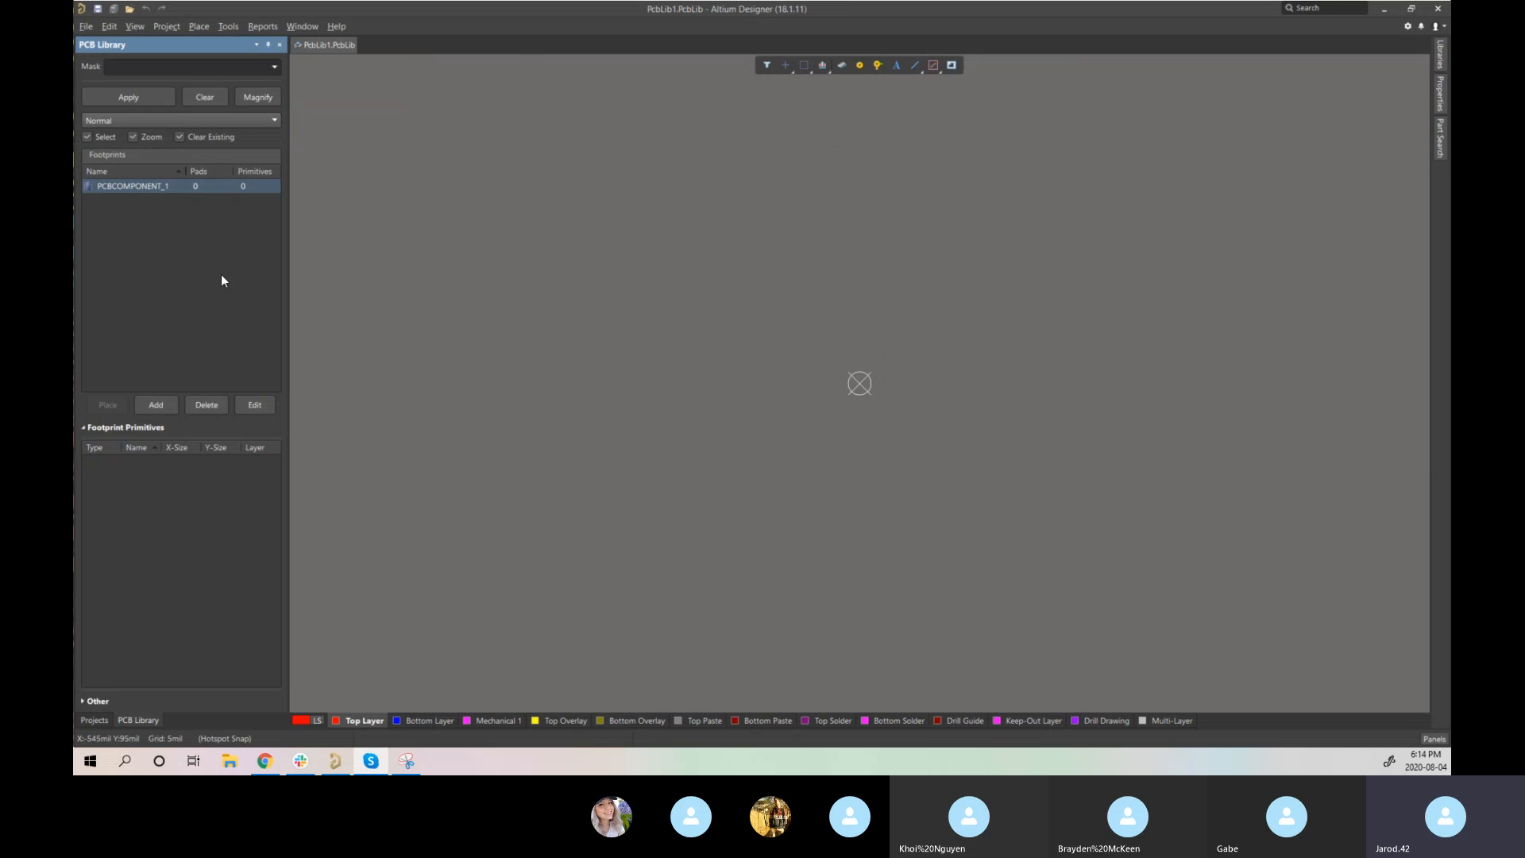
pyautogui.click(231, 26)
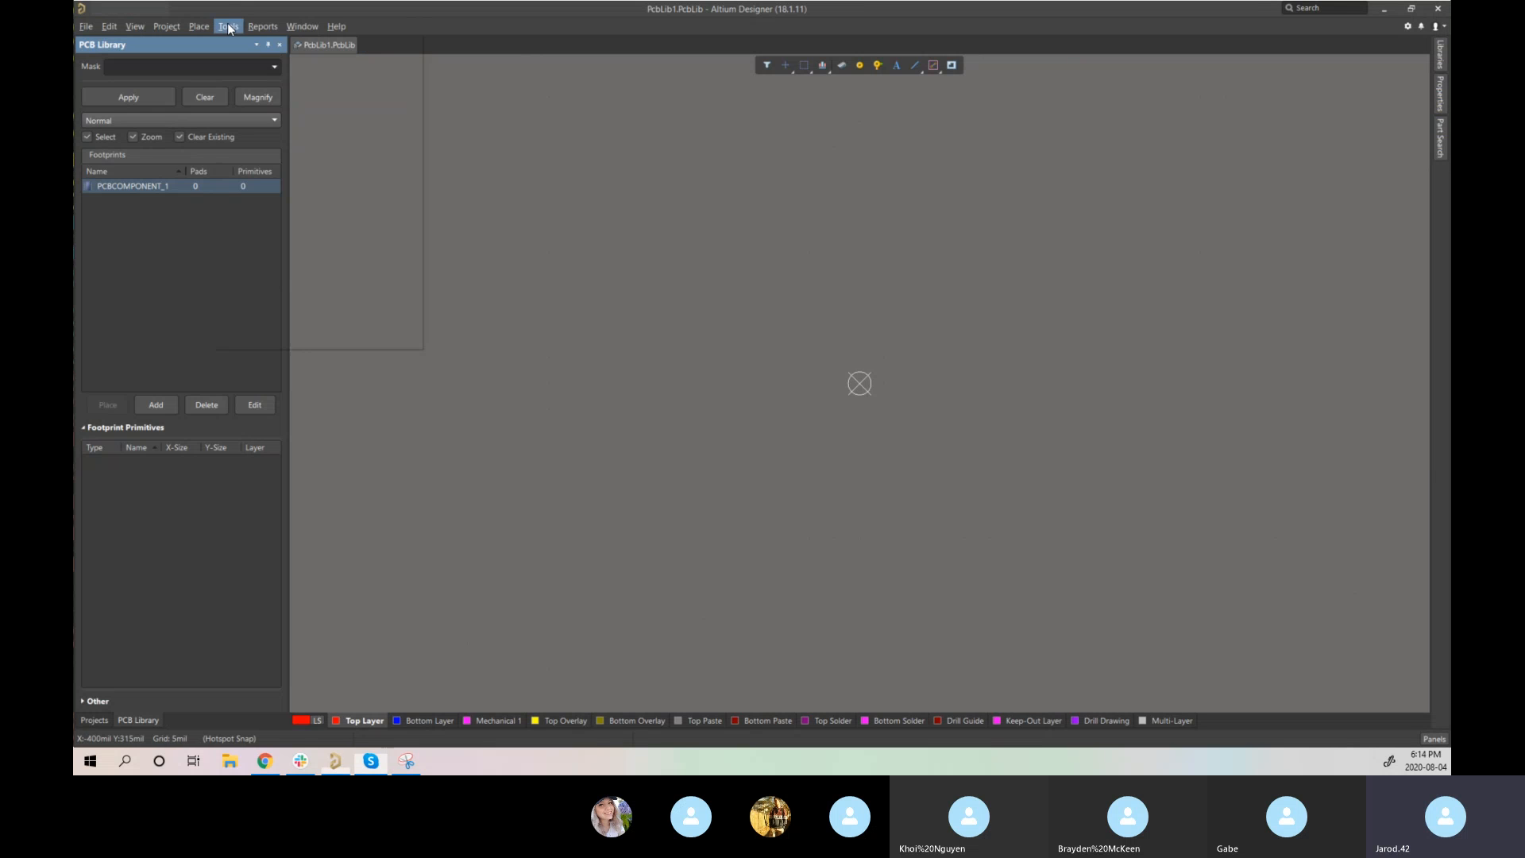
pyautogui.click(793, 162)
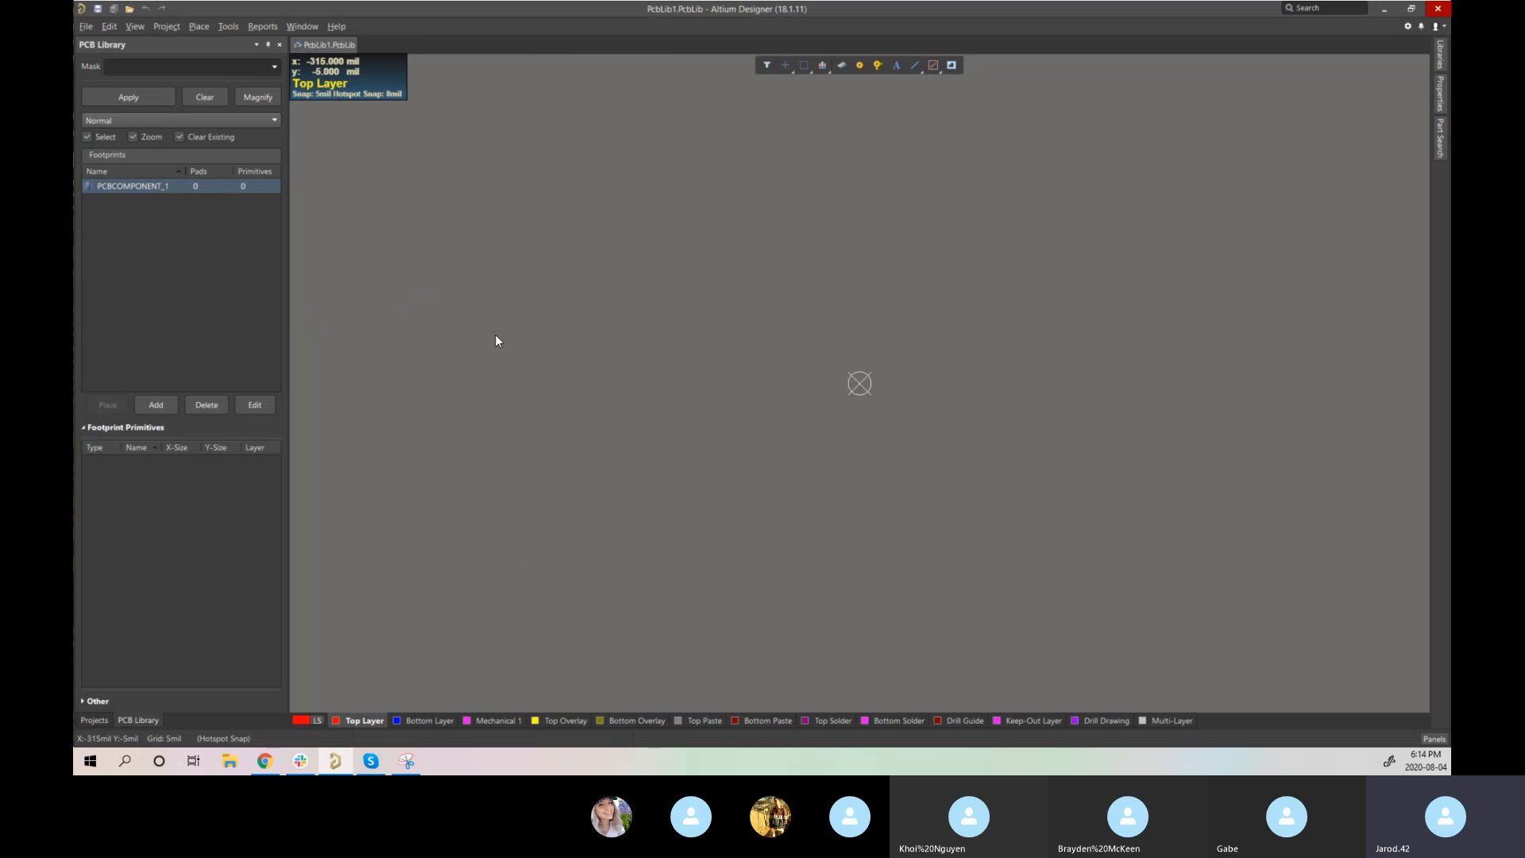
pyautogui.click(237, 30)
pyautogui.click(238, 30)
pyautogui.click(227, 32)
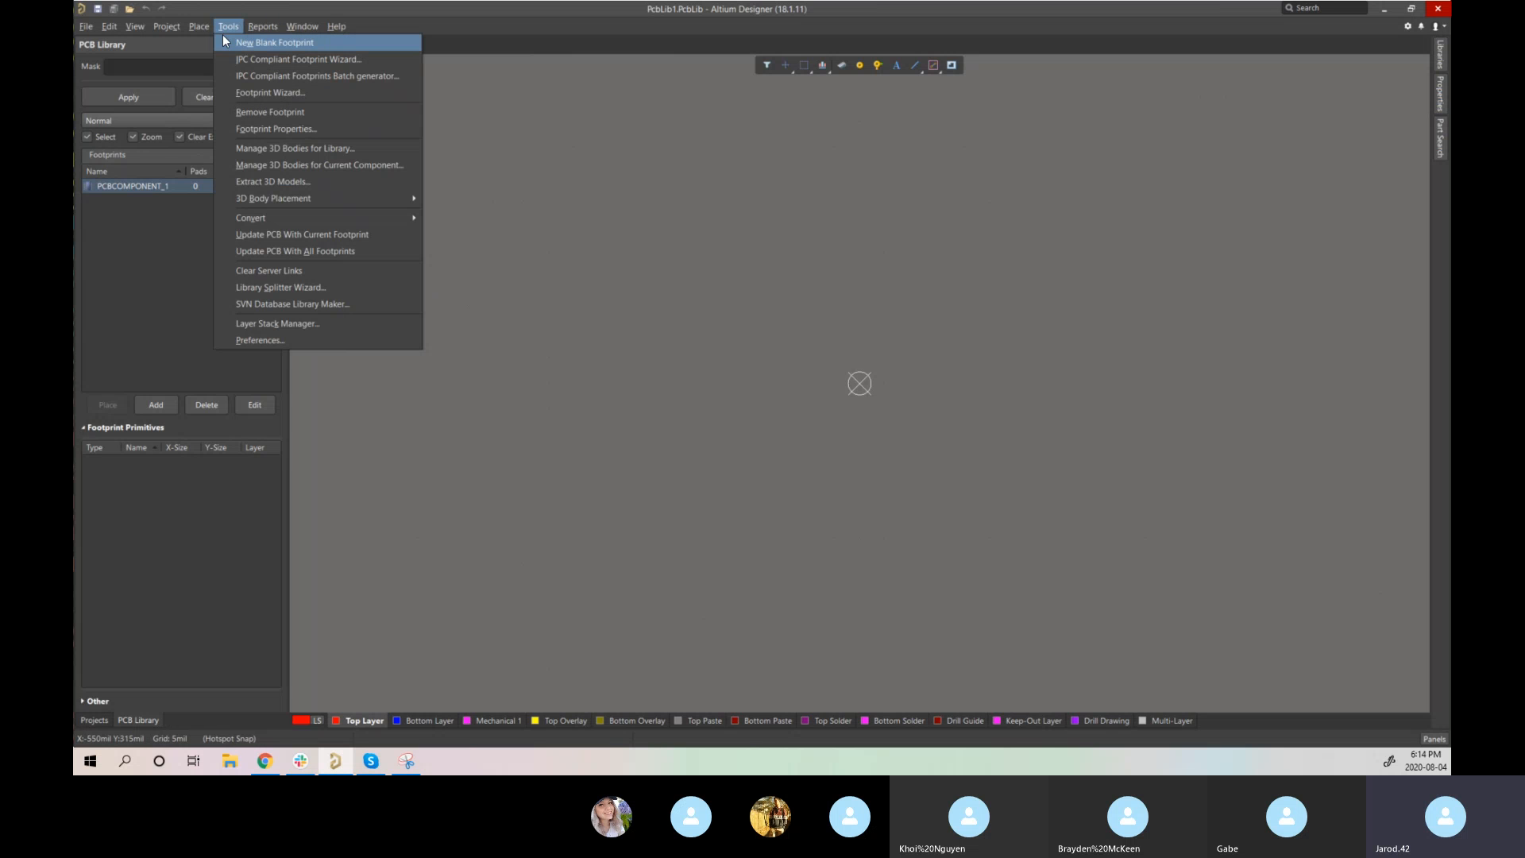
pyautogui.click(596, 286)
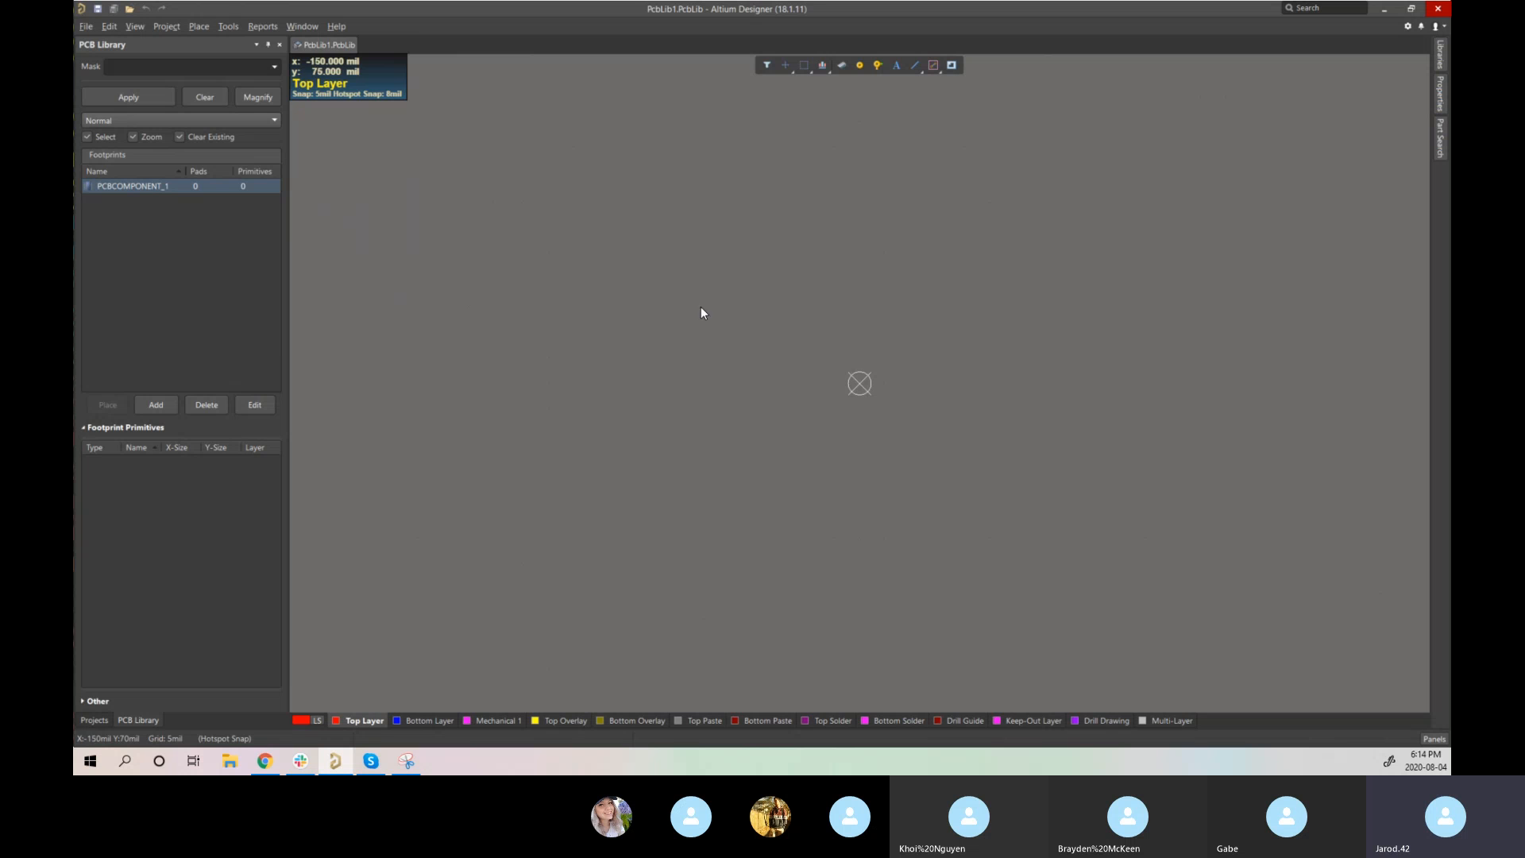
# - Start the IPC Compliant Footprint Wizard and advance to the component type selection
pyautogui.click(230, 27)
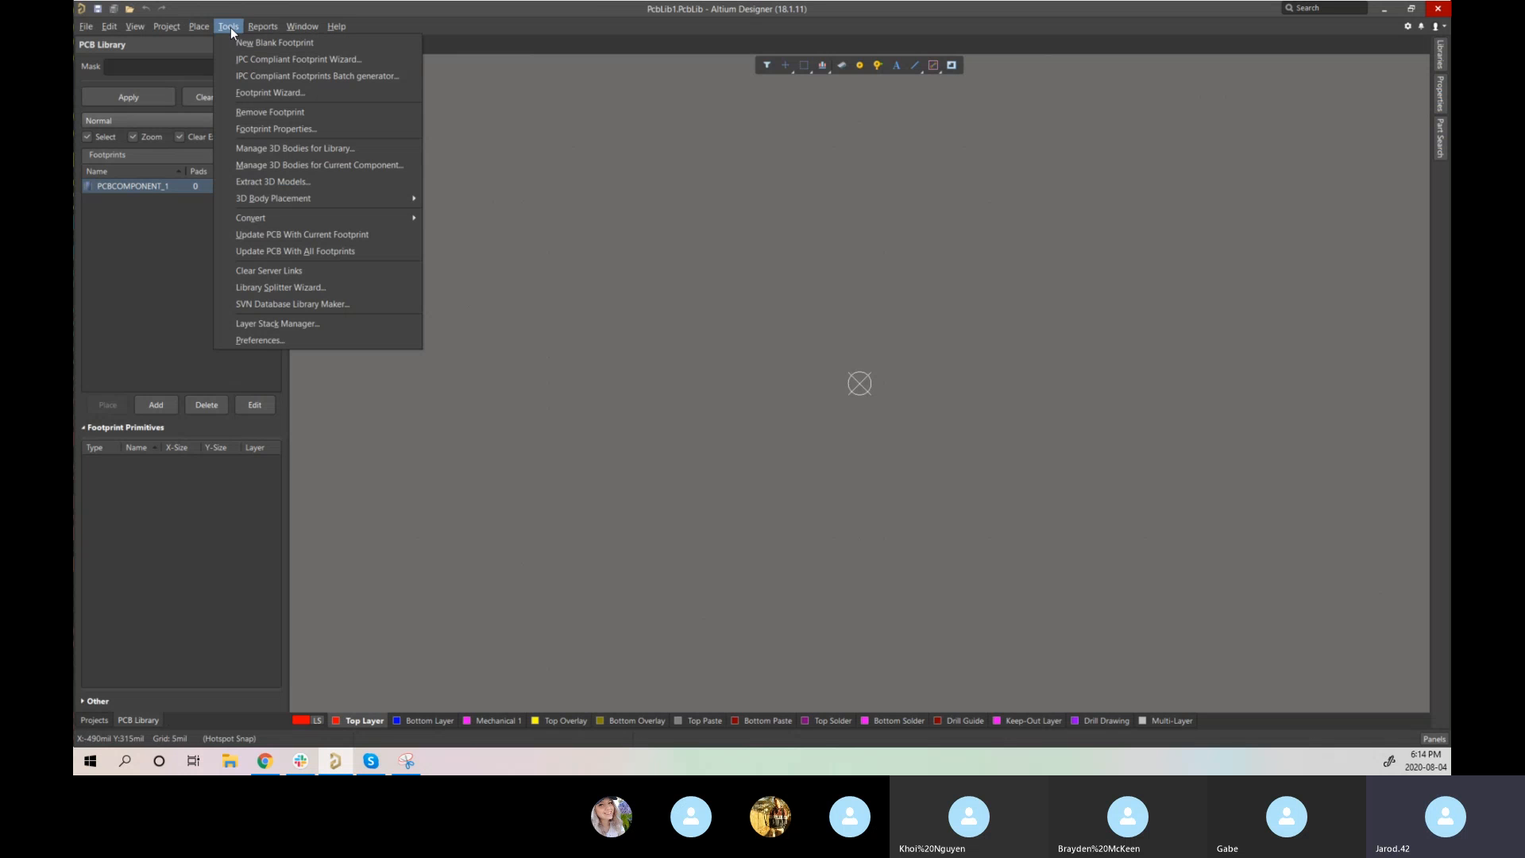
pyautogui.click(273, 59)
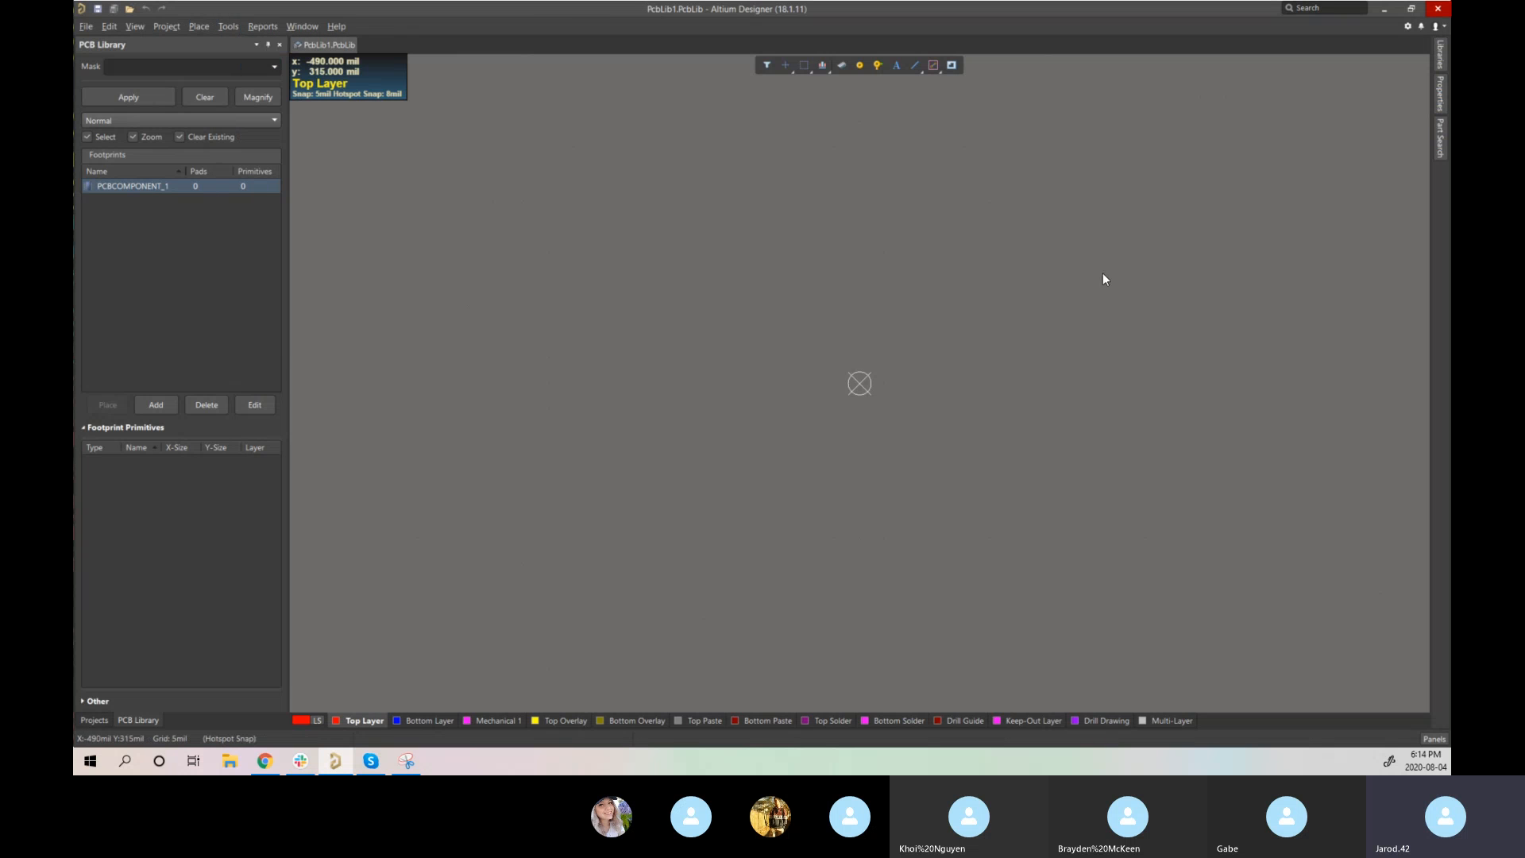
pyautogui.click(1028, 608)
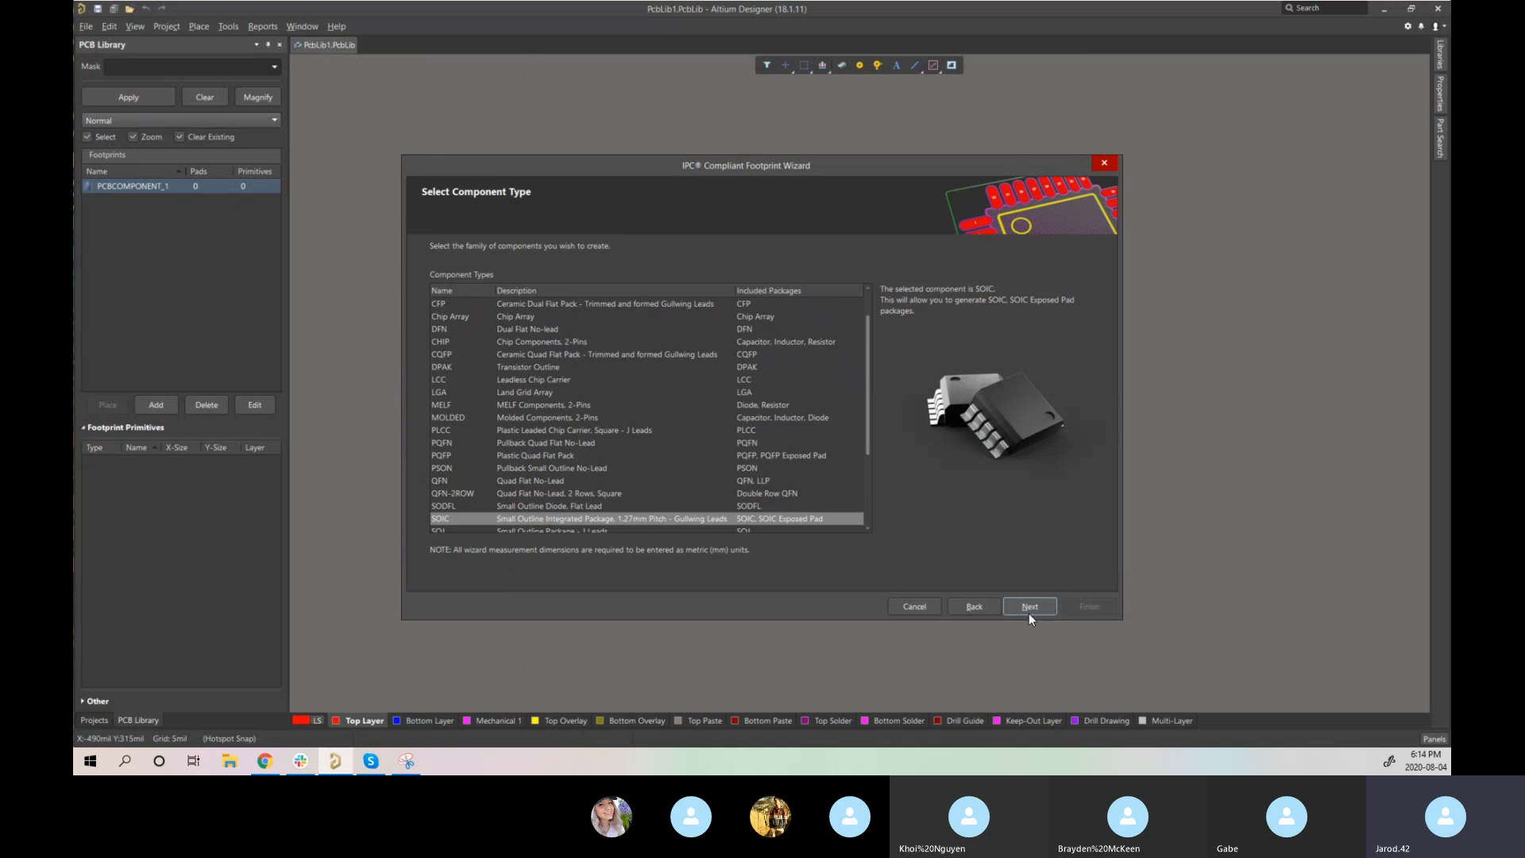
# - Examine the wizard's component families and their included packages, previewing types such as DFN, MOLDED, LGA and QFN
pyautogui.scroll(-3, 618, 410)
pyautogui.scroll(-2, 616, 404)
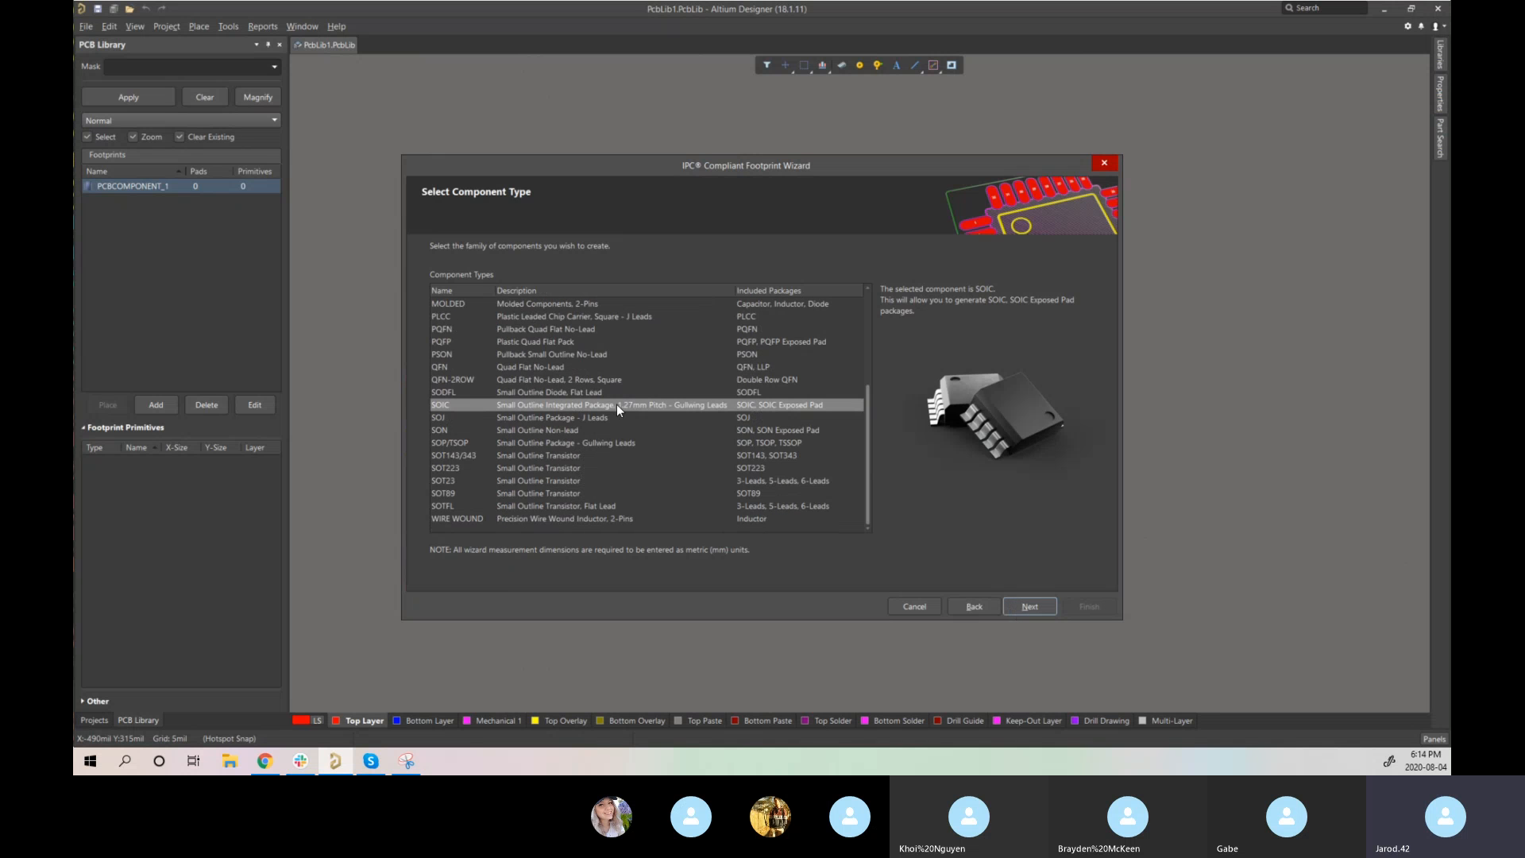
pyautogui.click(575, 469)
pyautogui.scroll(5, 560, 363)
pyautogui.click(560, 365)
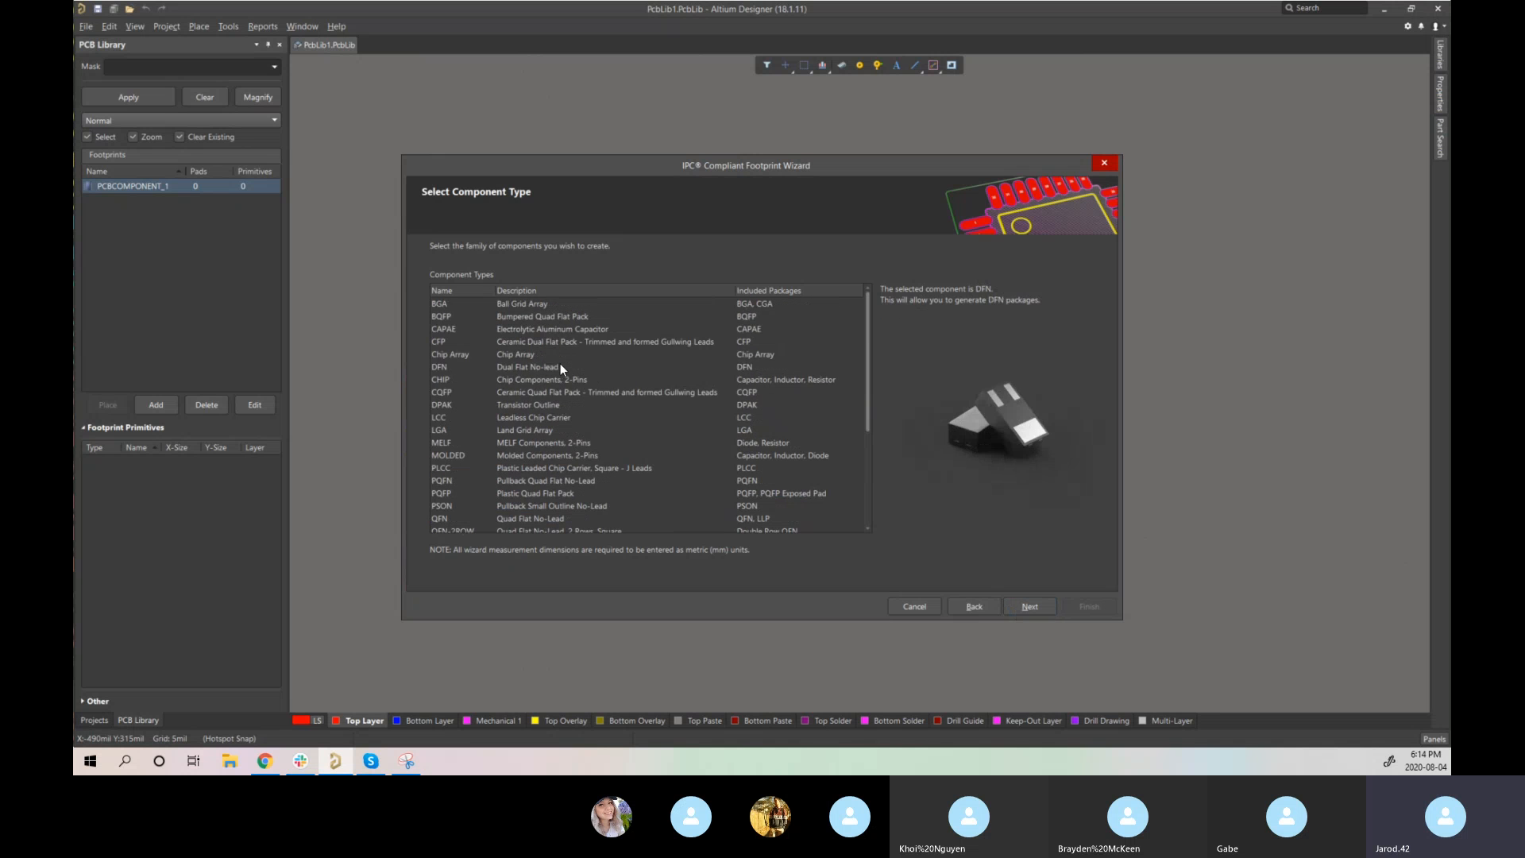
pyautogui.click(561, 331)
pyautogui.click(551, 414)
pyautogui.click(553, 455)
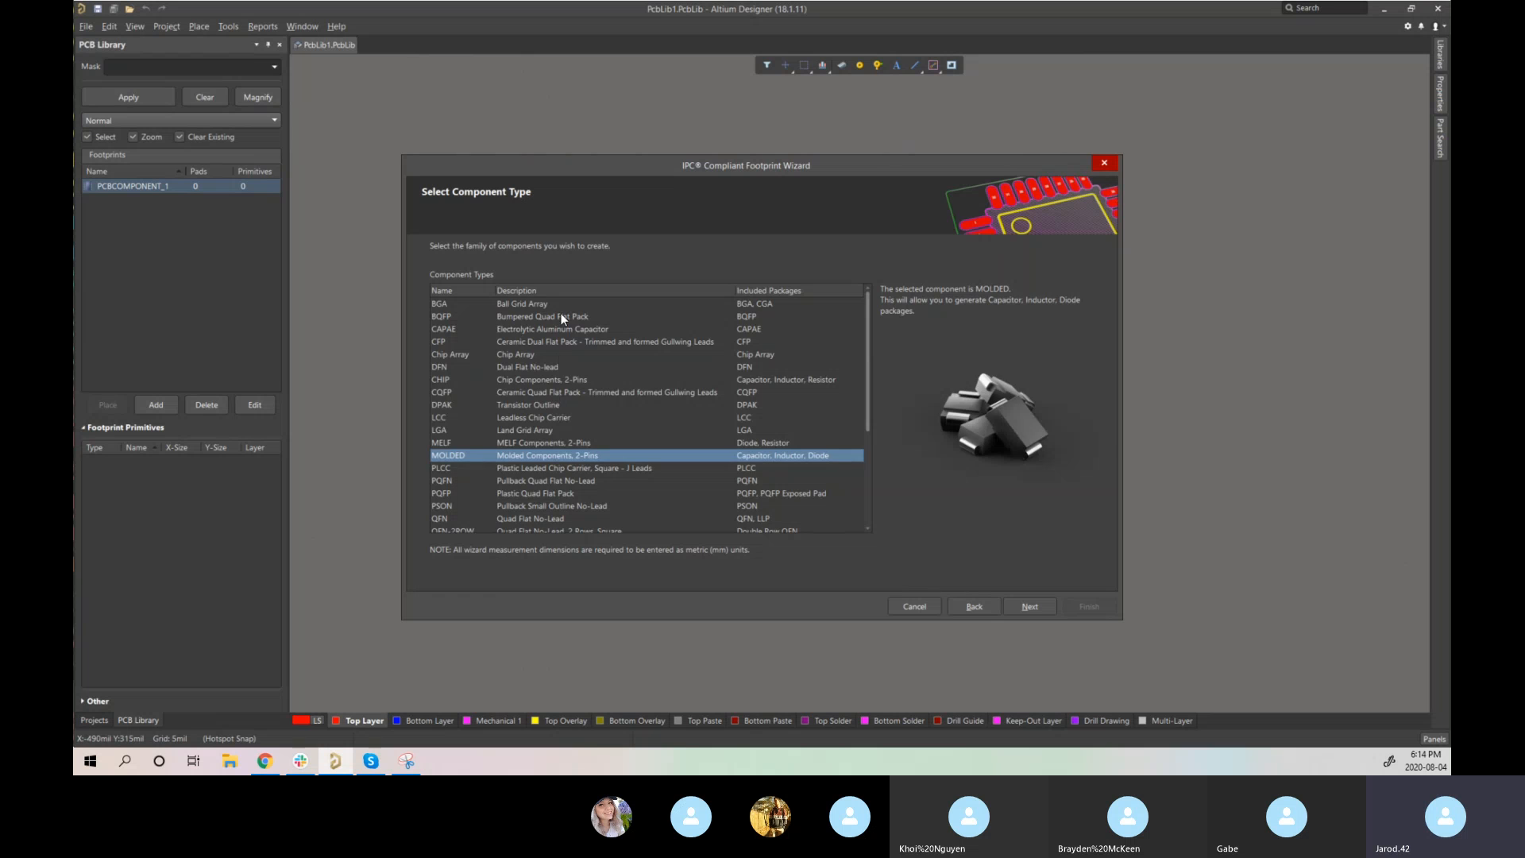
pyautogui.click(561, 316)
pyautogui.click(545, 417)
pyautogui.click(536, 457)
pyautogui.click(545, 431)
pyautogui.scroll(-2, 550, 444)
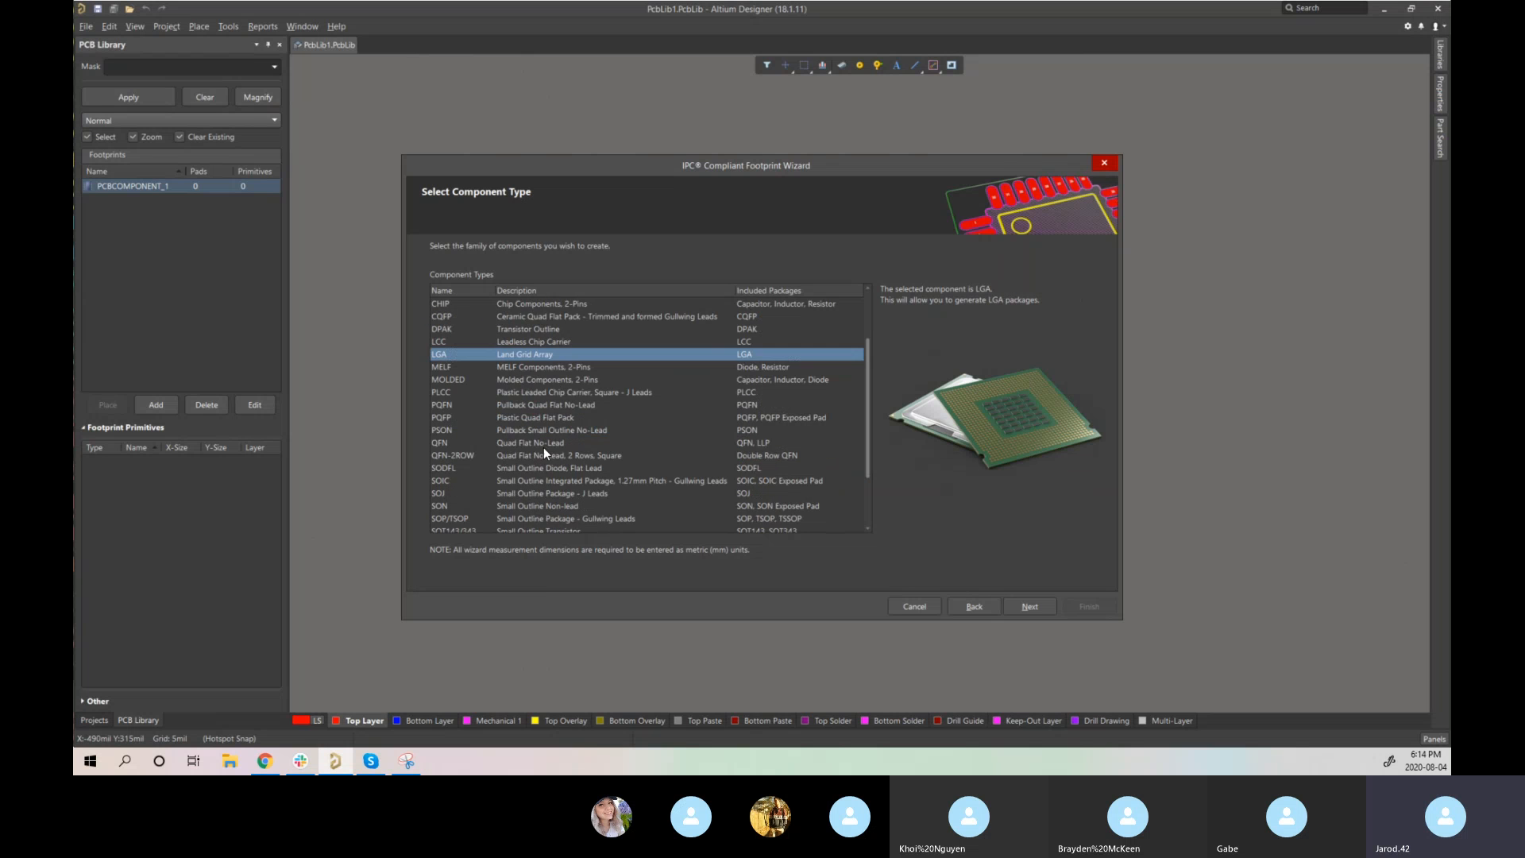
pyautogui.click(534, 443)
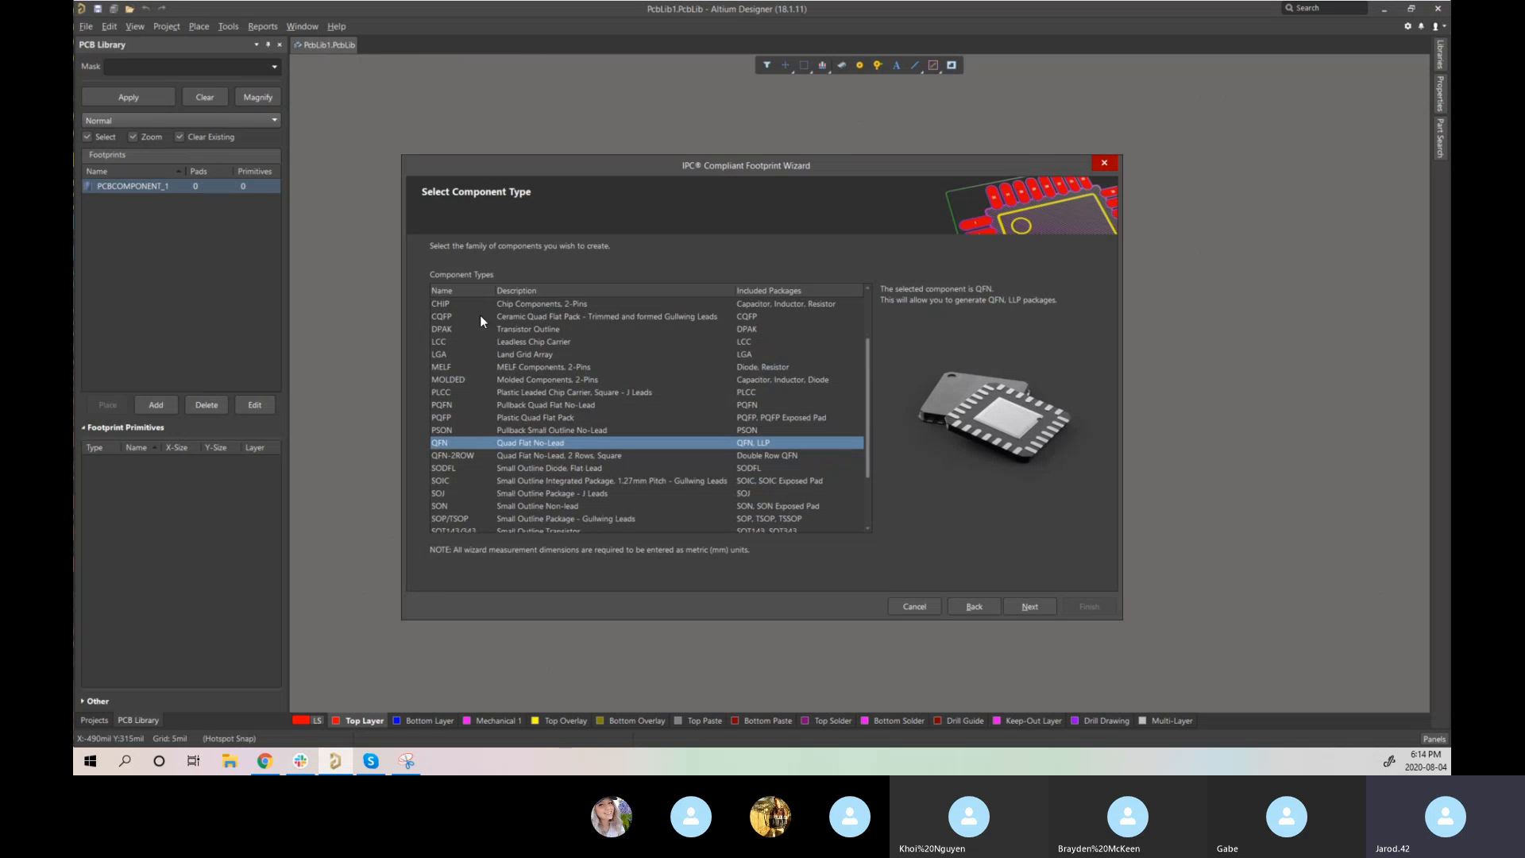
pyautogui.scroll(-2, 453, 486)
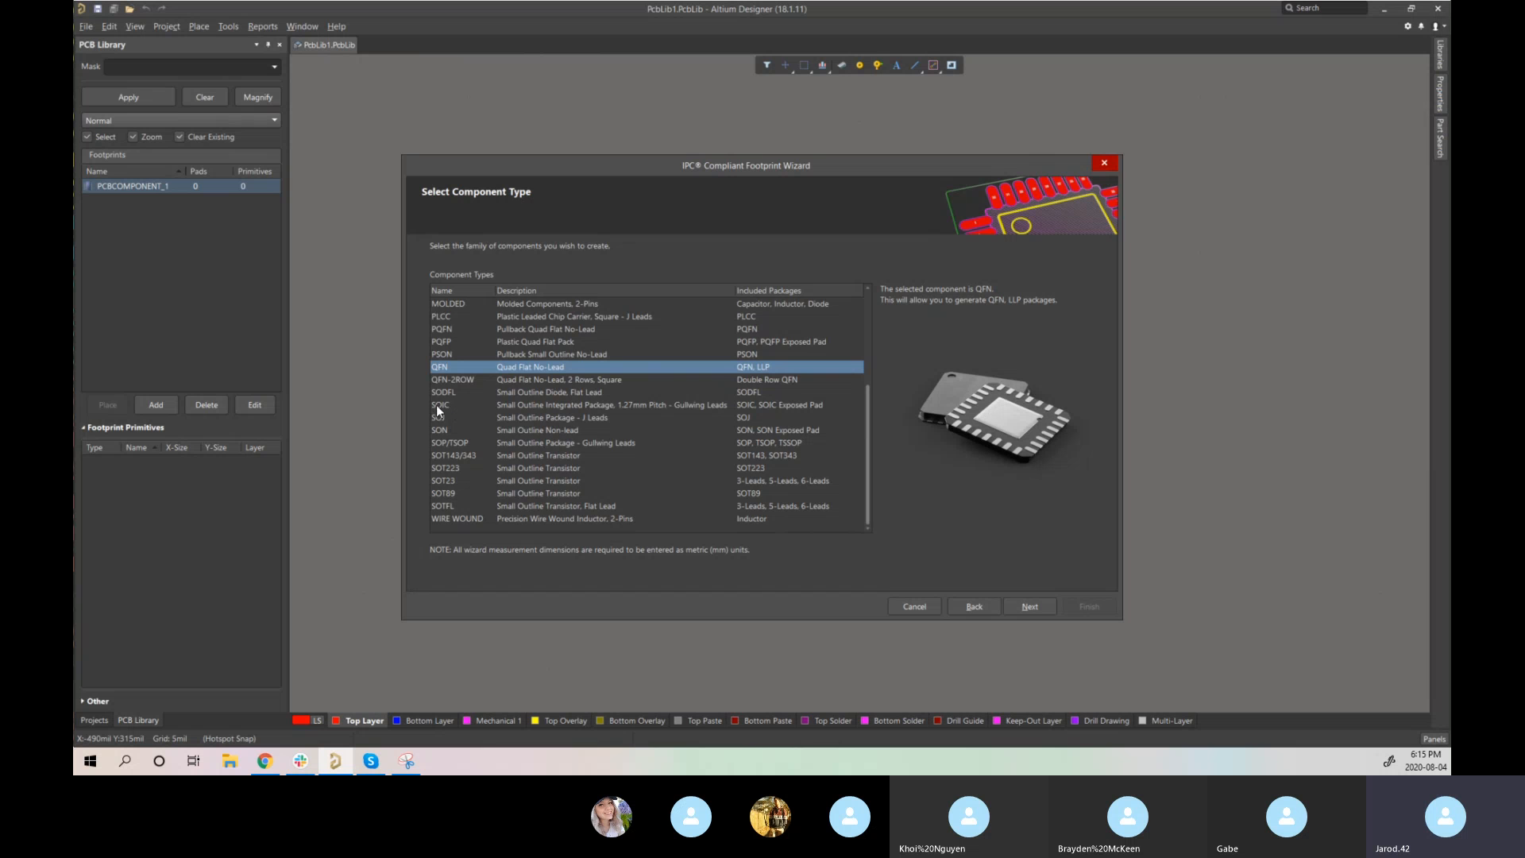
pyautogui.scroll(1, 752, 419)
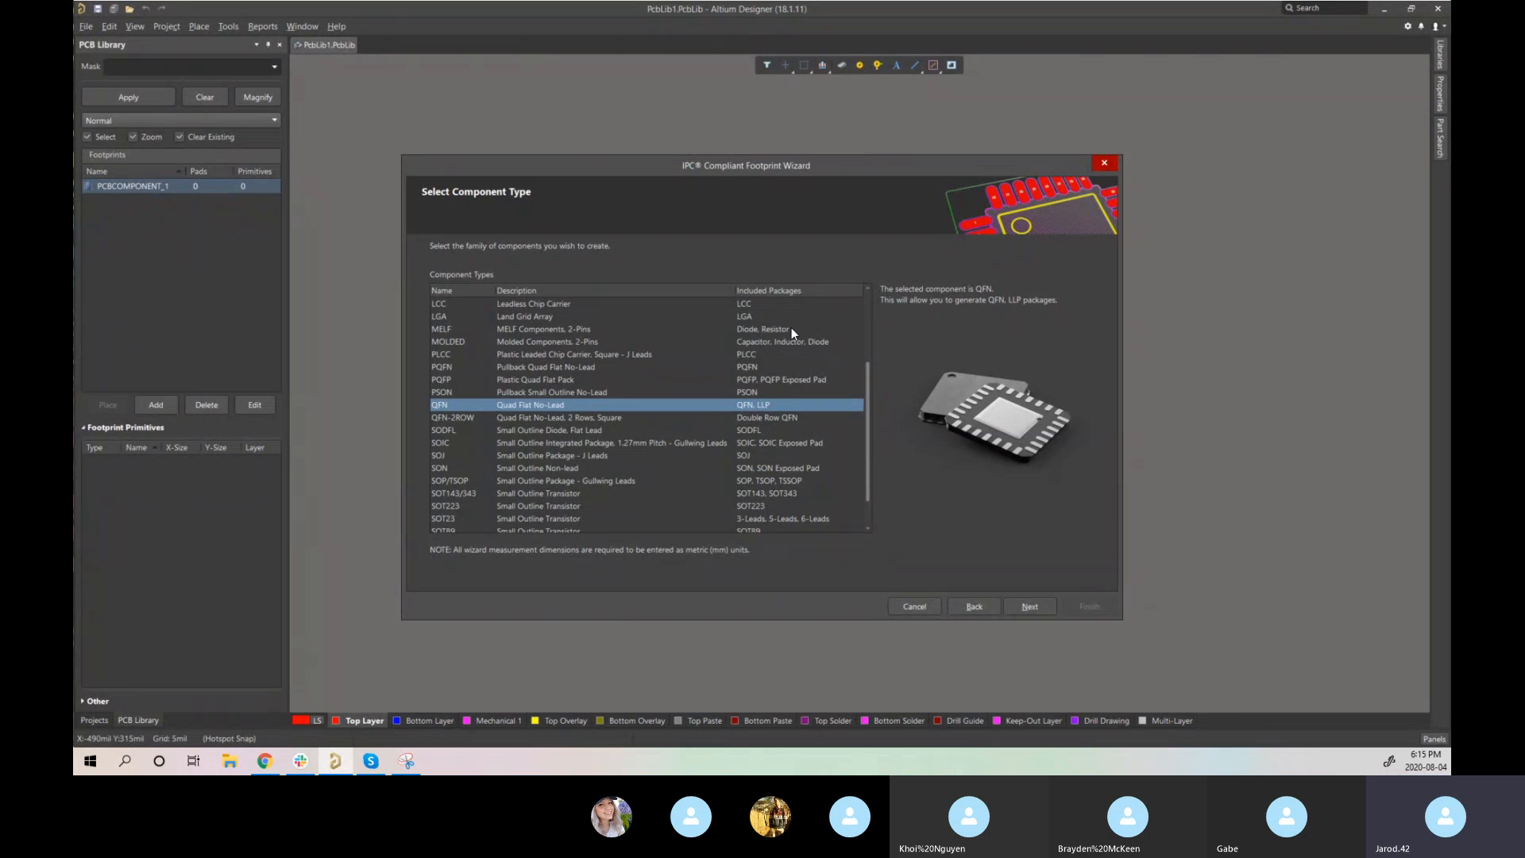
# - Compare the MOLDED and MELF two-pin families, and continue with MOLDED to its package dimensions
pyautogui.click(750, 343)
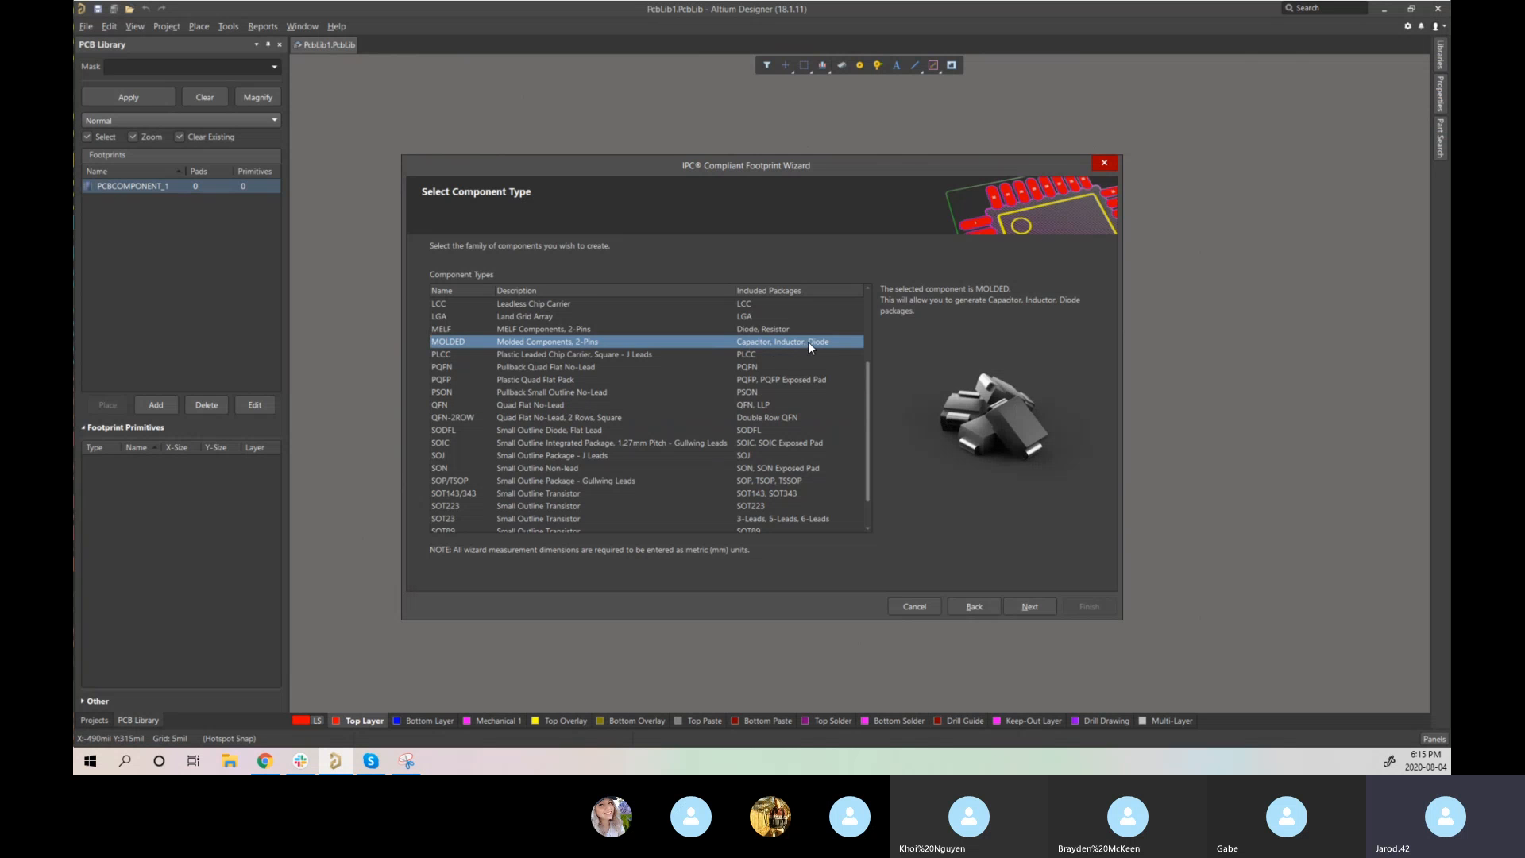
pyautogui.click(791, 329)
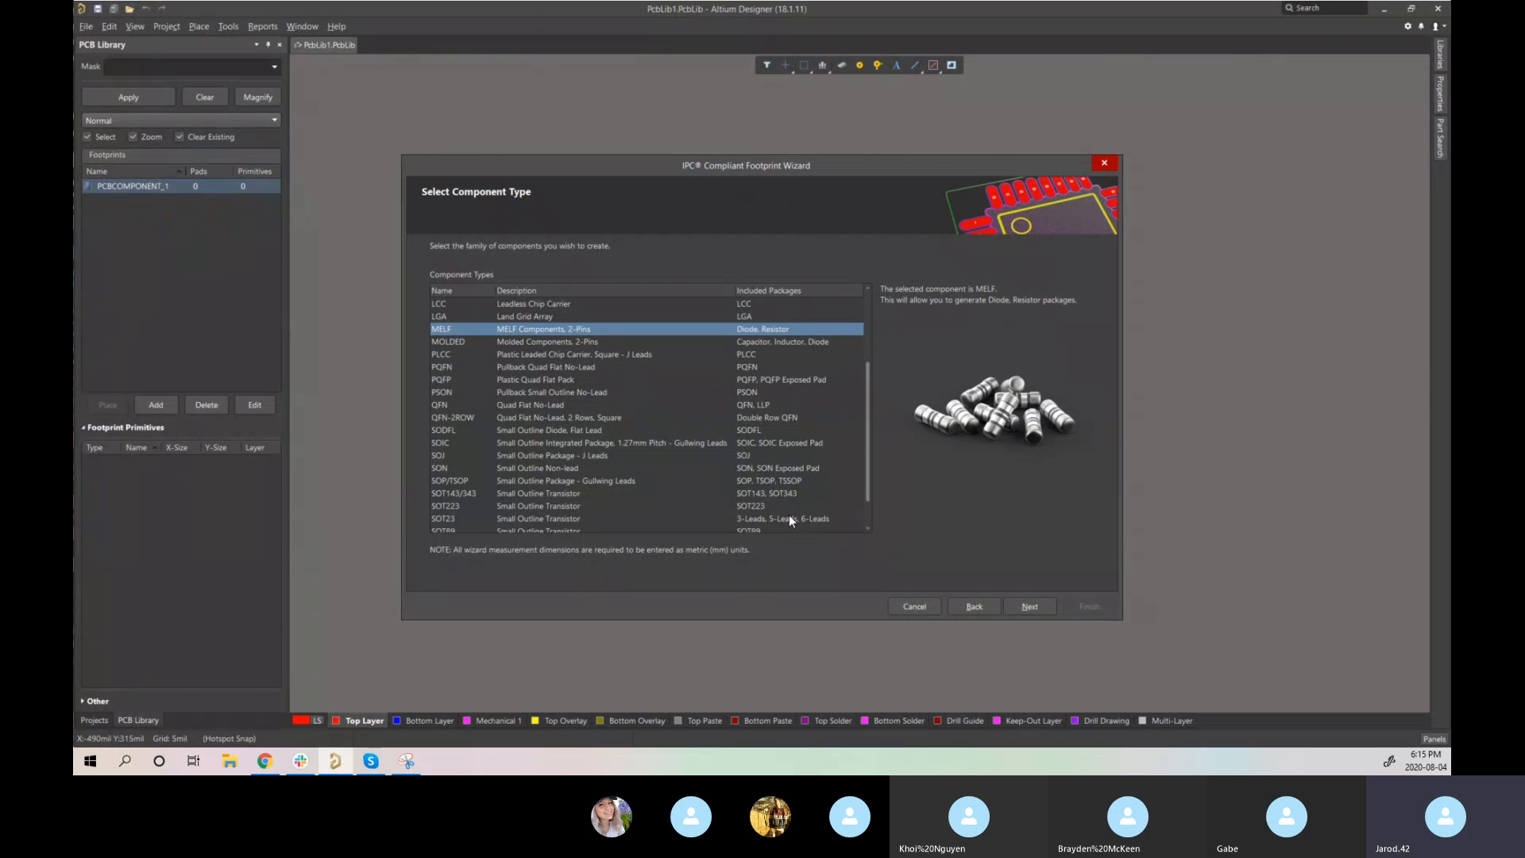
pyautogui.click(786, 340)
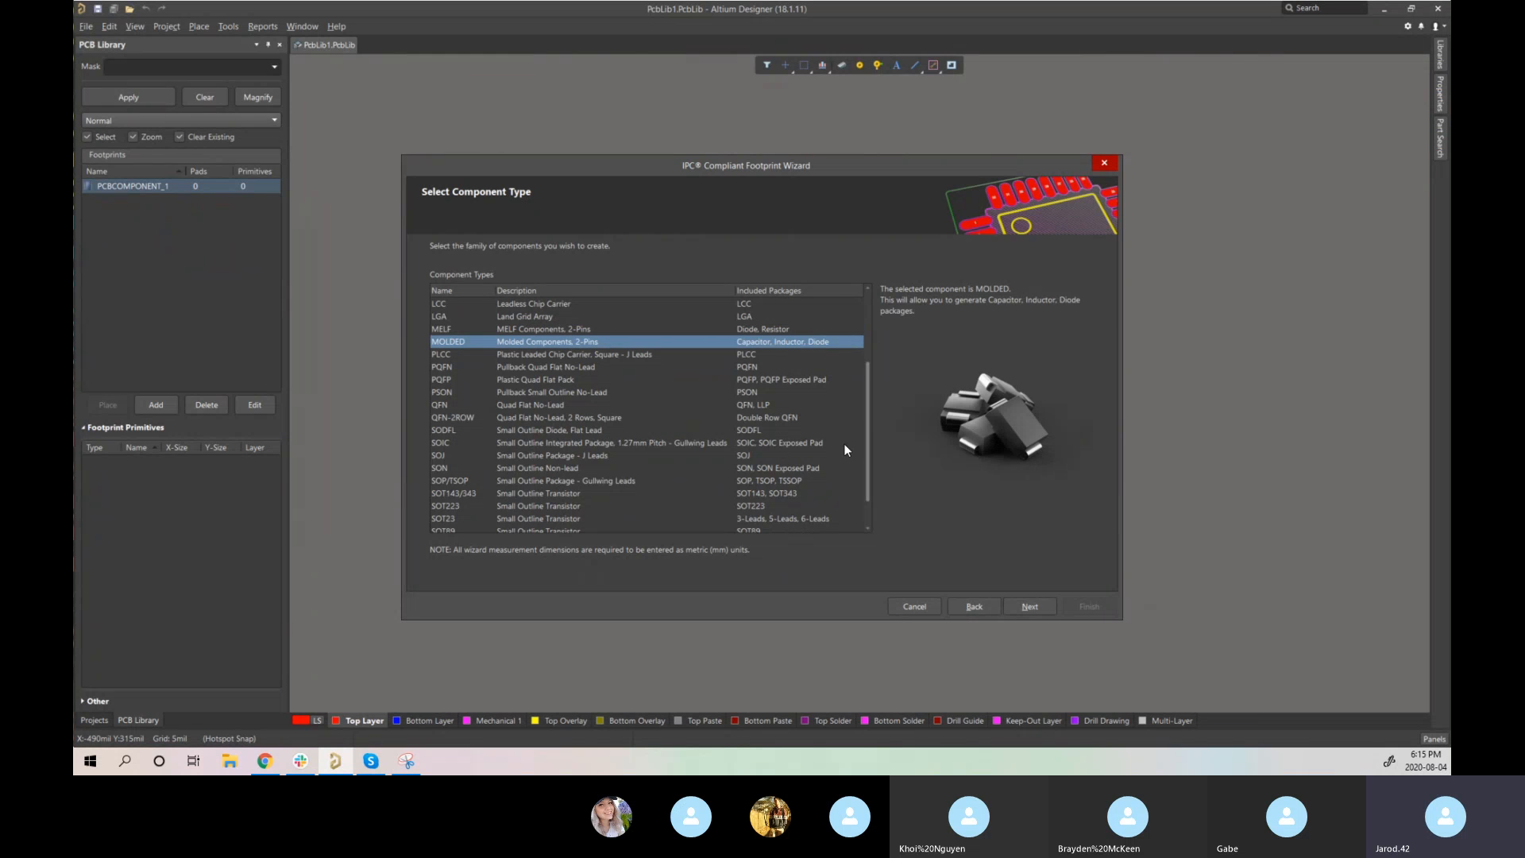
pyautogui.scroll(-1, 844, 444)
pyautogui.click(1043, 608)
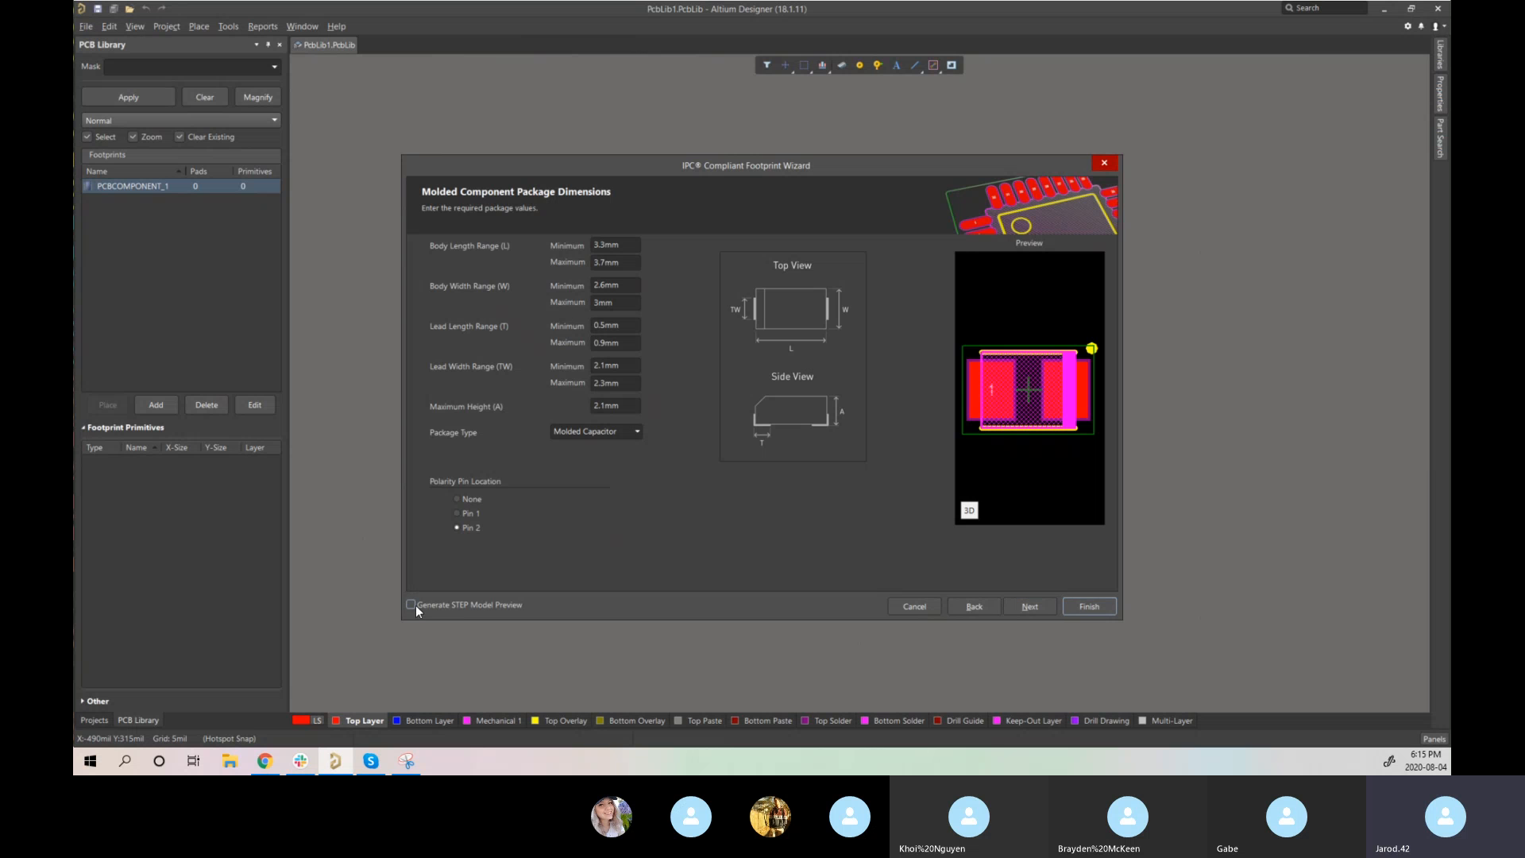
# - Inspect the molded capacitor in the 3D preview, comparing it with STEP model preview generation on and off
pyautogui.click(415, 605)
pyautogui.click(969, 512)
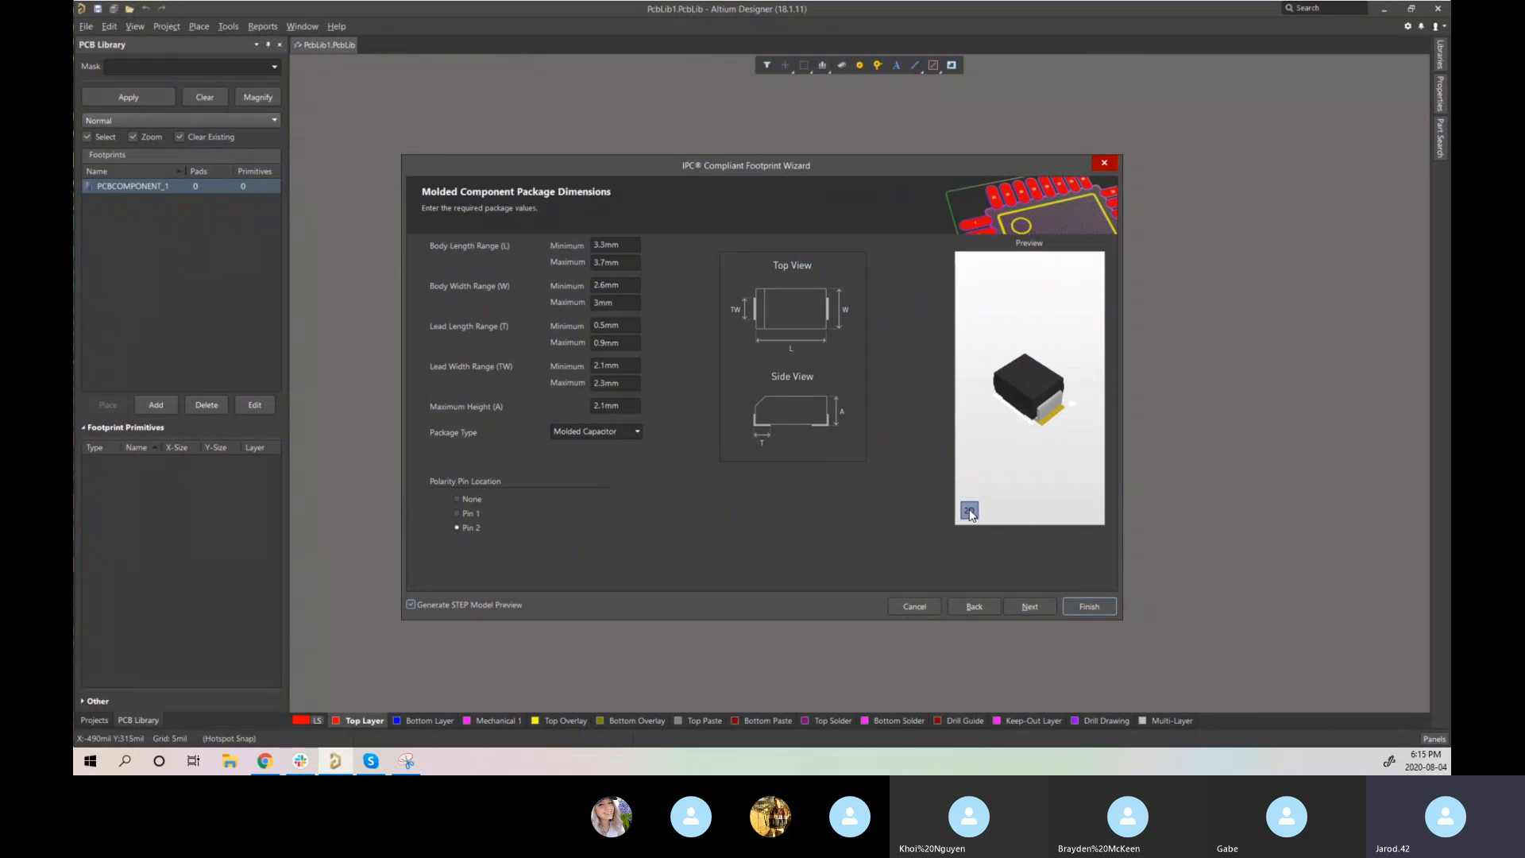
pyautogui.scroll(5, 1058, 421)
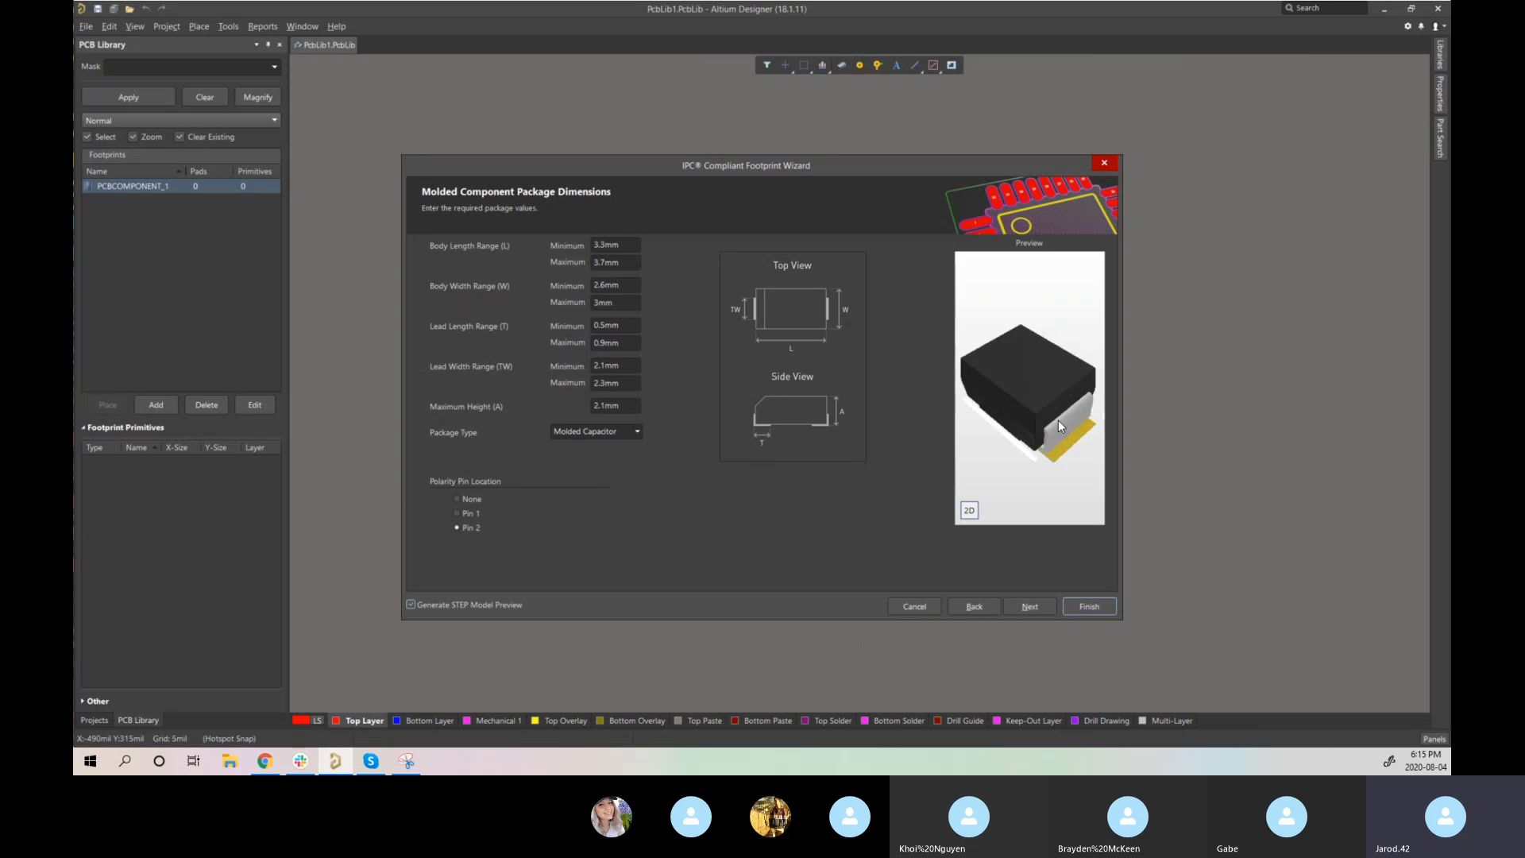
pyautogui.moveTo(1084, 427)
pyautogui.mouseDown(button='right')
pyautogui.moveTo(1022, 407)
pyautogui.moveTo(1074, 413)
pyautogui.mouseUp(button='right')
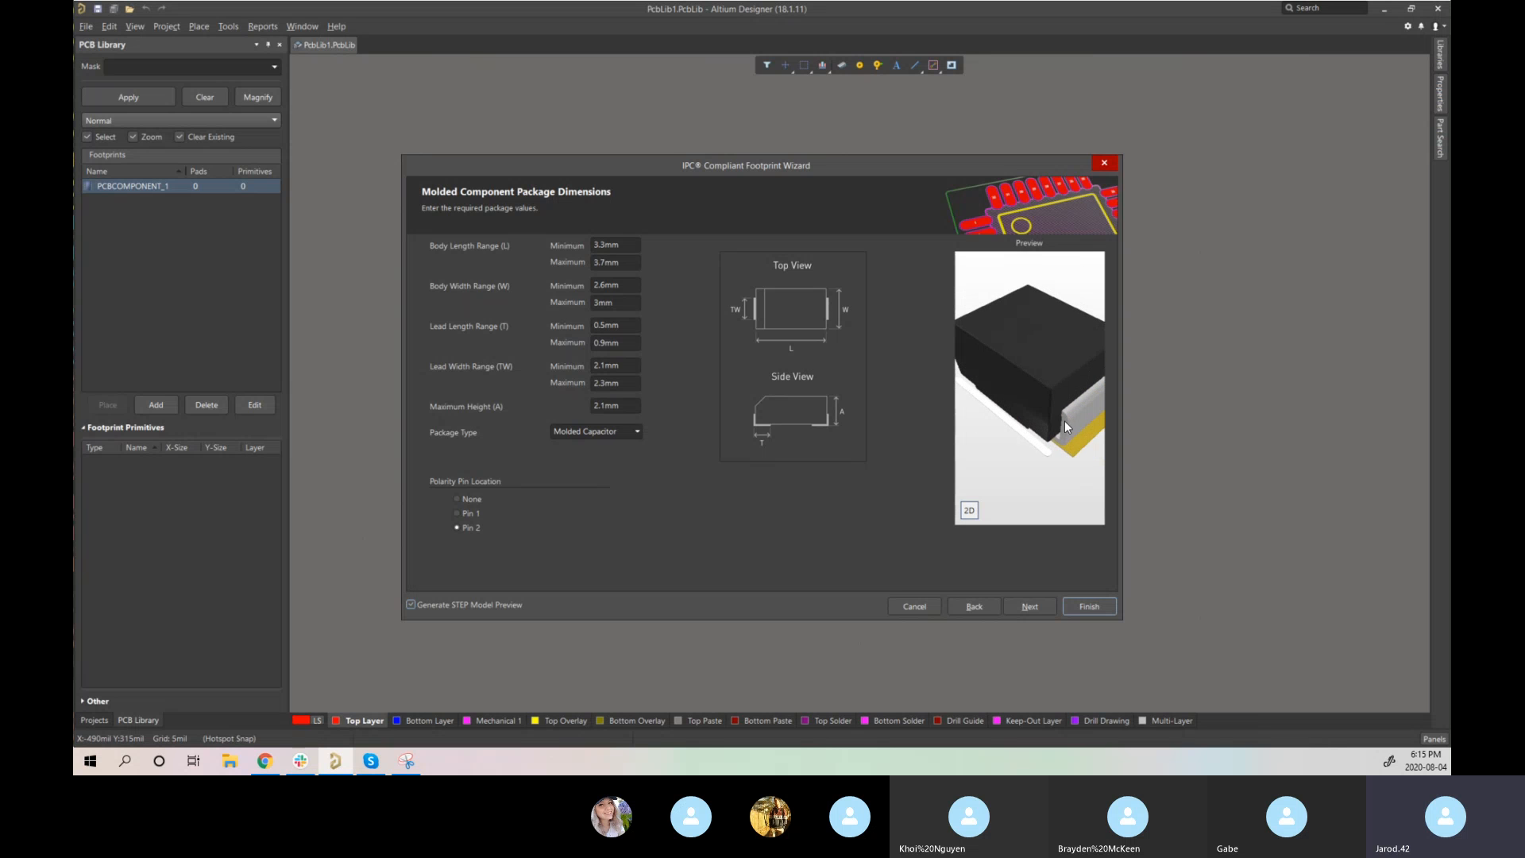
pyautogui.click(435, 605)
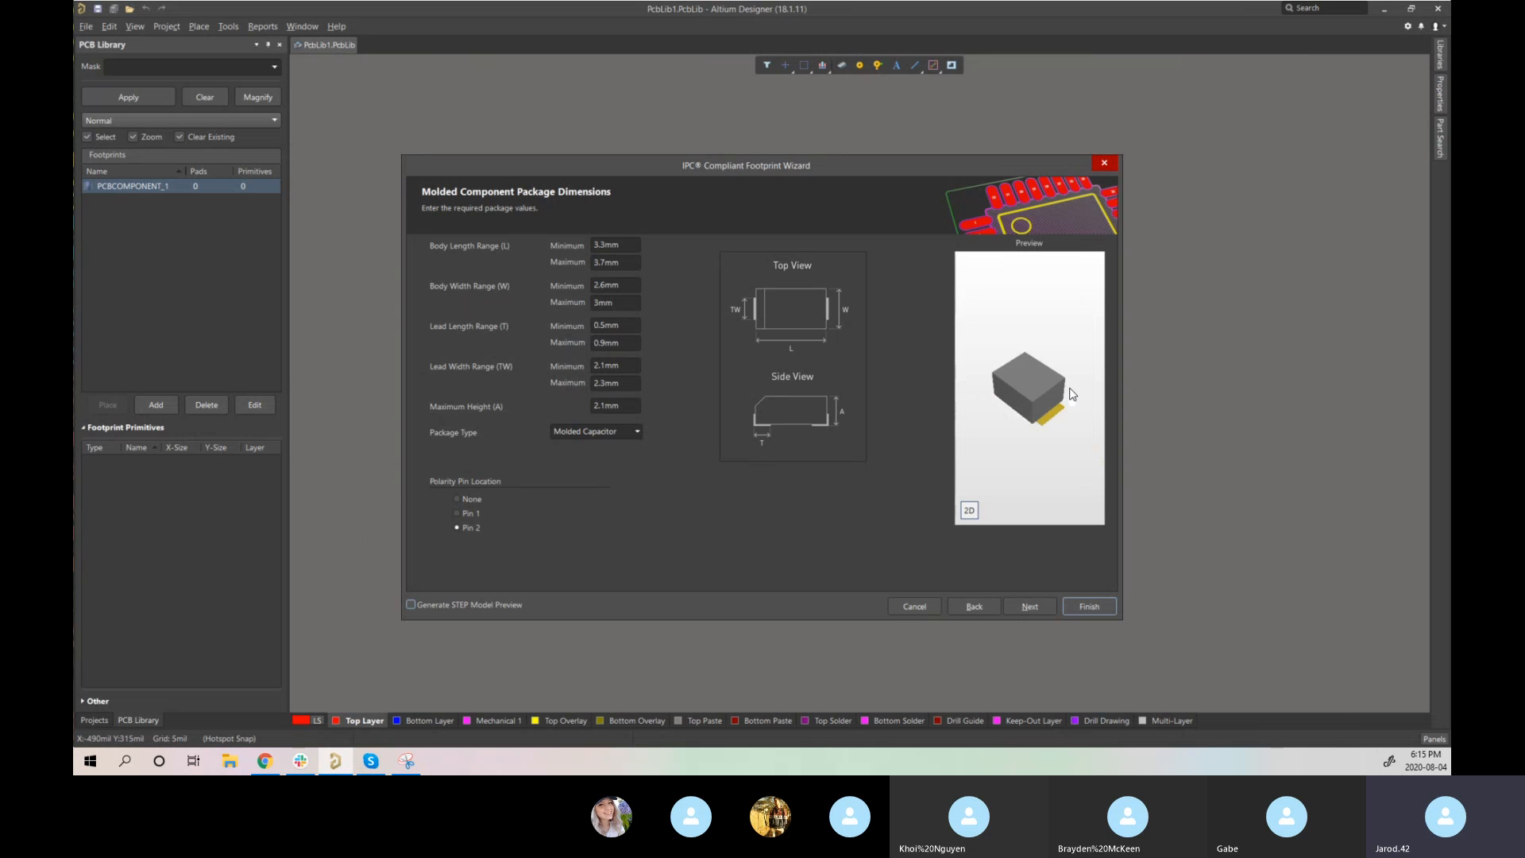
pyautogui.click(451, 606)
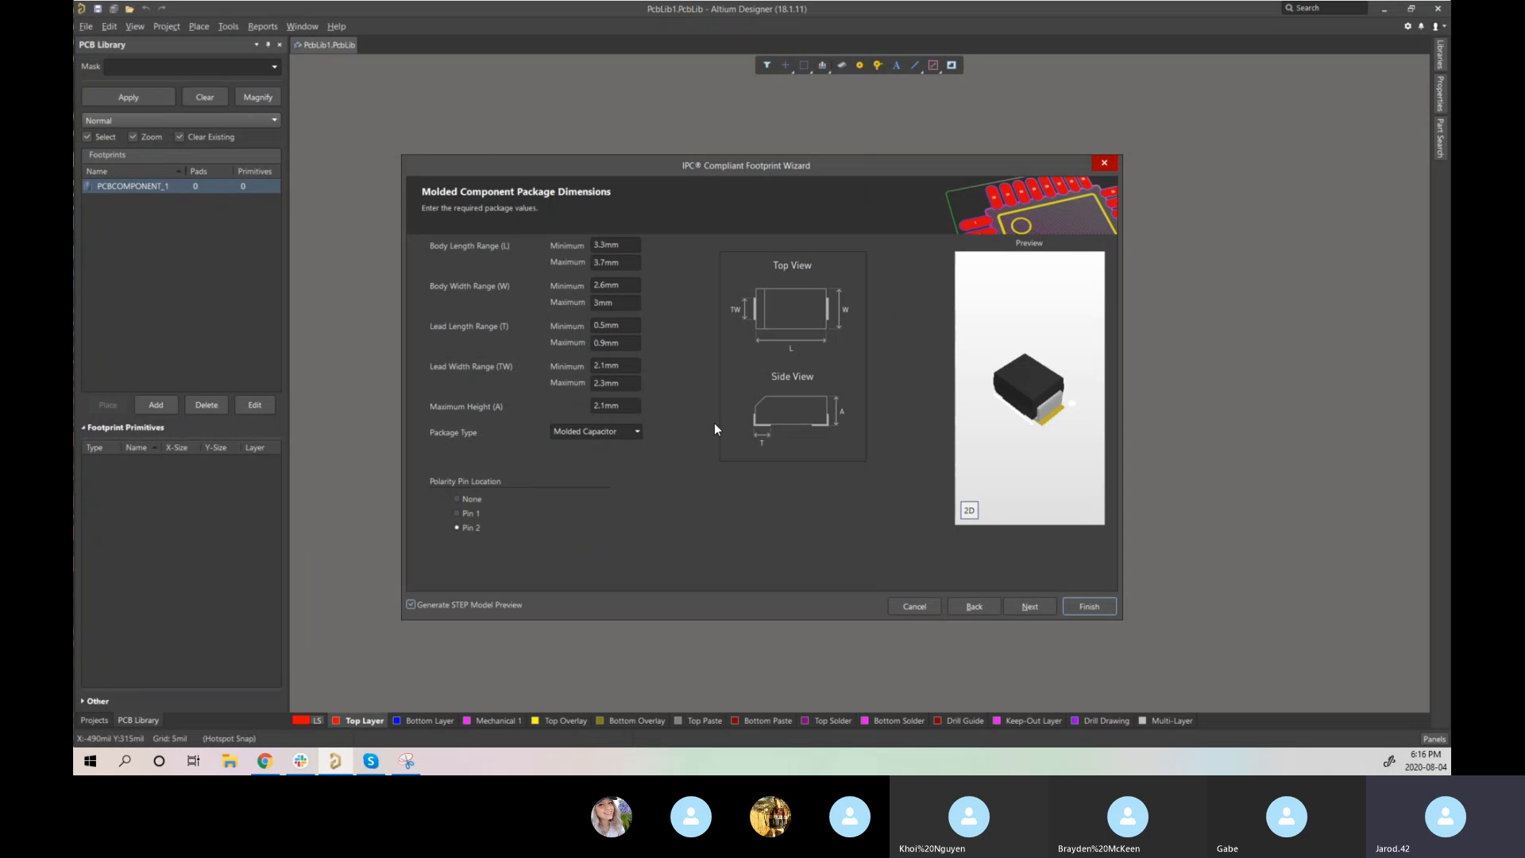
# - Switch the component type to SOT23, review its package types, overall and pin dimensions, and cancel the wizard
pyautogui.click(965, 610)
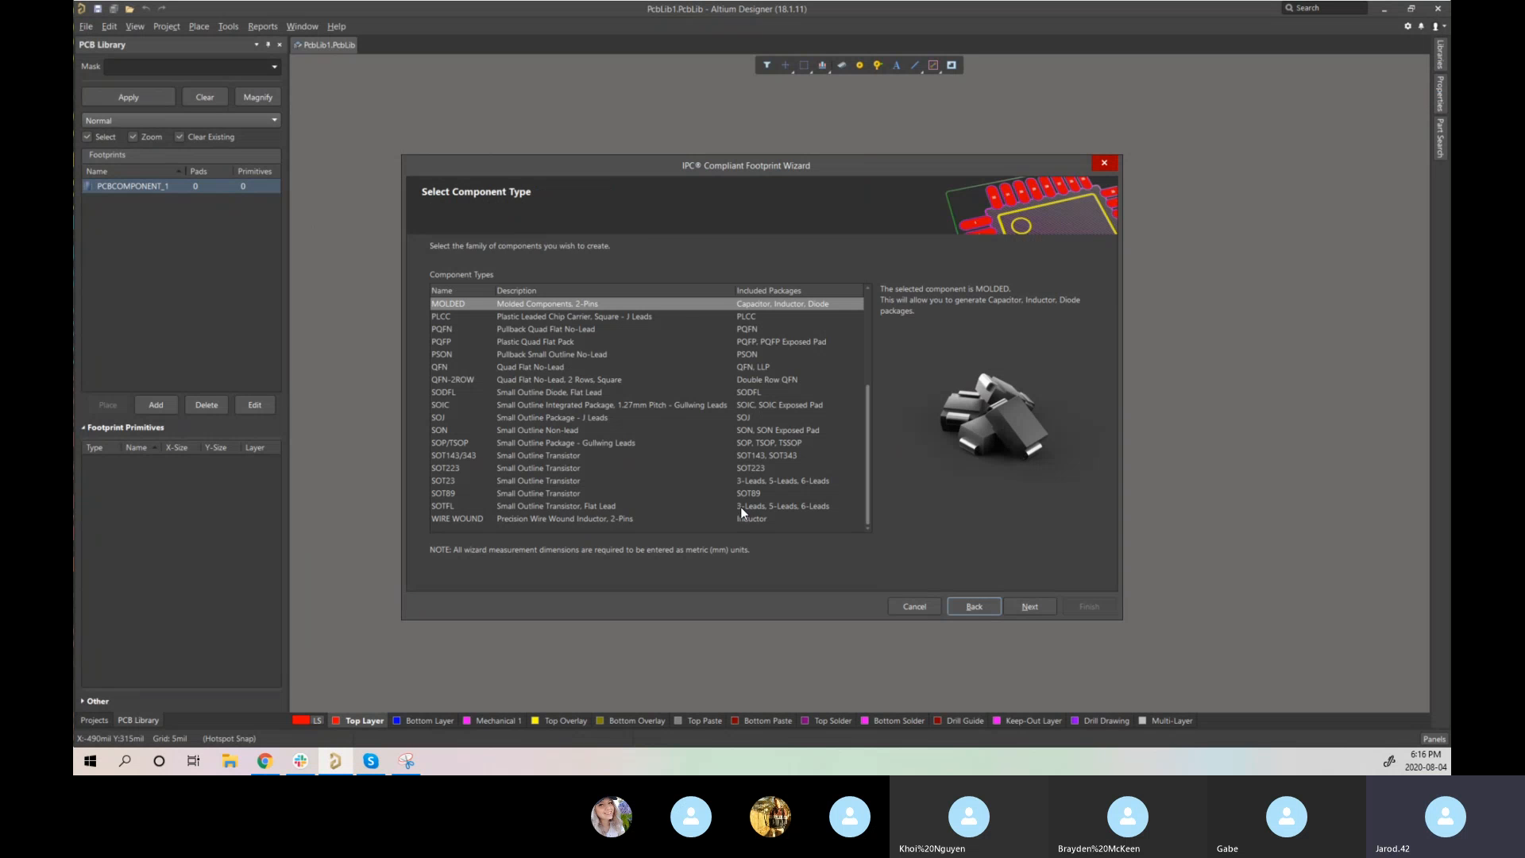
pyautogui.click(776, 481)
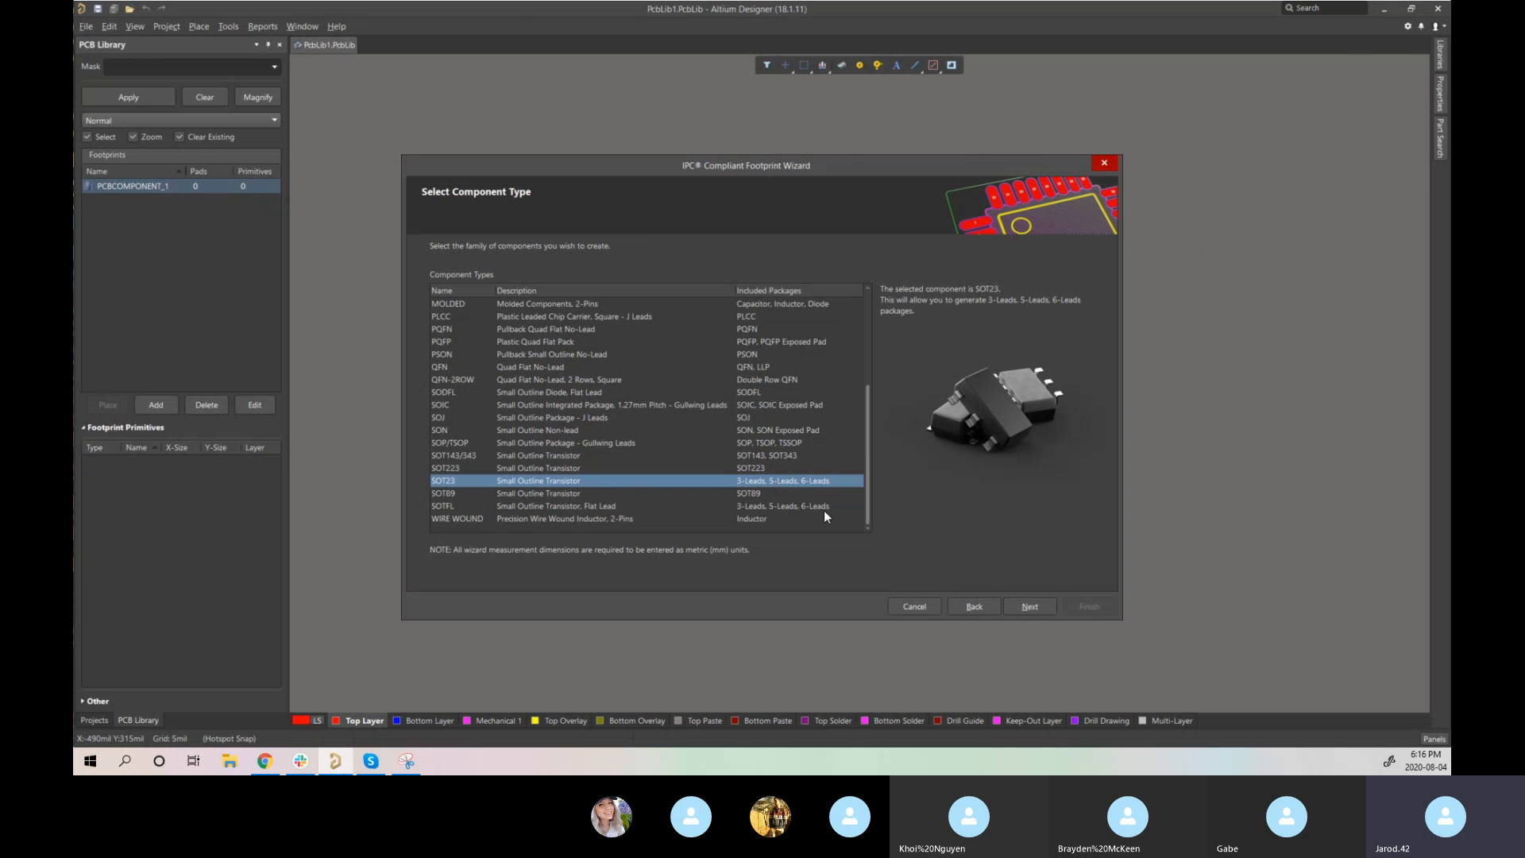
pyautogui.click(1027, 606)
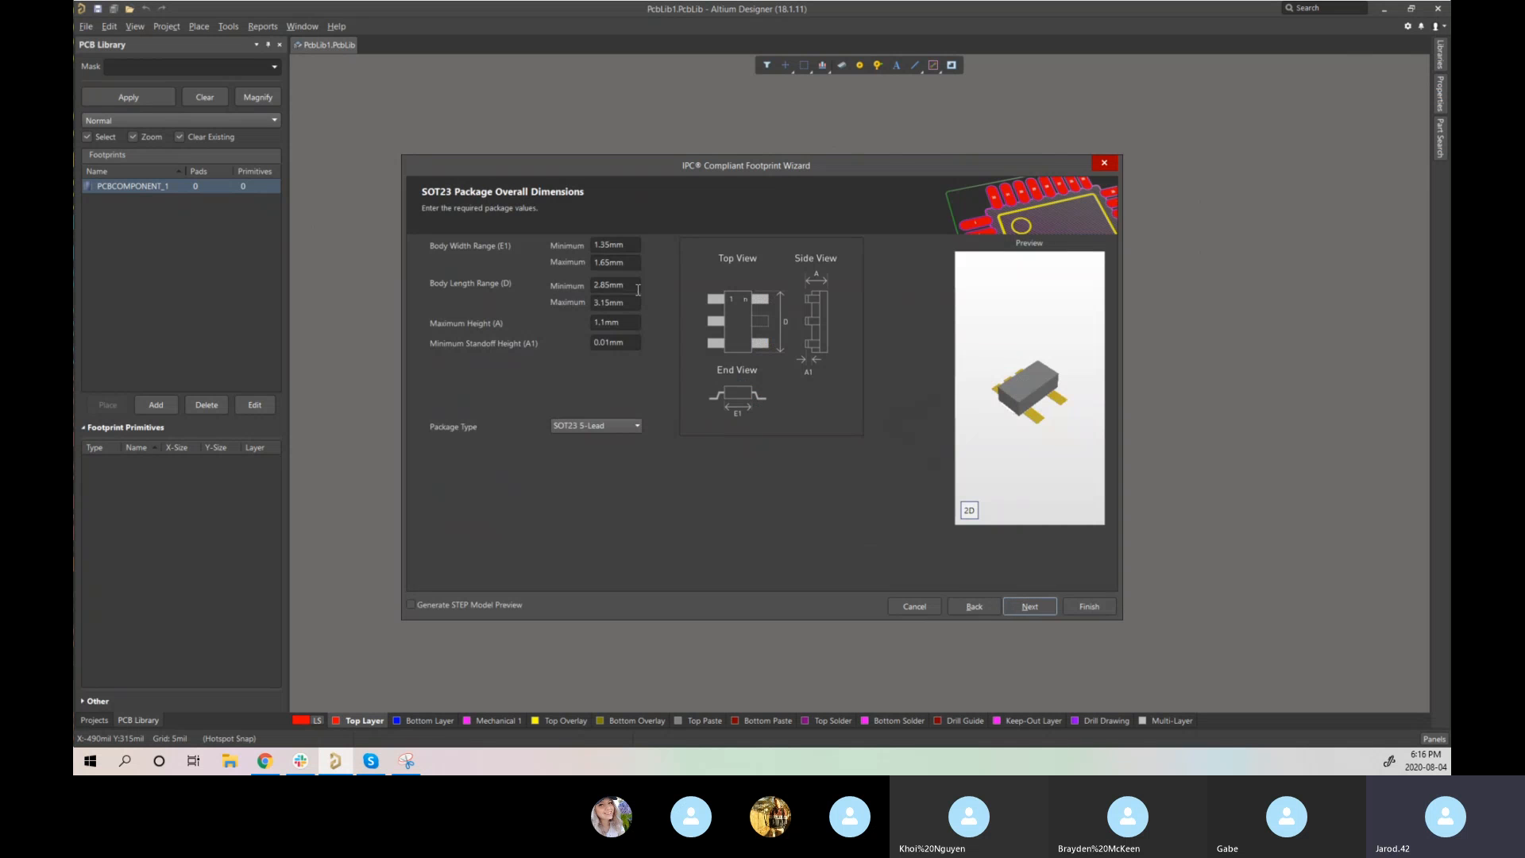
pyautogui.click(599, 427)
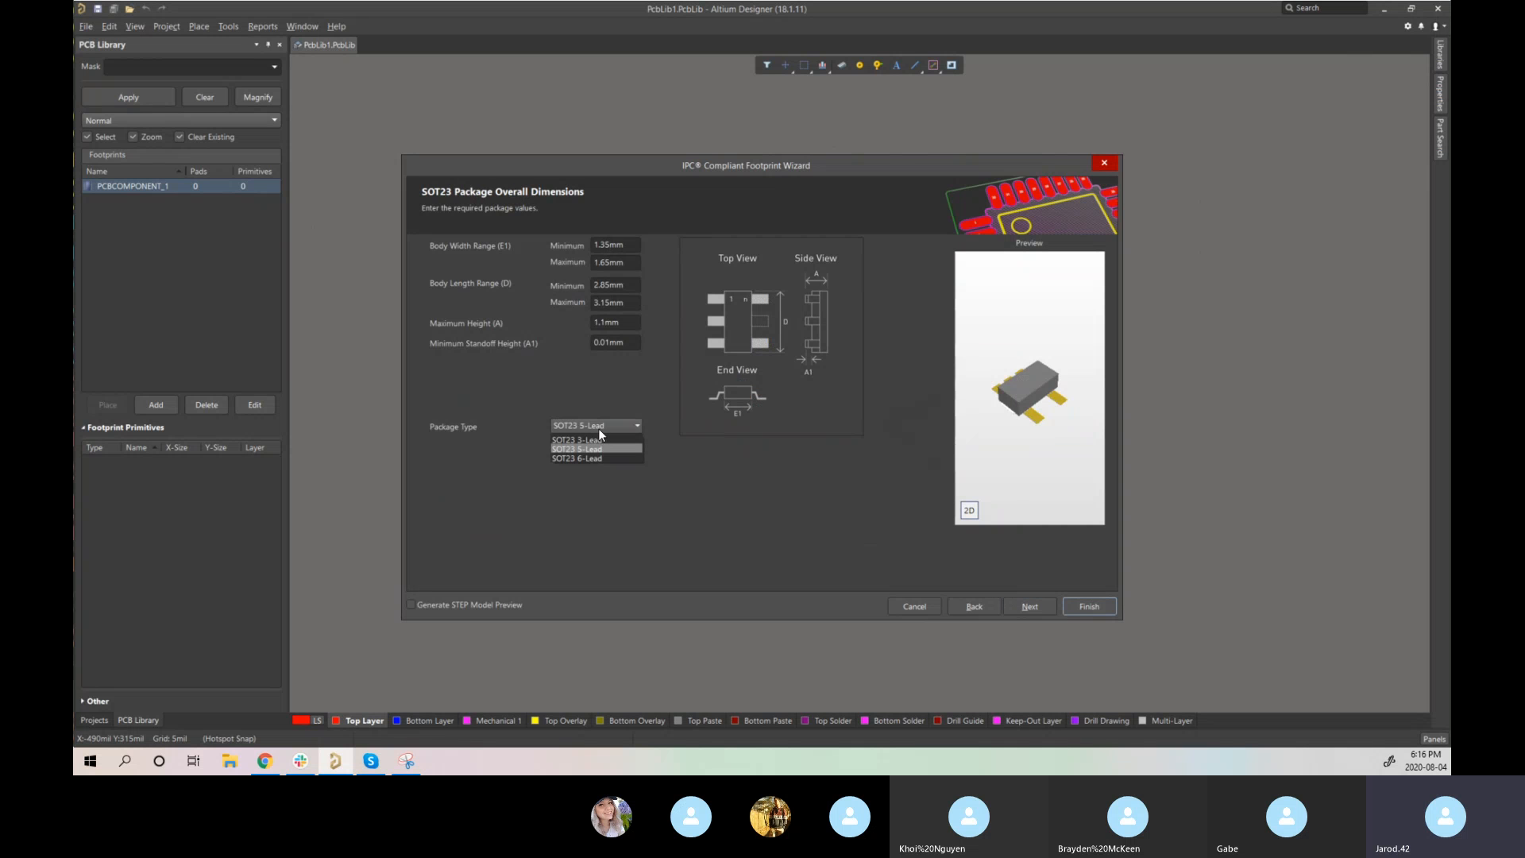
pyautogui.click(1035, 605)
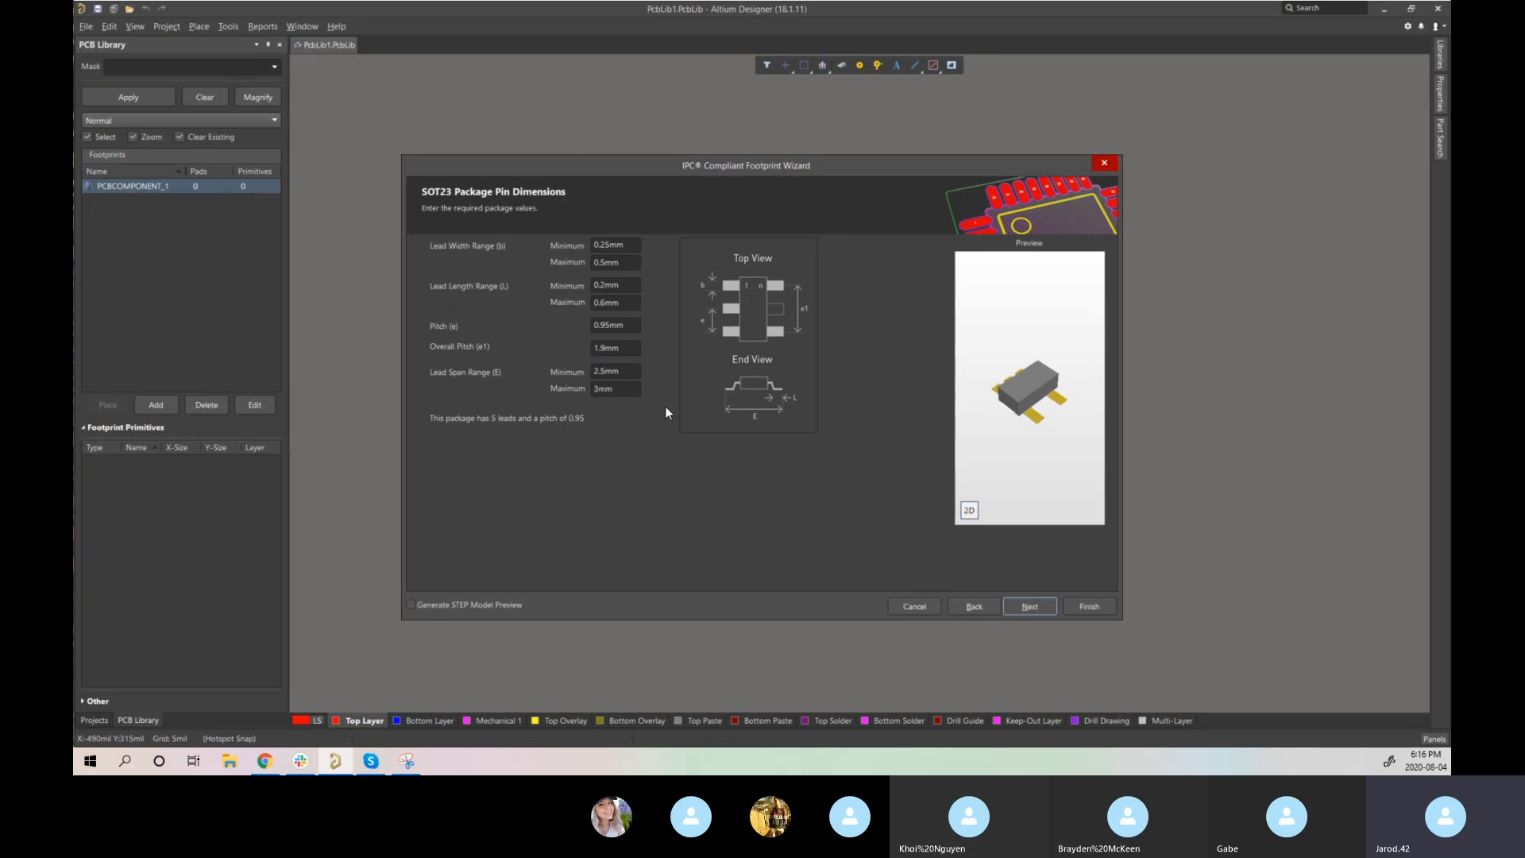
pyautogui.click(986, 609)
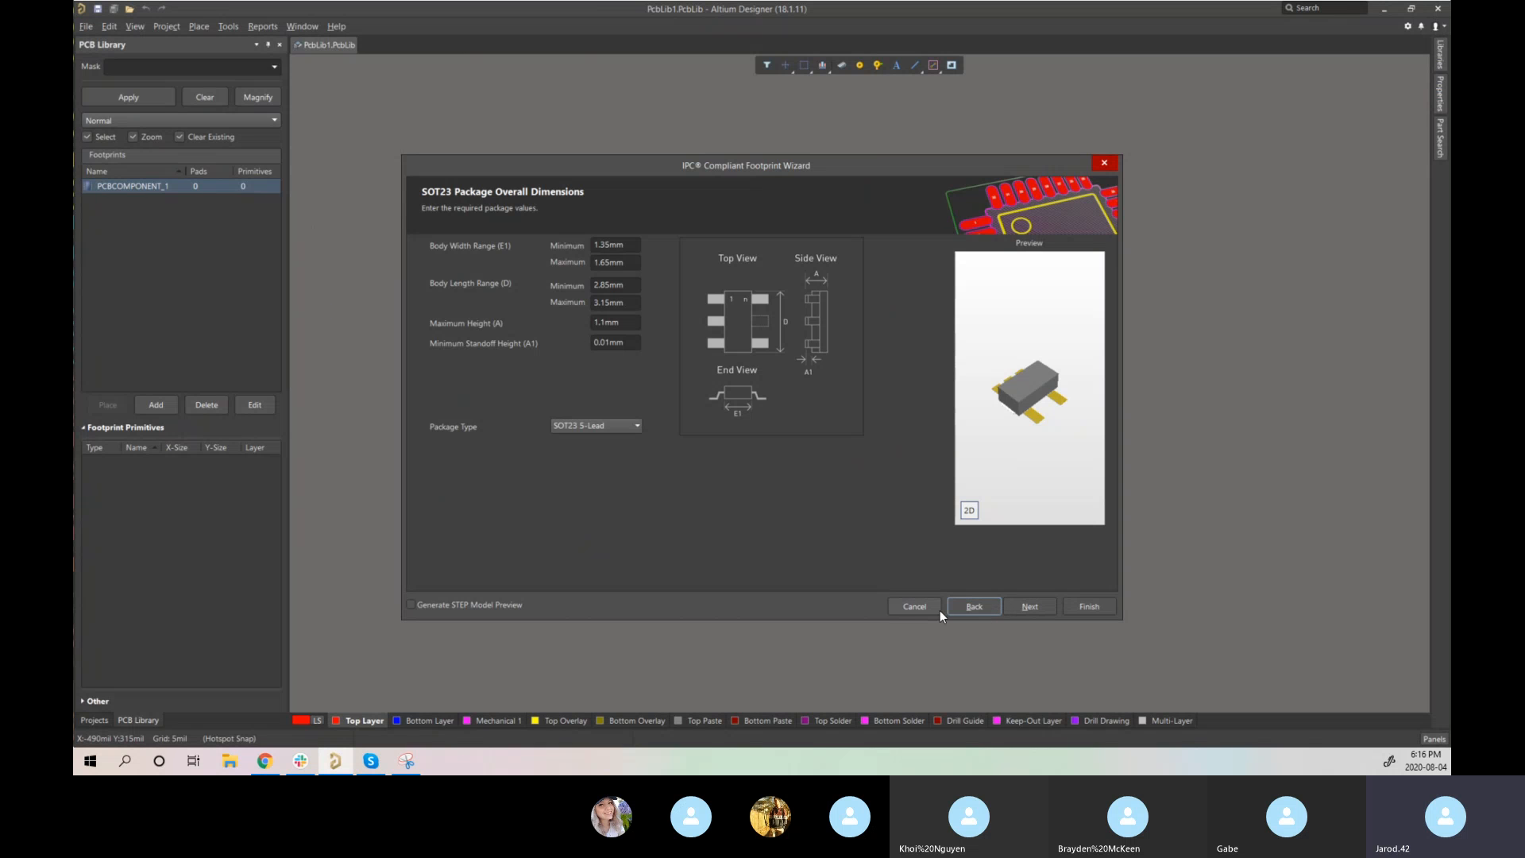
pyautogui.click(912, 607)
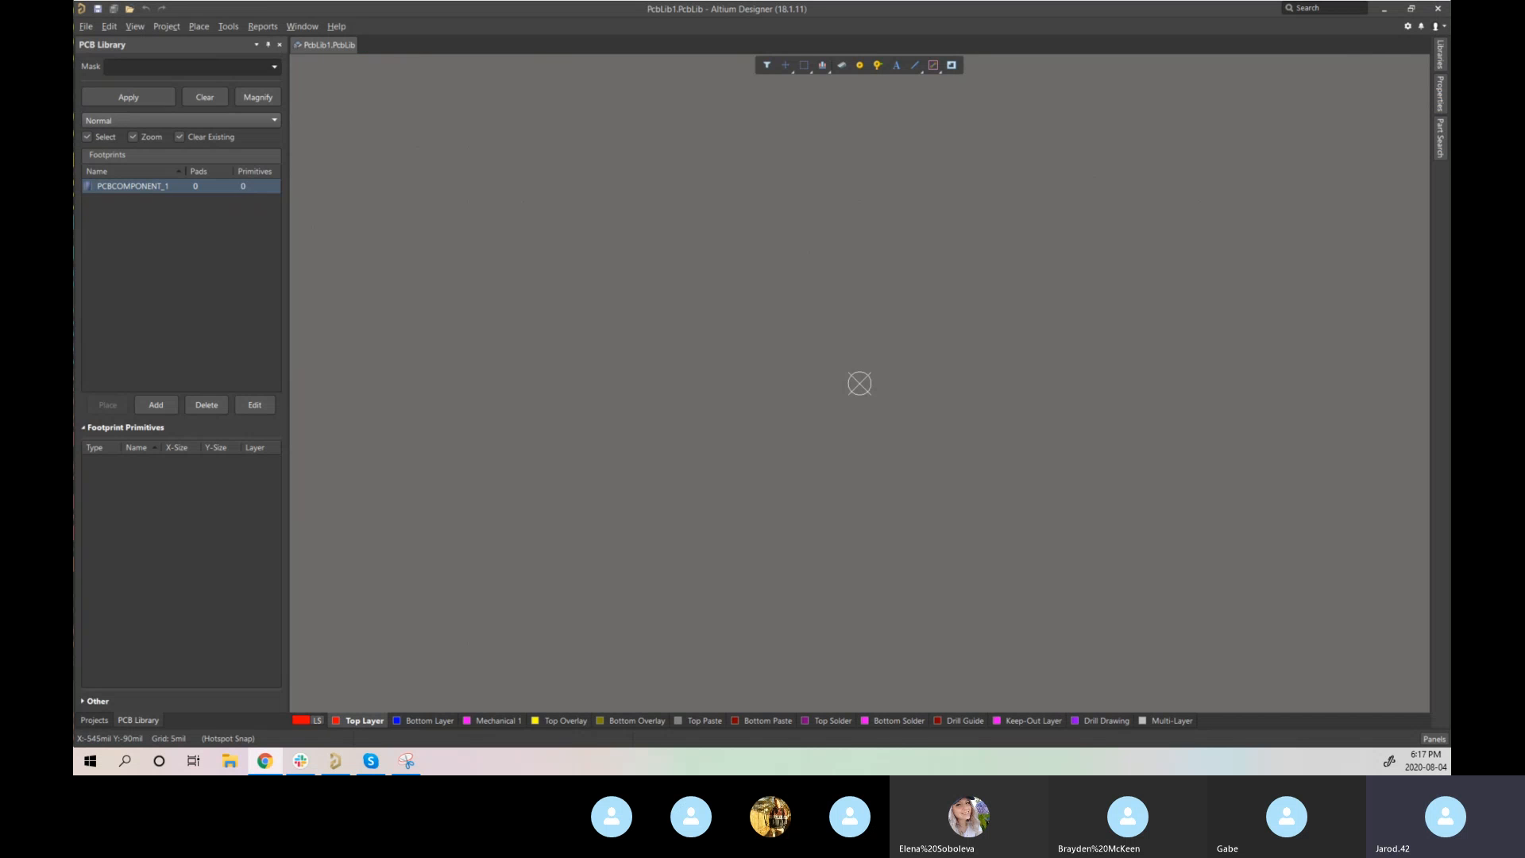
pyautogui.click(264, 761)
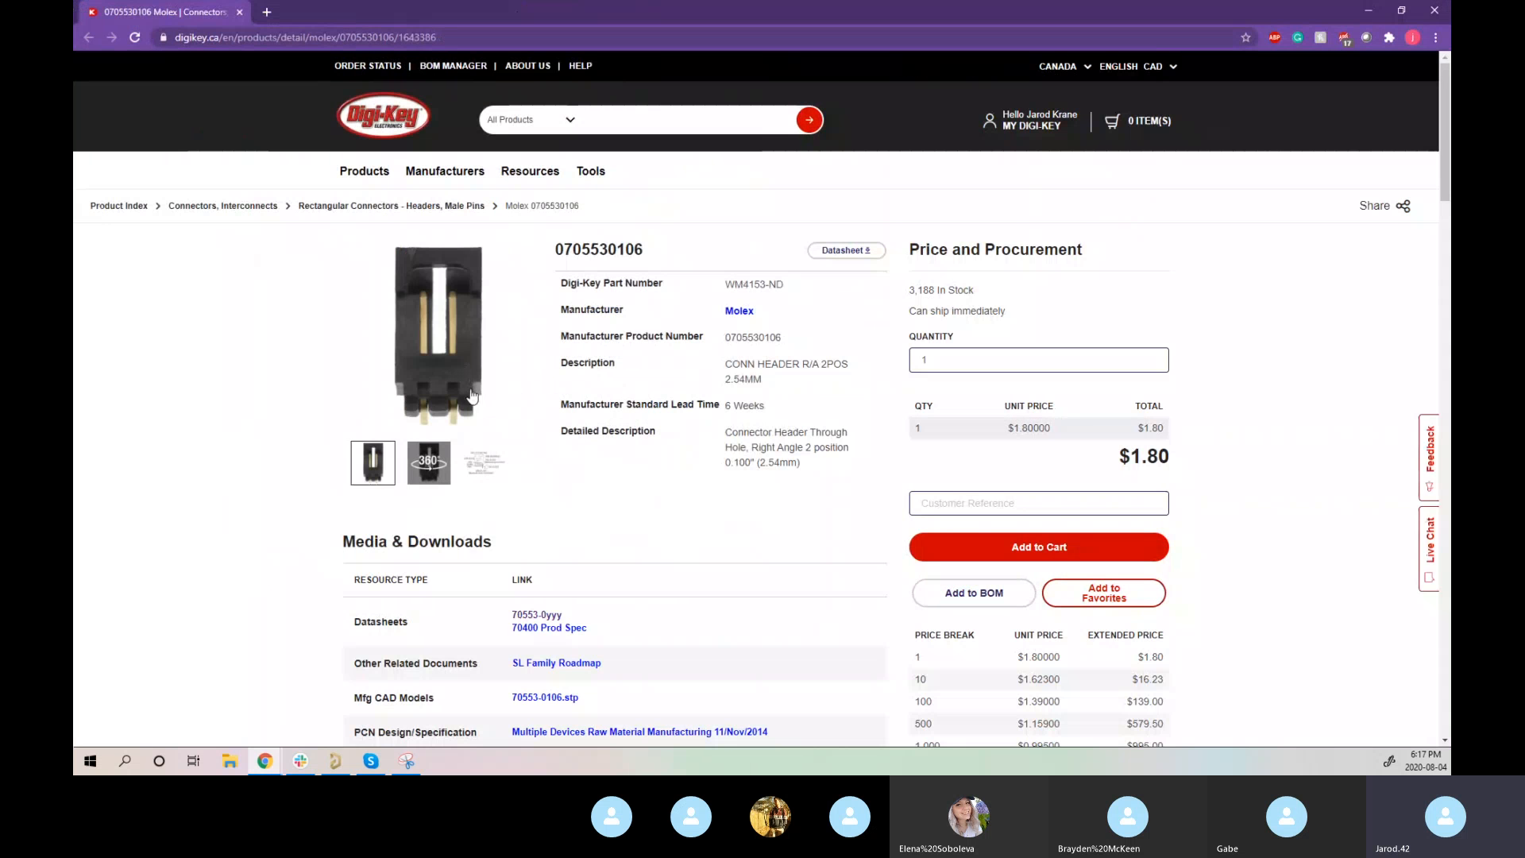
pyautogui.click(423, 470)
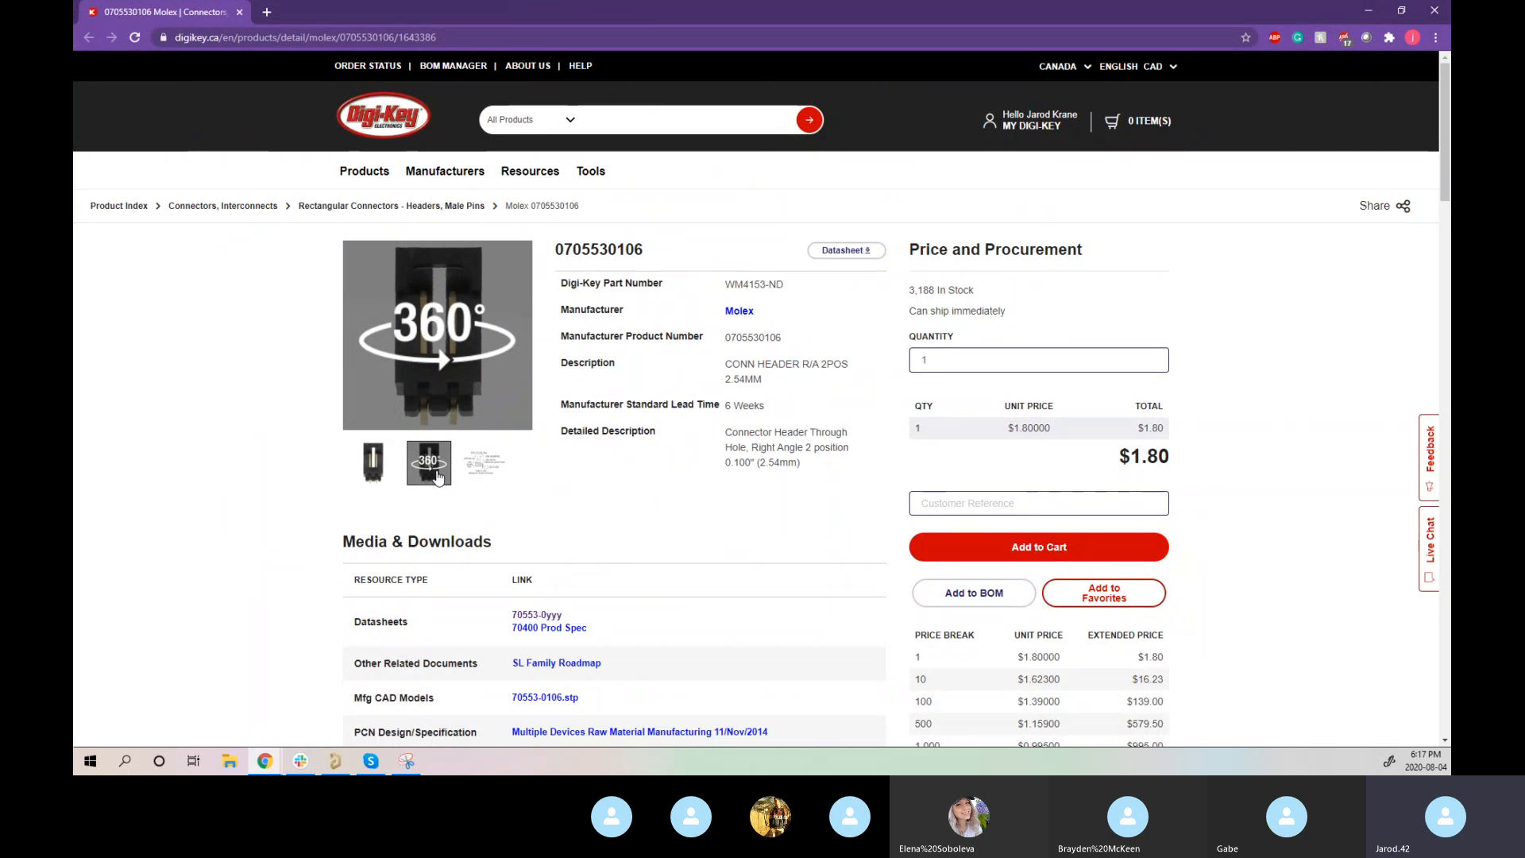
pyautogui.click(370, 475)
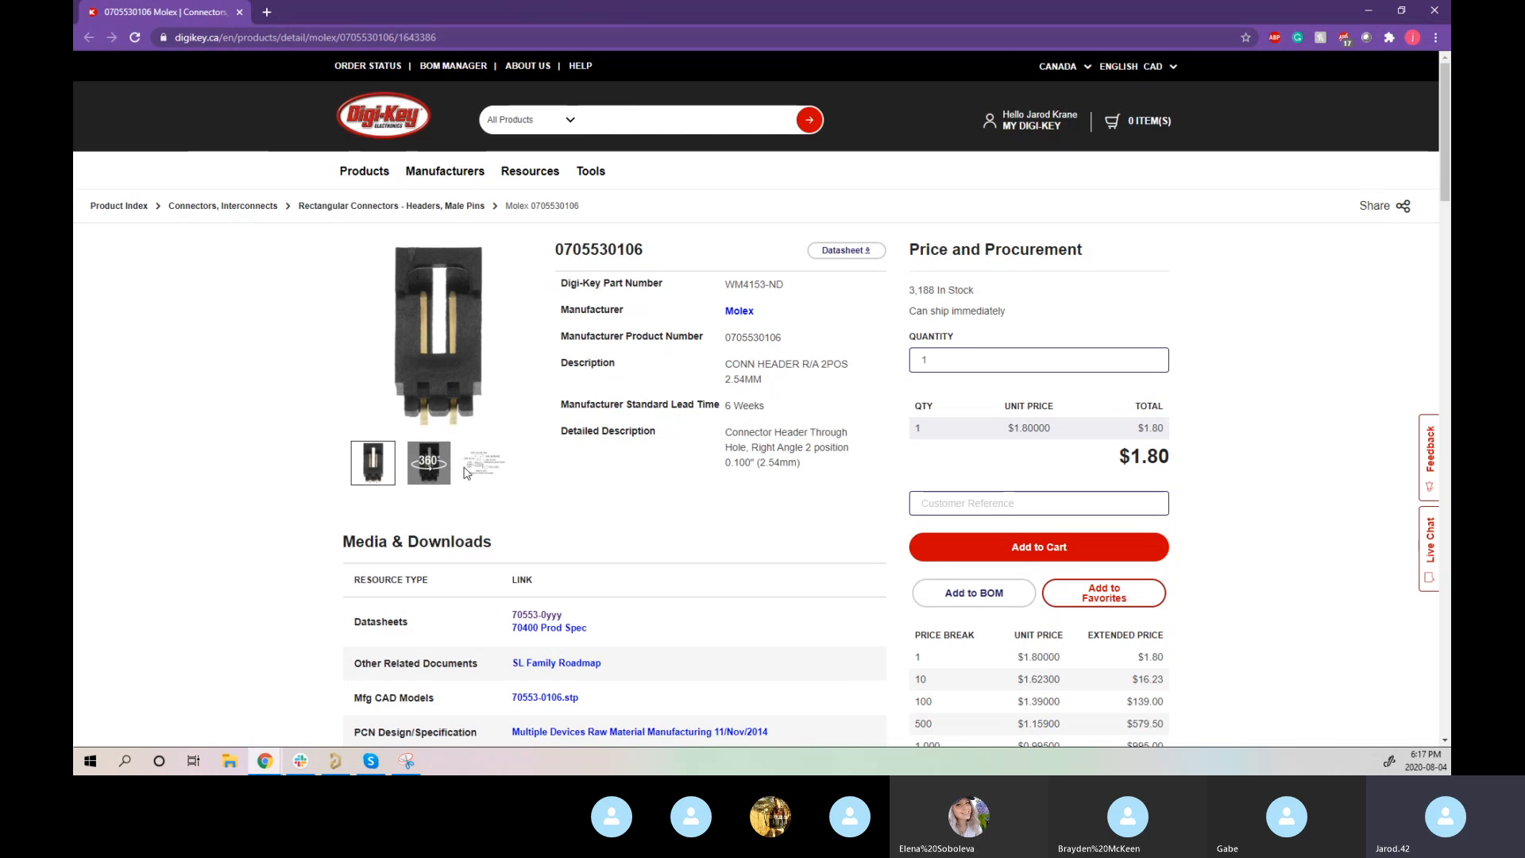
pyautogui.hotkey('alt', 'Tab')
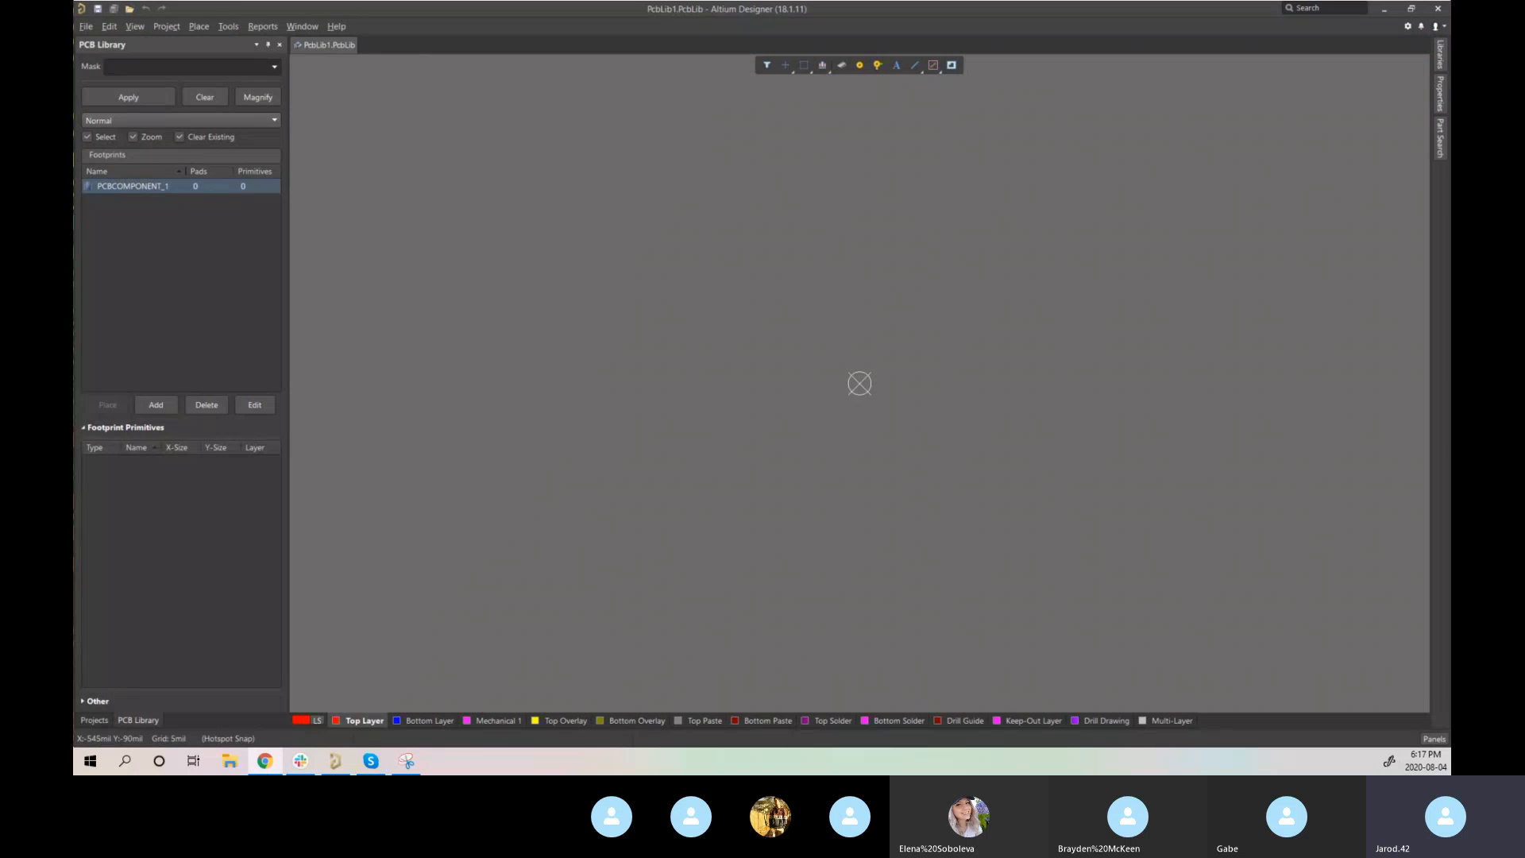
pyautogui.moveTo(74, 187); pyautogui.dragTo(969, 5)
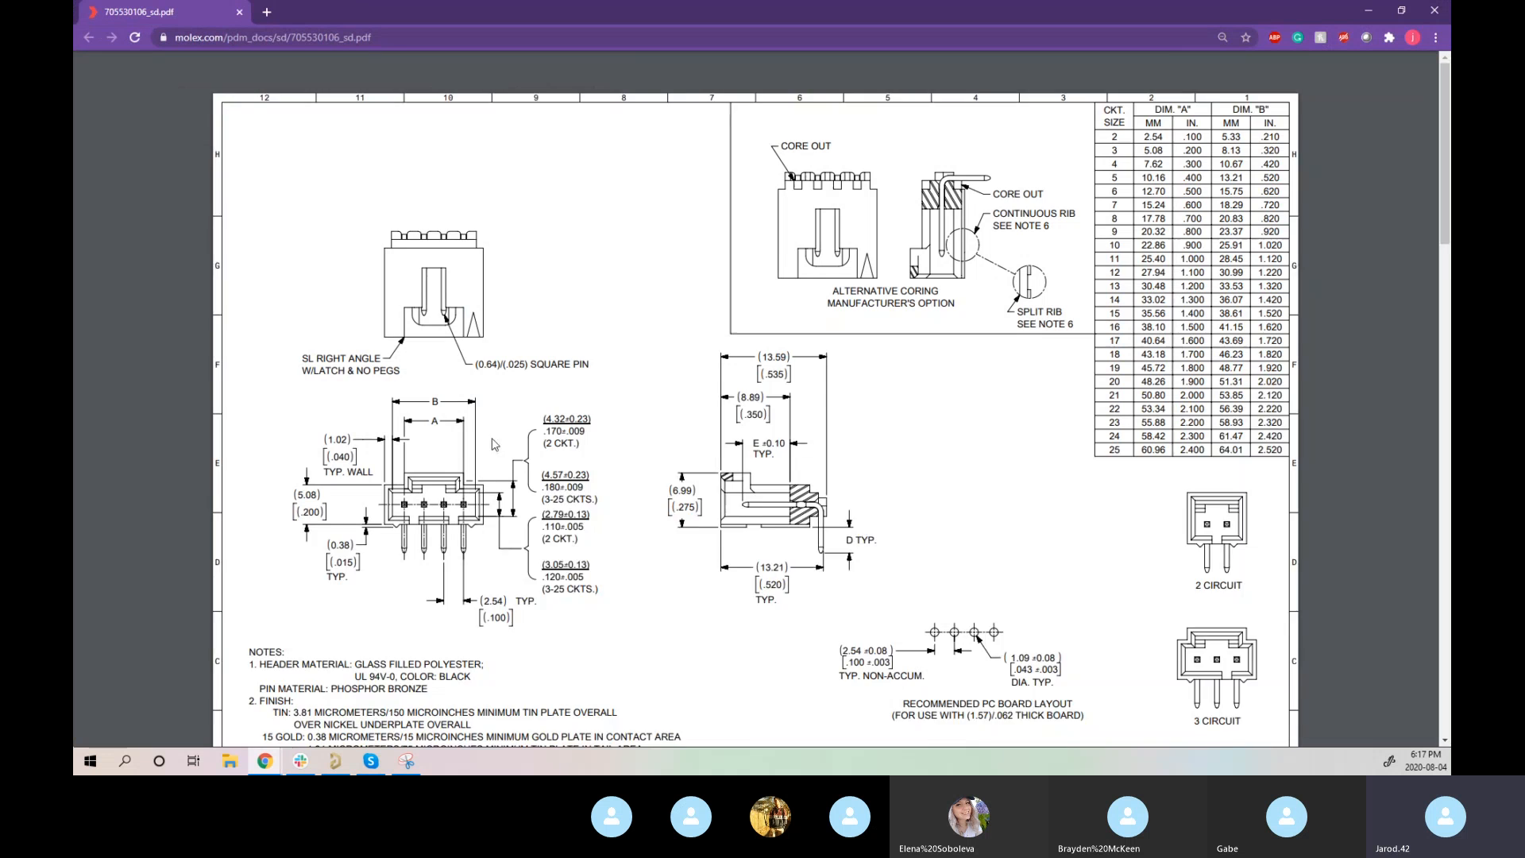
# - Examine the datasheet's circuit-size dimension table, connector views and recommended PC board layout for the pin and hole dimensions
pyautogui.scroll(-1, 467, 504)
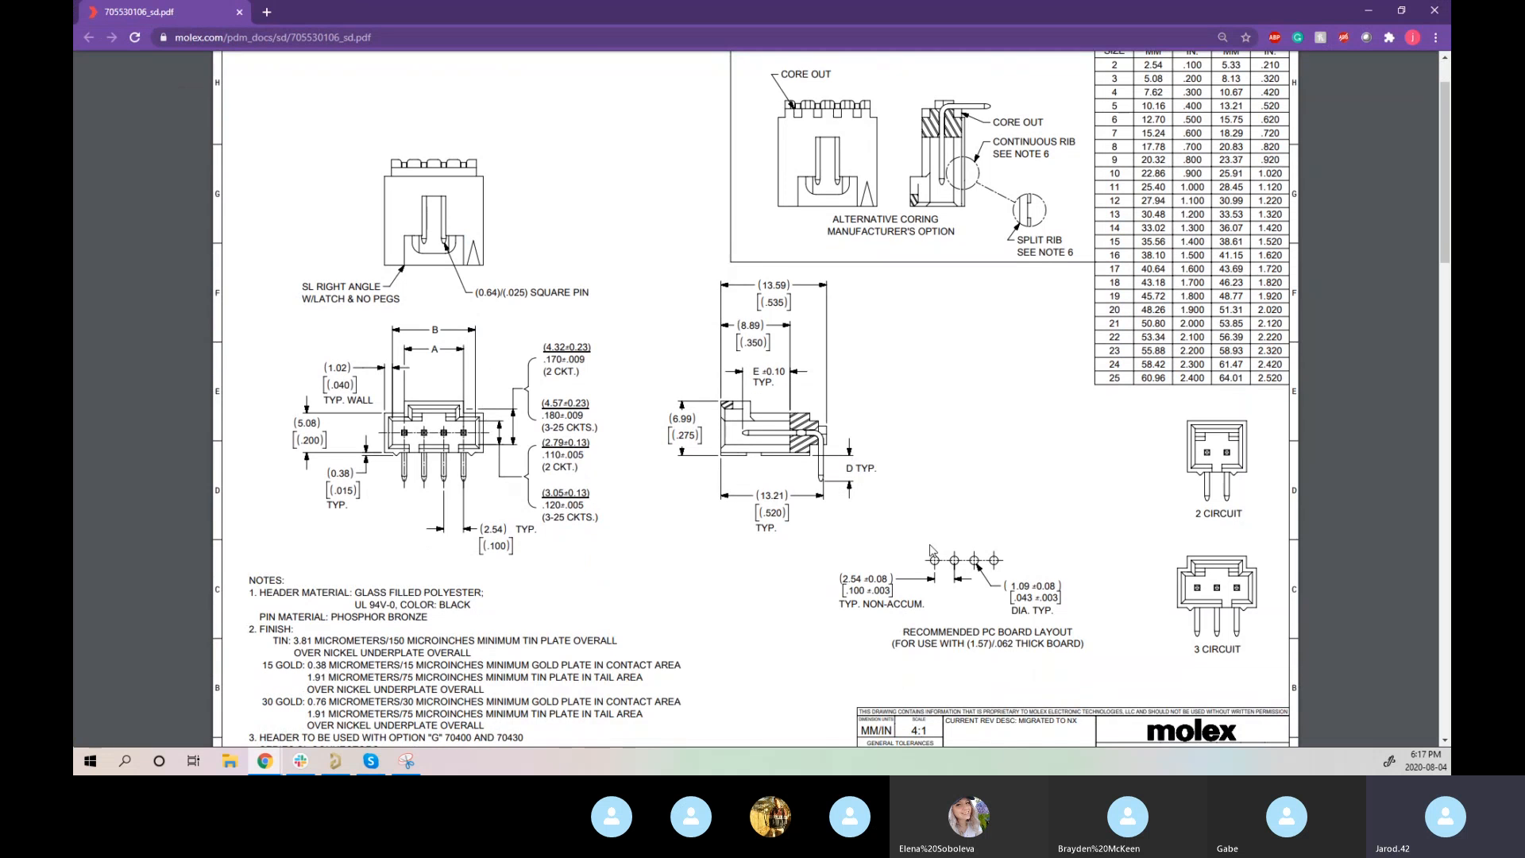
pyautogui.scroll(1, 965, 559)
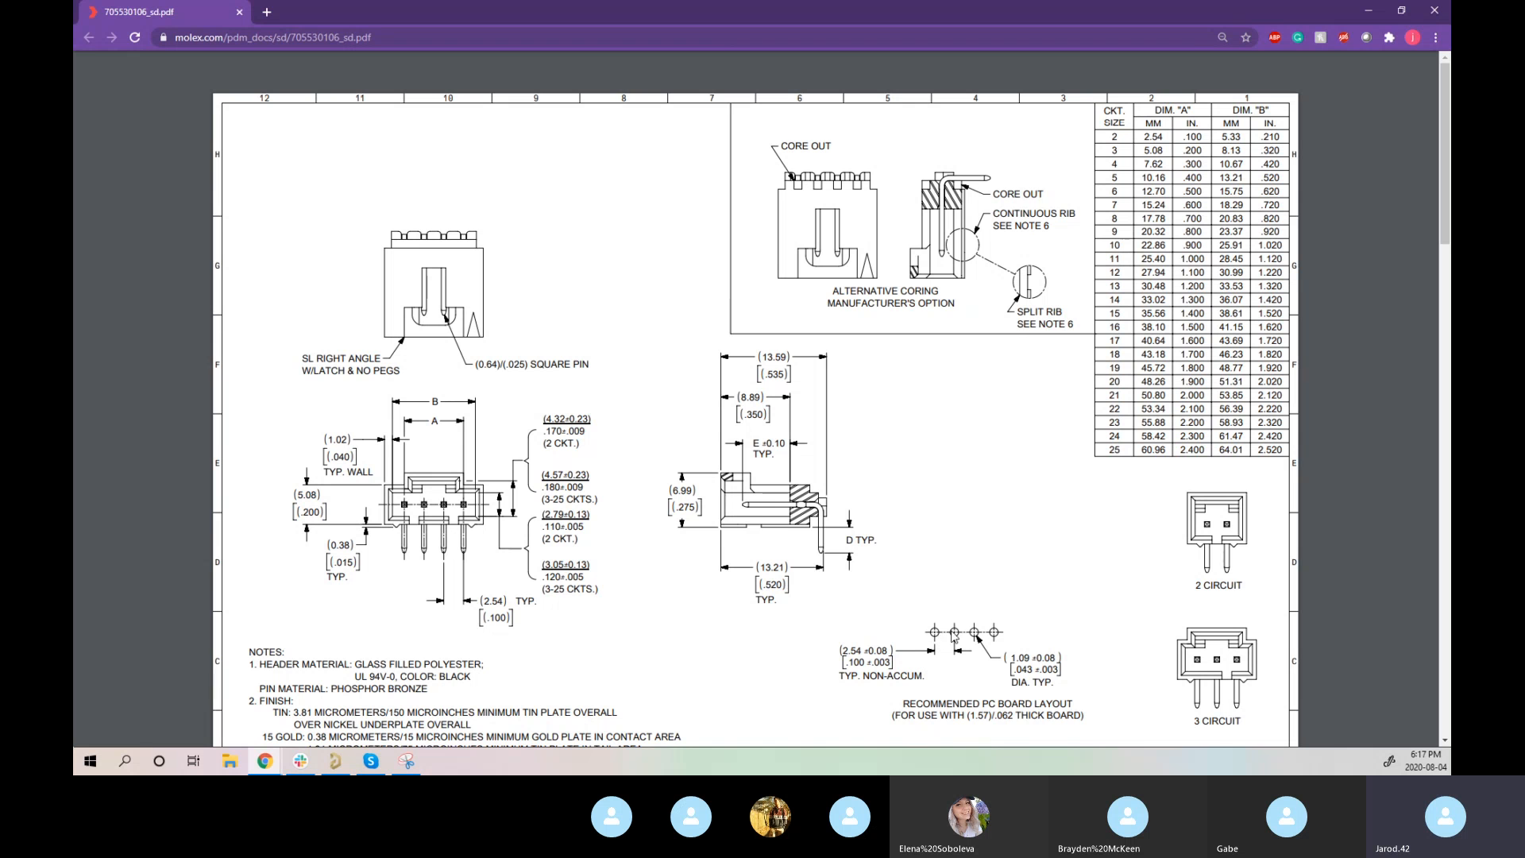
pyautogui.scroll(-1, 993, 440)
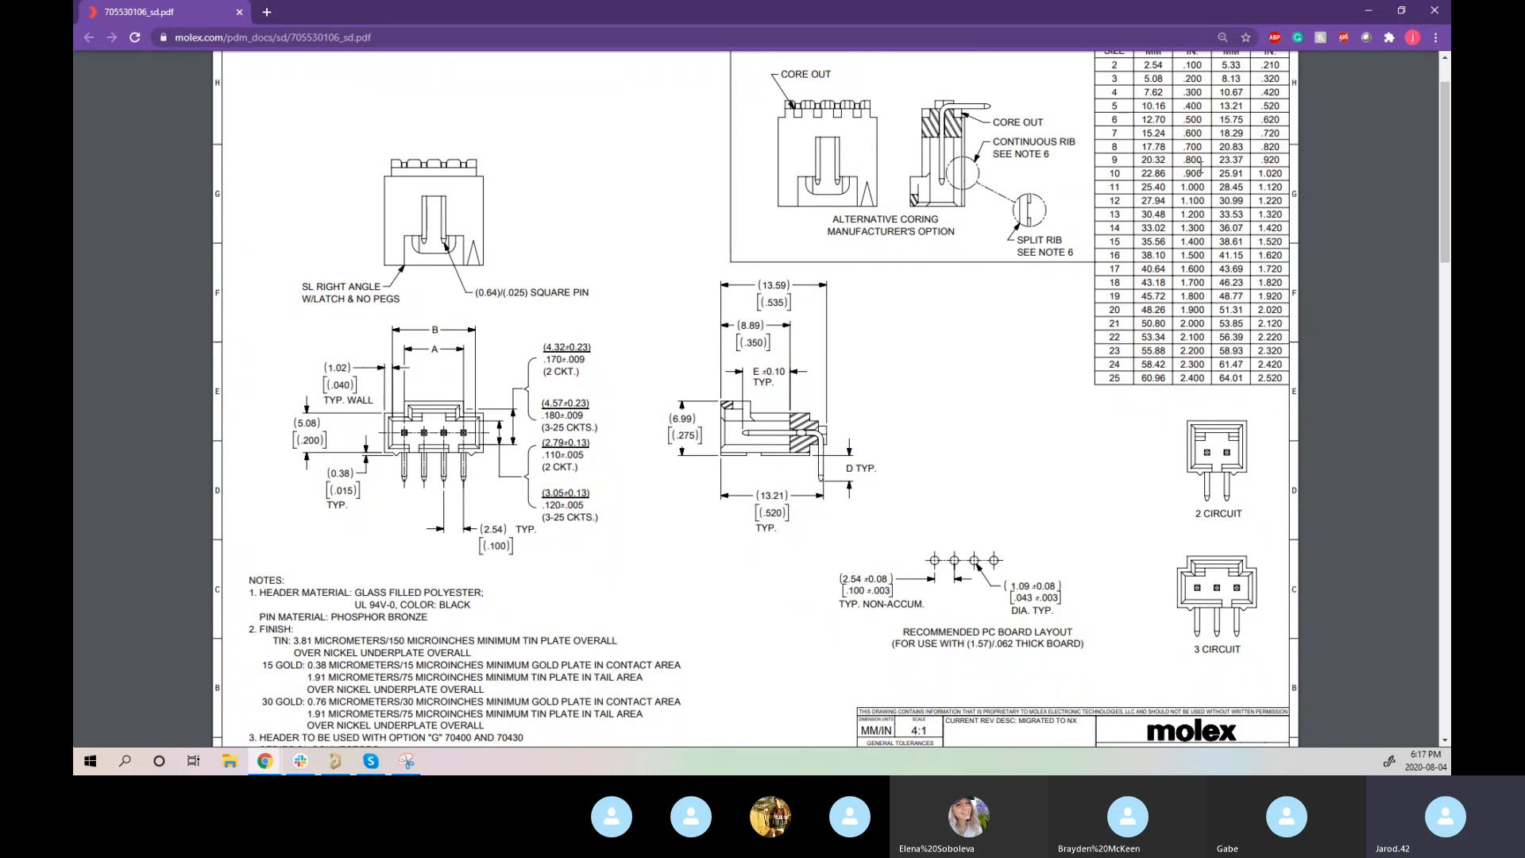
pyautogui.scroll(1, 1202, 151)
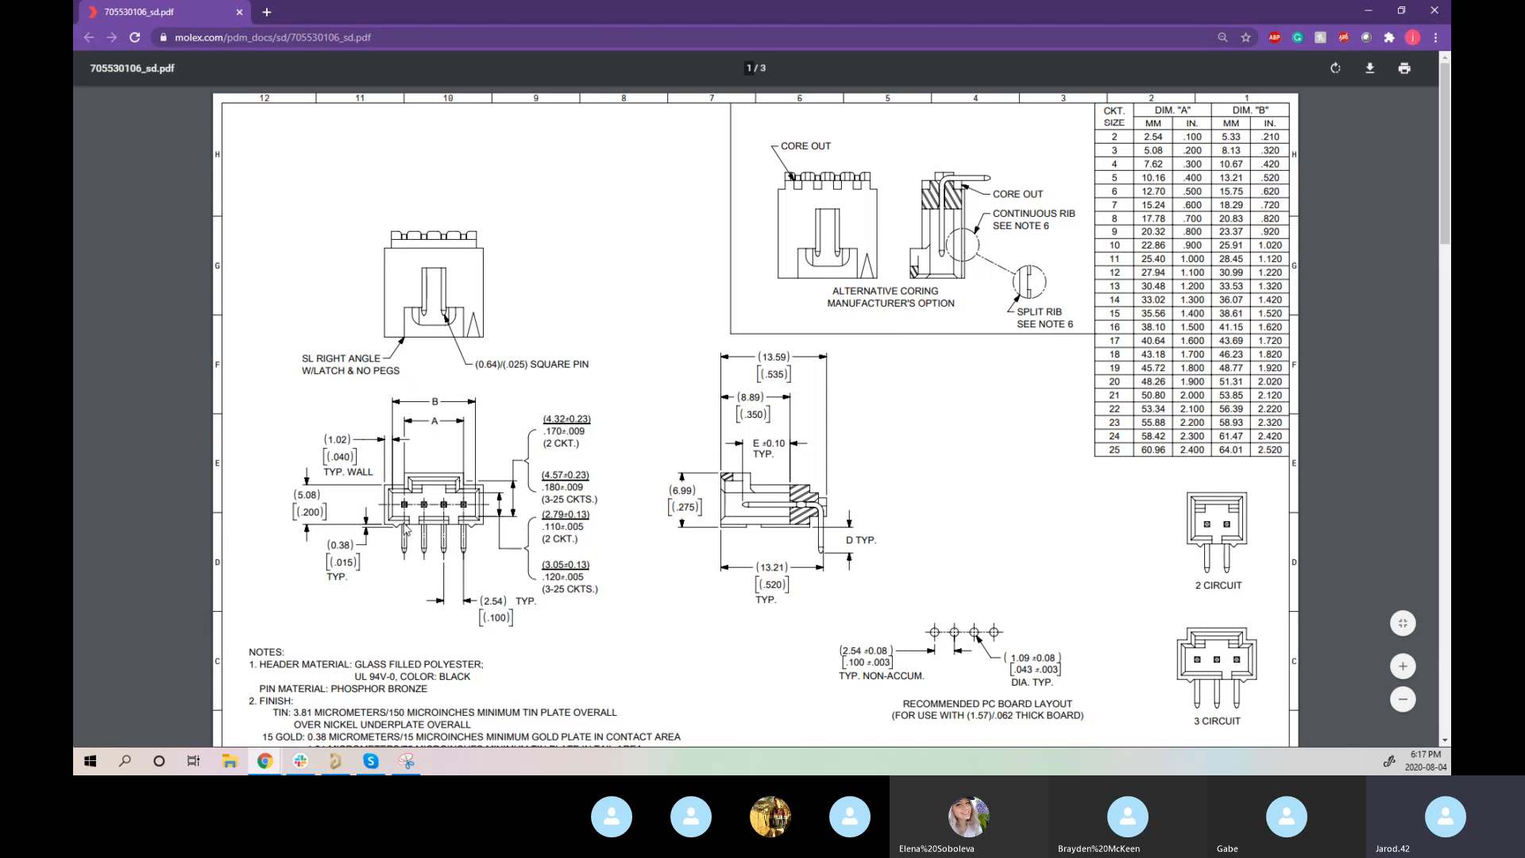
pyautogui.scroll(-1, 1007, 575)
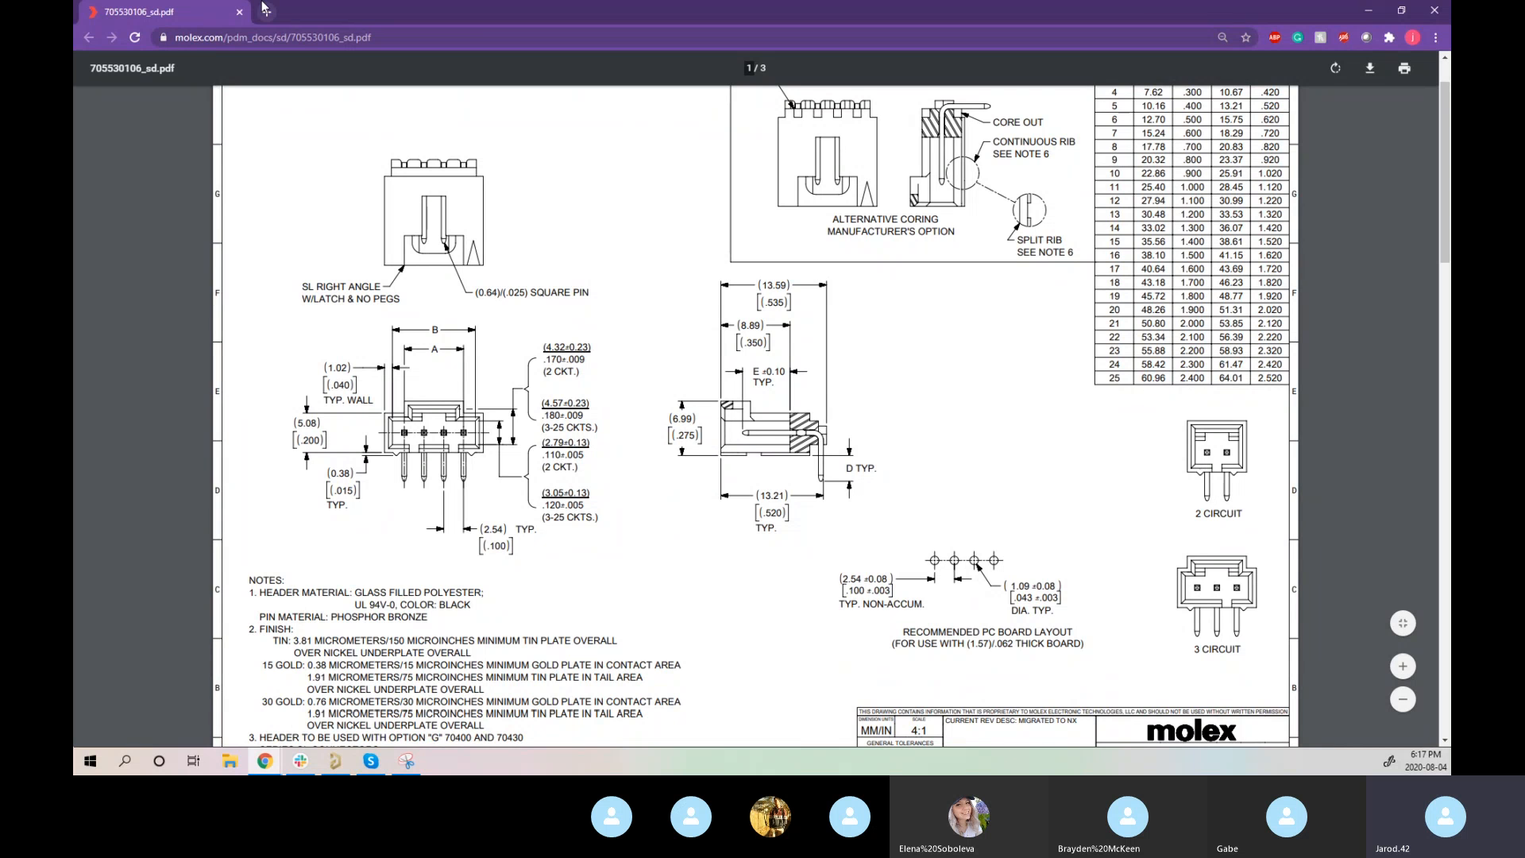
# - Switch to Altium Designer and its empty PCB library footprint
pyautogui.moveTo(175, 20); pyautogui.dragTo(0, 231)
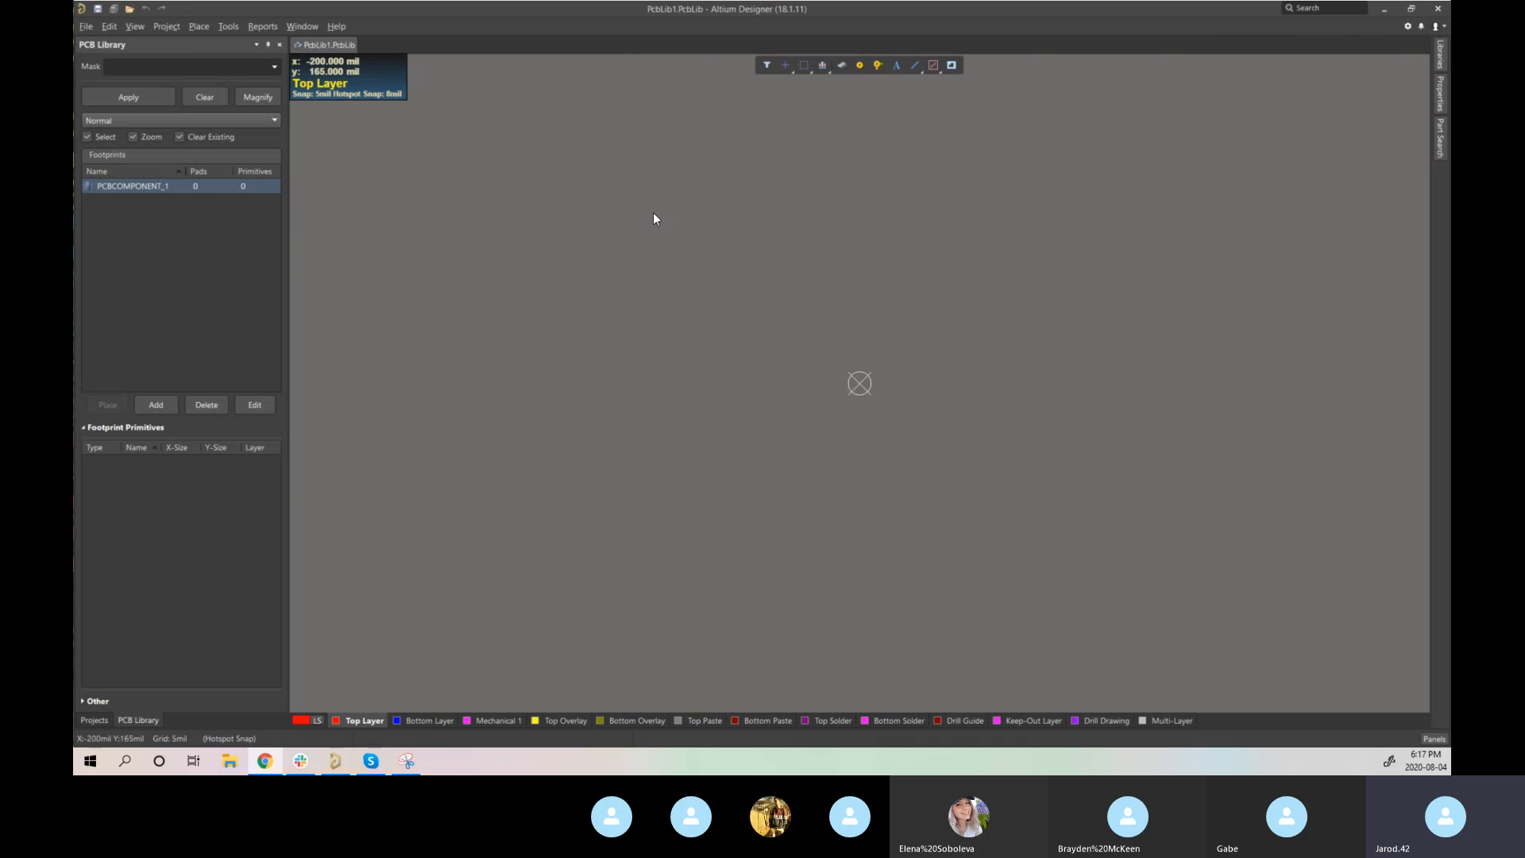
pyautogui.click(690, 441)
pyautogui.moveTo(834, 390)
pyautogui.mouseDown(button='right')
pyautogui.moveTo(660, 422)
pyautogui.moveTo(671, 323)
pyautogui.moveTo(638, 424)
pyautogui.moveTo(647, 359)
pyautogui.mouseUp(button='right')
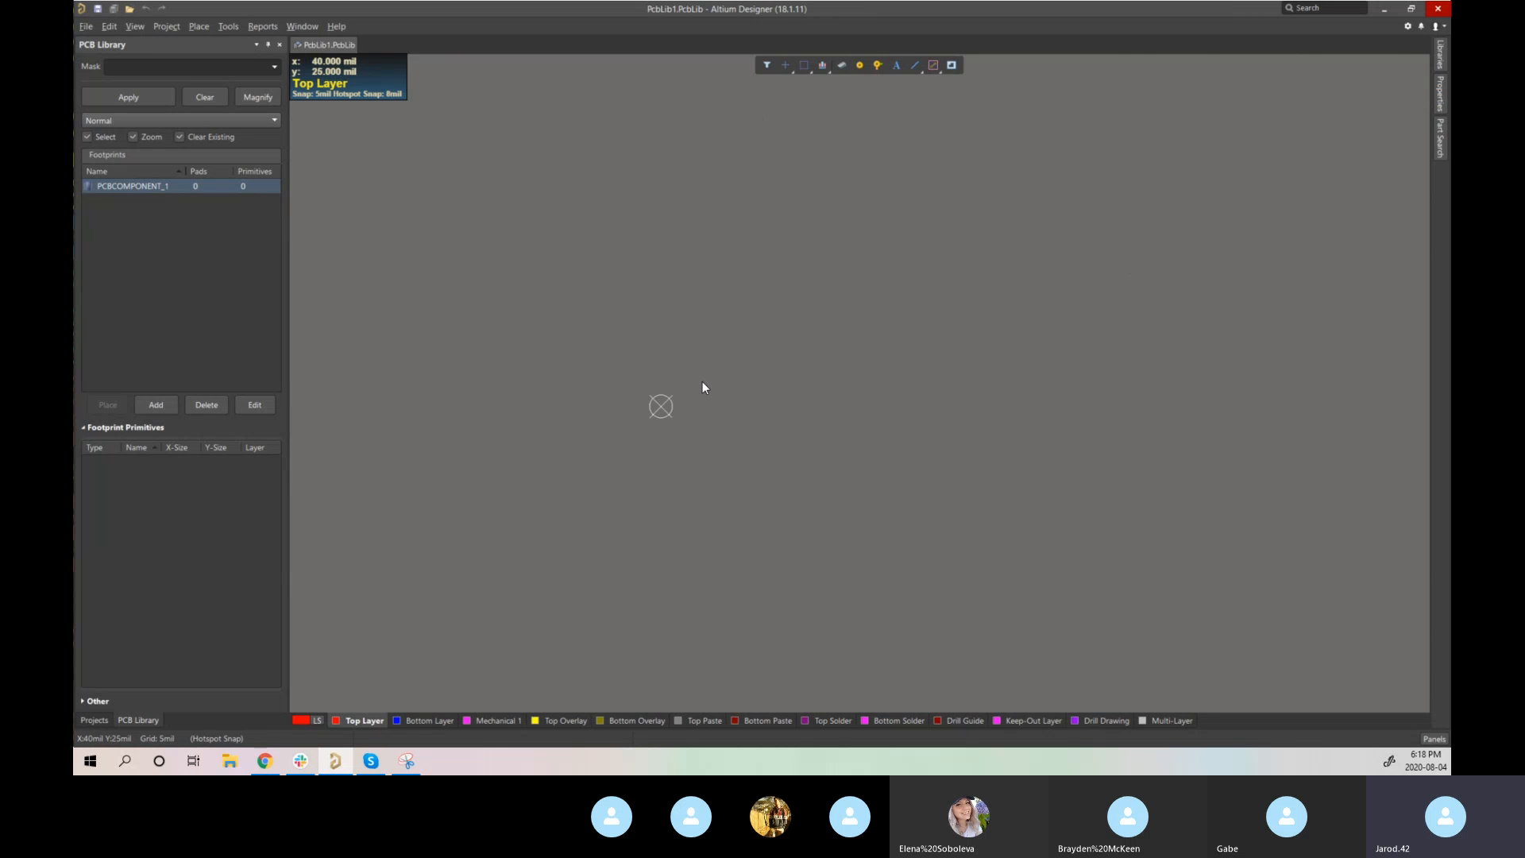
pyautogui.press('p')
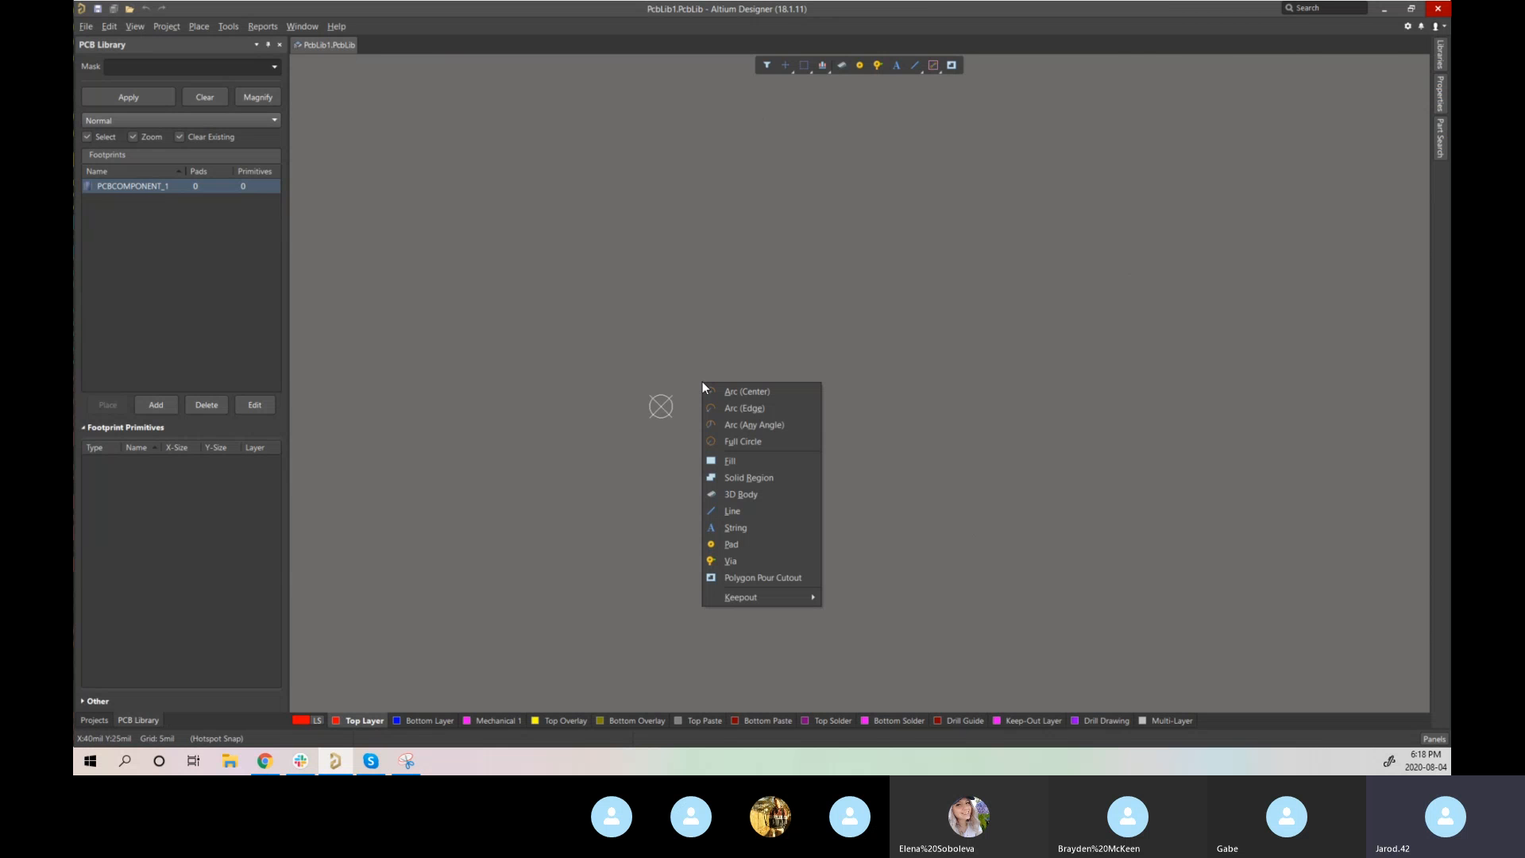
pyautogui.press('p')
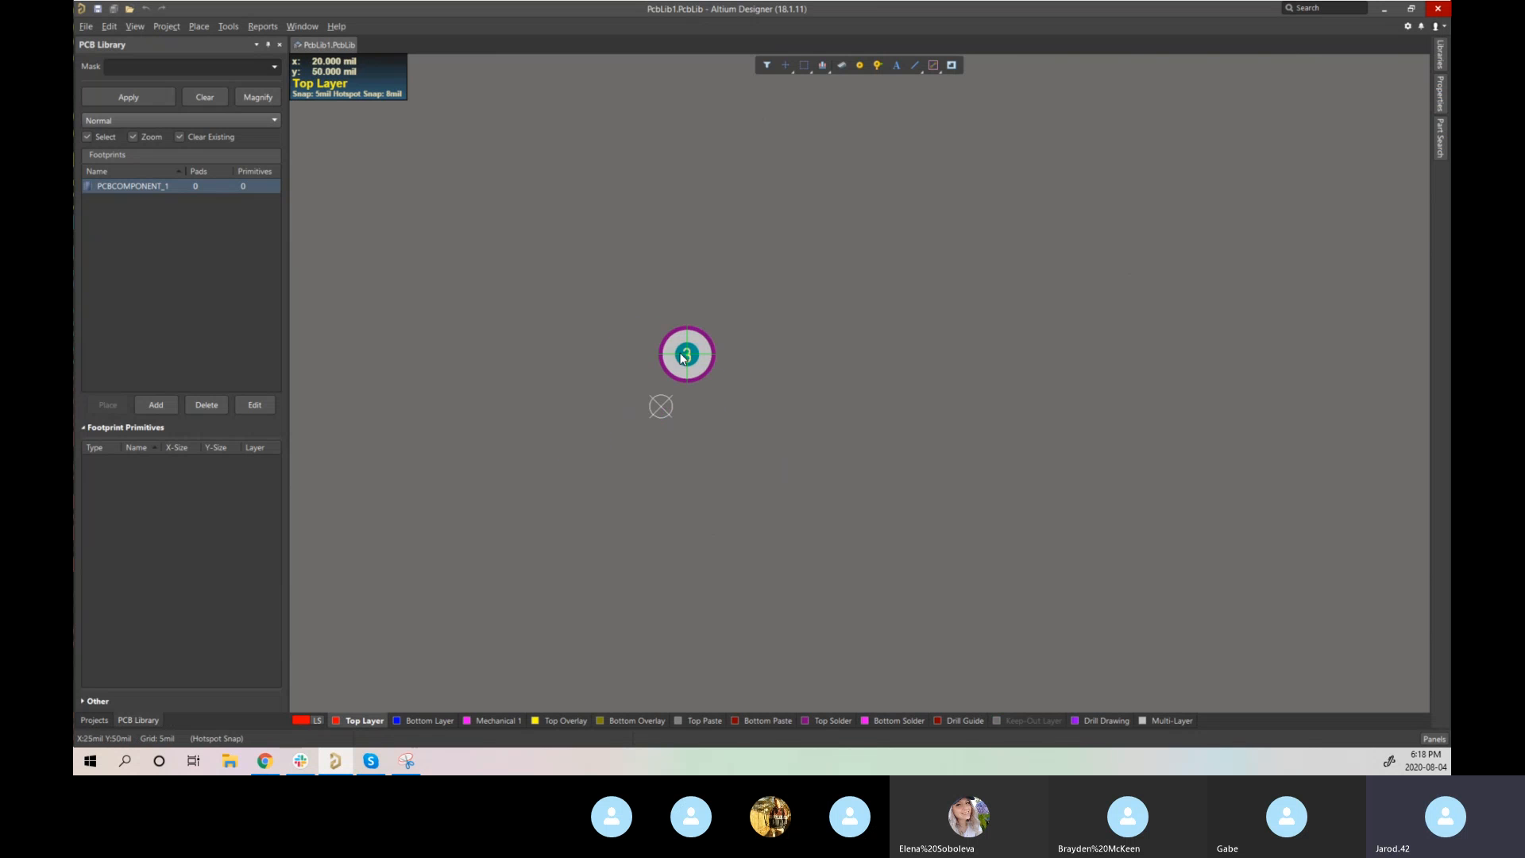
pyautogui.rightClick(676, 386)
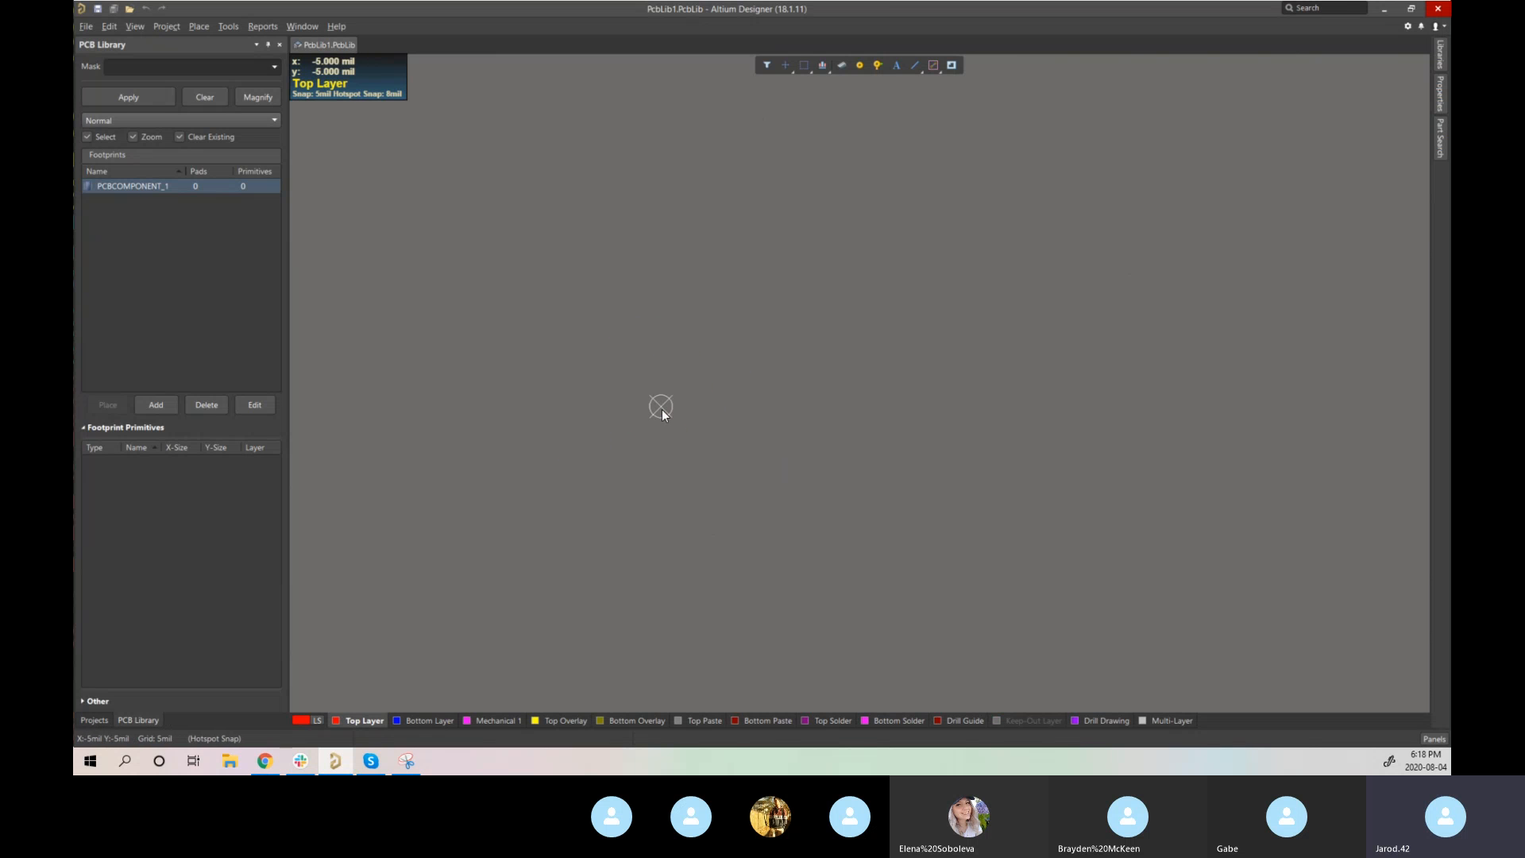
# - Start placing a pad, enter designator 1, review its layer, hole and shape properties, and cancel the placement
pyautogui.click(197, 26)
pyautogui.moveTo(195, 25)
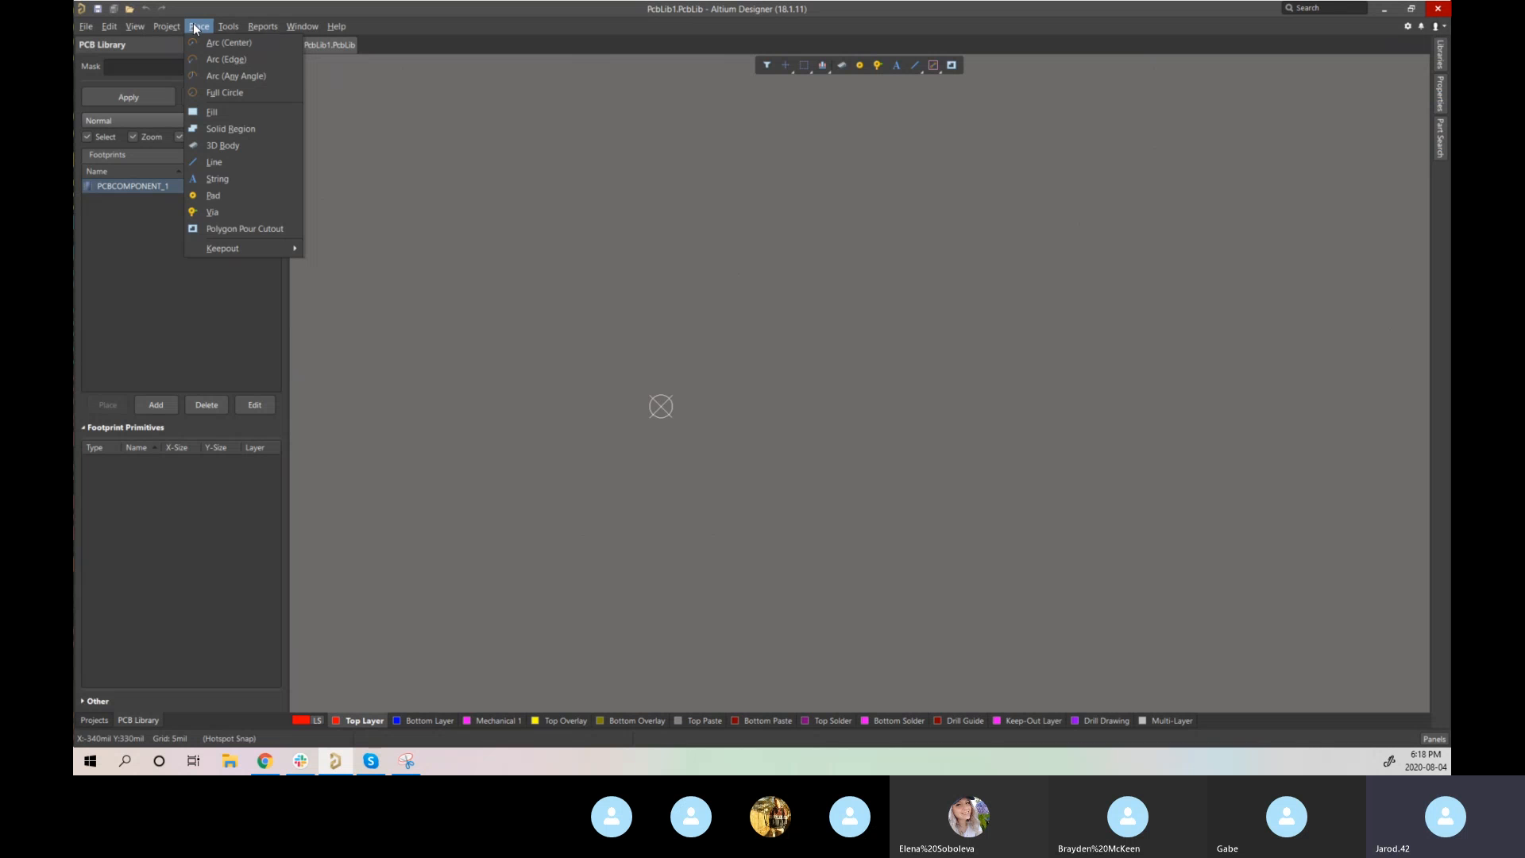
pyautogui.click(225, 197)
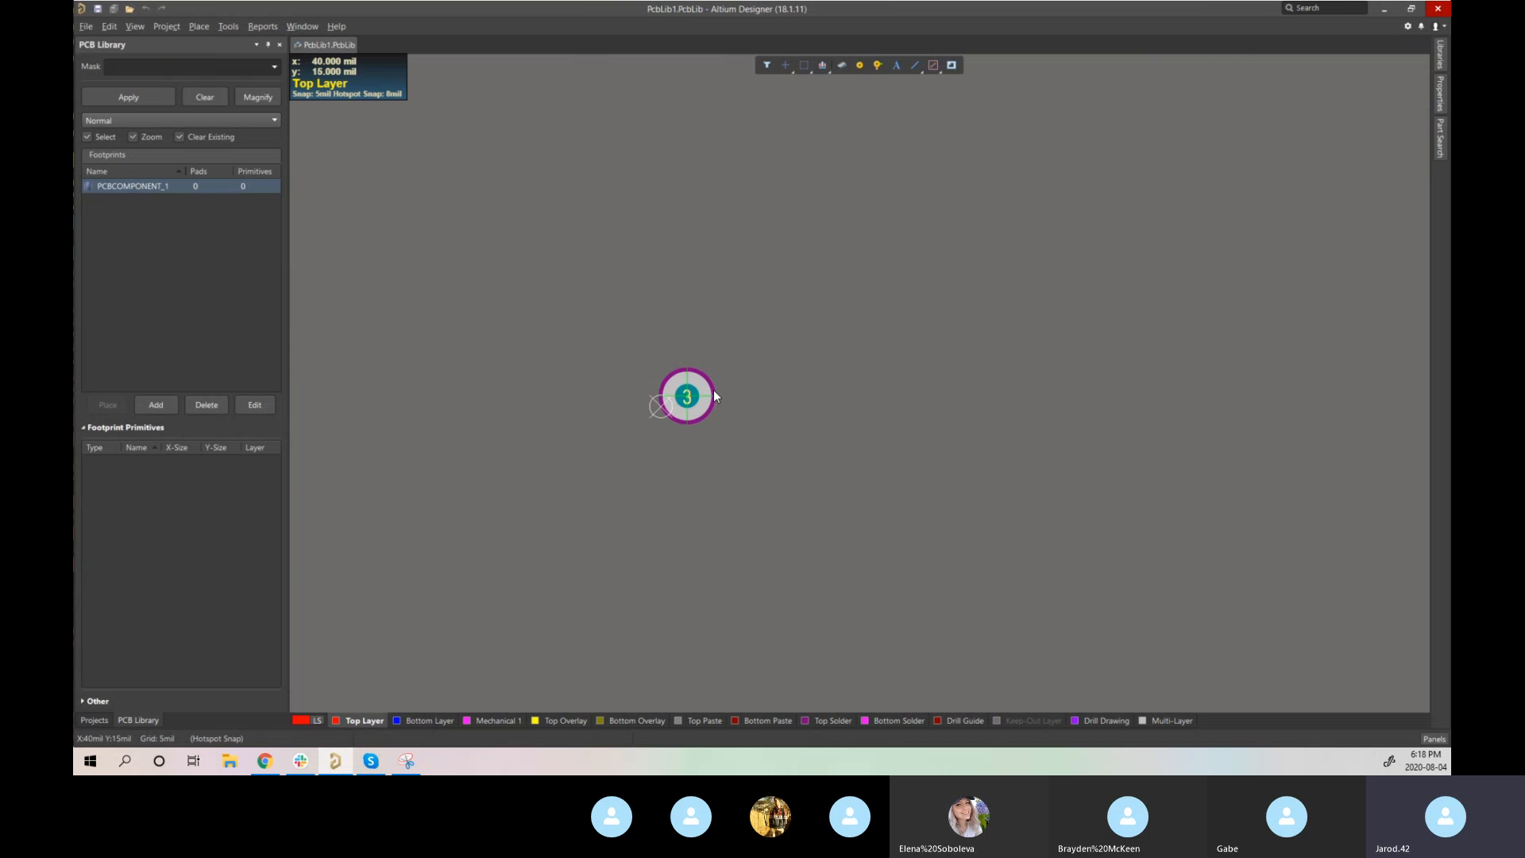
pyautogui.press('Tab')
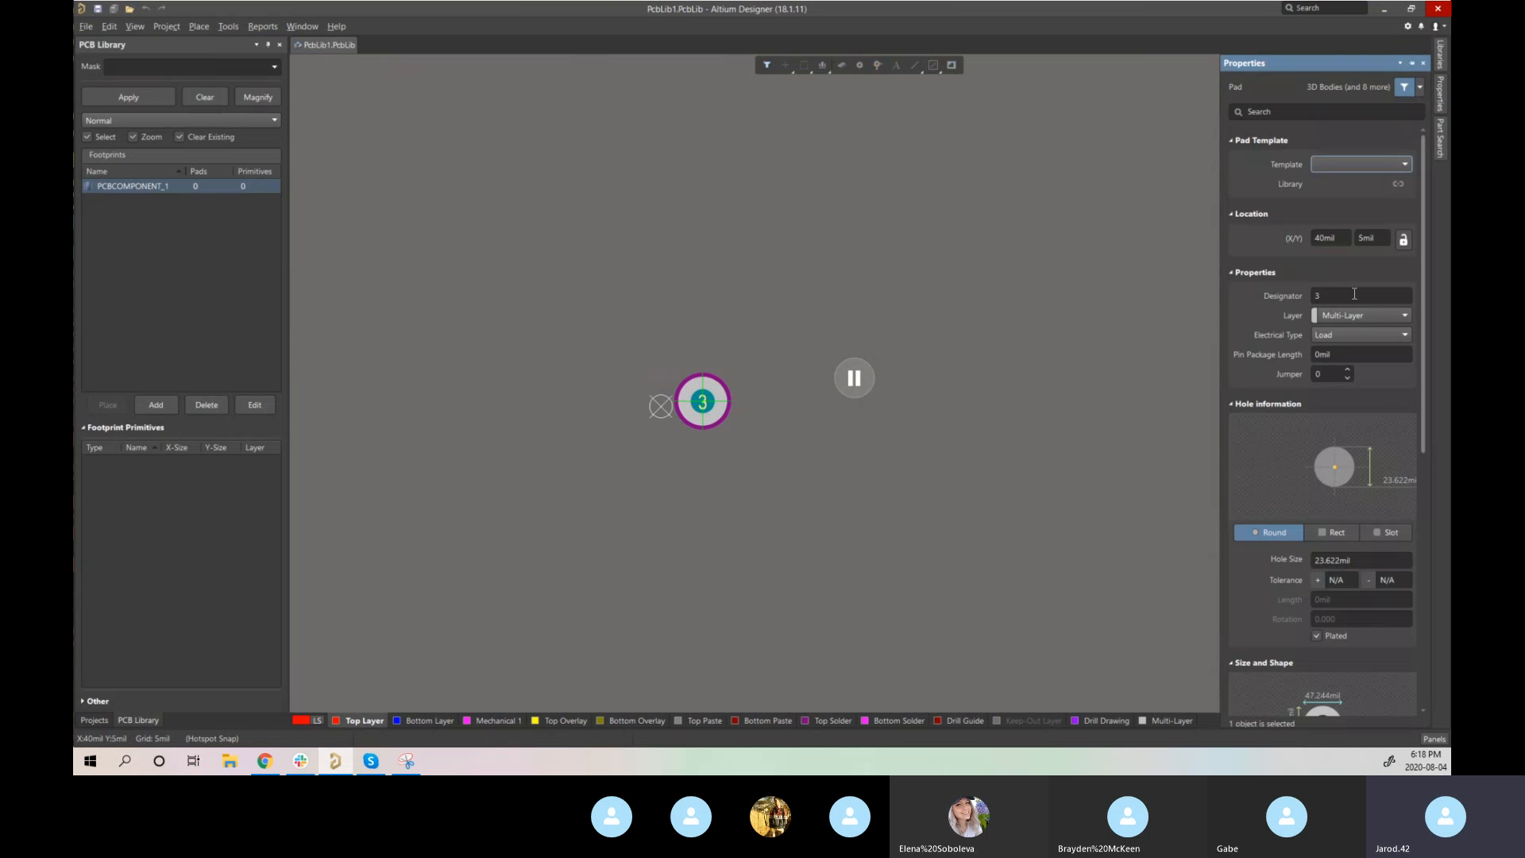
pyautogui.click(1354, 294)
pyautogui.scroll(-1, 1336, 392)
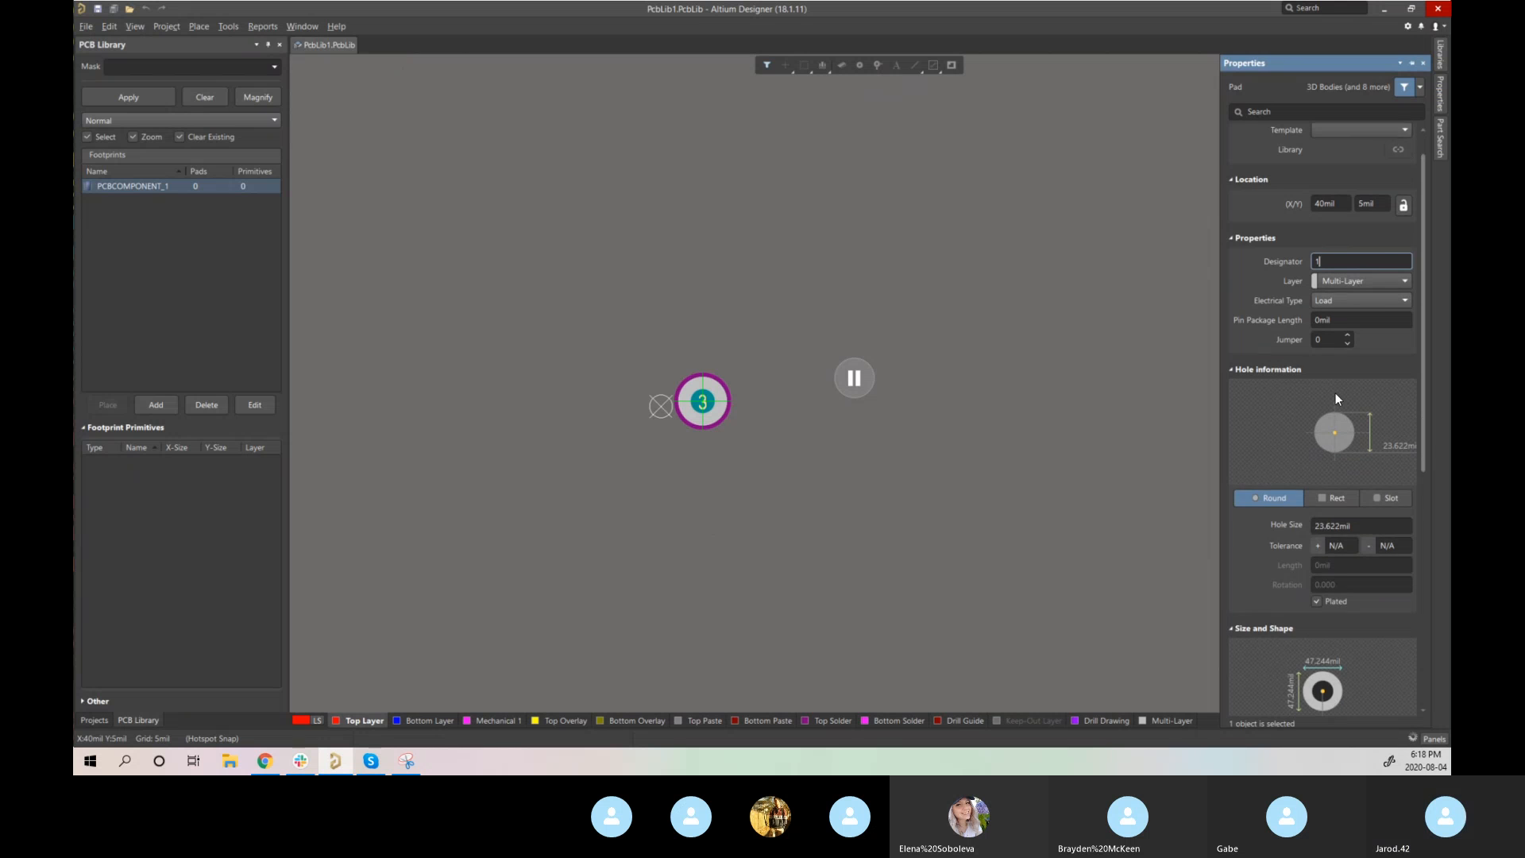
pyautogui.scroll(1, 1337, 399)
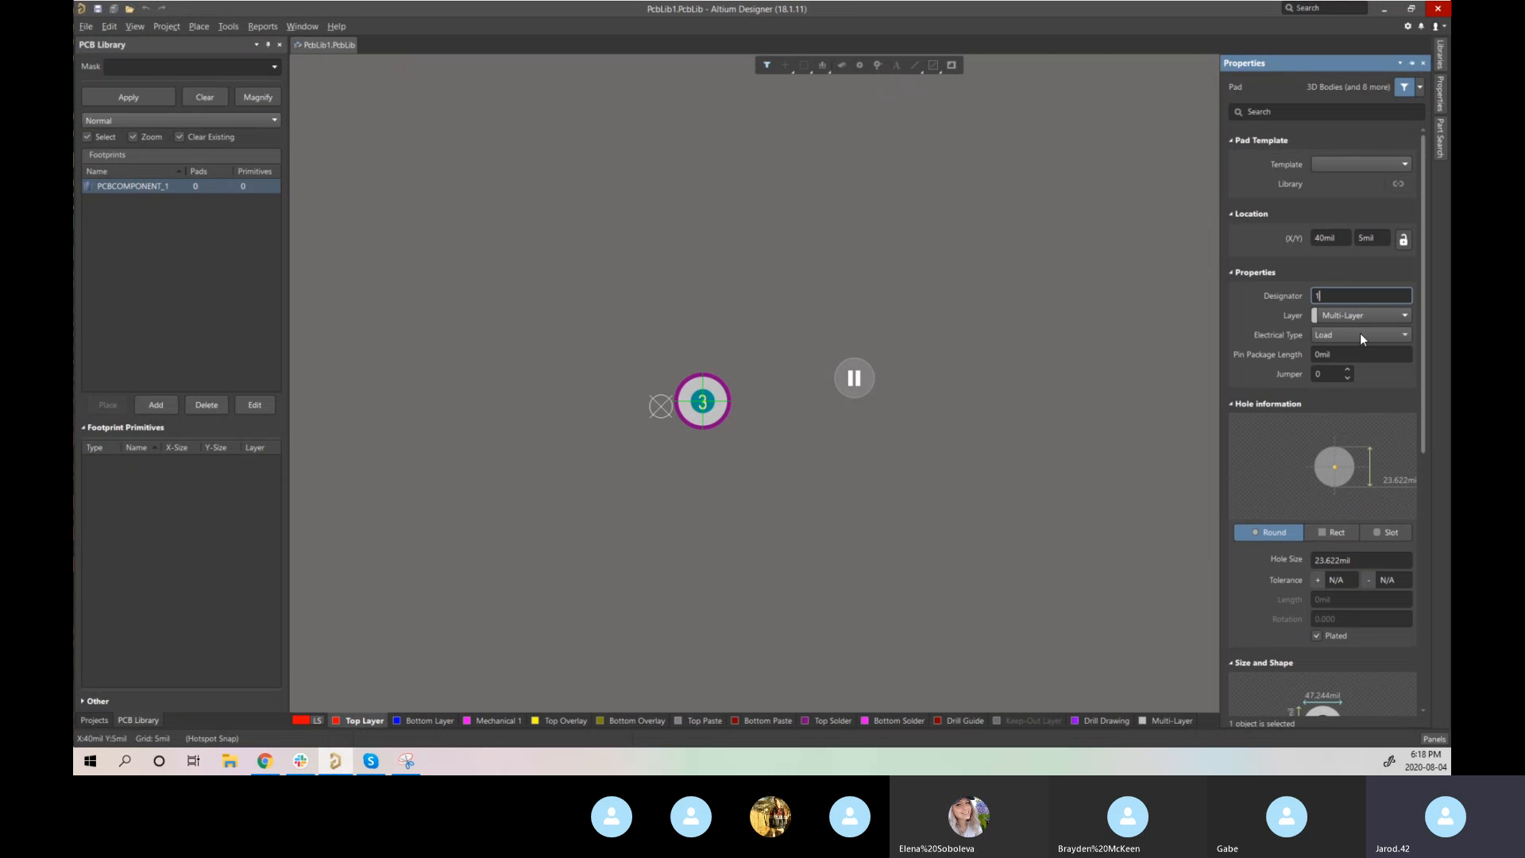
pyautogui.scroll(-2, 1326, 397)
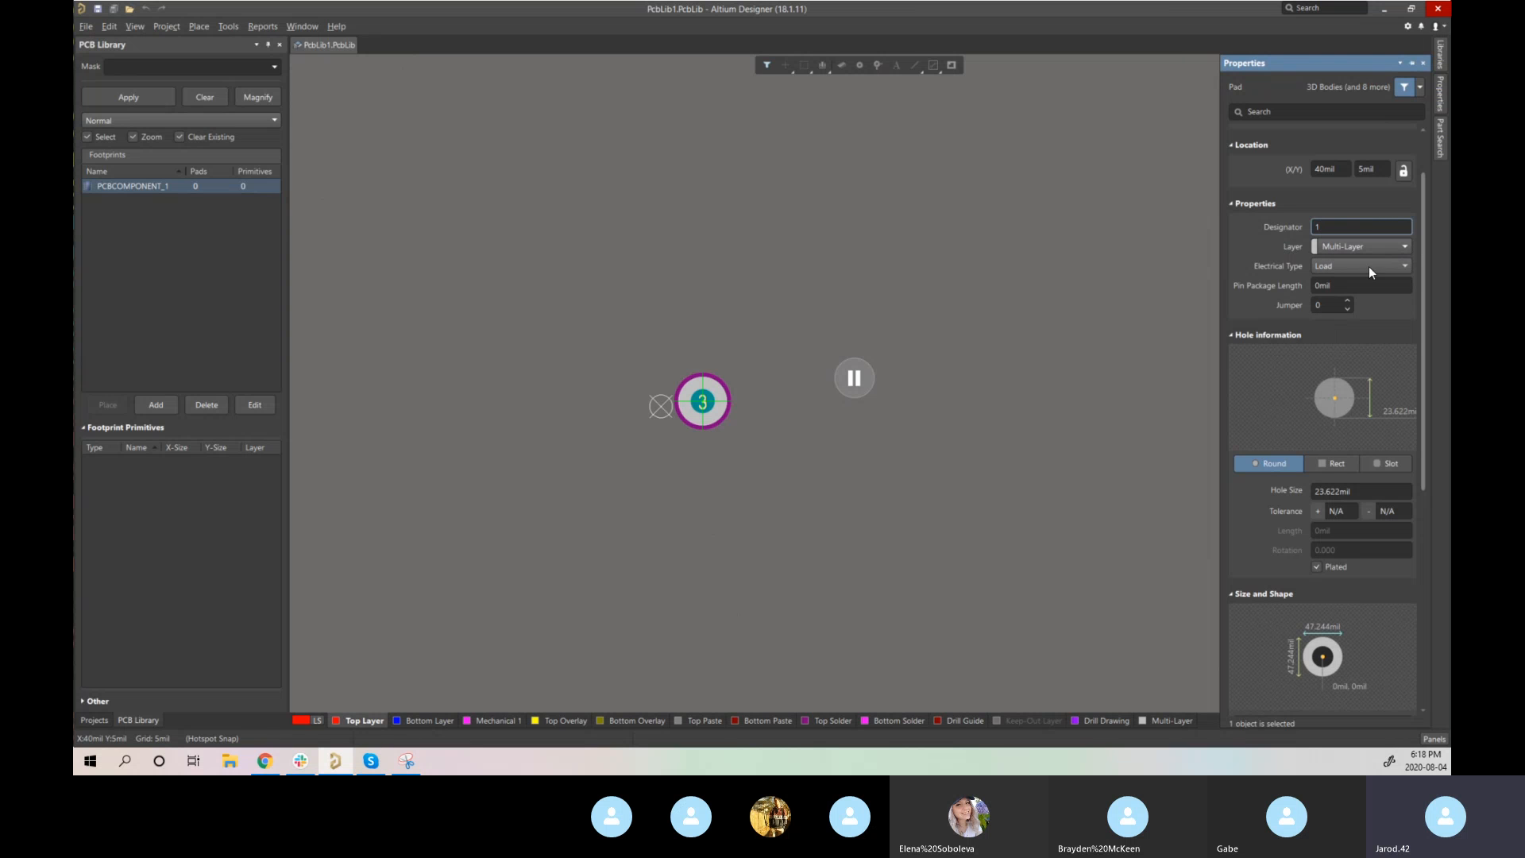
pyautogui.scroll(-3, 1320, 524)
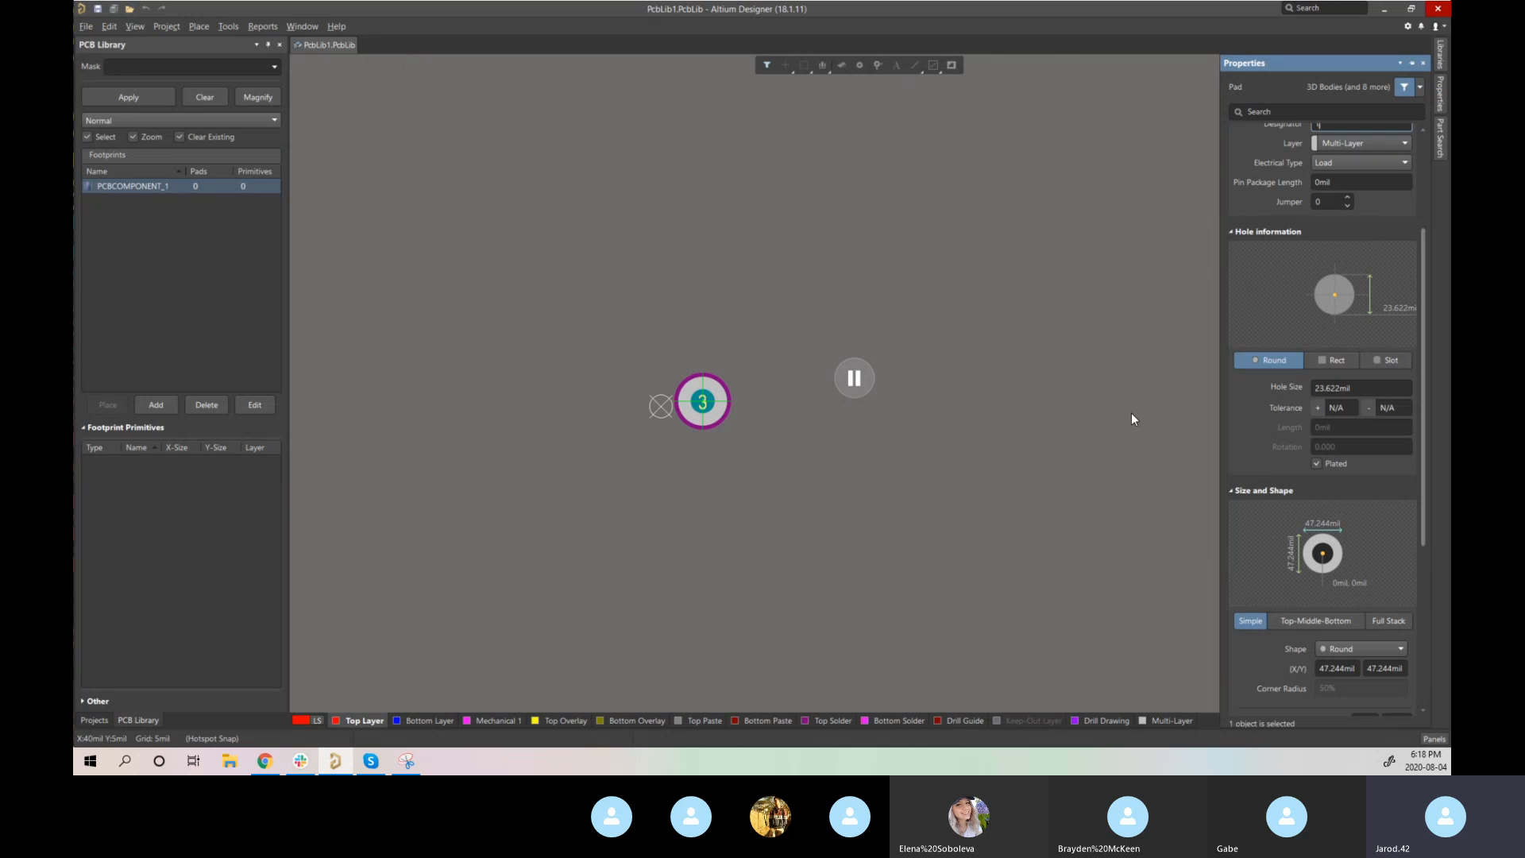
pyautogui.press('Escape')
pyautogui.press('Escape')
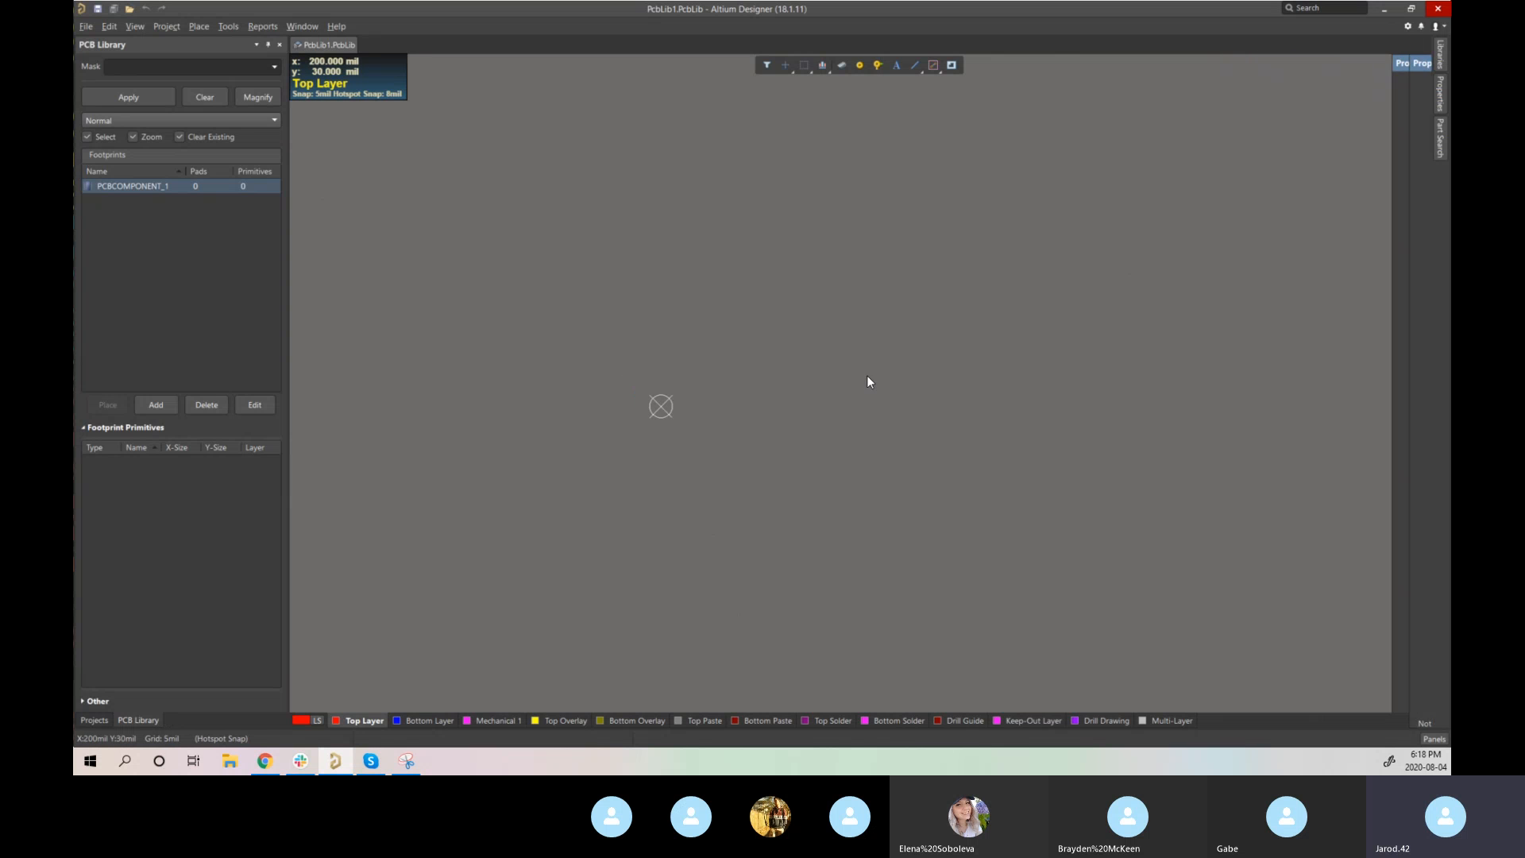
# - Set the footprint library's units to mm and its snap grid to 0.100 mm
pyautogui.moveTo(1438, 97)
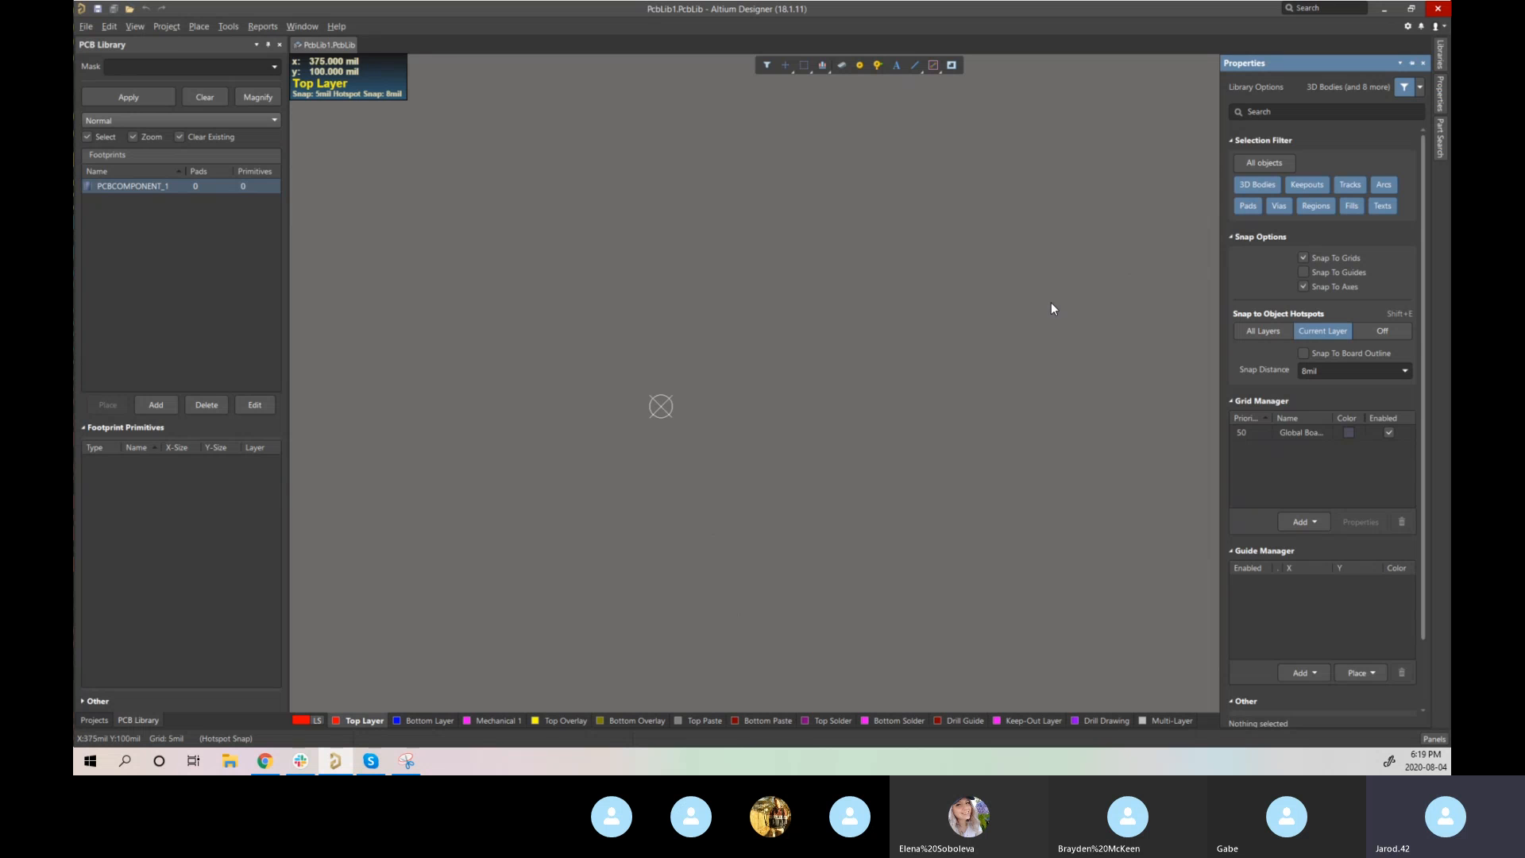
pyautogui.scroll(-2, 1298, 270)
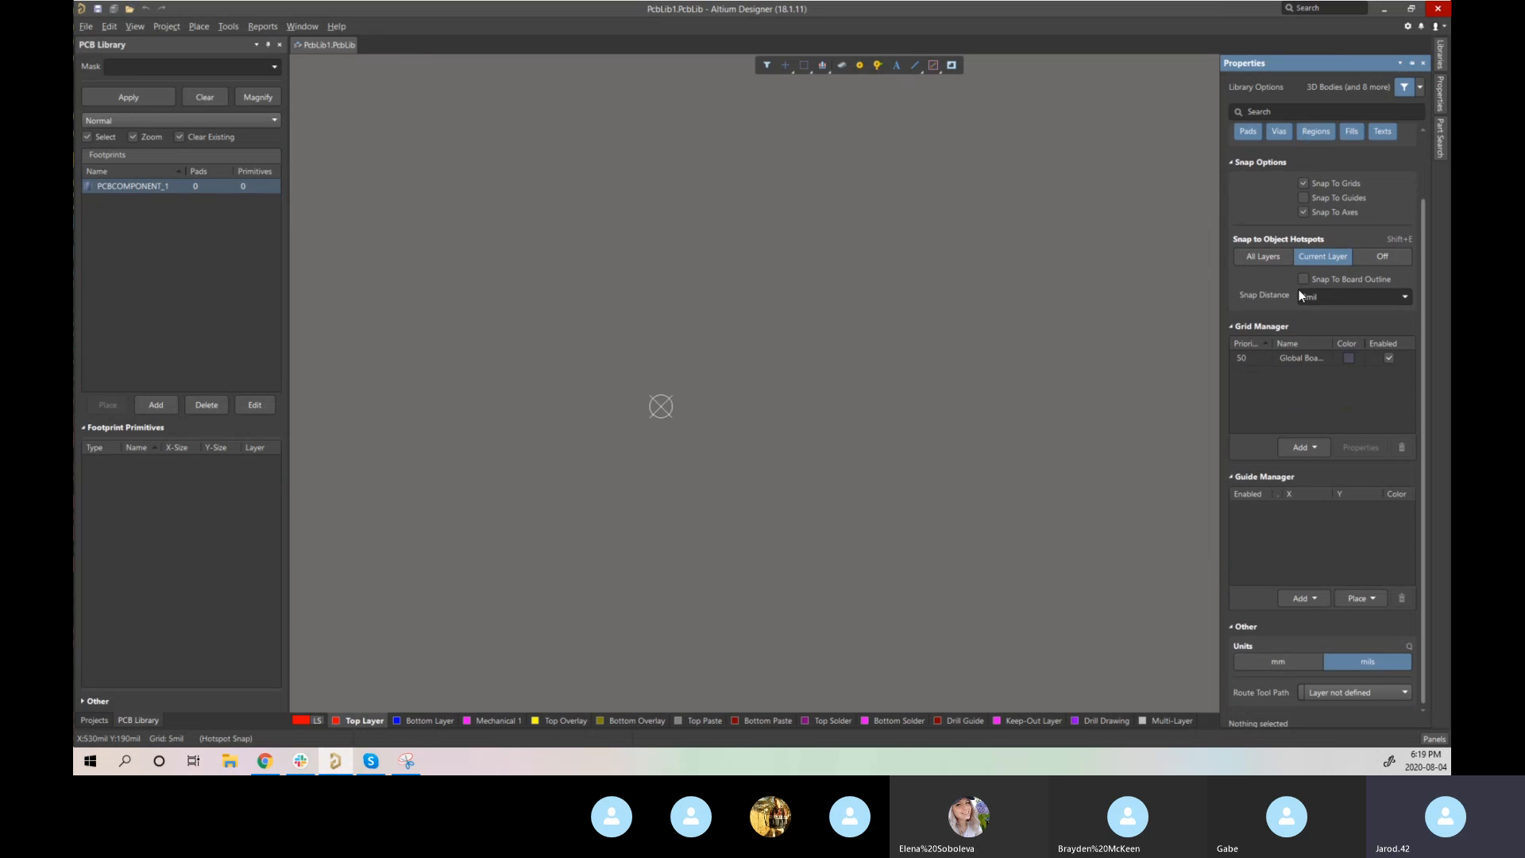
pyautogui.click(1282, 664)
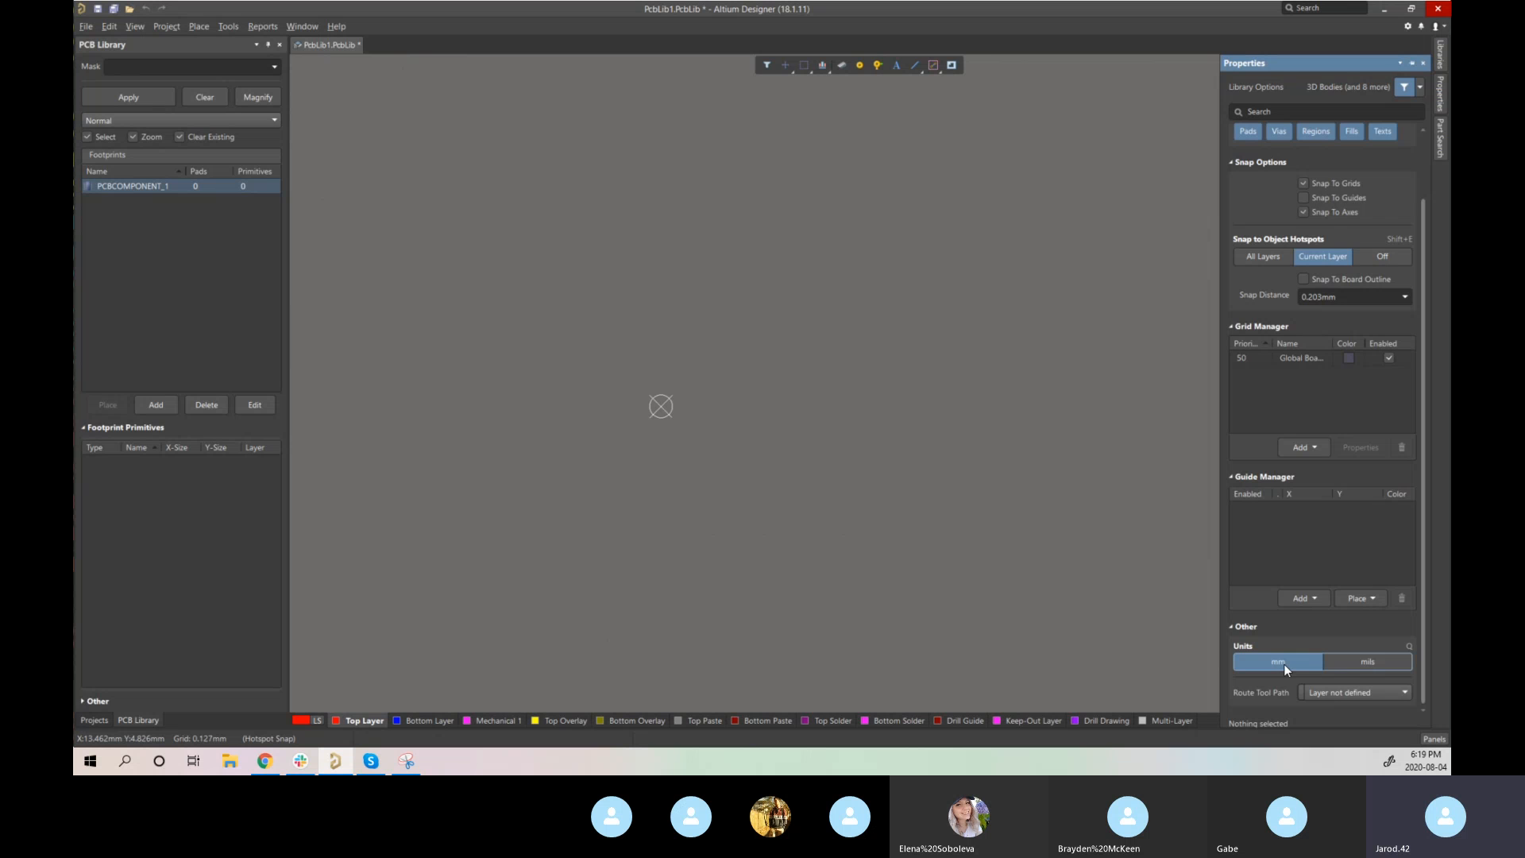
pyautogui.press('g')
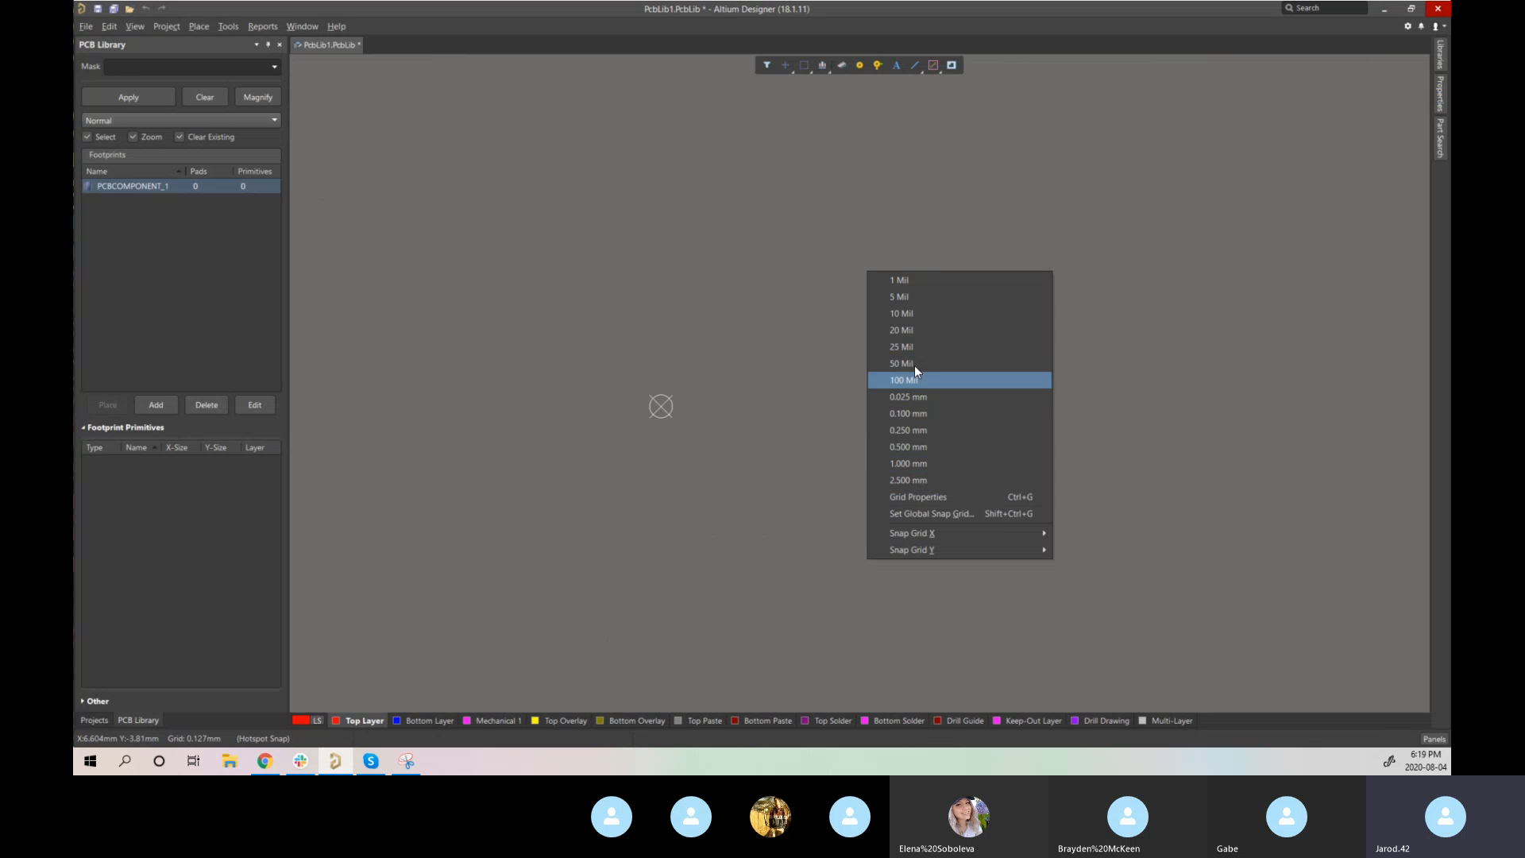
pyautogui.click(914, 412)
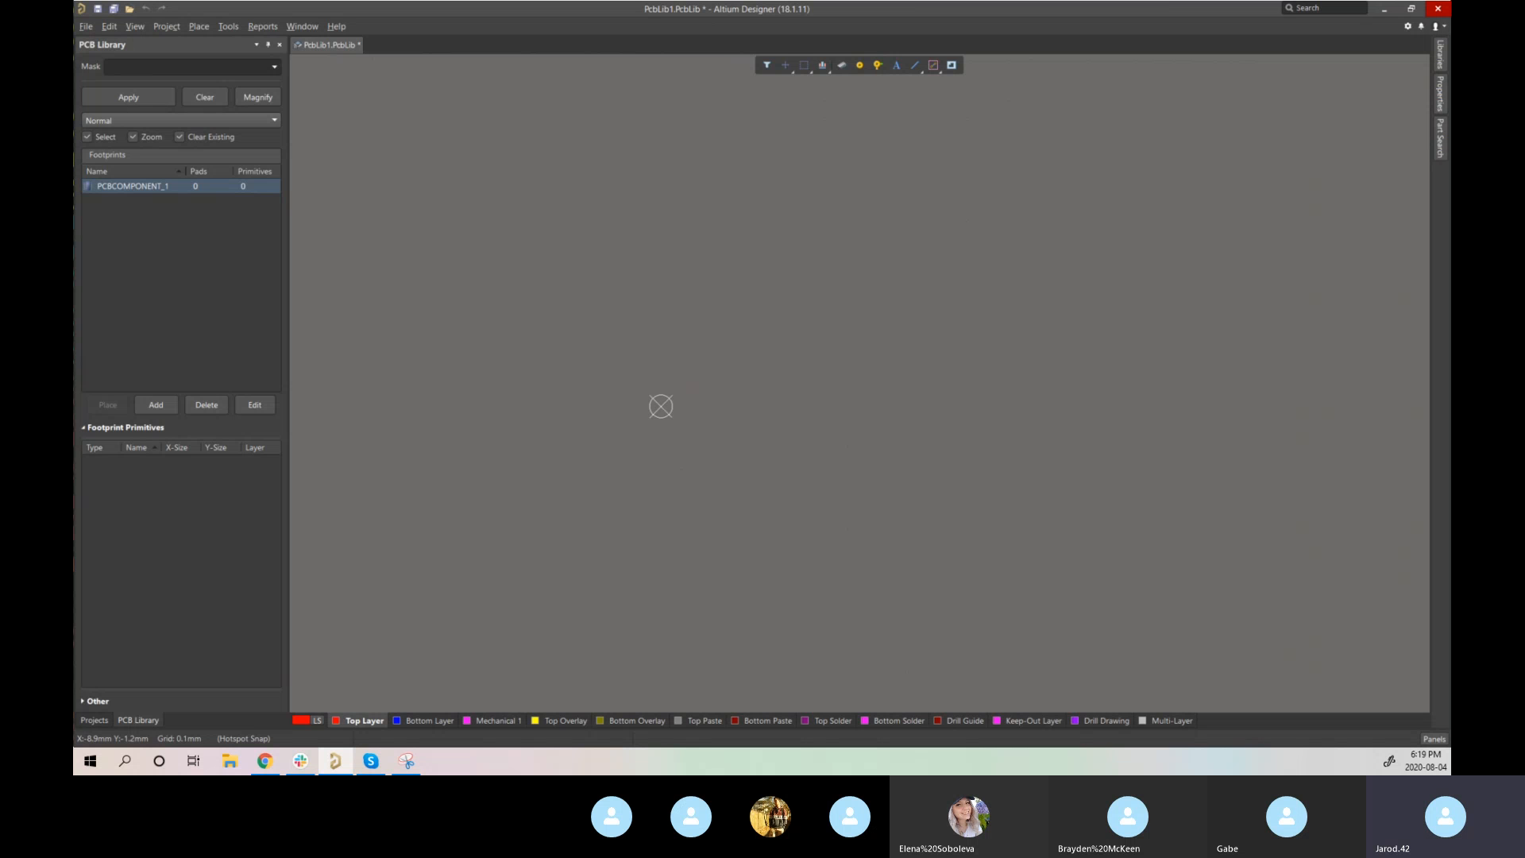
# - Switch to Chrome and examine the pin pitch in the connector datasheet, highlighting its value in inches
pyautogui.moveTo(74, 302); pyautogui.dragTo(844, 7)
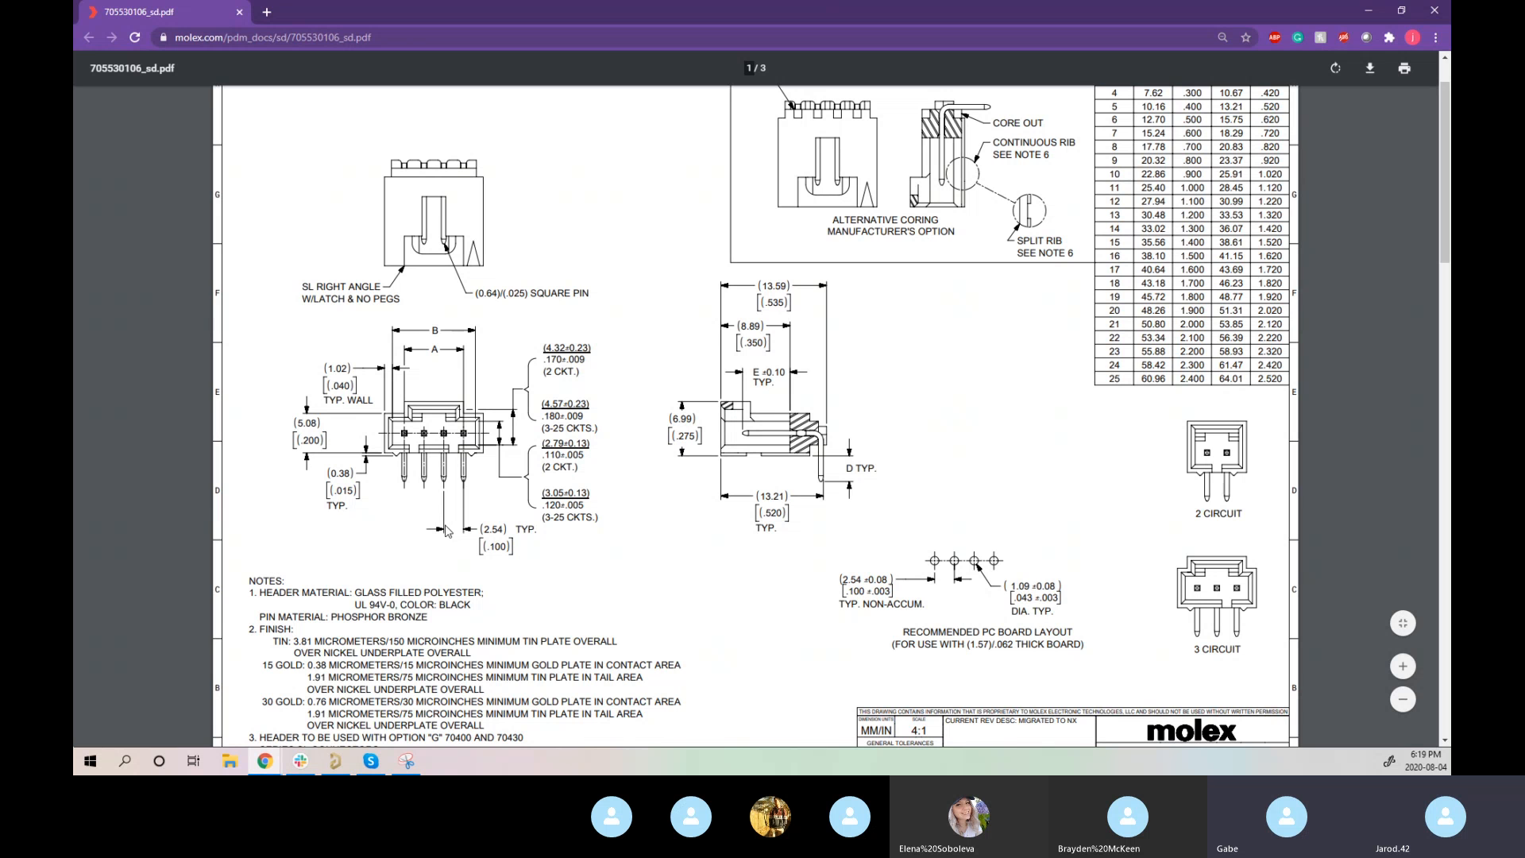
pyautogui.scroll(-1, 449, 528)
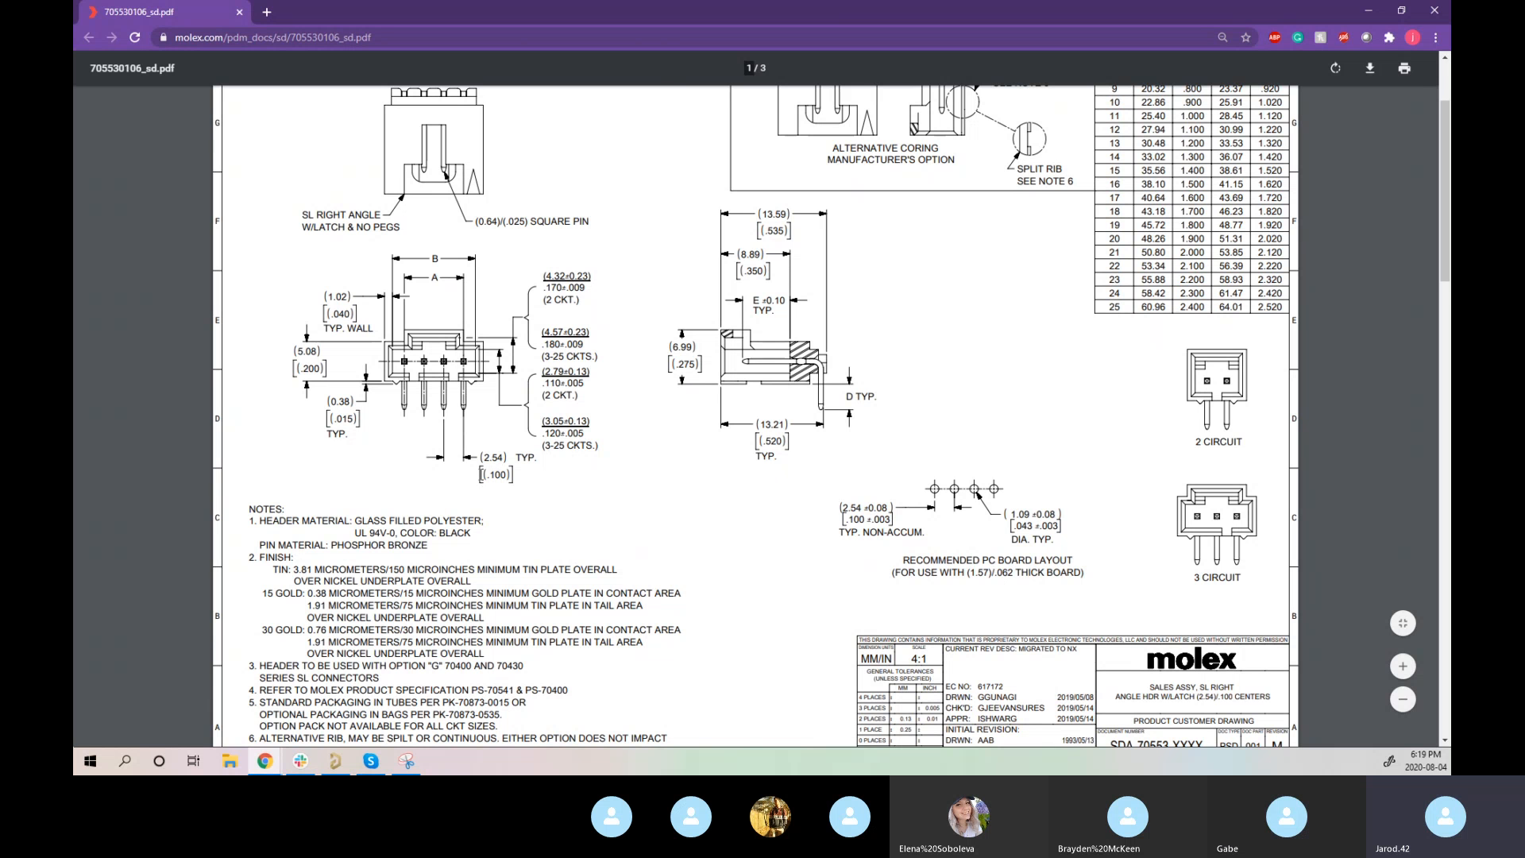
pyautogui.moveTo(483, 474); pyautogui.dragTo(511, 474)
# - Switch back to Altium Designer and set the footprint's snap grid to 100 Mil
pyautogui.moveTo(374, 18); pyautogui.dragTo(74, 48)
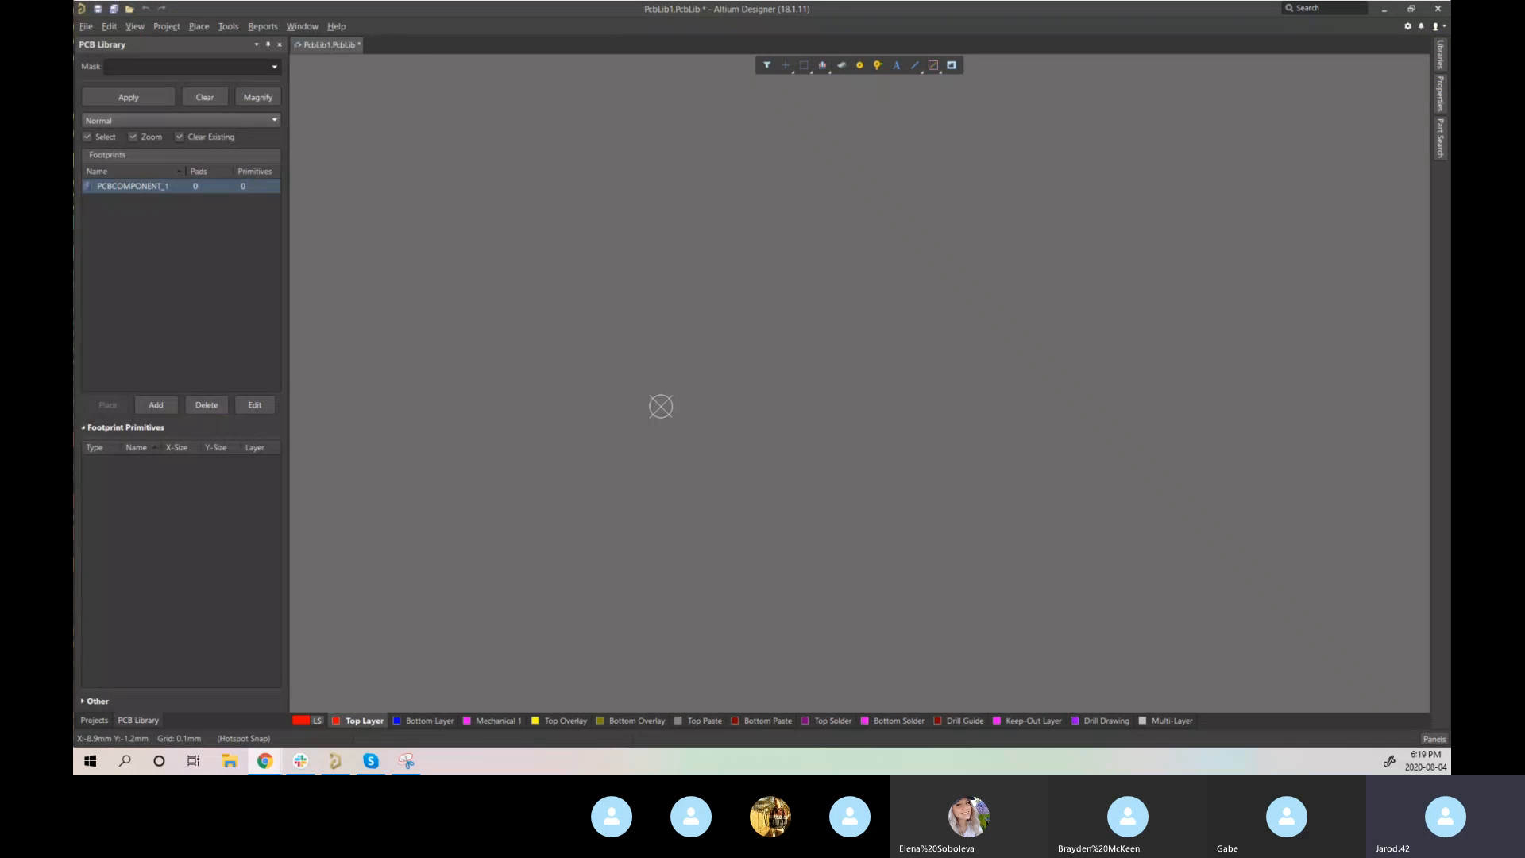
pyautogui.click(1245, 253)
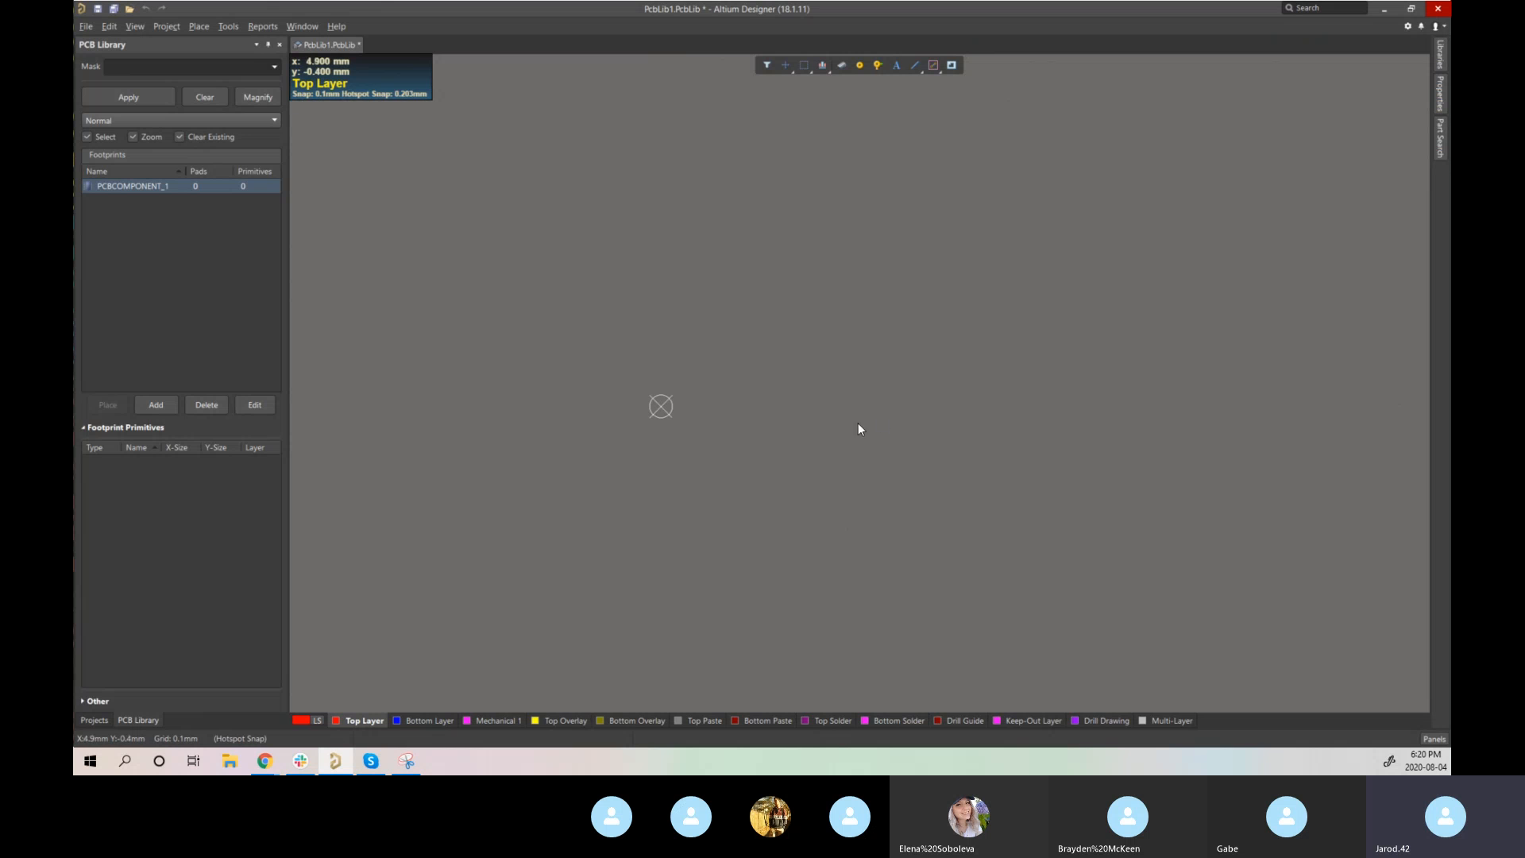
pyautogui.press('g')
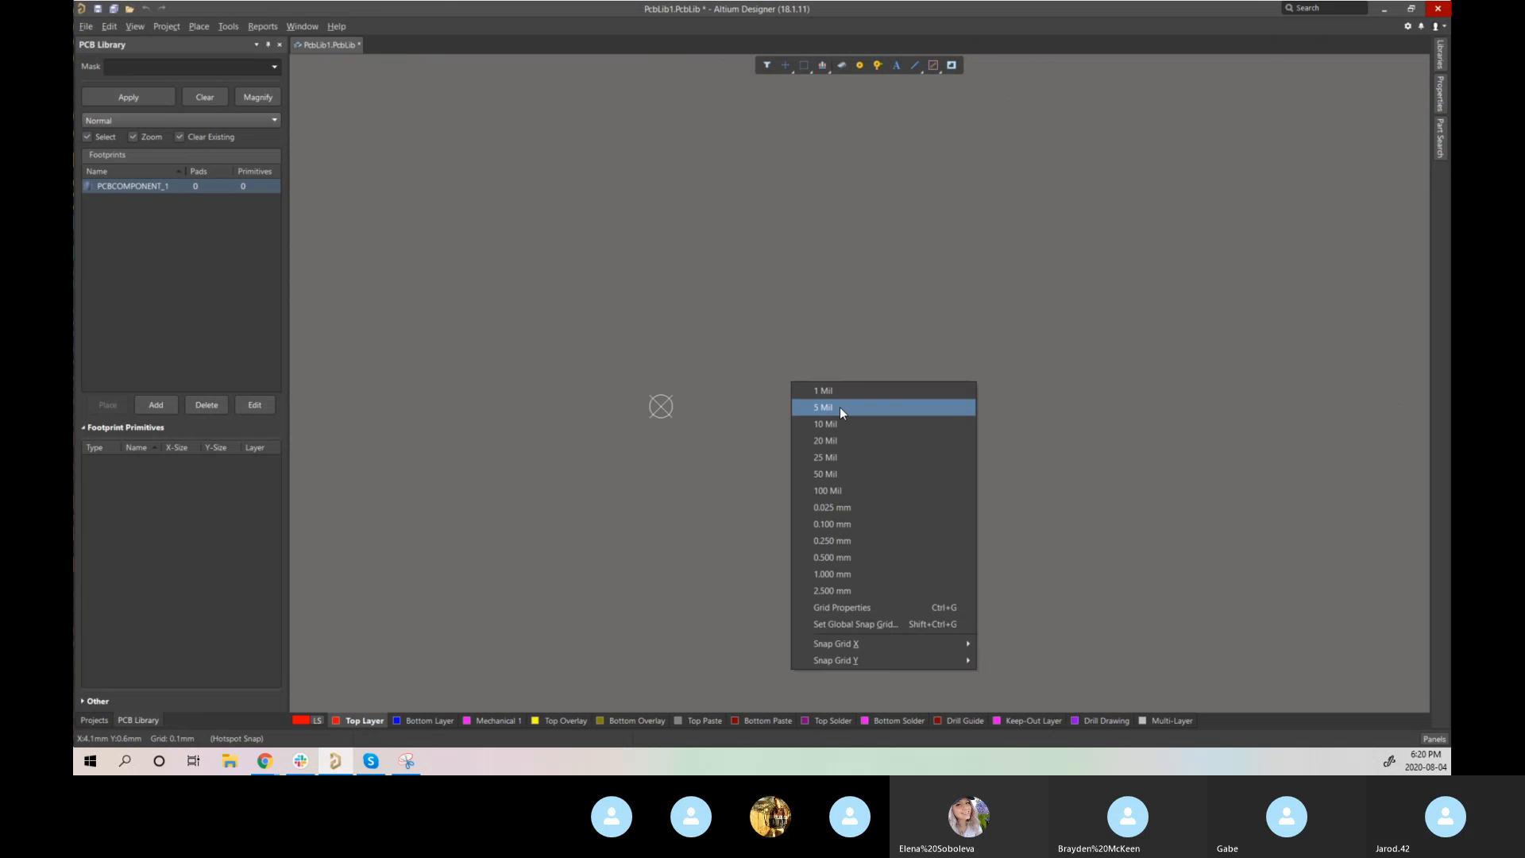
pyautogui.click(846, 491)
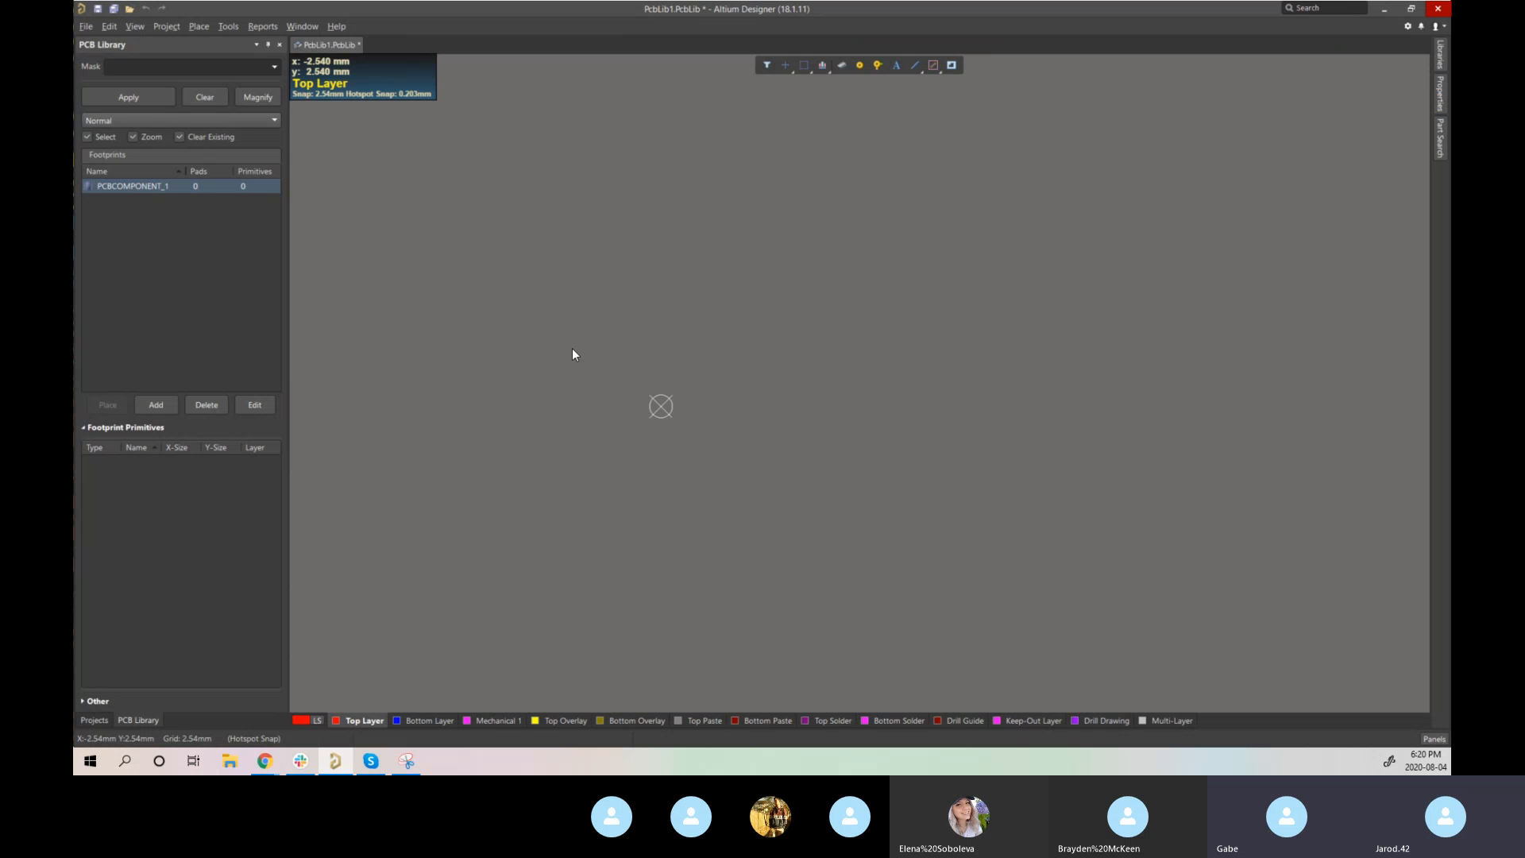
# - Open the Cartesian Grid Editor for the global snap grid, review its X and Y step settings, and close it without changes
pyautogui.press('g')
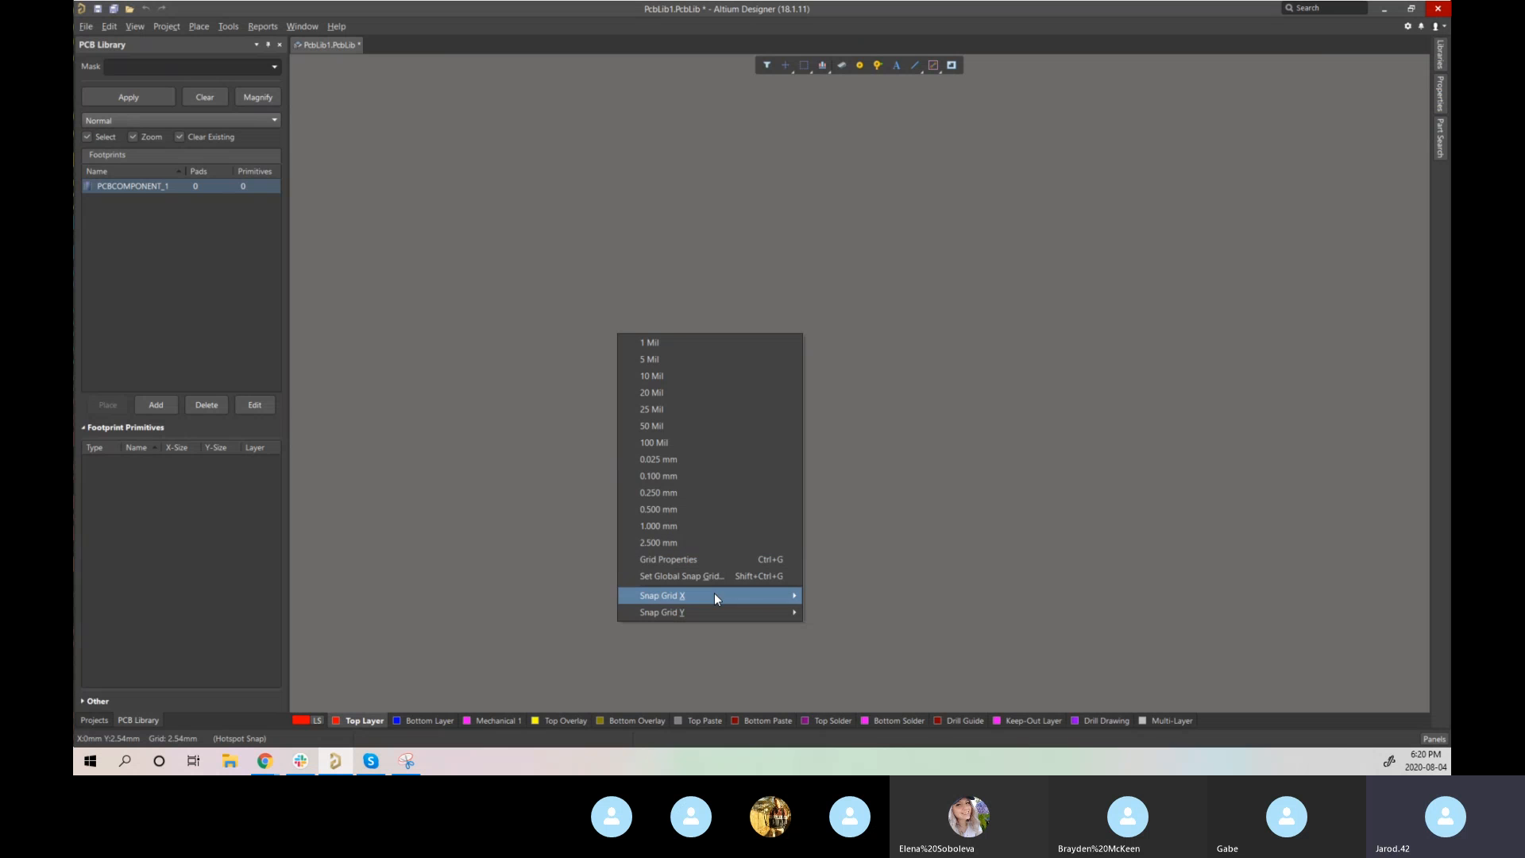
pyautogui.moveTo(715, 598)
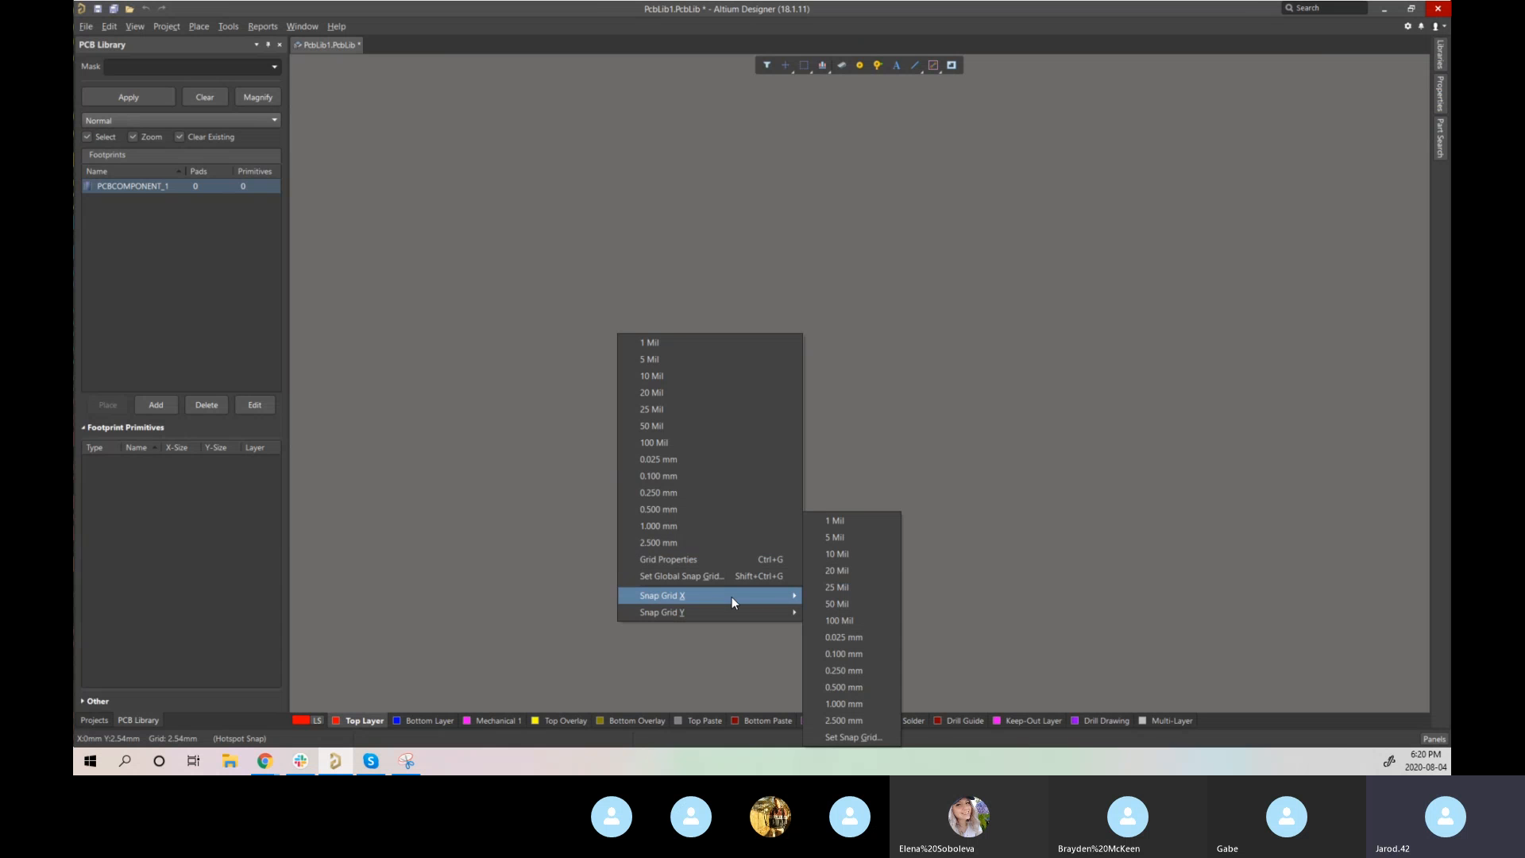
pyautogui.click(770, 559)
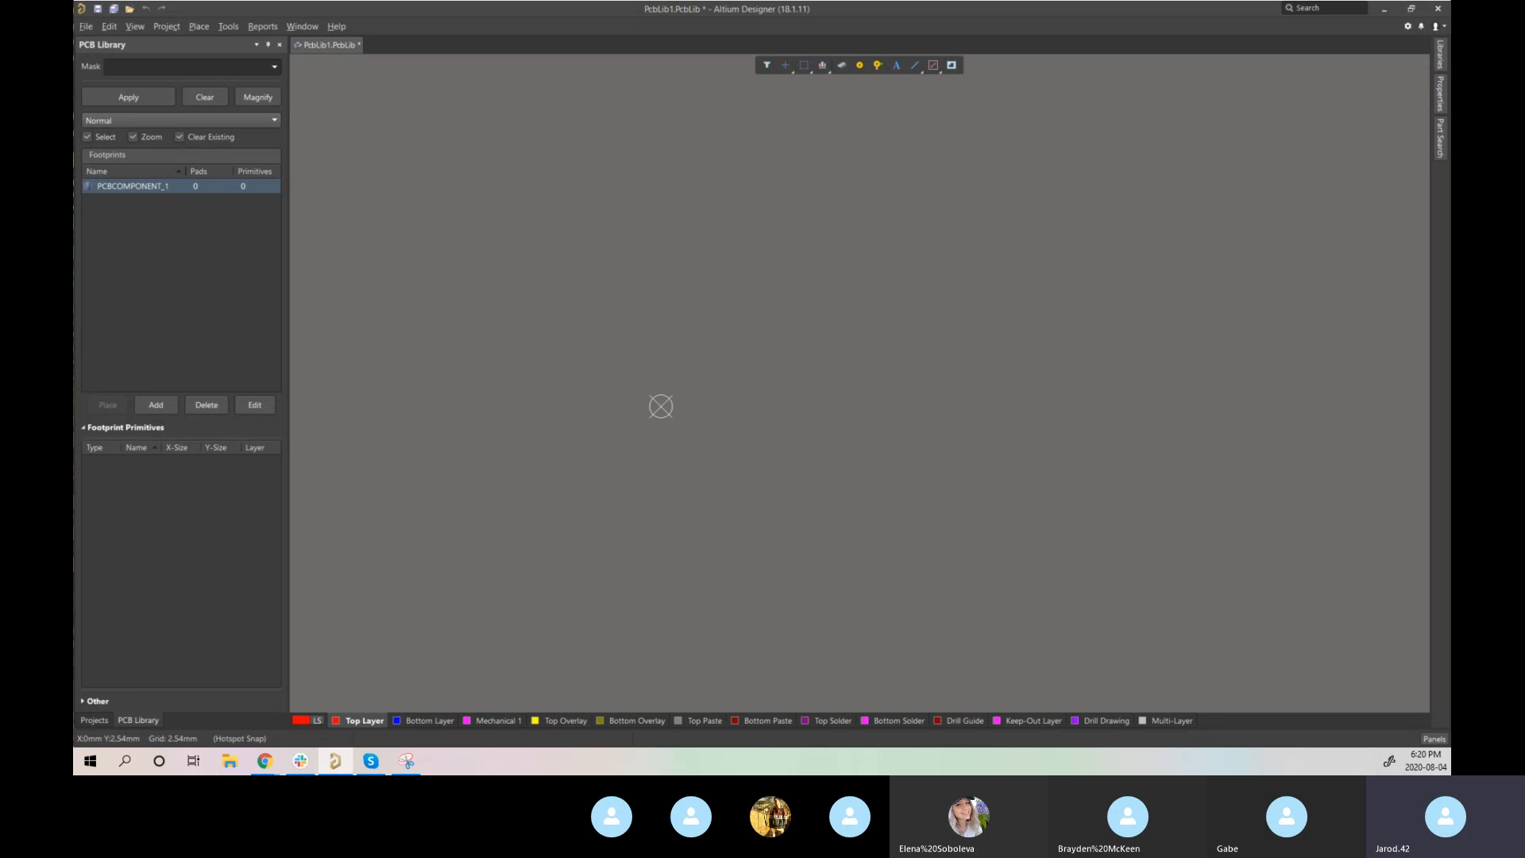
pyautogui.moveTo(1204, 178); pyautogui.dragTo(948, 175)
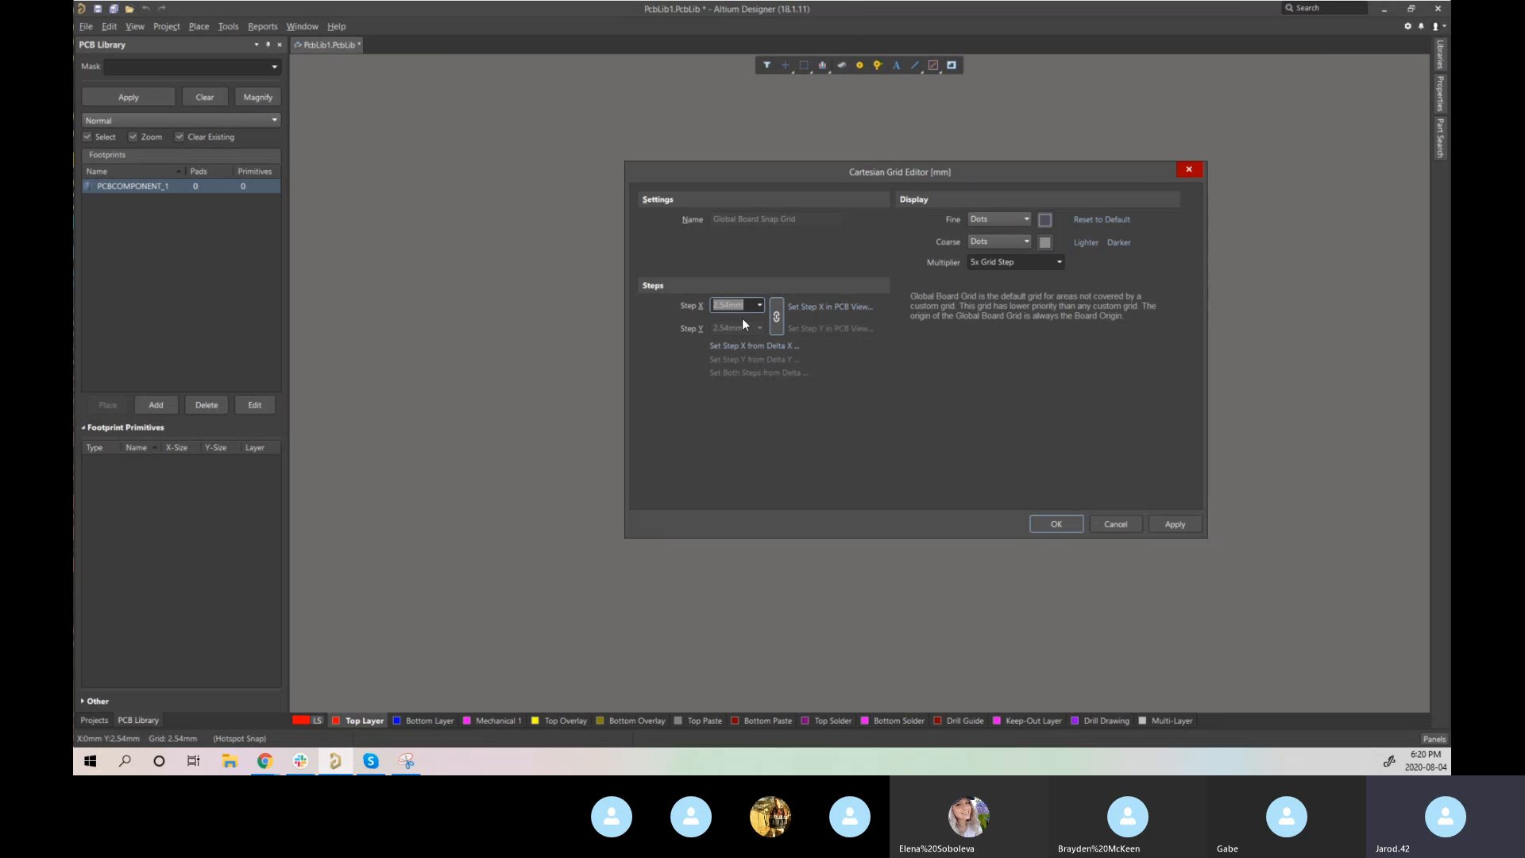
pyautogui.click(1095, 523)
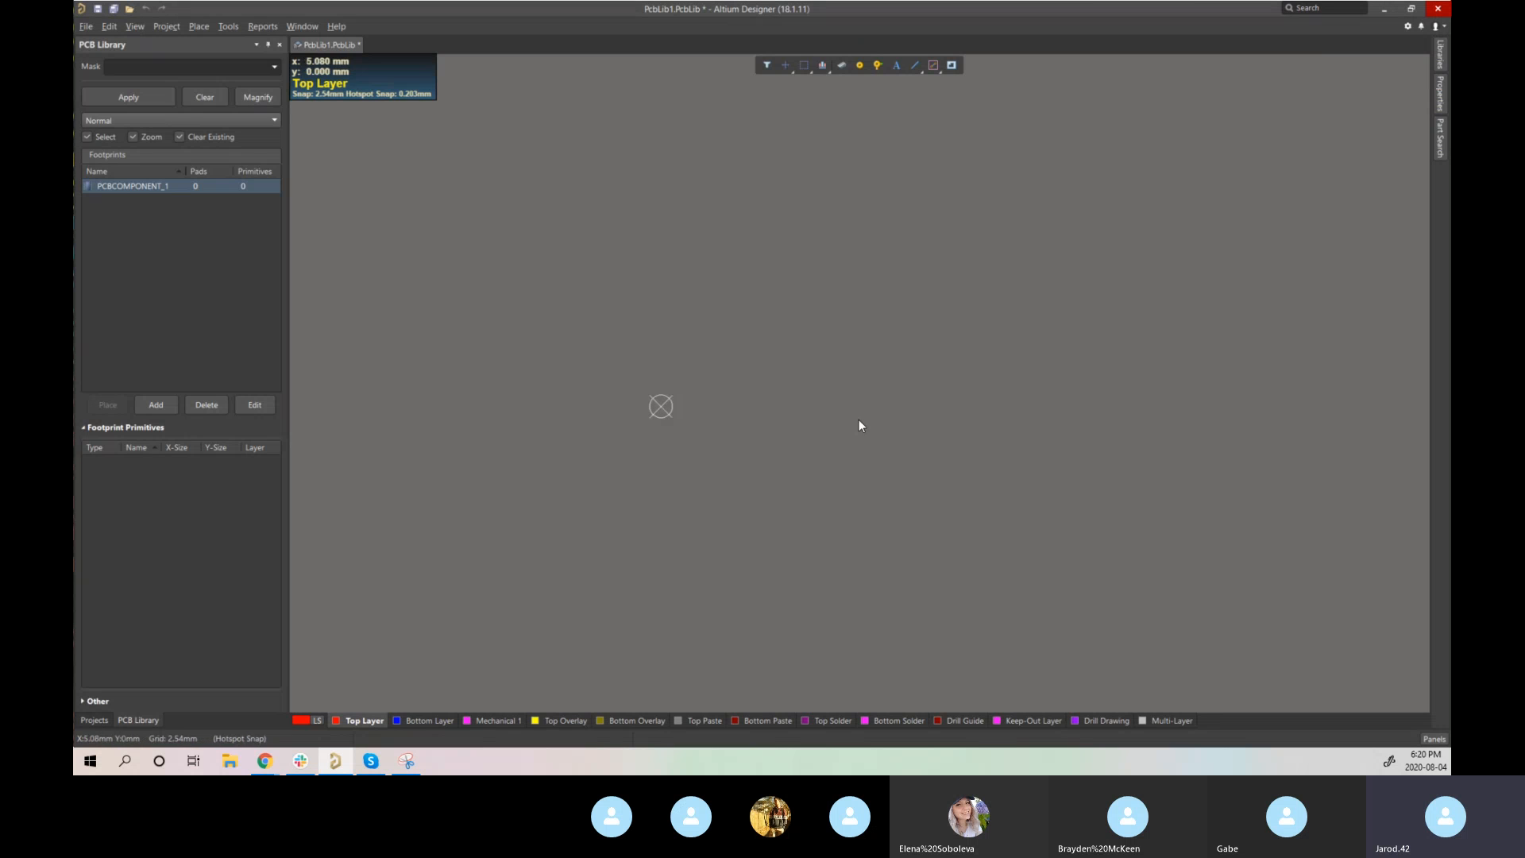
# - Set the snap grid to 100 Mil and place pads 1 to 4 in a horizontal row from the origin at 2.54 mm spacing
pyautogui.press('g')
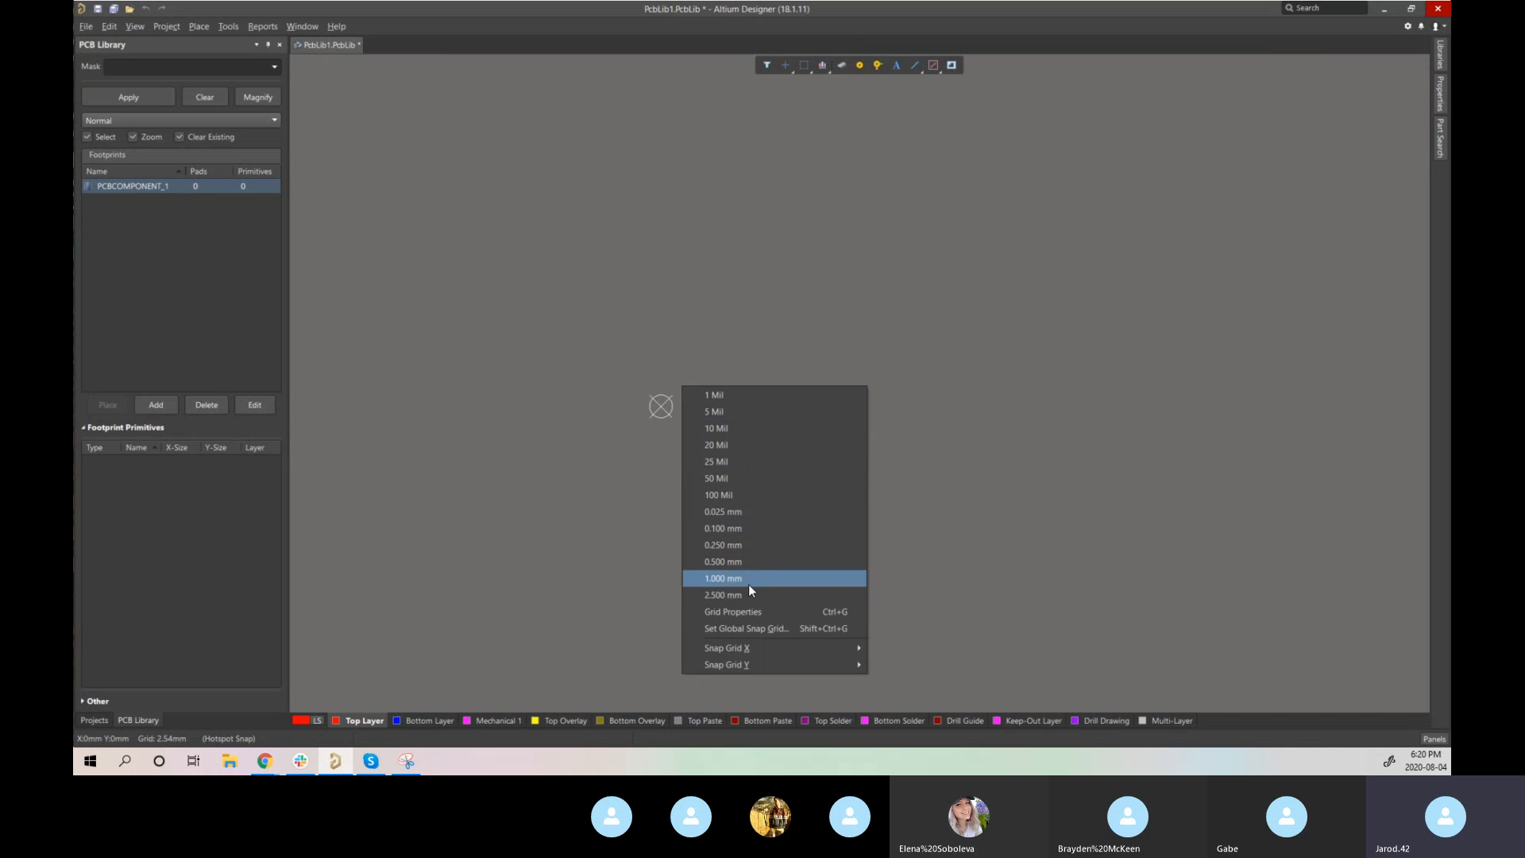
pyautogui.click(749, 494)
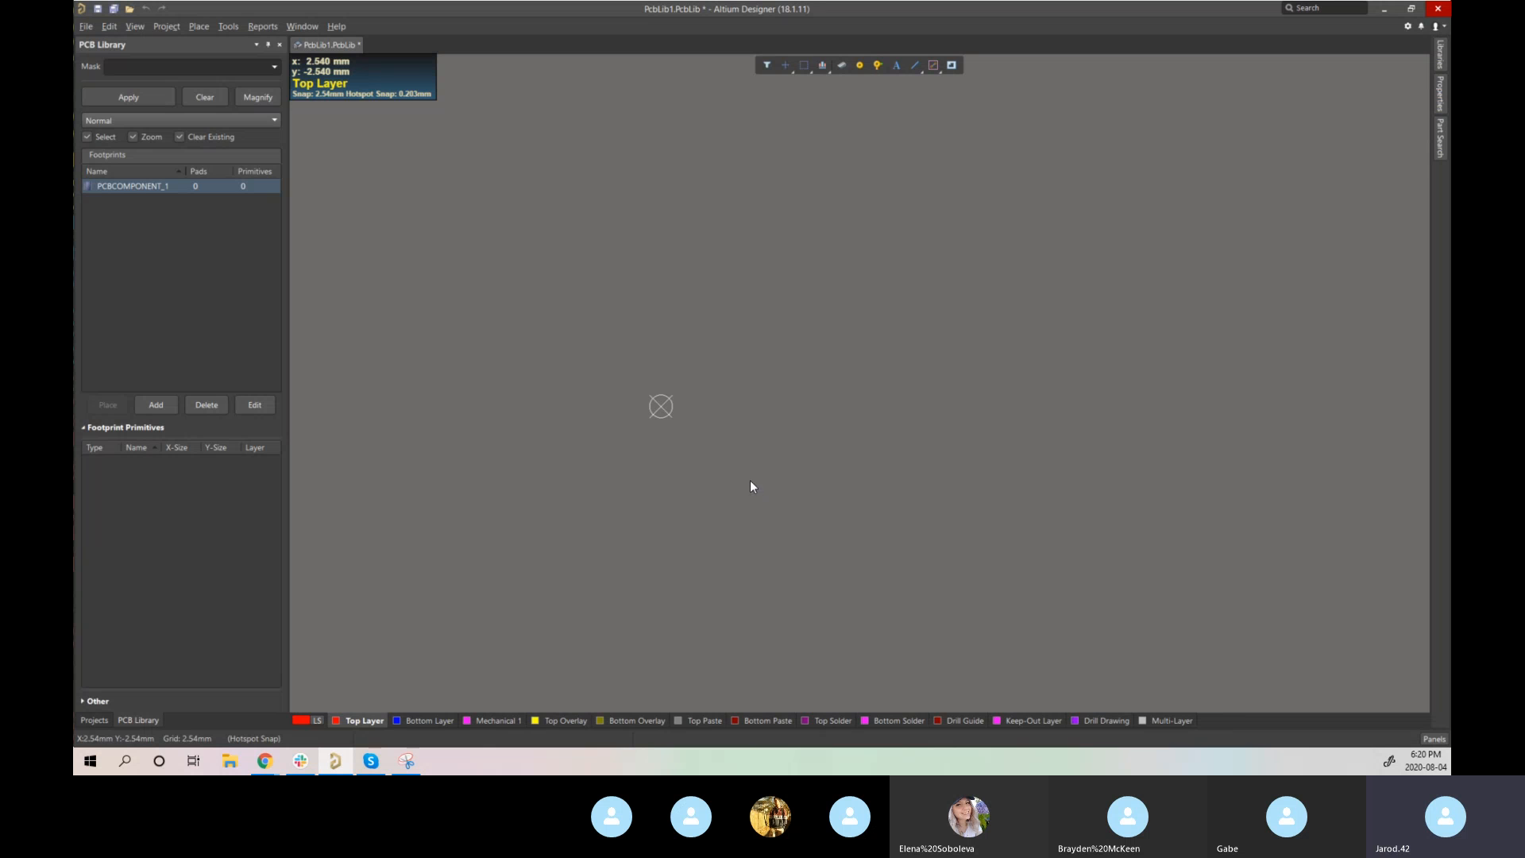
pyautogui.rightClick(617, 460)
pyautogui.click(639, 465)
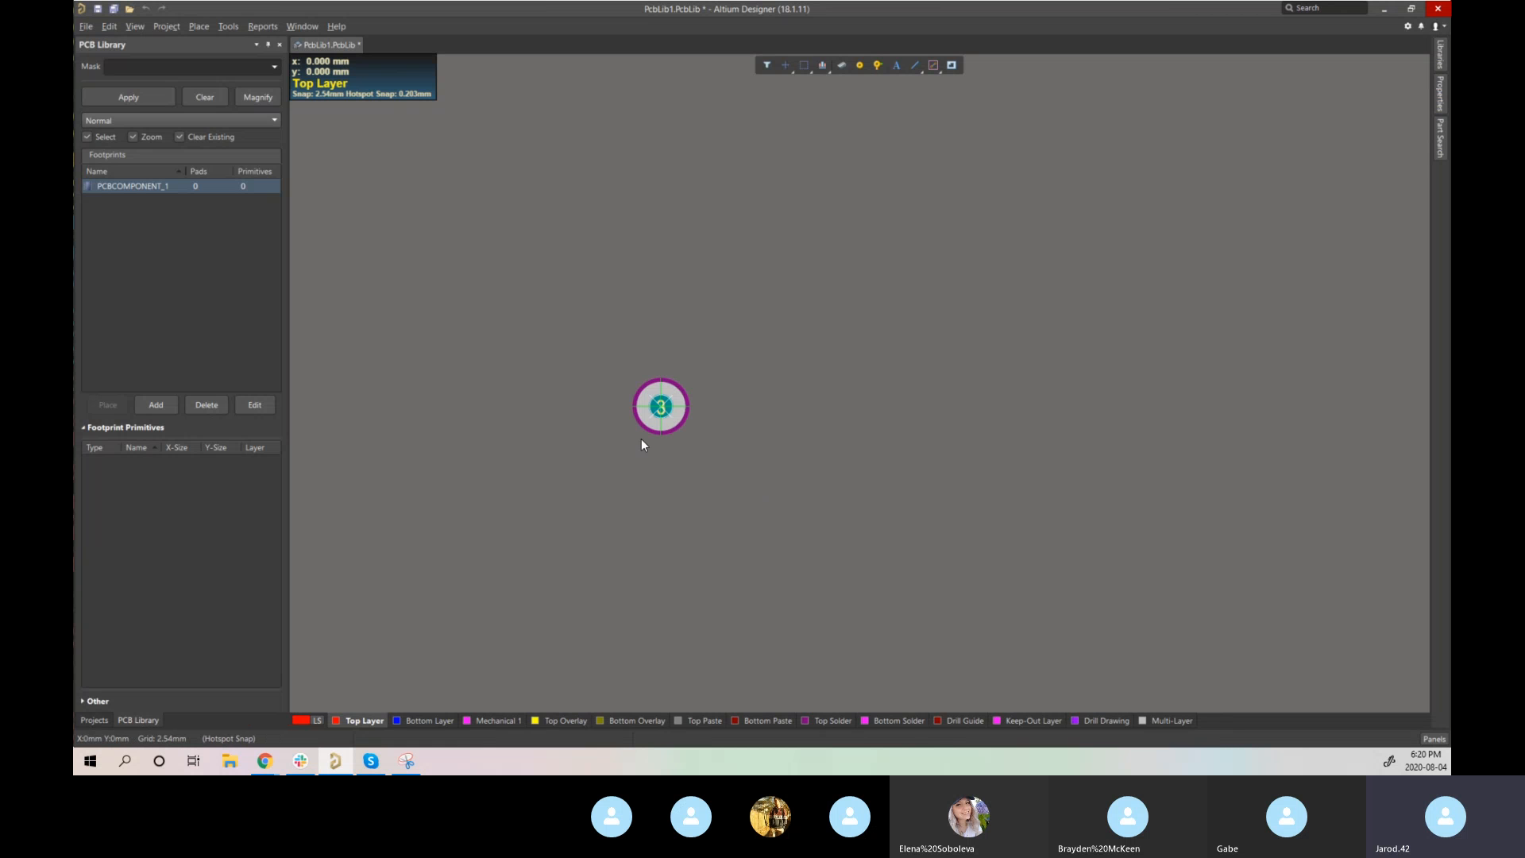
pyautogui.press('Tab')
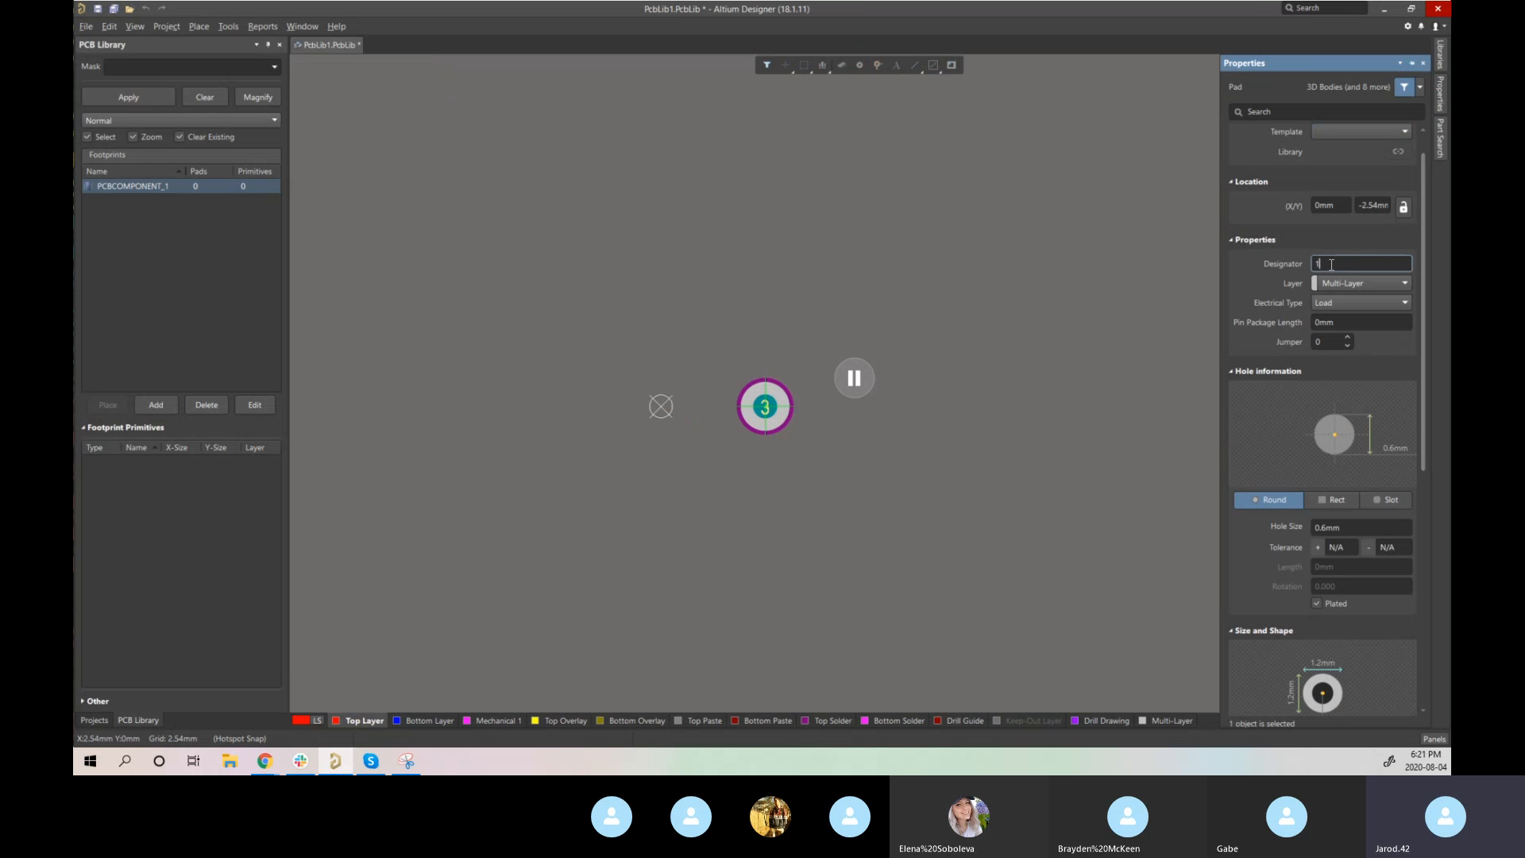
pyautogui.write('1')
pyautogui.press('Return')
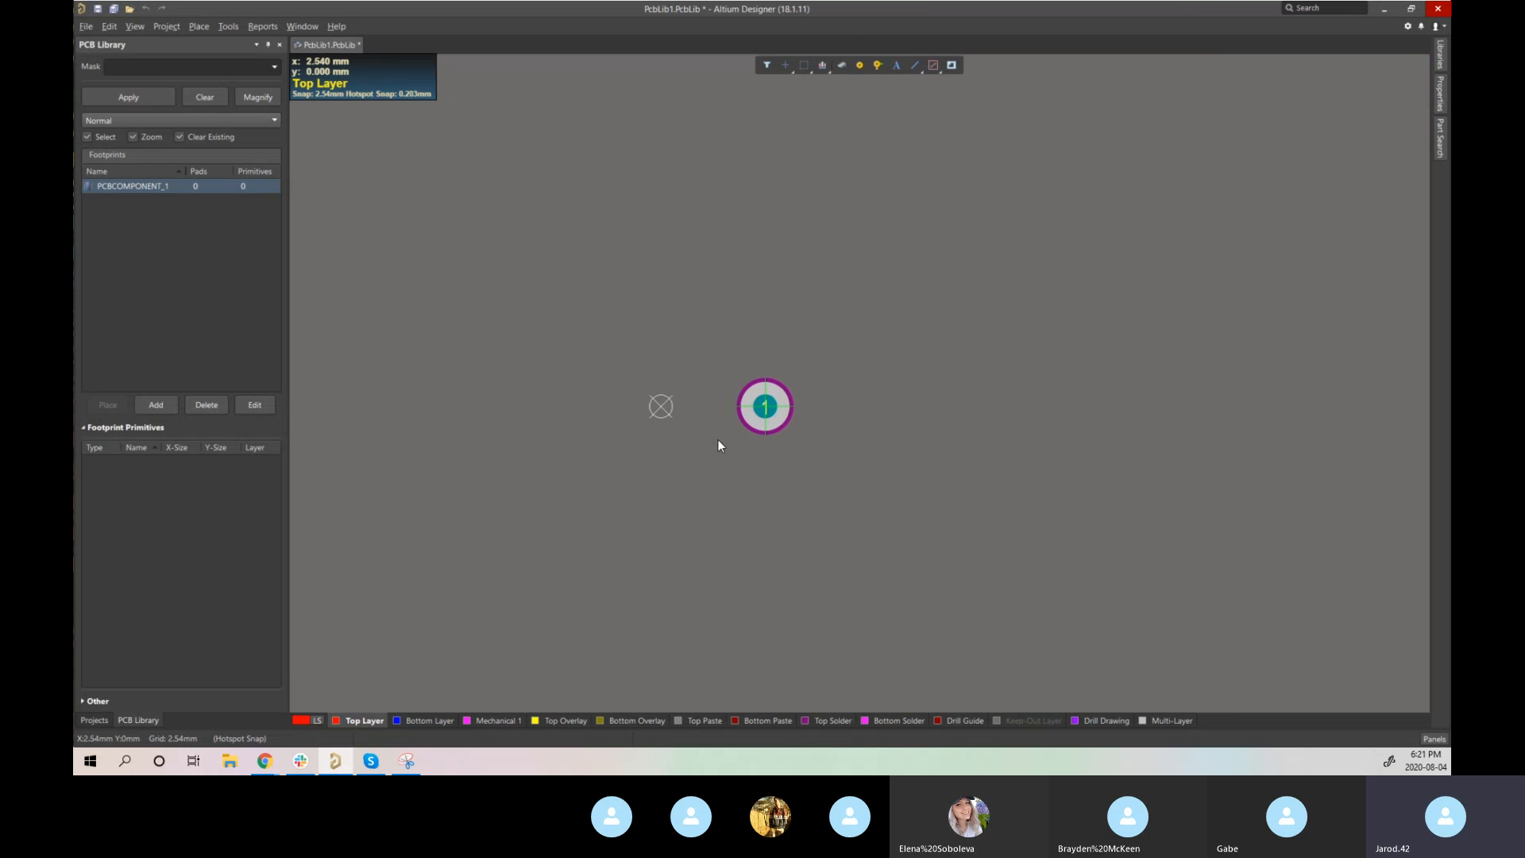
pyautogui.click(687, 419)
pyautogui.click(769, 407)
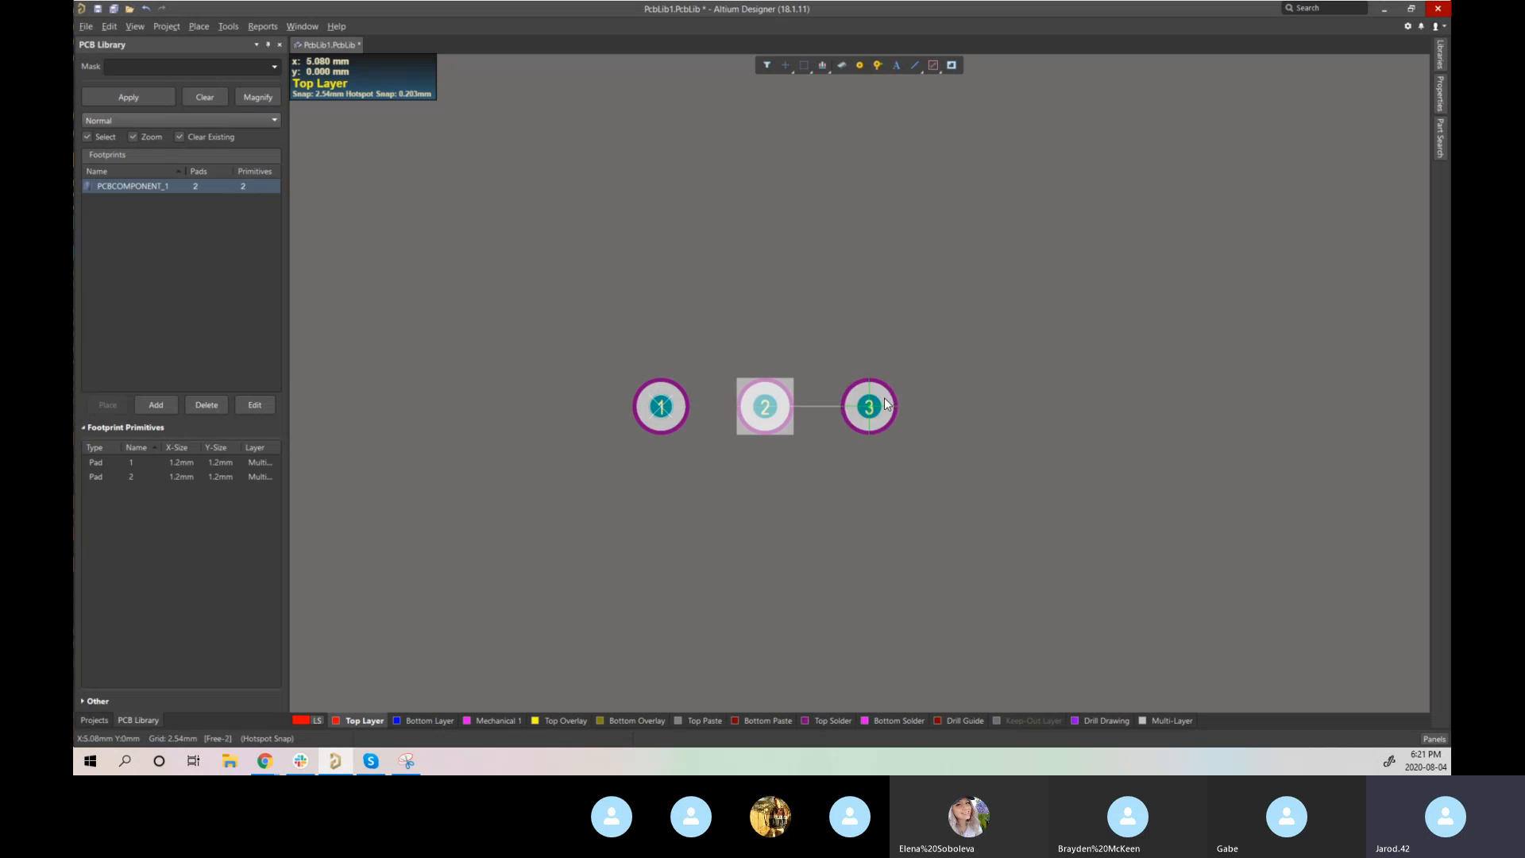
pyautogui.click(869, 407)
pyautogui.click(973, 407)
pyautogui.press('Escape')
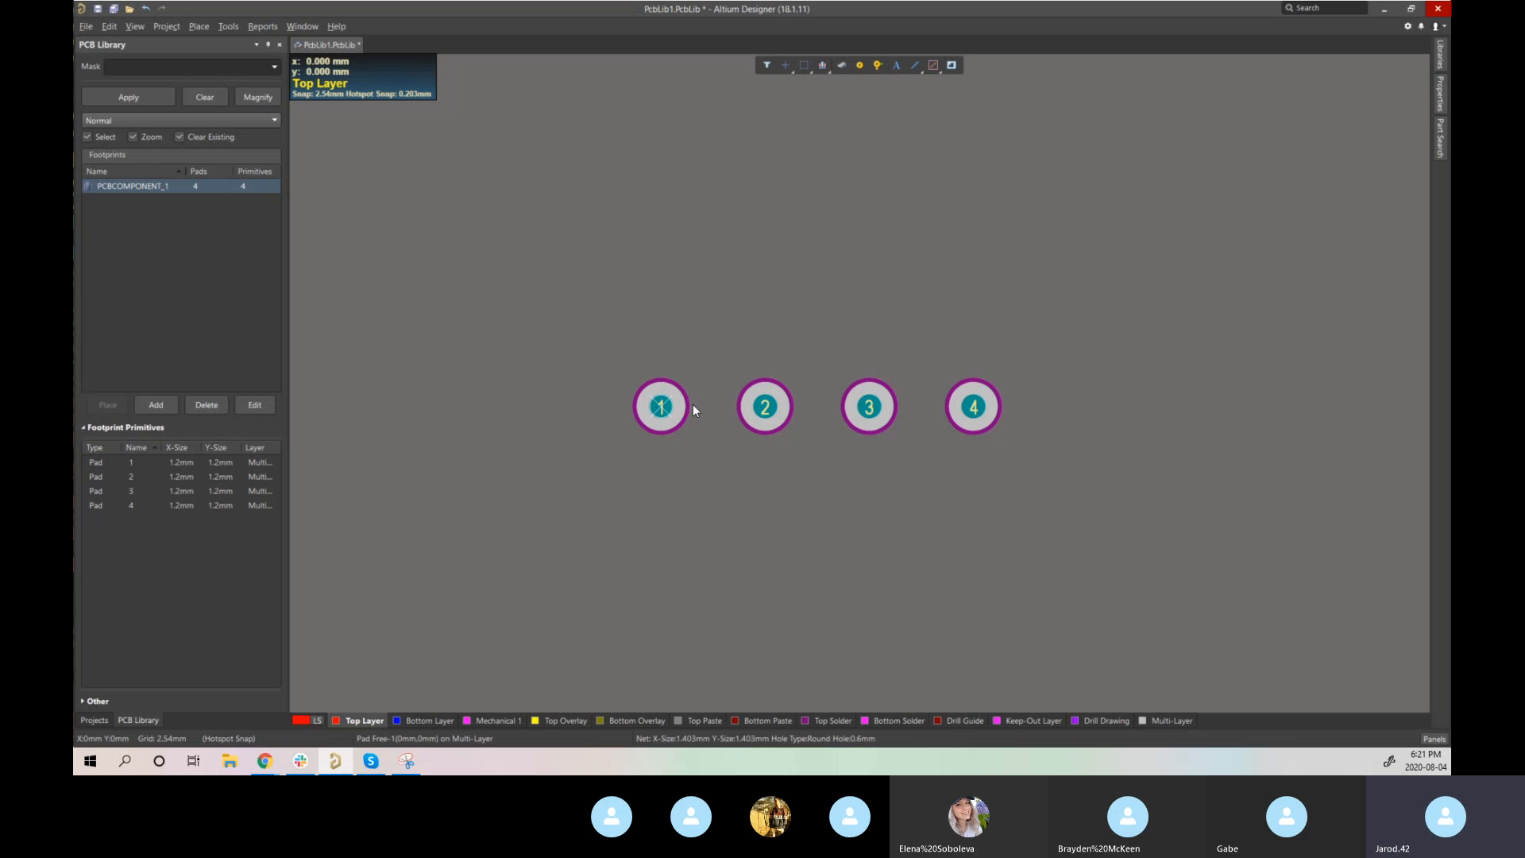
# - Check pad 2's location, switch to Chrome to compare it with the connector datasheet's pin pitch, and return to Altium Designer
pyautogui.doubleClick(767, 407)
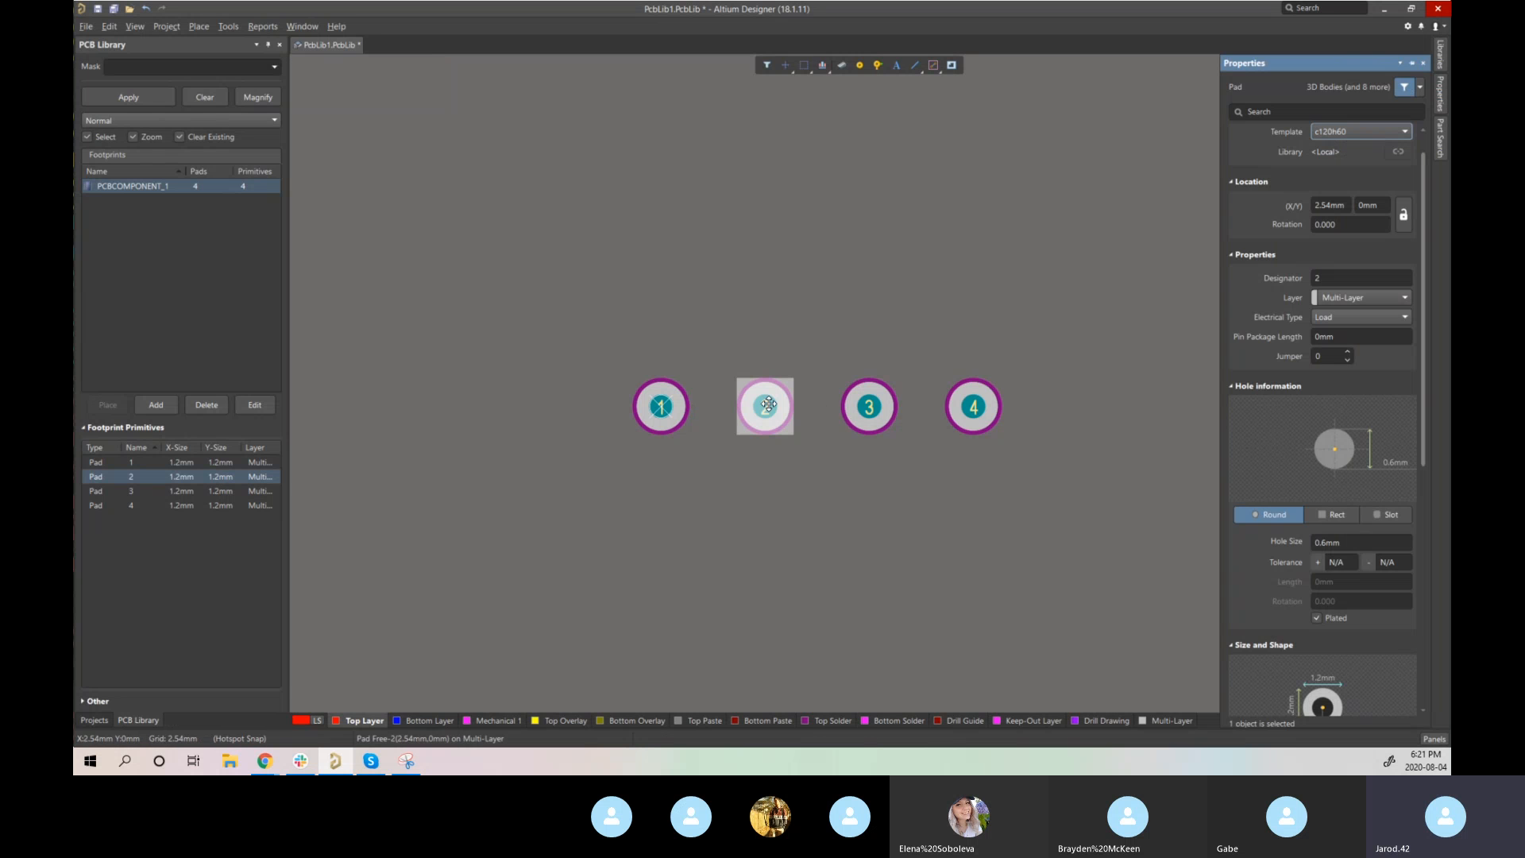
pyautogui.click(699, 499)
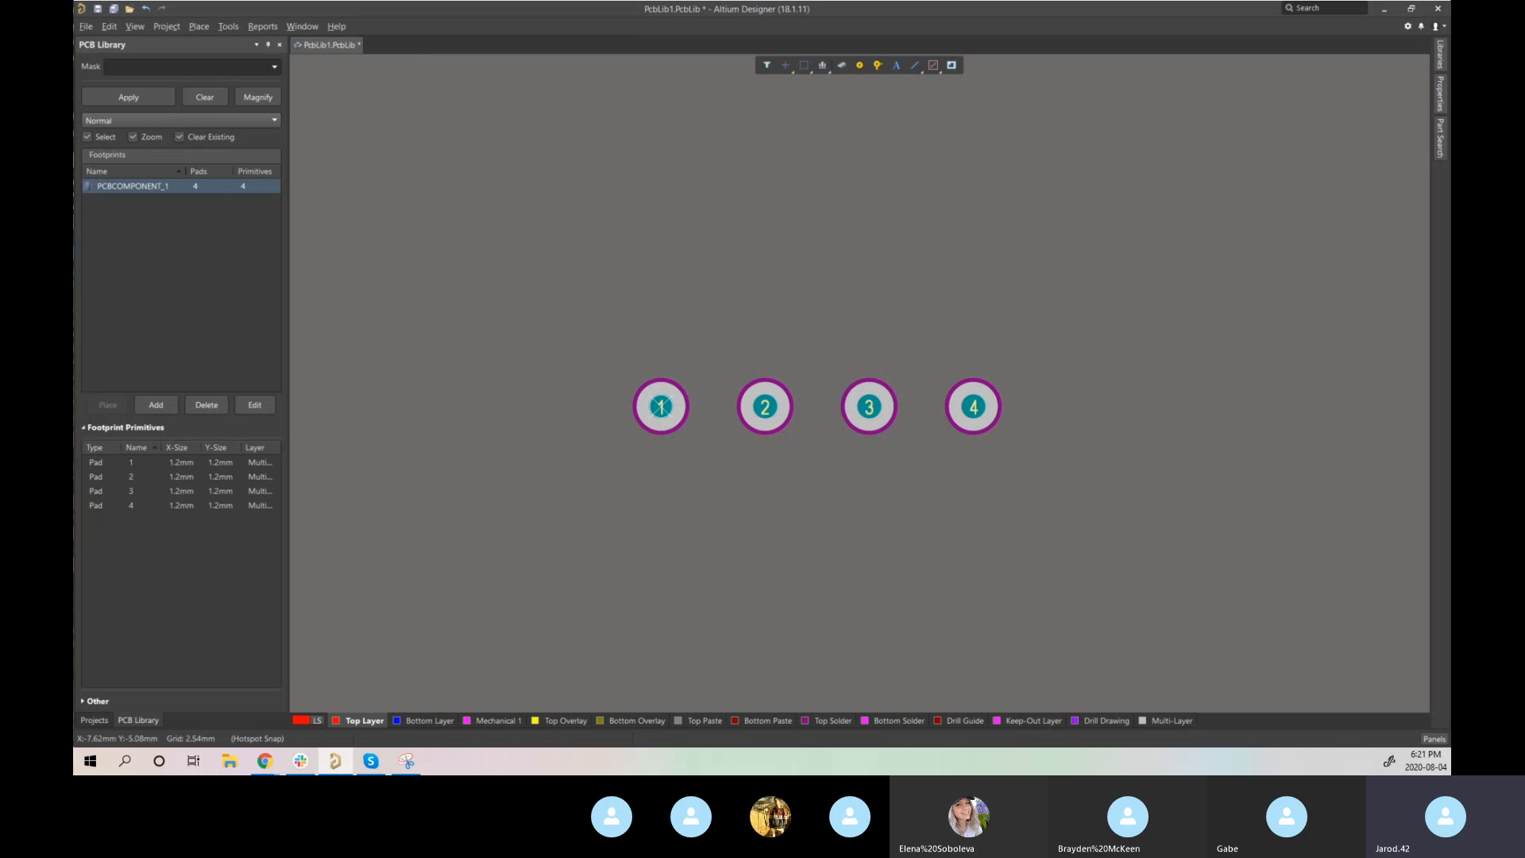
pyautogui.moveTo(76, 223); pyautogui.dragTo(761, 1)
pyautogui.moveTo(494, 475)
pyautogui.mouseDown()
pyautogui.moveTo(510, 475)
pyautogui.moveTo(487, 455)
pyautogui.moveTo(492, 474)
pyautogui.mouseUp()
pyautogui.click(513, 475)
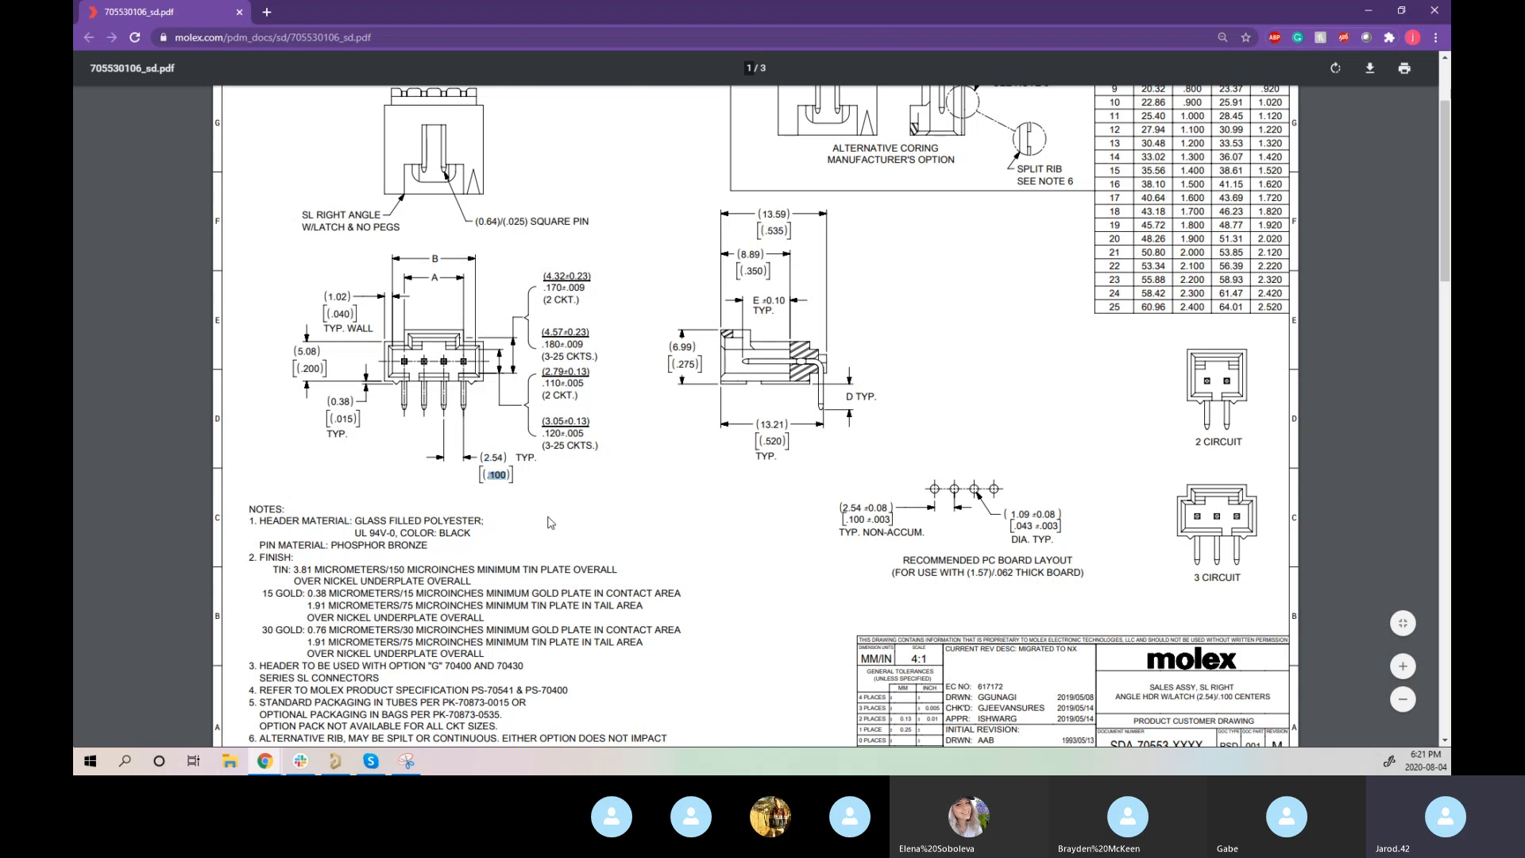
pyautogui.moveTo(788, 10); pyautogui.dragTo(74, 166)
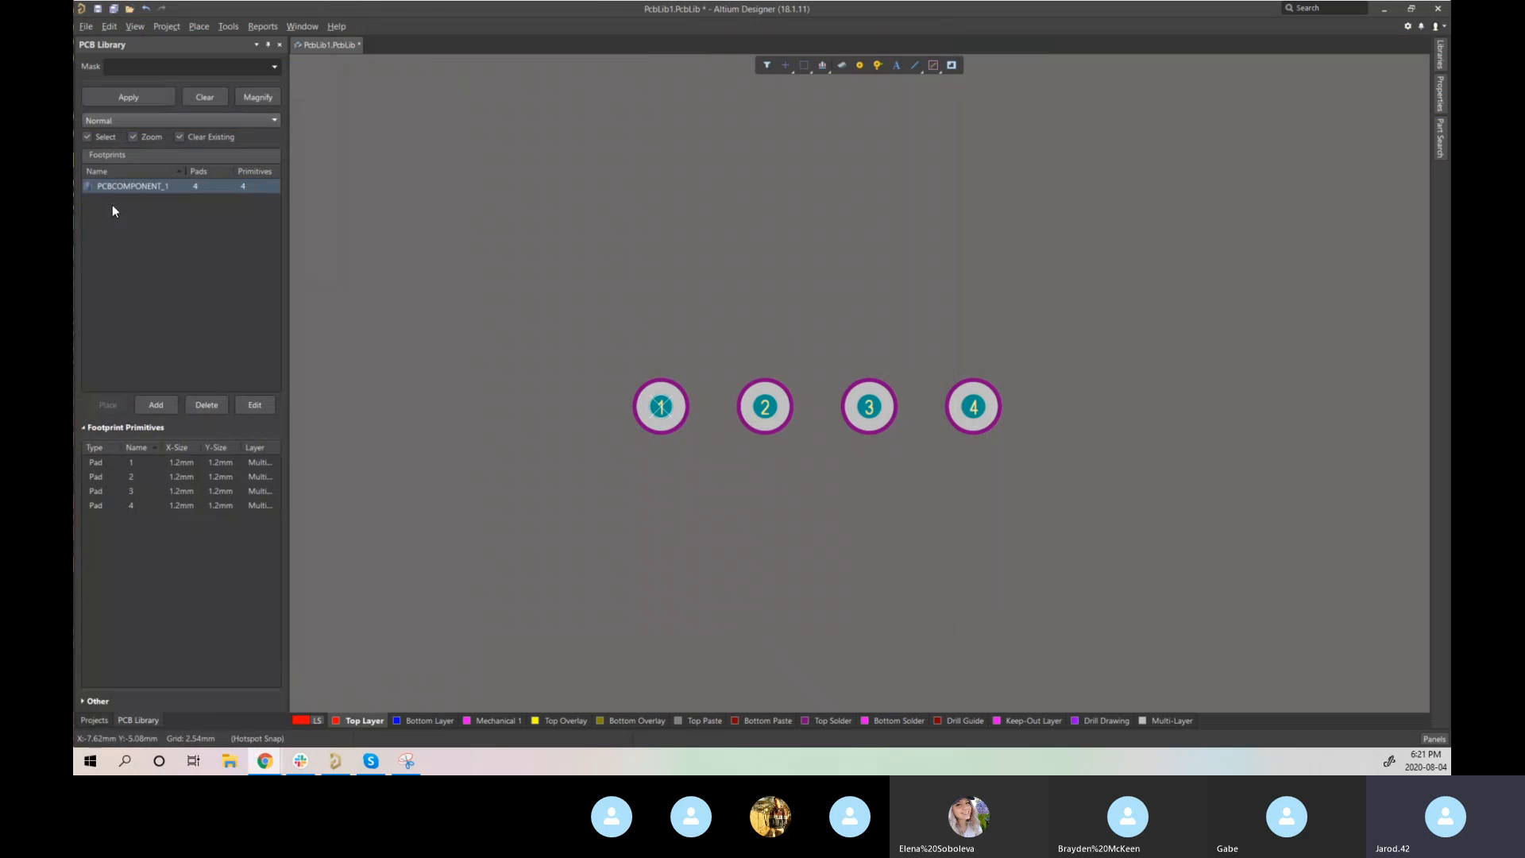
# - Examine the X and Y locations of pads 1, 2 and 3 in their properties
pyautogui.click(666, 404)
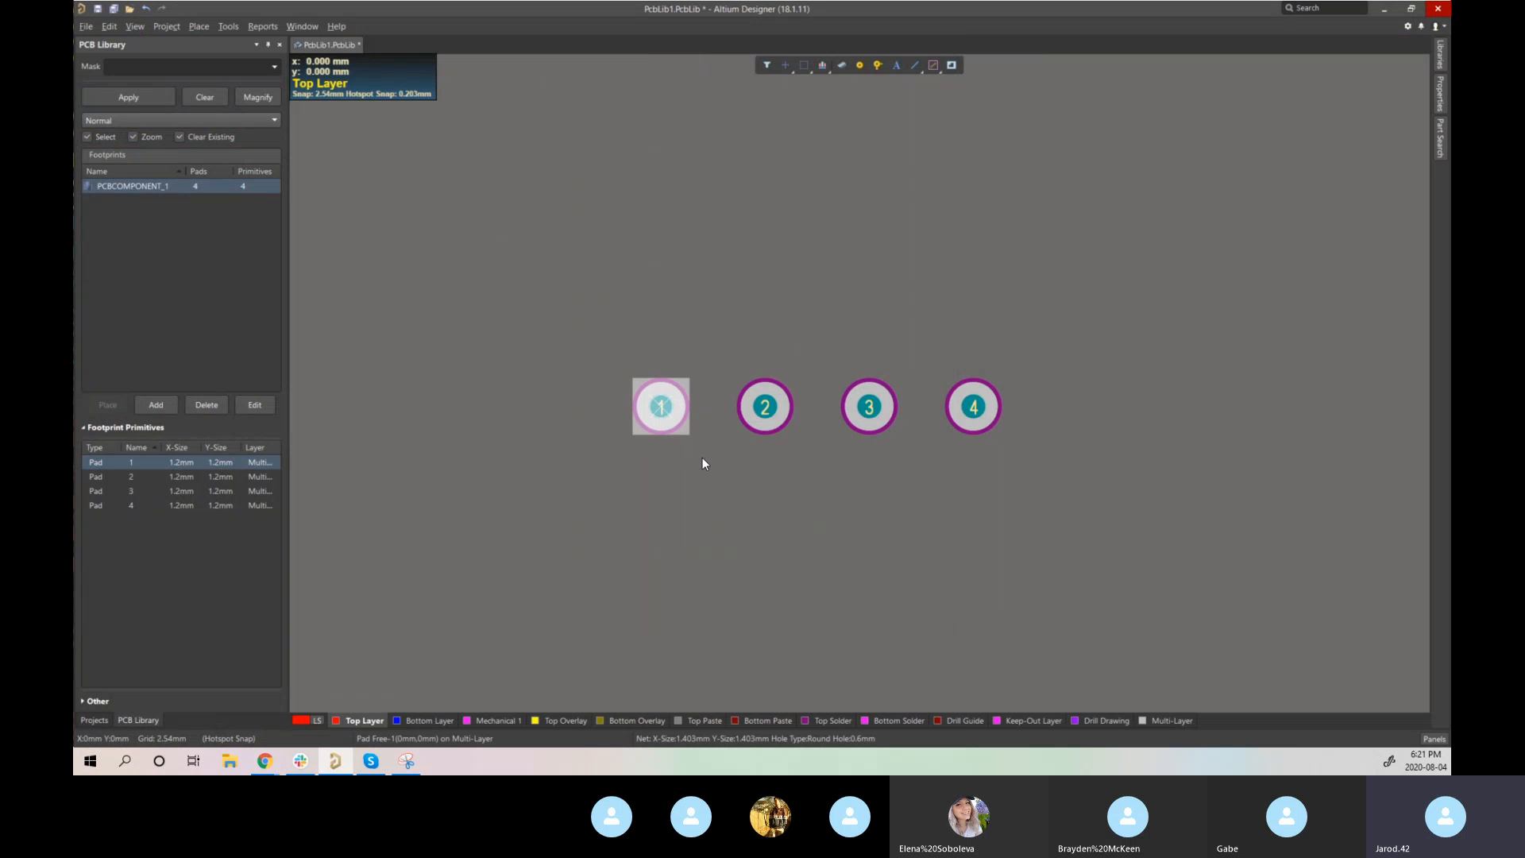
pyautogui.click(703, 457)
pyautogui.doubleClick(670, 409)
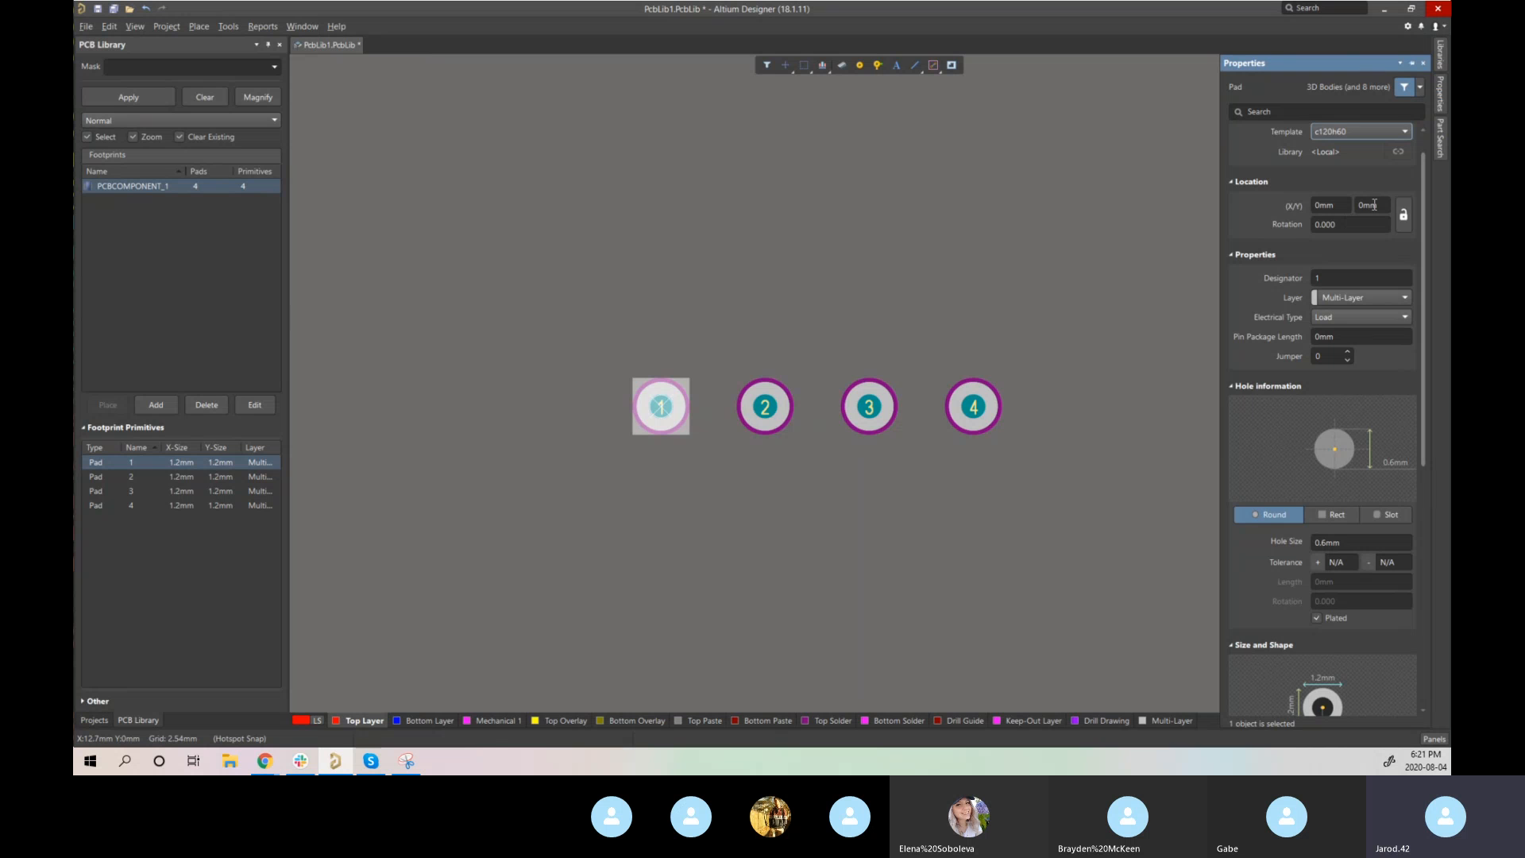
pyautogui.click(765, 411)
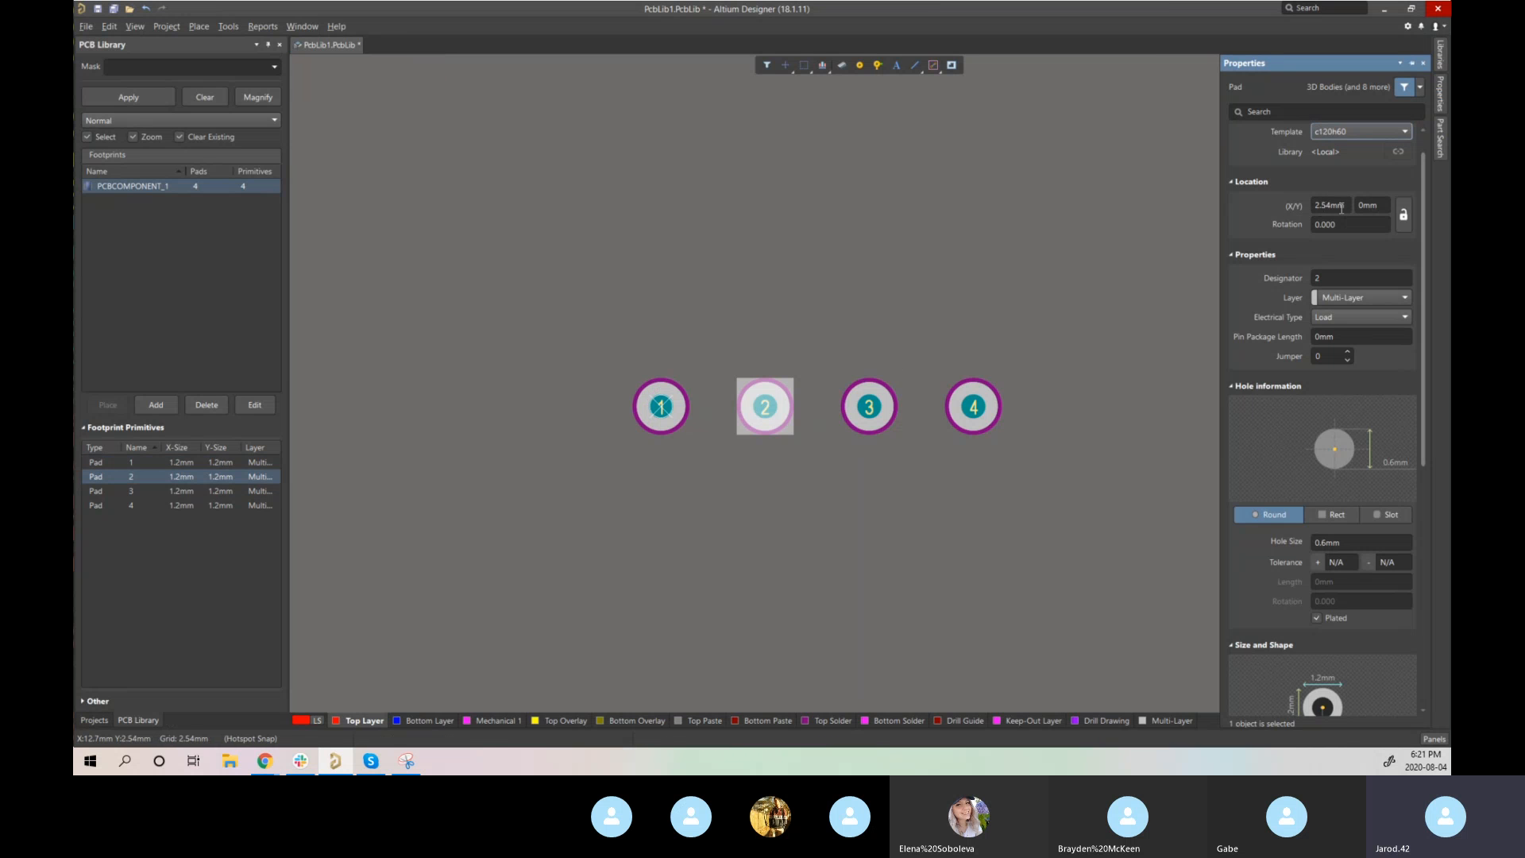
pyautogui.click(878, 404)
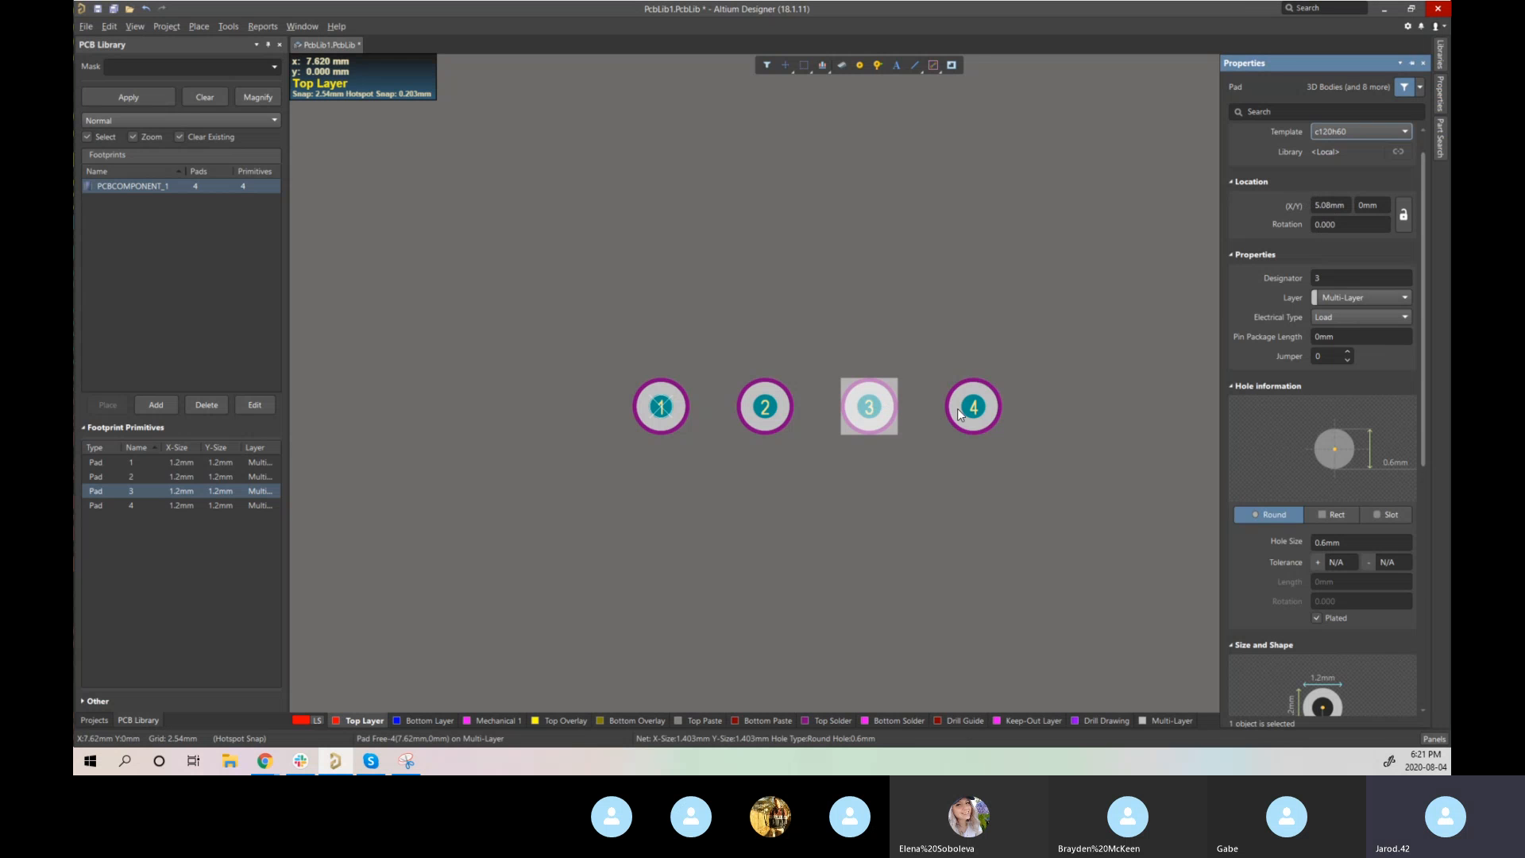
pyautogui.click(866, 531)
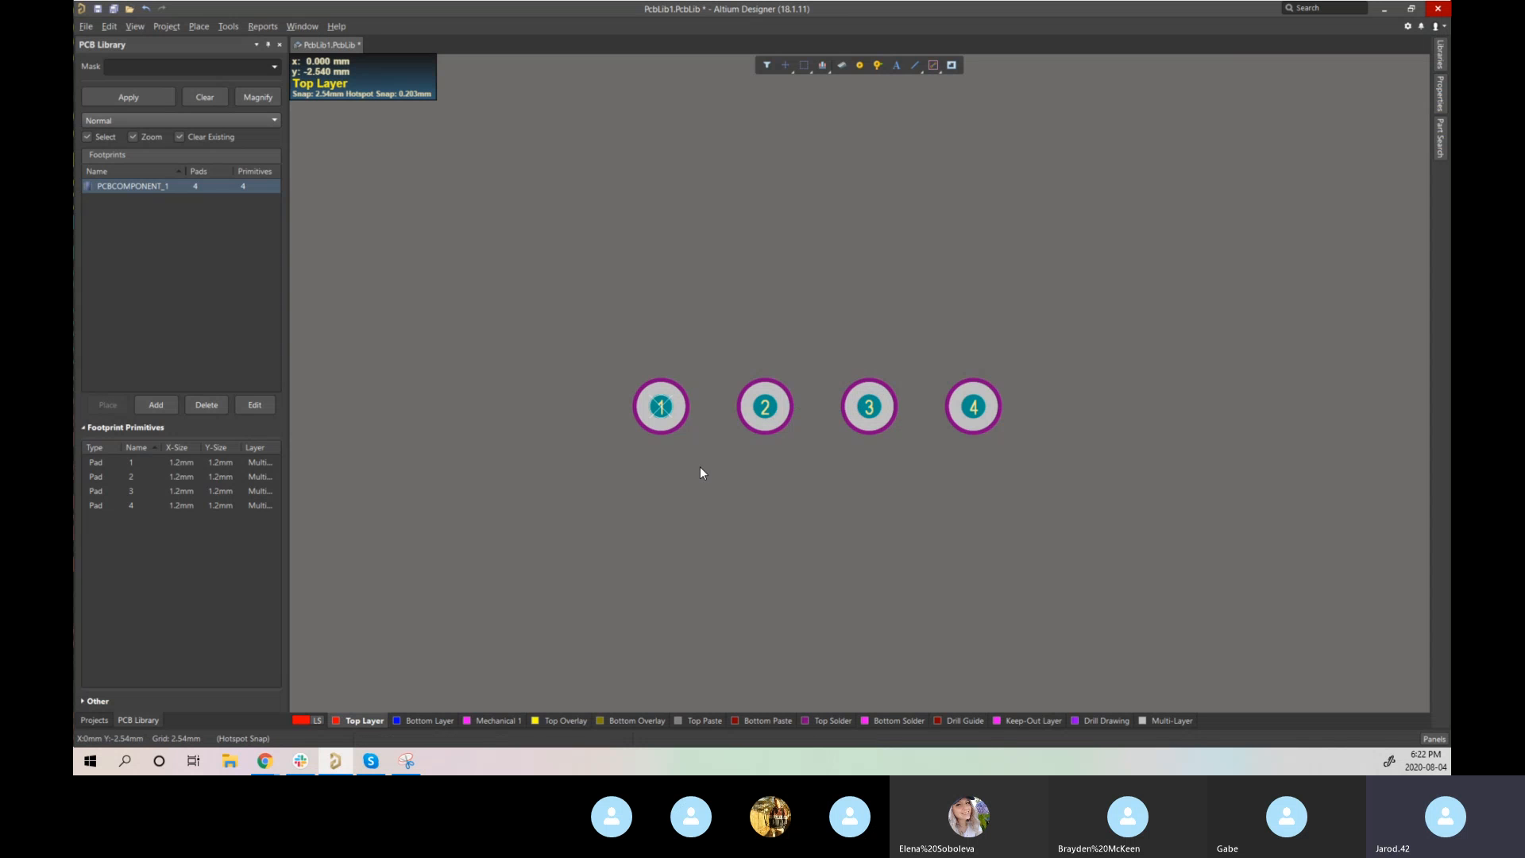
# - Set the footprint's snap grid to 0.250 mm
pyautogui.press('g')
pyautogui.press('Escape')
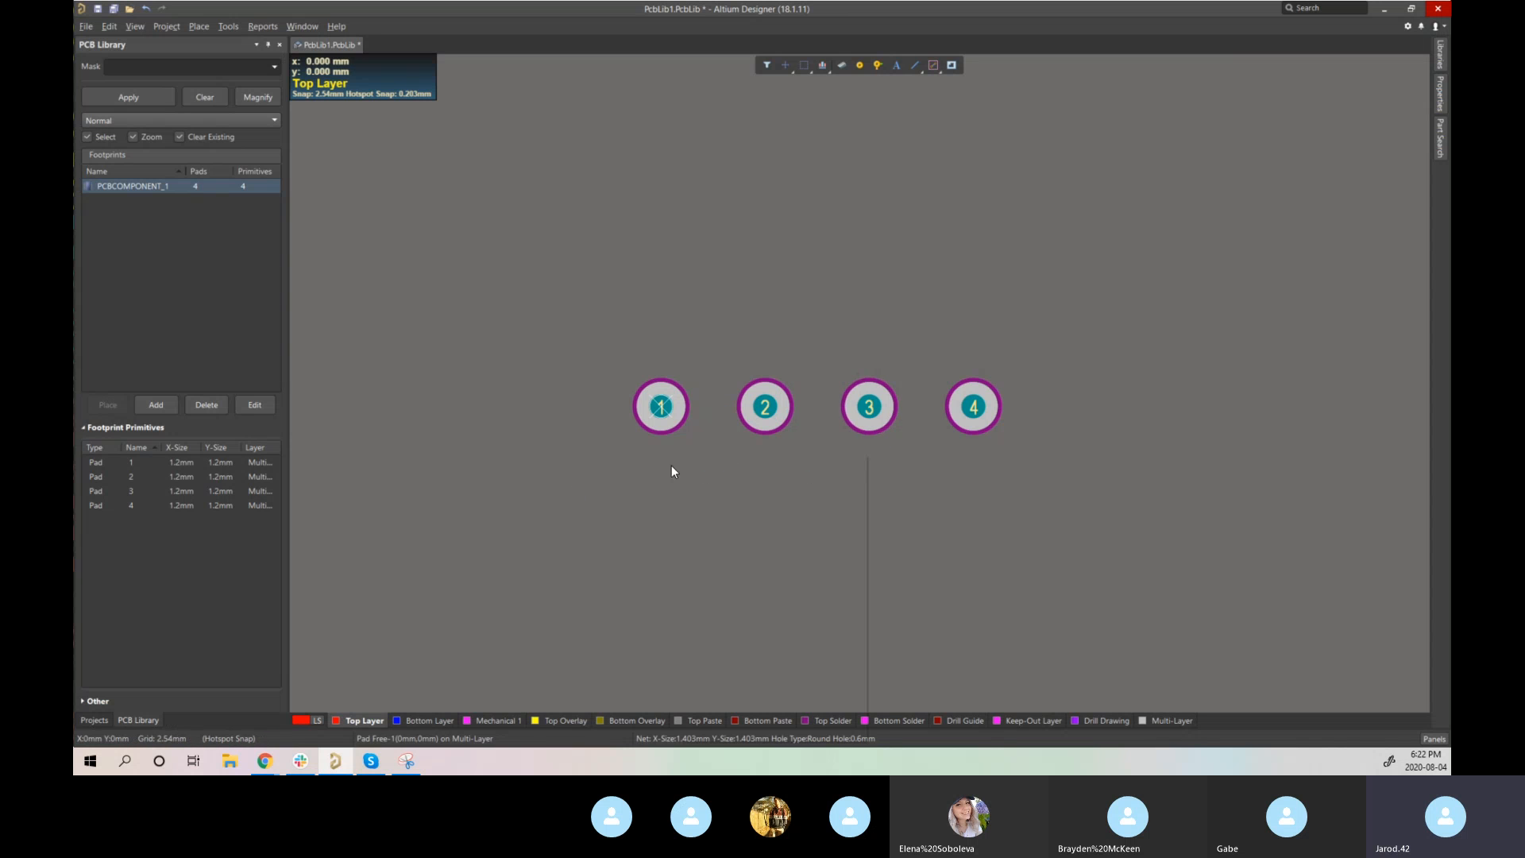
pyautogui.press('g')
pyautogui.click(742, 610)
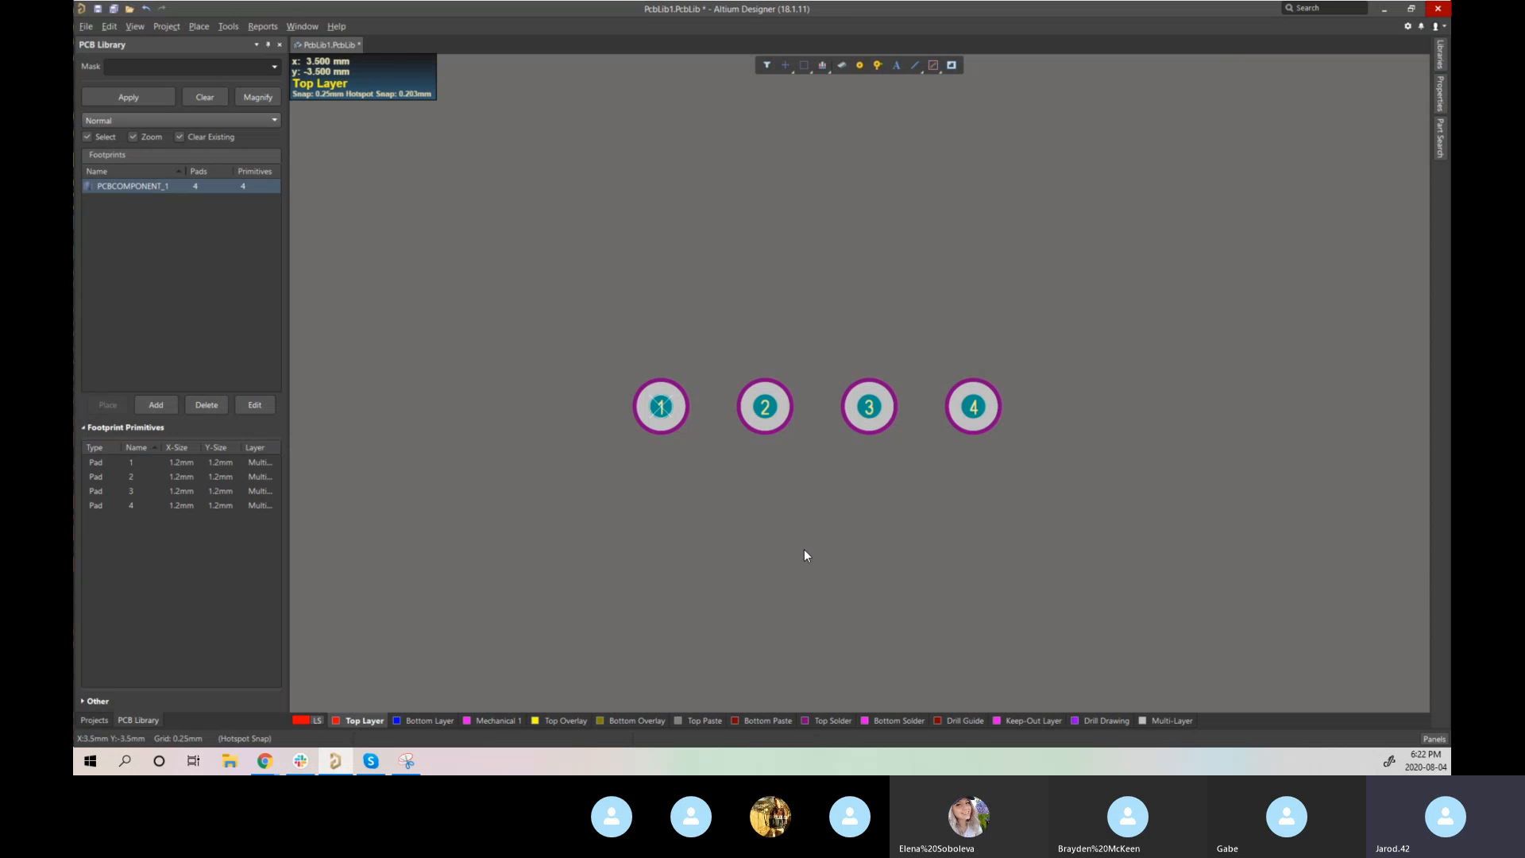
# - Review pad 2's properties and delete pads 2, 3 and 4, keeping only pad 1
pyautogui.doubleClick(772, 405)
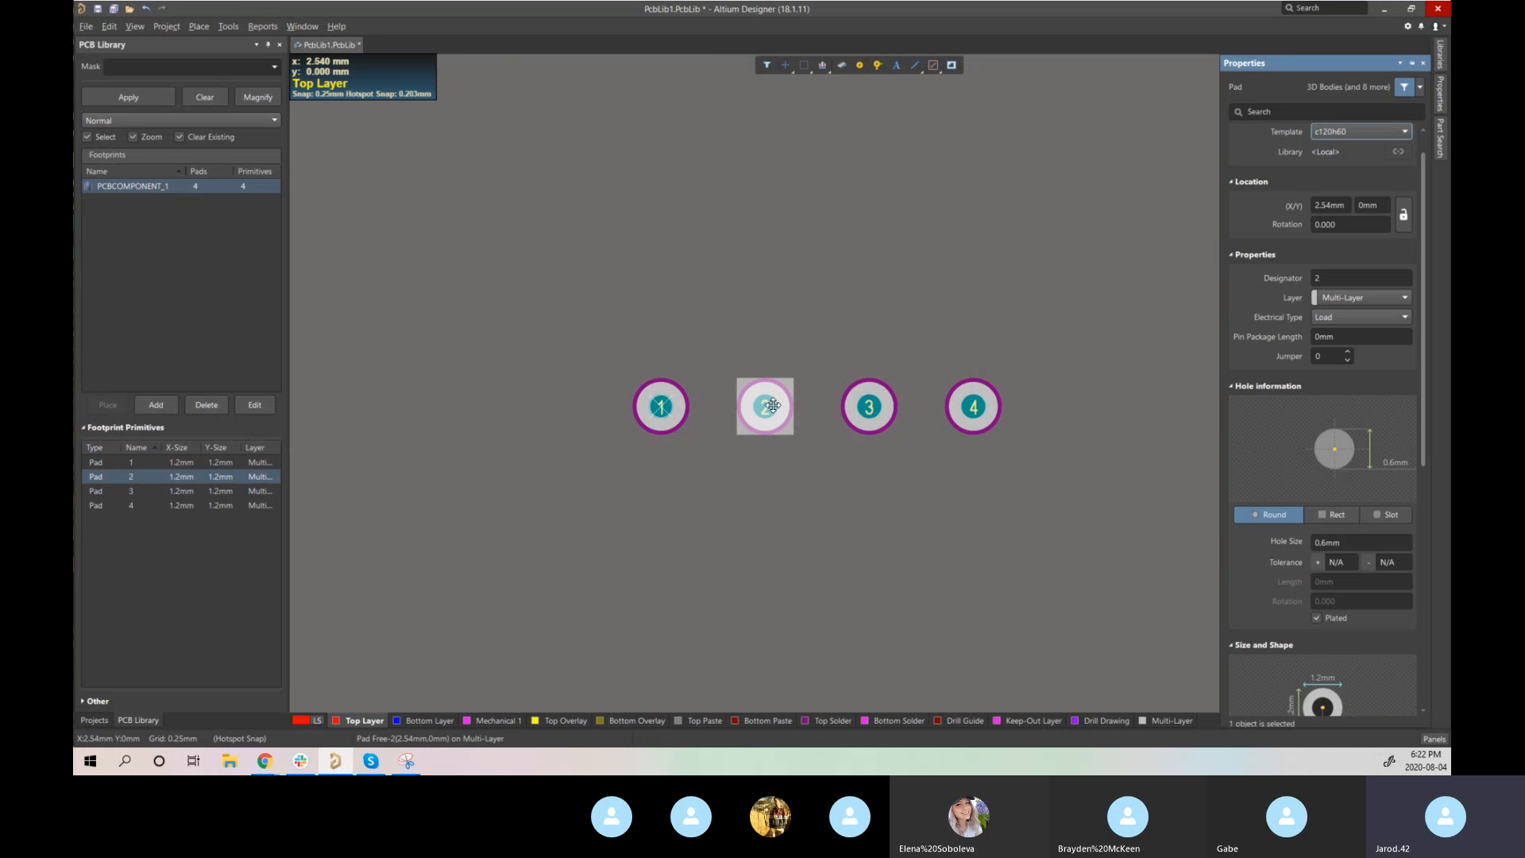
pyautogui.moveTo(1055, 455); pyautogui.dragTo(721, 330)
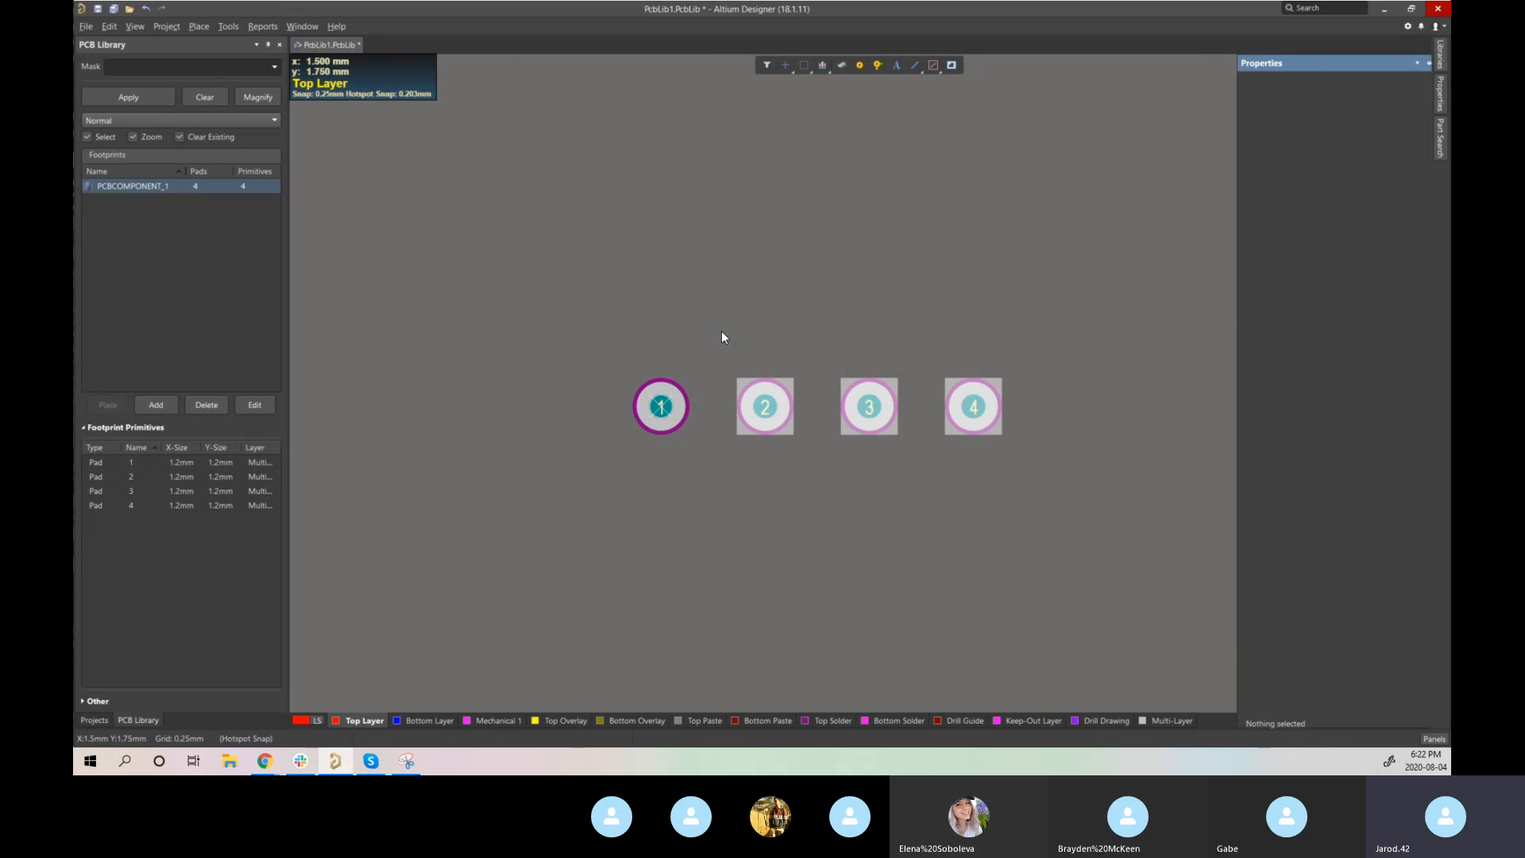
pyautogui.press('Delete')
# - Place pads 2, 3 and 4 in line with pad 1, with pad 2 at about X 2.25 mm and pad 3 at about 4.5 mm
pyautogui.rightClick(726, 374)
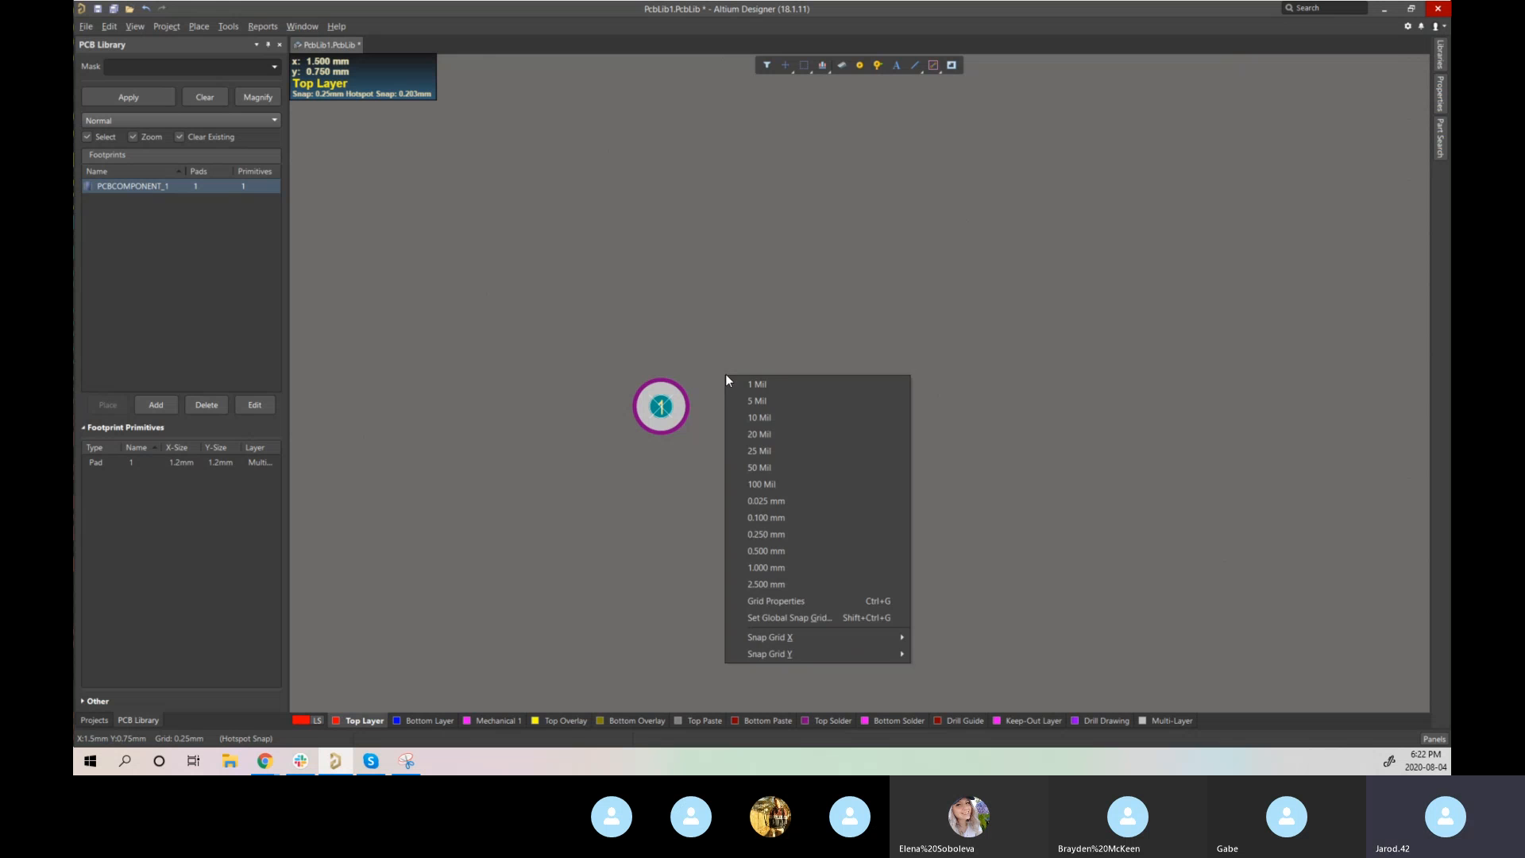
pyautogui.click(710, 393)
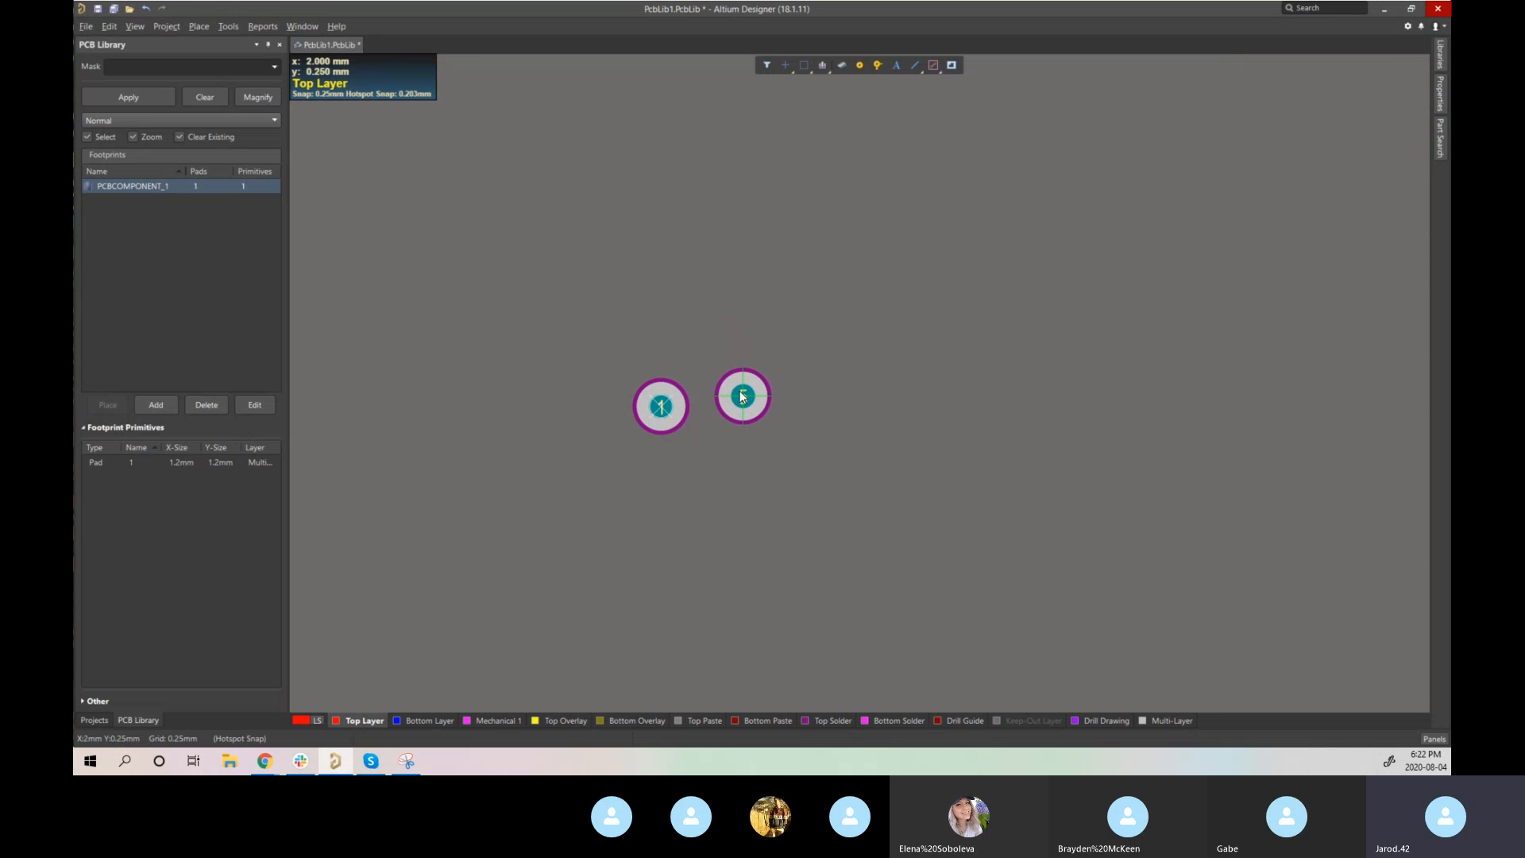
pyautogui.press('Tab')
pyautogui.doubleClick(1327, 263)
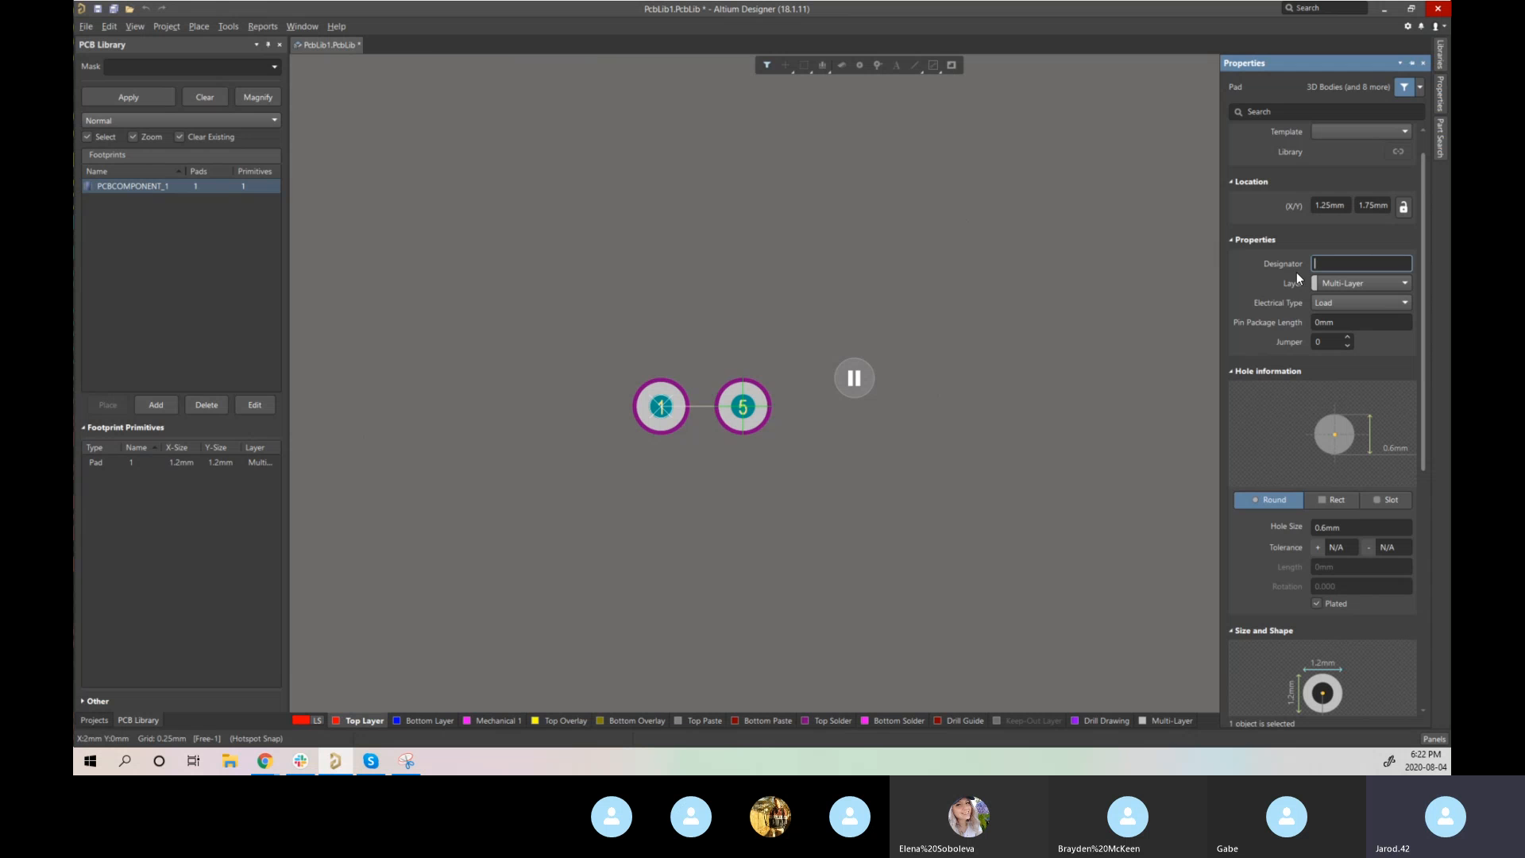
pyautogui.write('2')
pyautogui.click(854, 378)
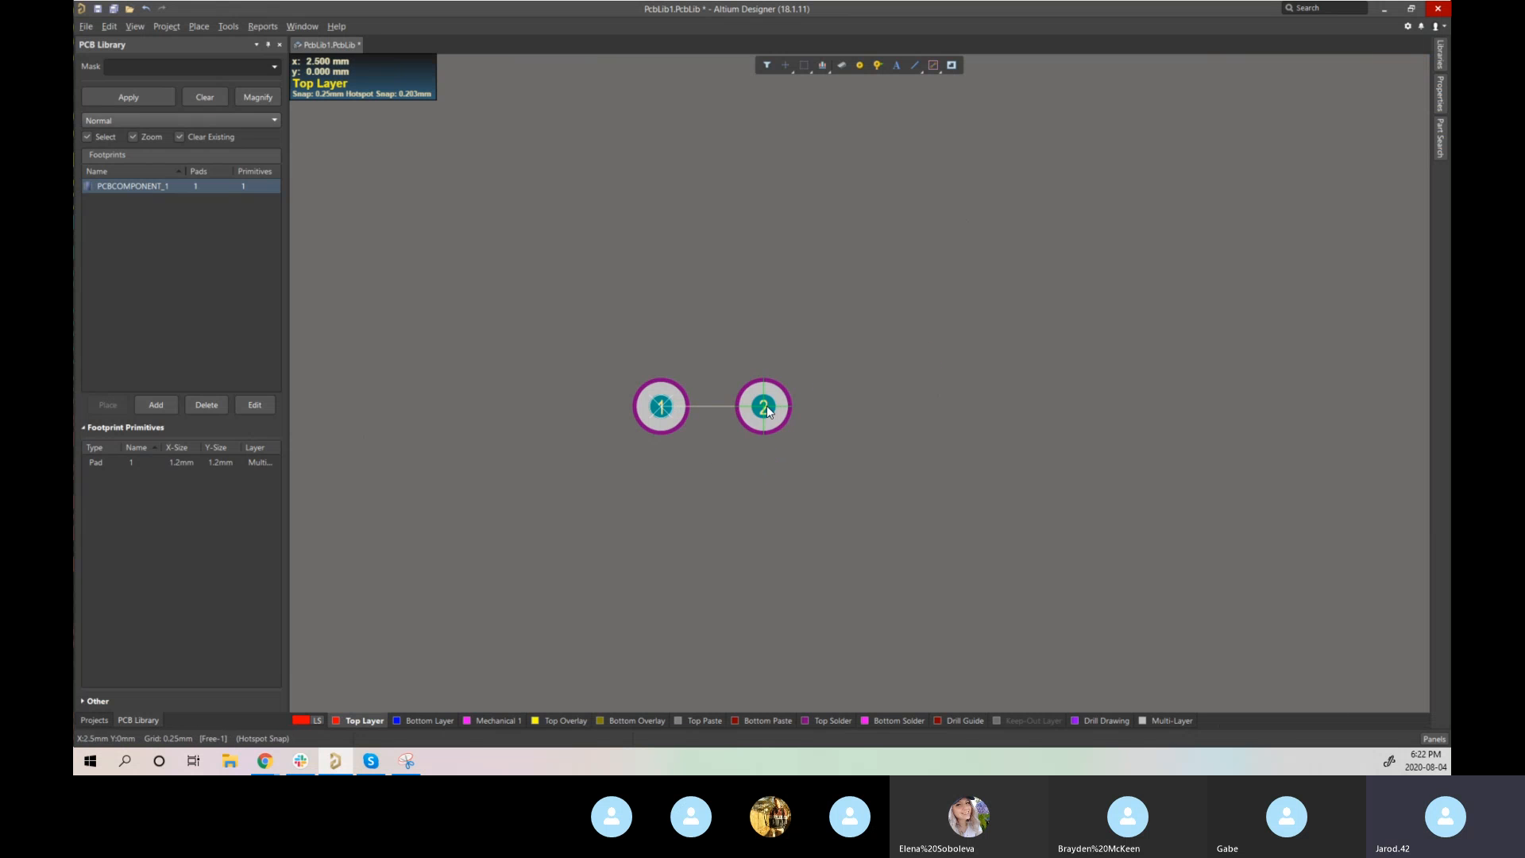
pyautogui.click(753, 407)
pyautogui.click(845, 406)
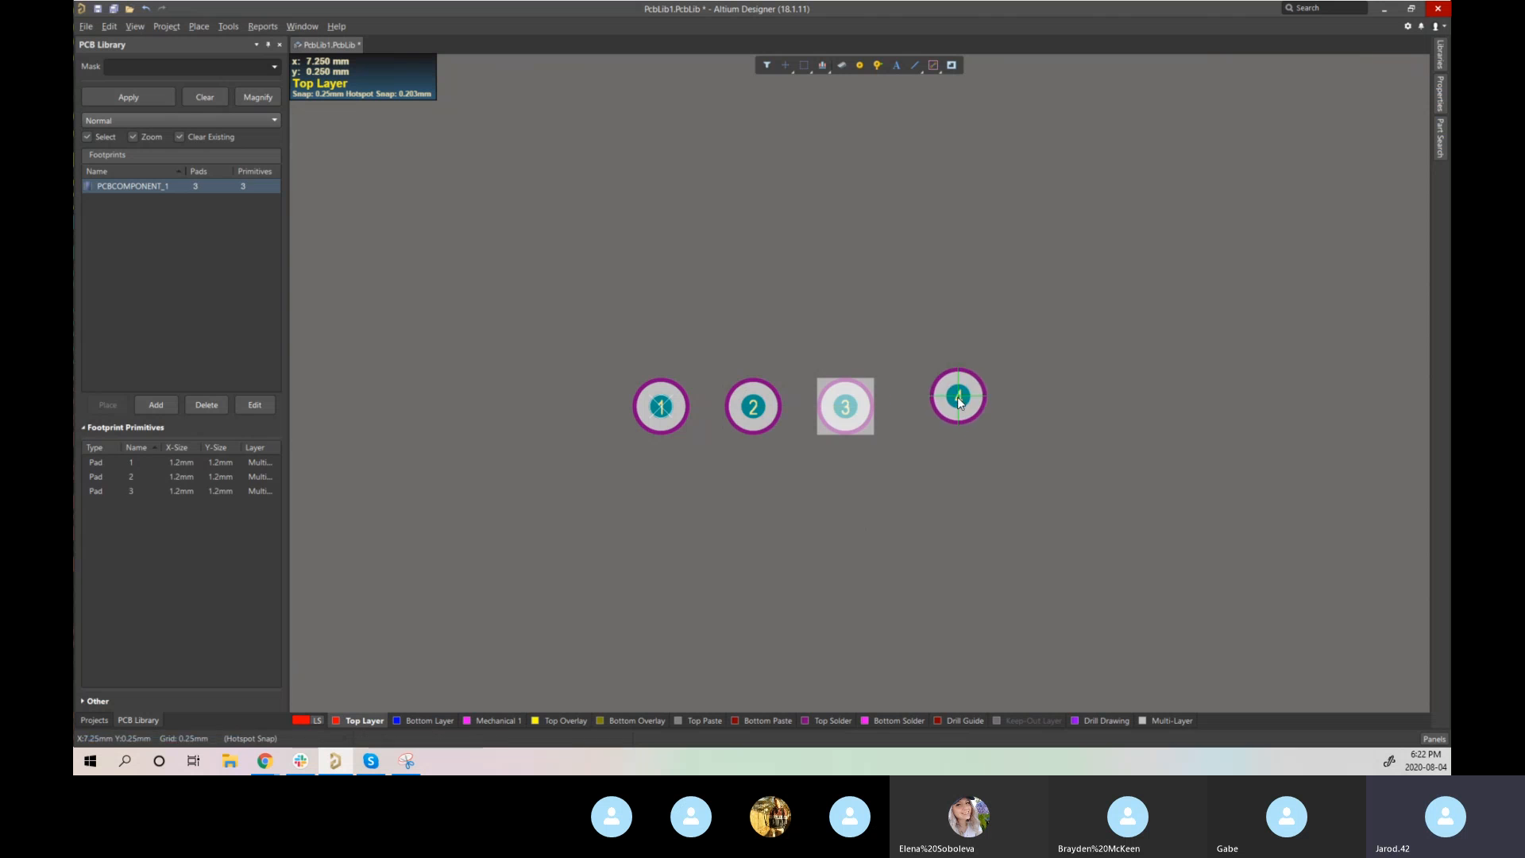
pyautogui.click(948, 406)
# - Set pad 2's X location to 2.54 mm and pad 3's X location to 5.08 mm
pyautogui.doubleClick(754, 409)
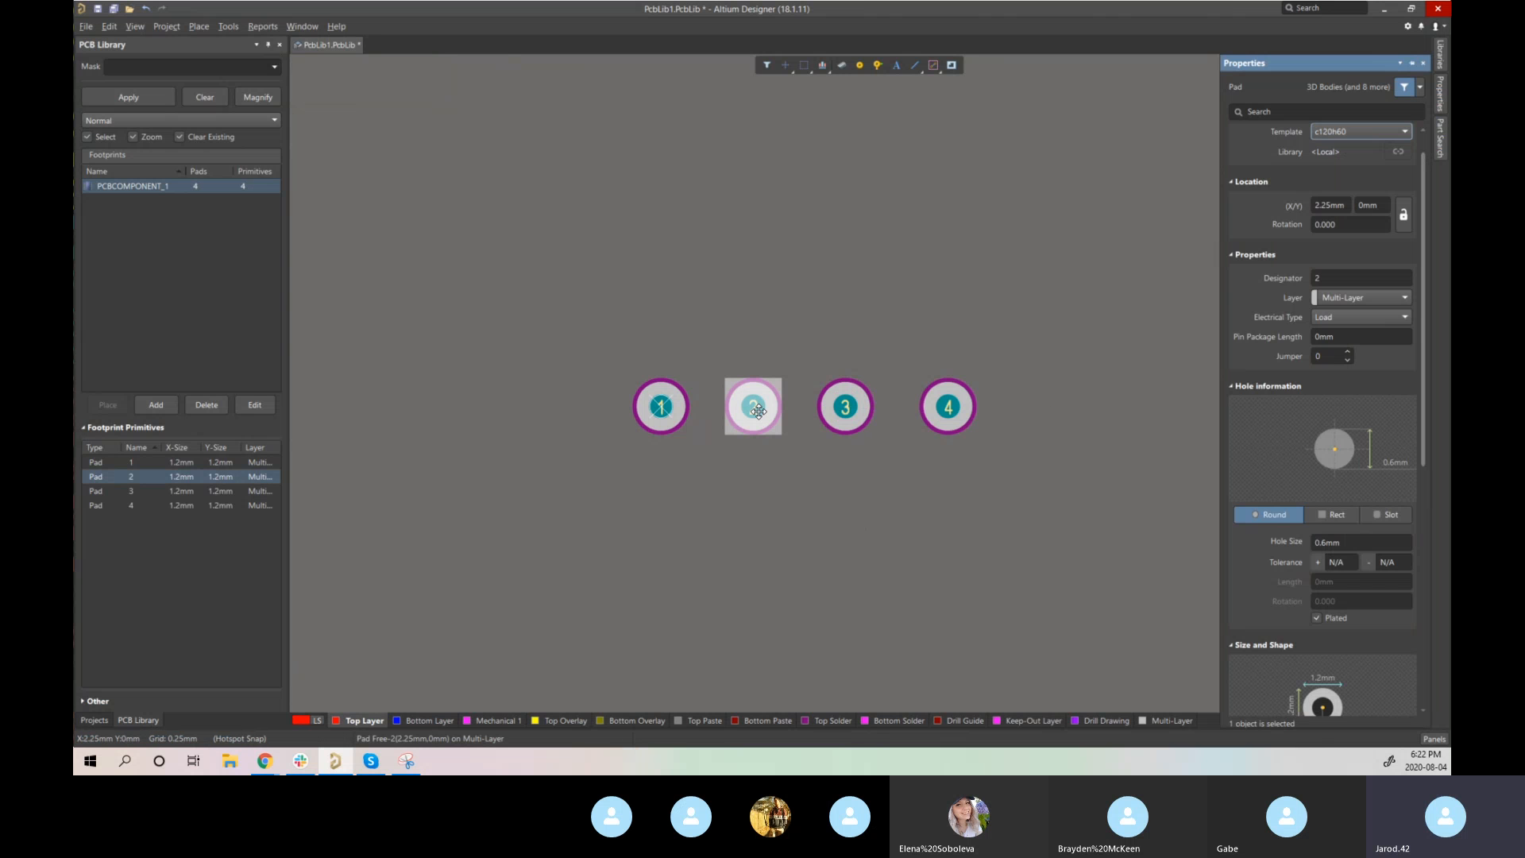
pyautogui.click(1350, 204)
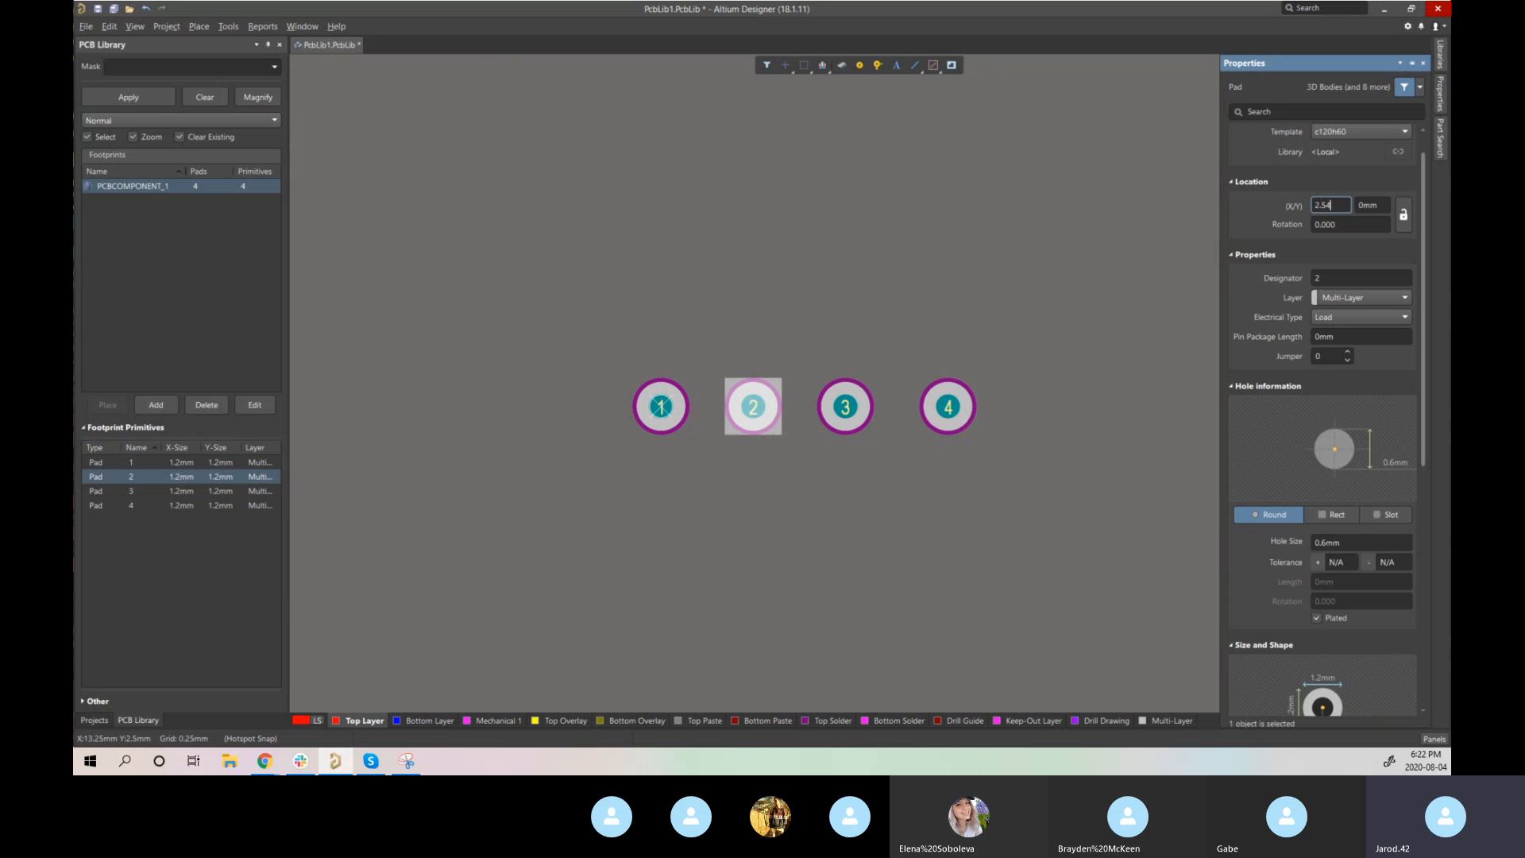
pyautogui.press('Return')
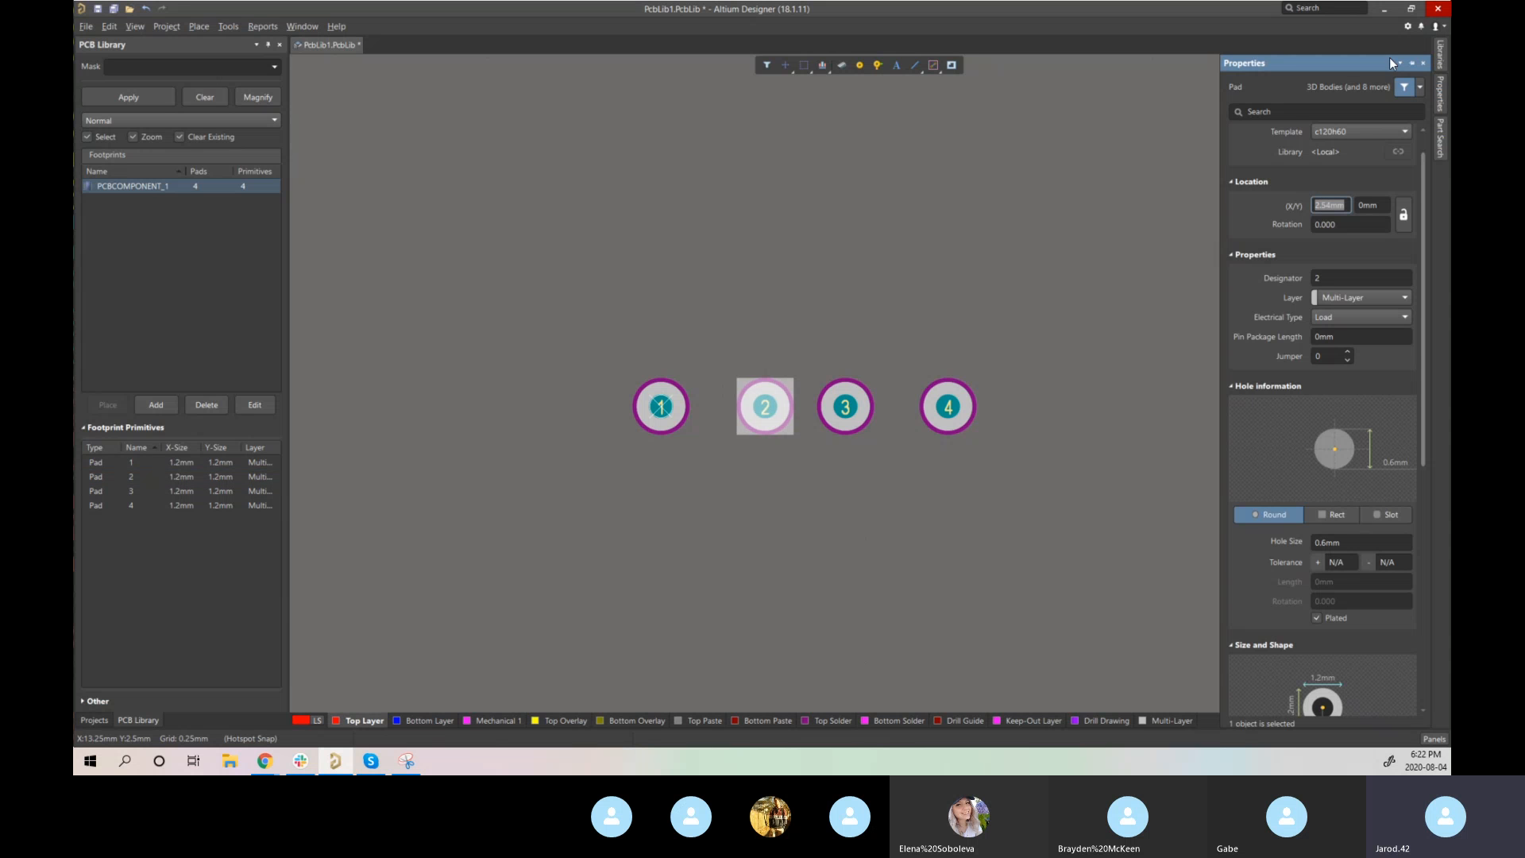
pyautogui.click(847, 408)
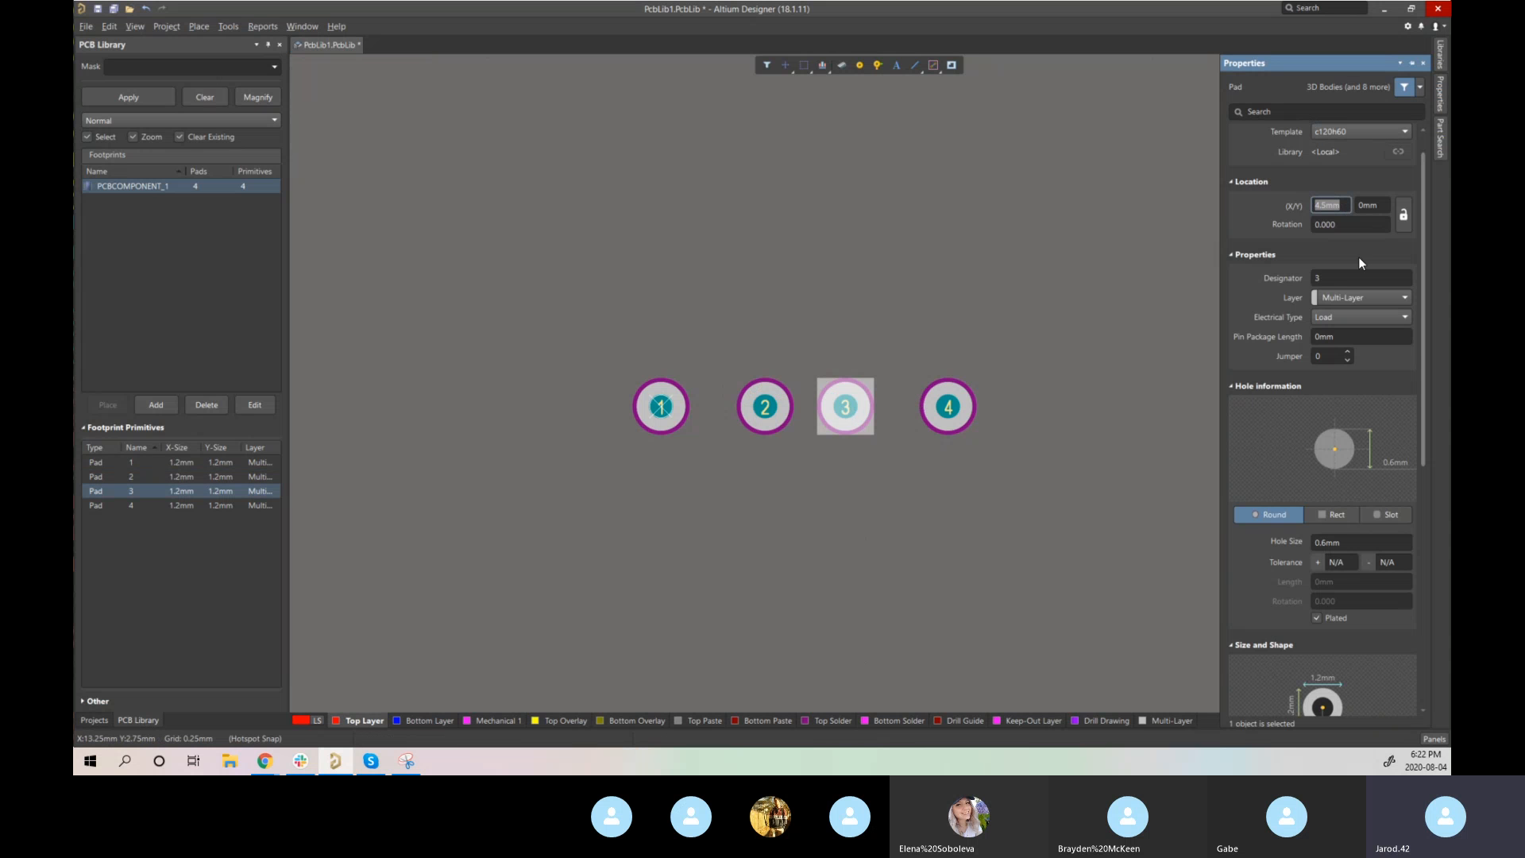
pyautogui.write('5.08')
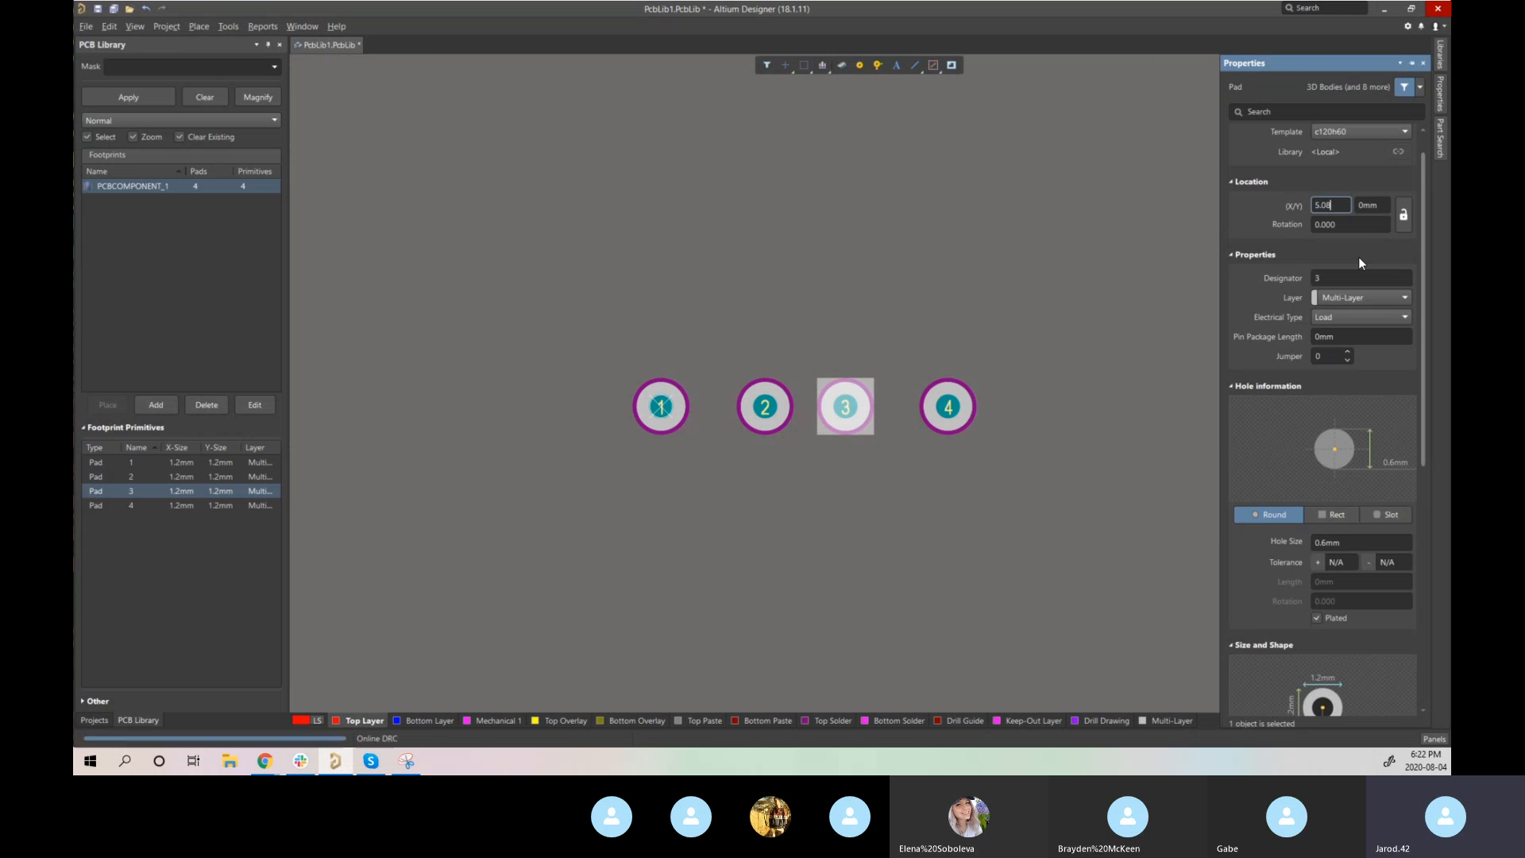
pyautogui.press('Return')
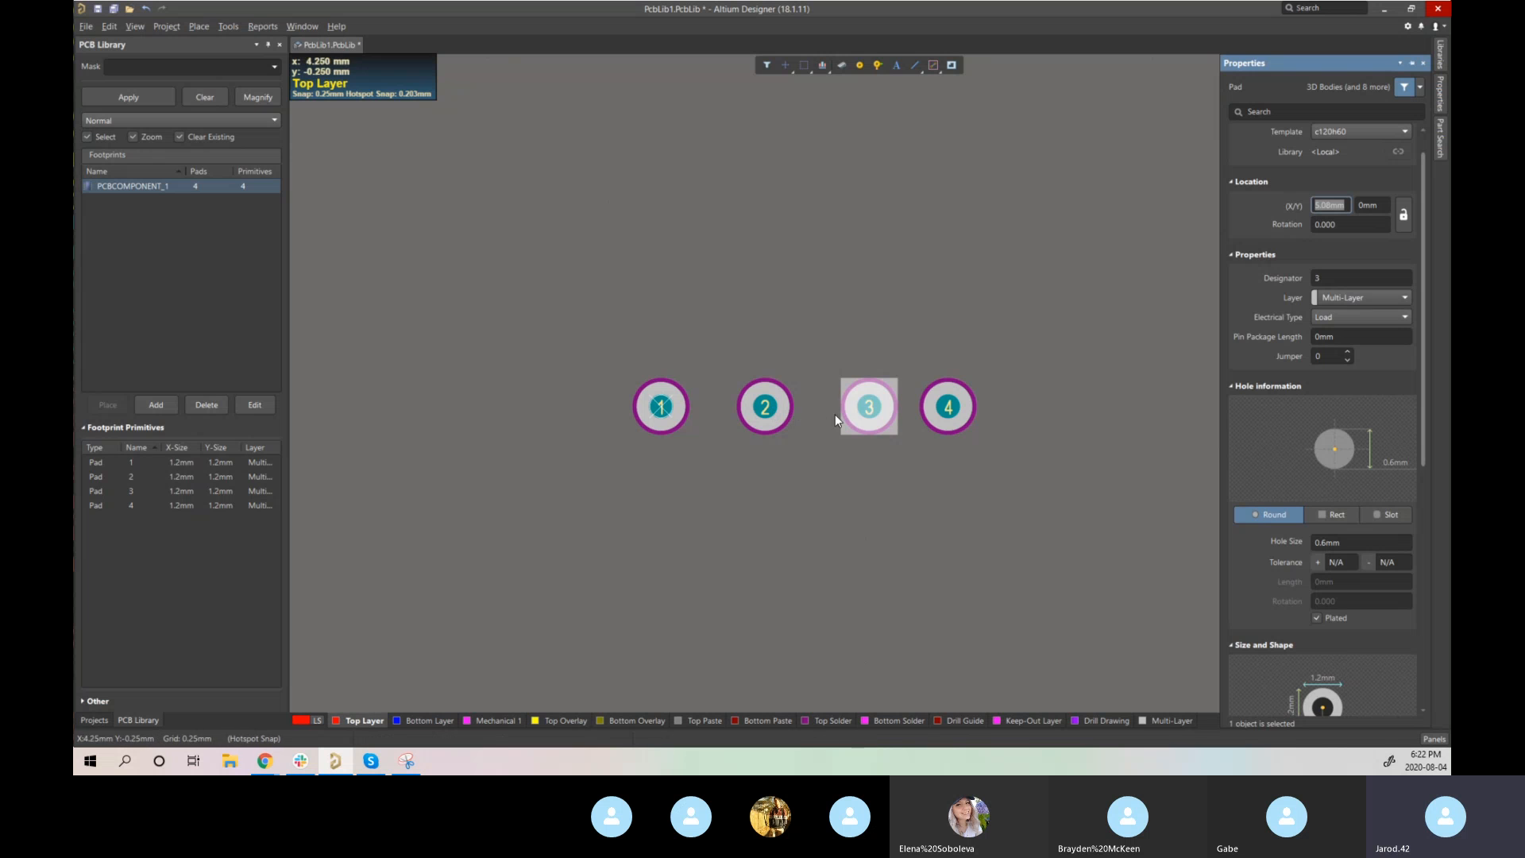
# - Delete pads 2, 3 and 4, keeping only pad 1, and set the snap grid to 100 mil
pyautogui.click(950, 413)
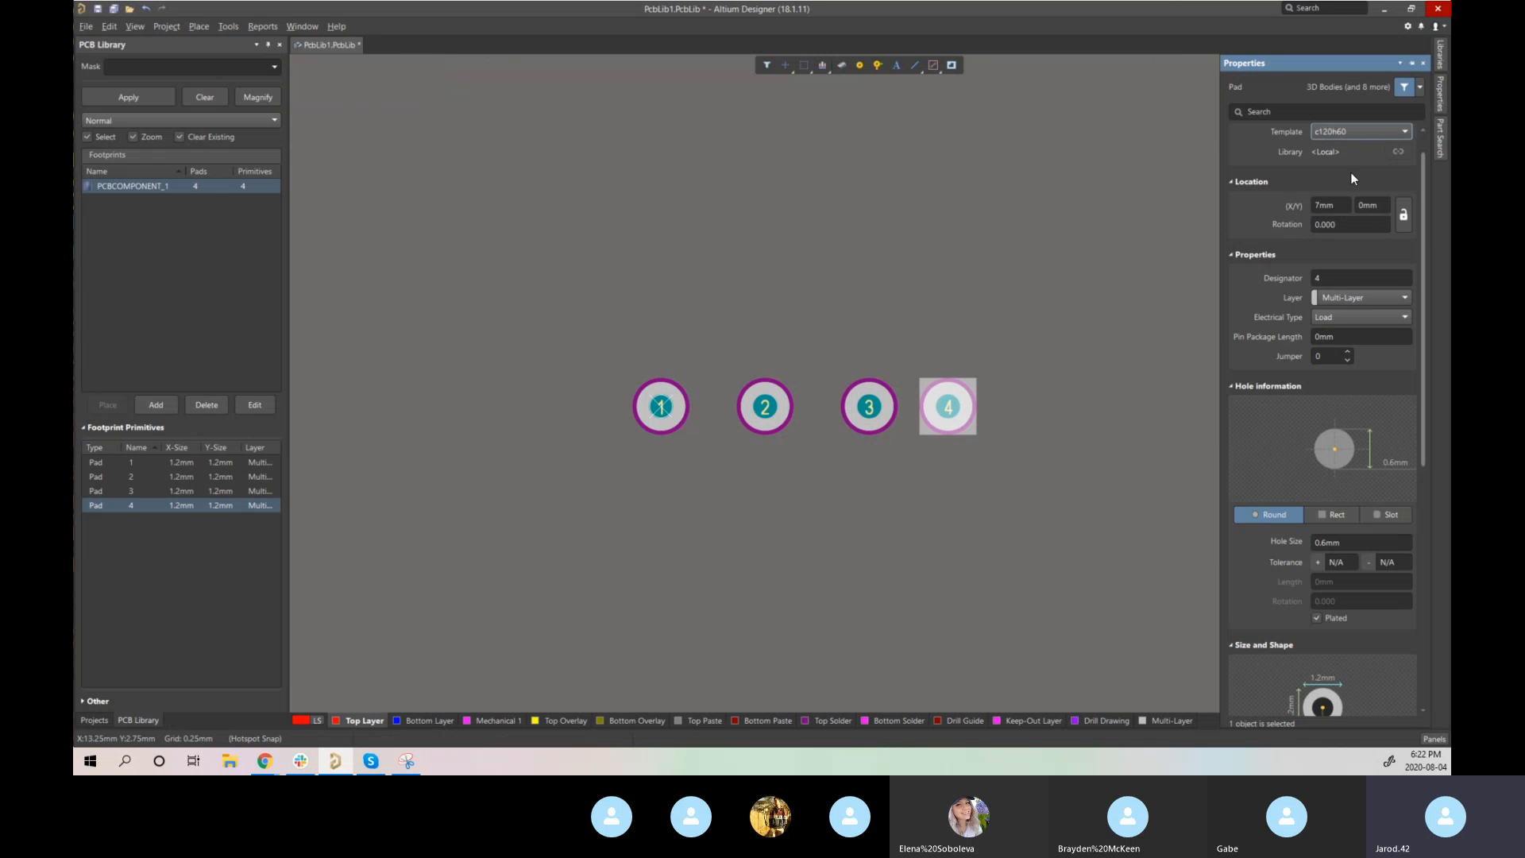
pyautogui.moveTo(1074, 511); pyautogui.dragTo(735, 283)
pyautogui.press('Delete')
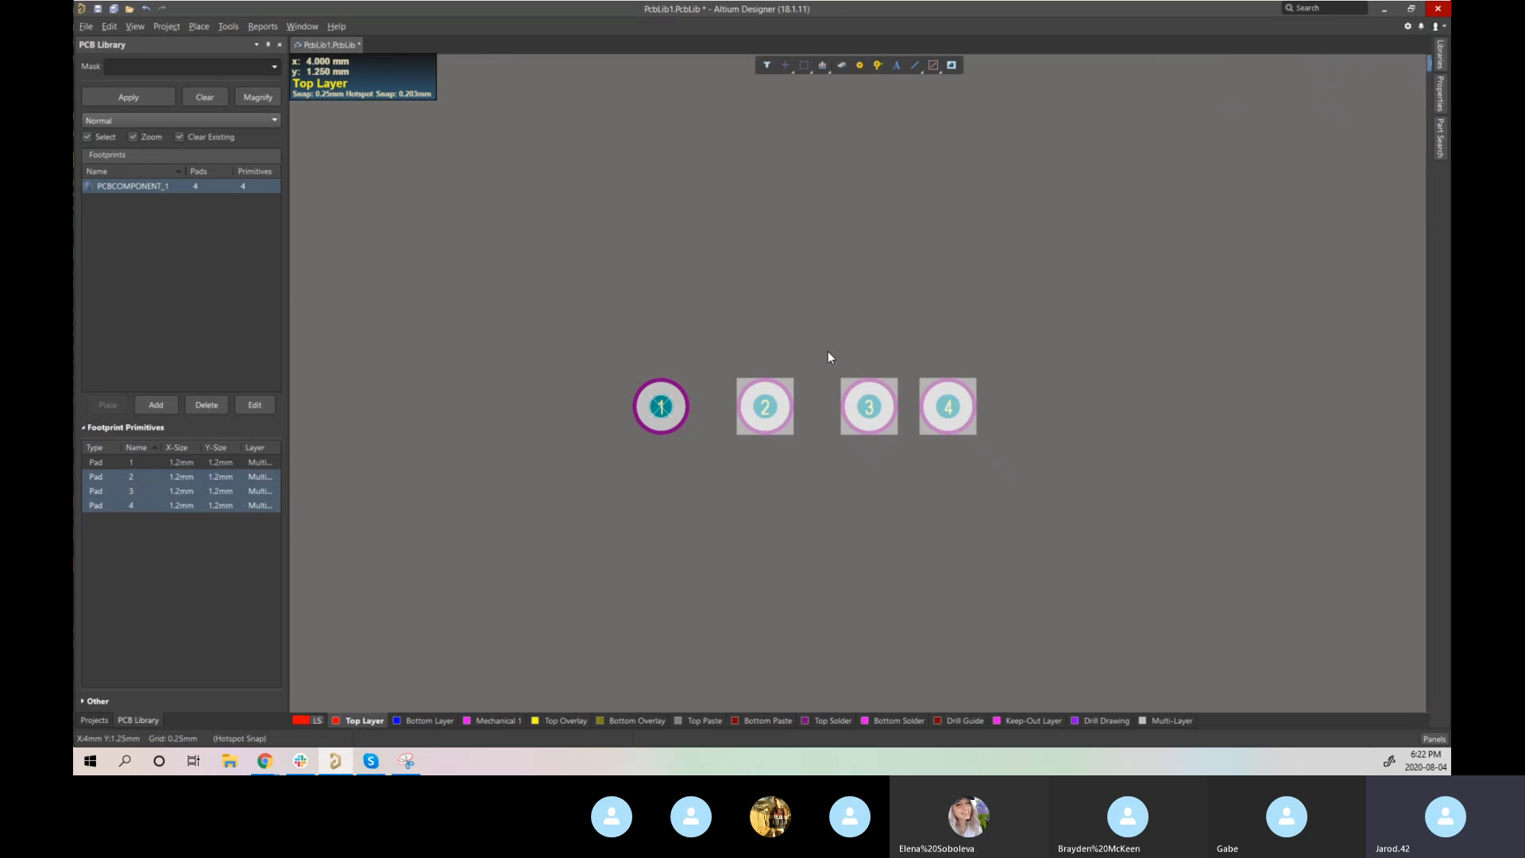
pyautogui.press('g')
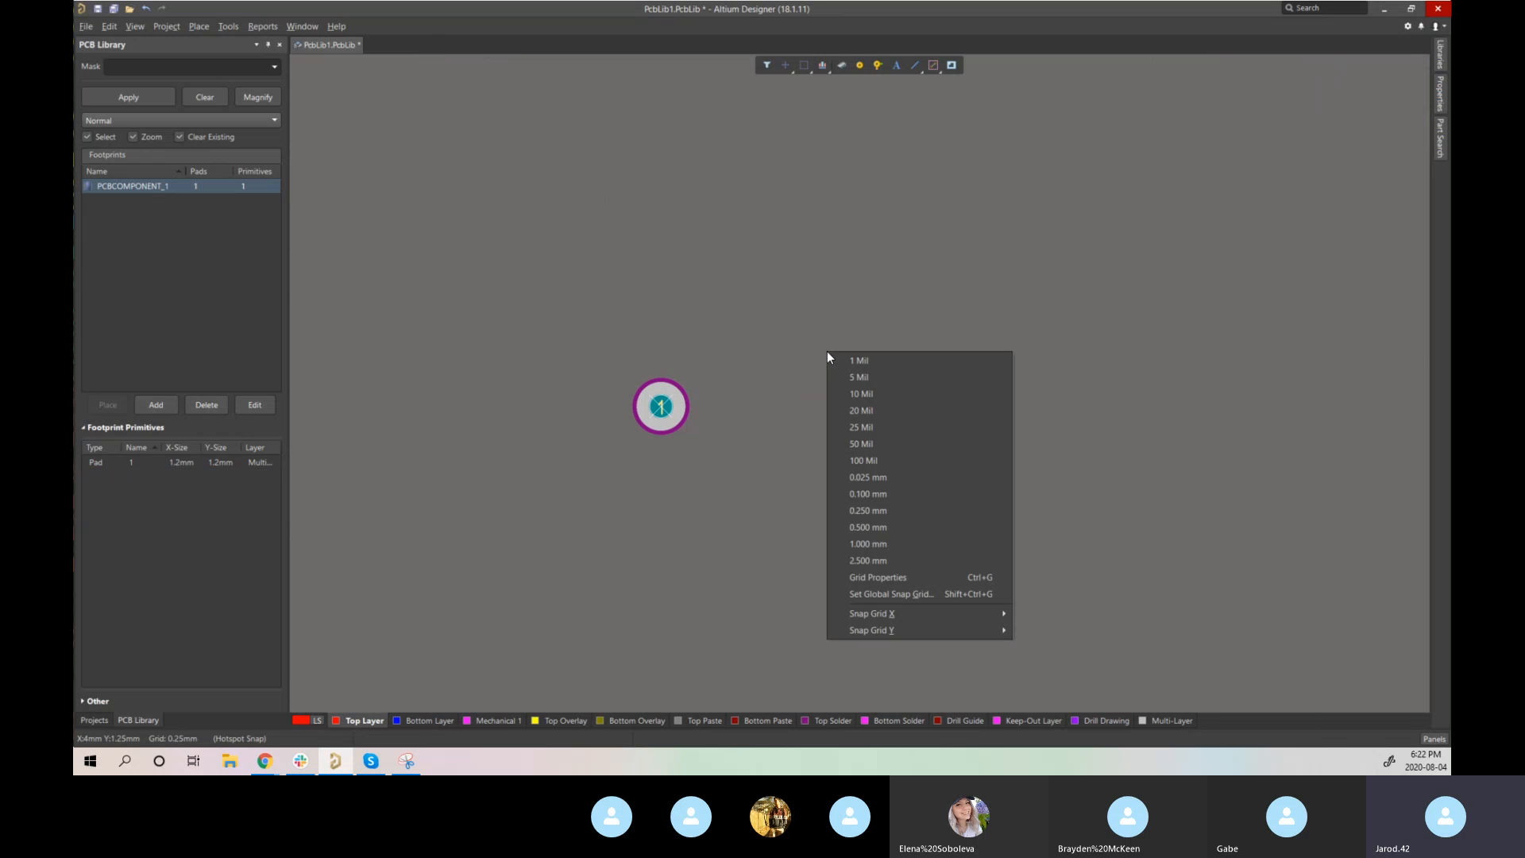
pyautogui.click(898, 460)
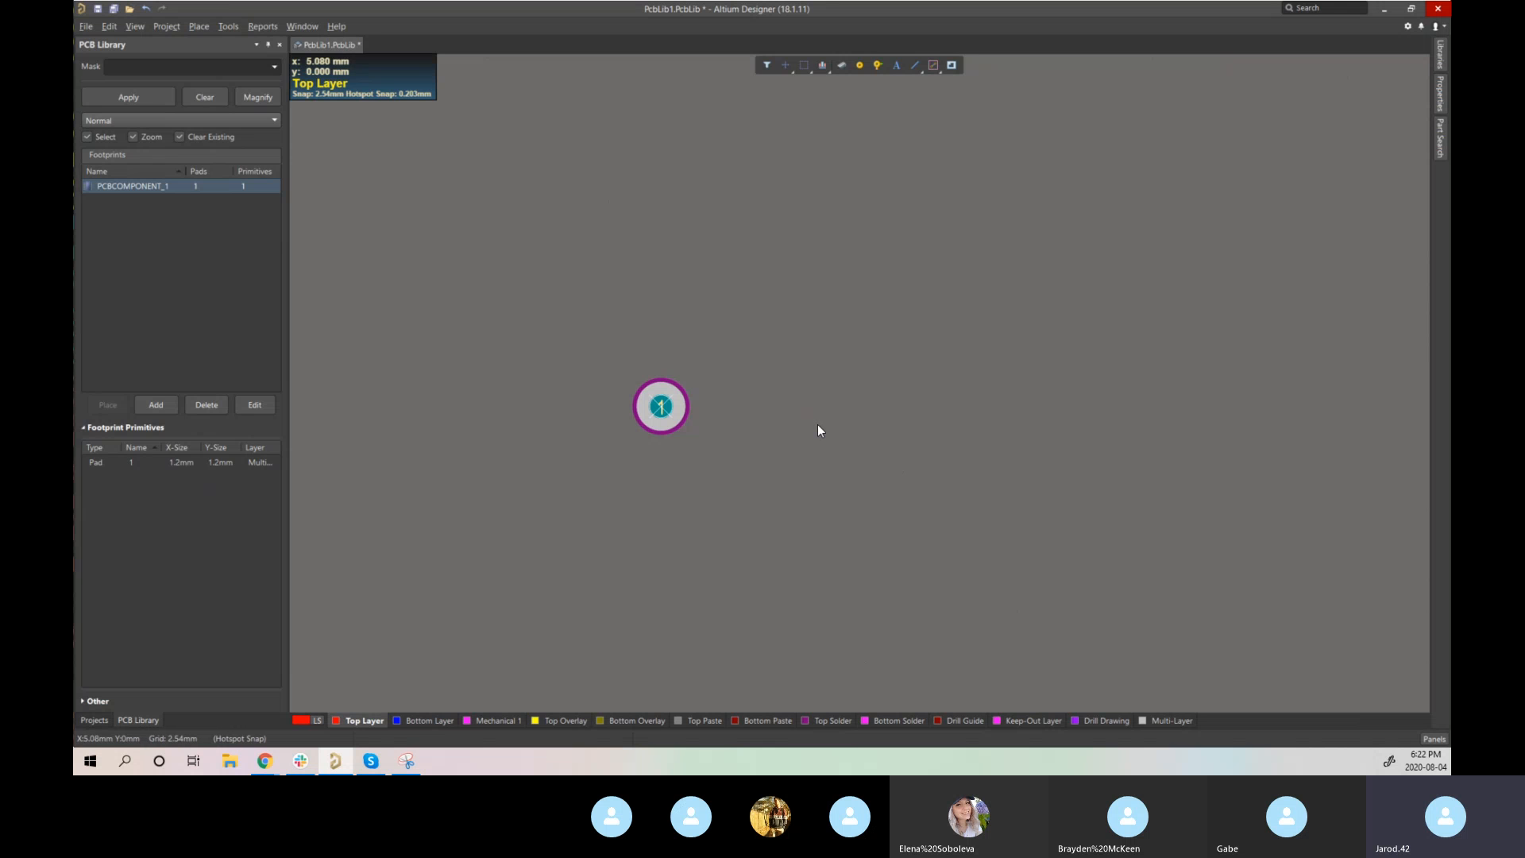
# - Place pads with designators 2, 3 and 4 in line with pad 1 at 2.54 mm spacing
pyautogui.press('p')
pyautogui.press('p')
pyautogui.press('Tab')
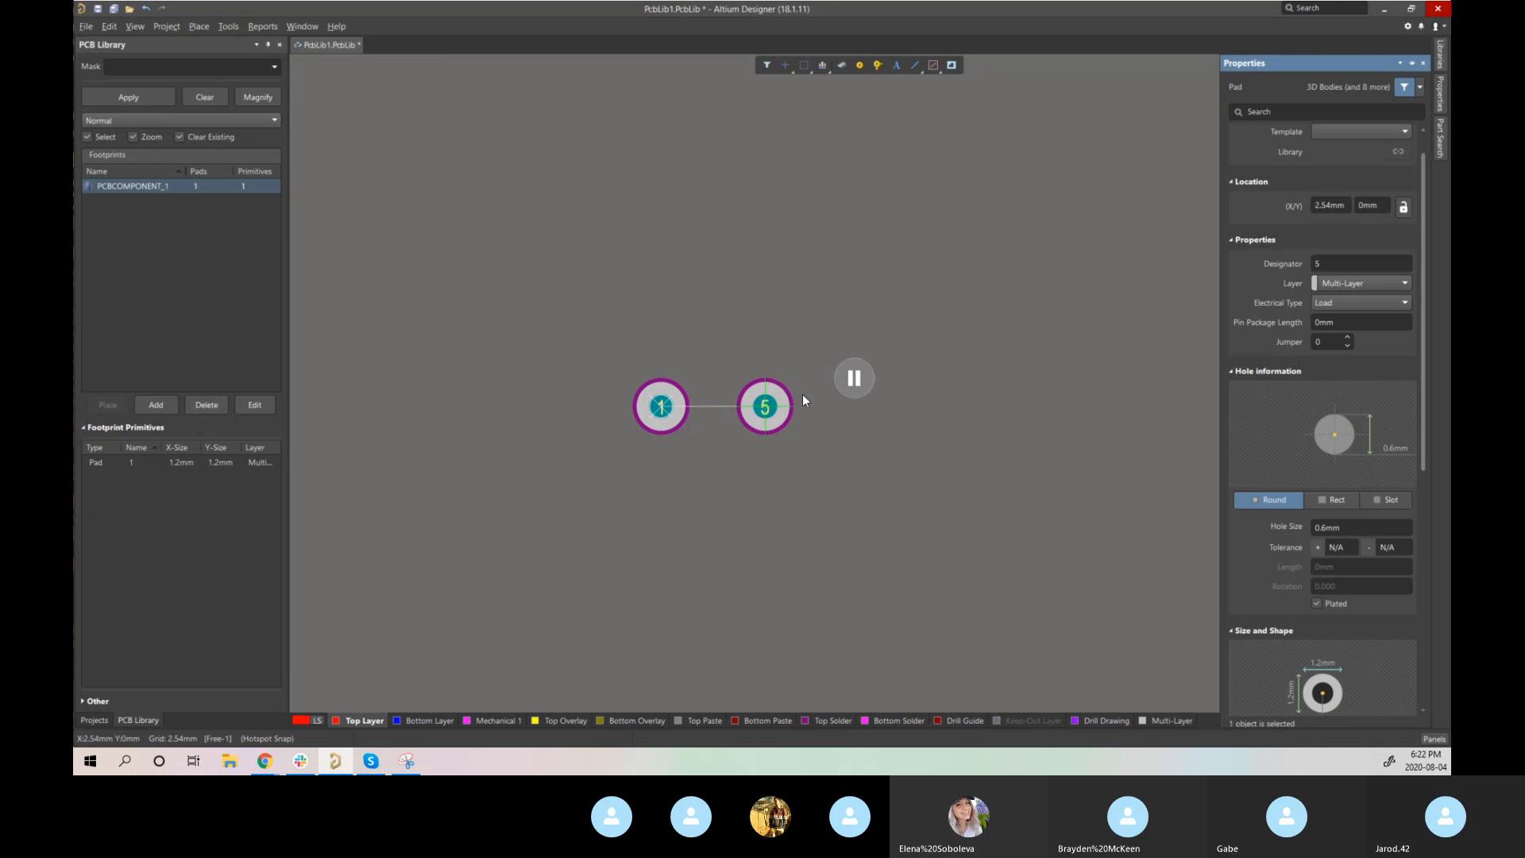
pyautogui.click(1338, 200)
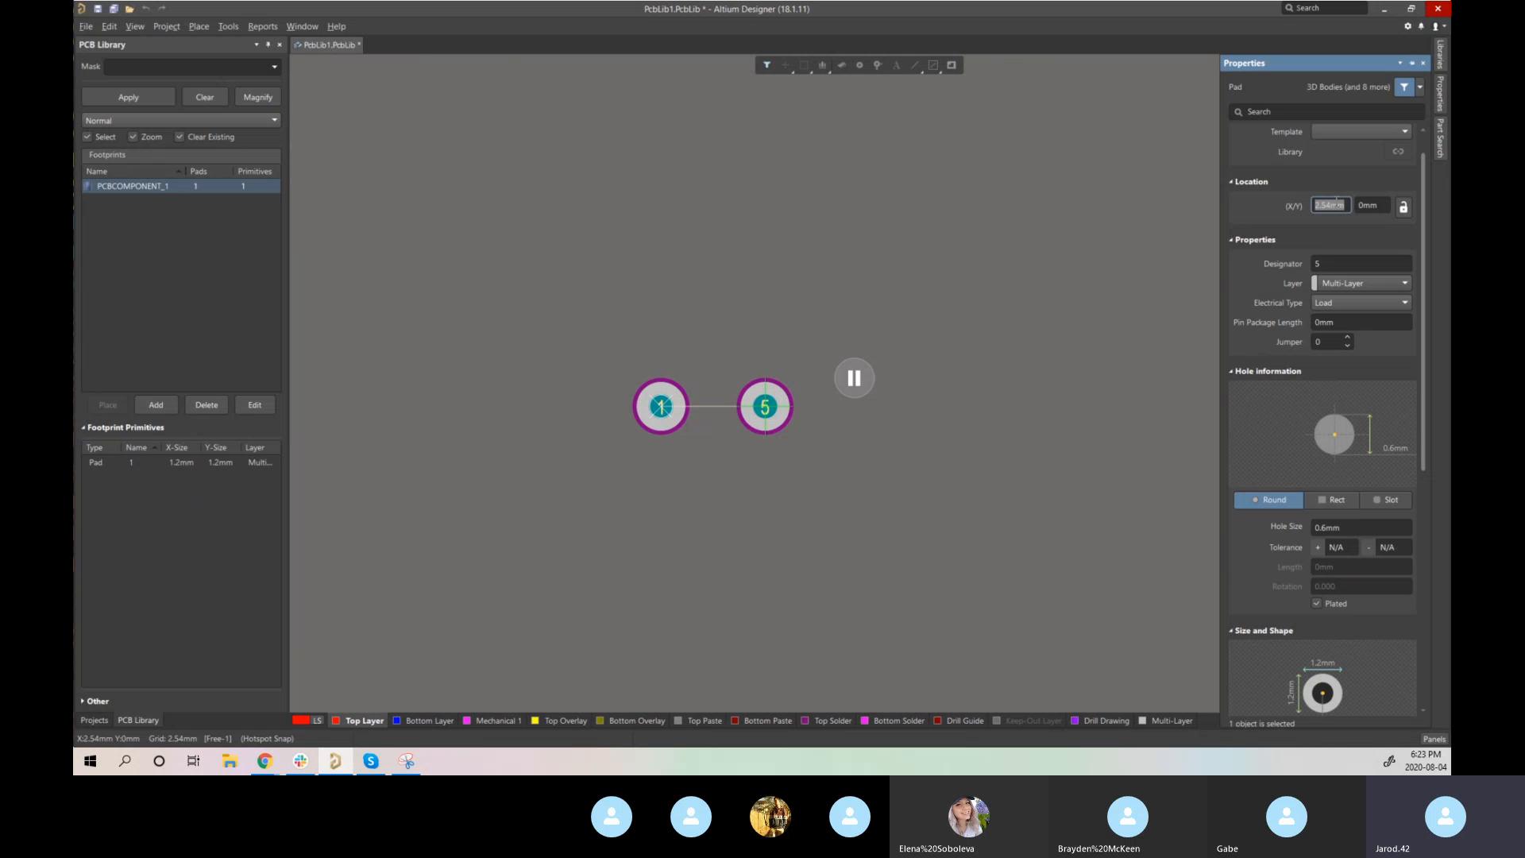
pyautogui.click(1334, 263)
pyautogui.press('Return')
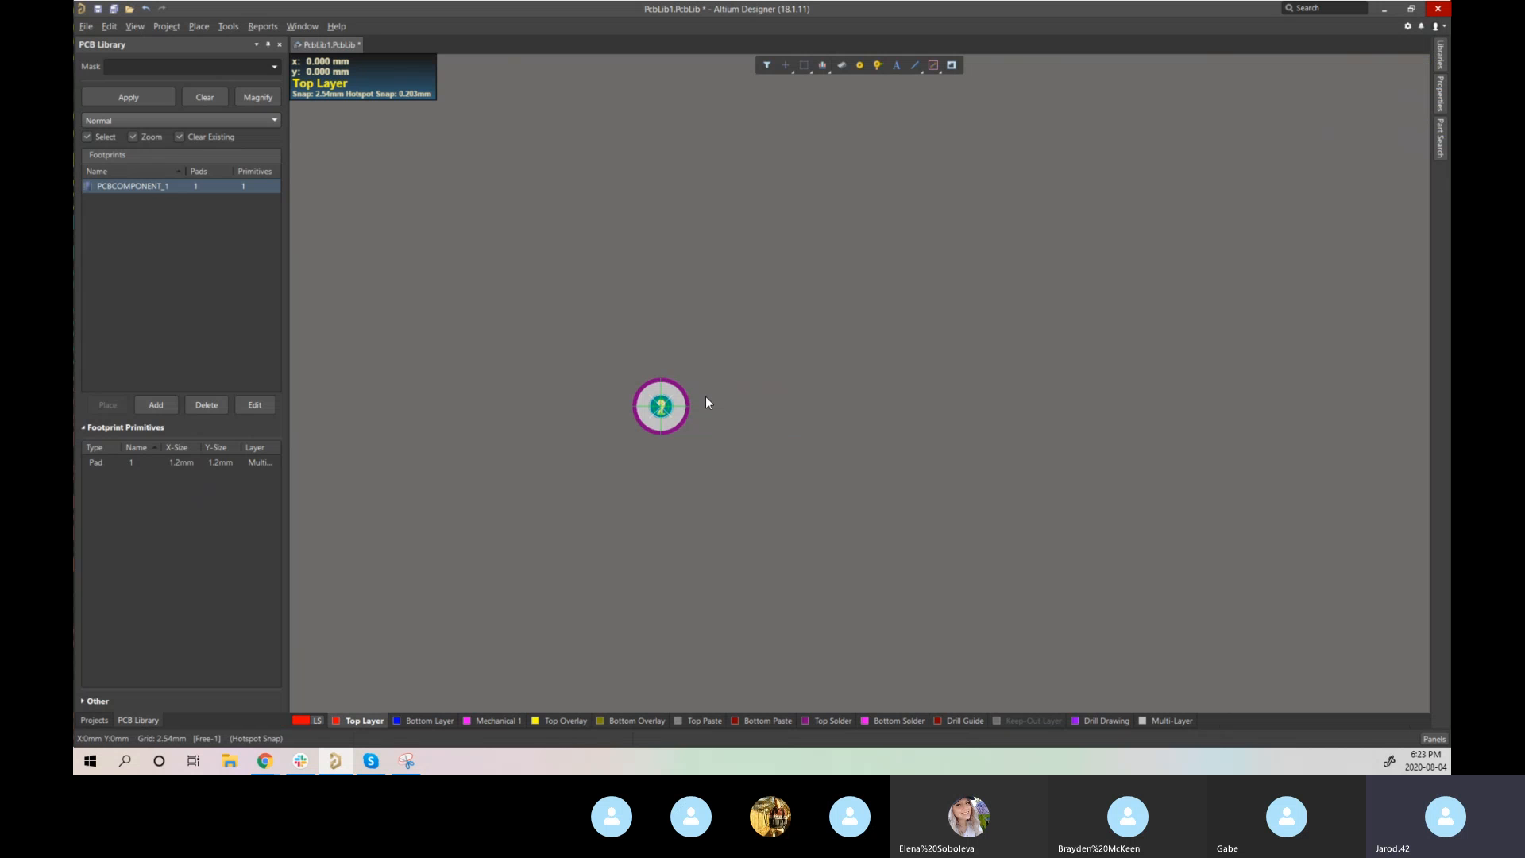
pyautogui.click(765, 407)
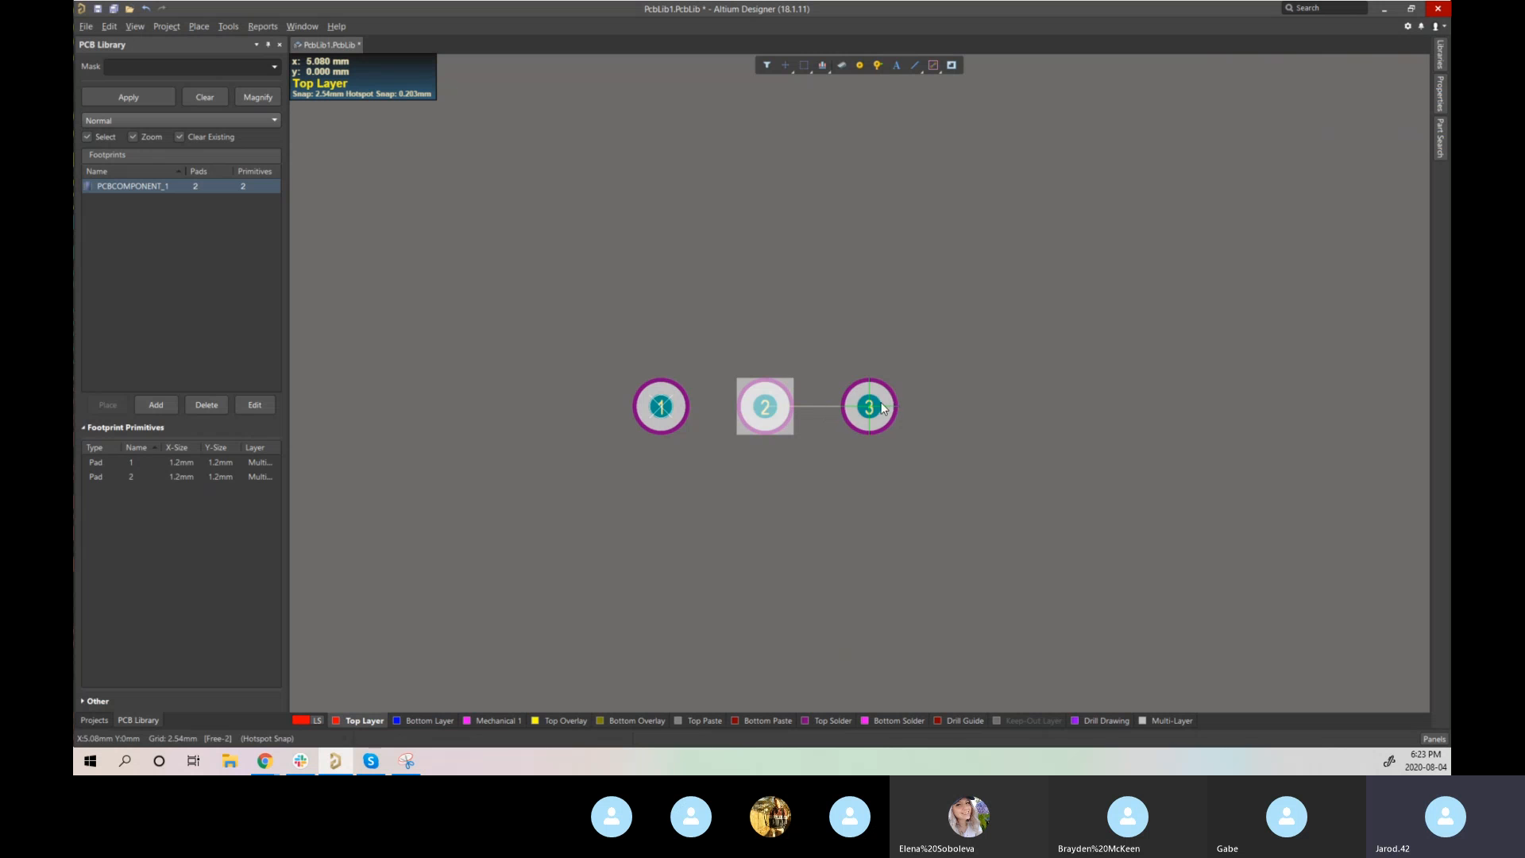
pyautogui.click(880, 407)
pyautogui.click(971, 405)
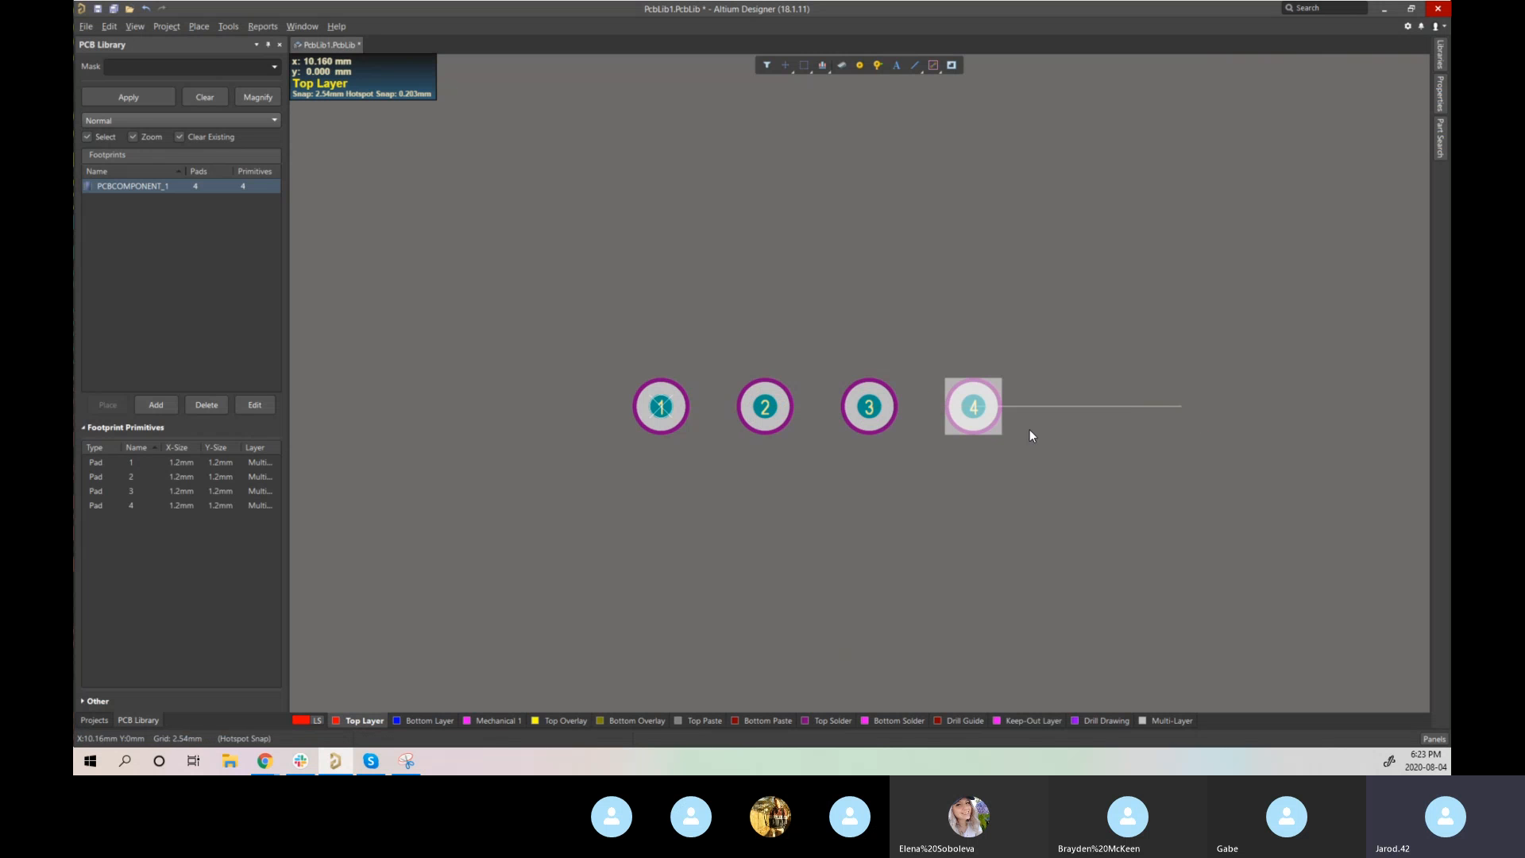
pyautogui.press('Escape')
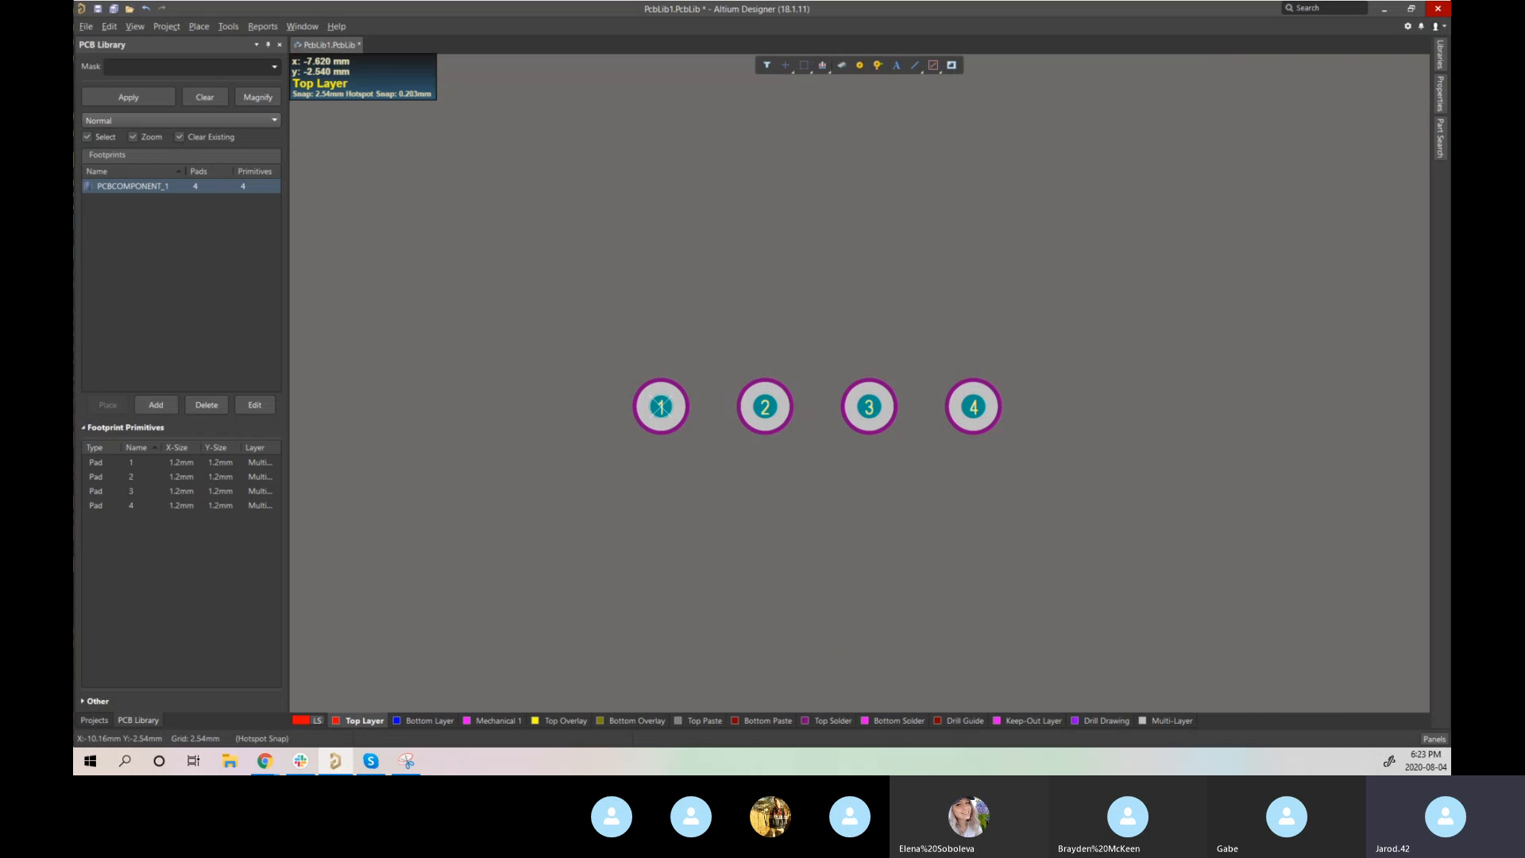
# - Switch to the Molex datasheet in Chrome and look over the connector views and dimension table
pyautogui.moveTo(74, 143); pyautogui.dragTo(402, 2)
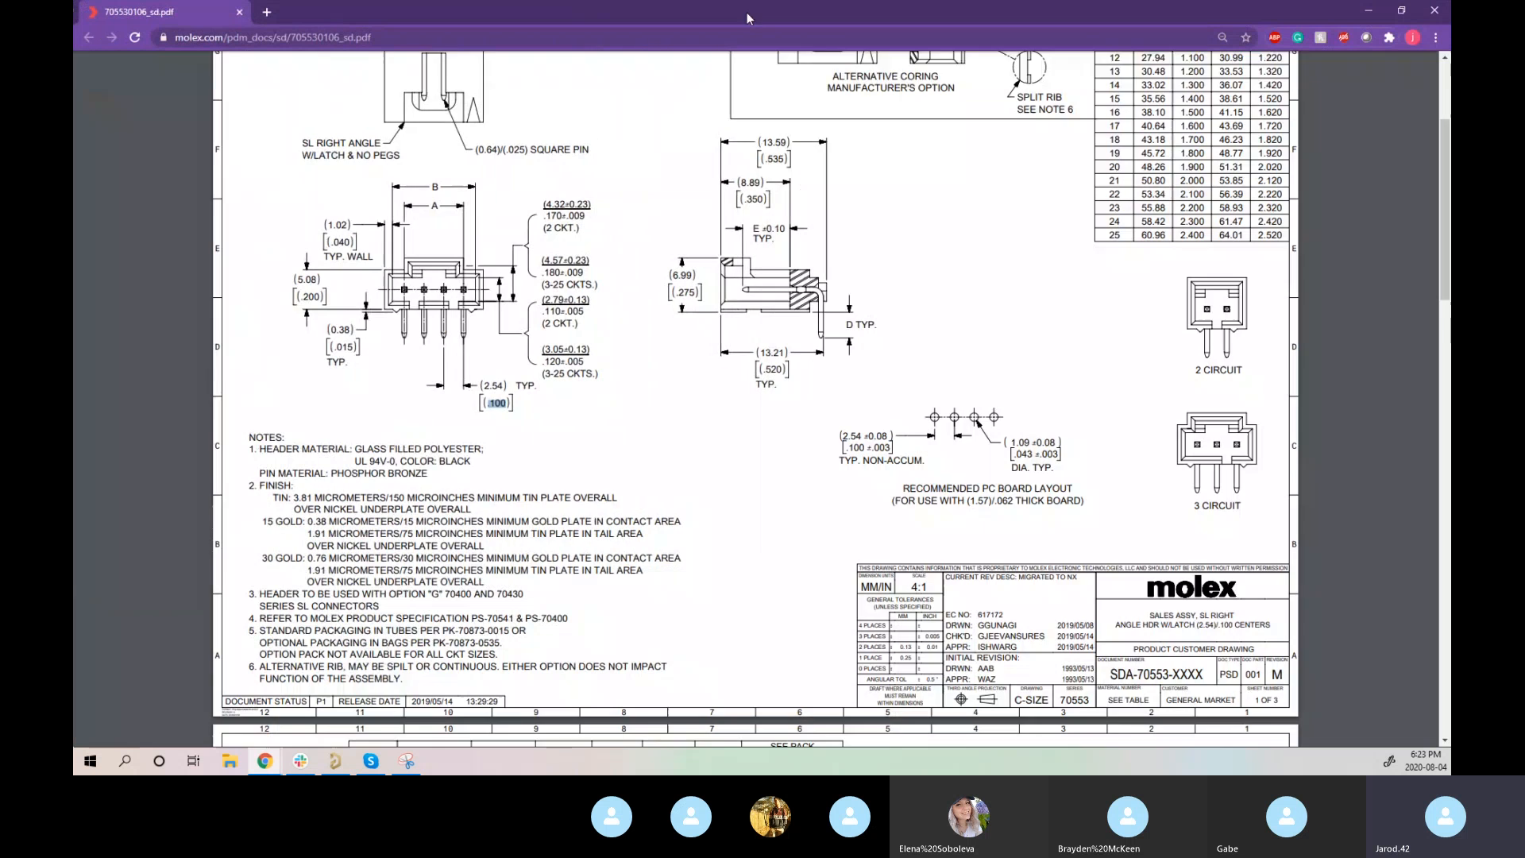
pyautogui.scroll(3, 569, 427)
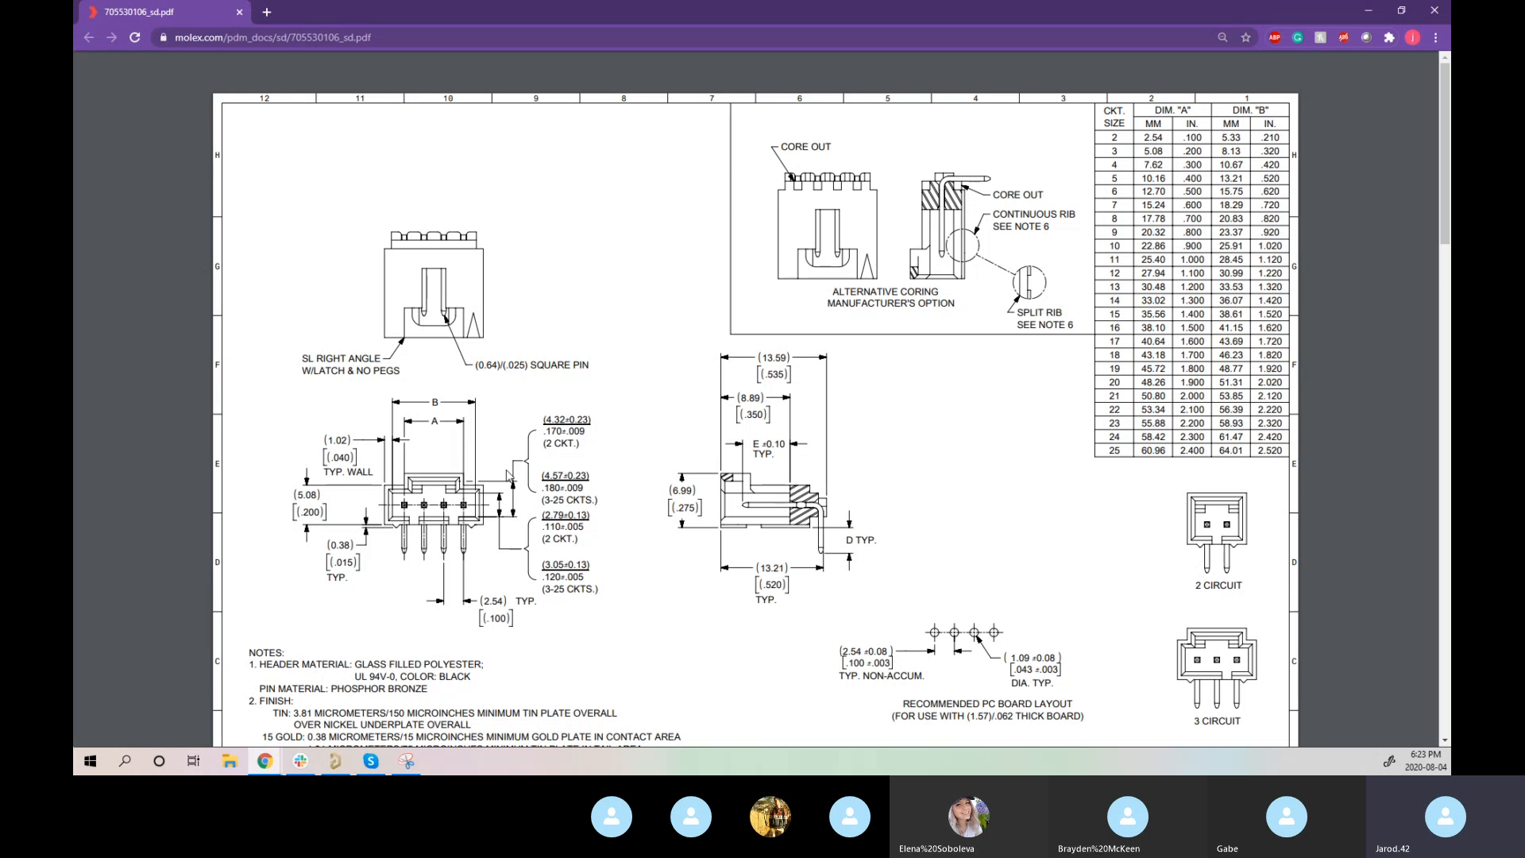
pyautogui.scroll(-3, 635, 486)
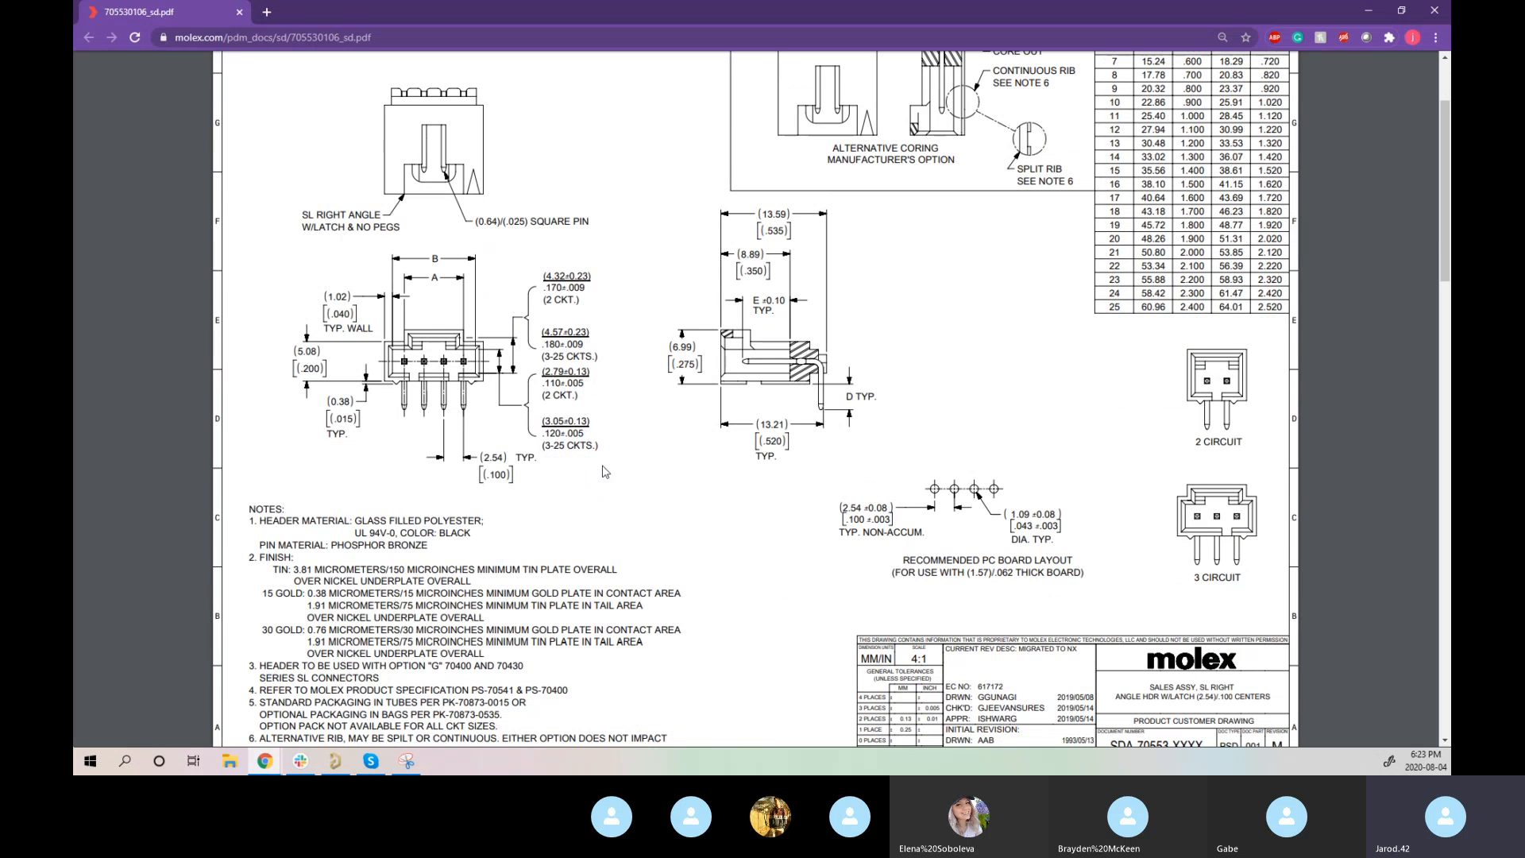
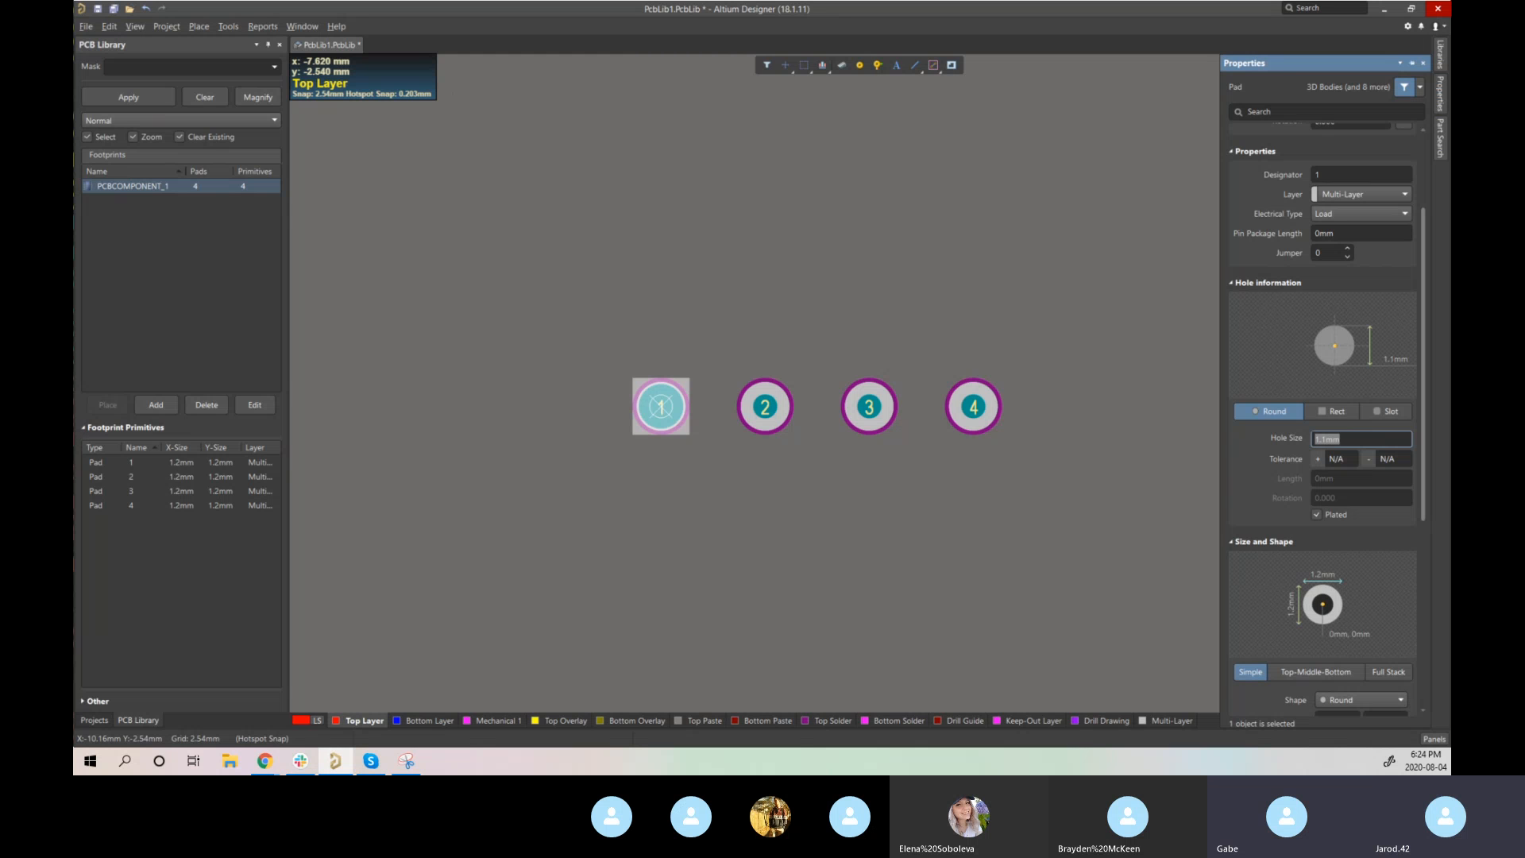
# - Return to the Molex datasheet and examine the square pin size and the connector's dimensioned views
pyautogui.hotkey('alt', 'Tab')
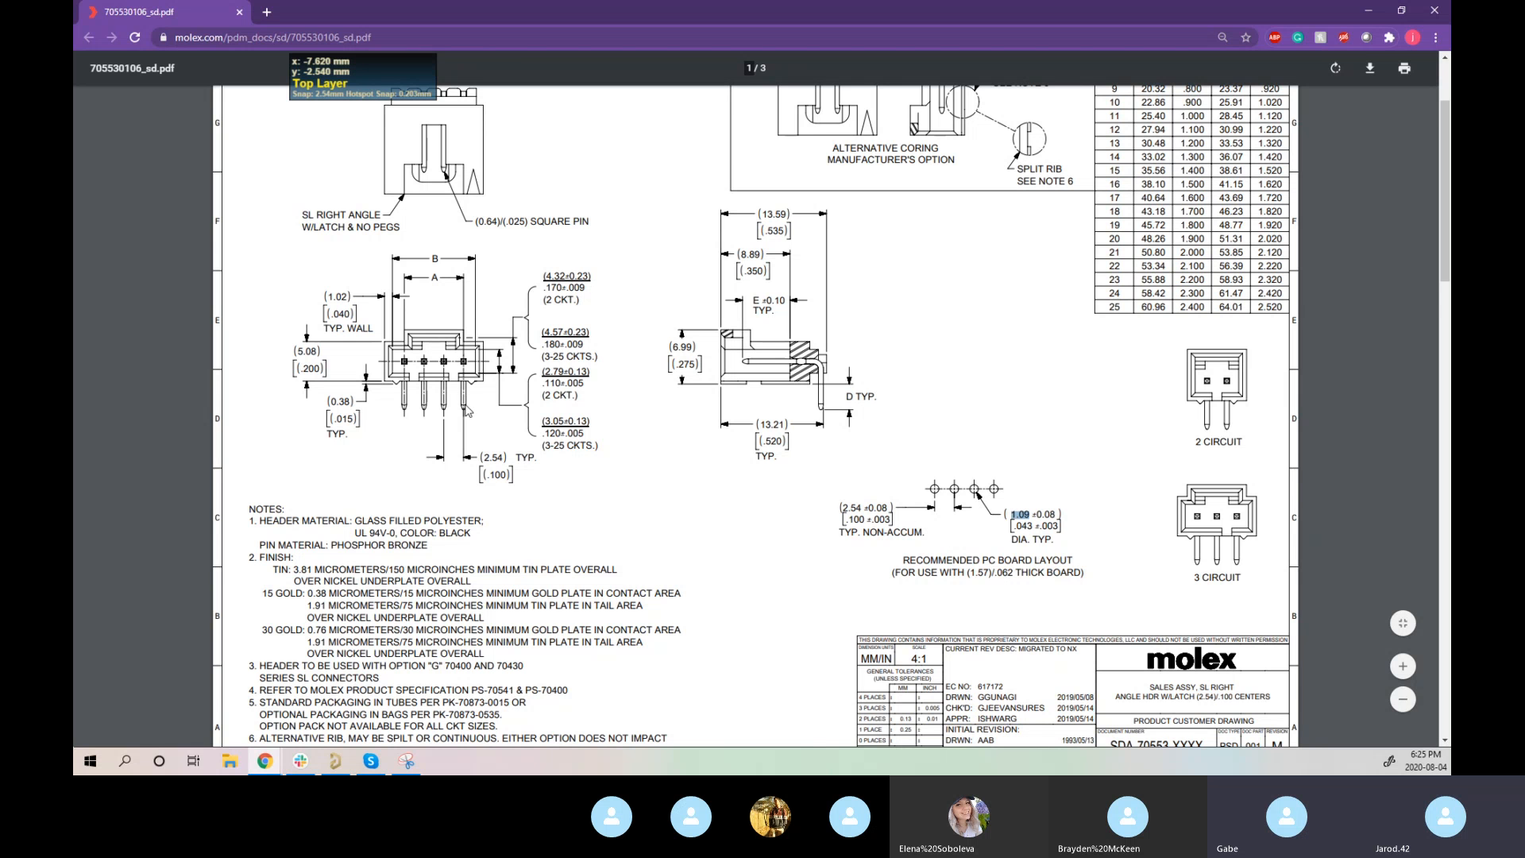
pyautogui.scroll(1, 411, 393)
pyautogui.scroll(-2, 410, 393)
pyautogui.scroll(1, 410, 393)
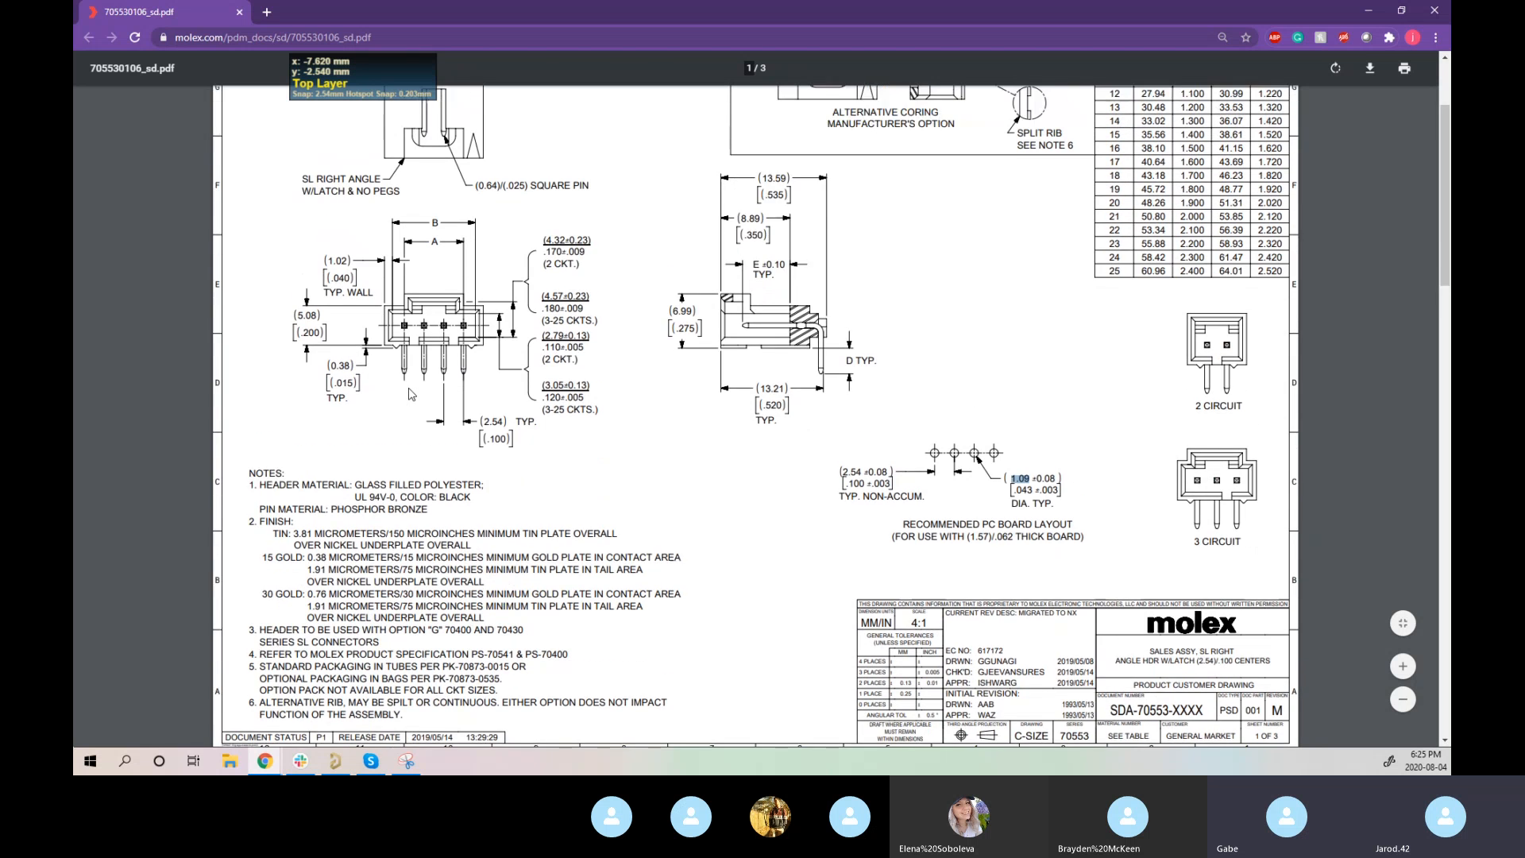
pyautogui.moveTo(476, 223); pyautogui.dragTo(499, 226)
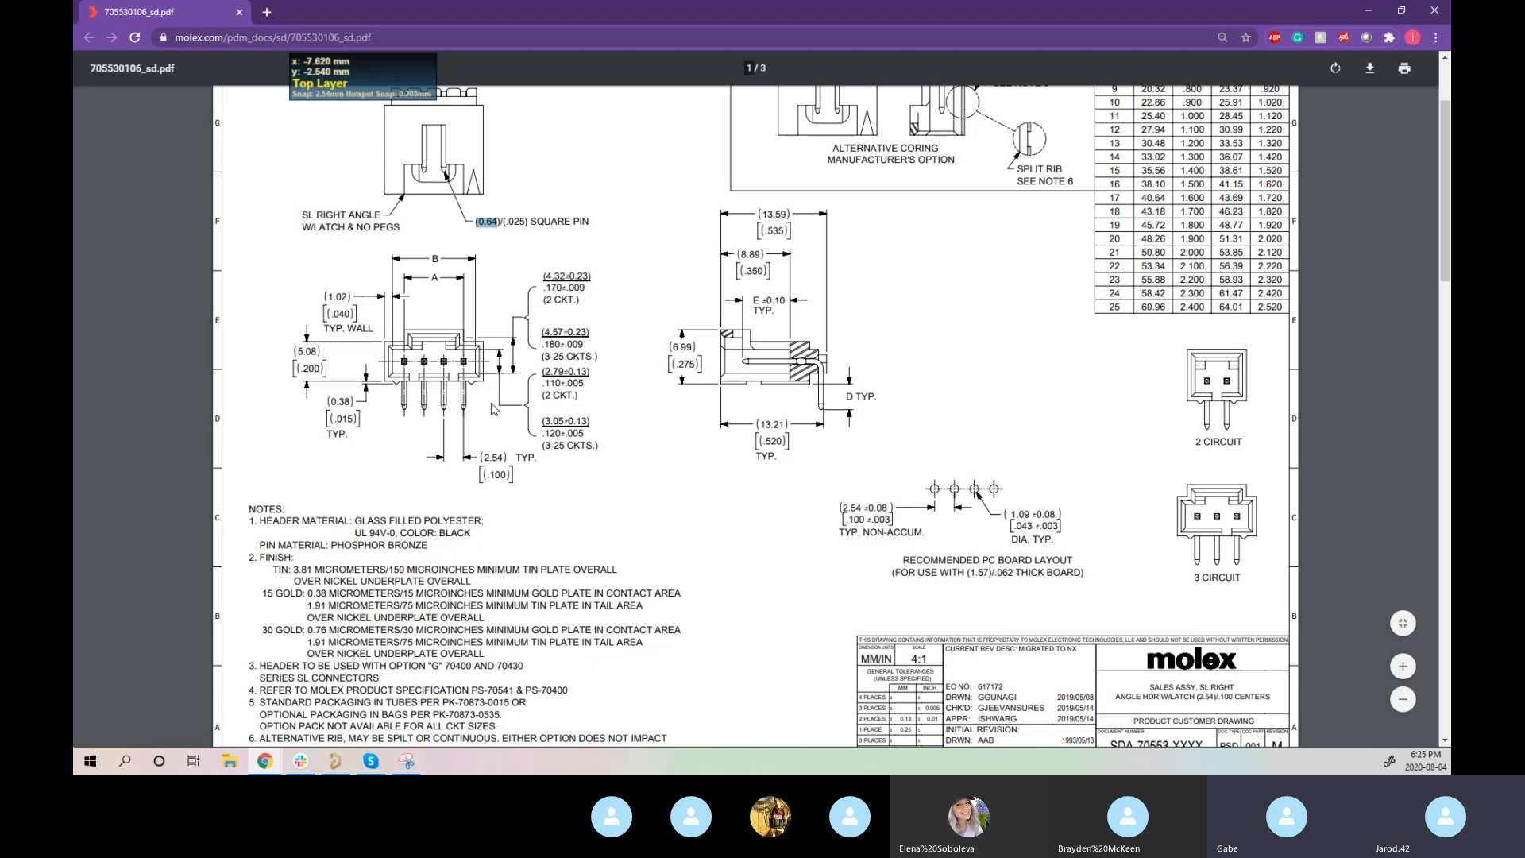
pyautogui.scroll(-1, 555, 331)
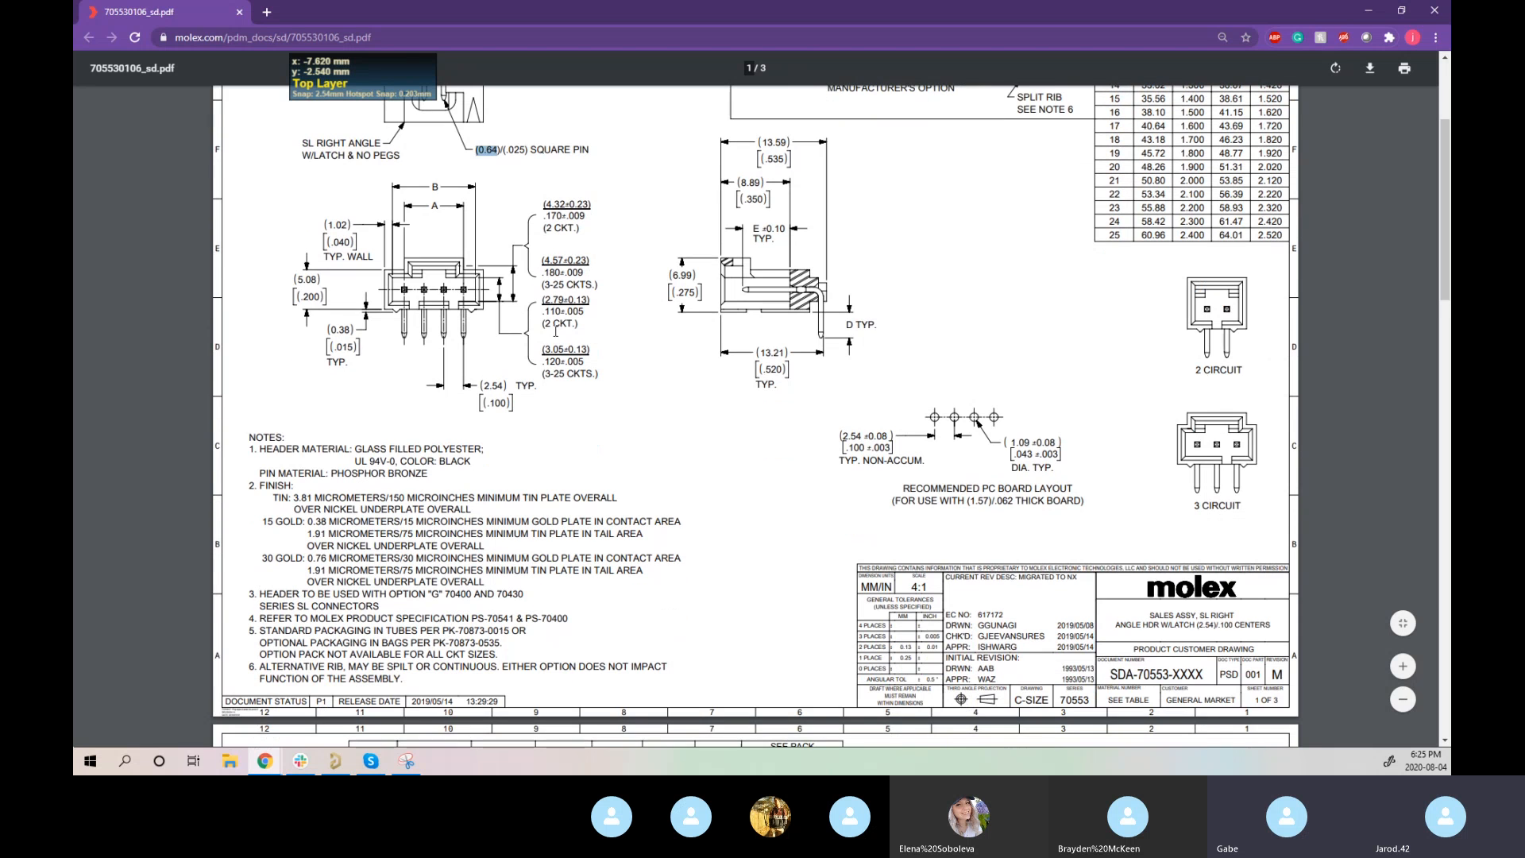
pyautogui.scroll(1, 555, 331)
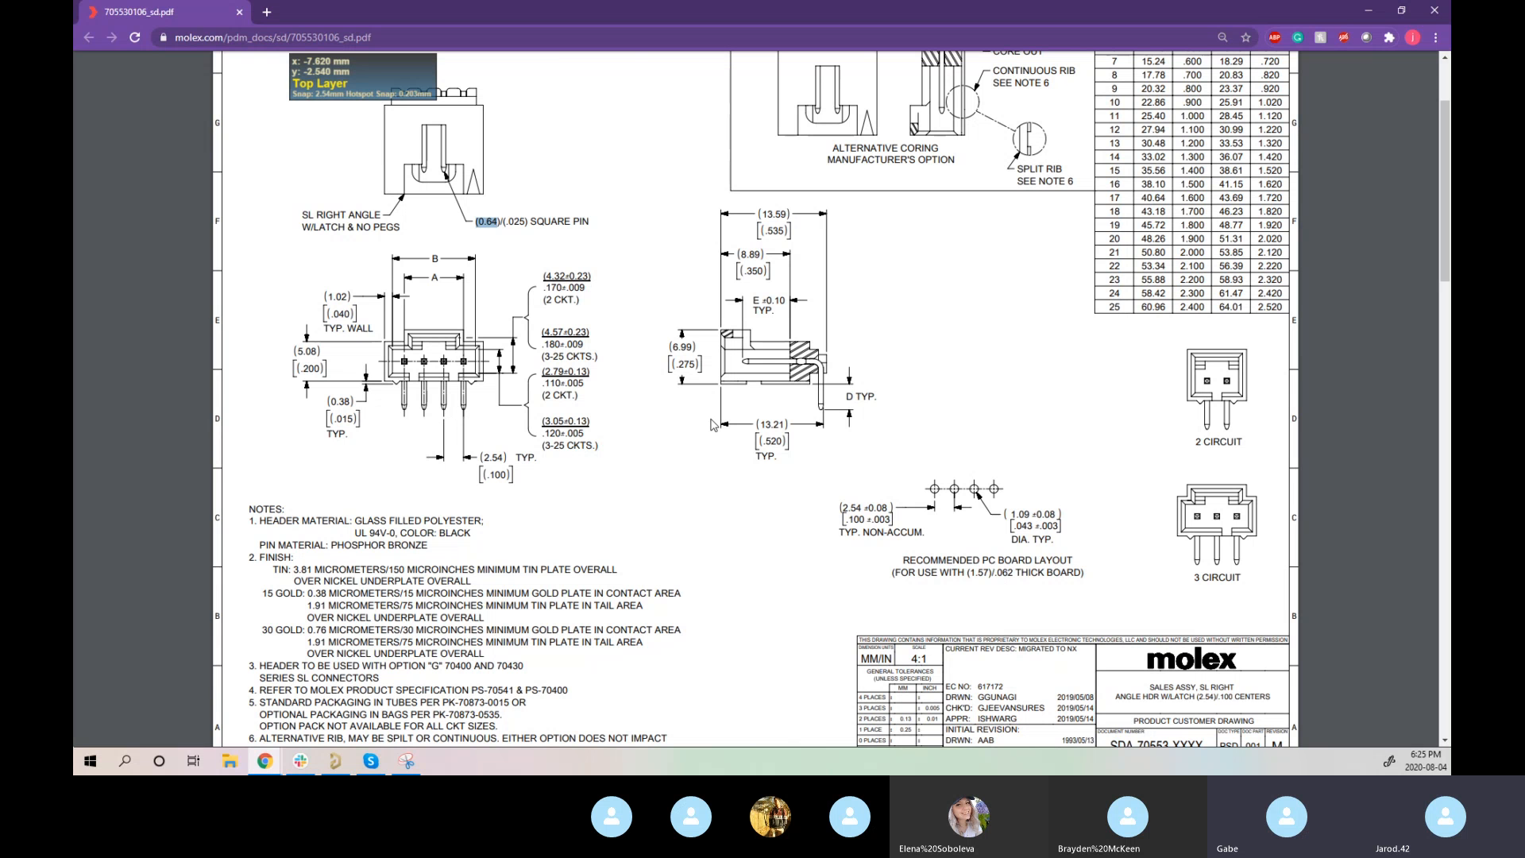
pyautogui.scroll(1, 733, 380)
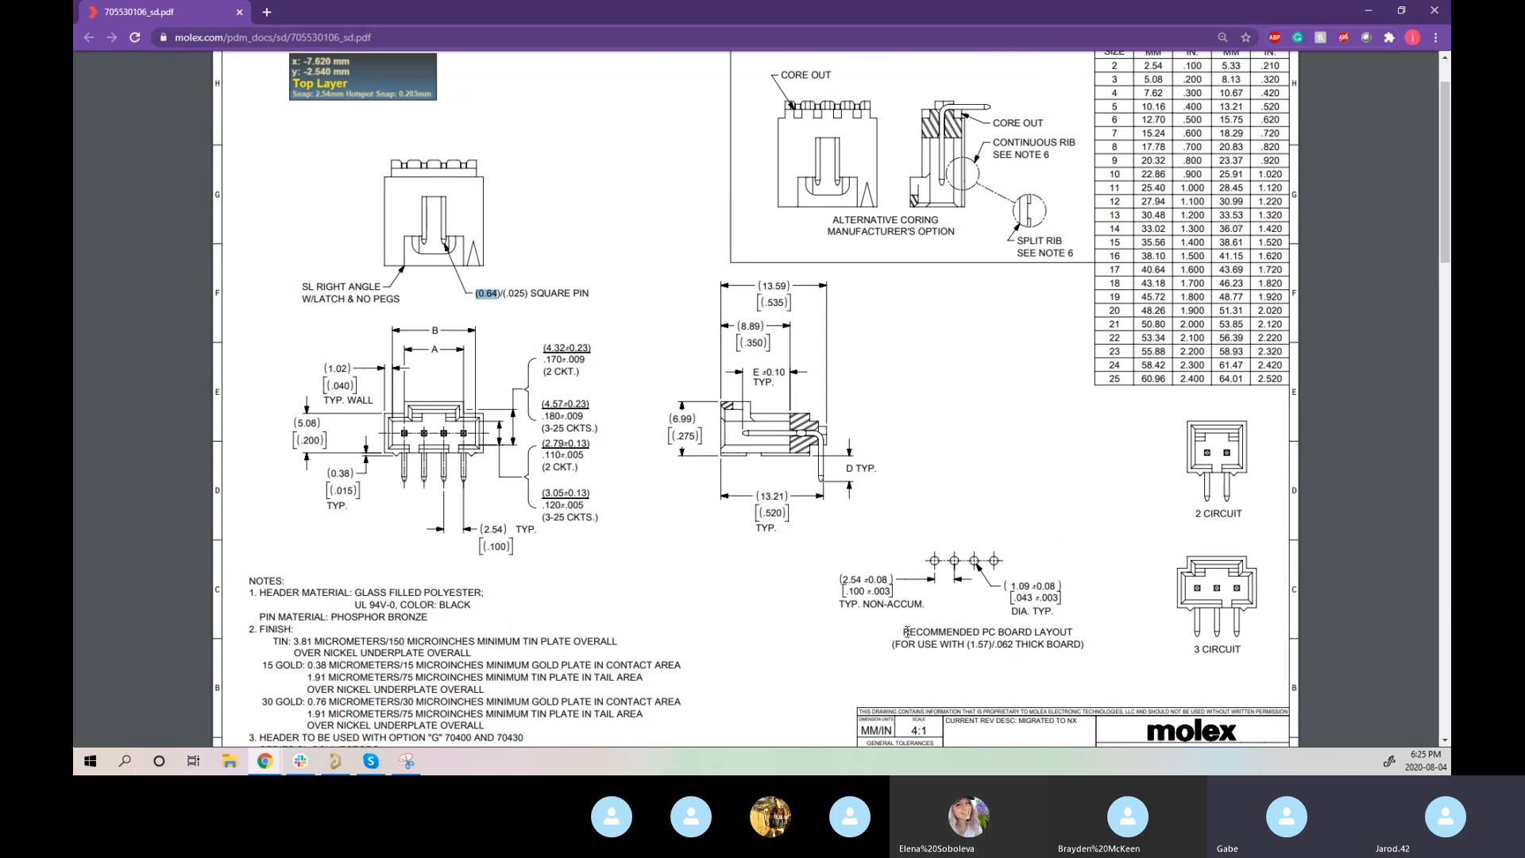
# - Check the hole diameter in the datasheet's recommended PC board layout and switch back to Altium Designer
pyautogui.moveTo(906, 632); pyautogui.dragTo(1025, 633)
pyautogui.click(1032, 638)
pyautogui.moveTo(1012, 588); pyautogui.dragTo(1012, 587)
pyautogui.doubleClick(1031, 585)
pyautogui.doubleClick(788, 24)
pyautogui.moveTo(788, 27); pyautogui.dragTo(77, 142)
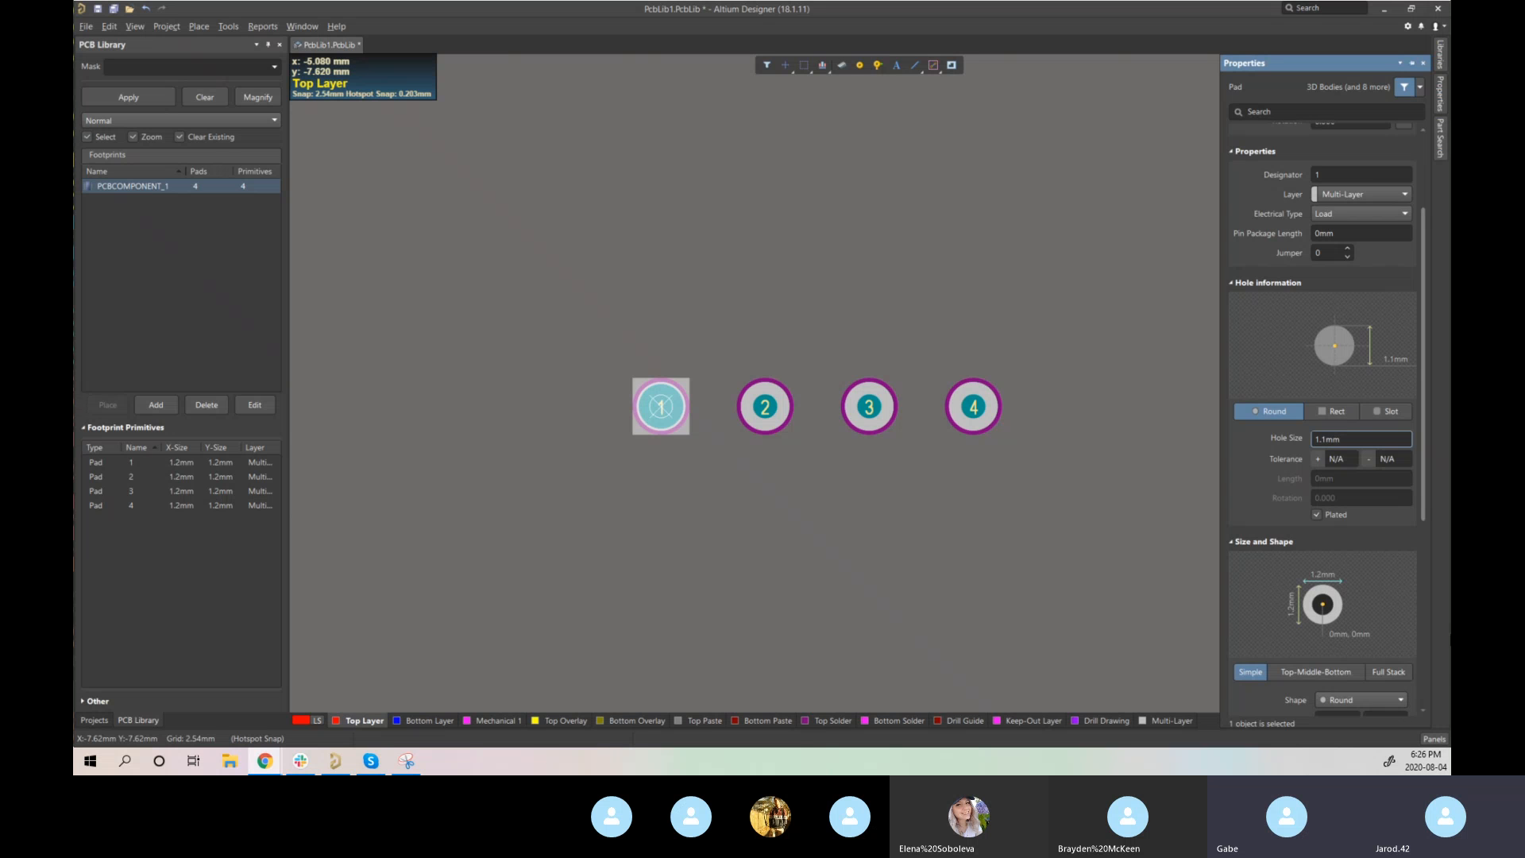
# - Enter 1.09 mm as pad 1's hole size
pyautogui.scroll(-1, 1290, 454)
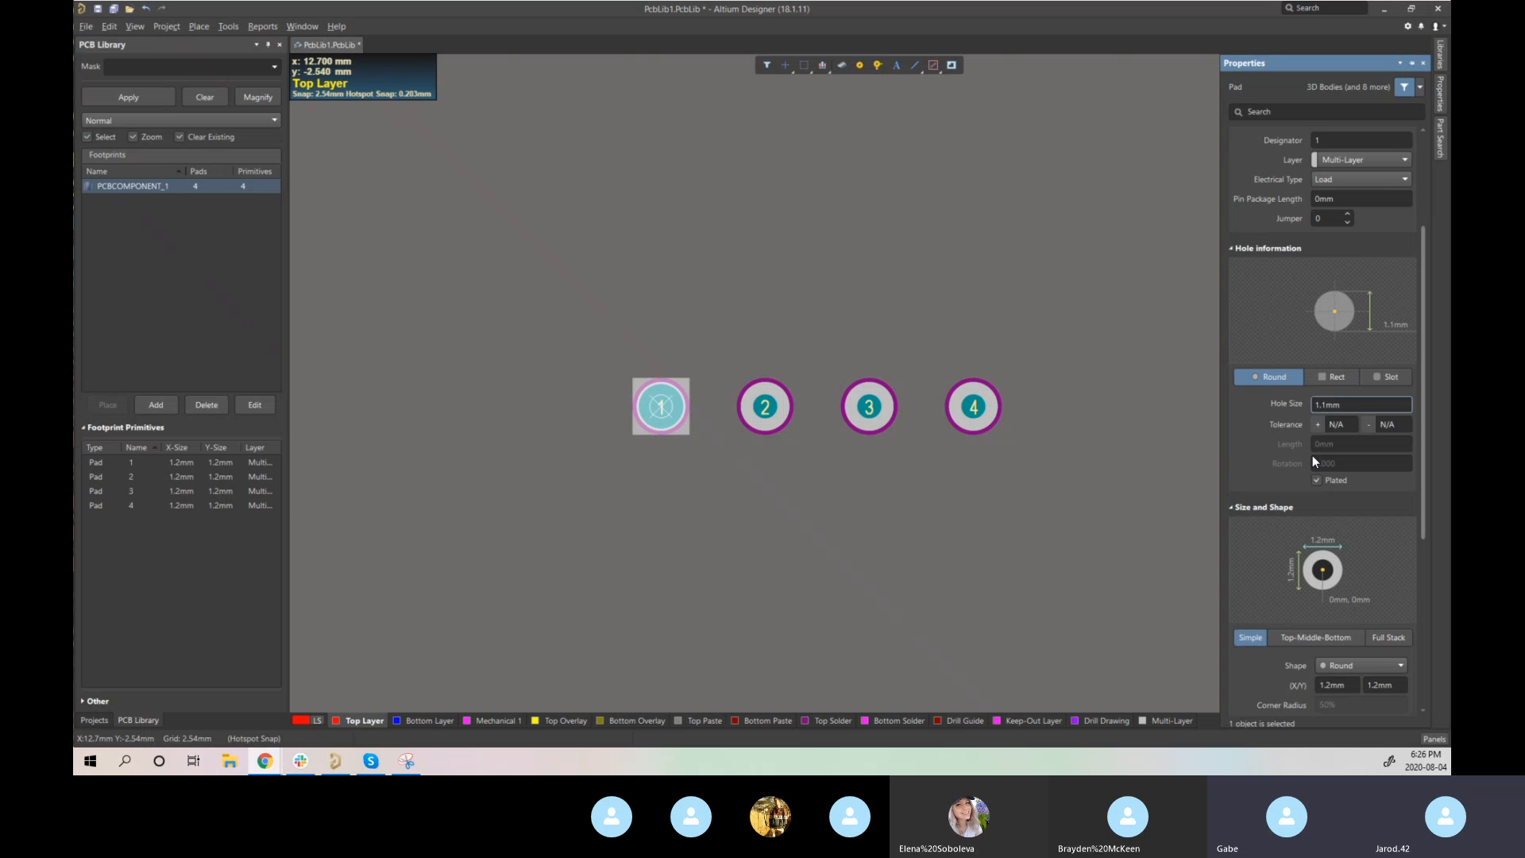
pyautogui.click(1326, 403)
pyautogui.moveTo(1341, 405); pyautogui.dragTo(1323, 407)
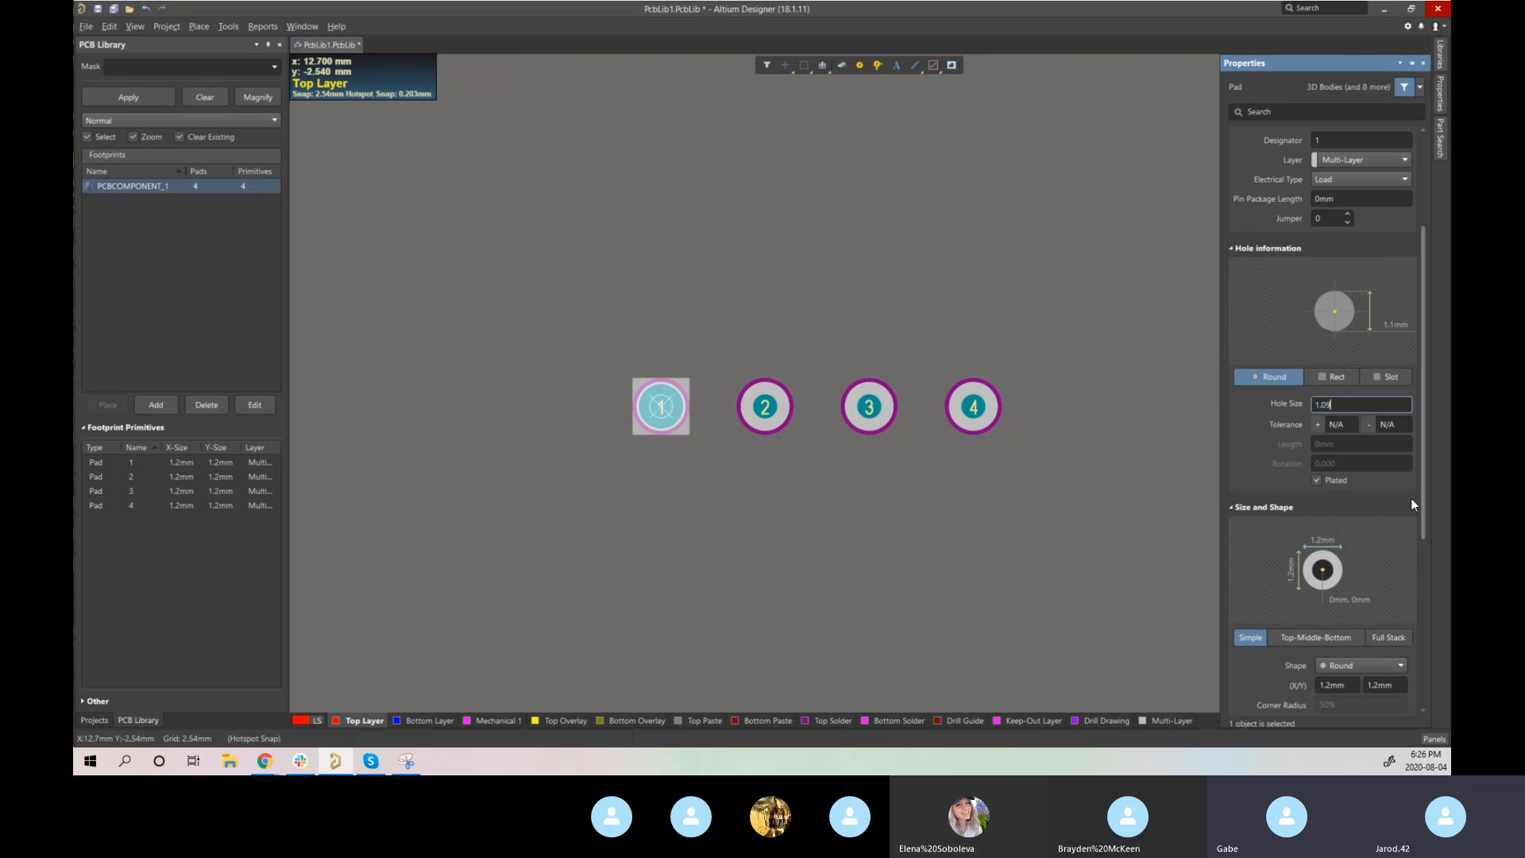
pyautogui.scroll(-1, 1368, 516)
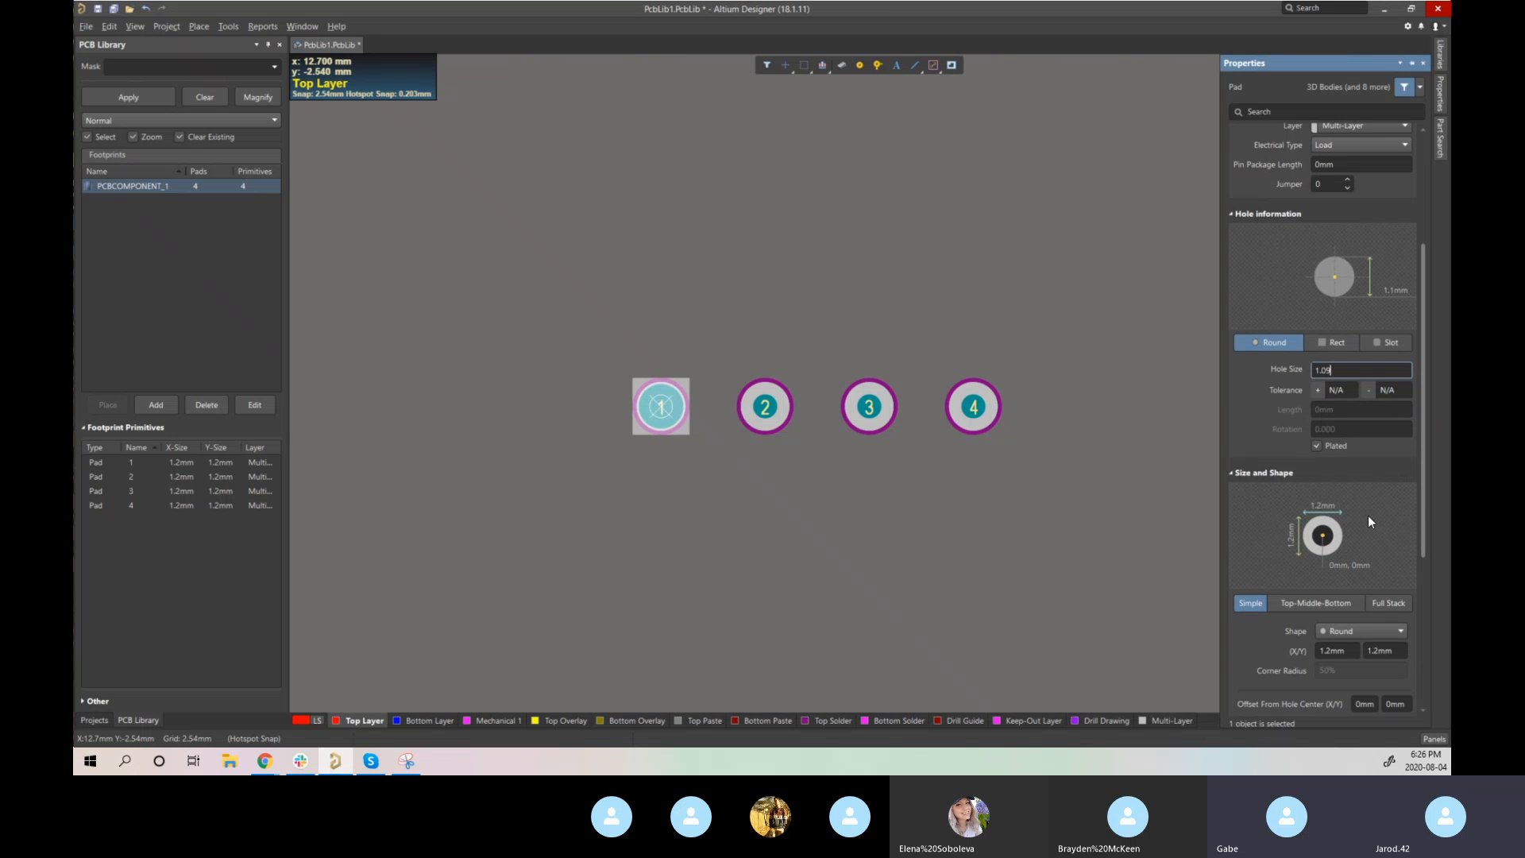
pyautogui.click(1348, 651)
# - Set pad 1's hole size to 1.1 mm and its X and Y size to 1.3 mm
pyautogui.doubleClick(1331, 370)
pyautogui.write('1.1mm')
pyautogui.press('Return')
pyautogui.doubleClick(1350, 650)
pyautogui.write('1.3')
pyautogui.press('Tab')
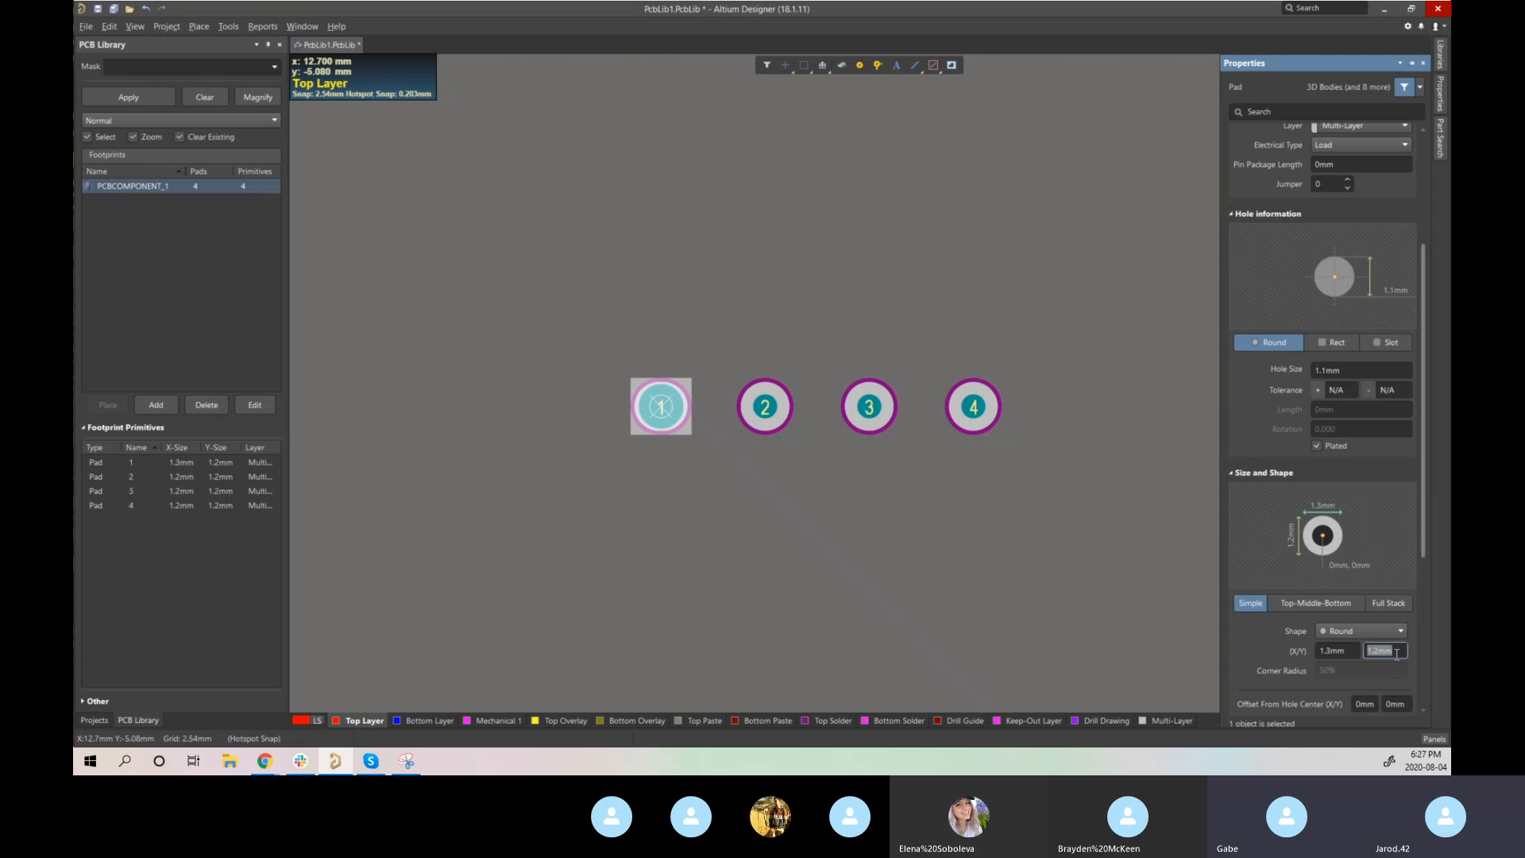
pyautogui.write('1.3')
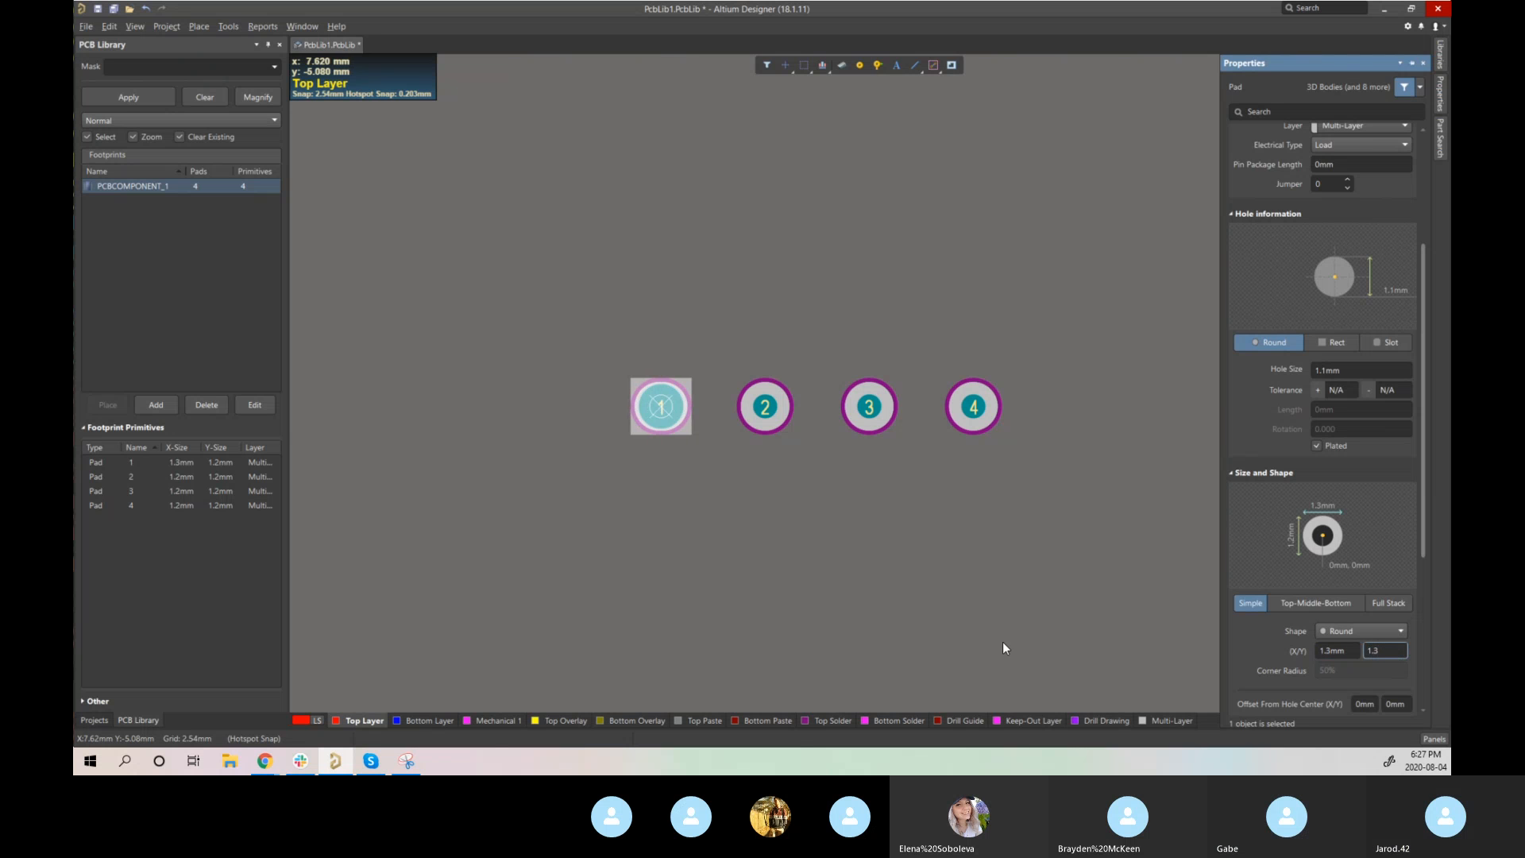
pyautogui.click(1003, 641)
# - View the footprint in 3D and inspect pad 1's hole and copper ring up close
pyautogui.press('3')
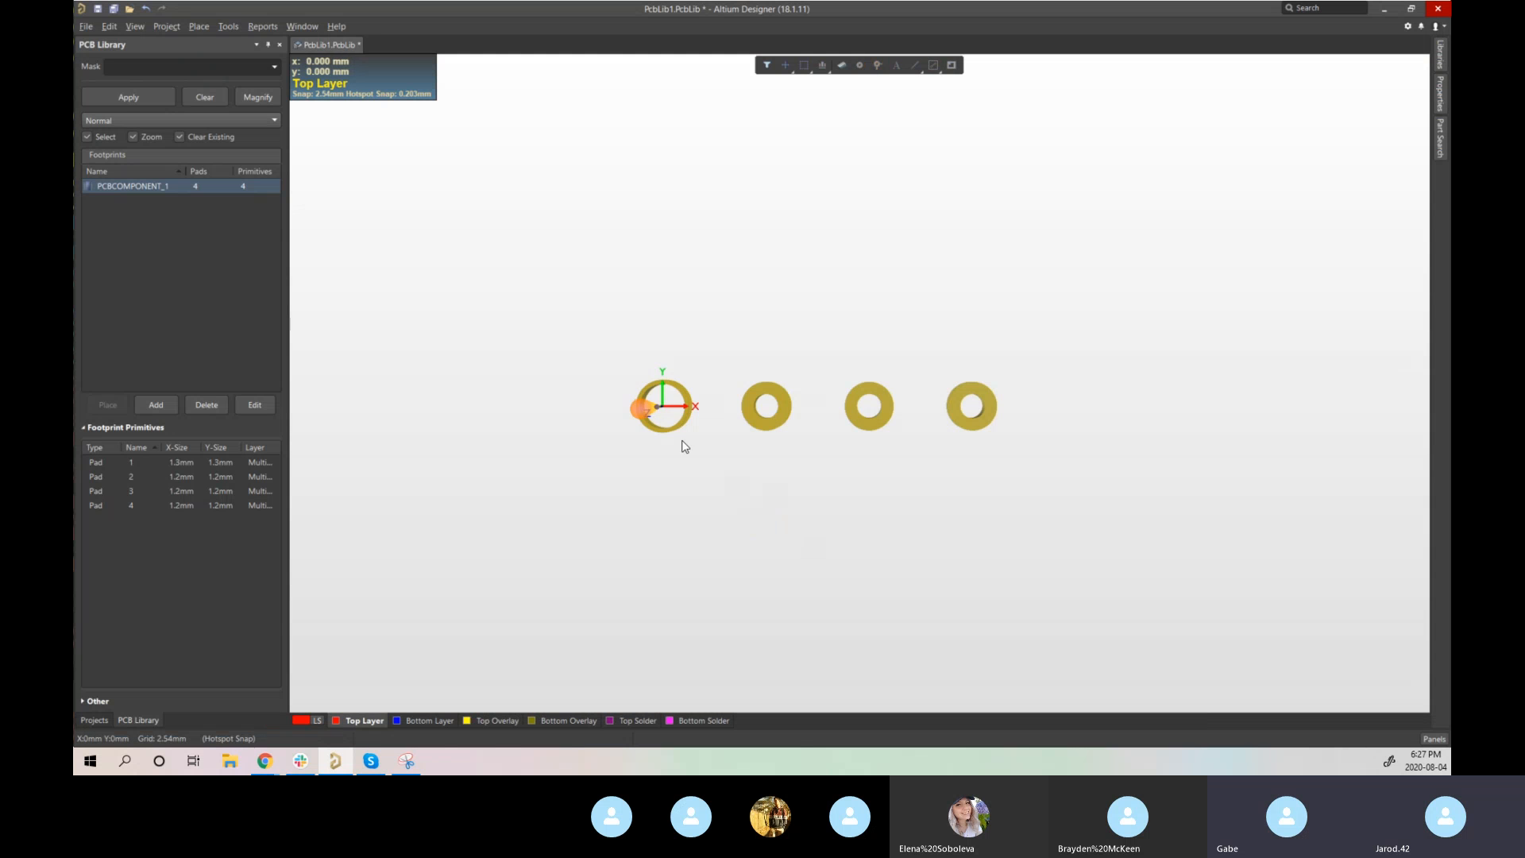
pyautogui.scroll(2, 712, 402)
pyautogui.keyDown('ctrl'); pyautogui.scroll(5, 659, 459); pyautogui.keyUp('ctrl')
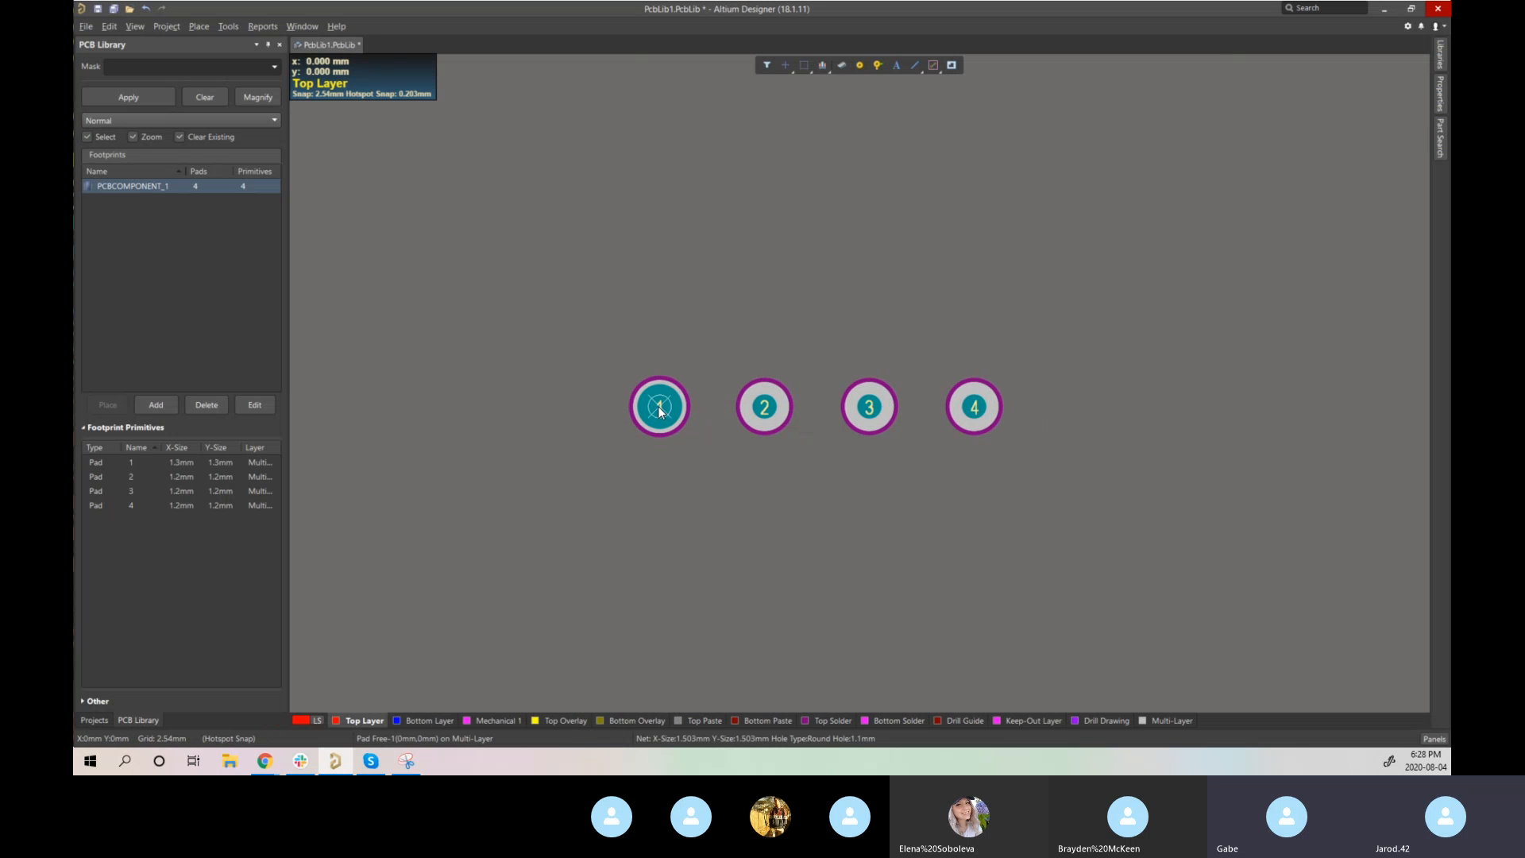
# - Set pad 1's X and Y size to 1.5 mm
pyautogui.doubleClick(658, 406)
pyautogui.scroll(-1, 1355, 531)
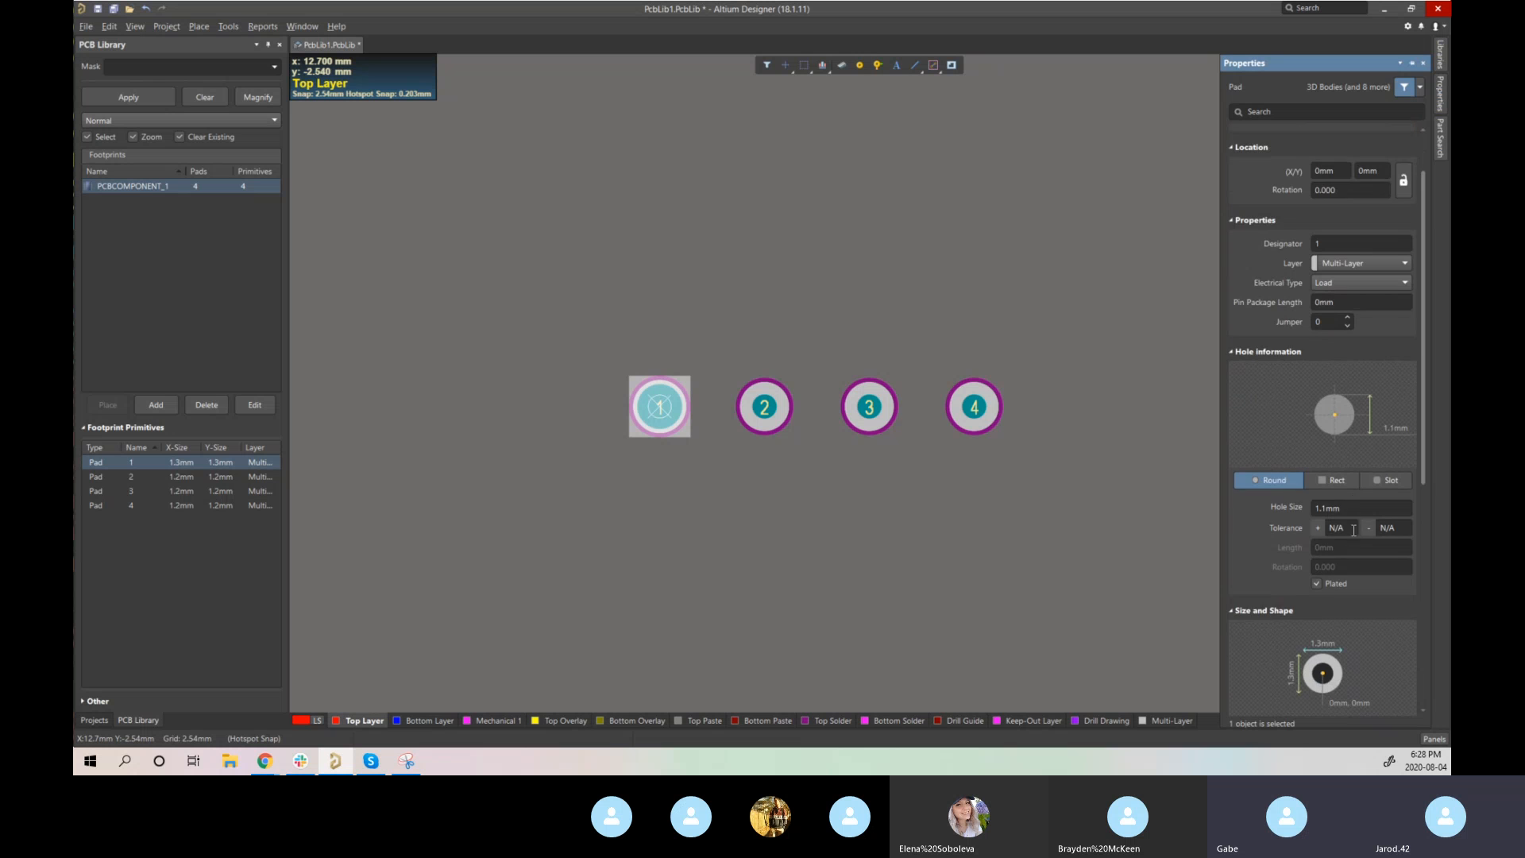
pyautogui.scroll(-2, 1335, 509)
pyautogui.scroll(-3, 1354, 335)
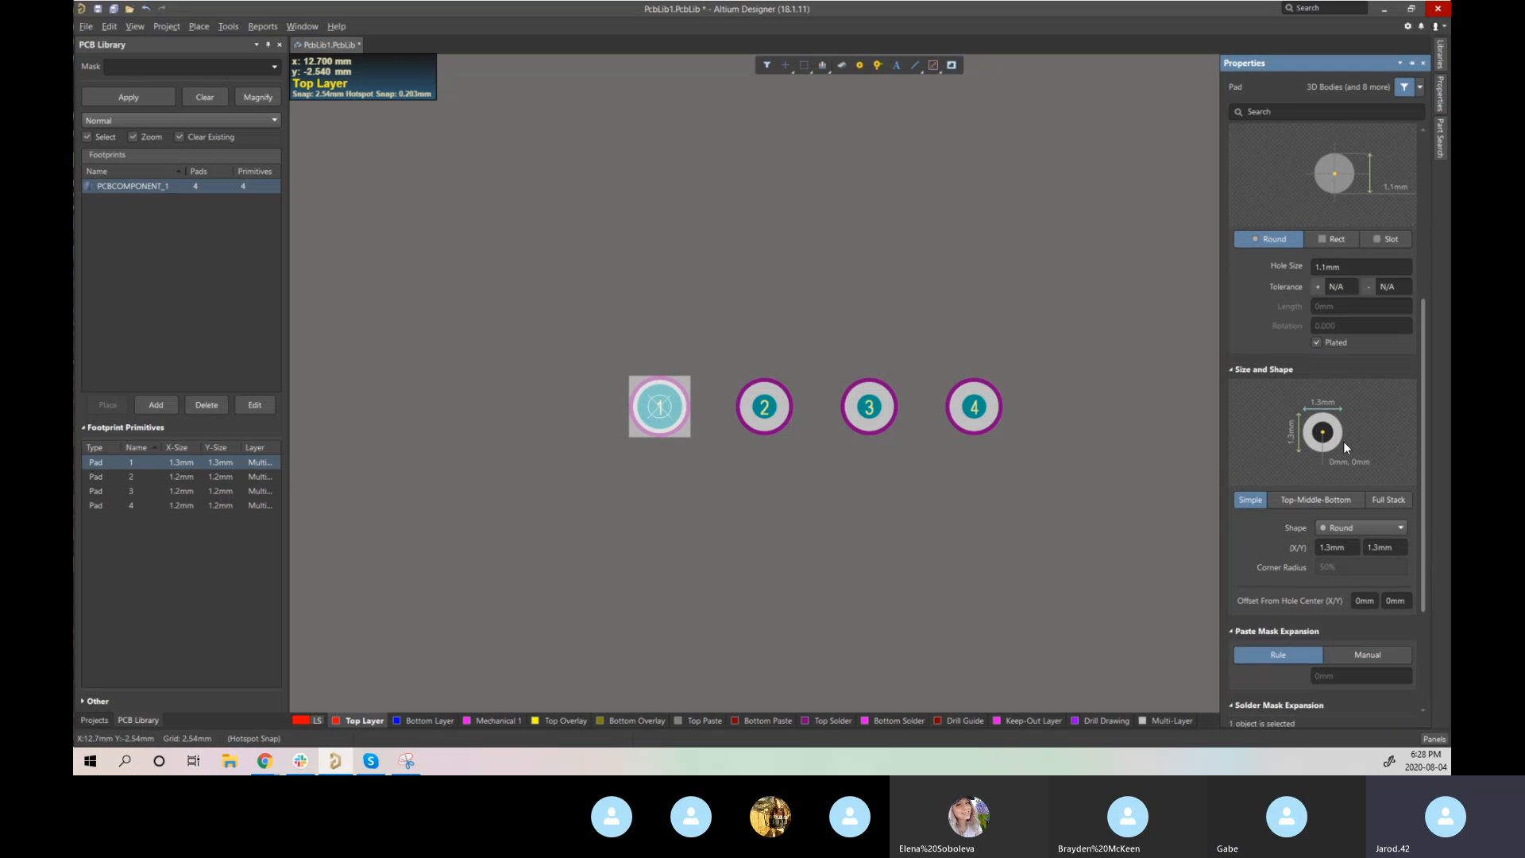
pyautogui.click(1349, 549)
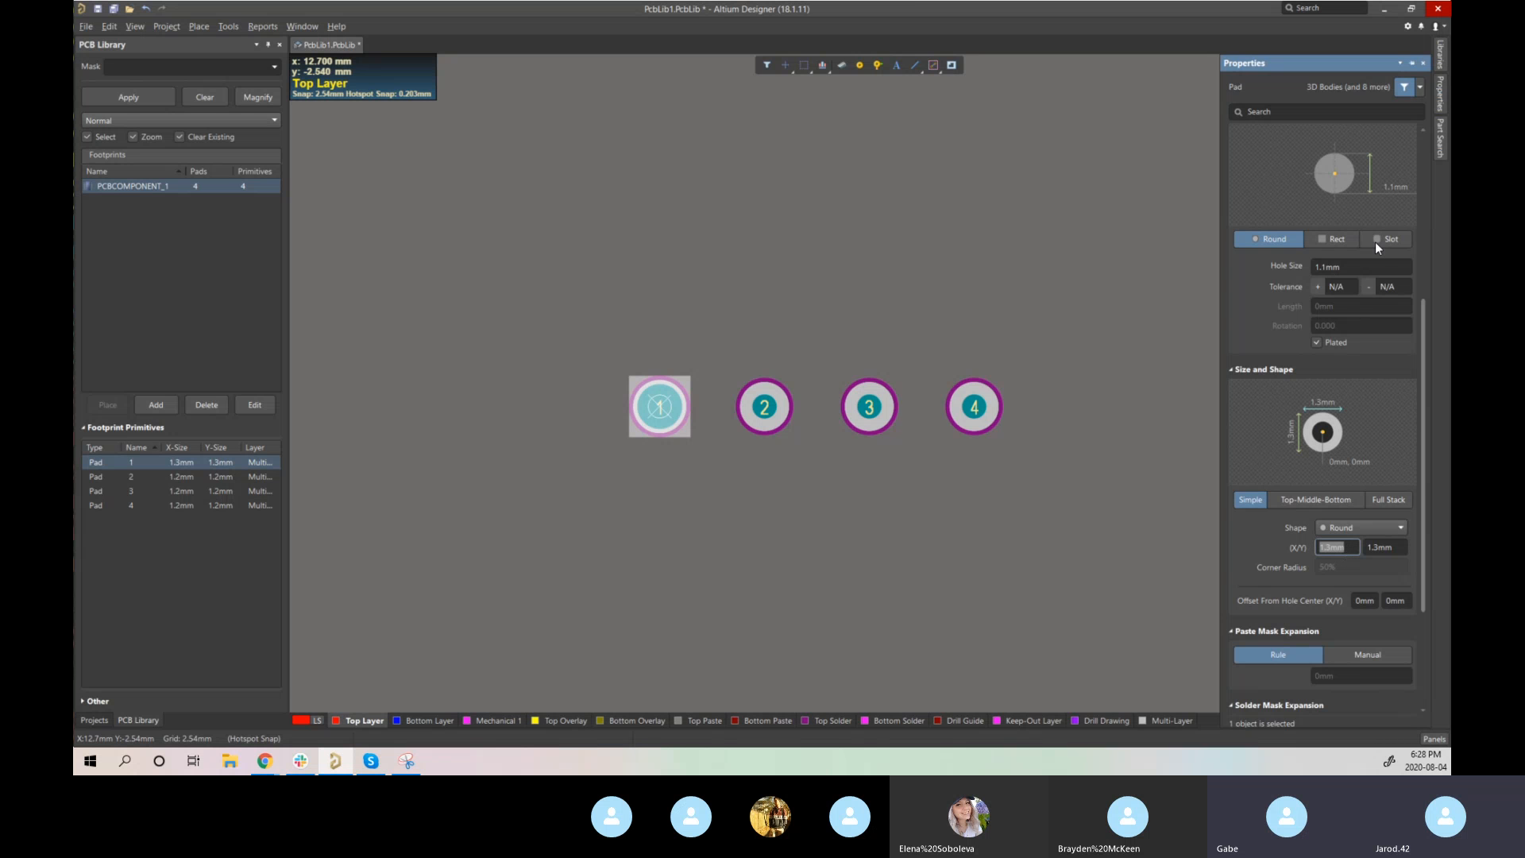
pyautogui.write('1.5')
pyautogui.press('Tab')
pyautogui.write('1.5')
pyautogui.press('Return')
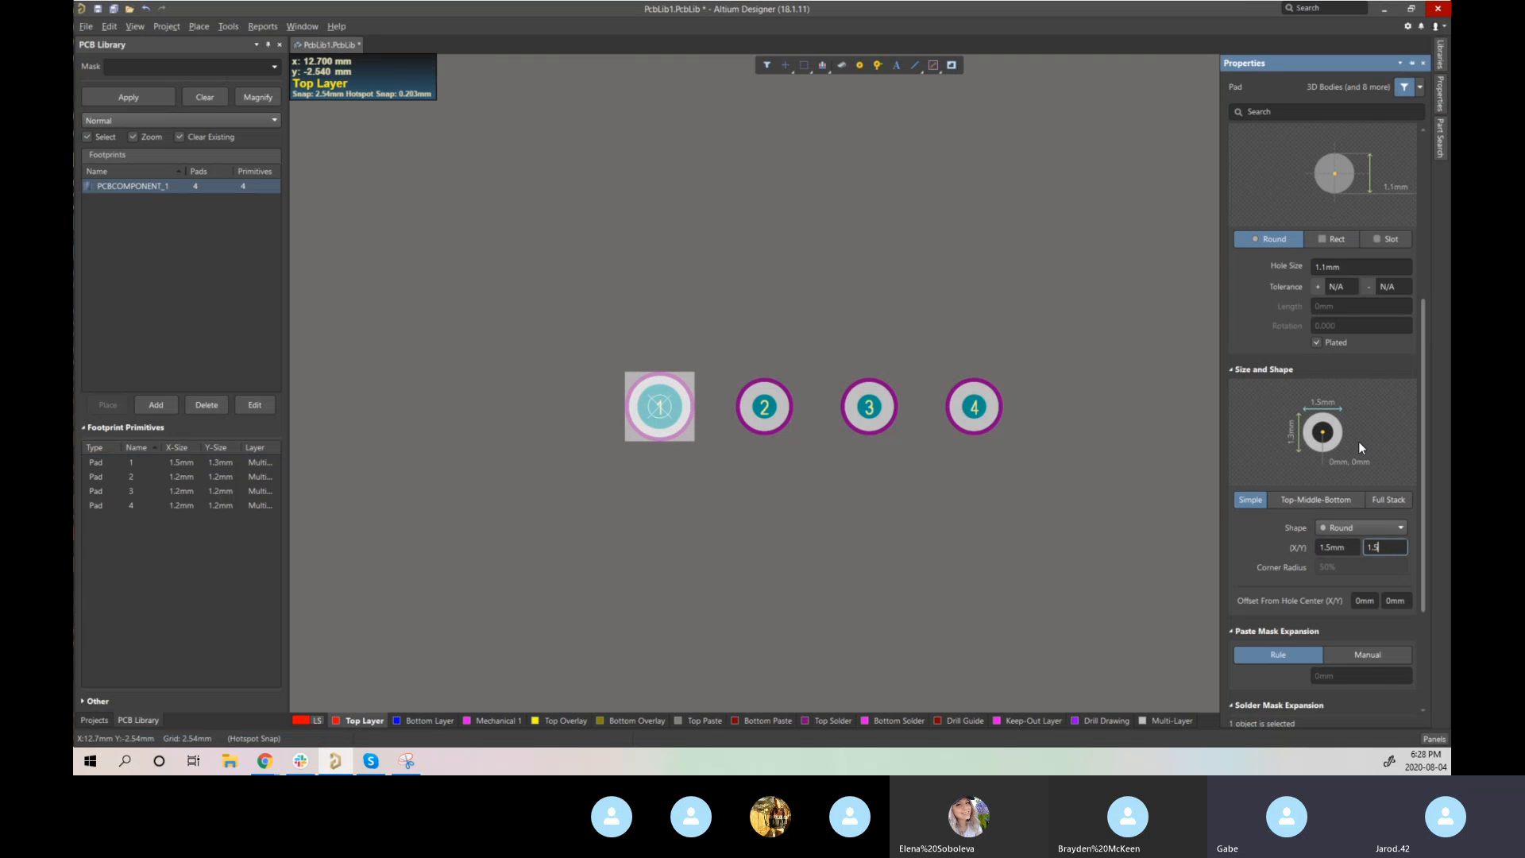
pyautogui.click(670, 454)
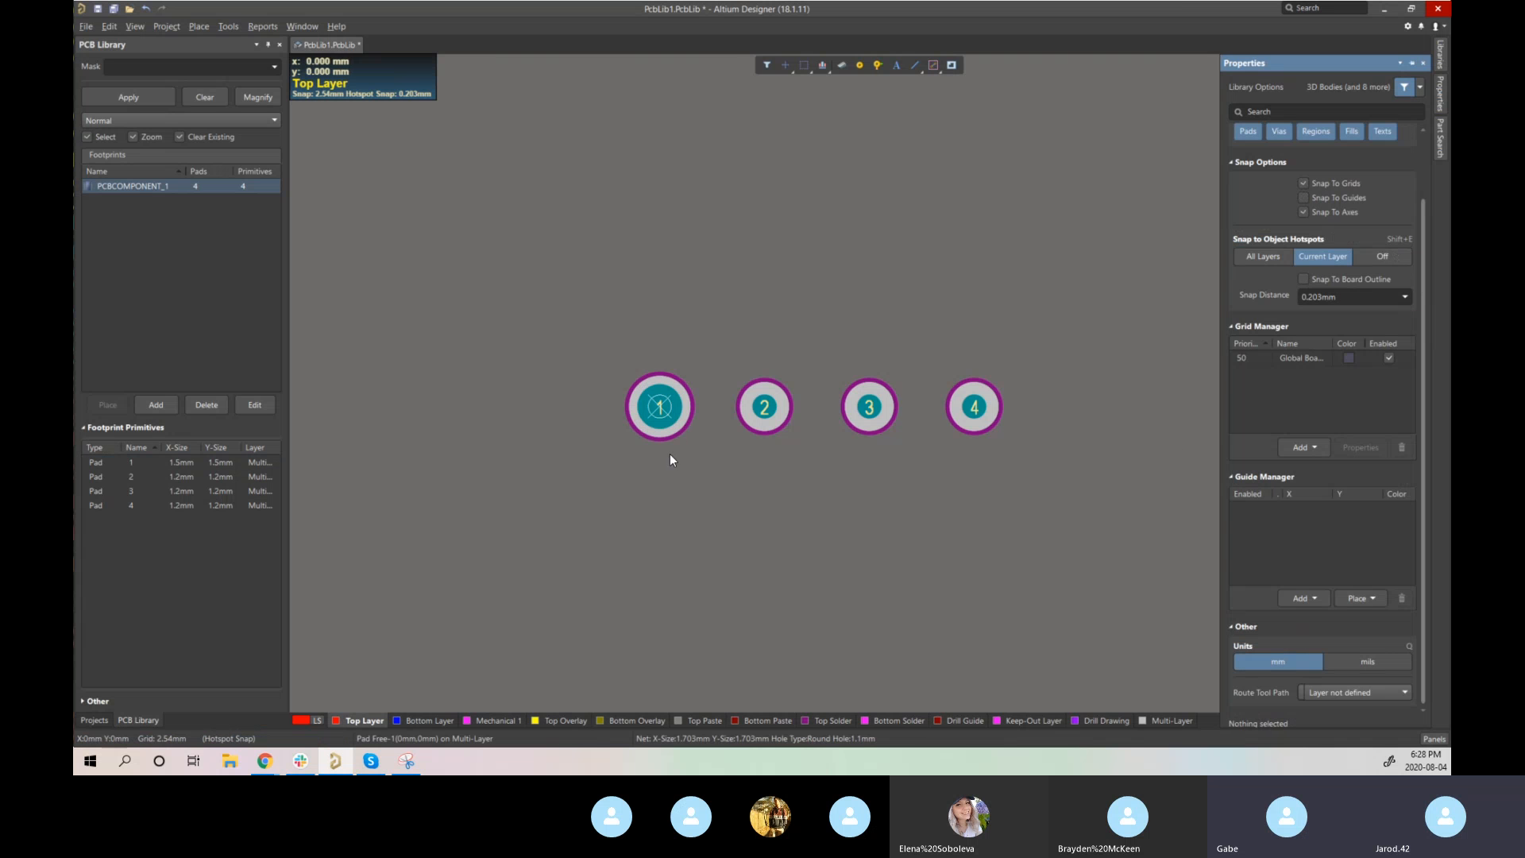
# - Inspect pad 1's wider copper ring around its hole in 3D, and return to the 2D view
pyautogui.press('3')
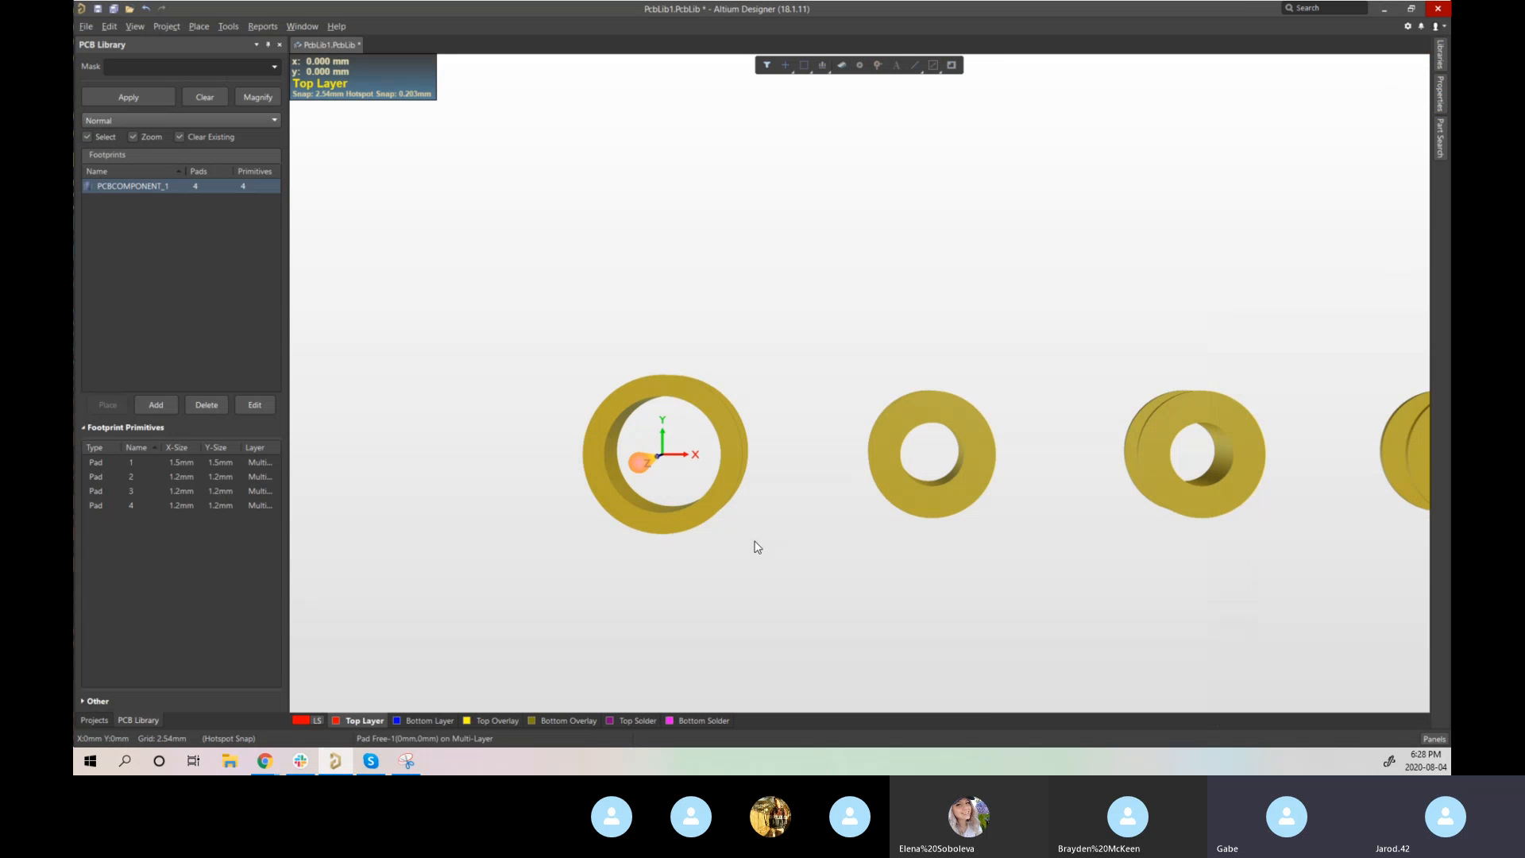
pyautogui.keyDown('ctrl'); pyautogui.scroll(-2, 663, 455); pyautogui.keyUp('ctrl')
pyautogui.keyDown('ctrl'); pyautogui.scroll(2, 663, 455); pyautogui.keyUp('ctrl')
pyautogui.moveTo(663, 455); pyautogui.dragTo(606, 374, button='right')
pyautogui.press('2')
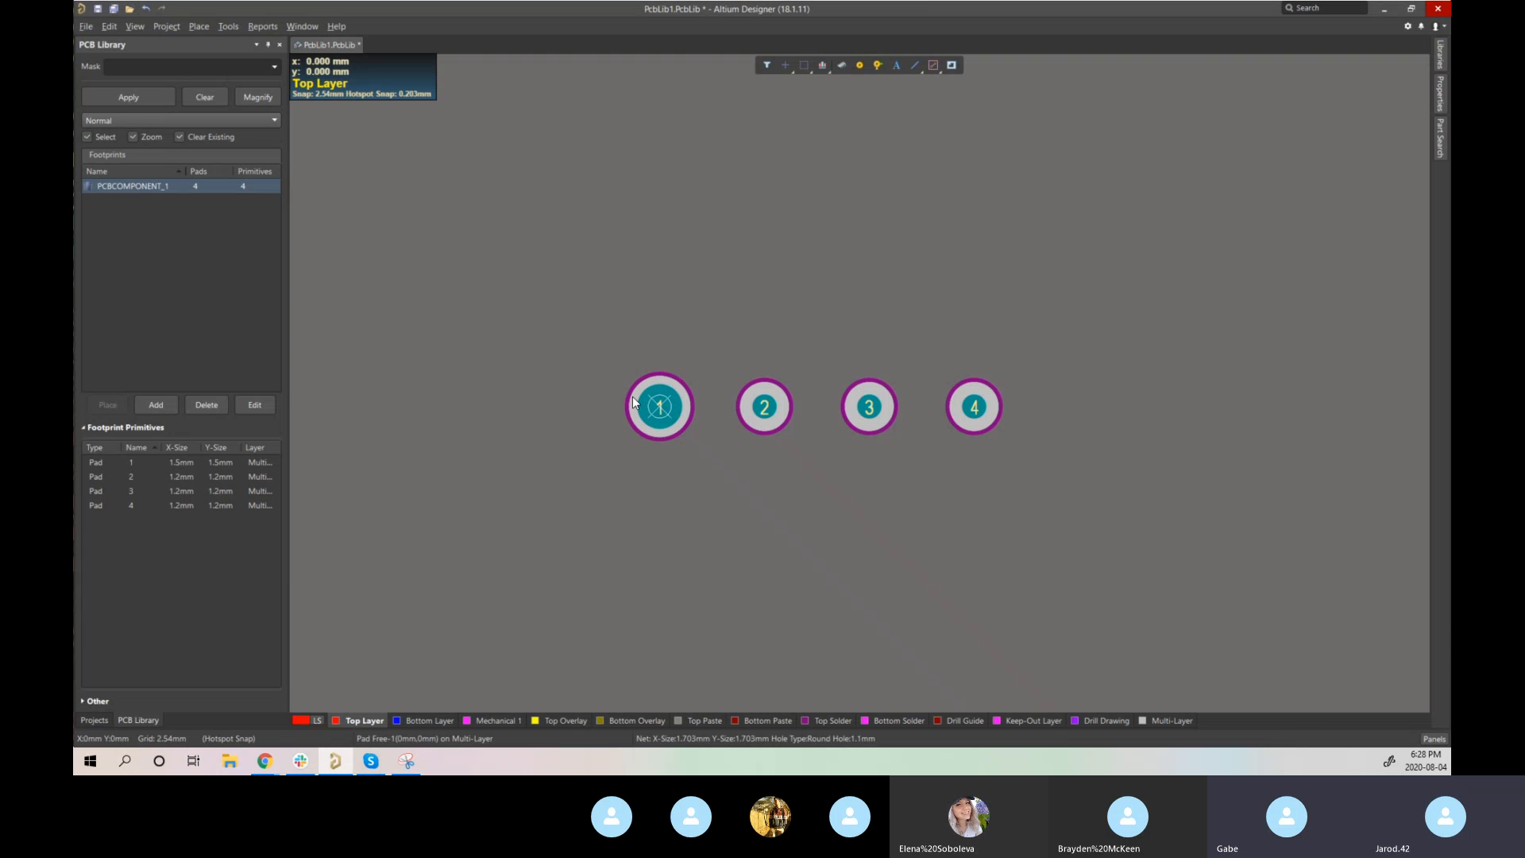
# - Set pad 2's hole size to 1.1 mm and its X and Y size to 2 mm, and check it in 3D
pyautogui.doubleClick(761, 413)
pyautogui.click(1373, 543)
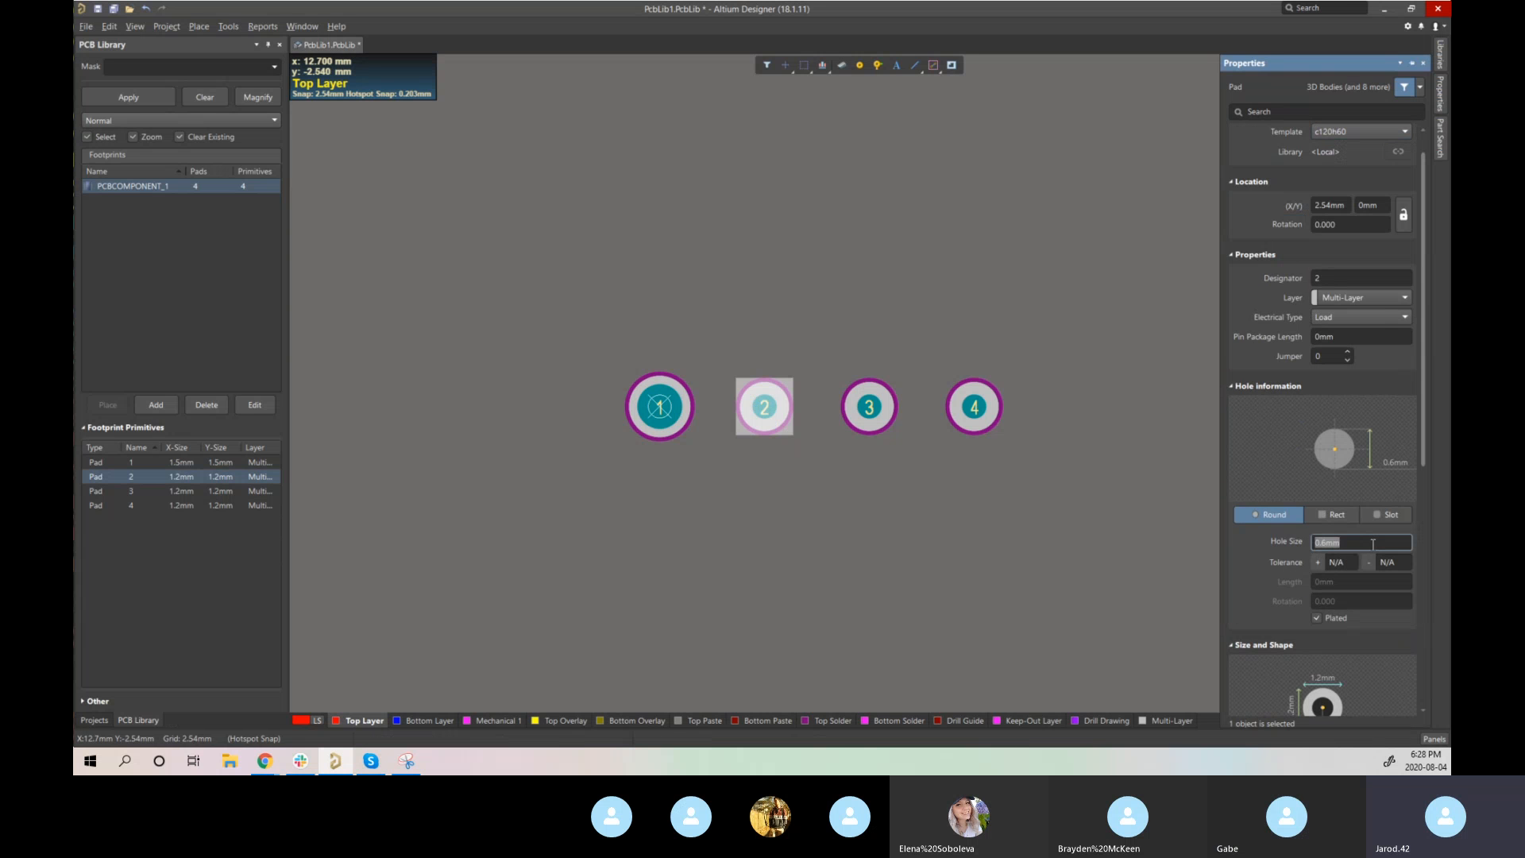
pyautogui.write('1.1')
pyautogui.scroll(-2, 1372, 518)
pyautogui.scroll(-3, 1371, 515)
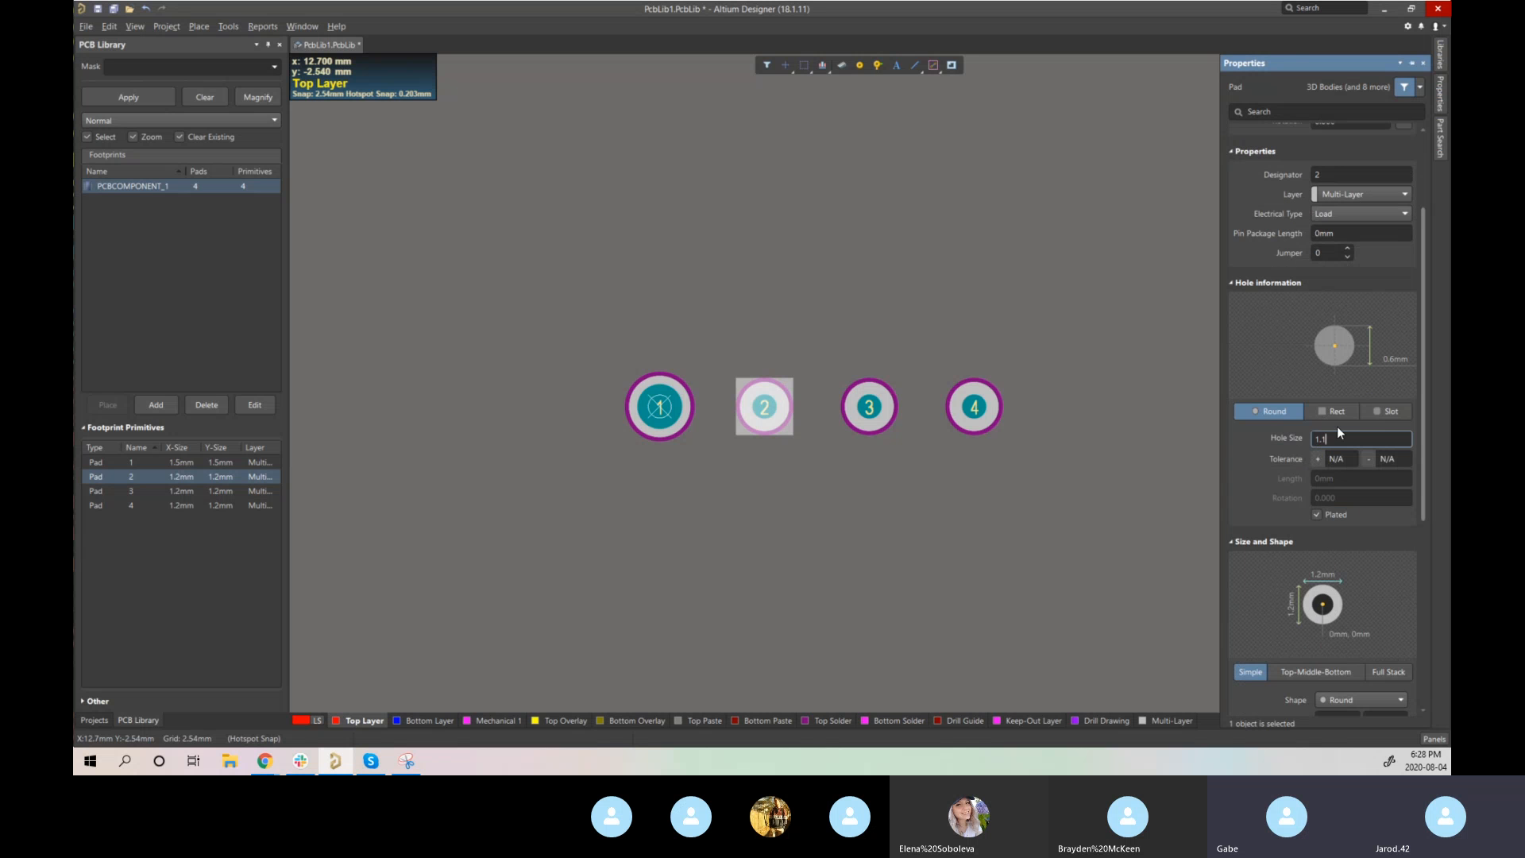
pyautogui.scroll(-1, 1343, 437)
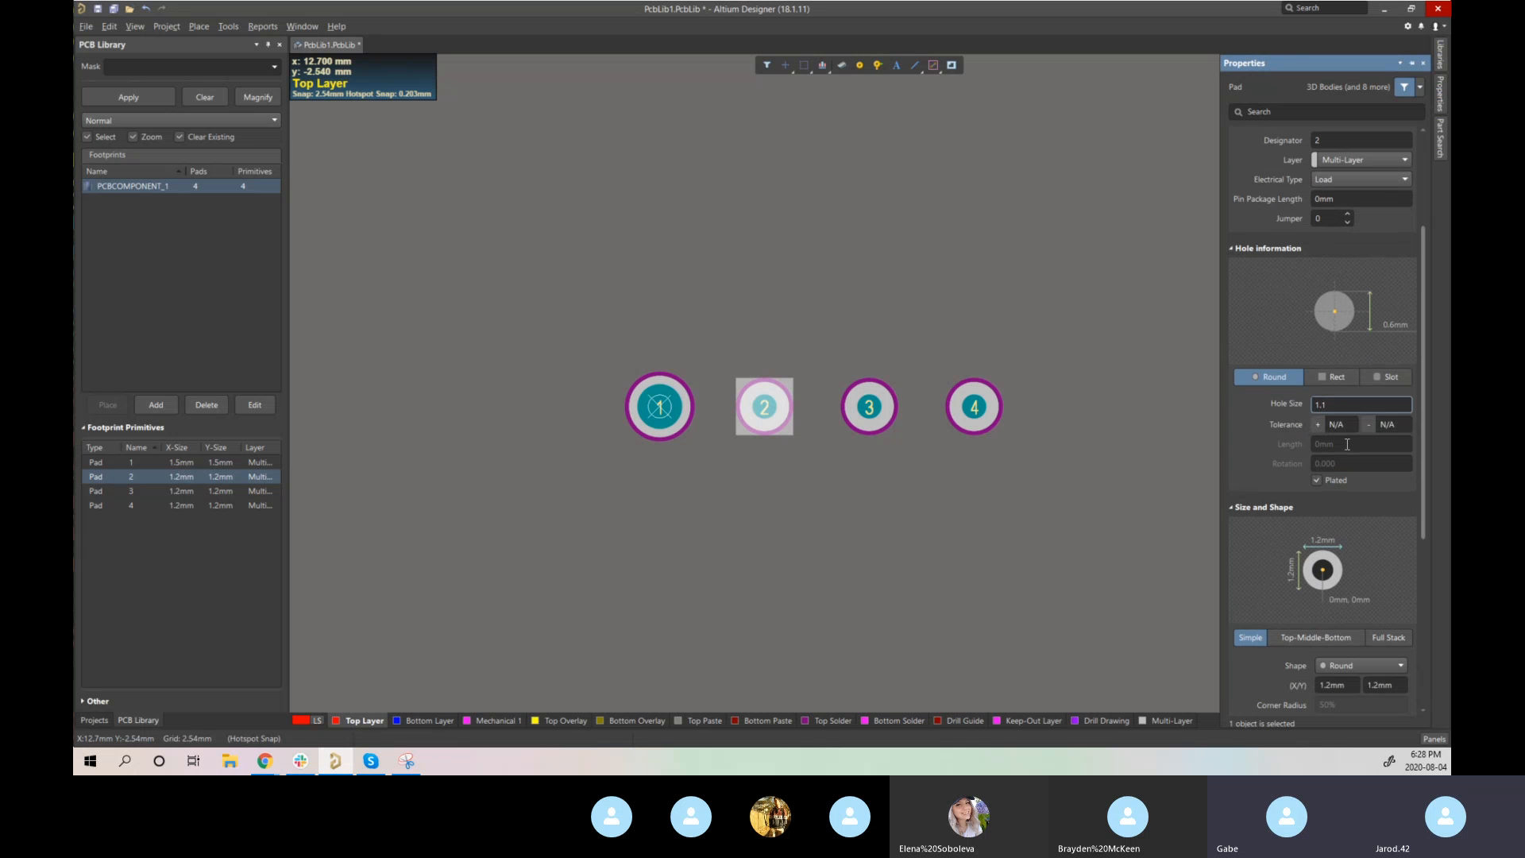
pyautogui.click(1350, 684)
pyautogui.write('2')
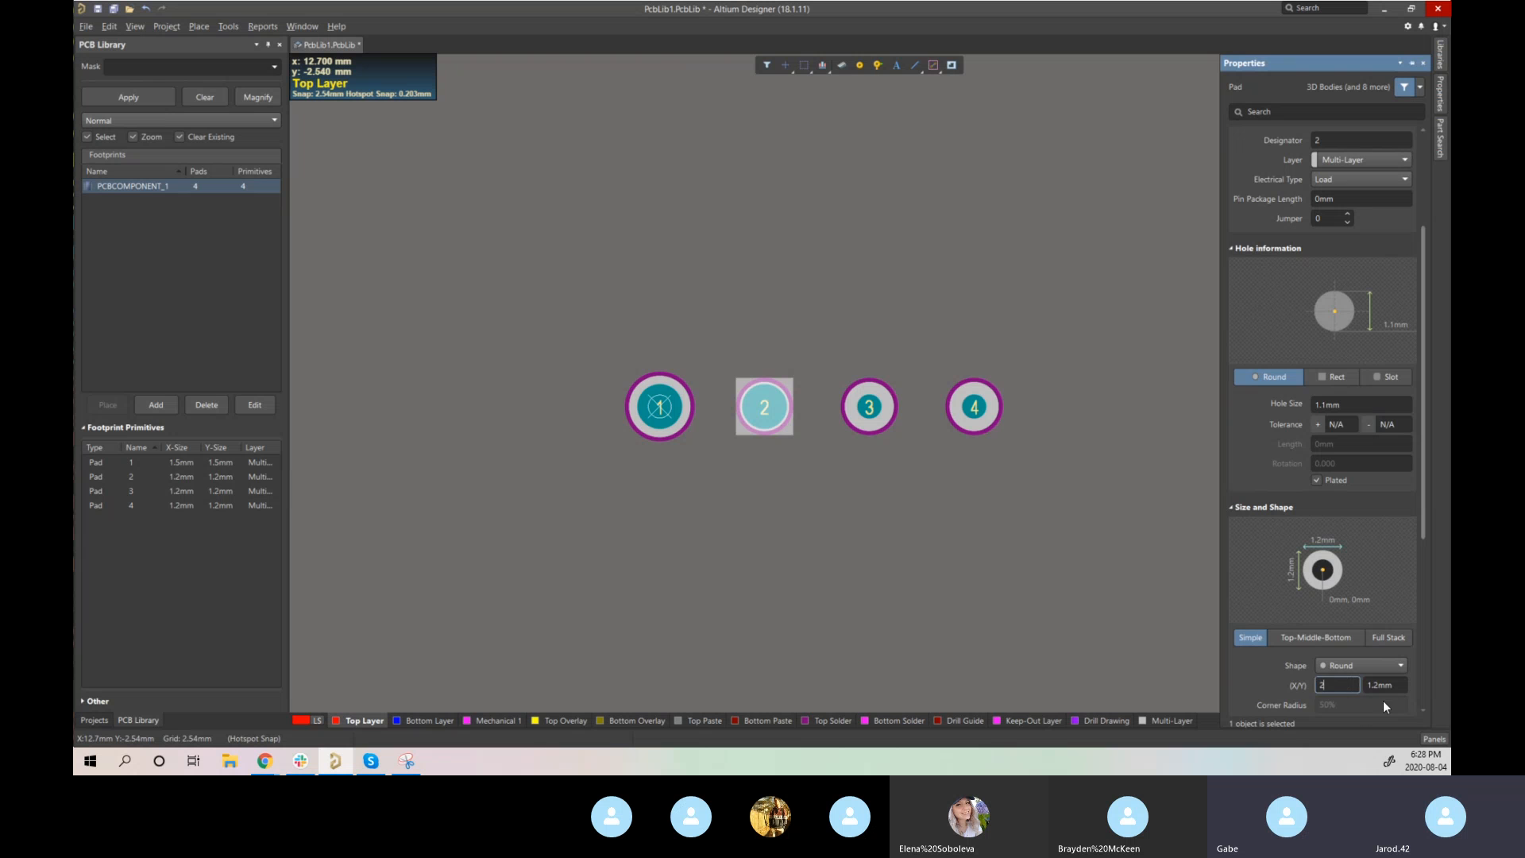
pyautogui.click(1384, 684)
pyautogui.moveTo(1396, 686); pyautogui.dragTo(1364, 687)
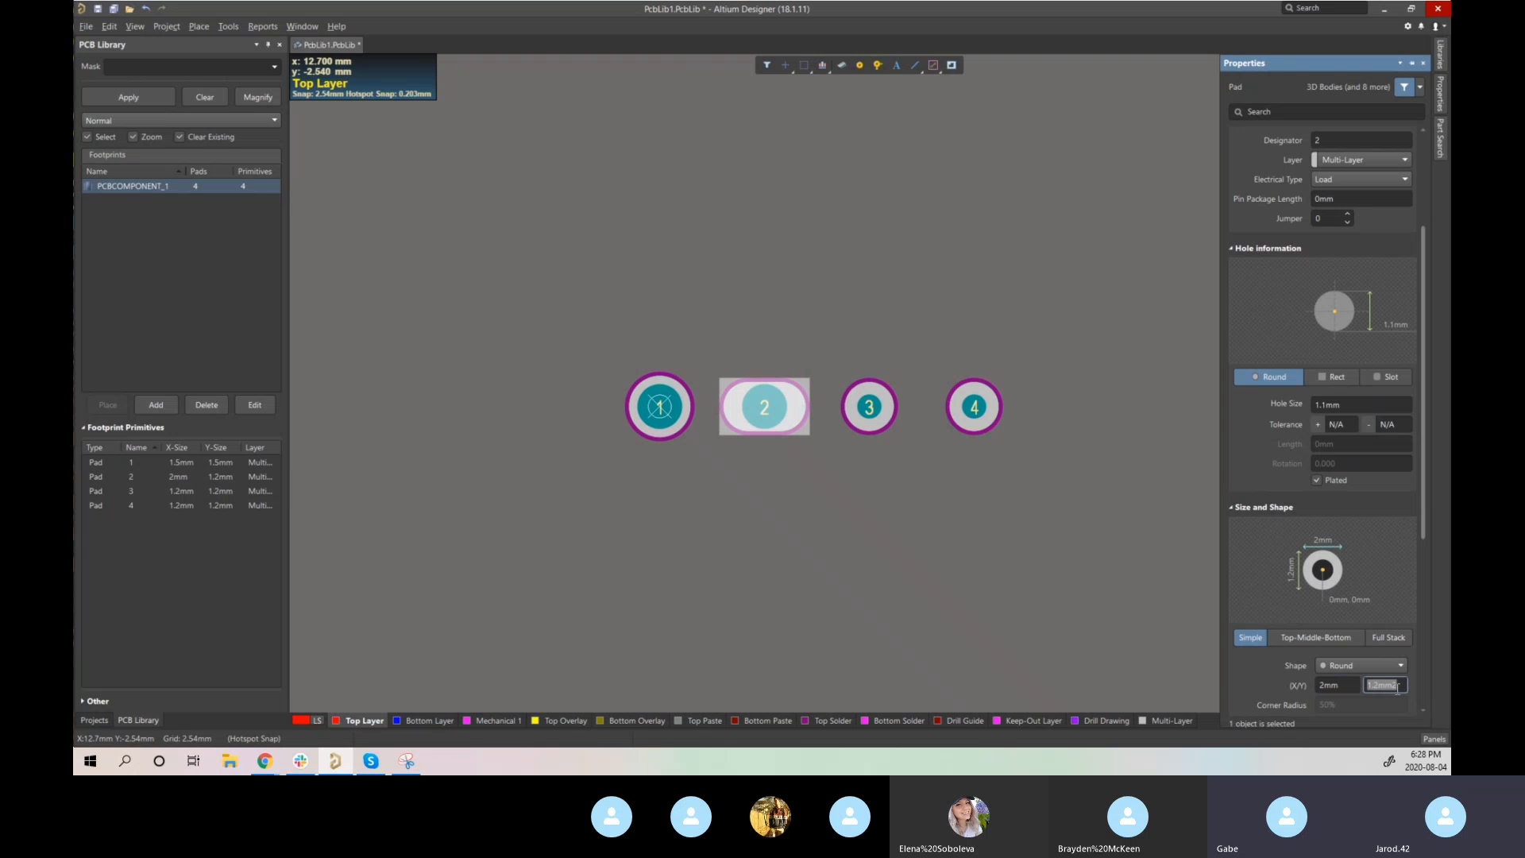
pyautogui.write('2')
pyautogui.click(1048, 627)
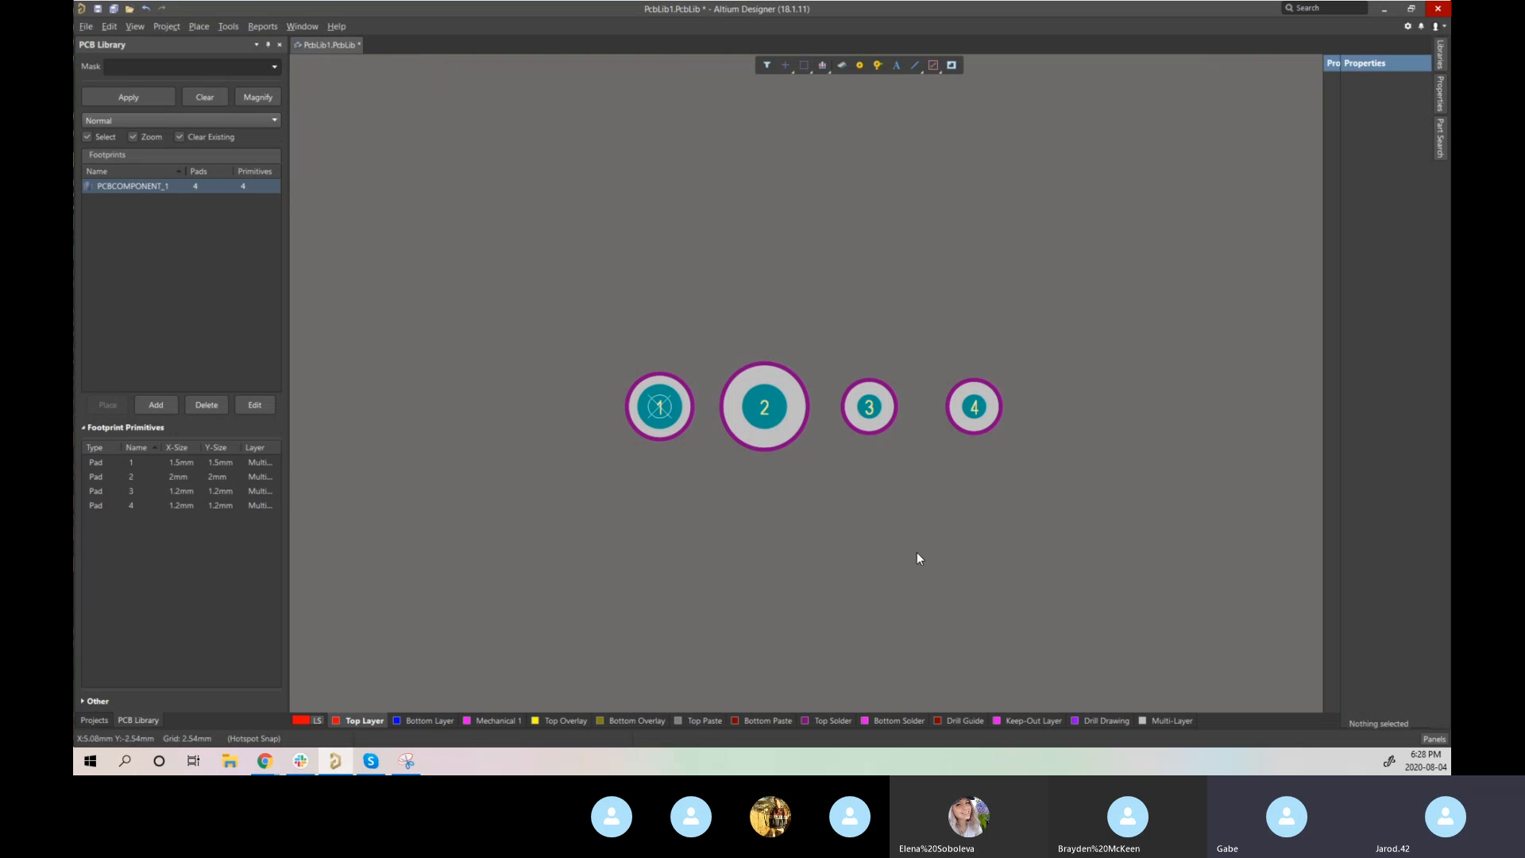
pyautogui.press('3')
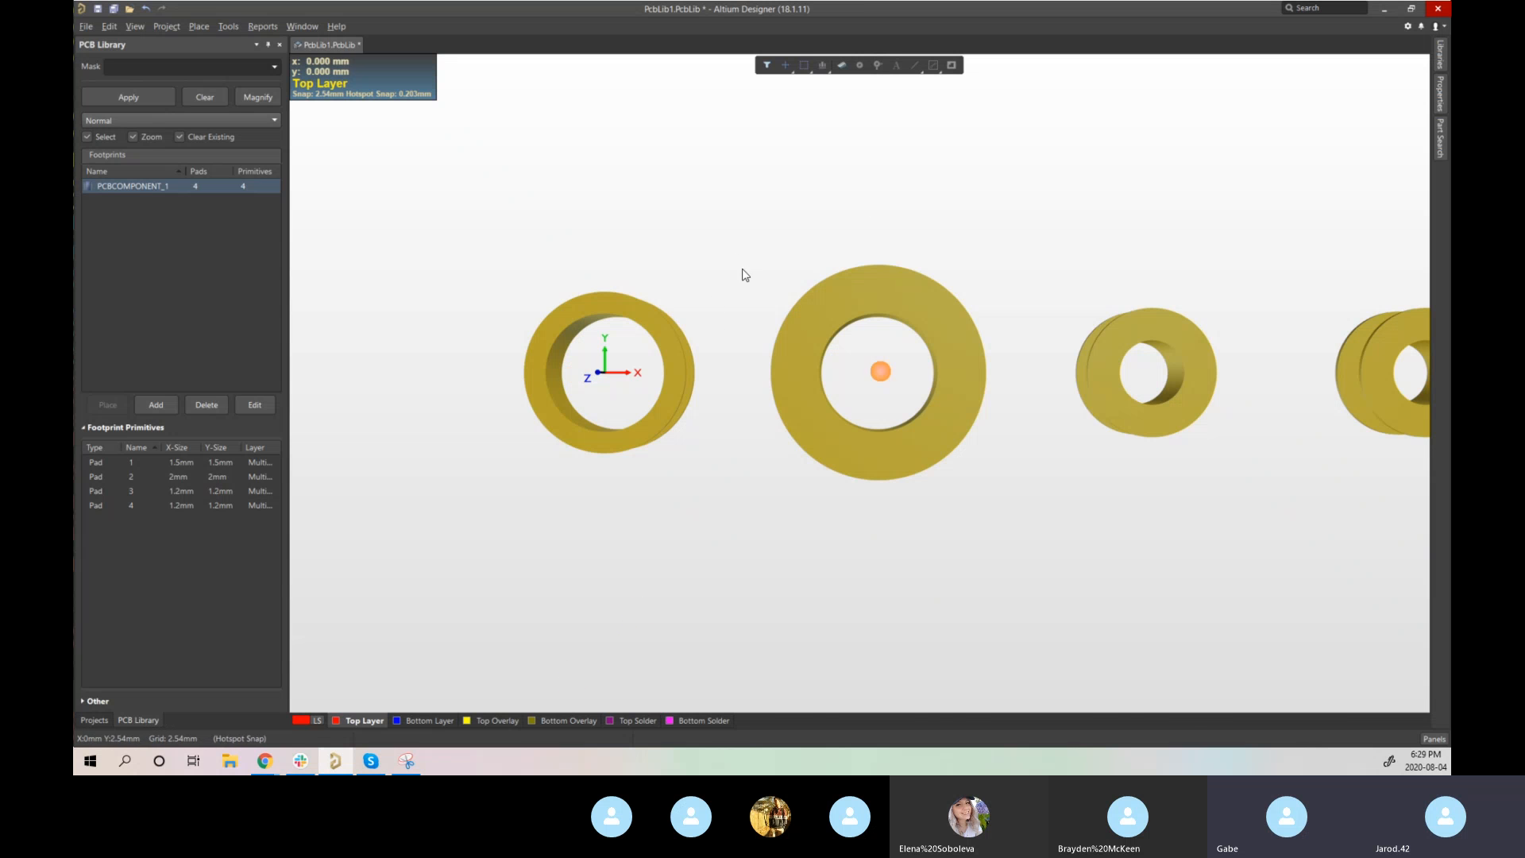
pyautogui.press('2')
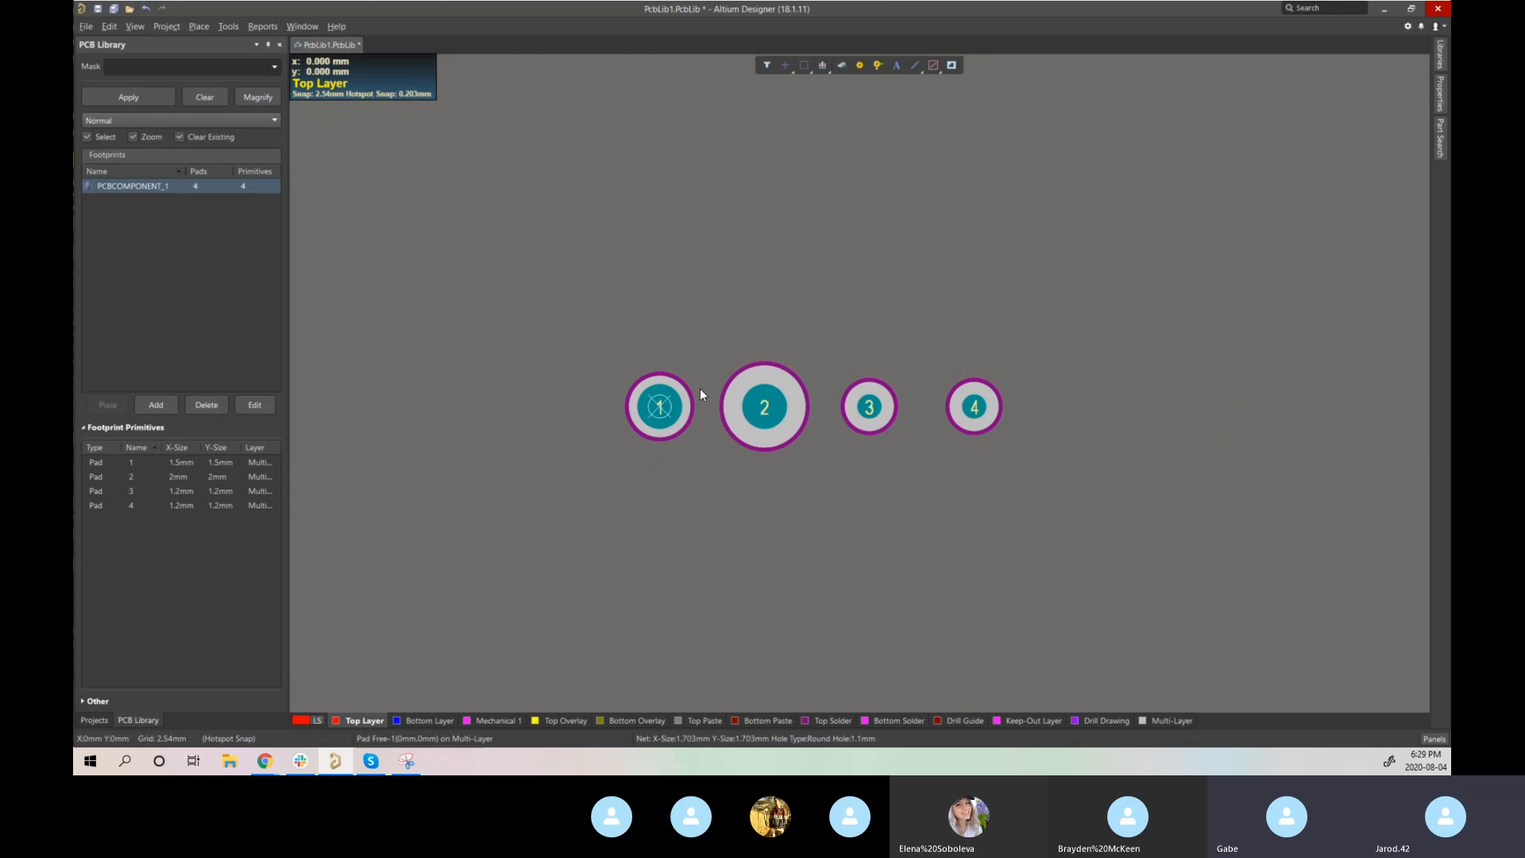
# - Start placing a line on the Top Layer and set the snap grid to 0.025 mm
pyautogui.press('p')
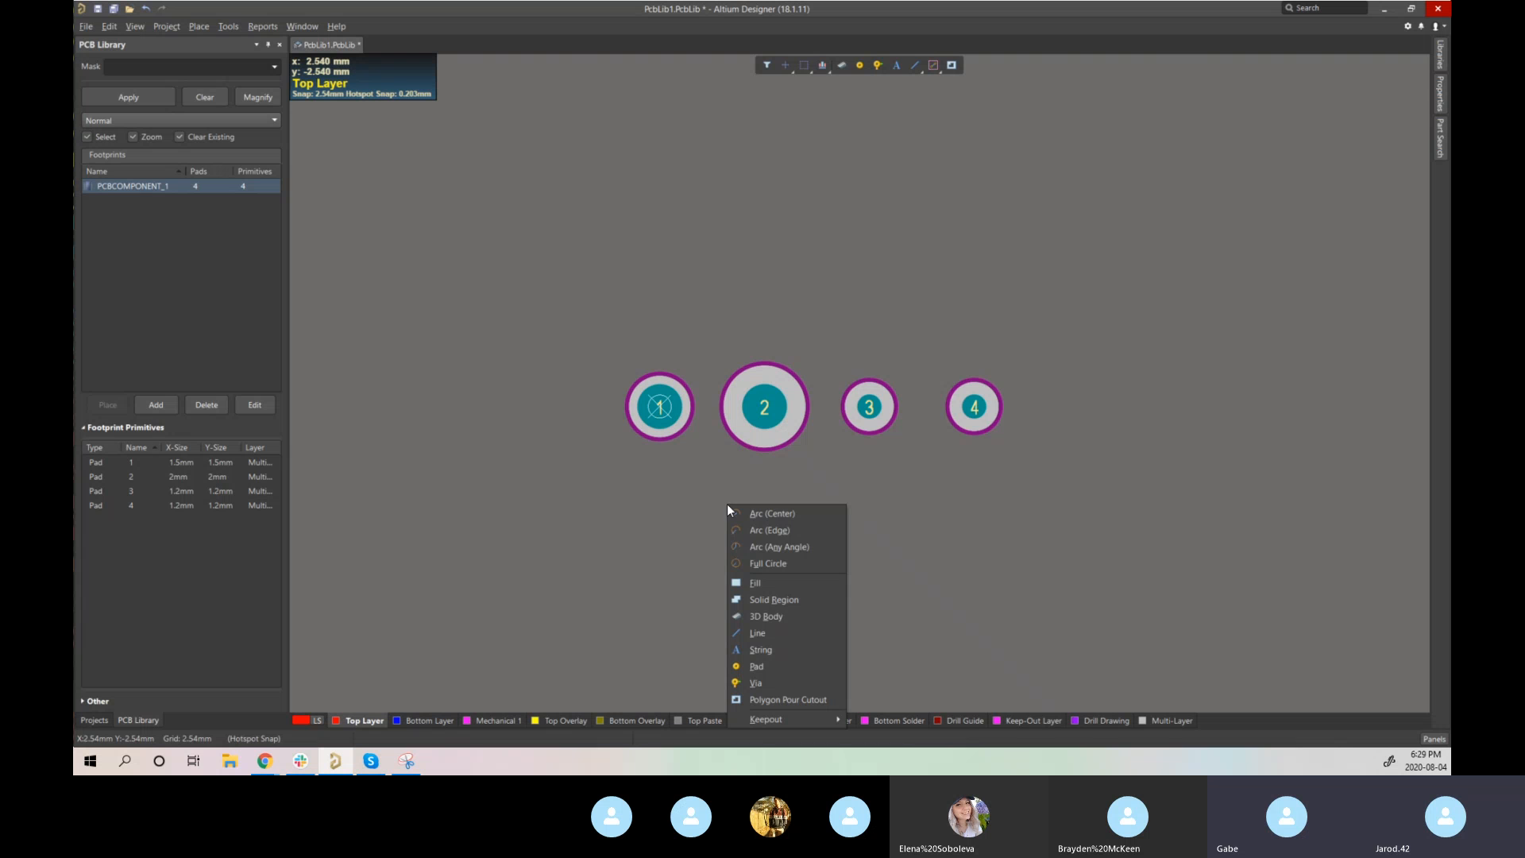
pyautogui.press('l')
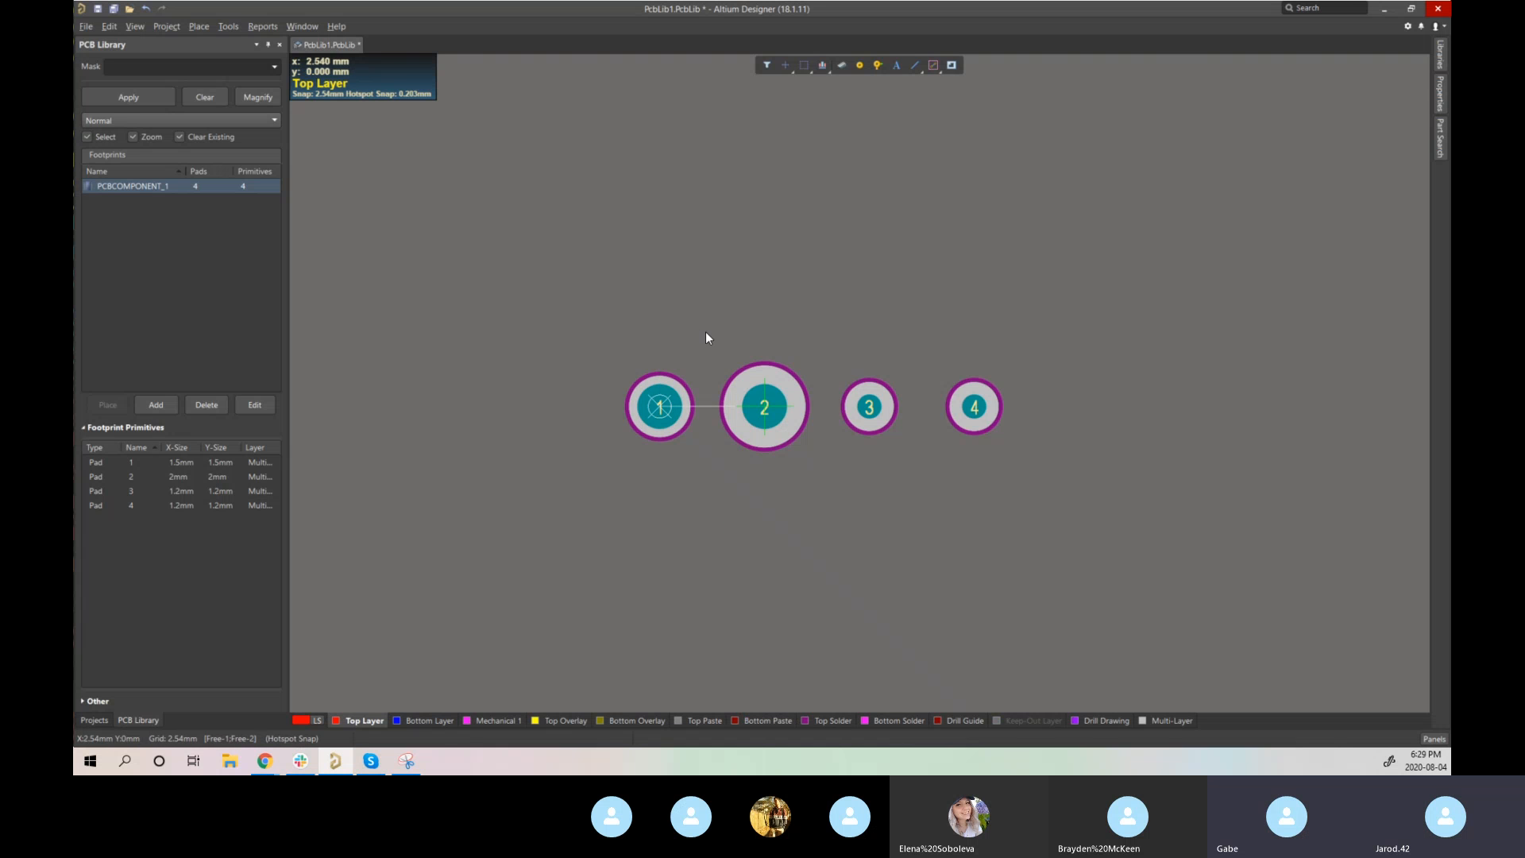
pyautogui.press('g')
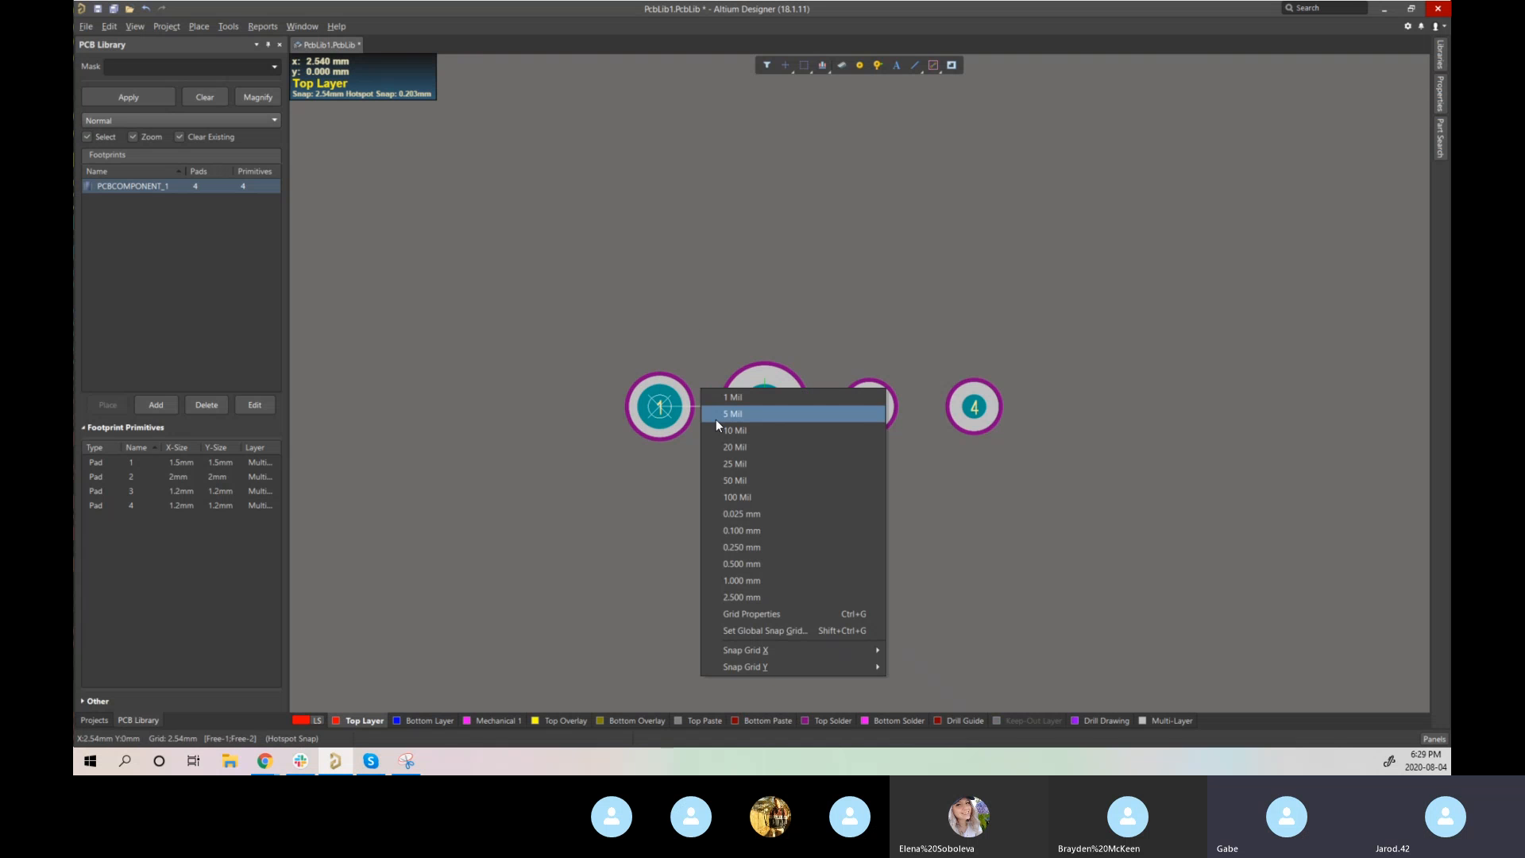
pyautogui.click(746, 520)
# - Place a vertical line about 4.5 mm long up from pad 1's centre and two about 6.9 mm long side by side between pads 1 and 2
pyautogui.click(659, 407)
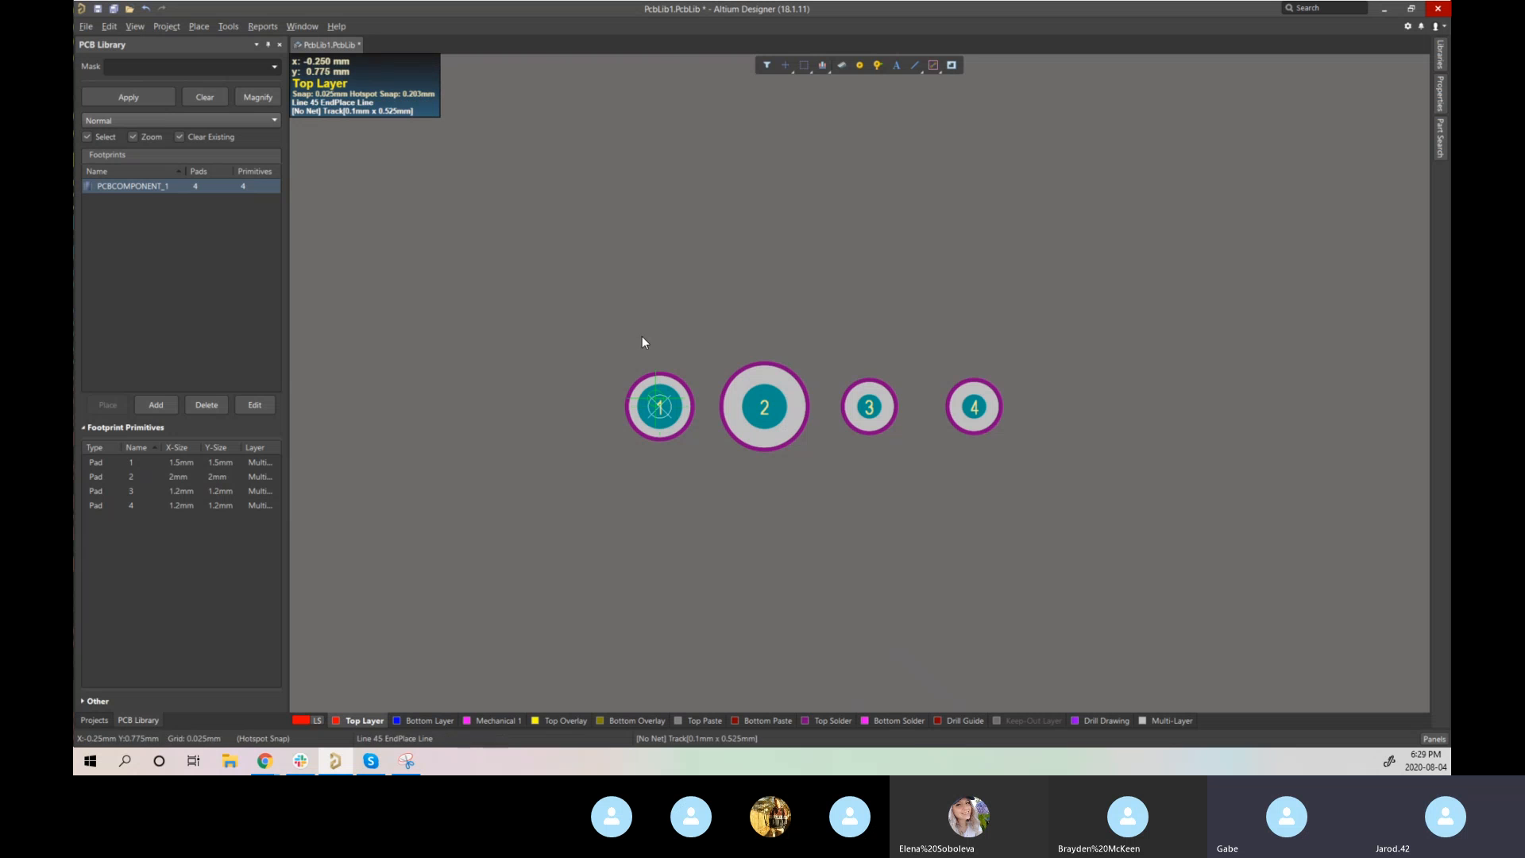
pyautogui.click(697, 182)
pyautogui.press('Escape')
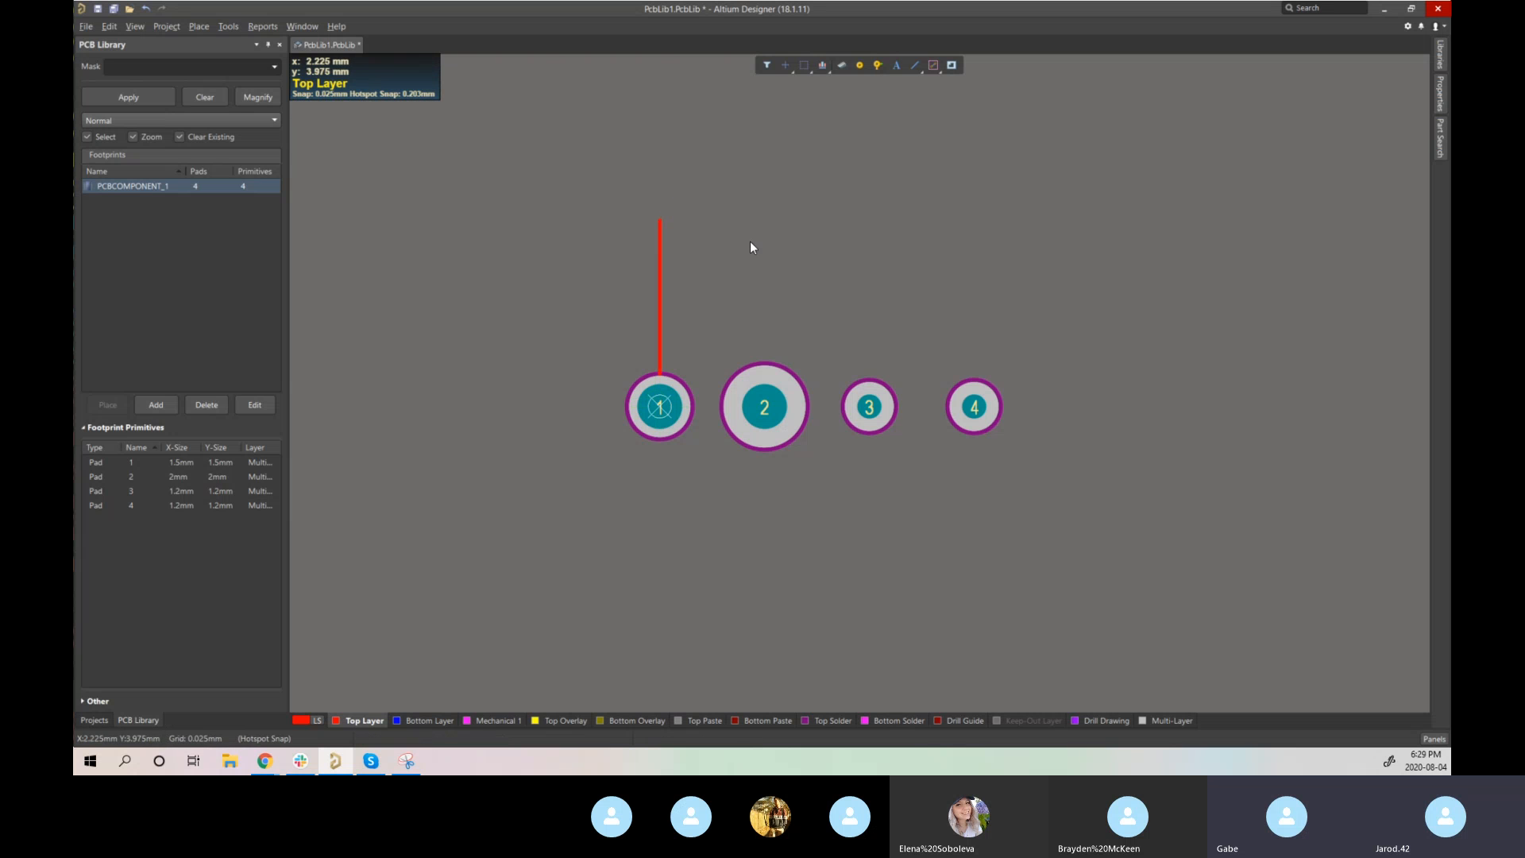
pyautogui.click(691, 223)
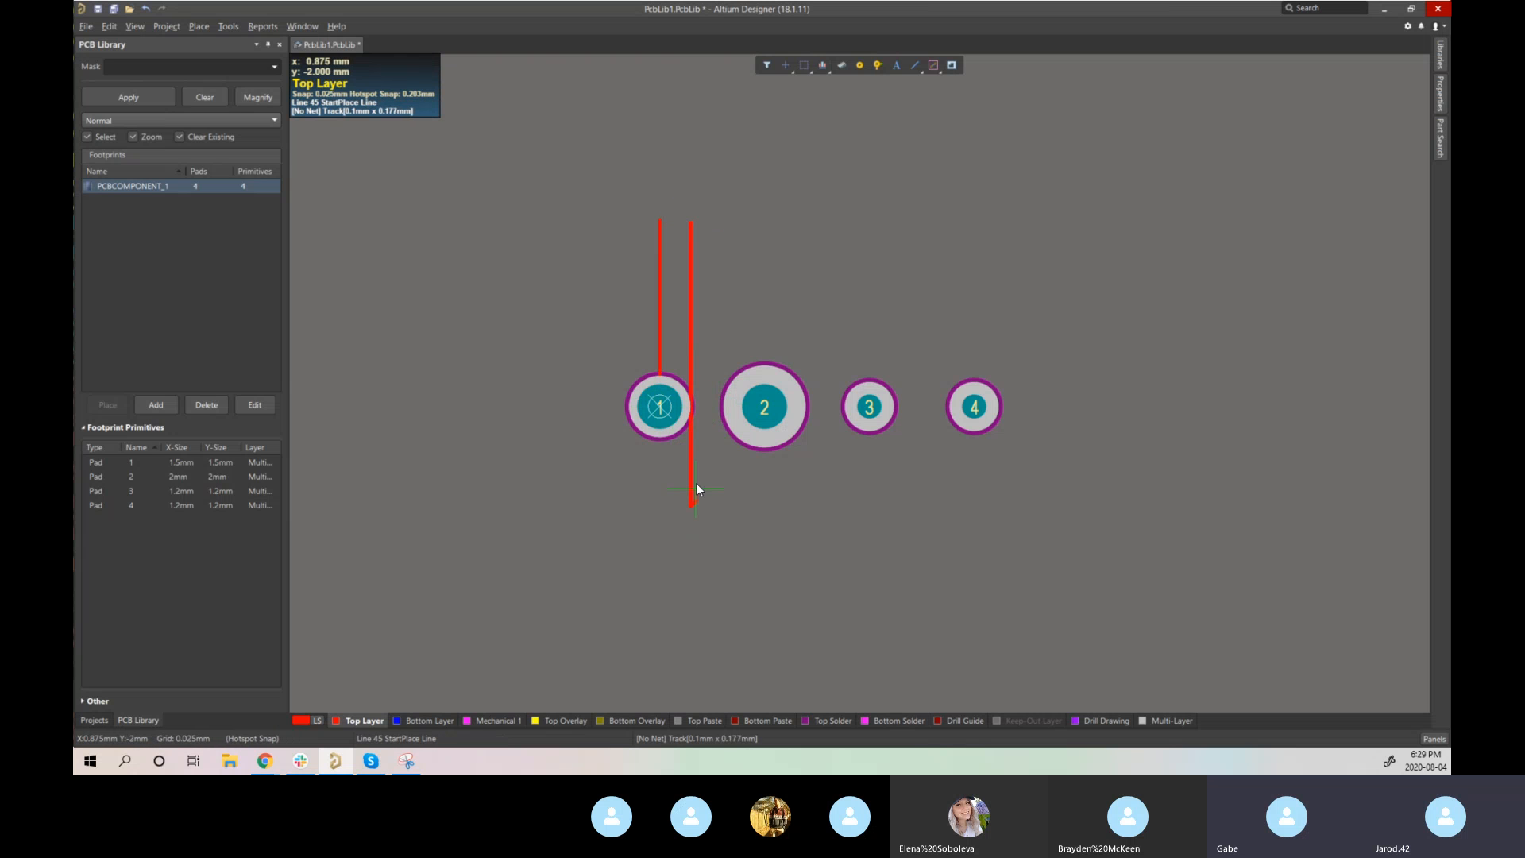
pyautogui.click(691, 506)
pyautogui.press('Escape')
pyautogui.click(708, 224)
pyautogui.click(709, 511)
pyautogui.press('Escape')
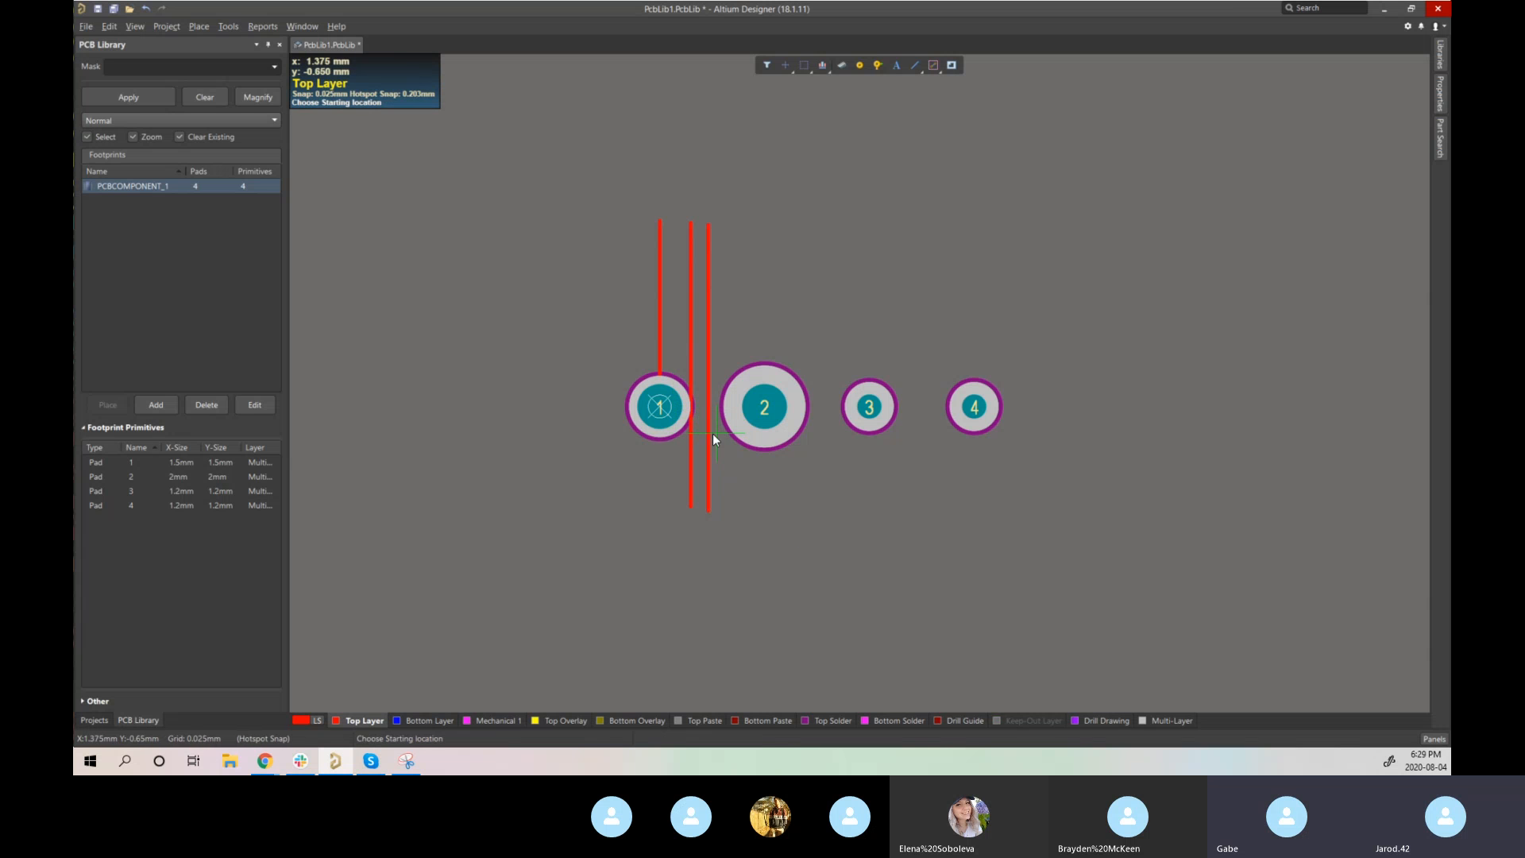
pyautogui.press('Escape')
pyautogui.moveTo(690, 444); pyautogui.dragTo(713, 421)
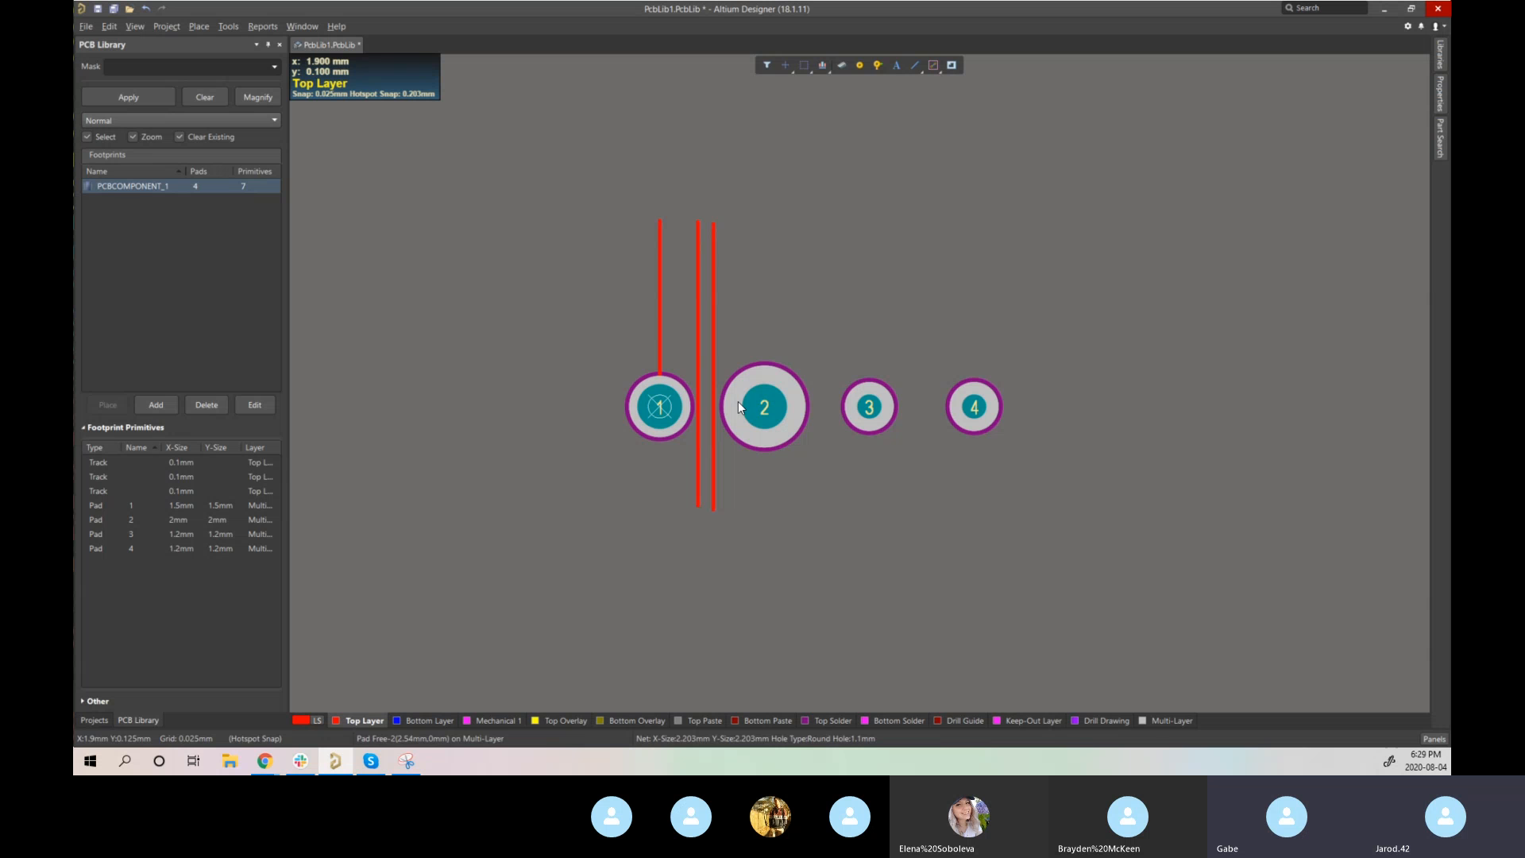
# - Delete the two vertical lines between pads 1 and 2 and the one above pad 1
pyautogui.click(698, 424)
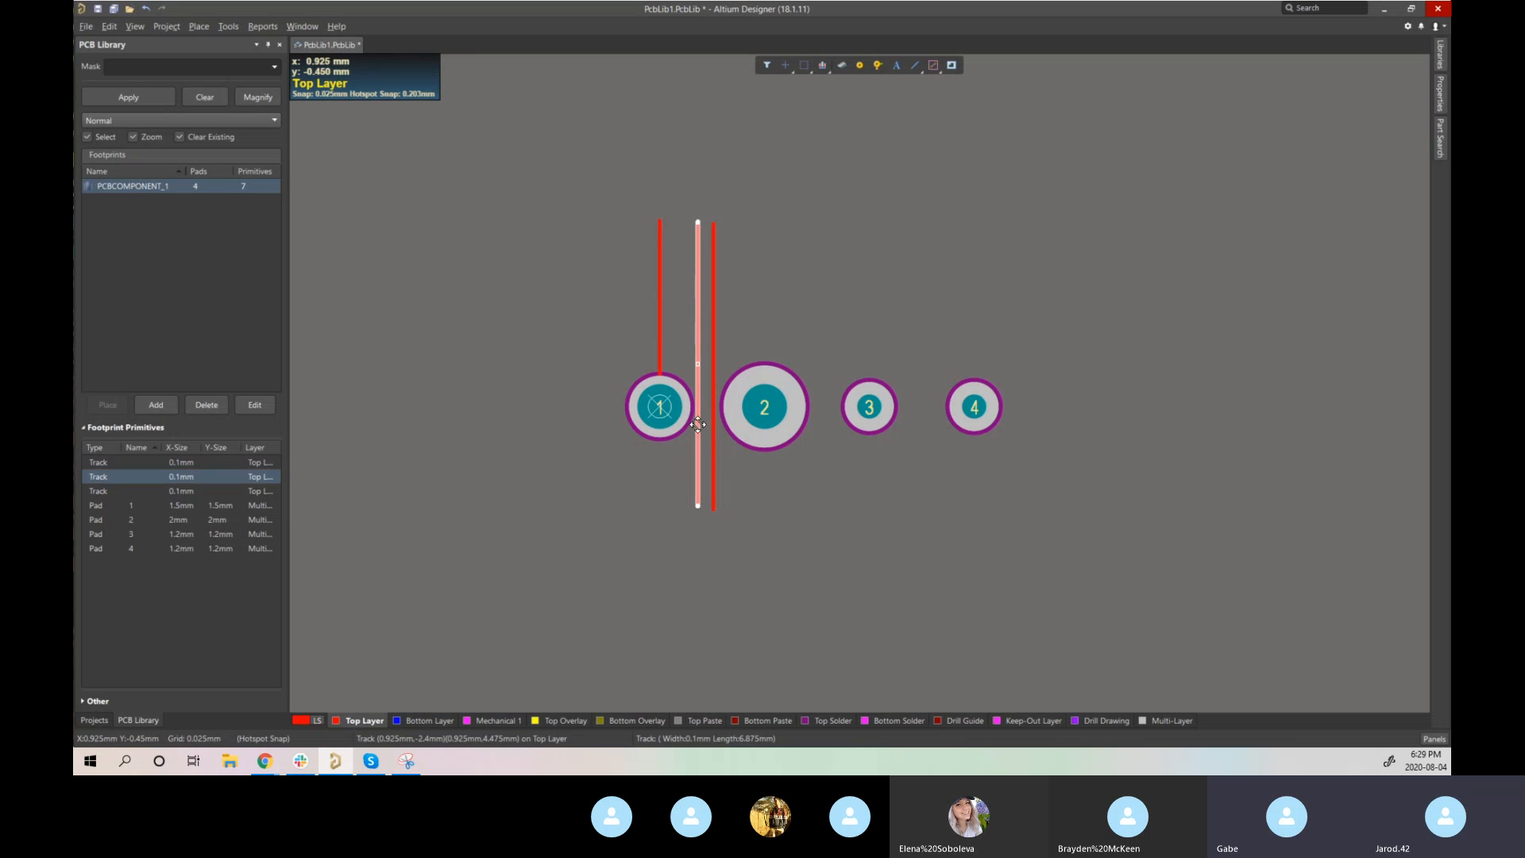
pyautogui.press('Delete')
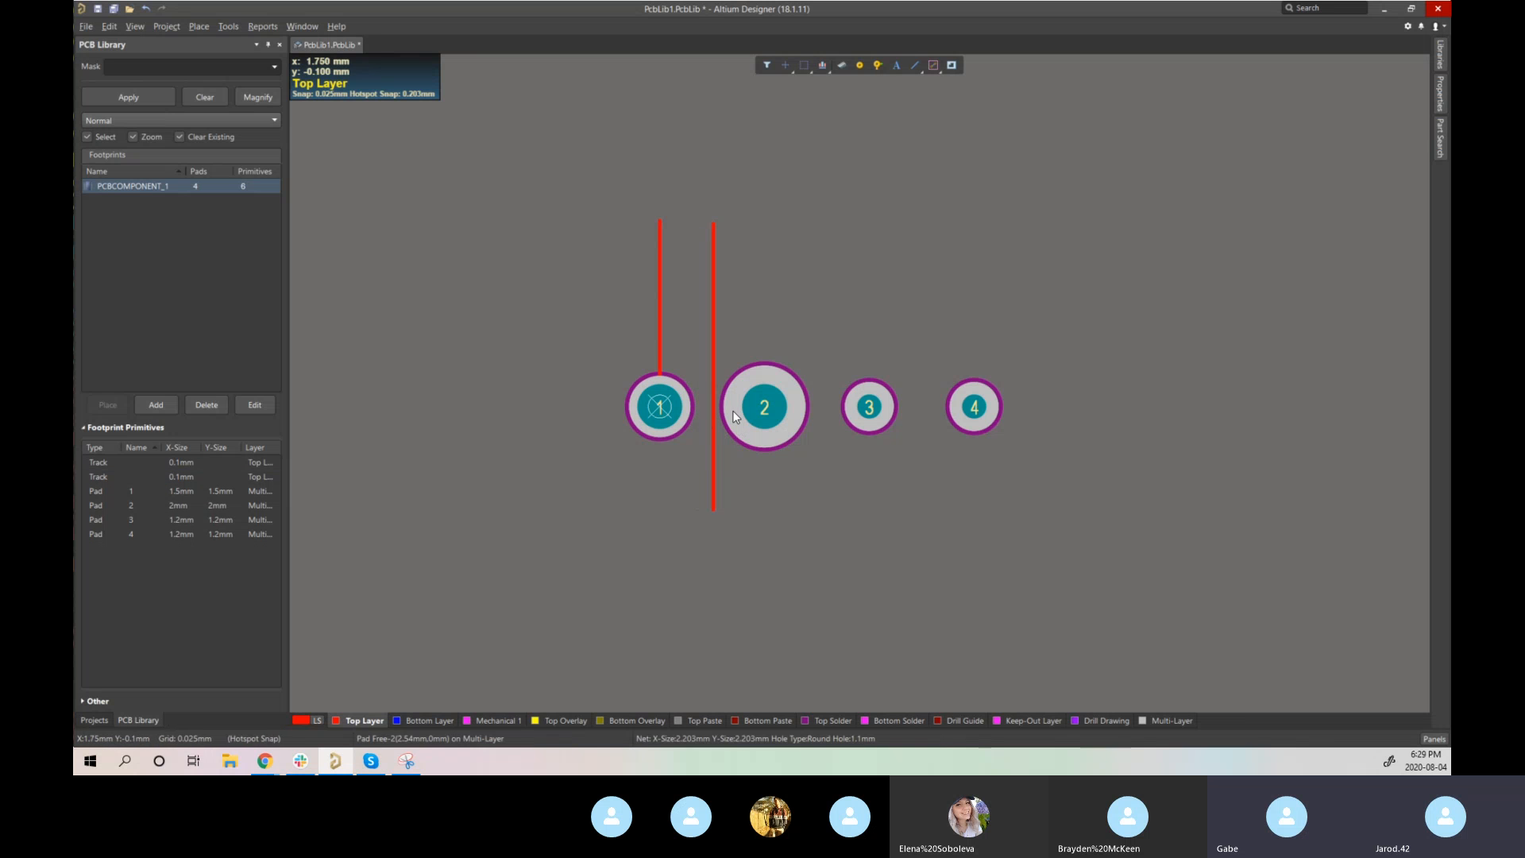
pyautogui.click(713, 436)
pyautogui.press('Delete')
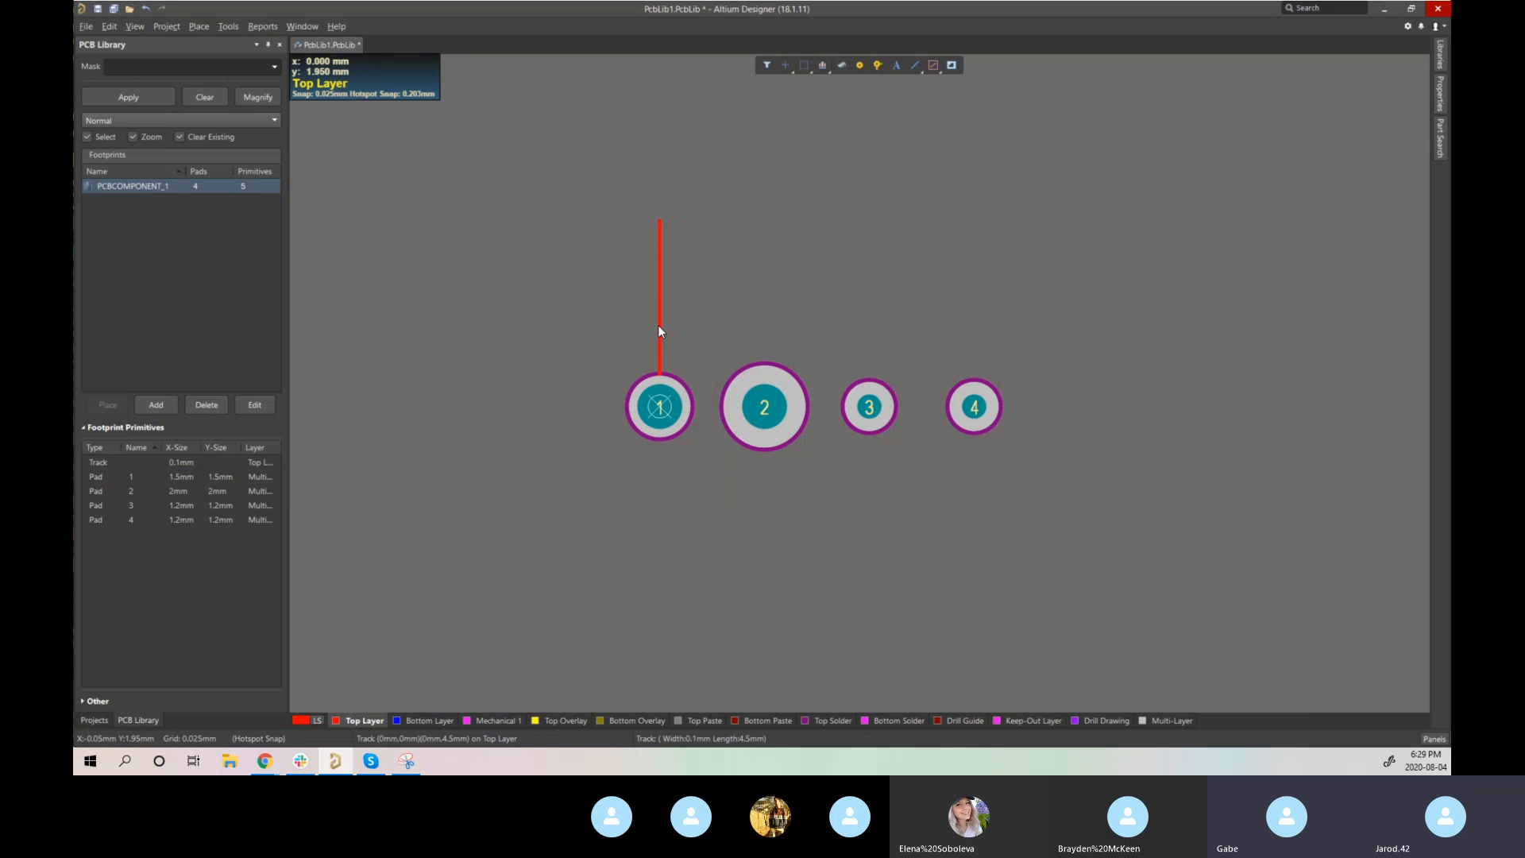
pyautogui.click(660, 329)
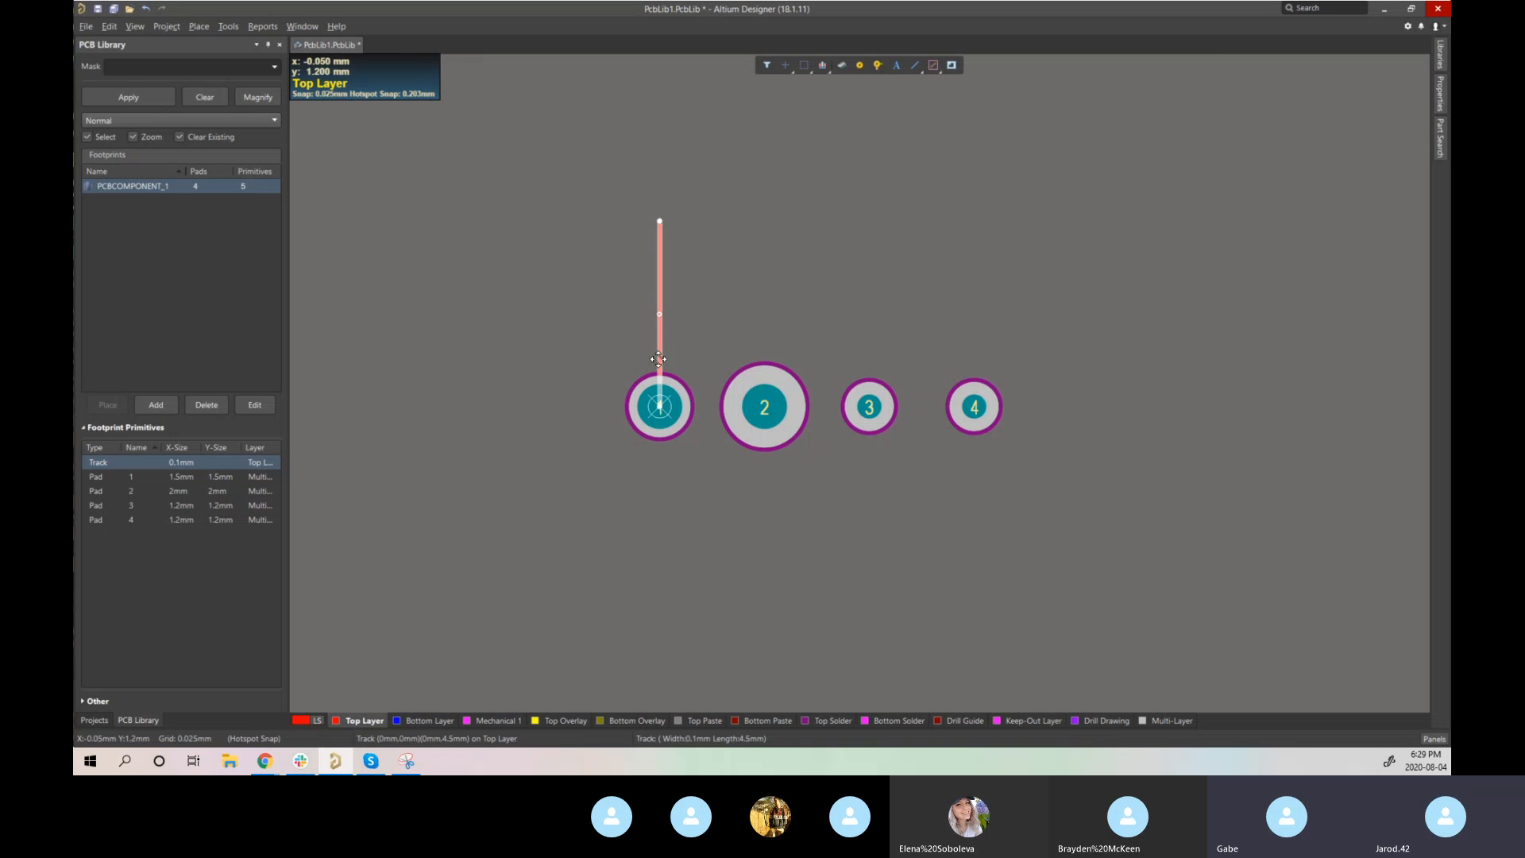
pyautogui.press('Delete')
# - Set pad 2's X and Y size to 1.3 mm
pyautogui.click(751, 396)
pyautogui.doubleClick(751, 397)
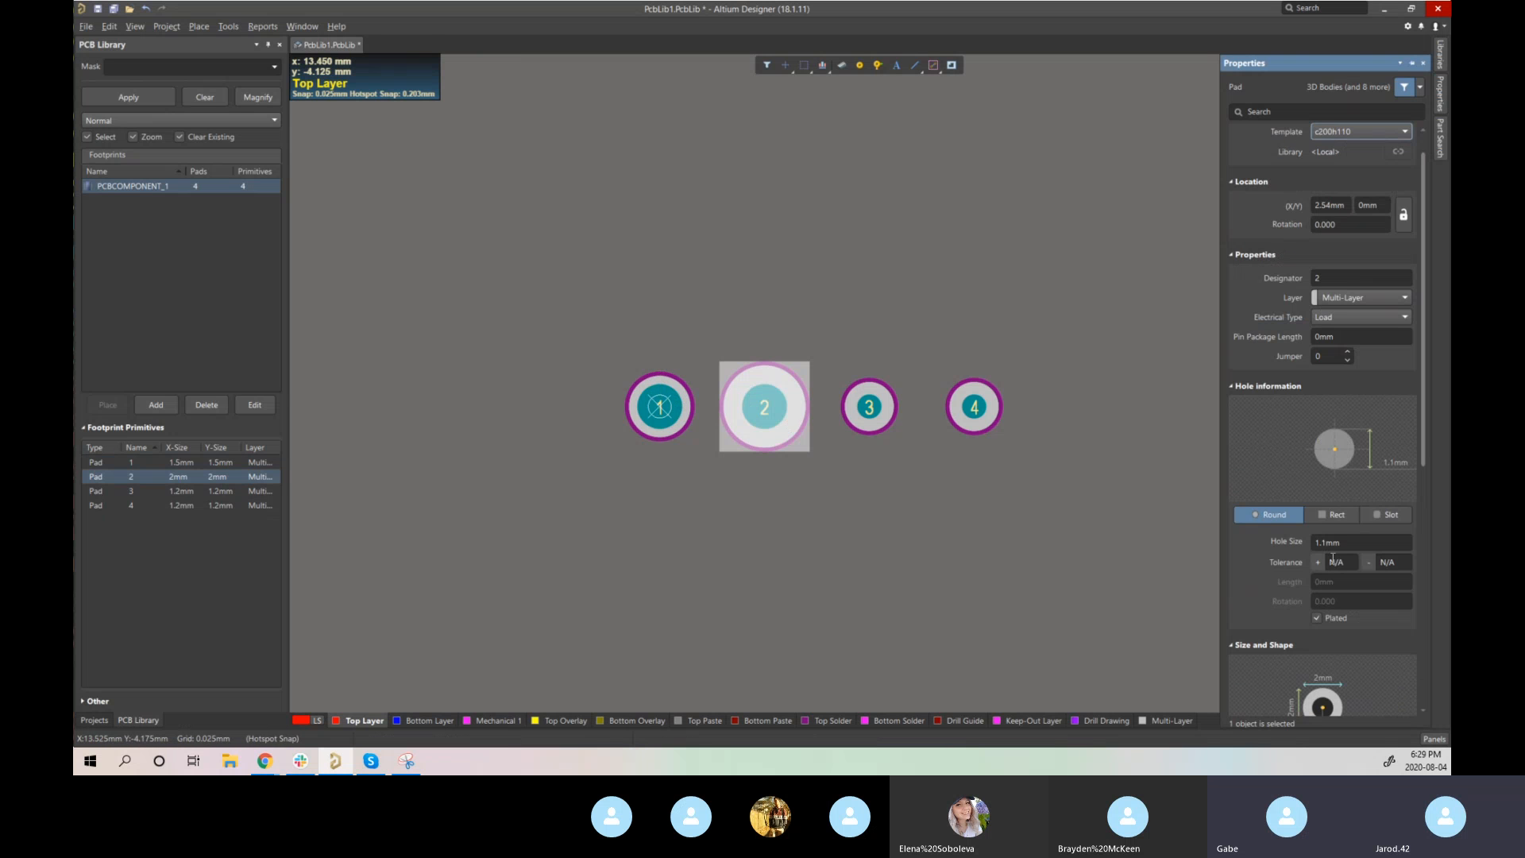
pyautogui.scroll(-3, 1333, 559)
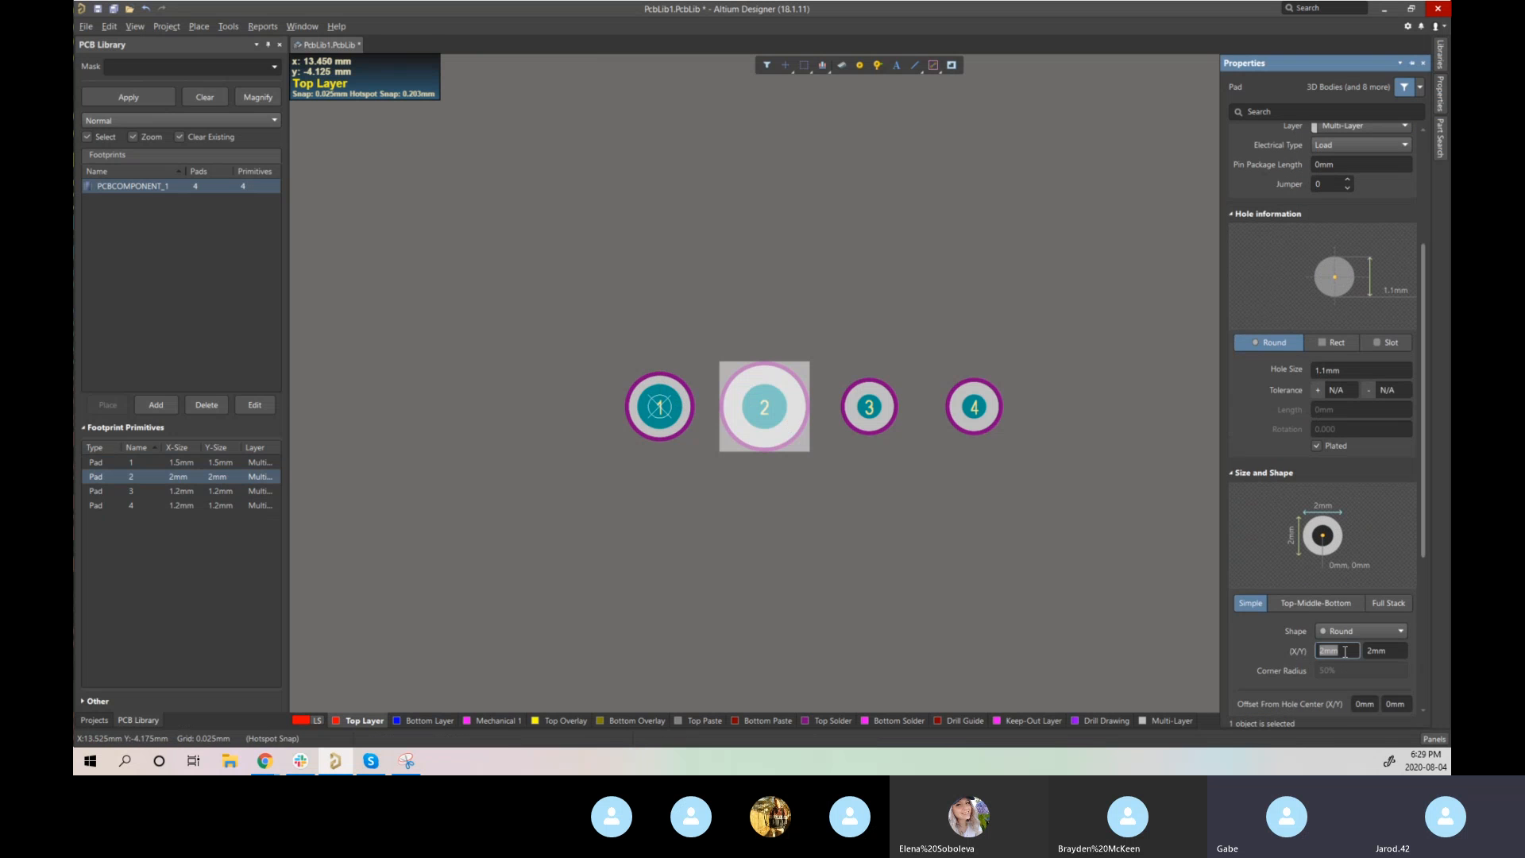
pyautogui.write('1.3')
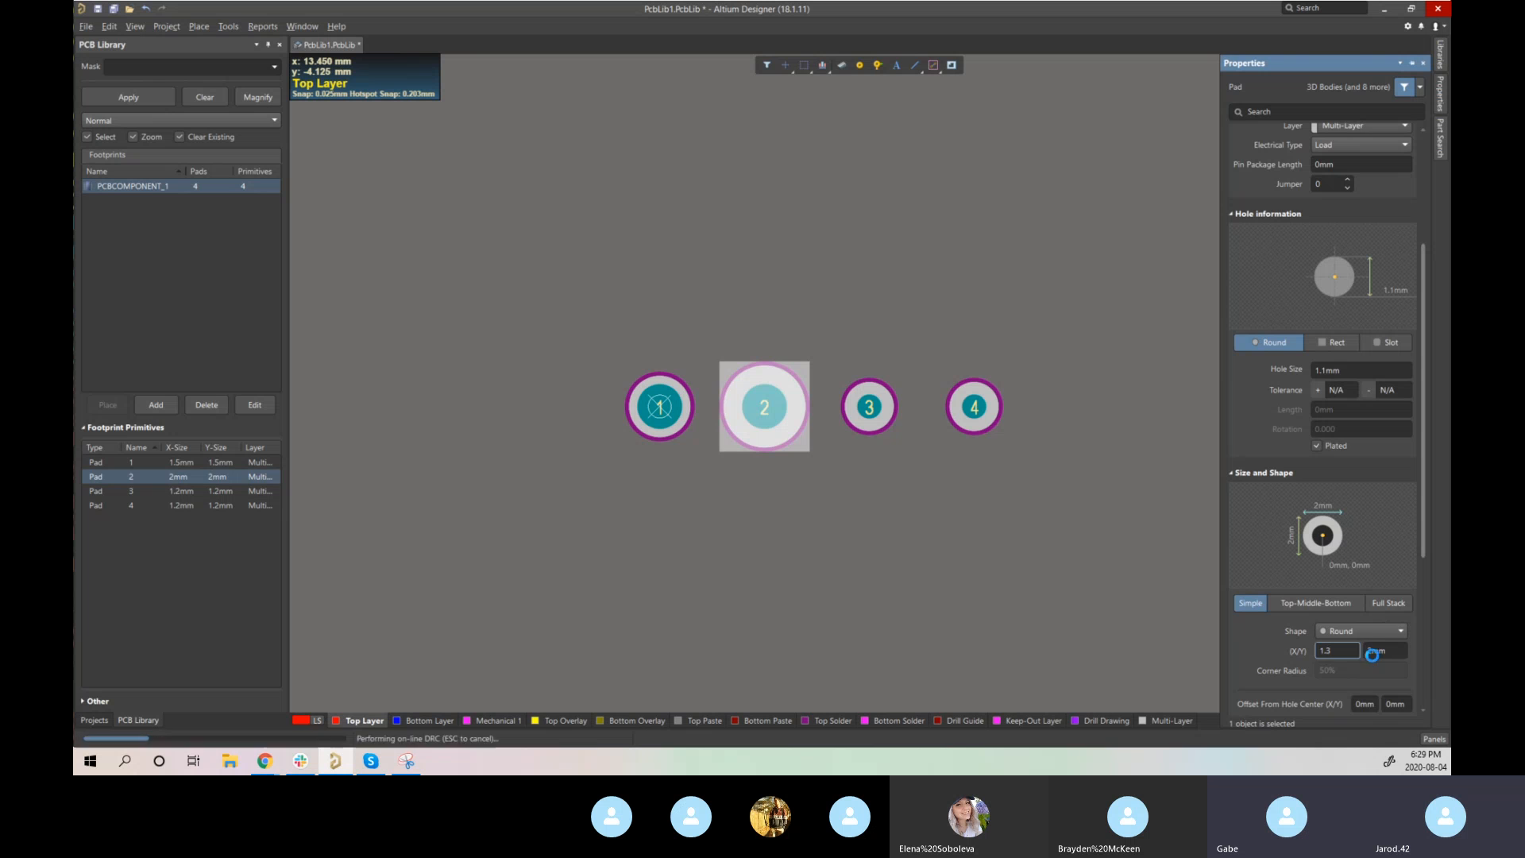
pyautogui.click(1387, 651)
pyautogui.doubleClick(1388, 654)
pyautogui.write('1.3')
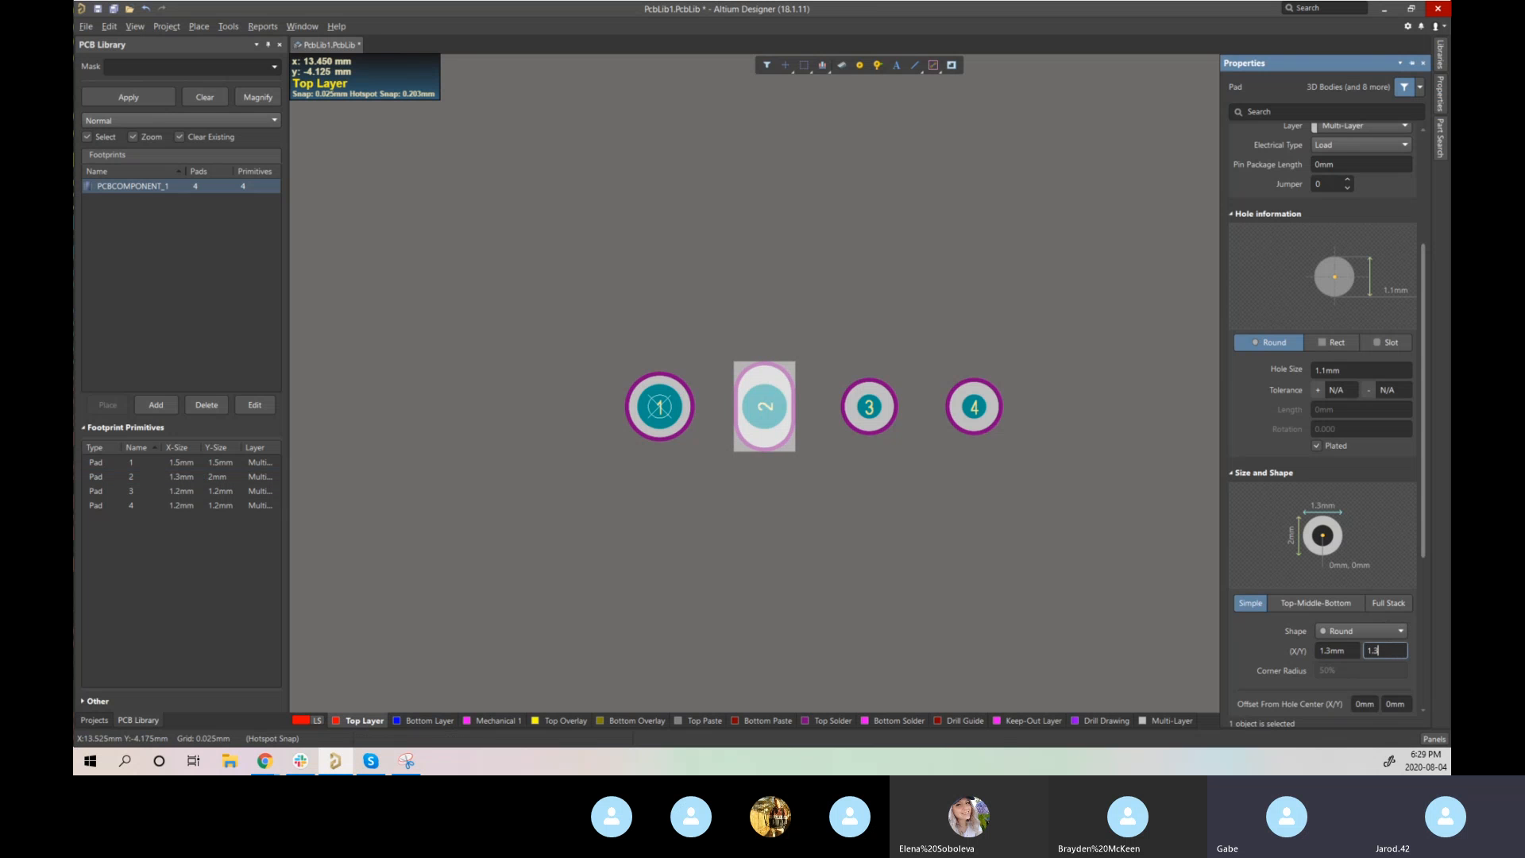
pyautogui.press('Return')
pyautogui.click(779, 498)
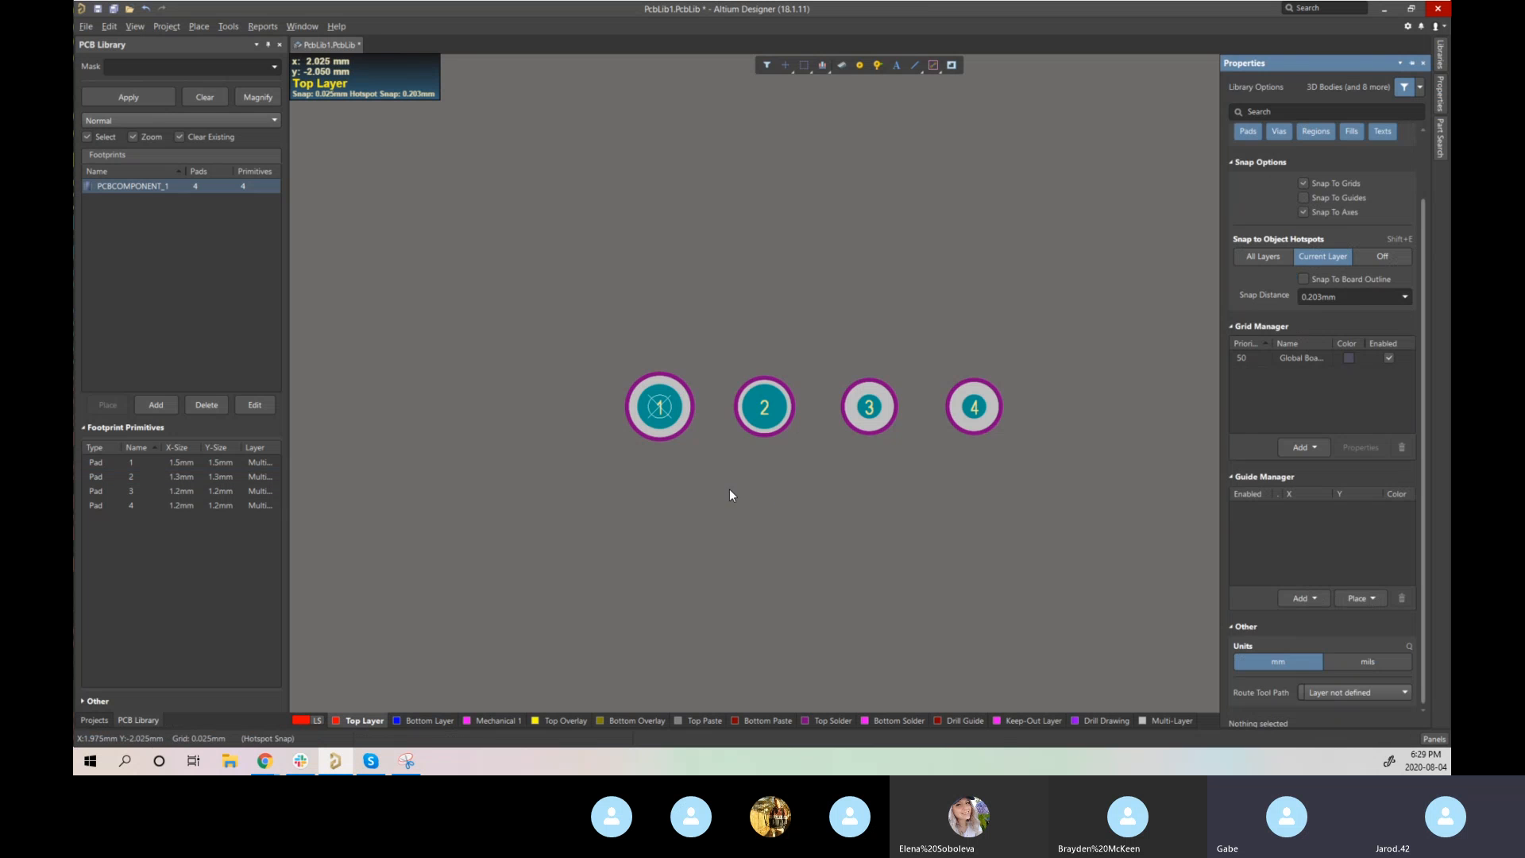
# - Place three vertical Top Layer lines about 3 mm long, side by side in the gap between pads 1 and 2
pyautogui.press('p')
pyautogui.press('l')
pyautogui.click(698, 340)
pyautogui.click(697, 454)
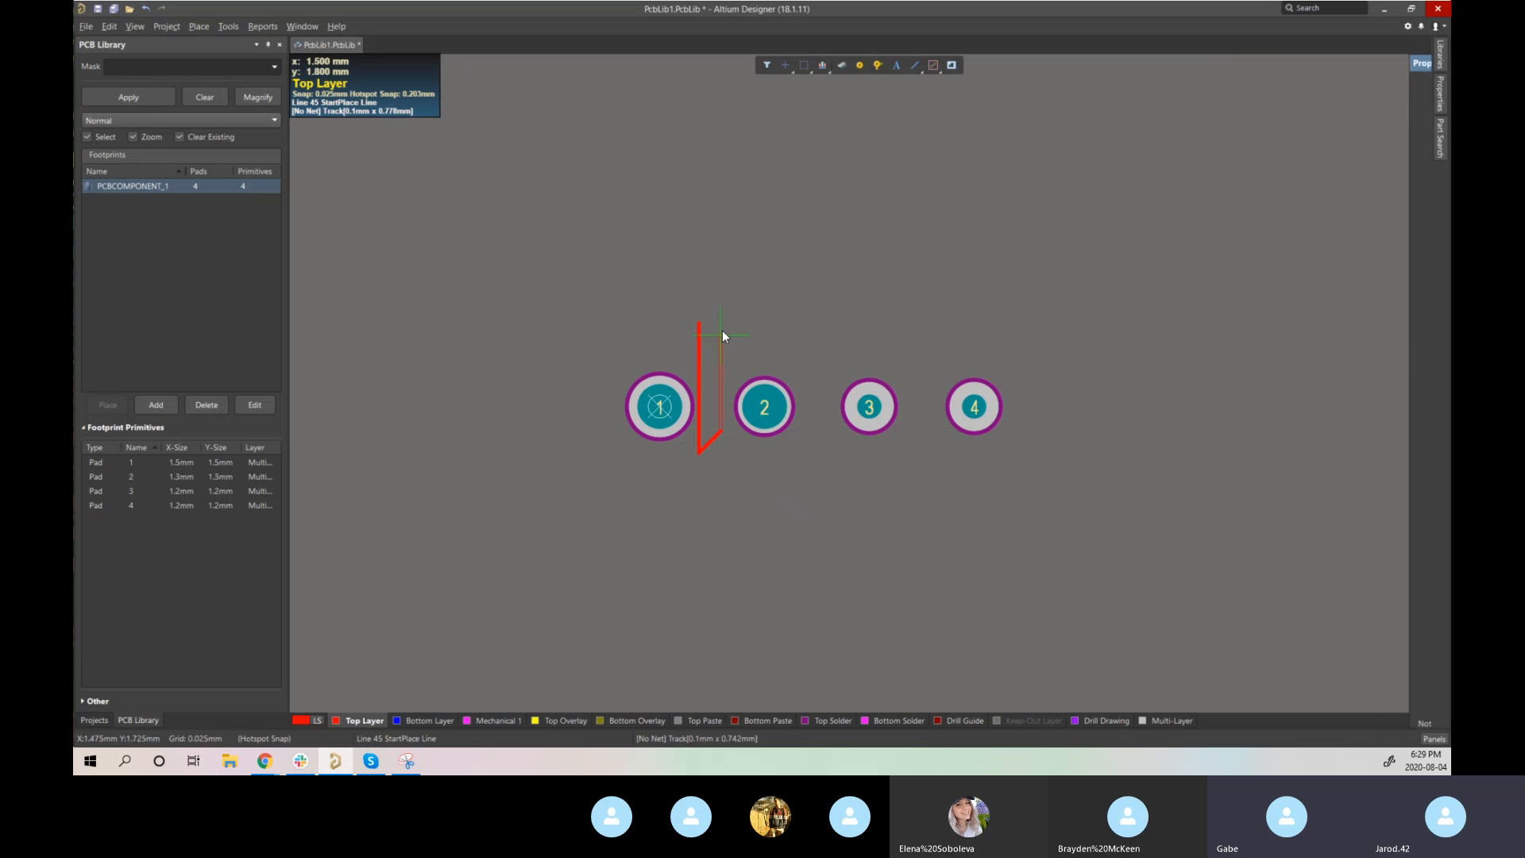
pyautogui.rightClick(721, 334)
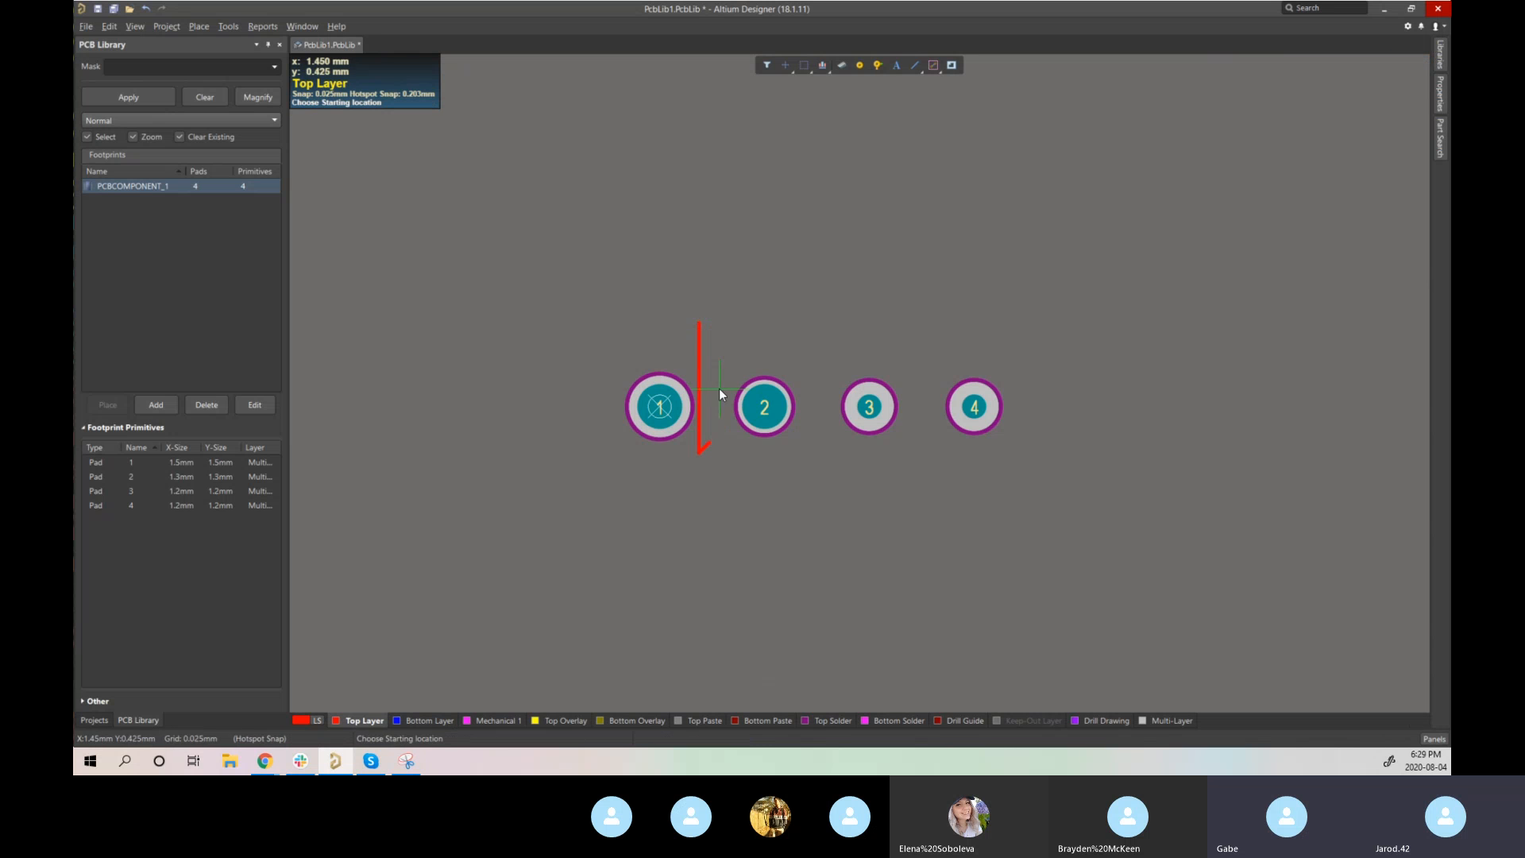
pyautogui.click(718, 327)
pyautogui.click(718, 455)
pyautogui.rightClick(731, 343)
pyautogui.click(731, 326)
pyautogui.click(732, 452)
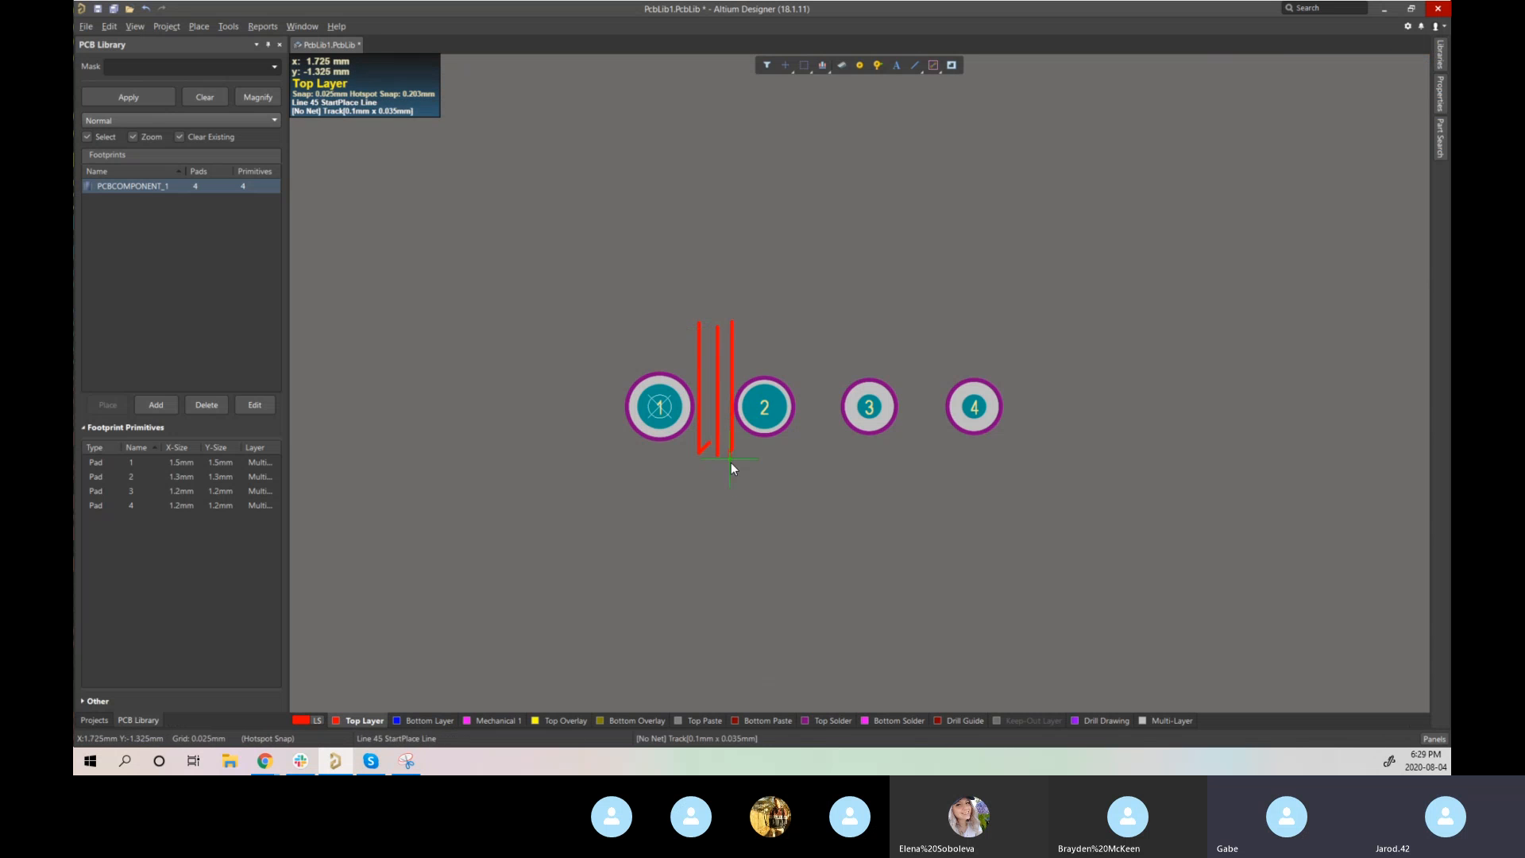
# - End line placement and undo the three vertical Top Layer lines between pads 1 and 2
pyautogui.rightClick(733, 467)
pyautogui.rightClick(744, 490)
pyautogui.hotkey('ctrl', 'z')
pyautogui.hotkey('ctrl', 'z')
pyautogui.hotkey('ctrl', 'z')
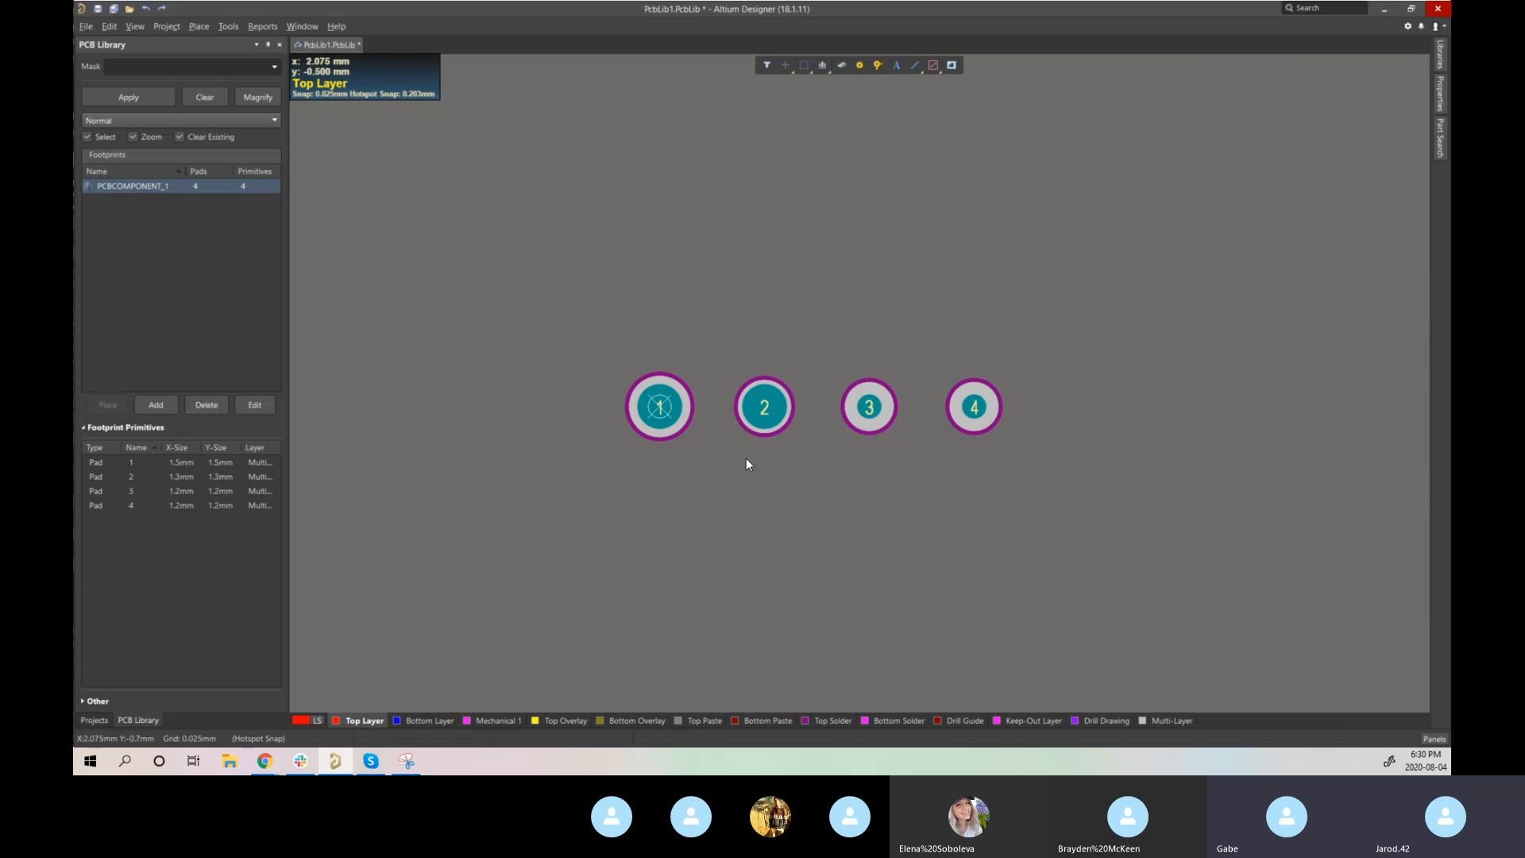
# - Set pad 2's X and Y size to 1.5 mm
pyautogui.doubleClick(755, 411)
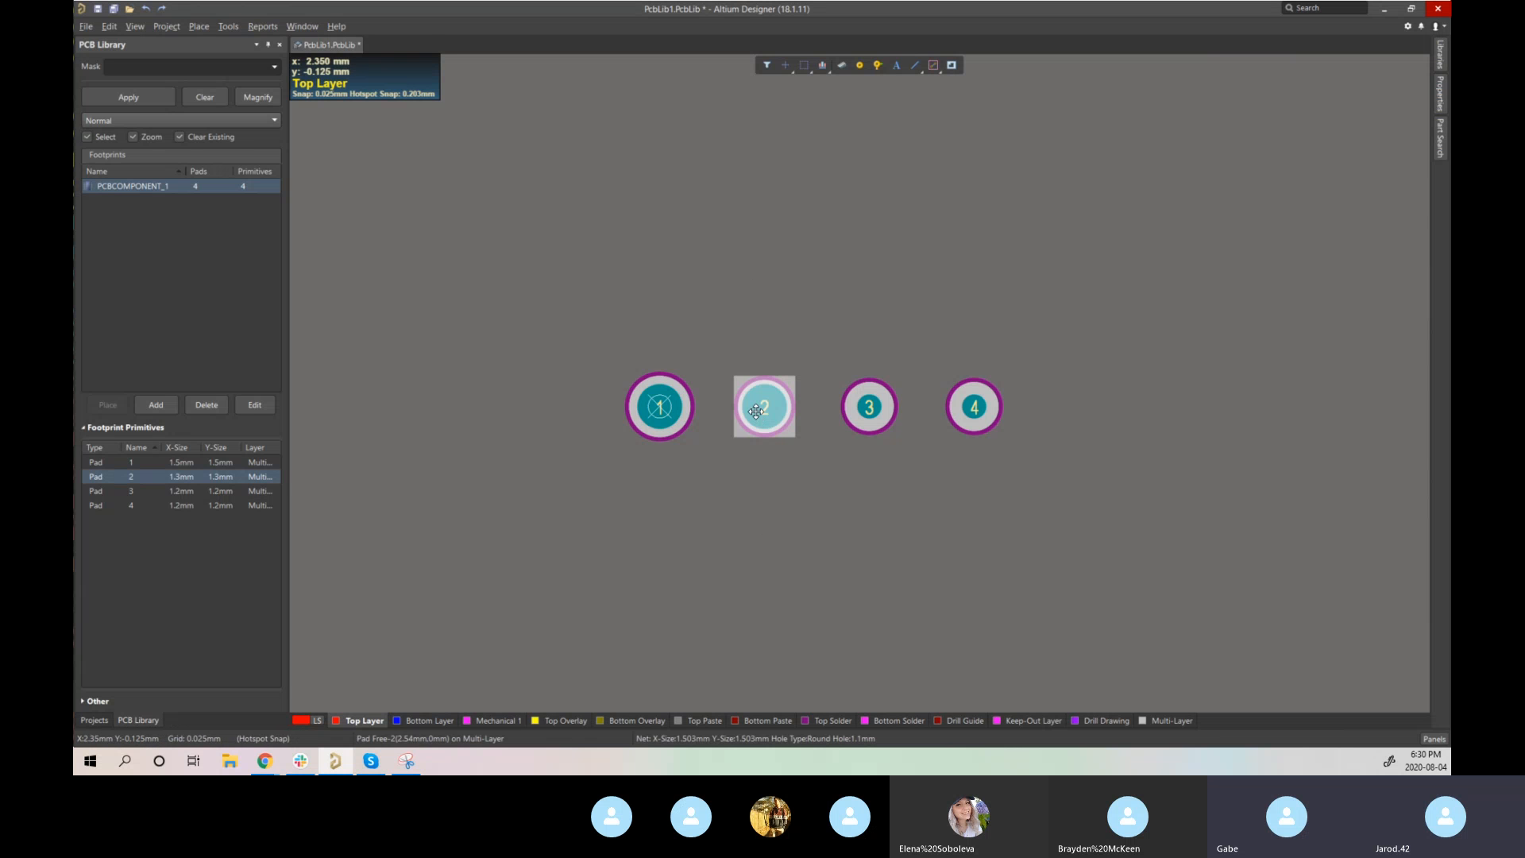
pyautogui.scroll(-3, 1329, 554)
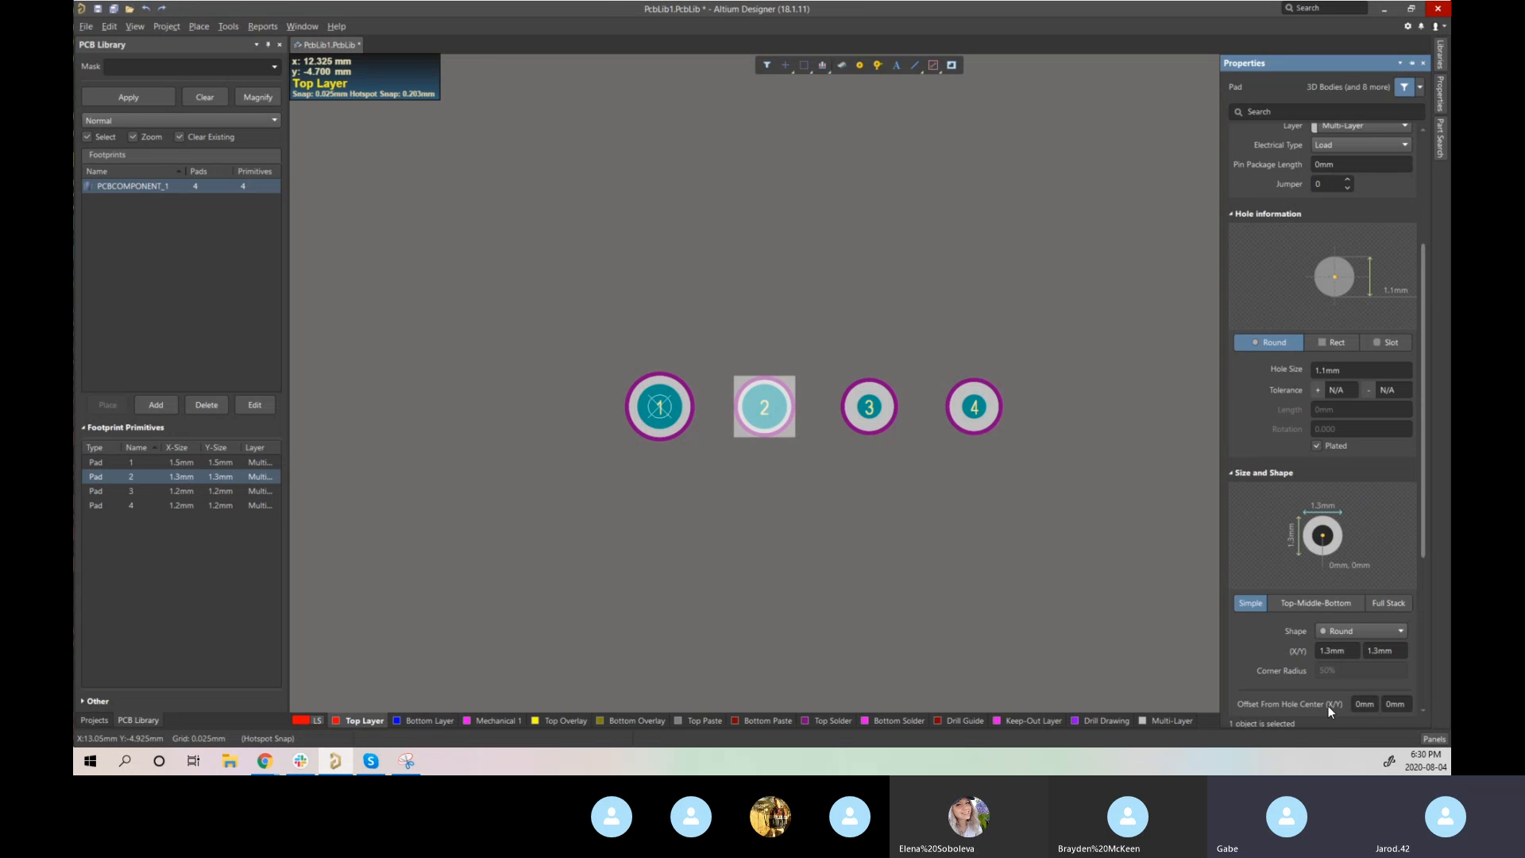
pyautogui.click(1339, 652)
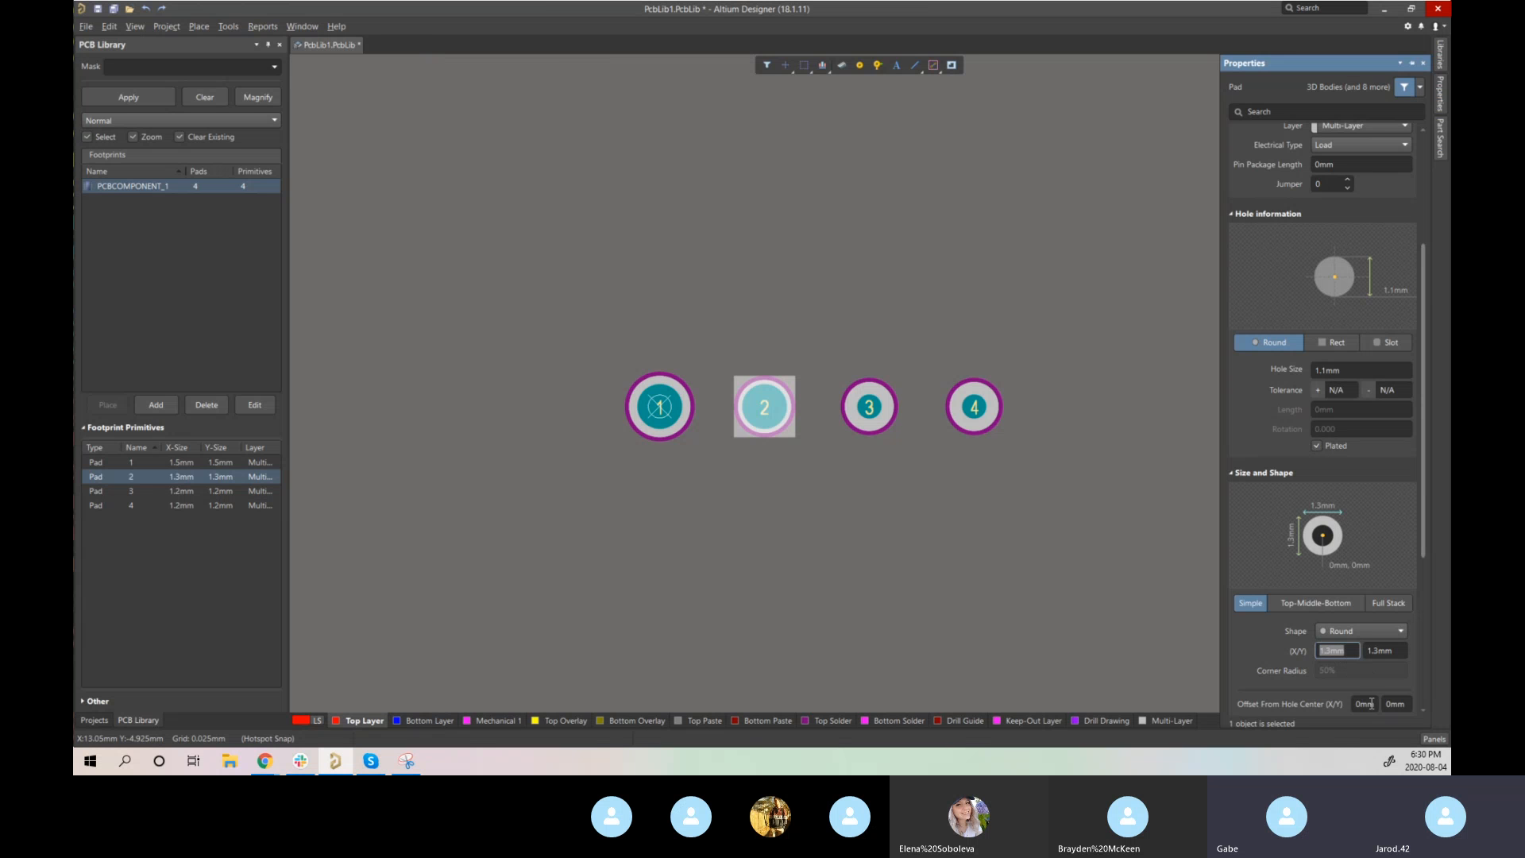
pyautogui.write('1.5')
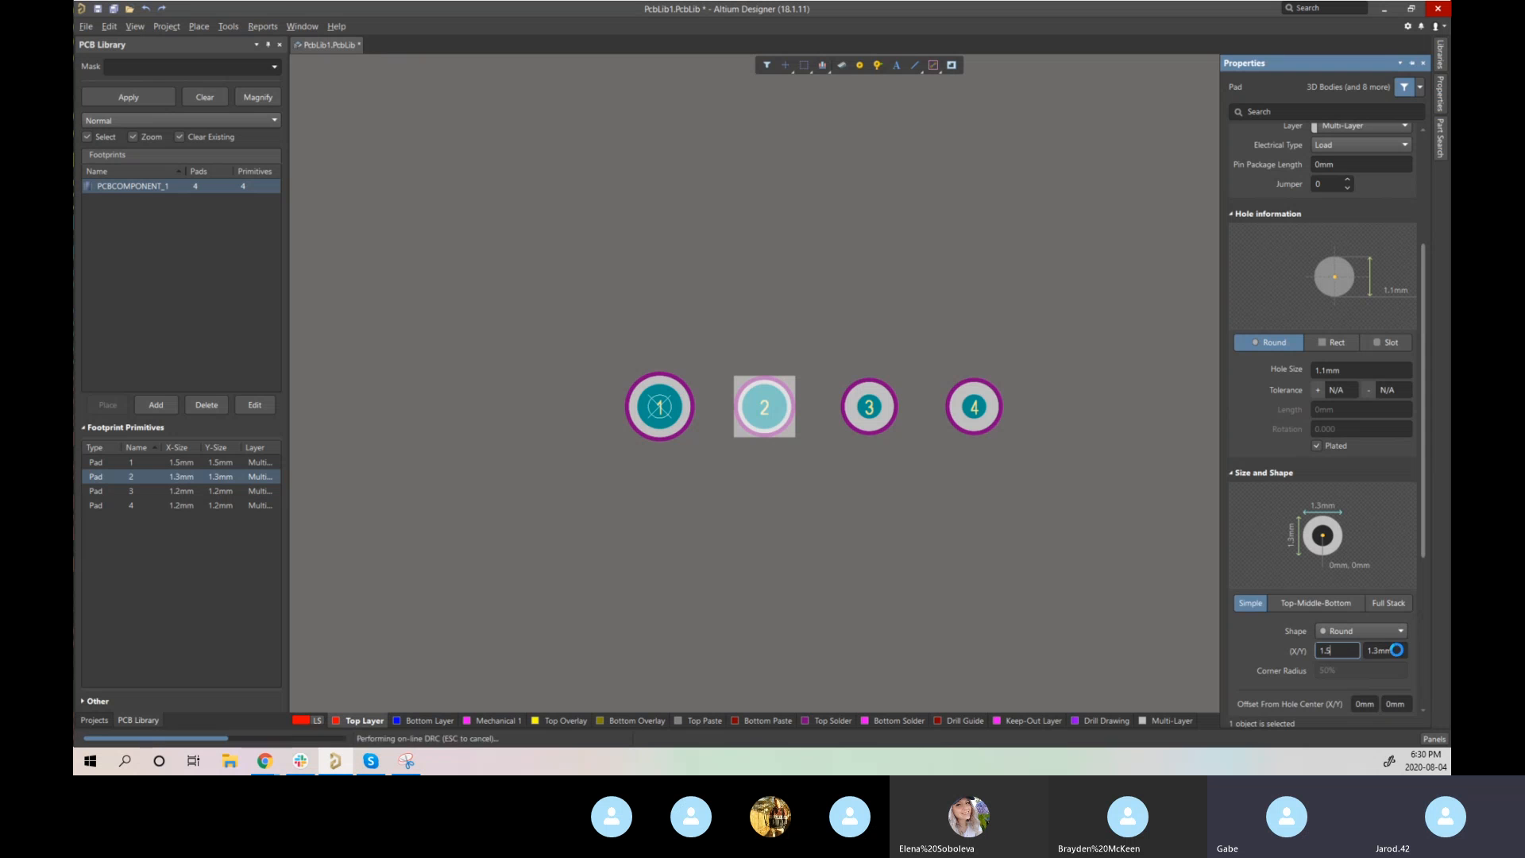
pyautogui.press('Tab')
pyautogui.write('1.5')
pyautogui.press('Return')
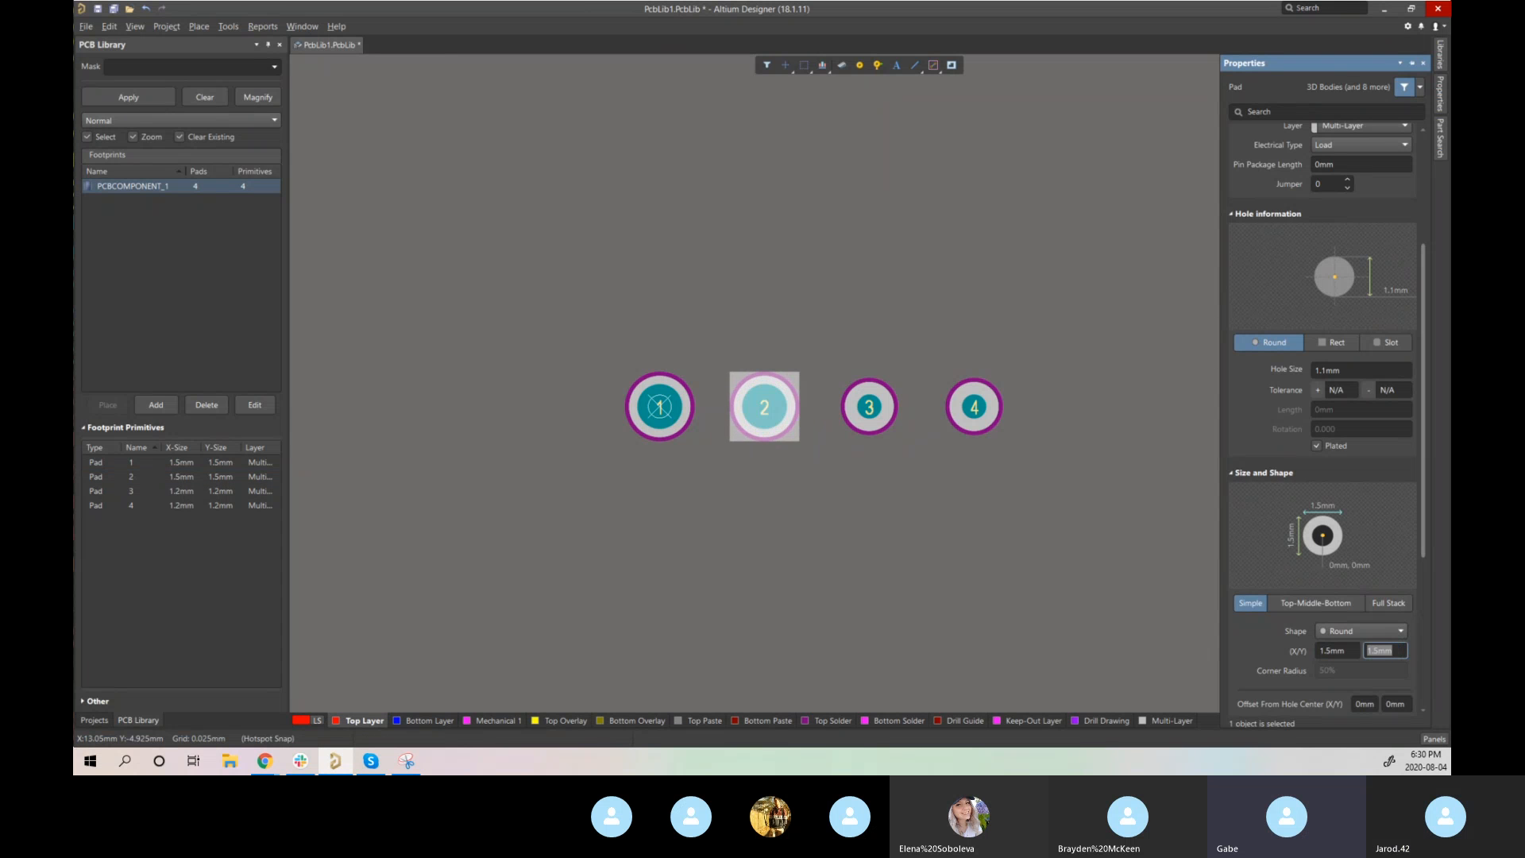
pyautogui.click(896, 476)
# - Set pad 3's hole size to 1.1 mm and its X and Y size to 1.5 mm
pyautogui.click(869, 408)
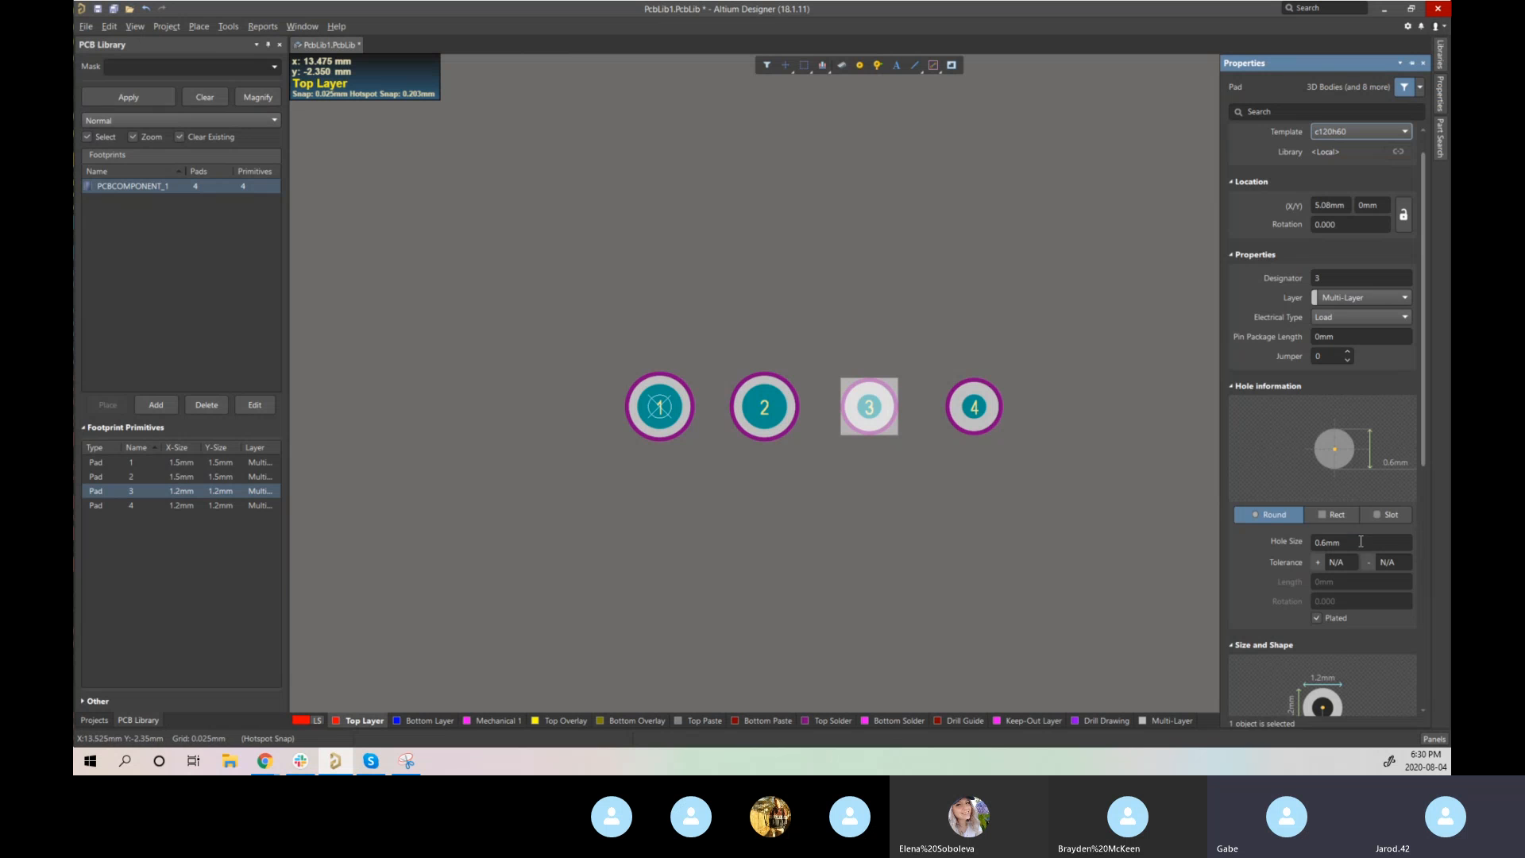
pyautogui.click(1351, 542)
pyautogui.write('1')
pyautogui.scroll(-2, 1304, 566)
pyautogui.scroll(-1, 1306, 566)
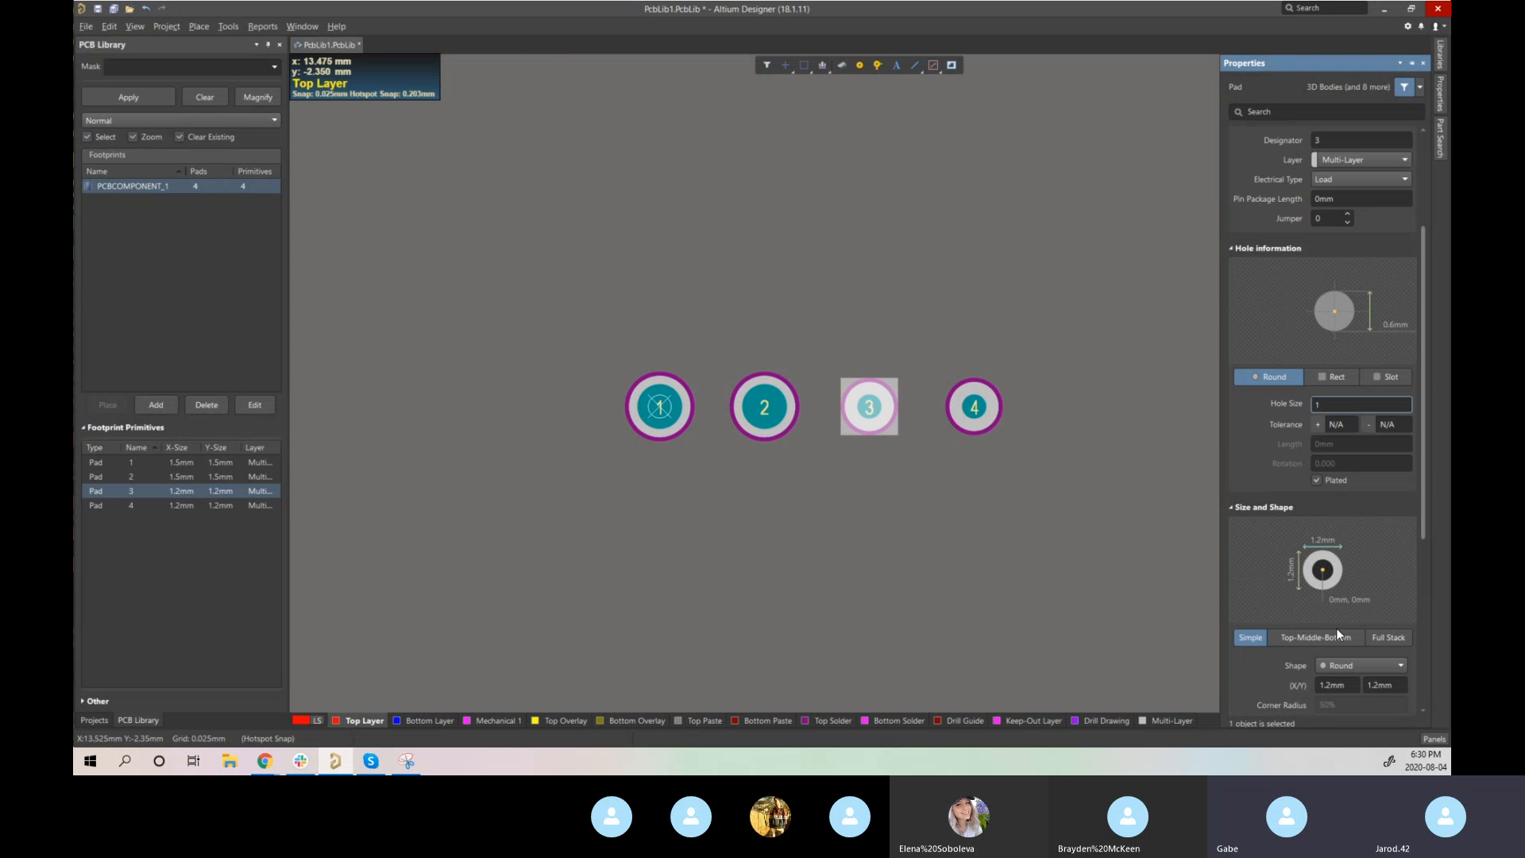
pyautogui.click(1339, 685)
pyautogui.write('1')
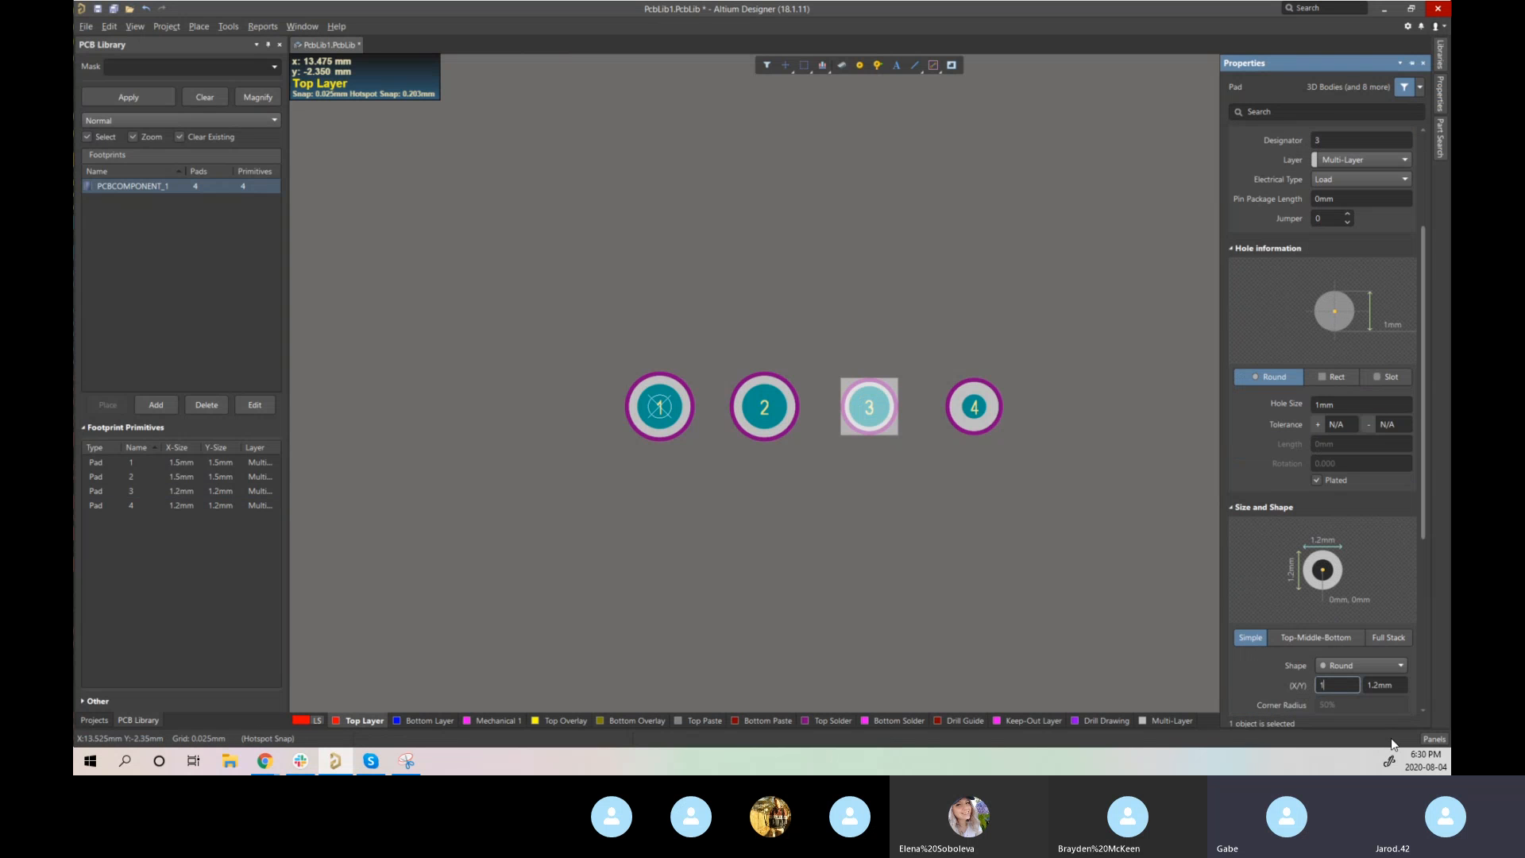
pyautogui.write('.5')
pyautogui.click(1335, 409)
pyautogui.write('1.1')
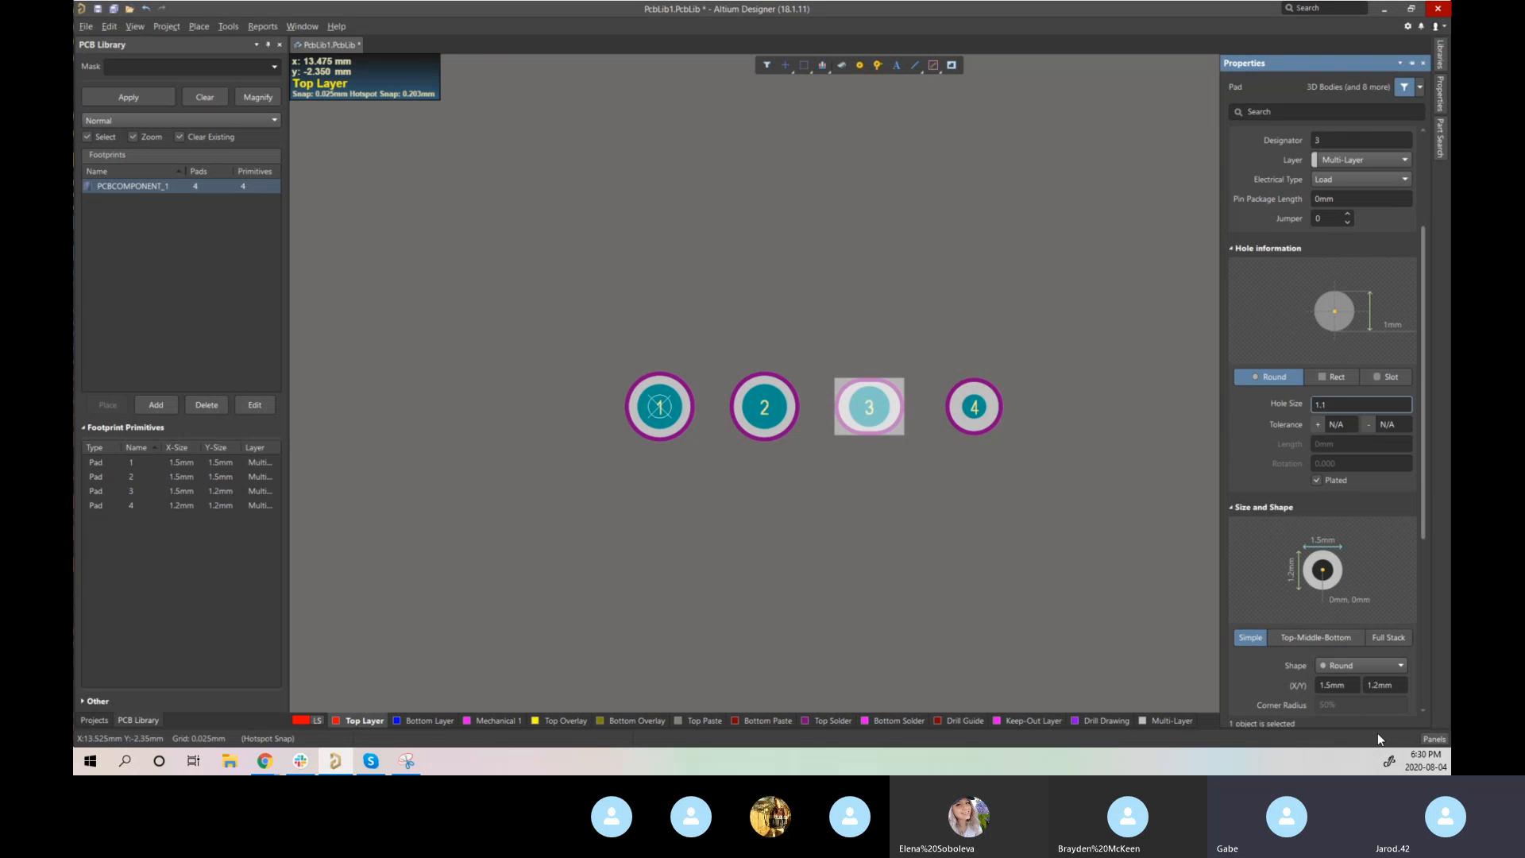
pyautogui.click(1386, 685)
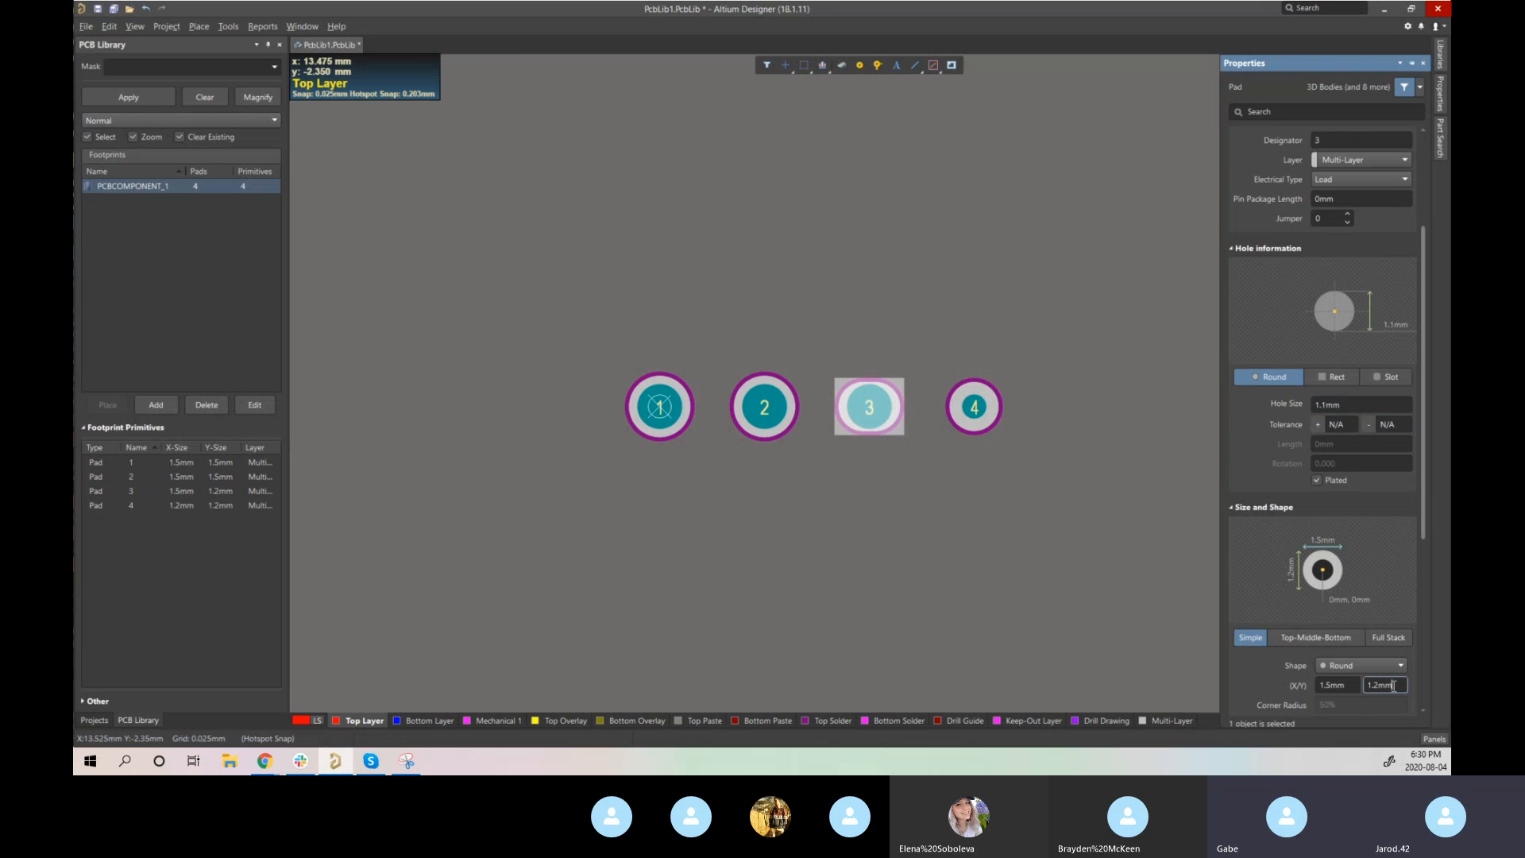
pyautogui.write('1.5')
pyautogui.press('Return')
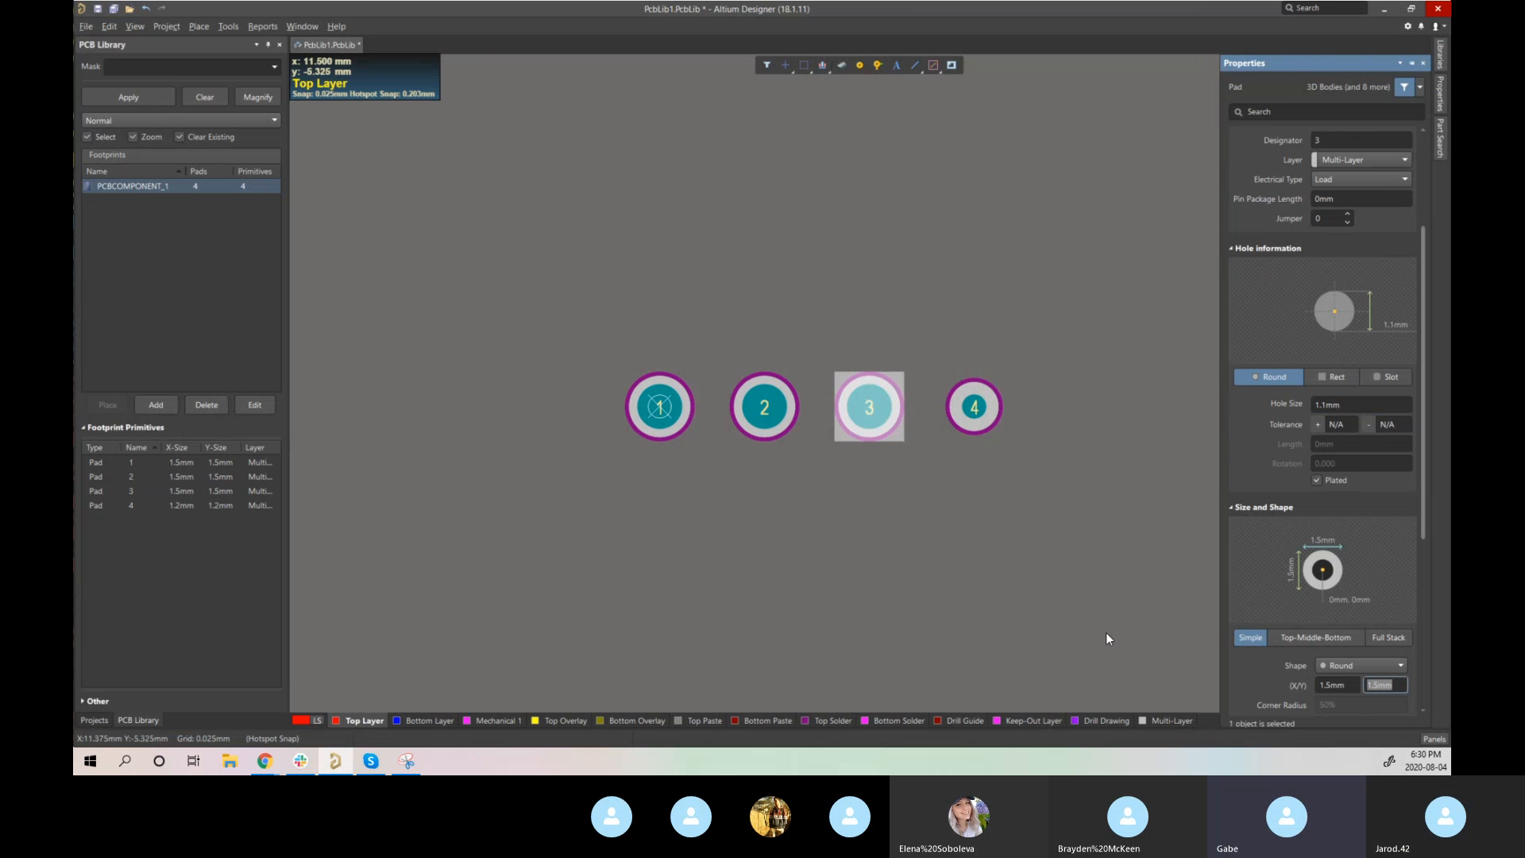
# - Set pad 4's hole size to 1.1 mm and its X and Y size to 1.5 mm
pyautogui.click(959, 400)
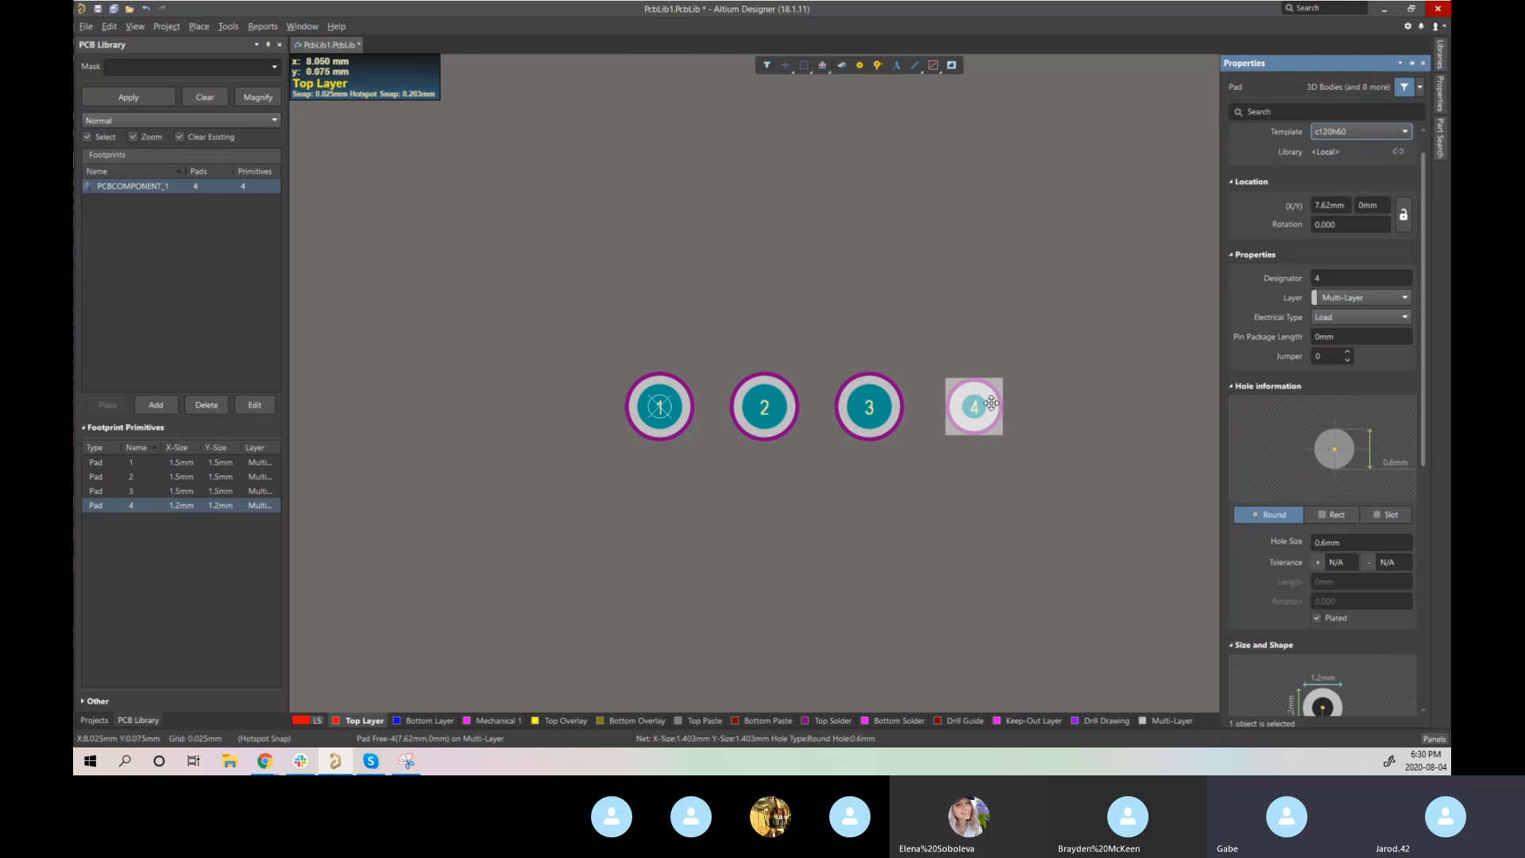
pyautogui.click(984, 405)
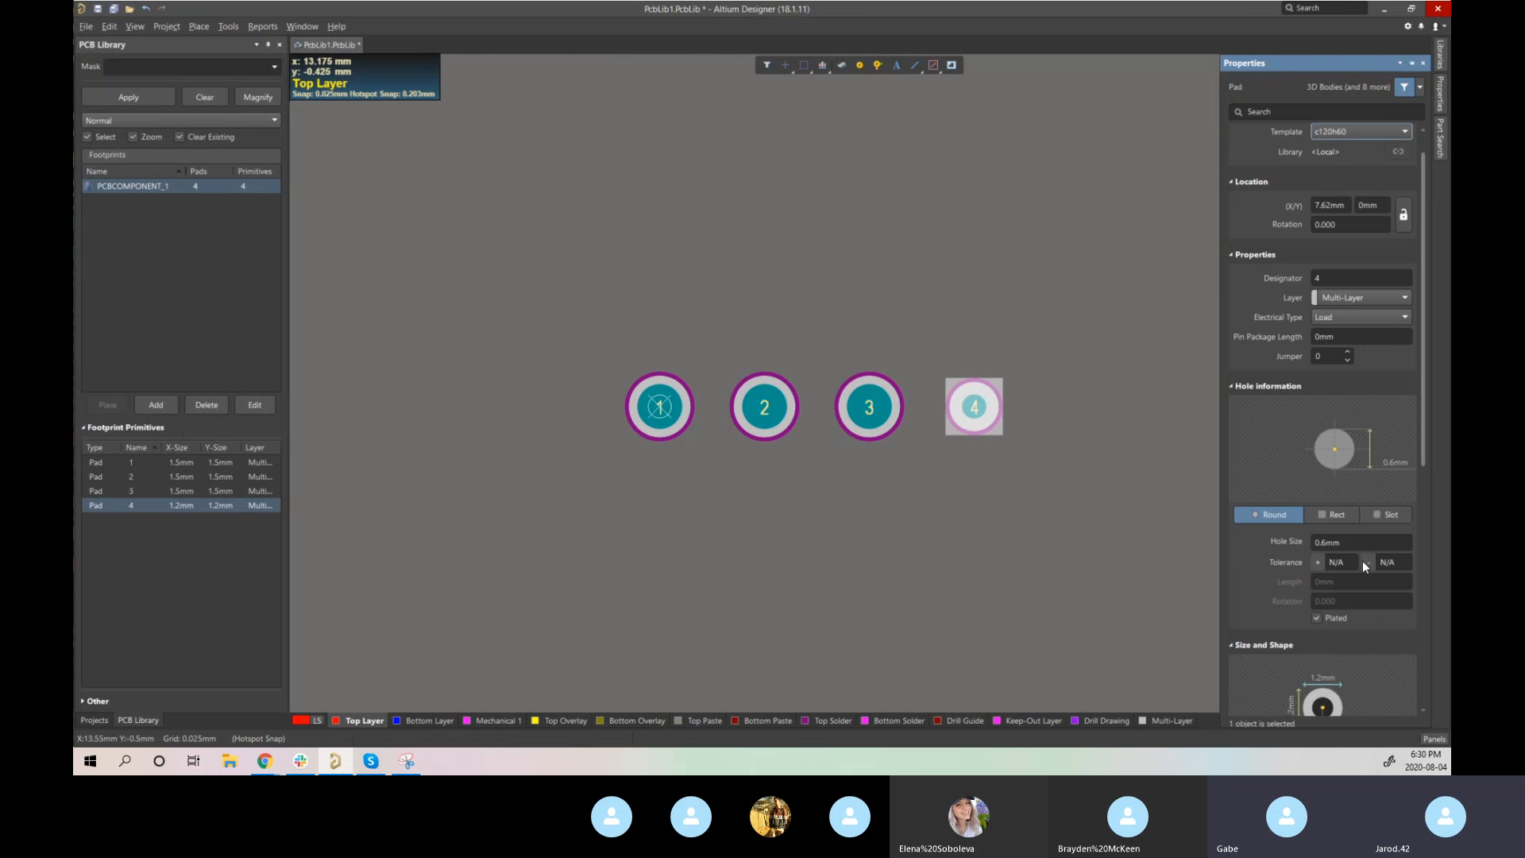
pyautogui.click(1329, 544)
pyautogui.write('1.1')
pyautogui.scroll(-2, 1328, 583)
pyautogui.scroll(-1, 1336, 552)
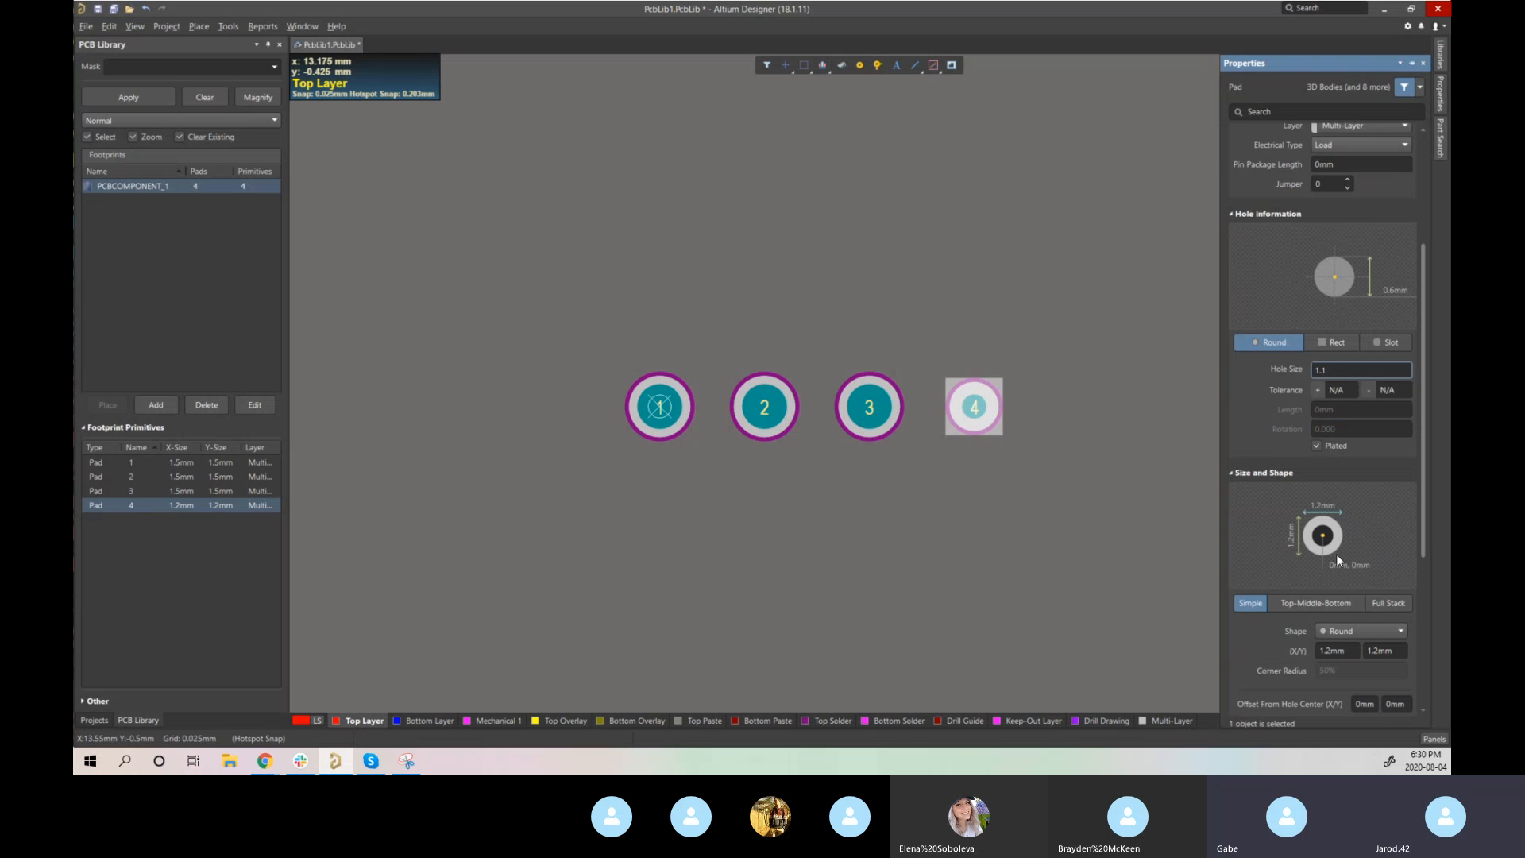
pyautogui.click(1348, 649)
pyautogui.write('1.5')
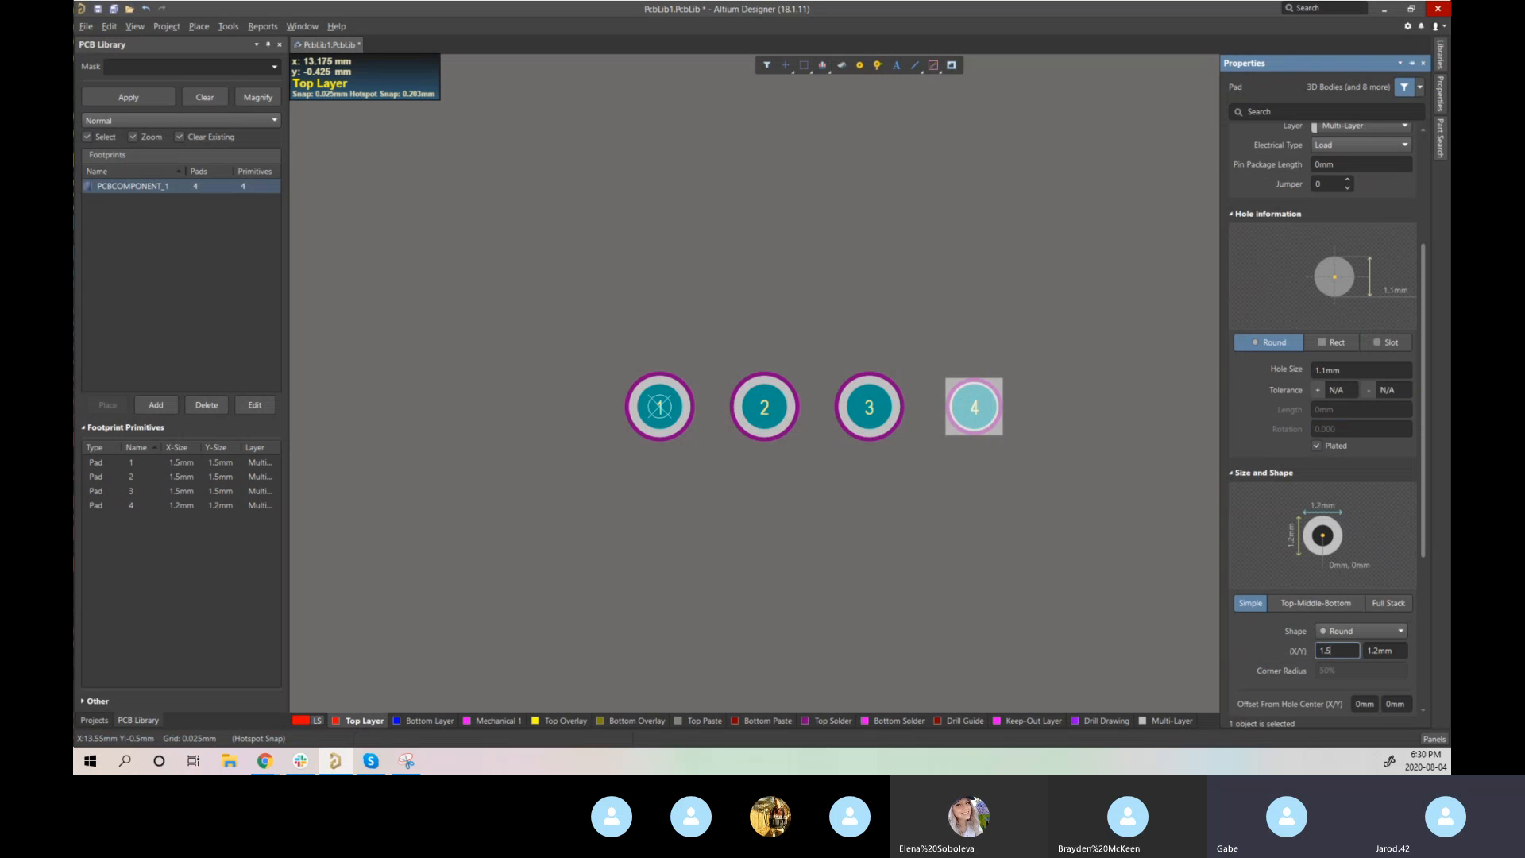
pyautogui.press('Tab')
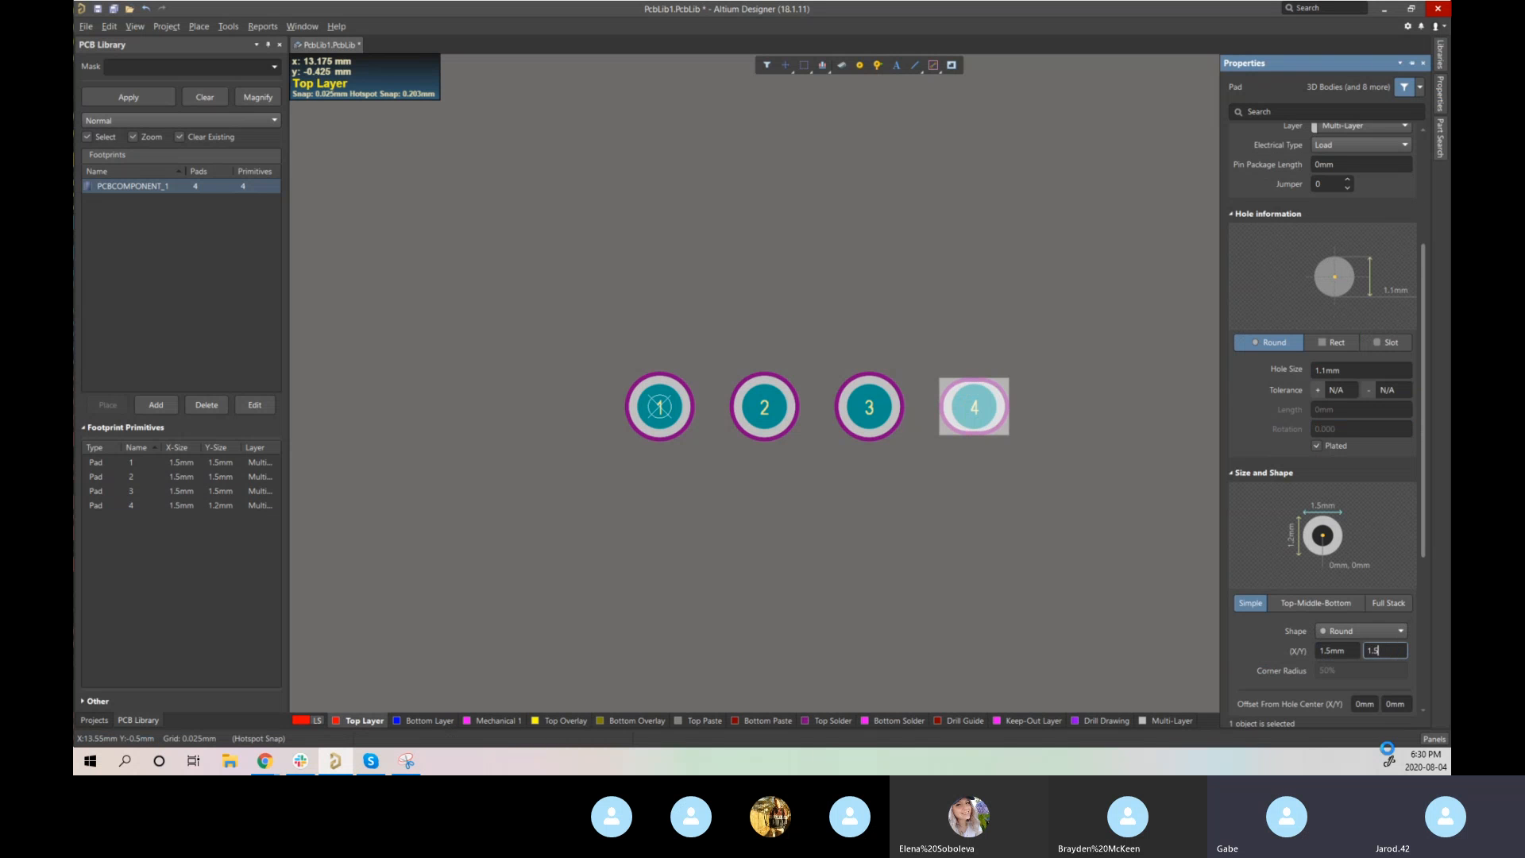
pyautogui.click(872, 621)
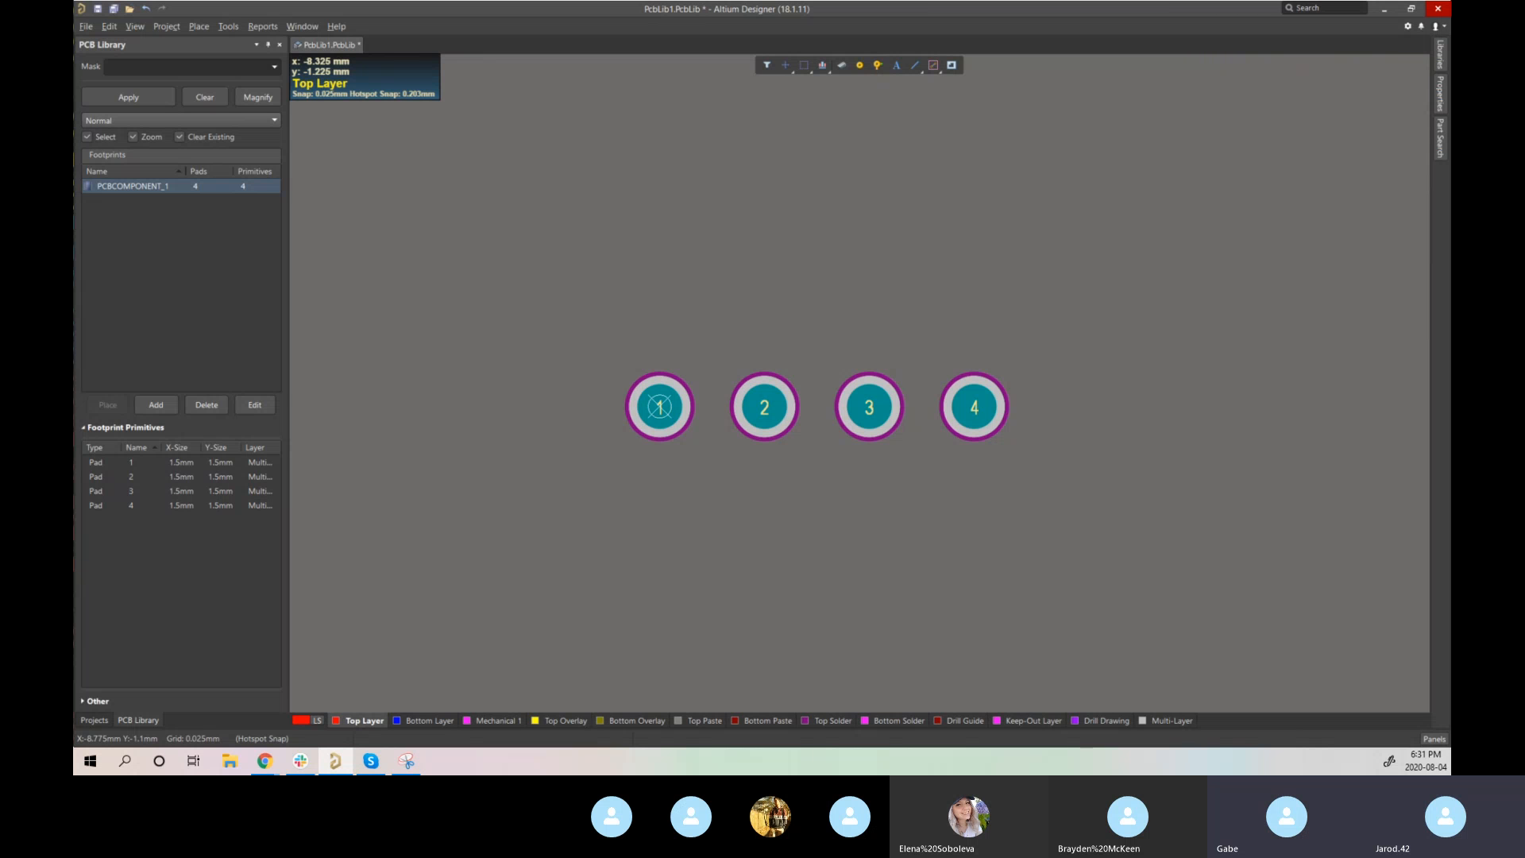
# - Switch to the Molex 705530106_sd.pdf drawing in the browser and maximise its window
pyautogui.hotkey('alt', 'Tab')
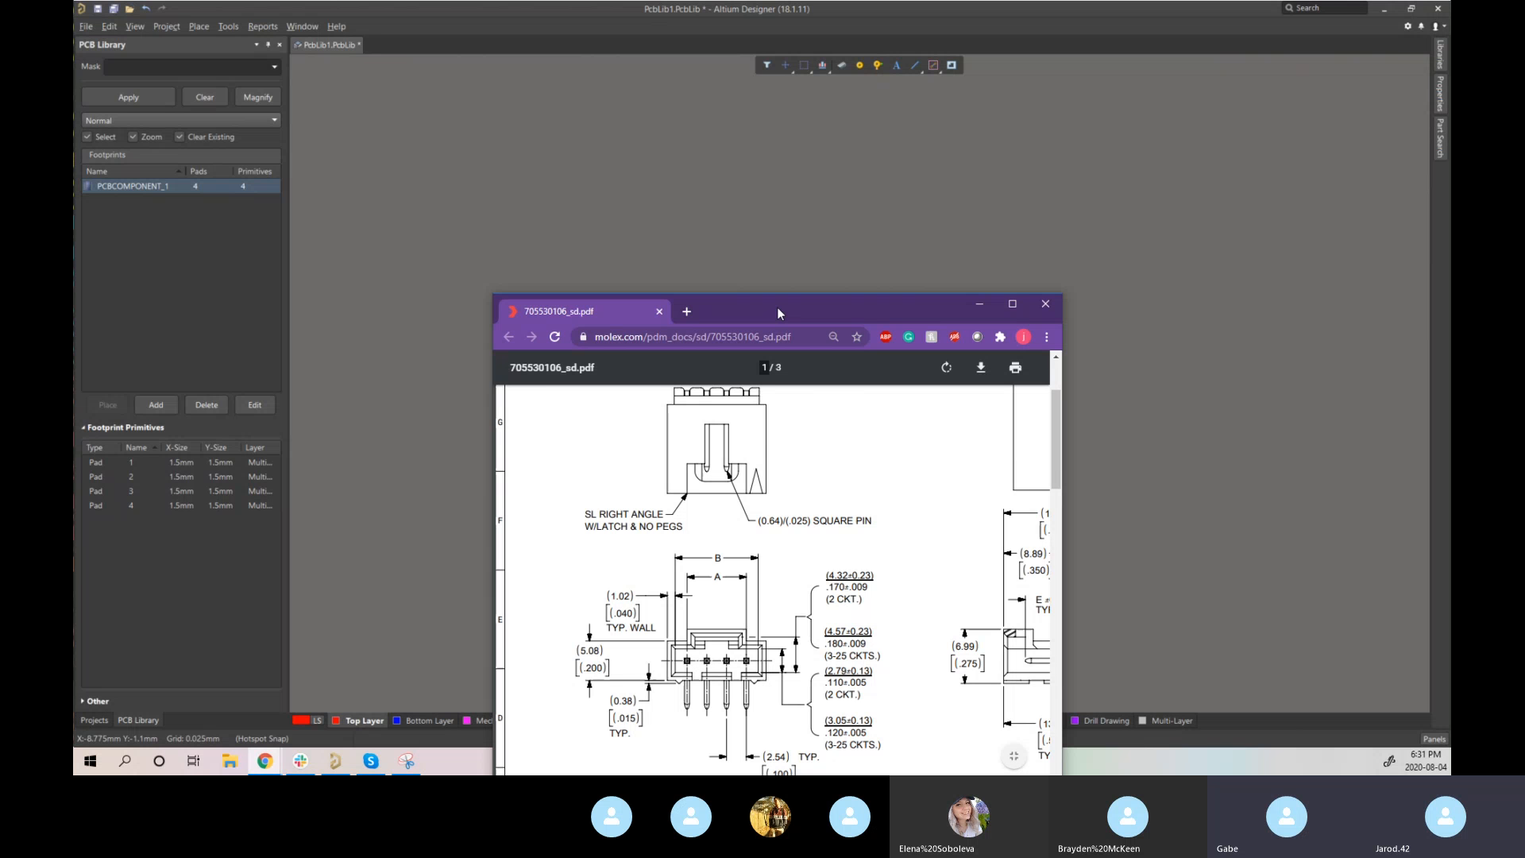
pyautogui.doubleClick(778, 313)
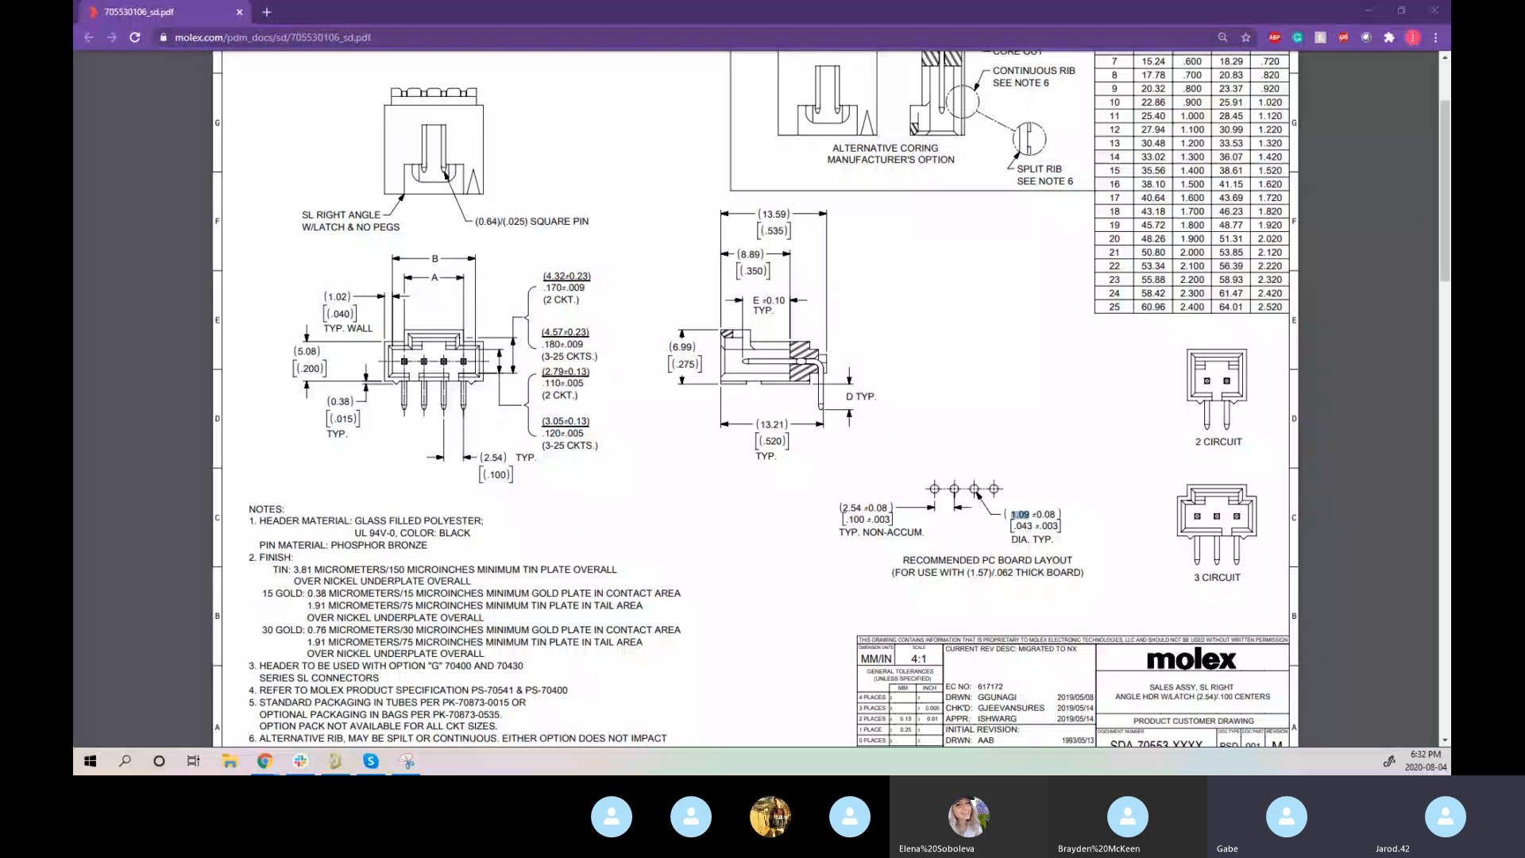
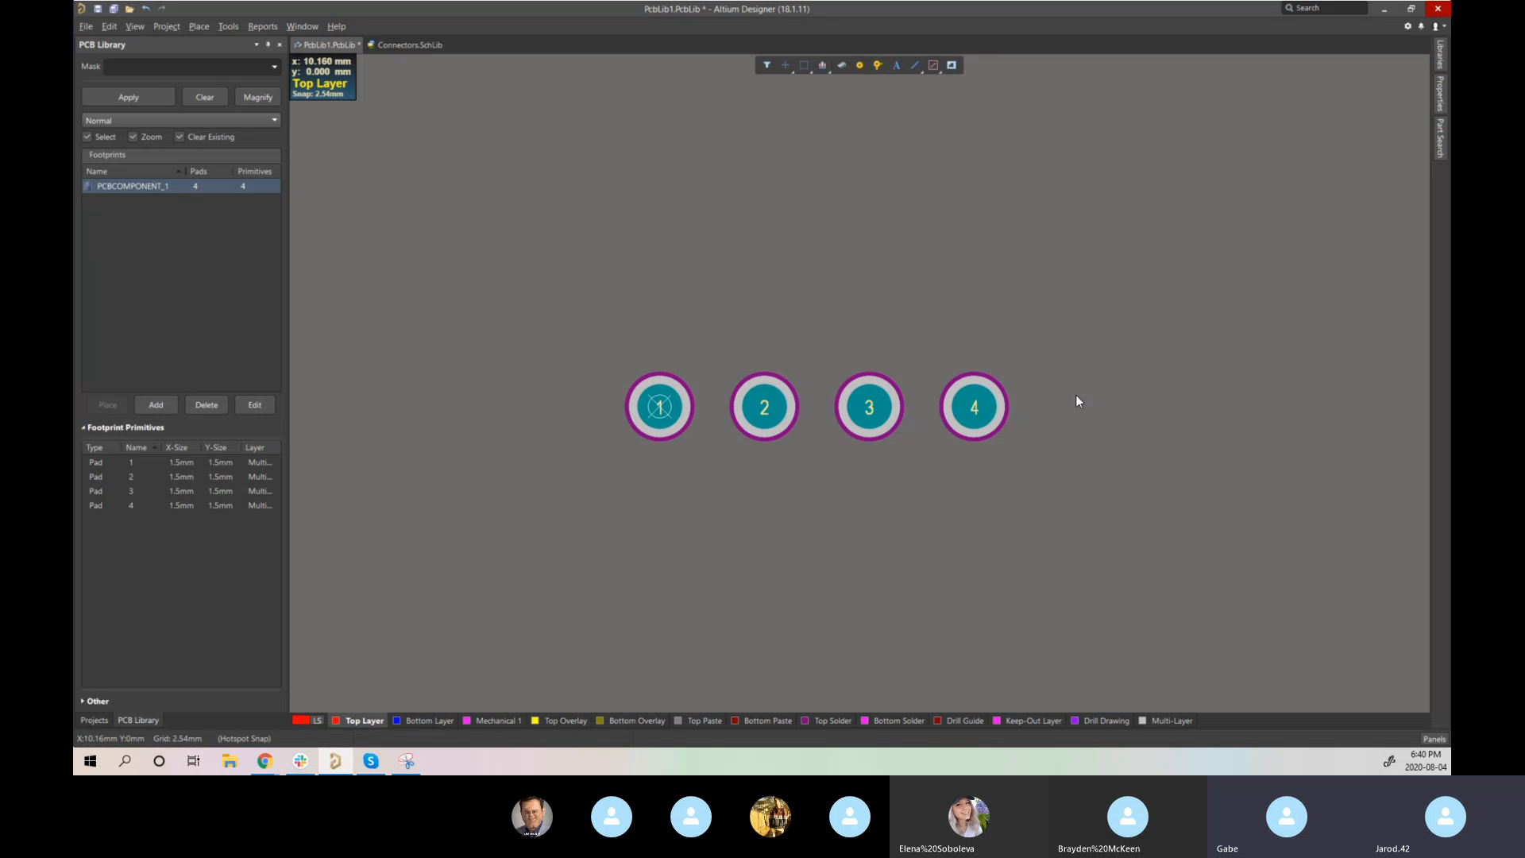
pyautogui.click(974, 393)
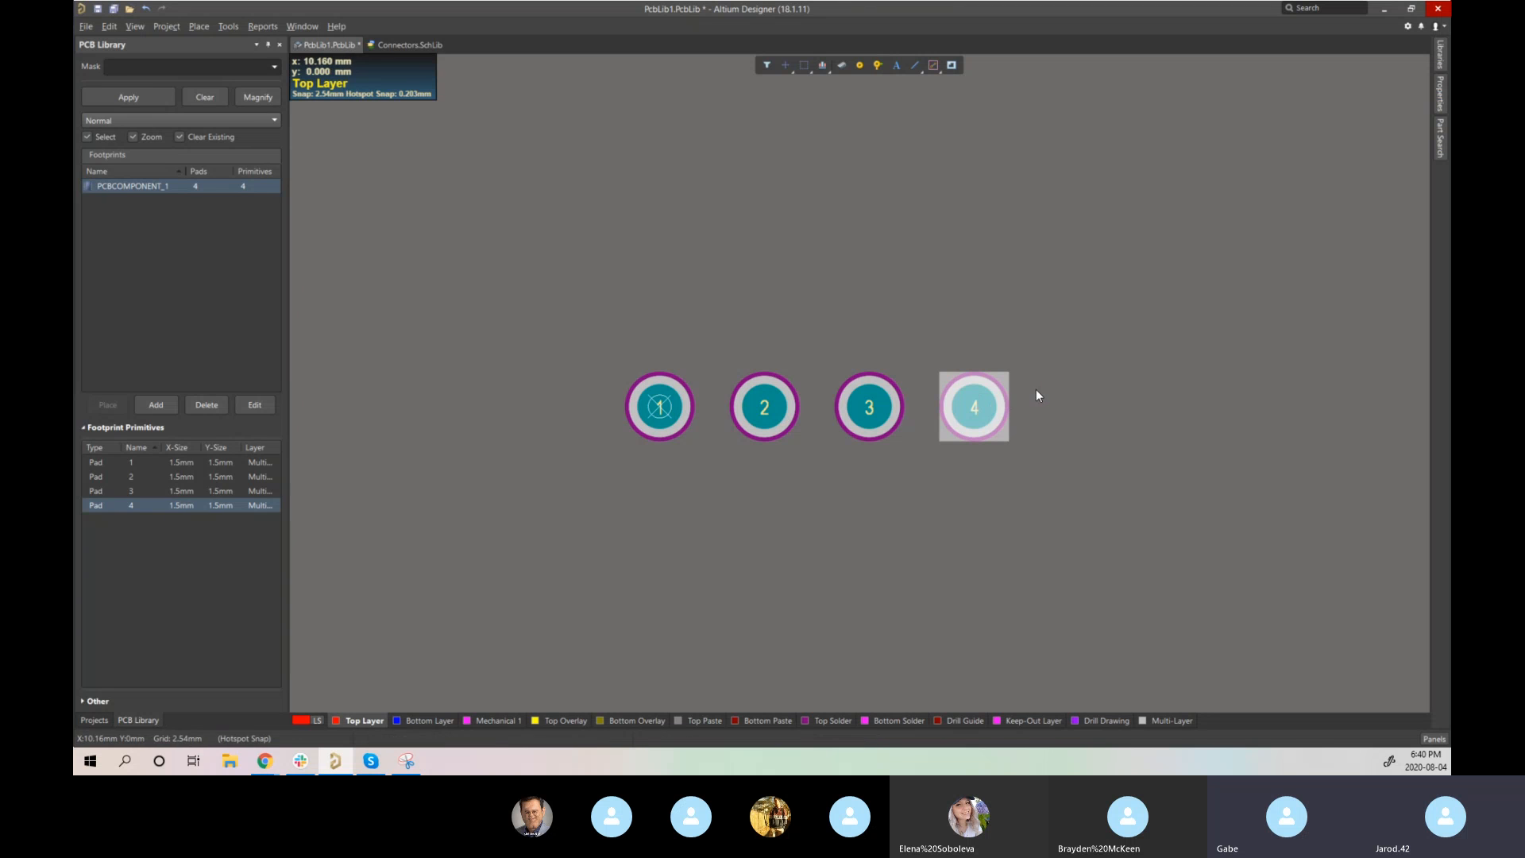
pyautogui.hotkey('ctrl', 'c')
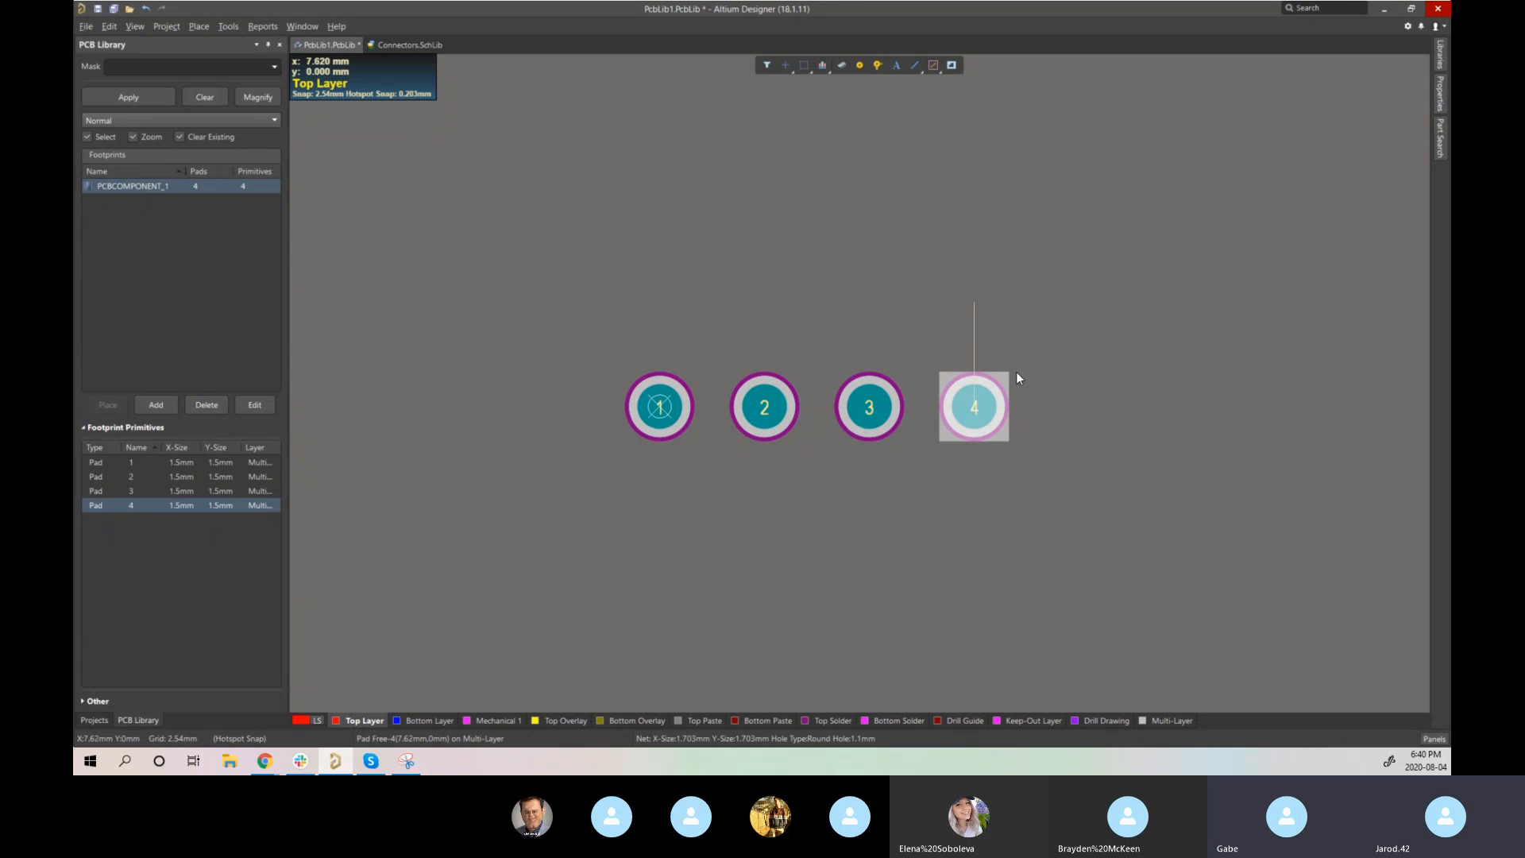
pyautogui.click(975, 404)
pyautogui.doubleClick(975, 408)
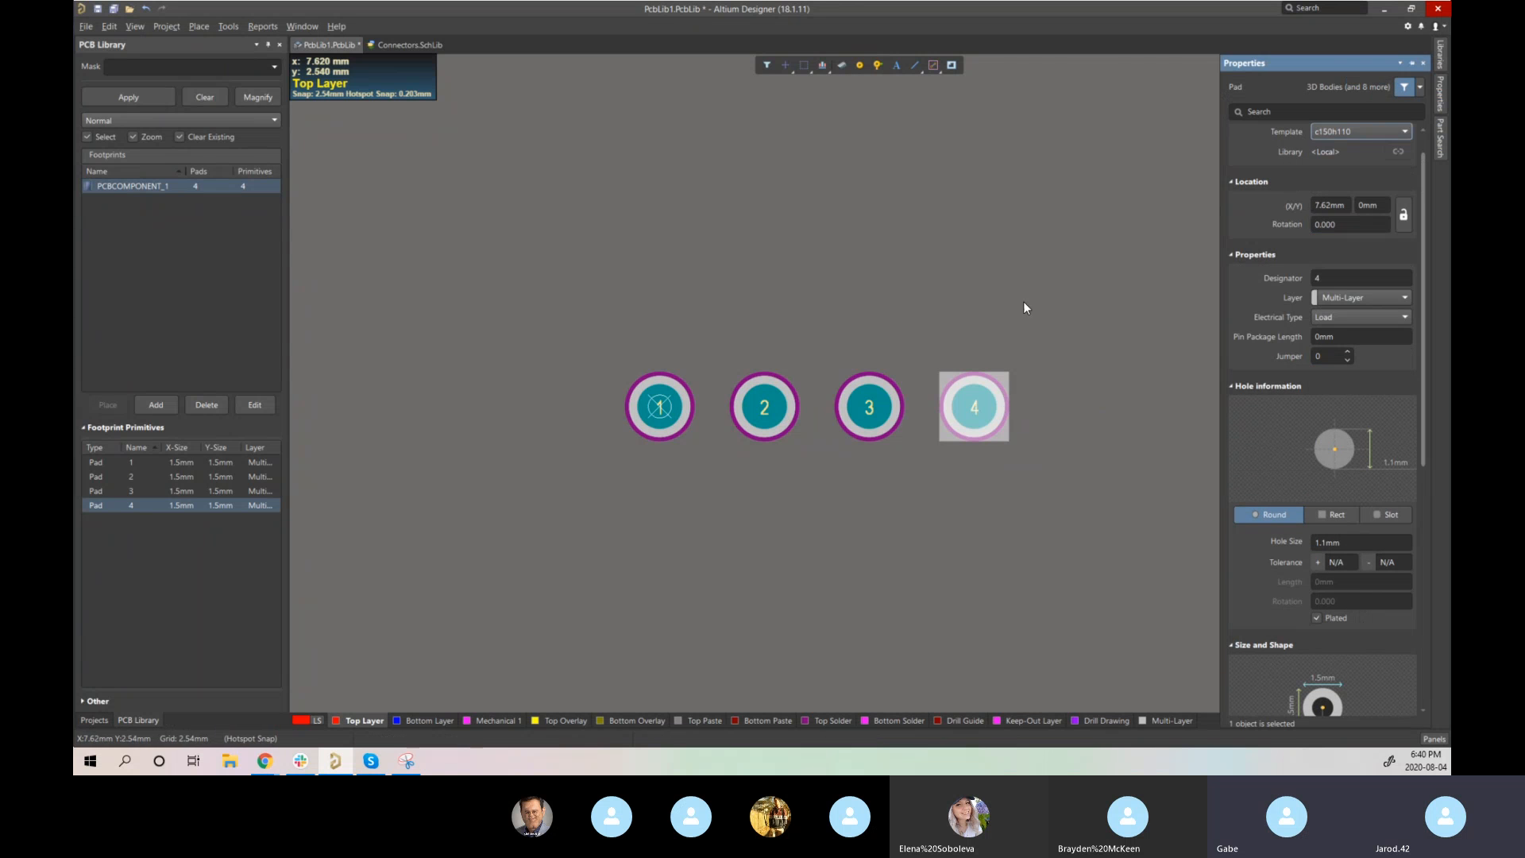
pyautogui.click(1023, 302)
pyautogui.click(975, 407)
pyautogui.hotkey('ctrl', 'c')
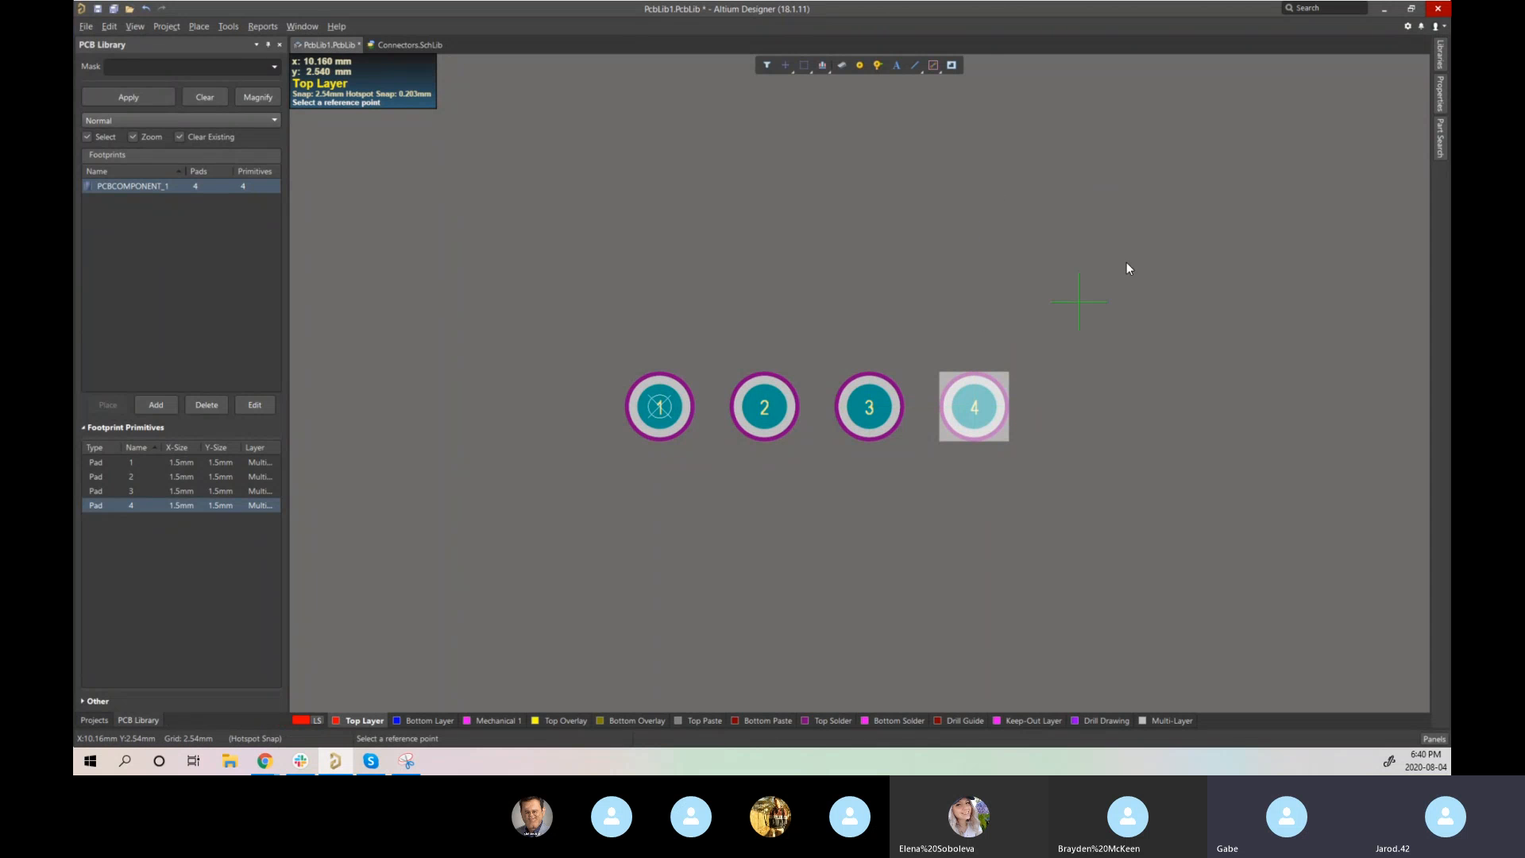
pyautogui.press('Escape')
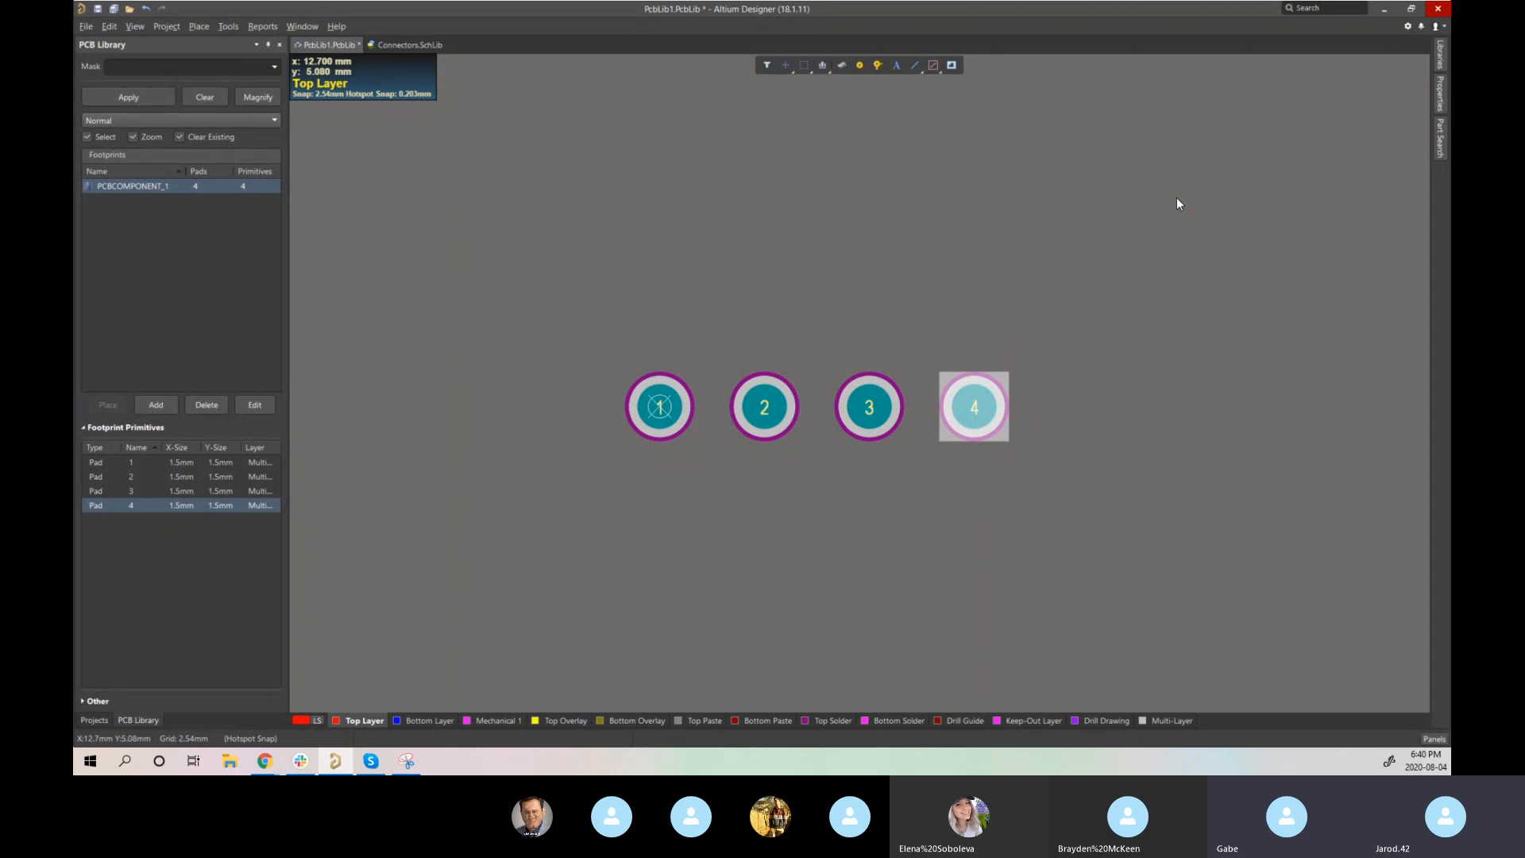
pyautogui.hotkey('ctrl', 'v')
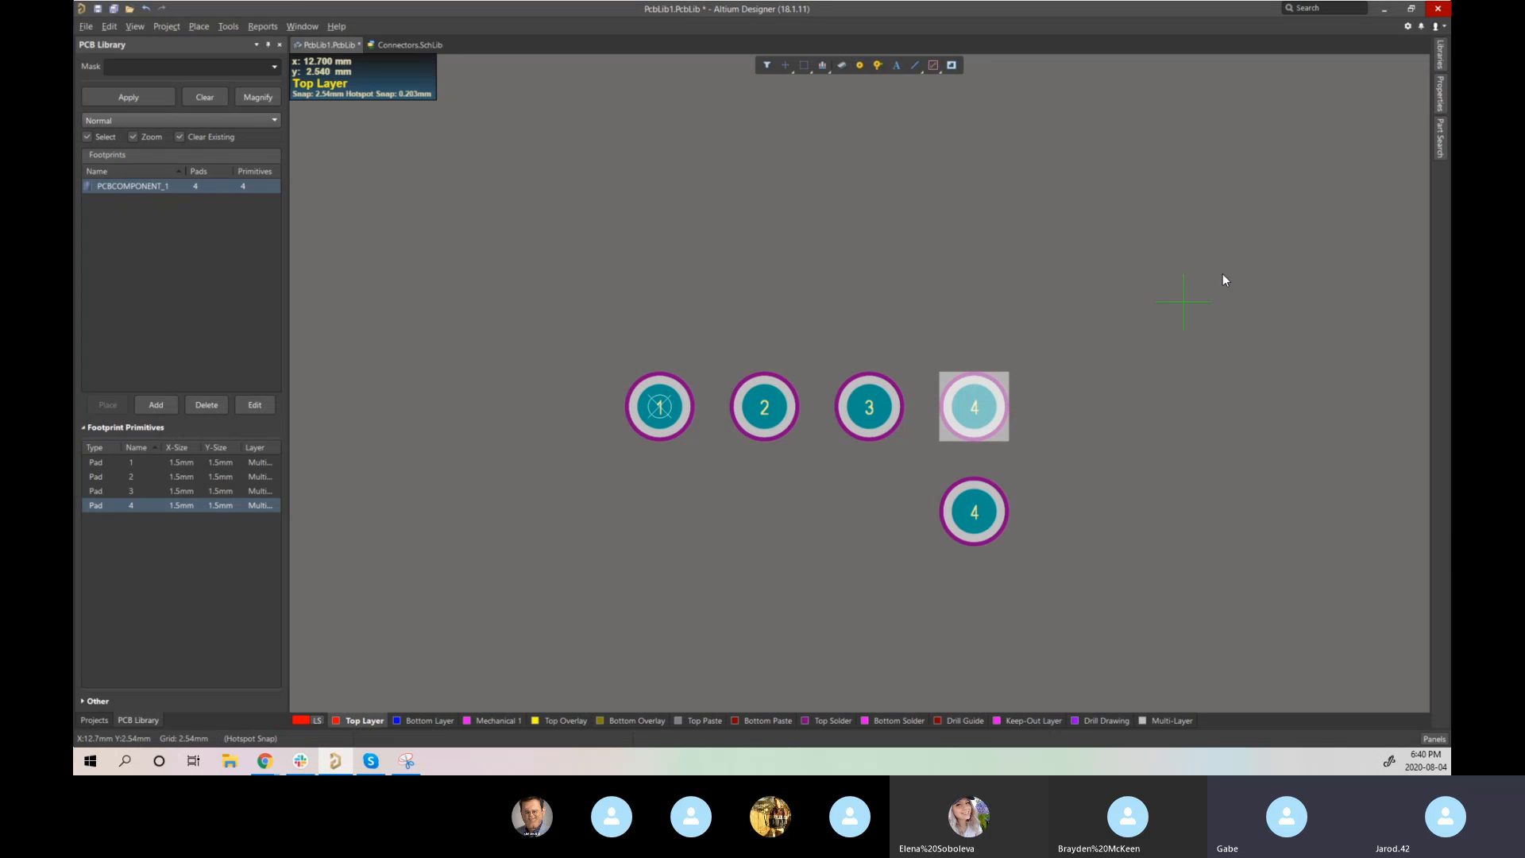
pyautogui.rightClick(1270, 202)
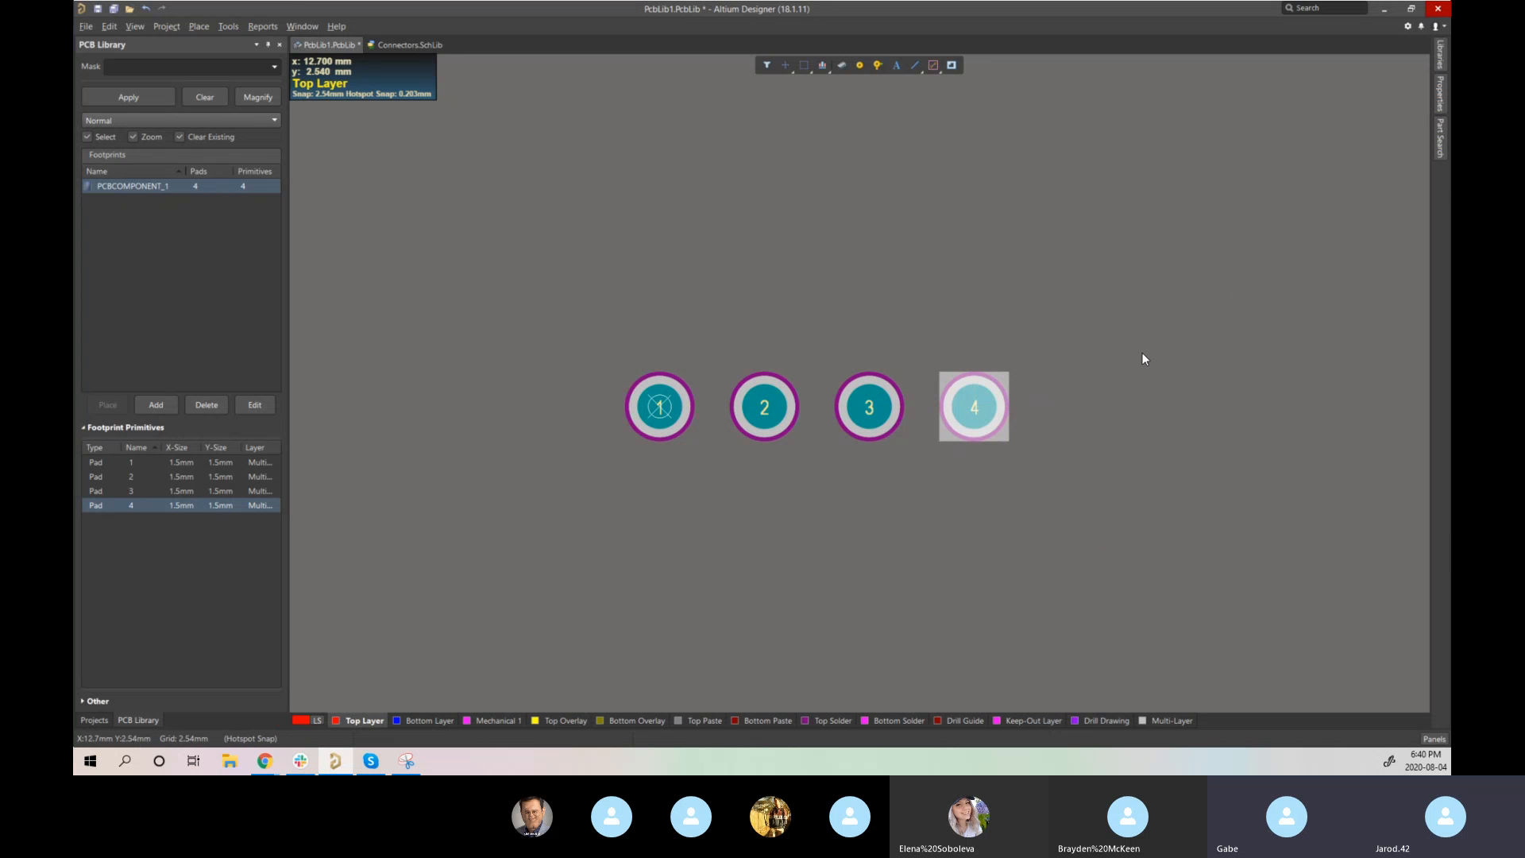
pyautogui.rightClick(1012, 388)
pyautogui.click(1014, 299)
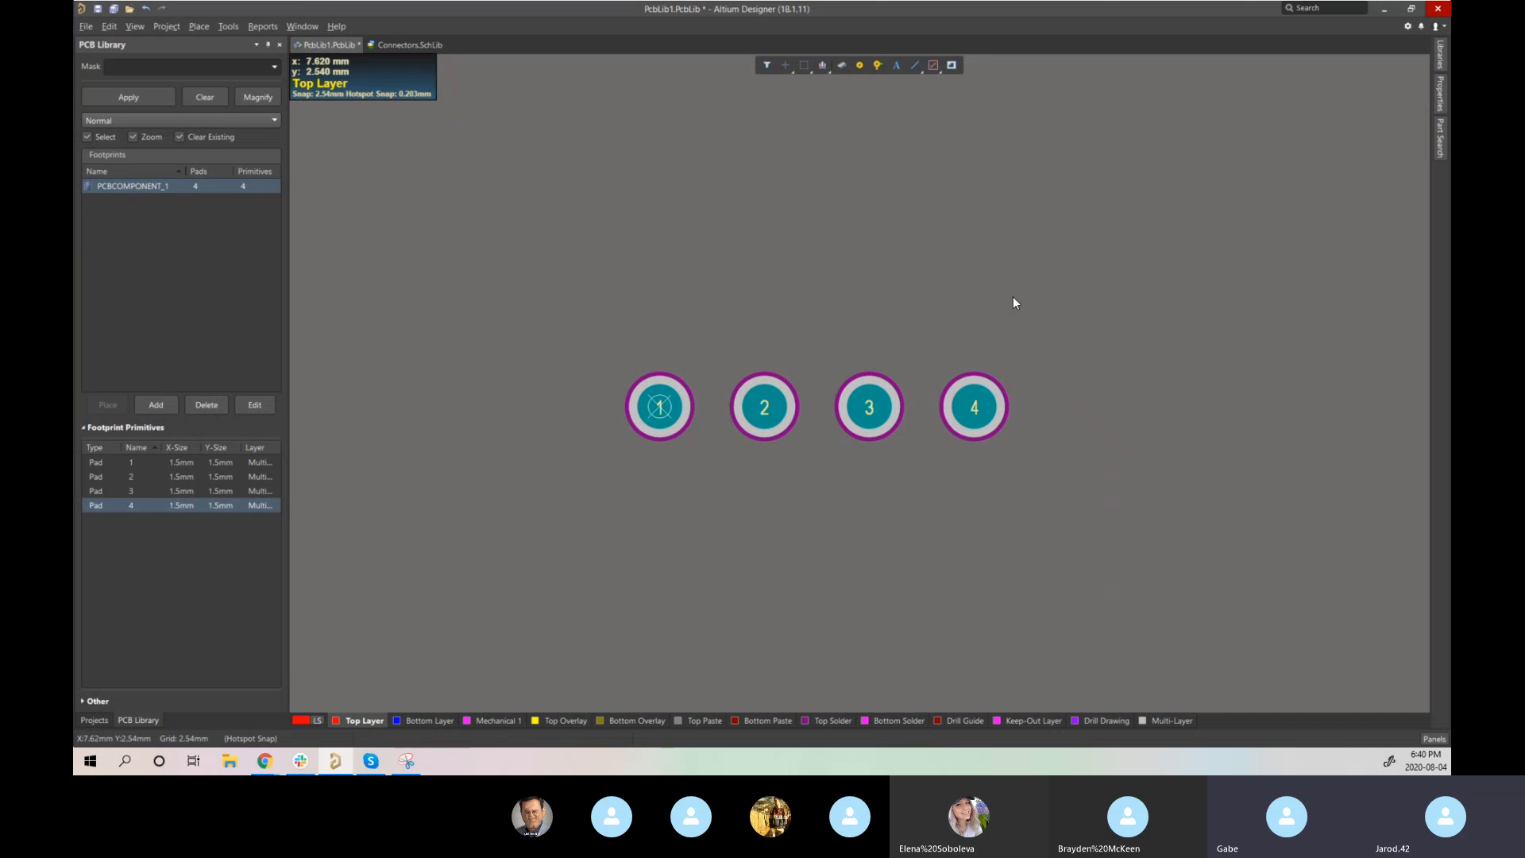
# - Copy pad 4 with its centre as reference point and paste two copies in the pad row at X 10.16 mm and 12.7 mm
pyautogui.click(975, 403)
pyautogui.hotkey('ctrl', 'c')
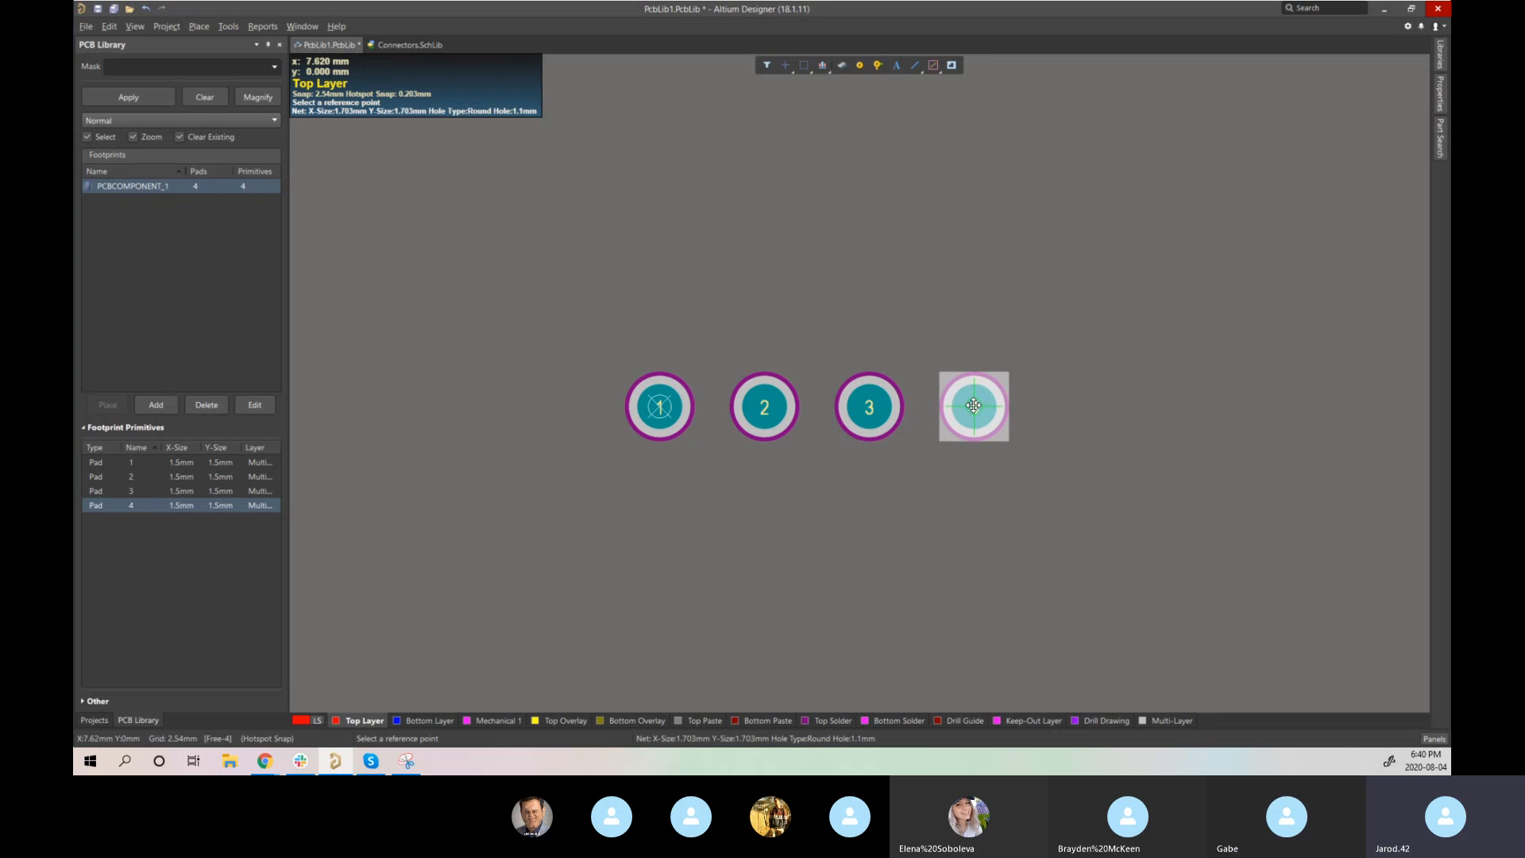
pyautogui.click(975, 405)
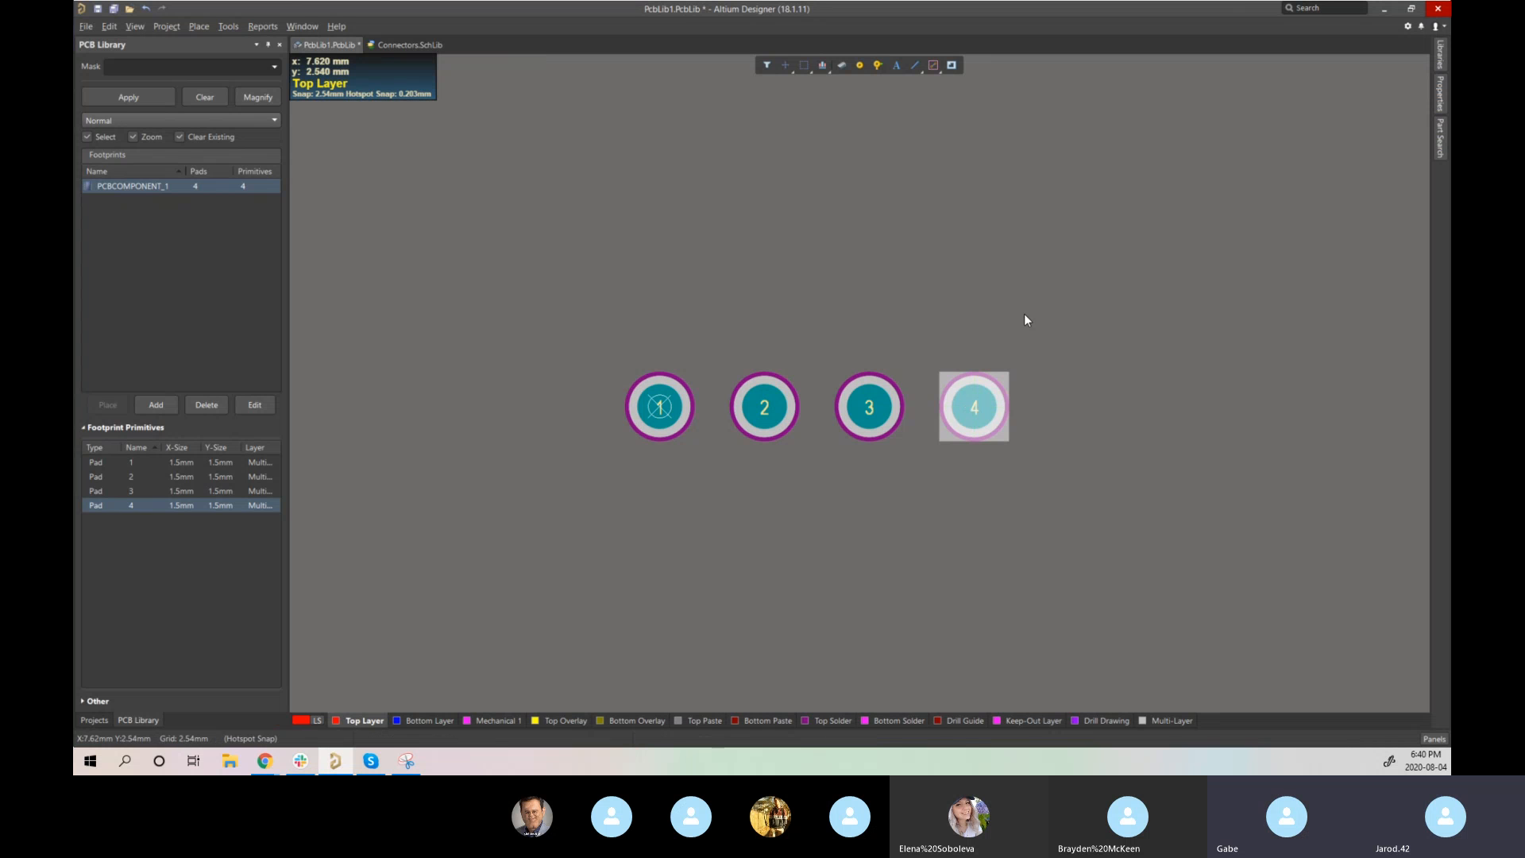
pyautogui.click(1012, 363)
pyautogui.hotkey('ctrl', 'v')
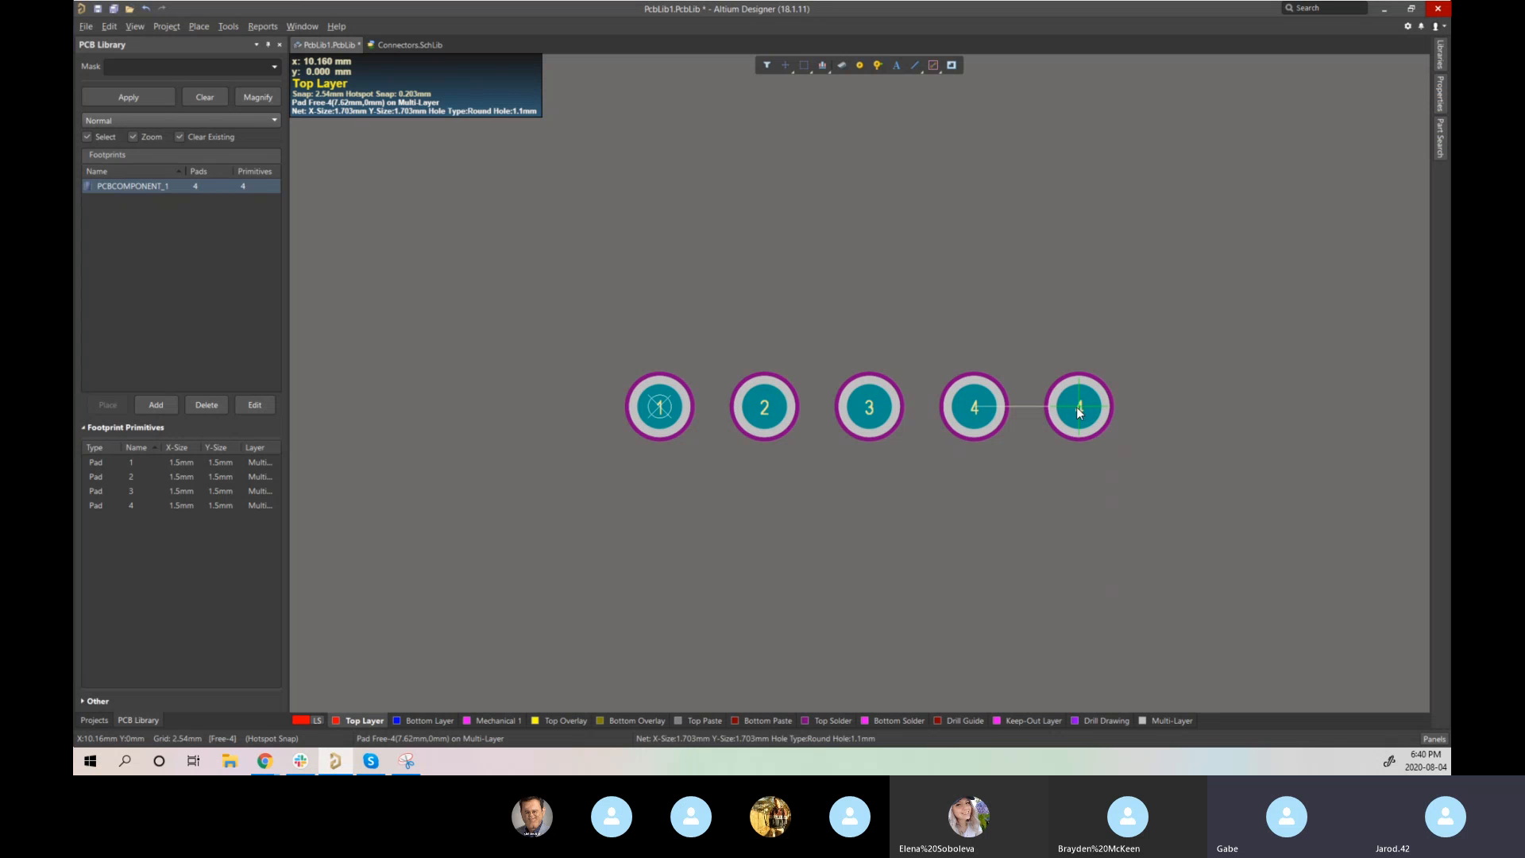
pyautogui.click(1079, 407)
pyautogui.hotkey('ctrl', 'v')
pyautogui.click(1184, 406)
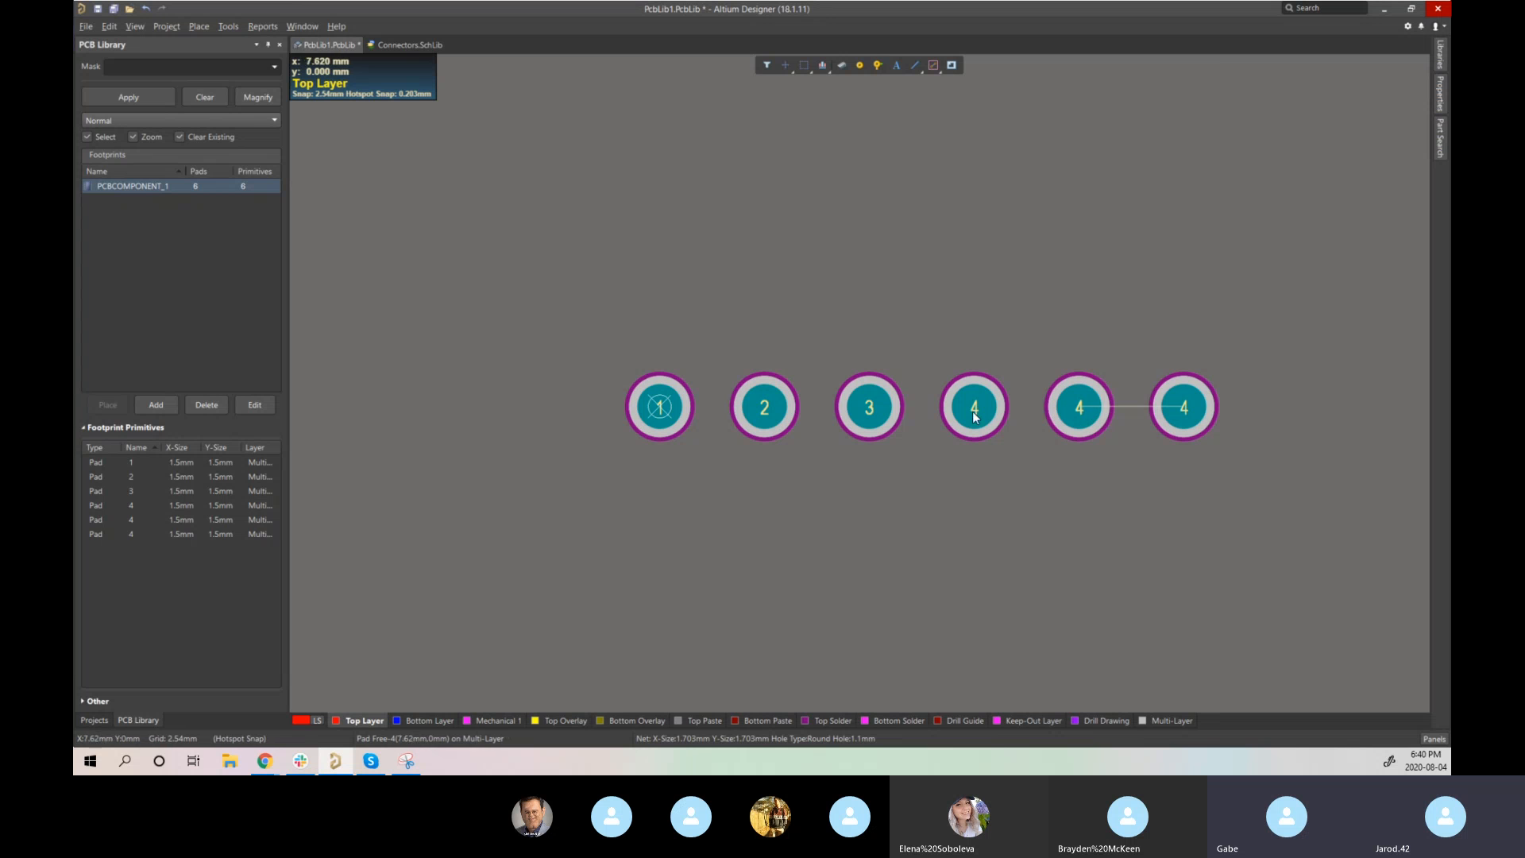
# - Change the designator of the pasted pad at X 10.16 mm to 5
pyautogui.doubleClick(1083, 405)
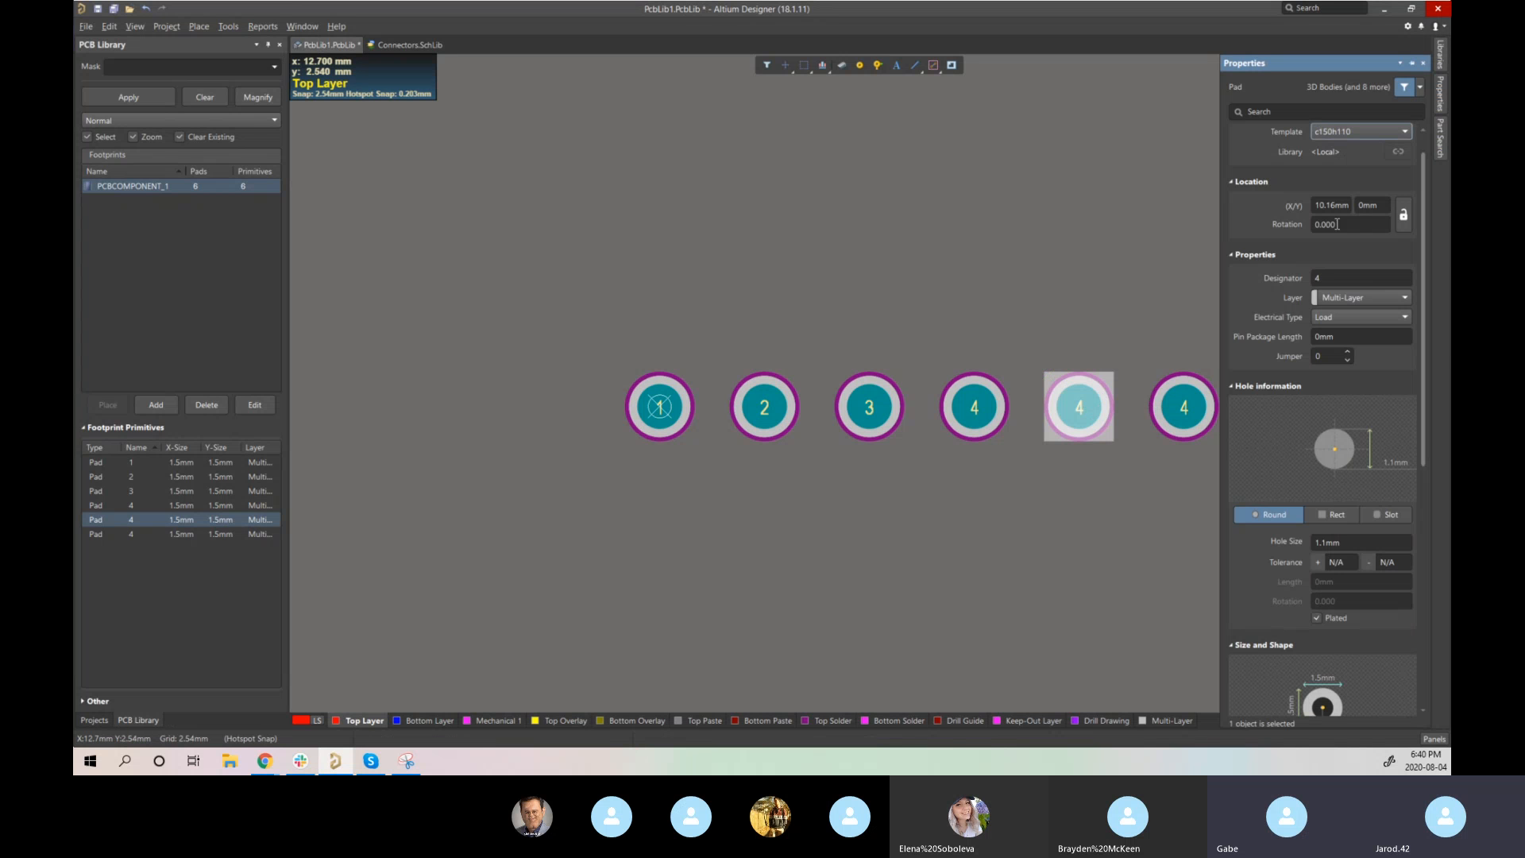
pyautogui.doubleClick(1329, 279)
pyautogui.write('5')
pyautogui.click(1097, 517)
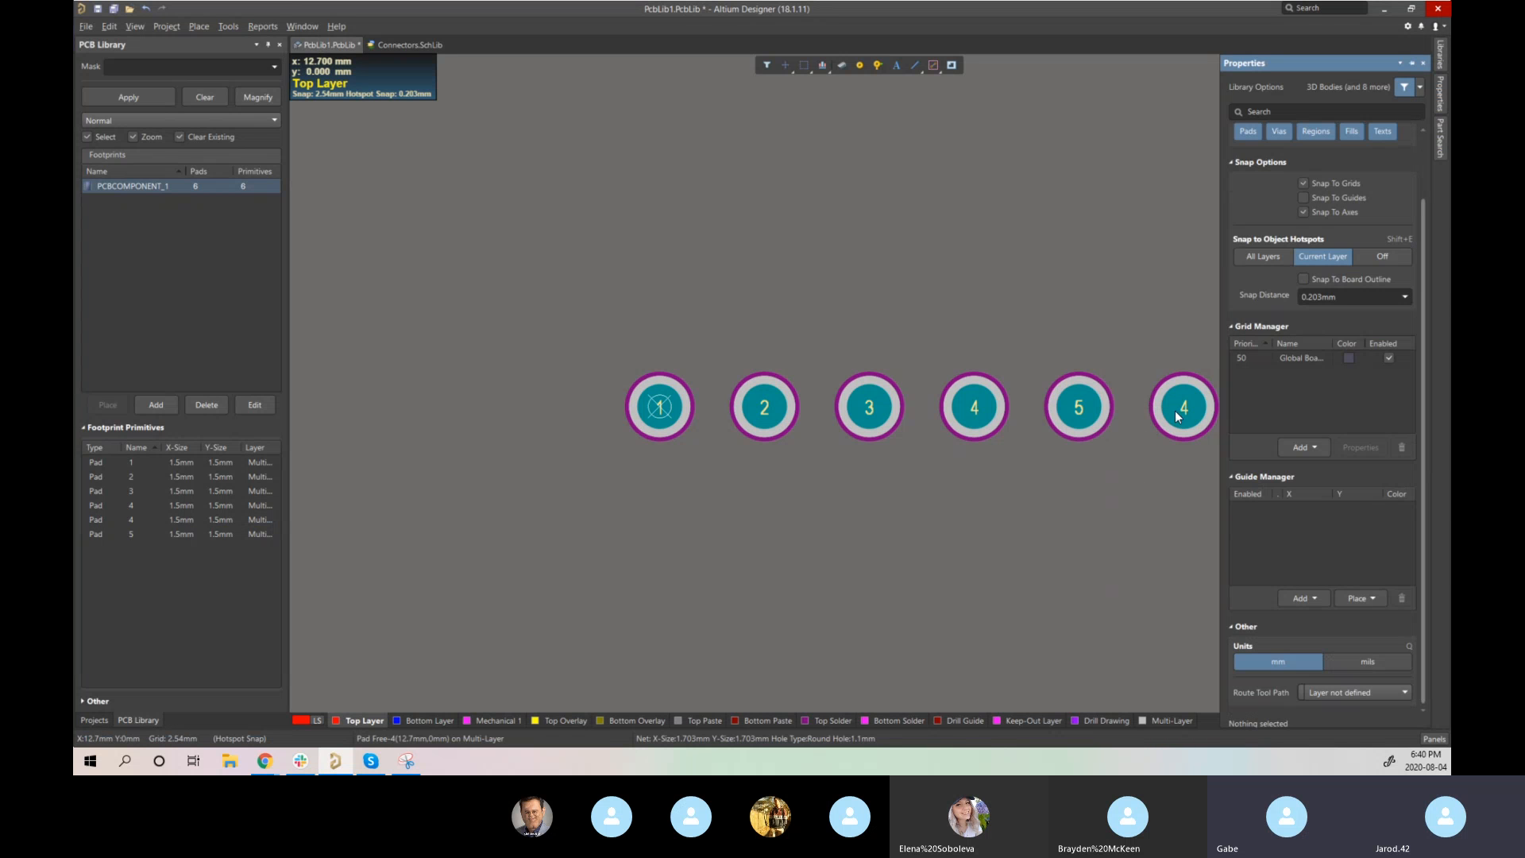
# - Change the designator of the pasted pad at X 12.7 mm to 6
pyautogui.click(1175, 412)
pyautogui.doubleClick(1331, 277)
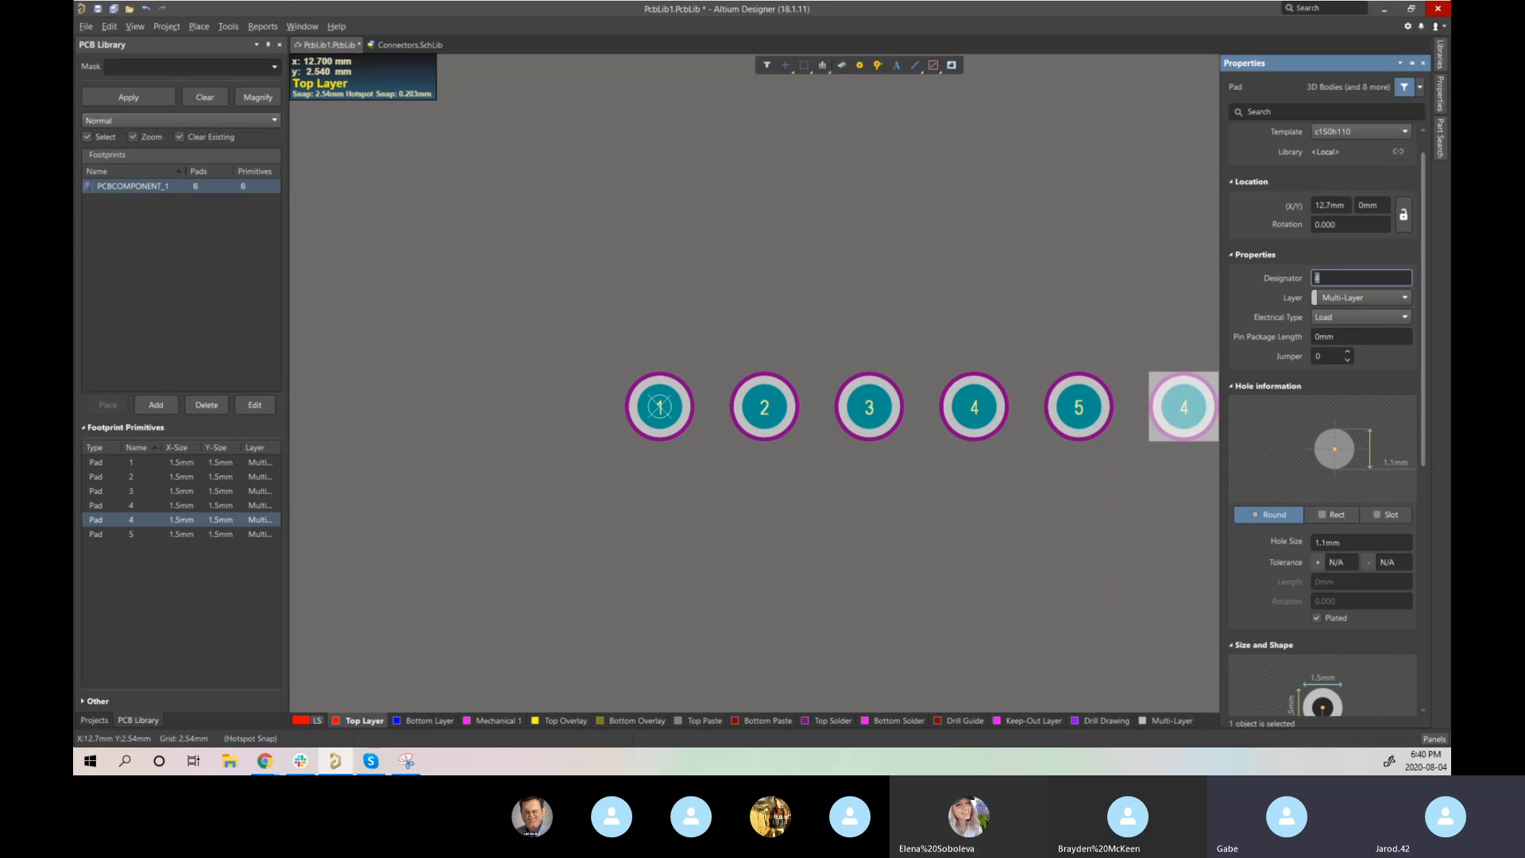
pyautogui.write('6')
pyautogui.click(1032, 535)
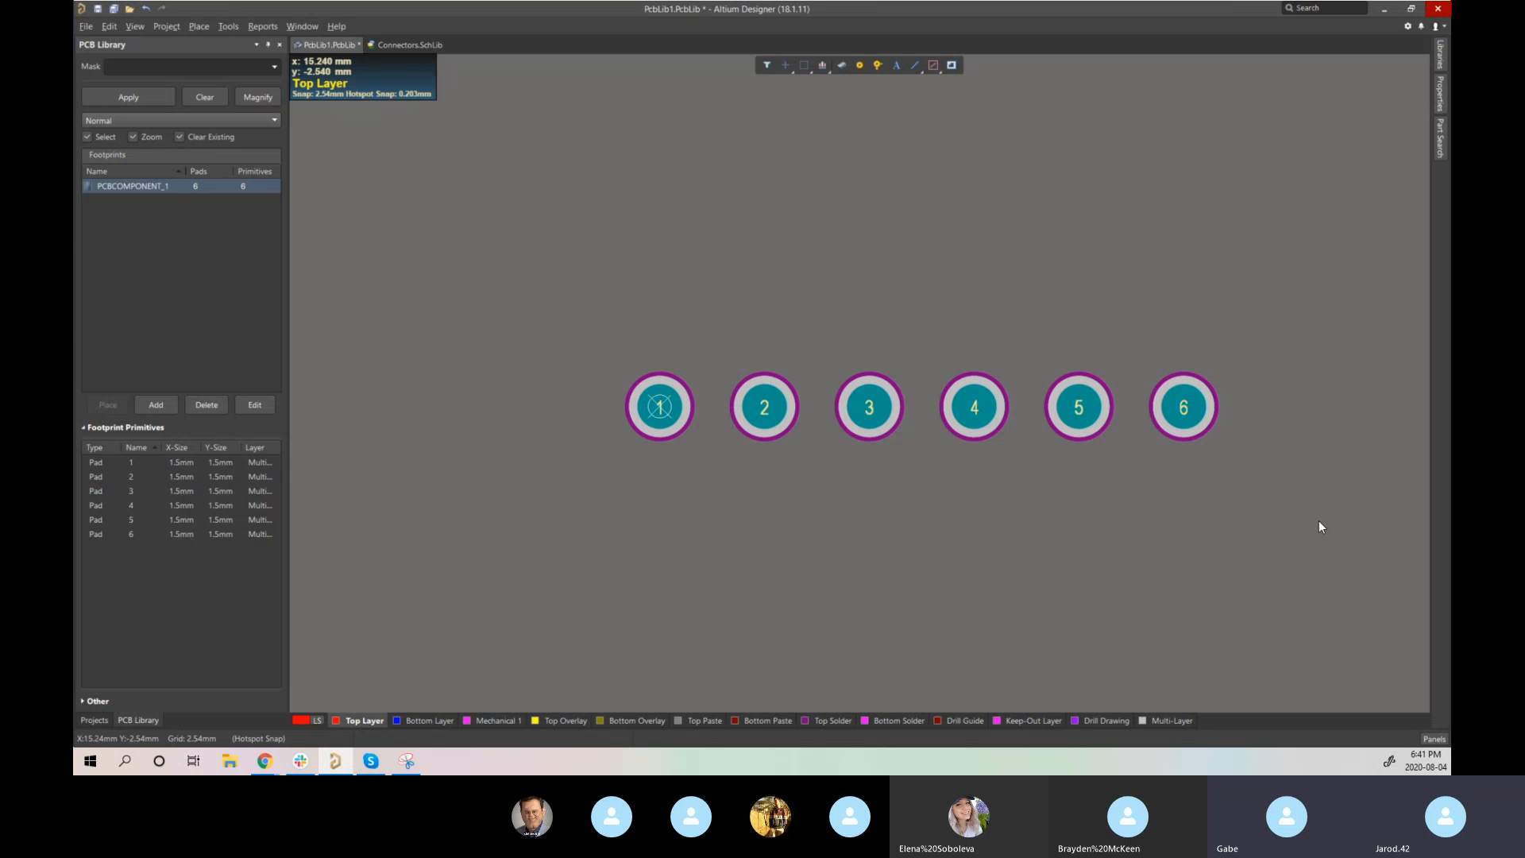
# - Delete pads 2 to 6 and copy pad 1 with its centre as the reference point
pyautogui.moveTo(1289, 517); pyautogui.dragTo(746, 337)
pyautogui.press('Delete')
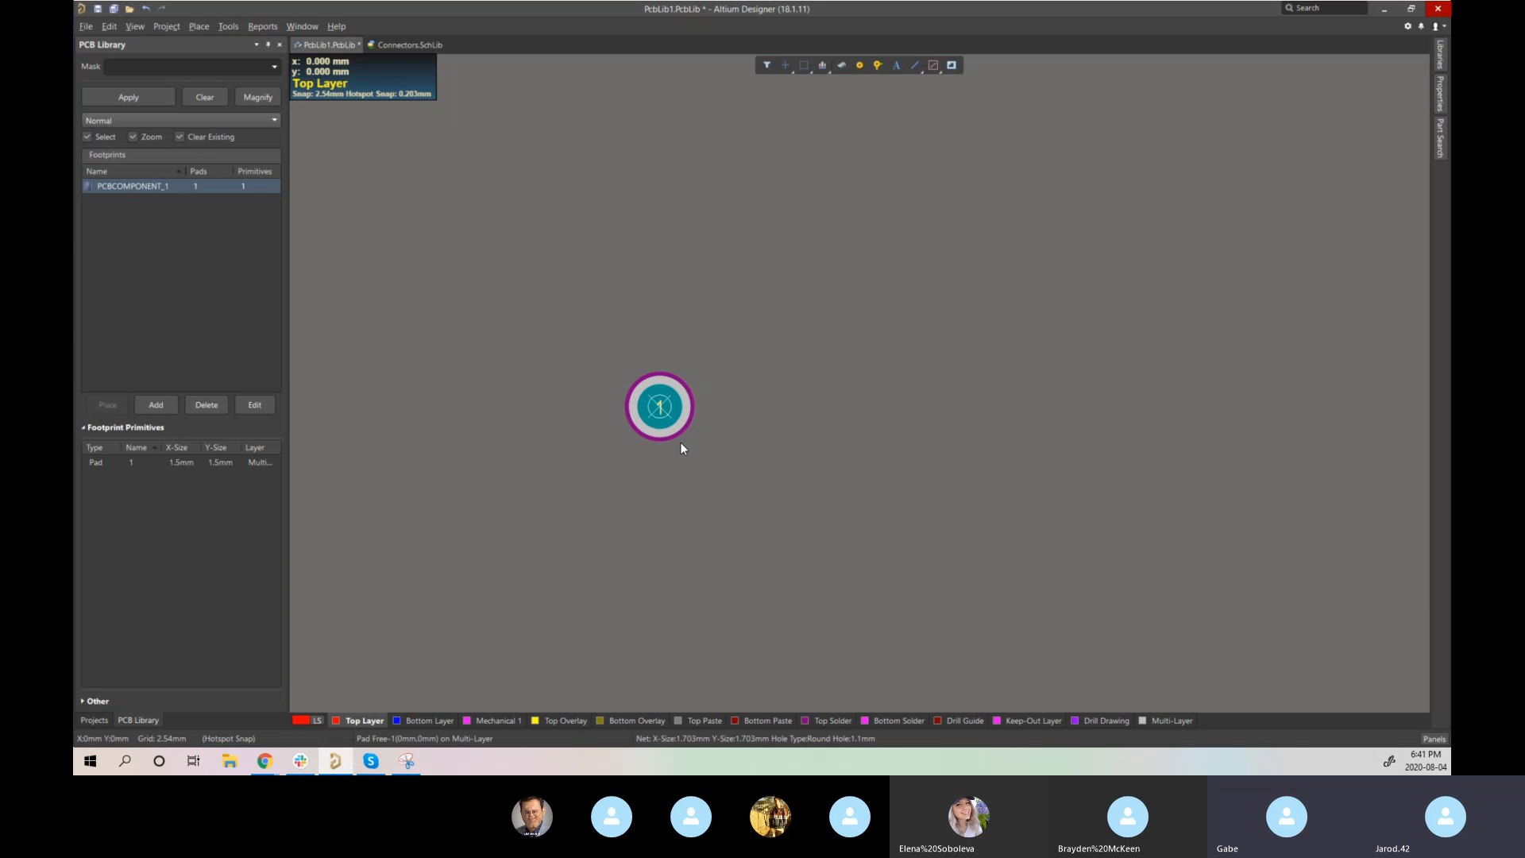
pyautogui.doubleClick(668, 408)
pyautogui.rightClick(668, 406)
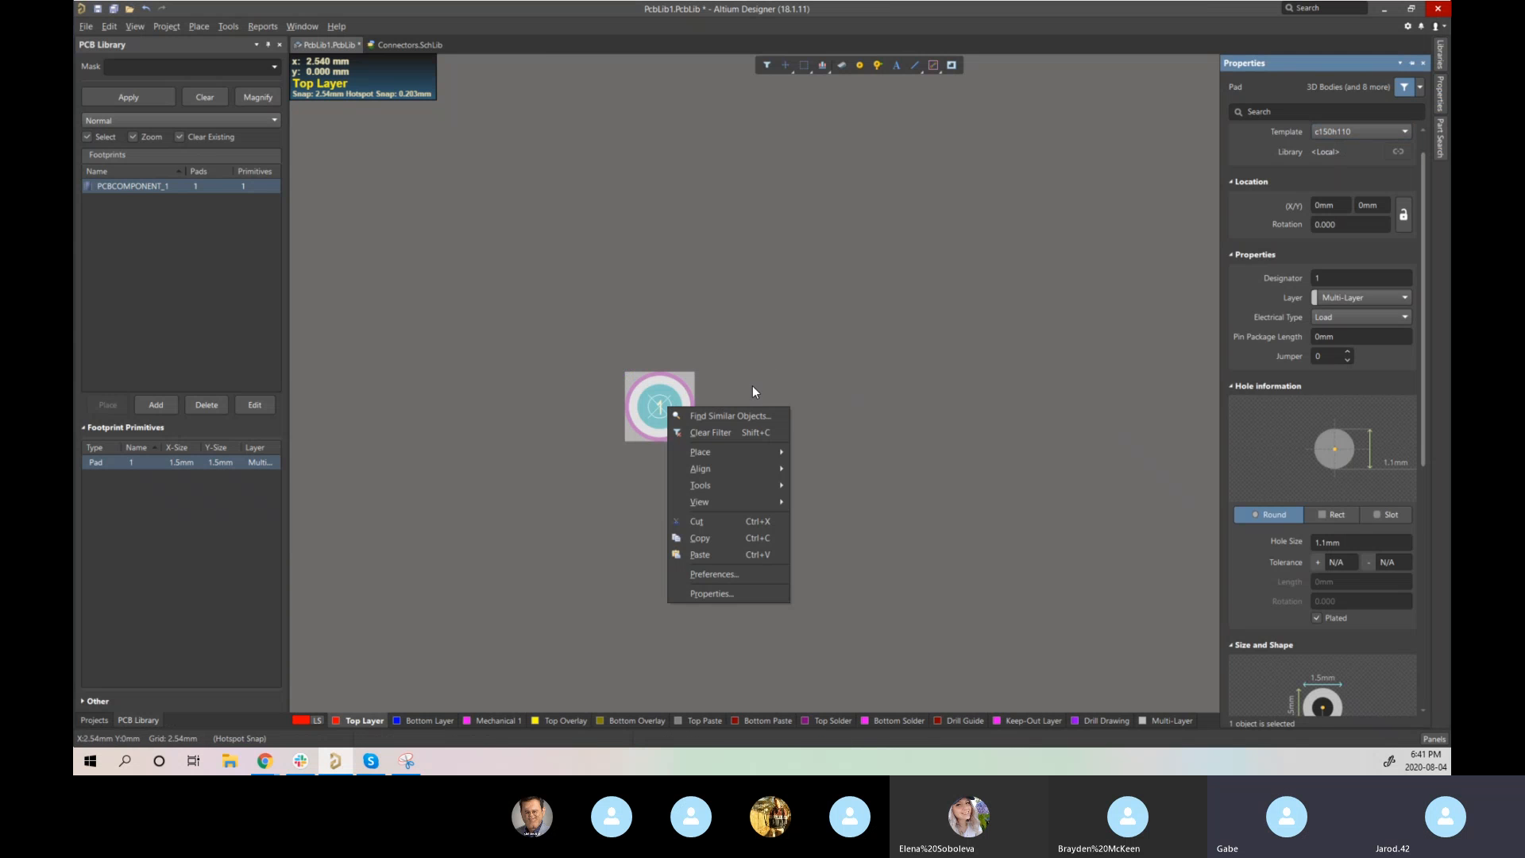
pyautogui.click(751, 384)
pyautogui.click(643, 408)
pyautogui.hotkey('ctrl', 'c')
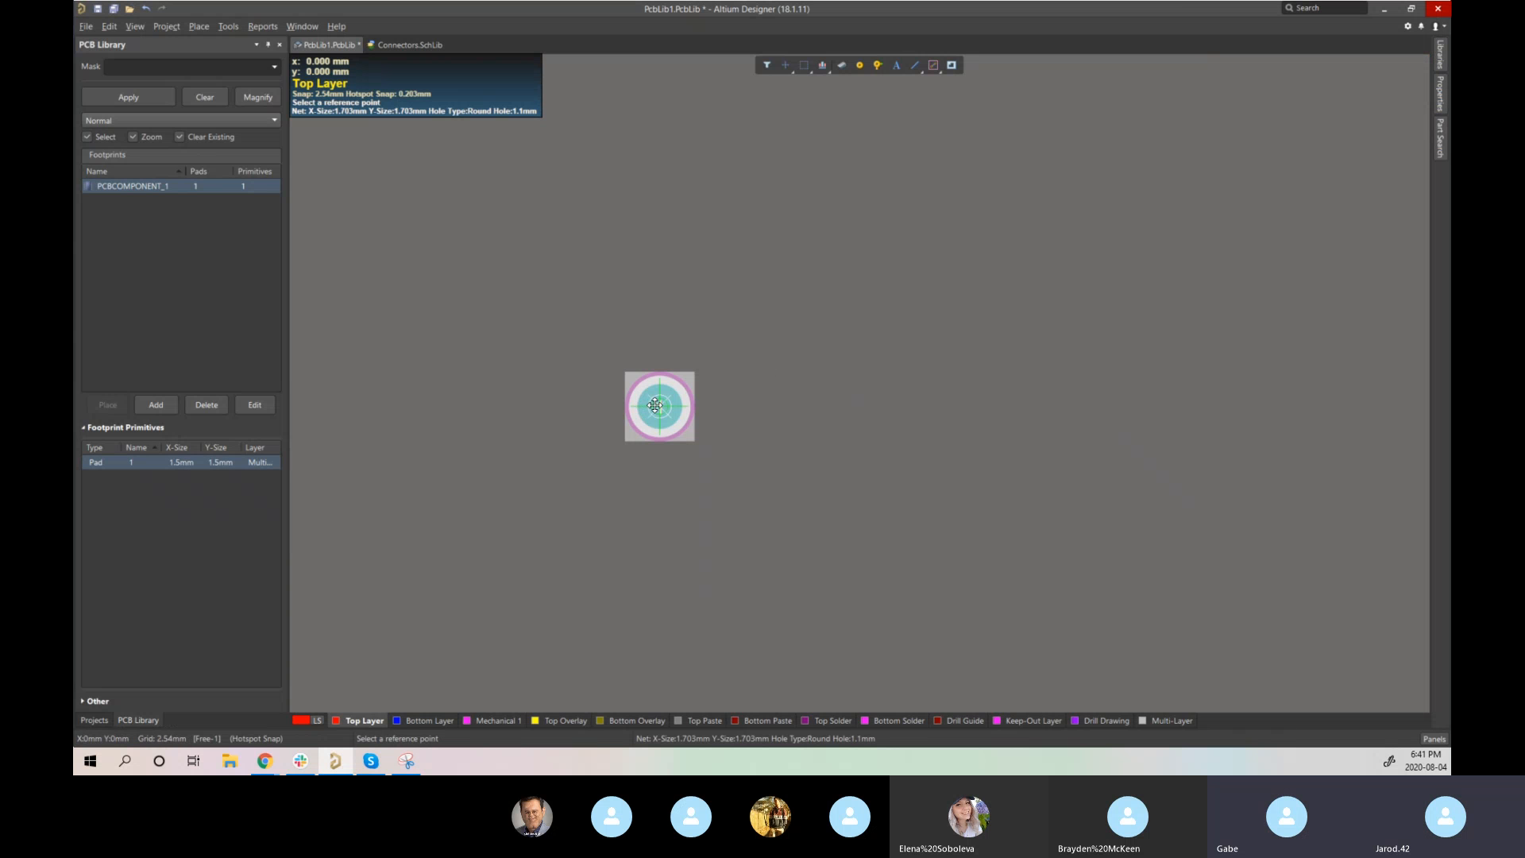
pyautogui.click(658, 406)
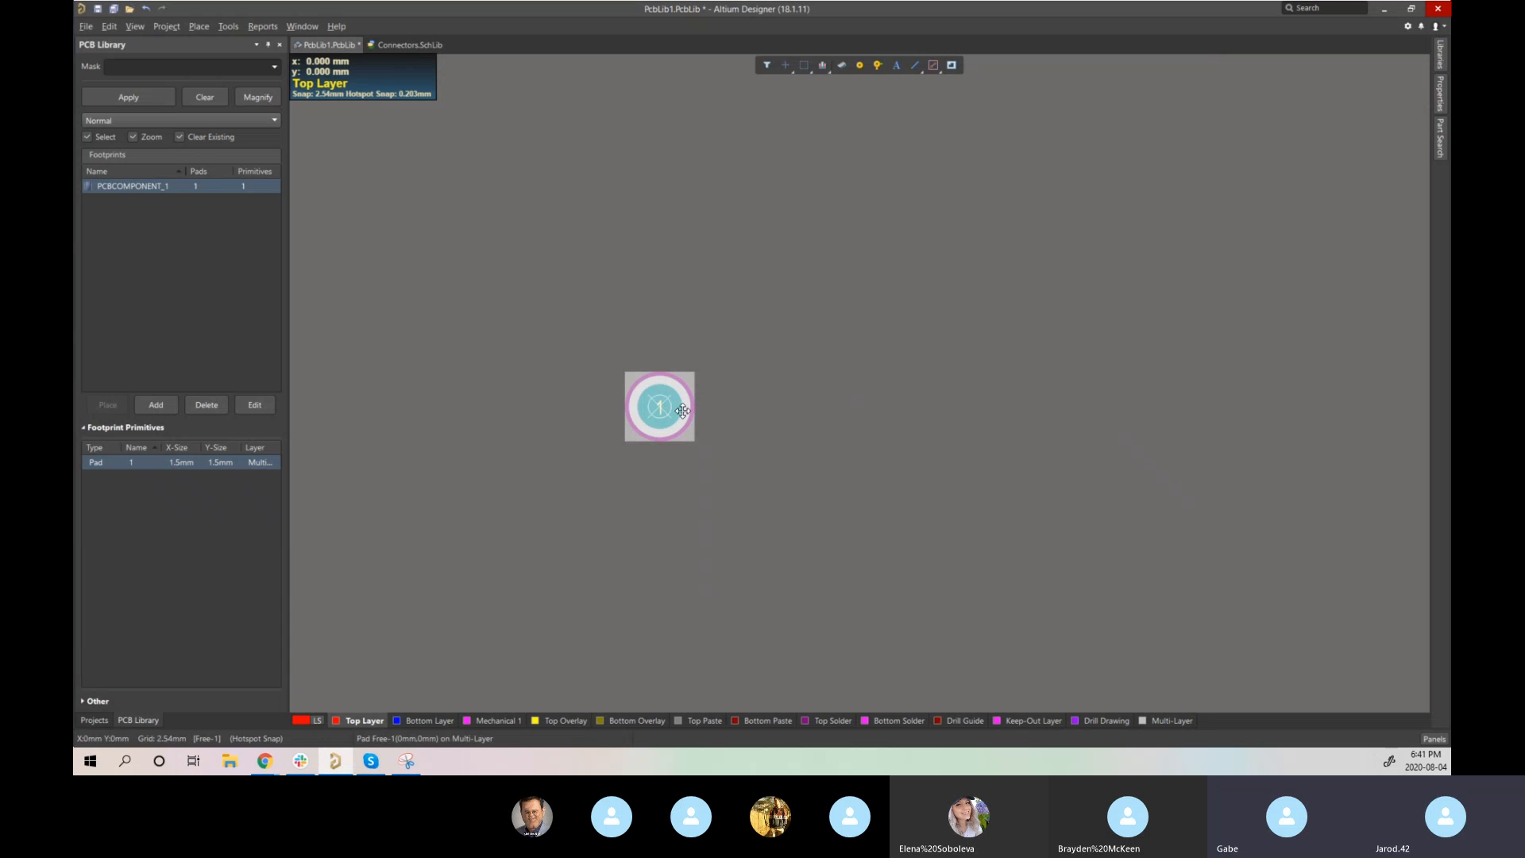
pyautogui.click(732, 416)
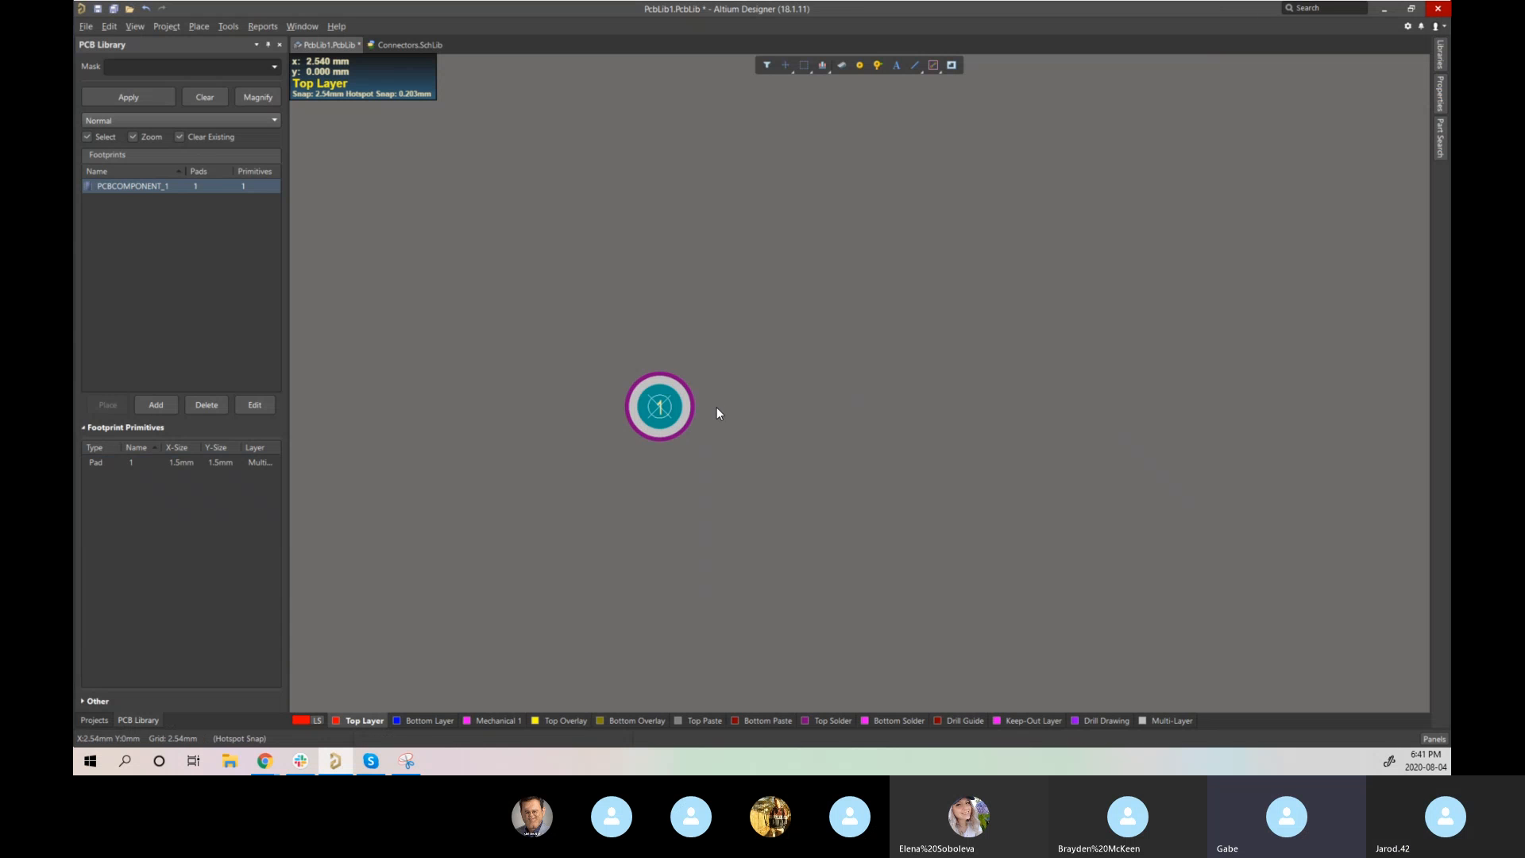
# - Paste the copied pad as a linear array of 6 items with text increment 1 and 2.54 mm X-spacing, starting at pad 1's centre
pyautogui.click(109, 26)
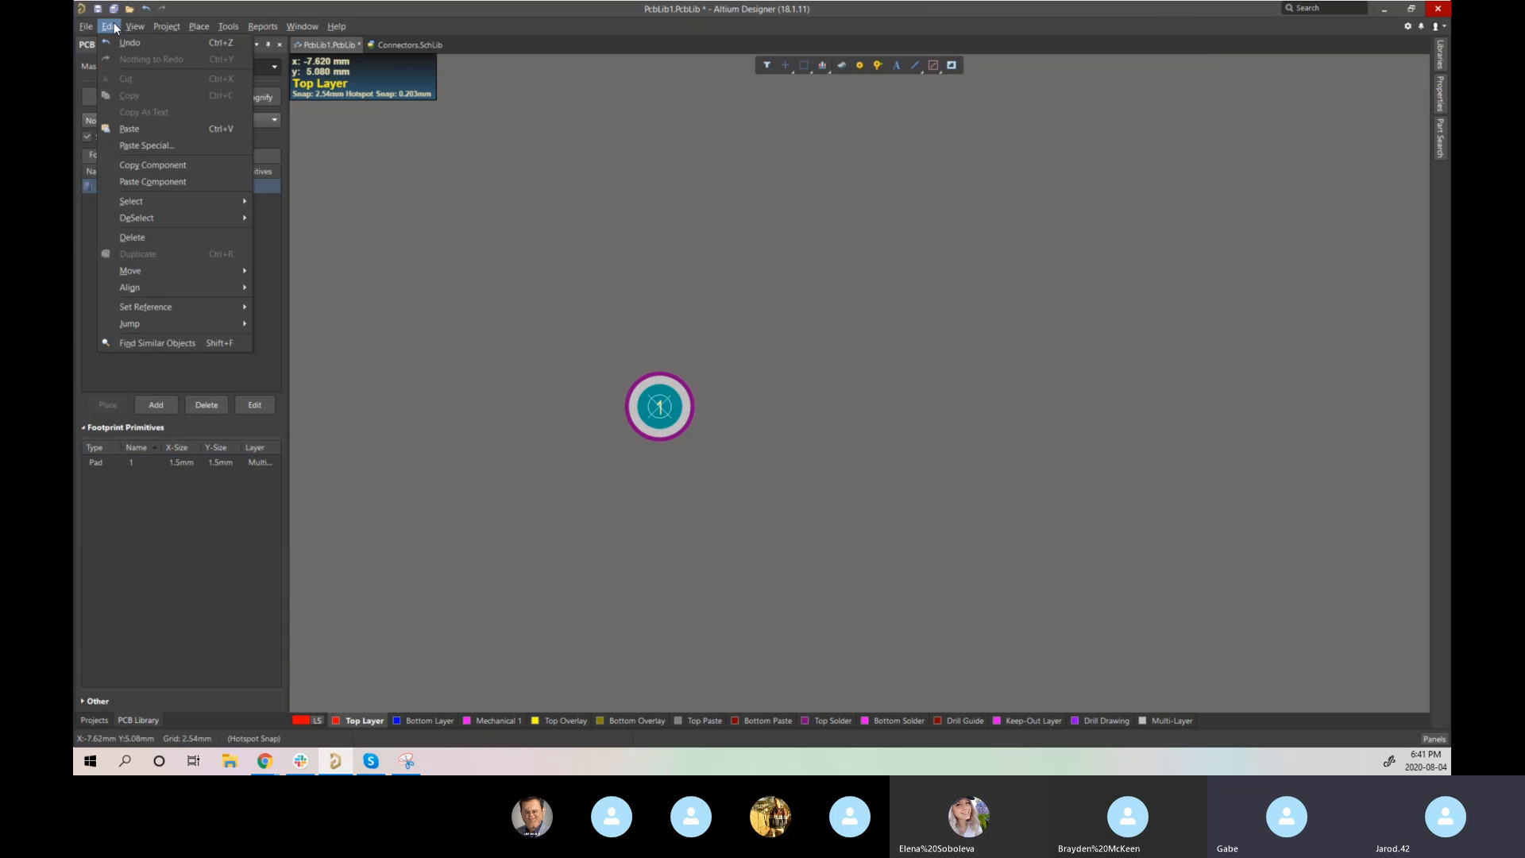
pyautogui.moveTo(178, 204)
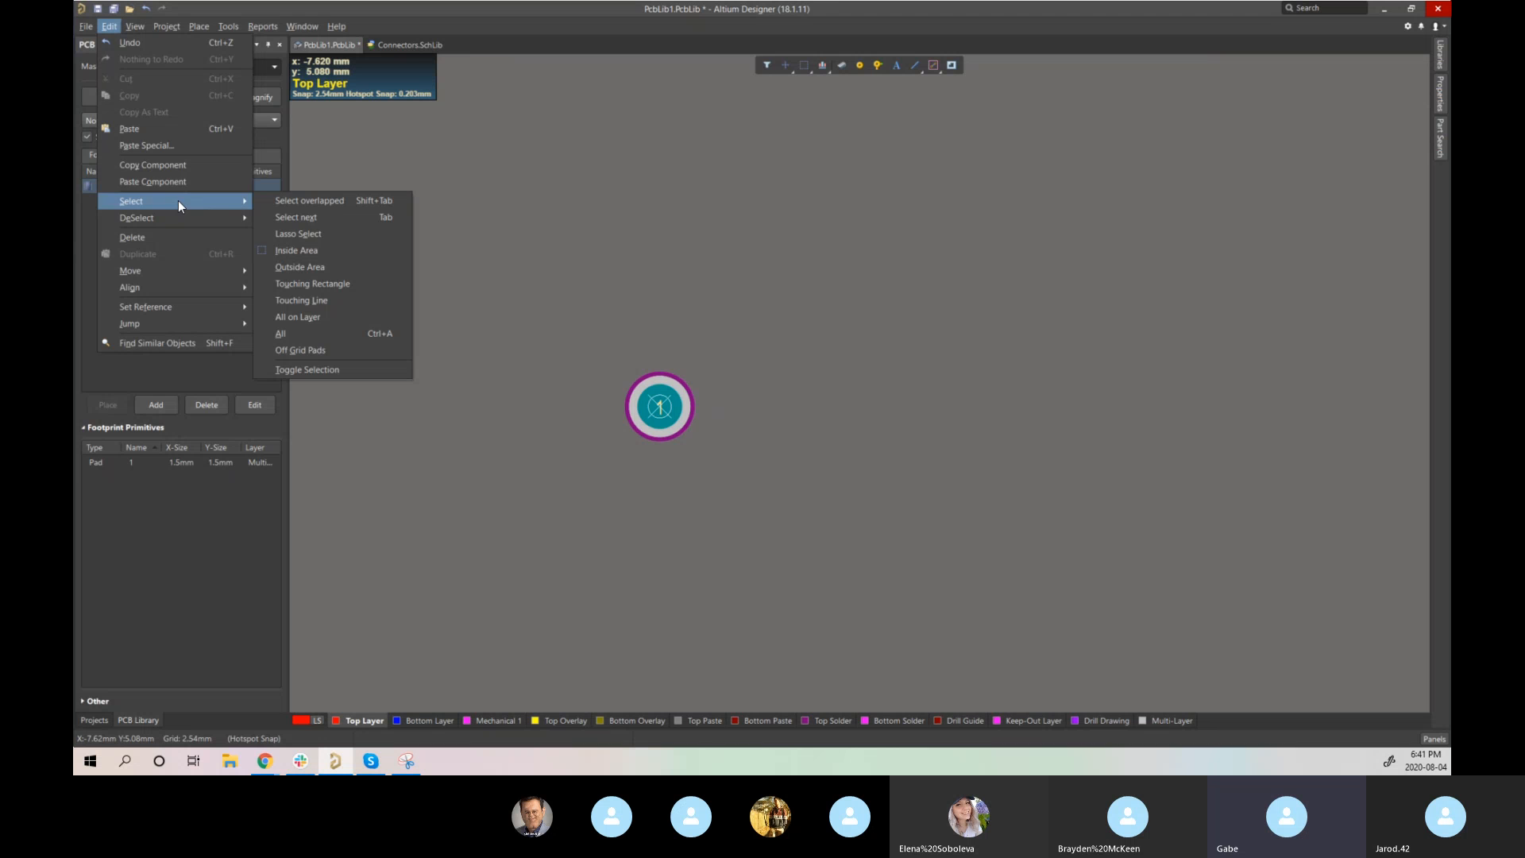
pyautogui.click(184, 142)
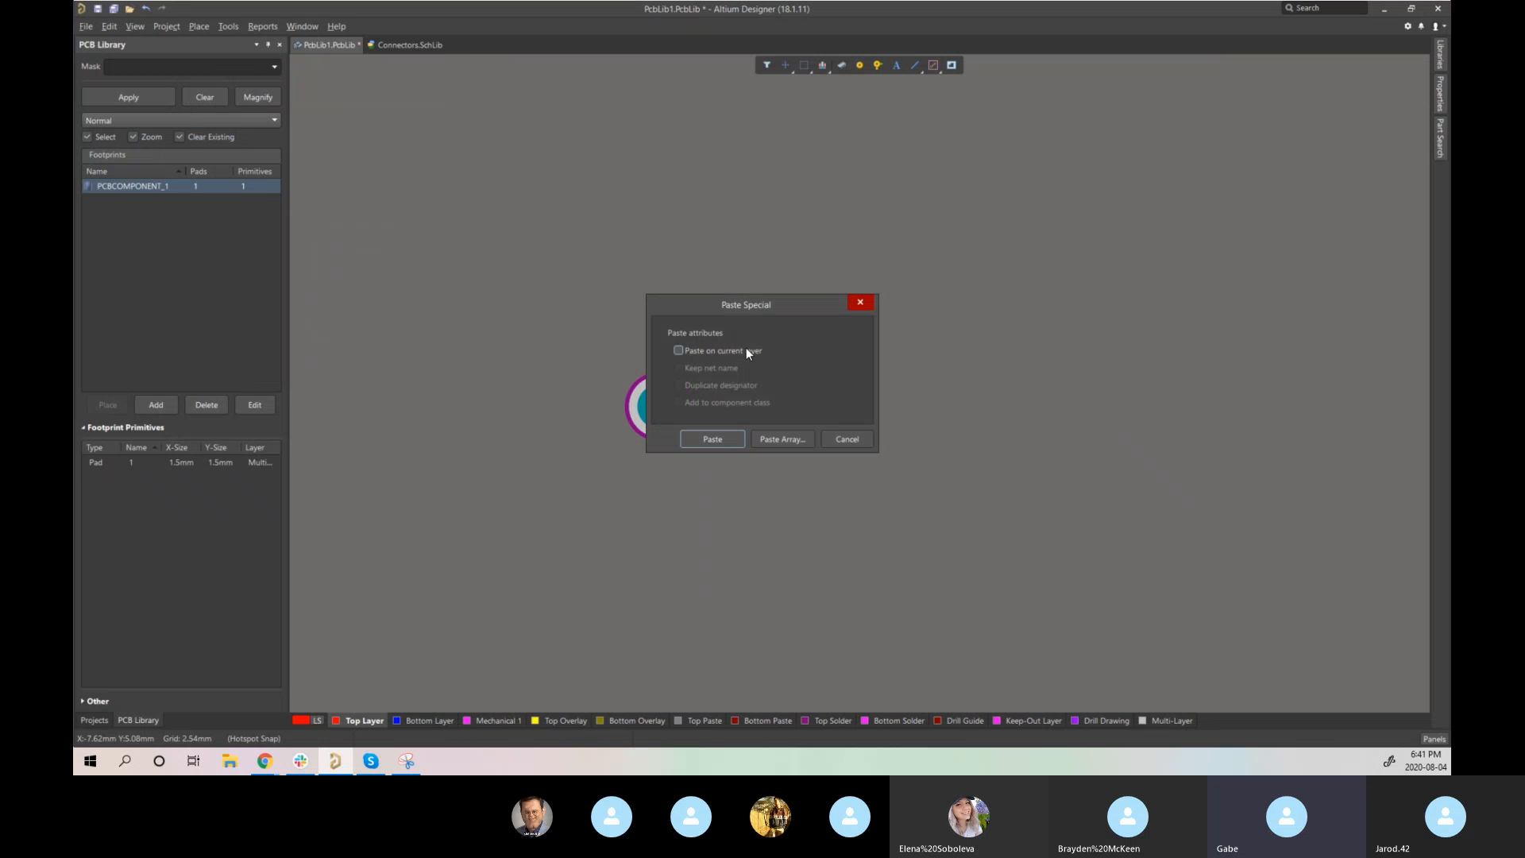
pyautogui.click(776, 436)
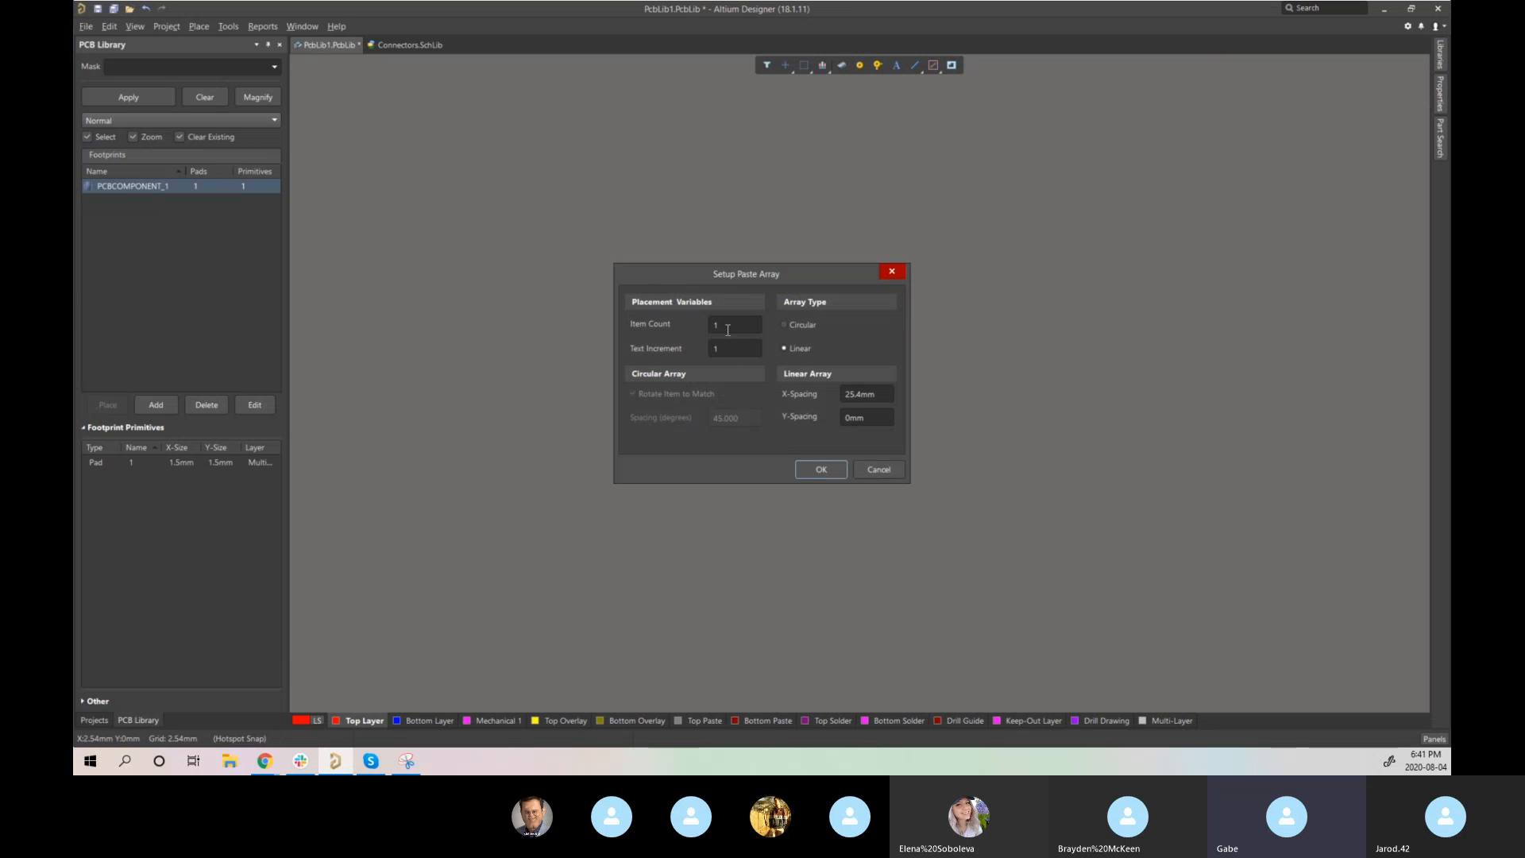
pyautogui.doubleClick(728, 327)
pyautogui.write('6')
pyautogui.click(869, 401)
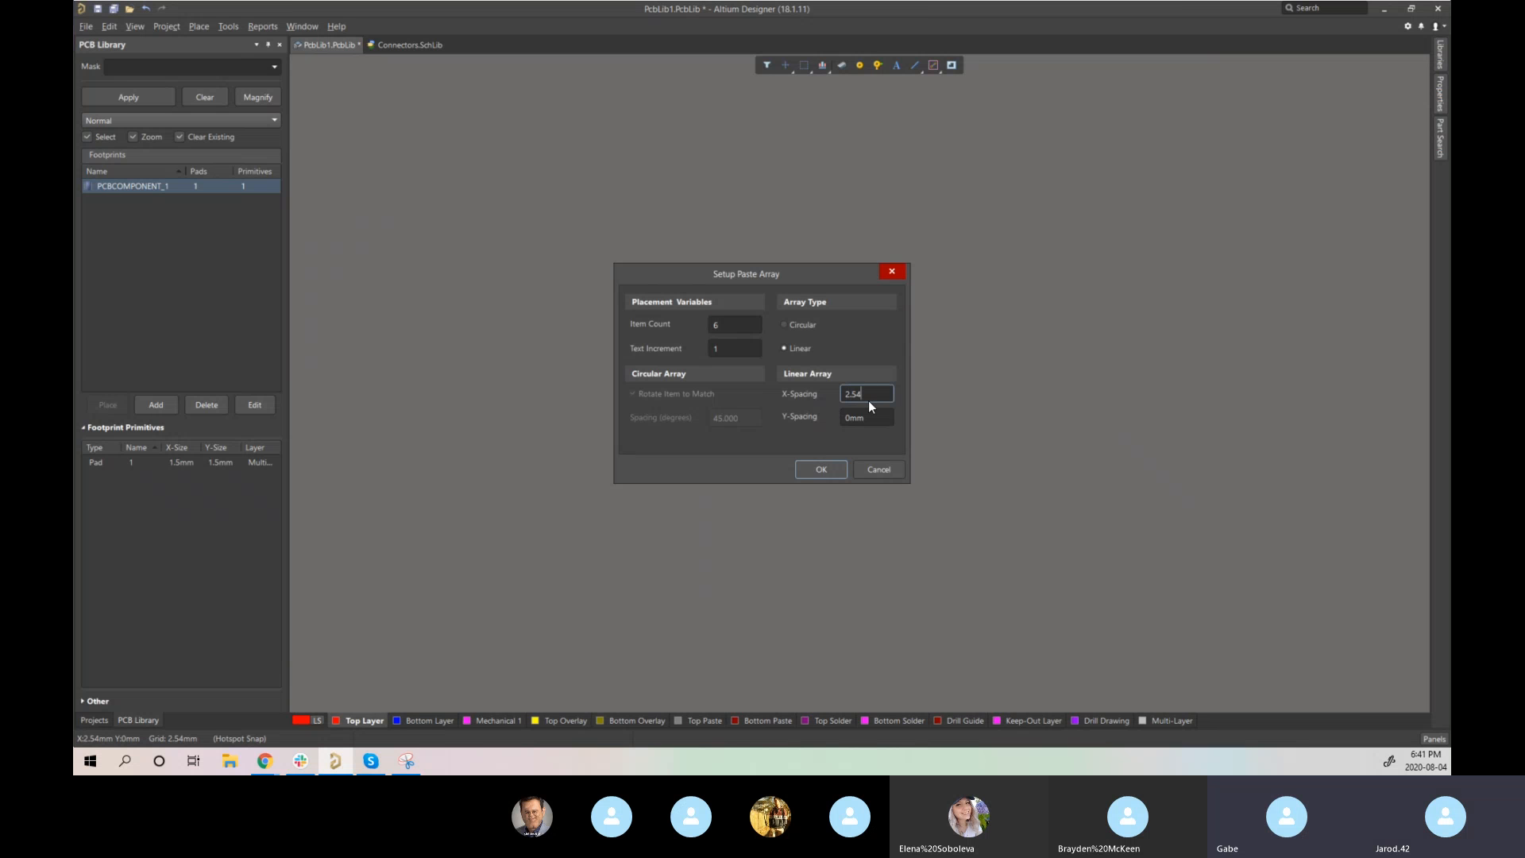
pyautogui.click(822, 471)
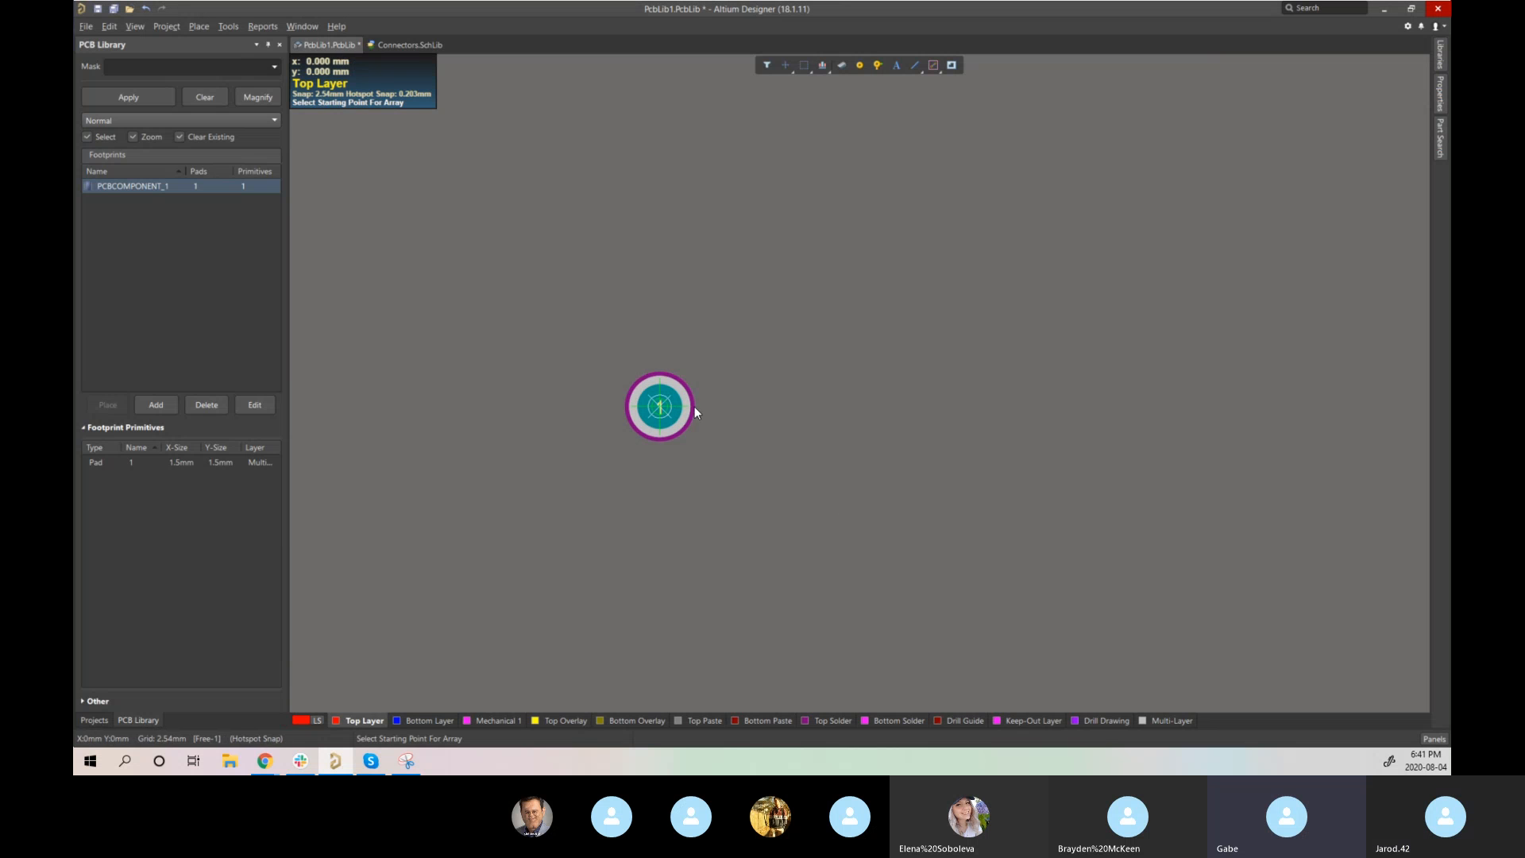
pyautogui.click(674, 407)
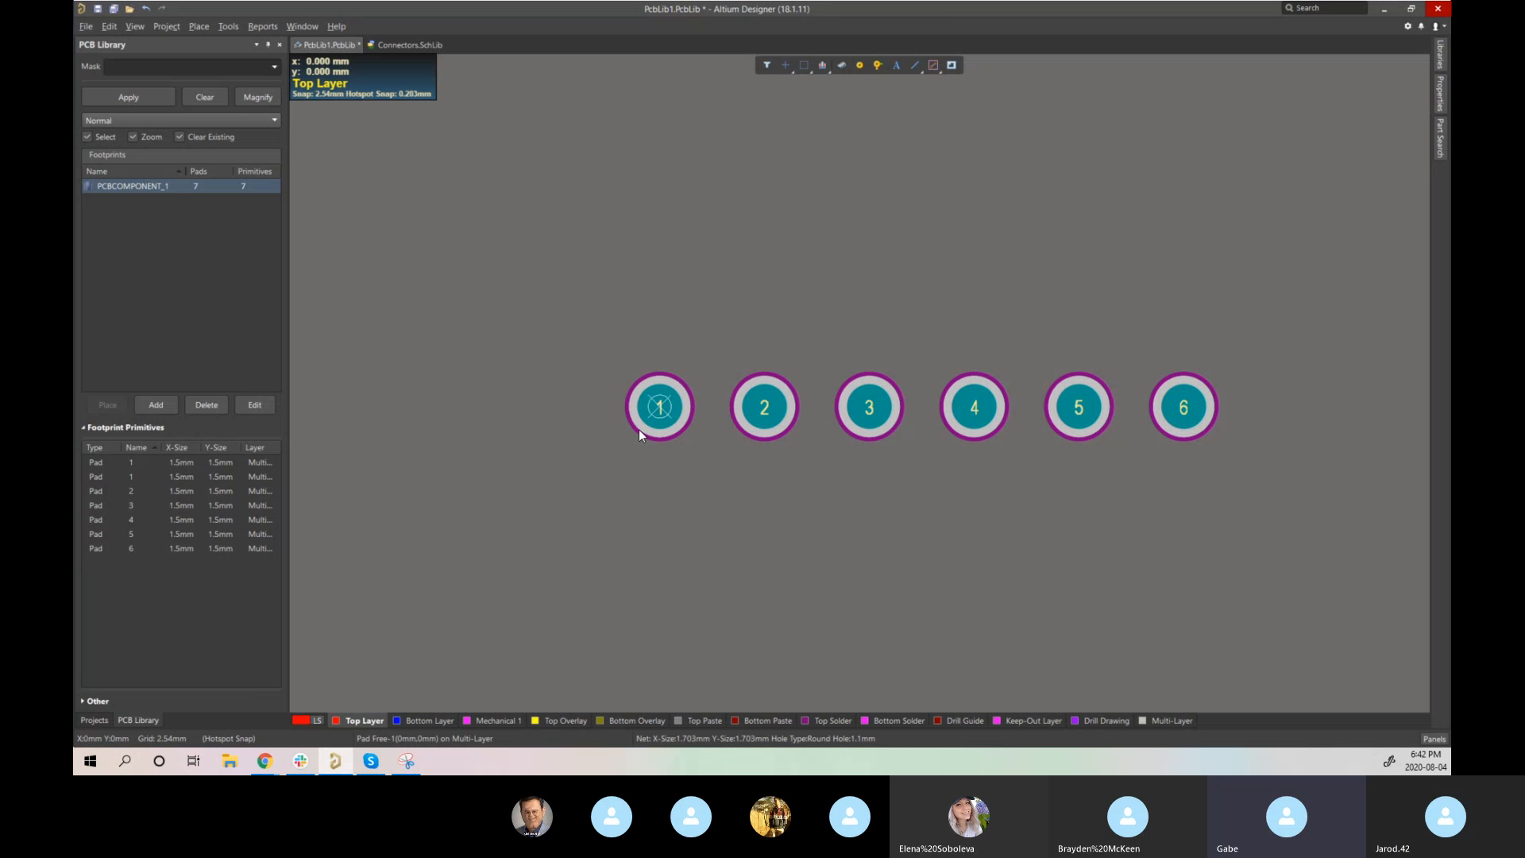
# - Move the stacked pads named 1 down to Y -2.54 mm and delete the duplicate
pyautogui.moveTo(636, 429); pyautogui.dragTo(629, 535)
pyautogui.moveTo(653, 415); pyautogui.dragTo(656, 563)
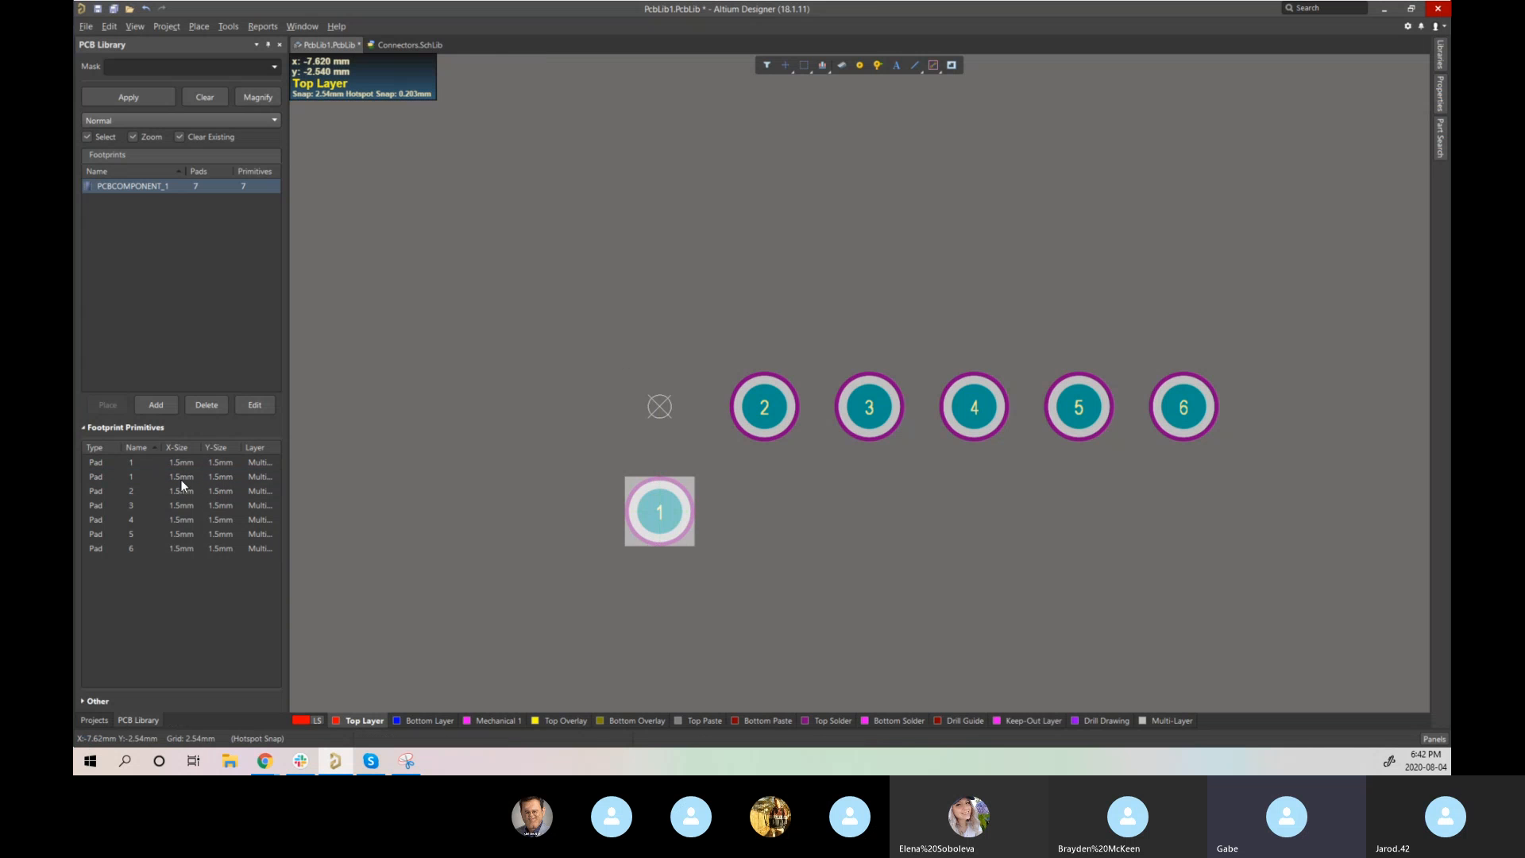
pyautogui.click(136, 463)
pyautogui.click(137, 475)
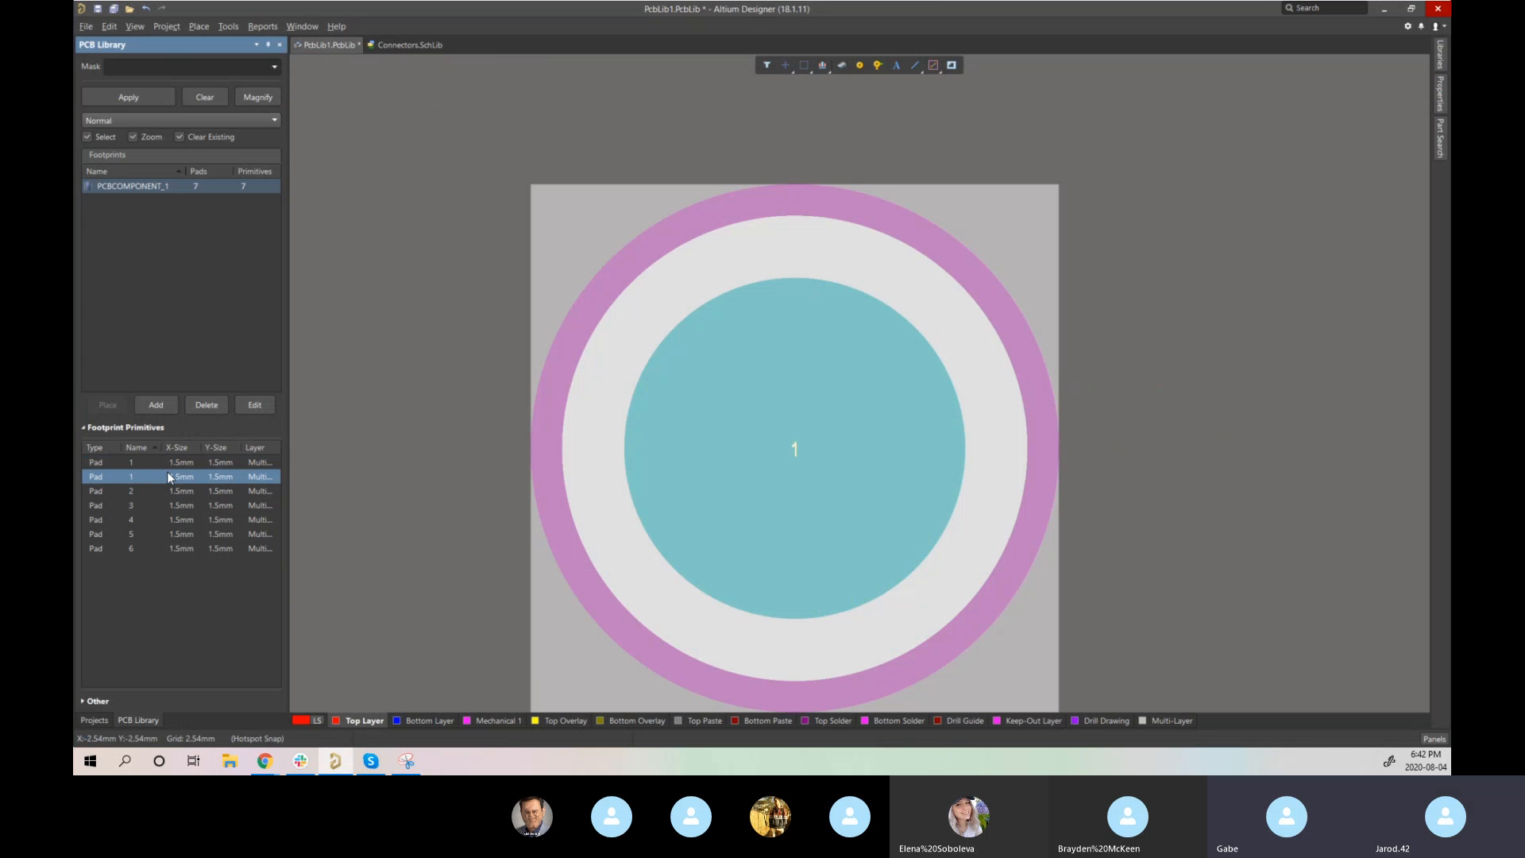
pyautogui.click(453, 447)
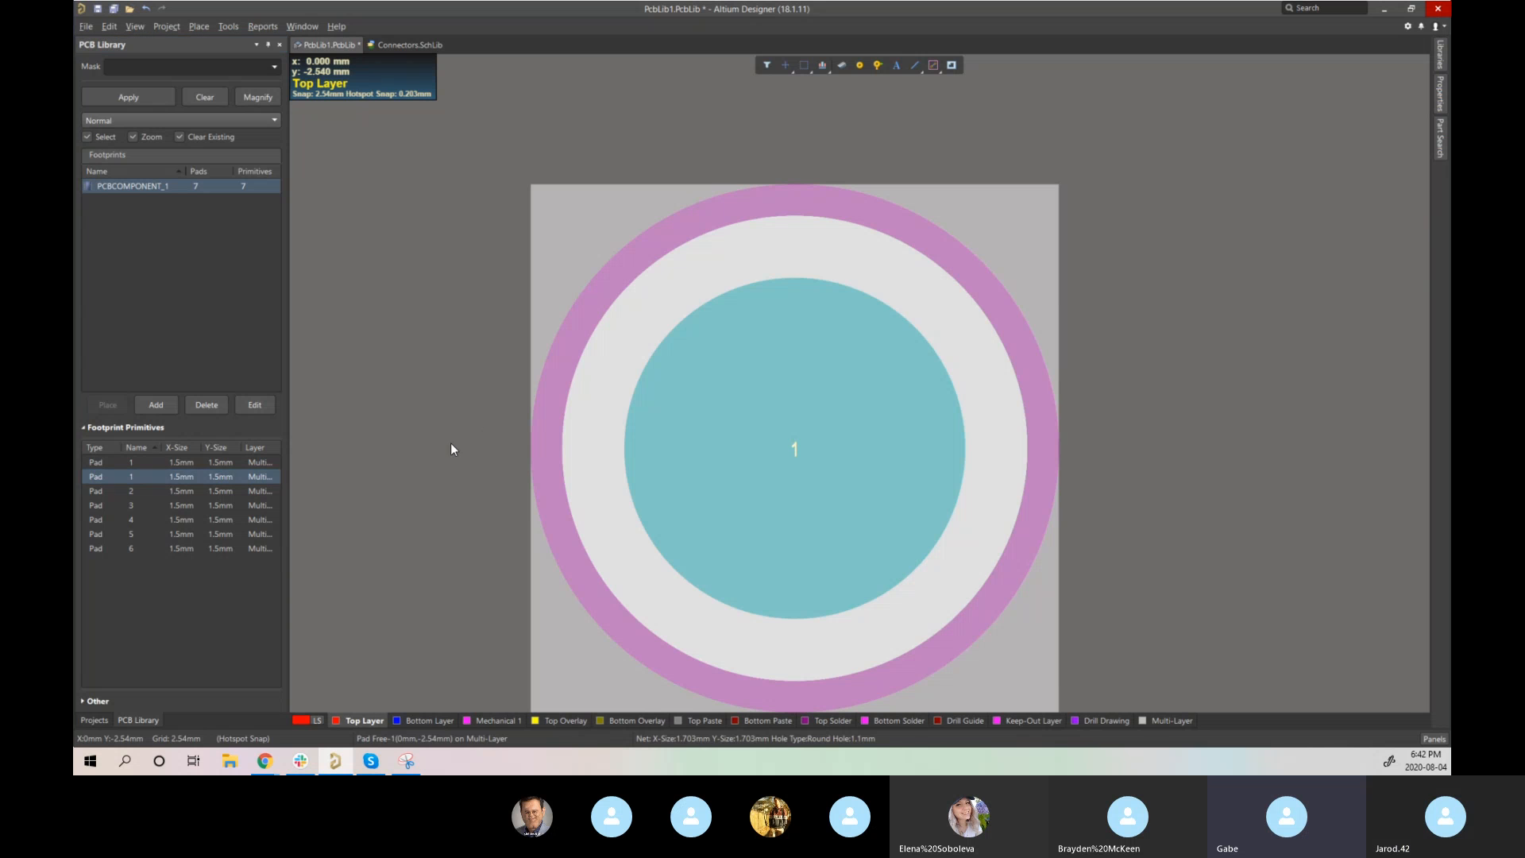
pyautogui.click(831, 421)
pyautogui.click(832, 421)
pyautogui.press('Delete')
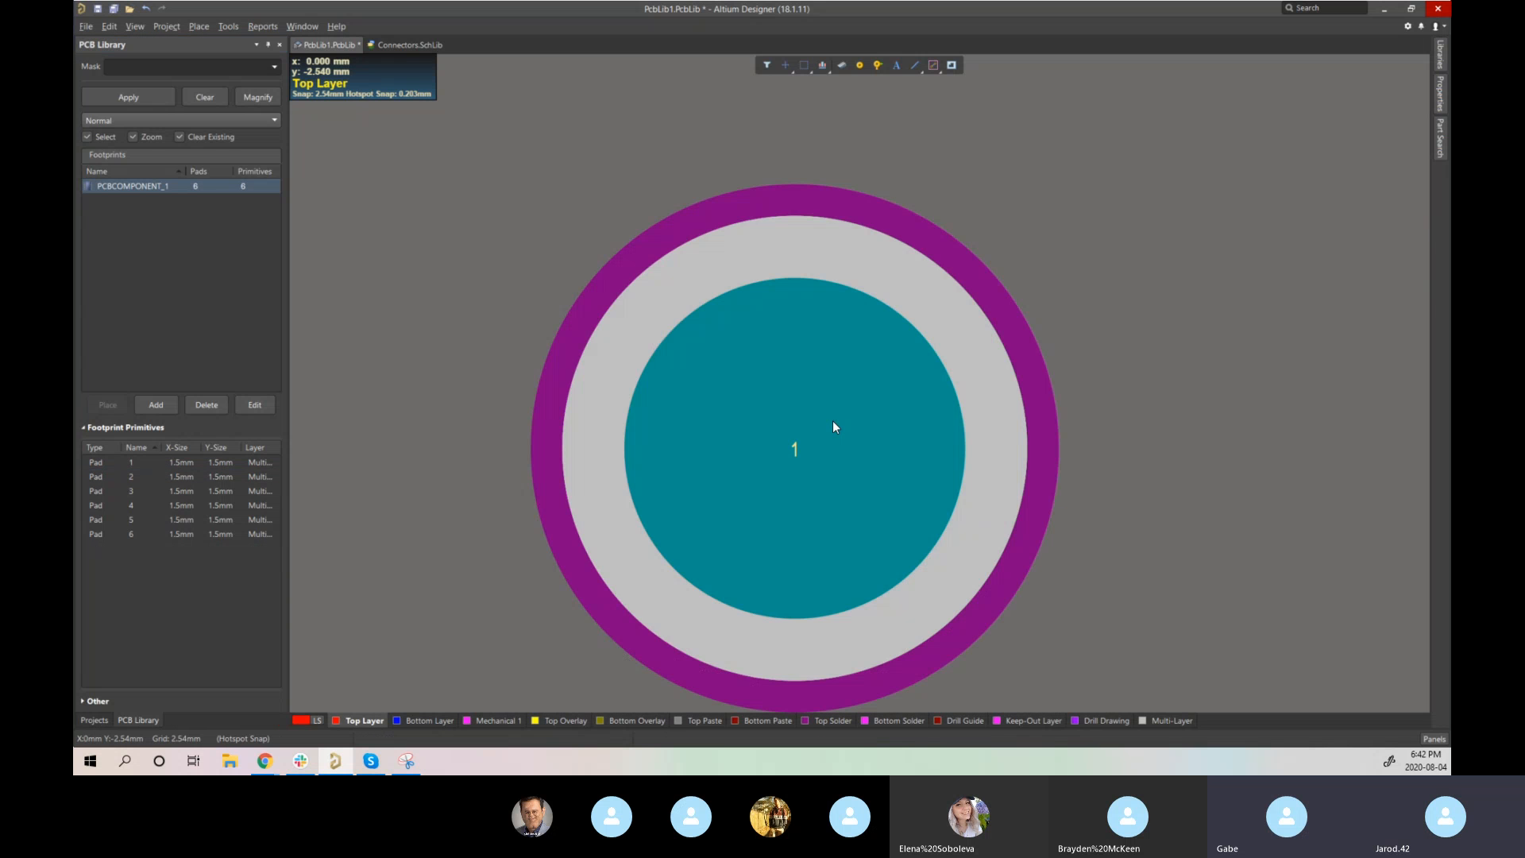
# - Move the remaining pad 1 back to the origin, in line with pads 2 to 6
pyautogui.keyDown('ctrl'); pyautogui.scroll(-4, 795, 449); pyautogui.keyUp('ctrl')
pyautogui.moveTo(793, 450); pyautogui.dragTo(791, 274)
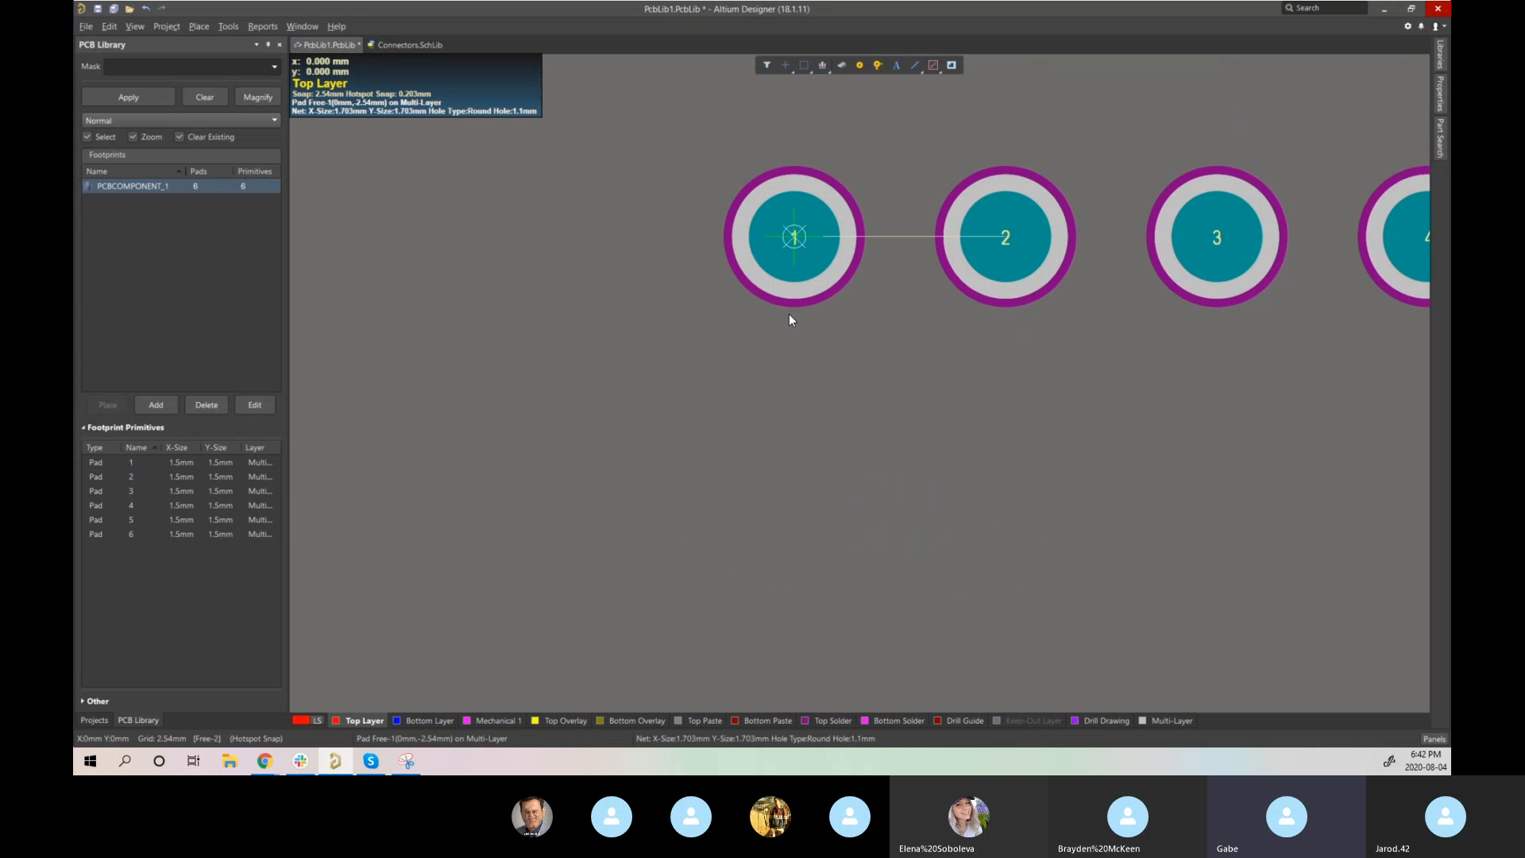
pyautogui.keyDown('ctrl'); pyautogui.scroll(-2, 1004, 450); pyautogui.keyUp('ctrl')
pyautogui.moveTo(1004, 450); pyautogui.dragTo(719, 454, button='right')
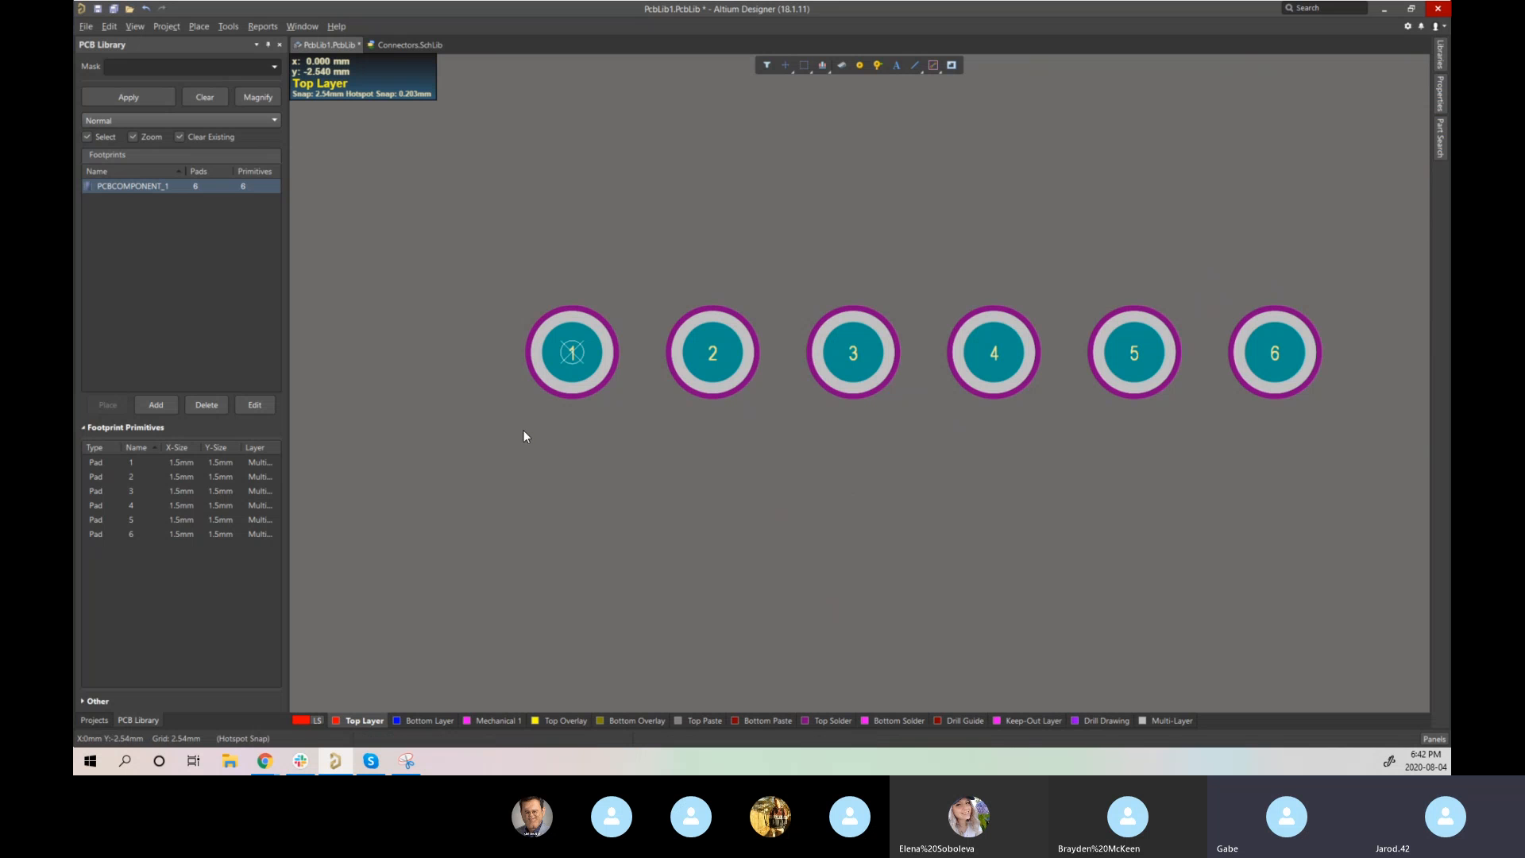
pyautogui.keyDown('ctrl'); pyautogui.scroll(-4, 713, 407); pyautogui.keyUp('ctrl')
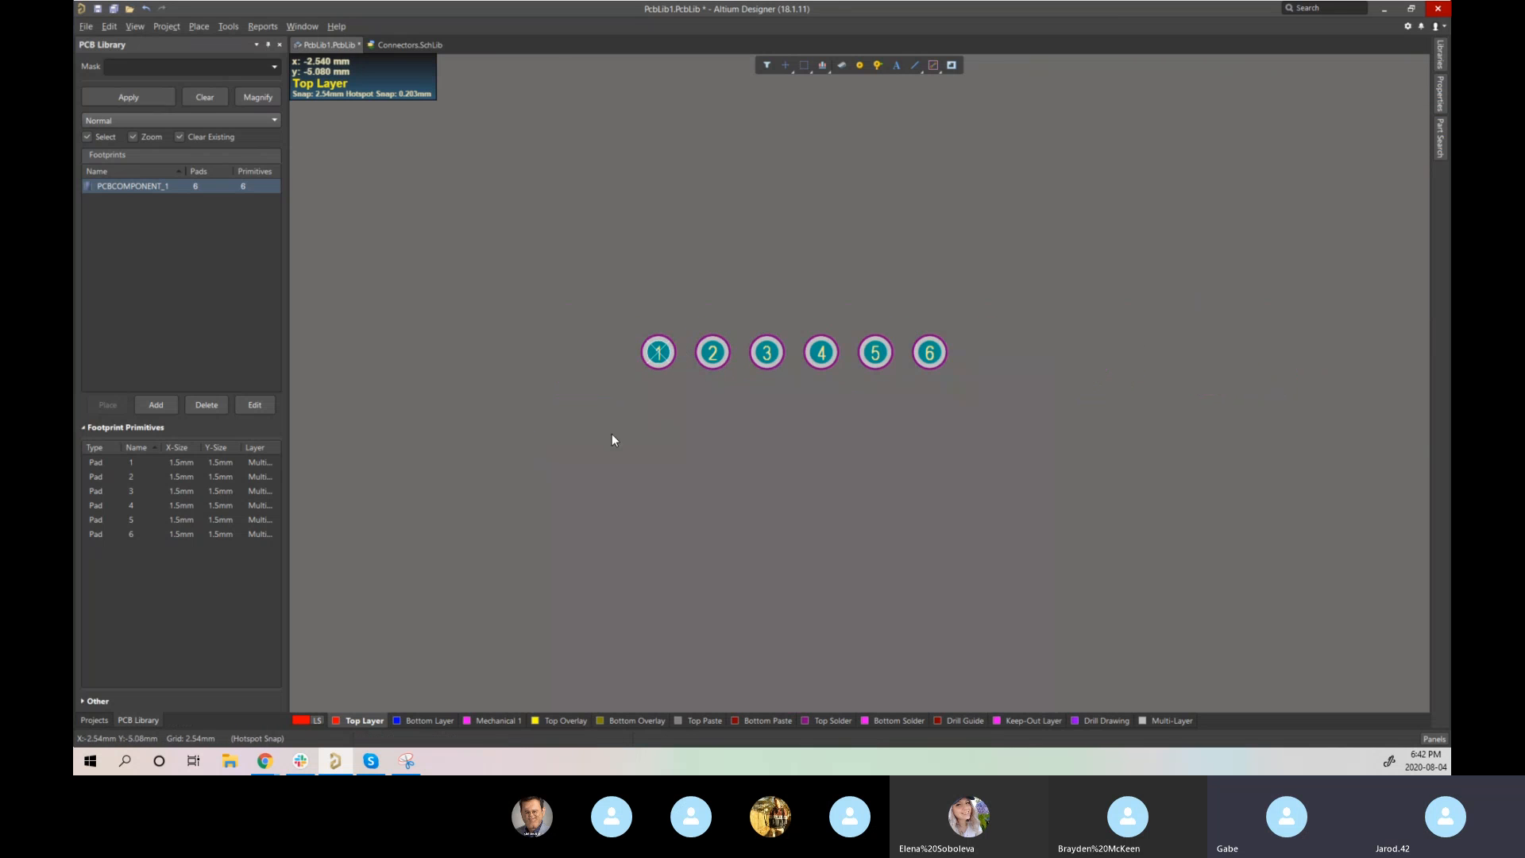
pyautogui.click(109, 27)
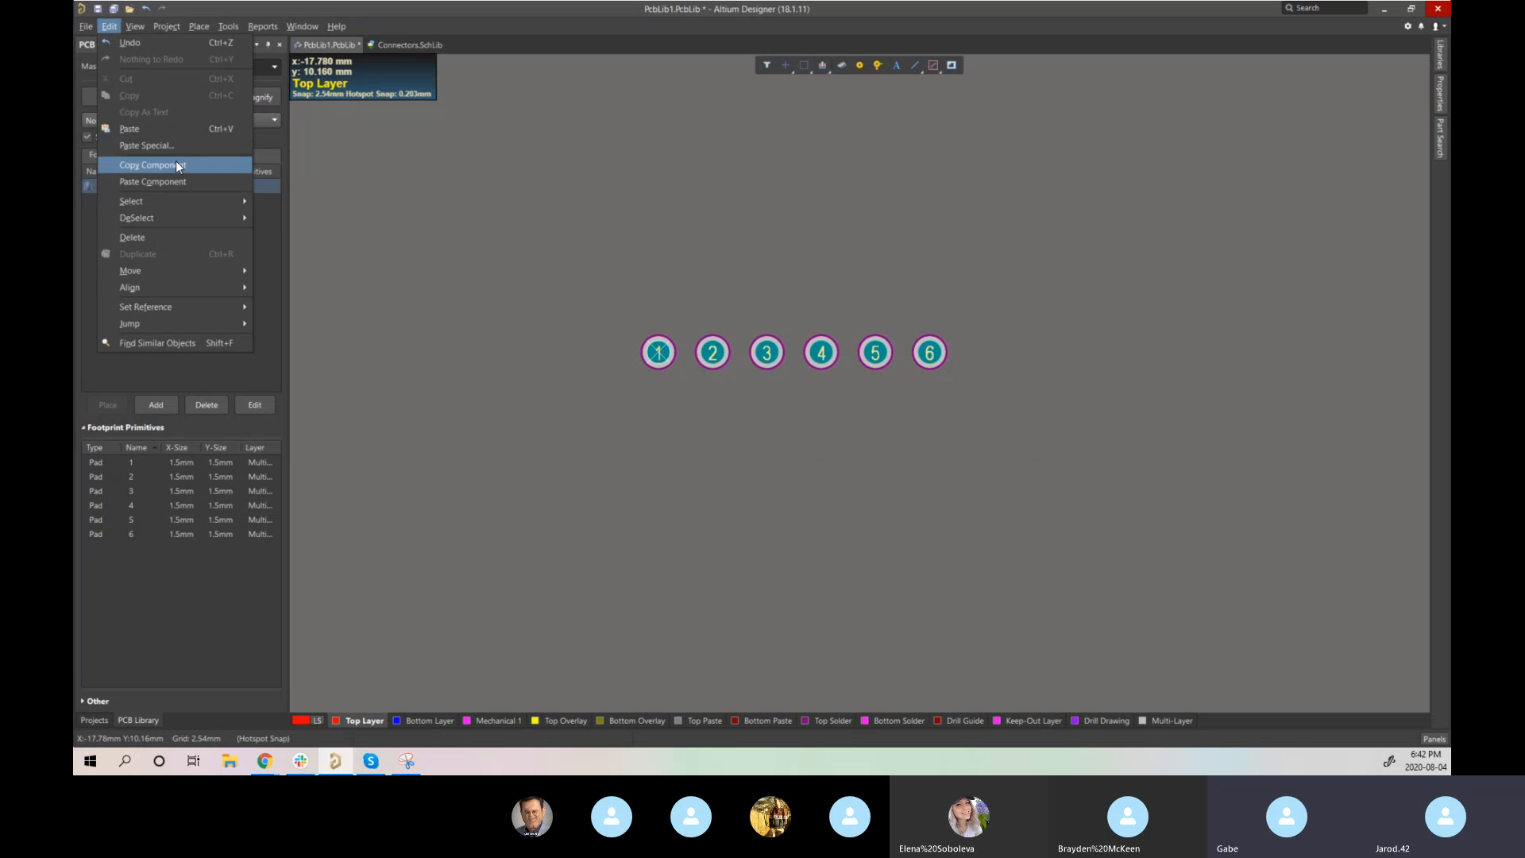
pyautogui.click(581, 243)
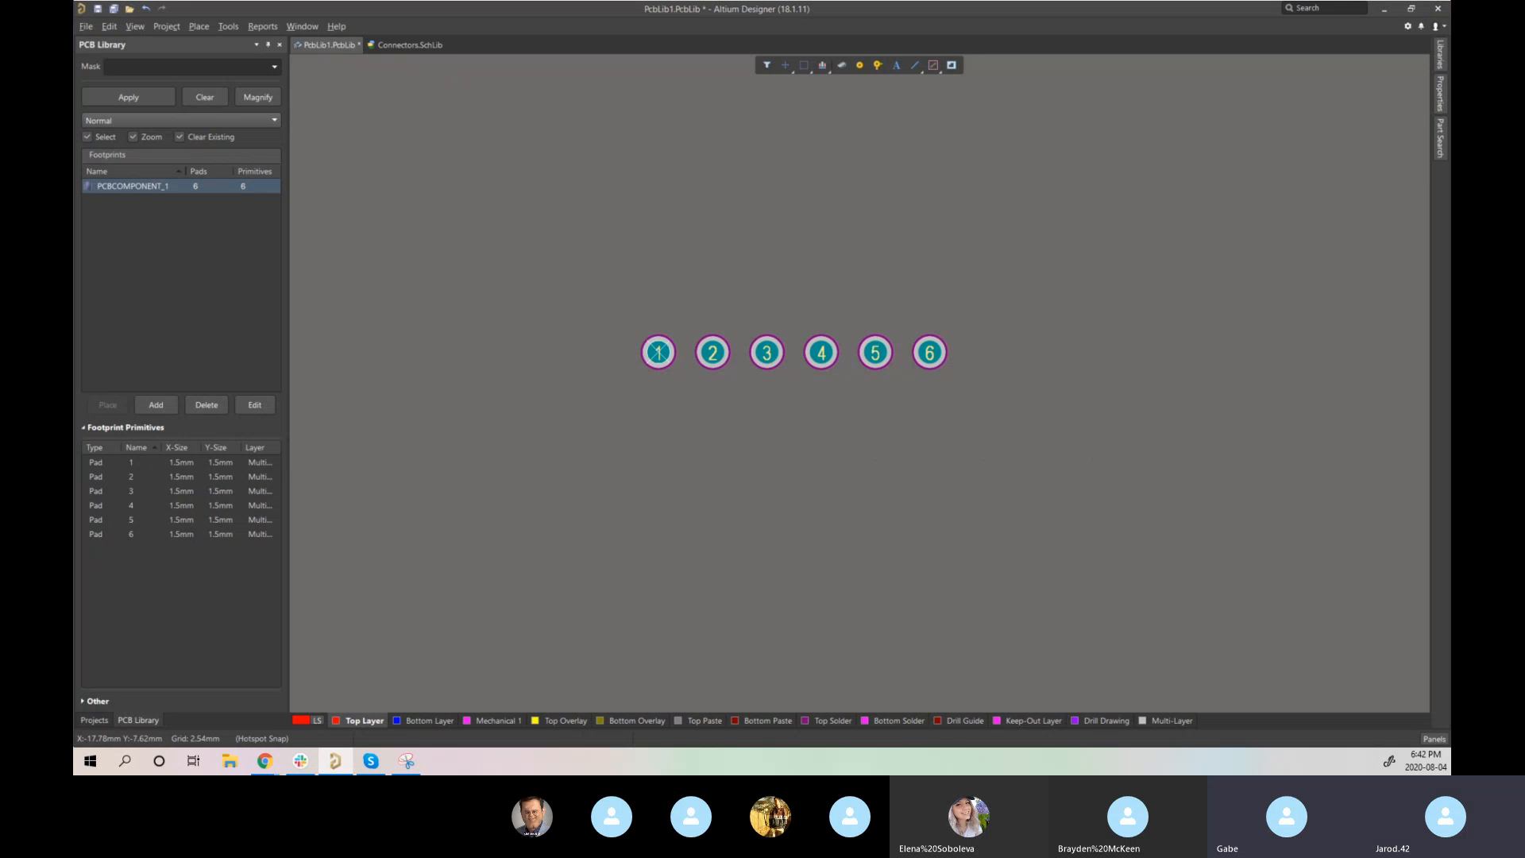
# - Check the Molex 705530106_sd.pdf drawing in the browser and return to the PCB library in Altium Designer
pyautogui.hotkey('alt', 'Tab')
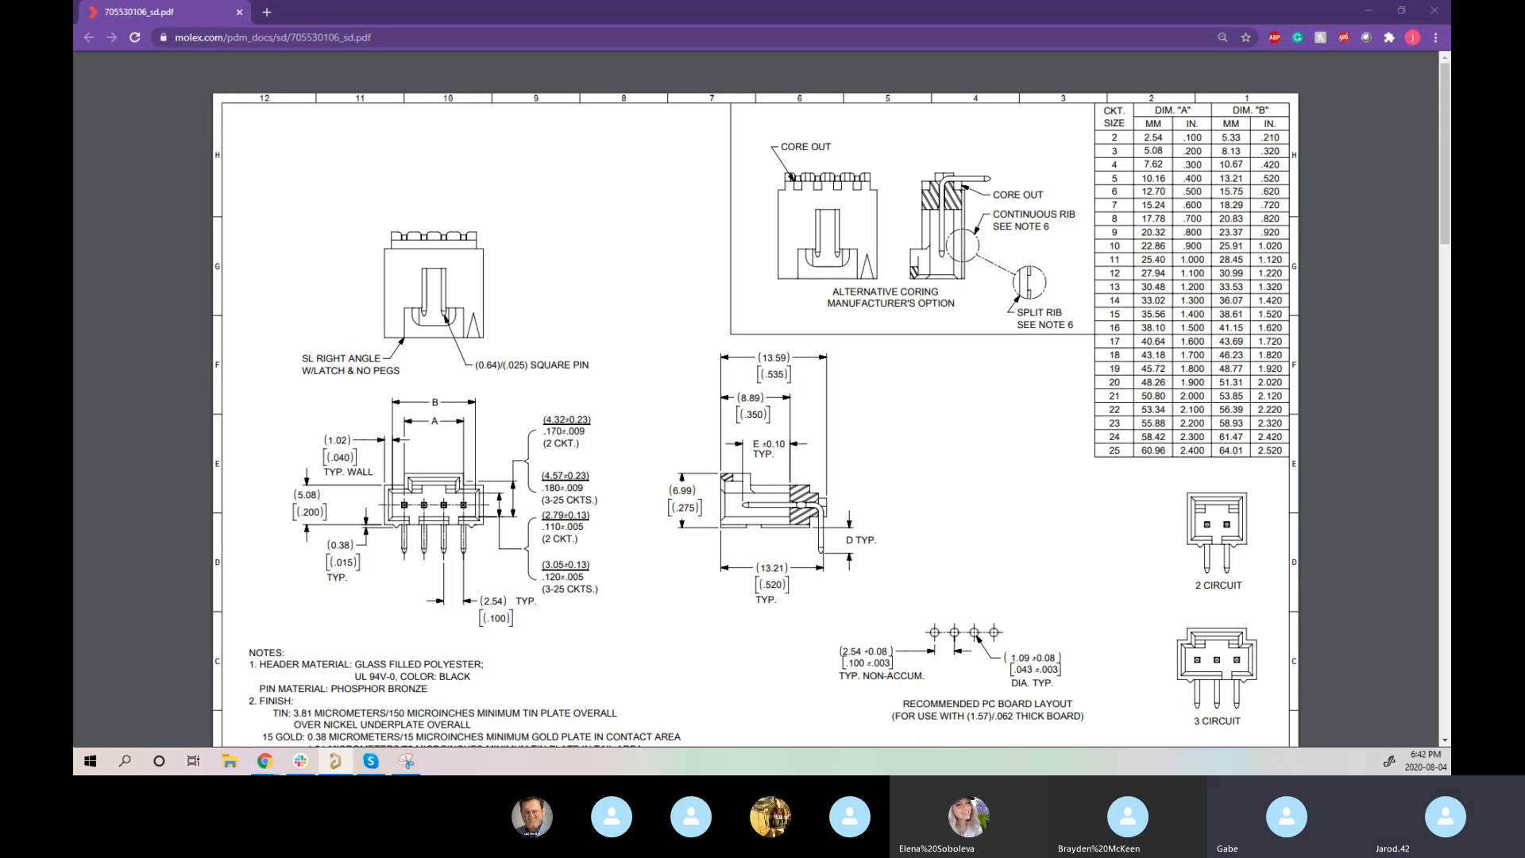
pyautogui.hotkey('alt', 'Tab')
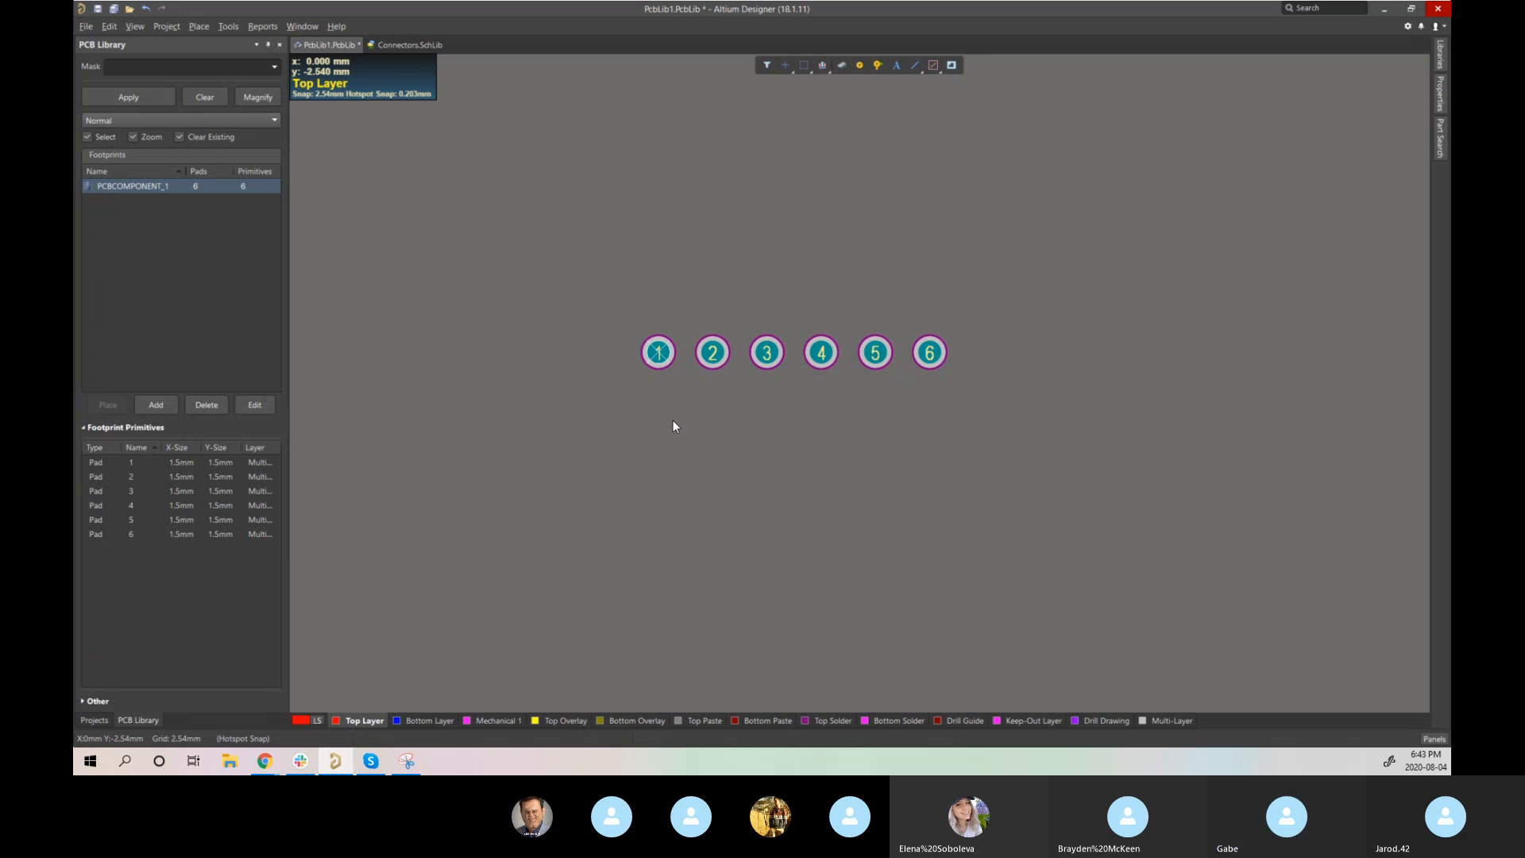
# - Inspect the six-pad row in 3D from above and from a tilted angle, and return to the 2D view
pyautogui.press('3')
pyautogui.keyDown('ctrl'); pyautogui.scroll(2, 880, 371); pyautogui.keyUp('ctrl')
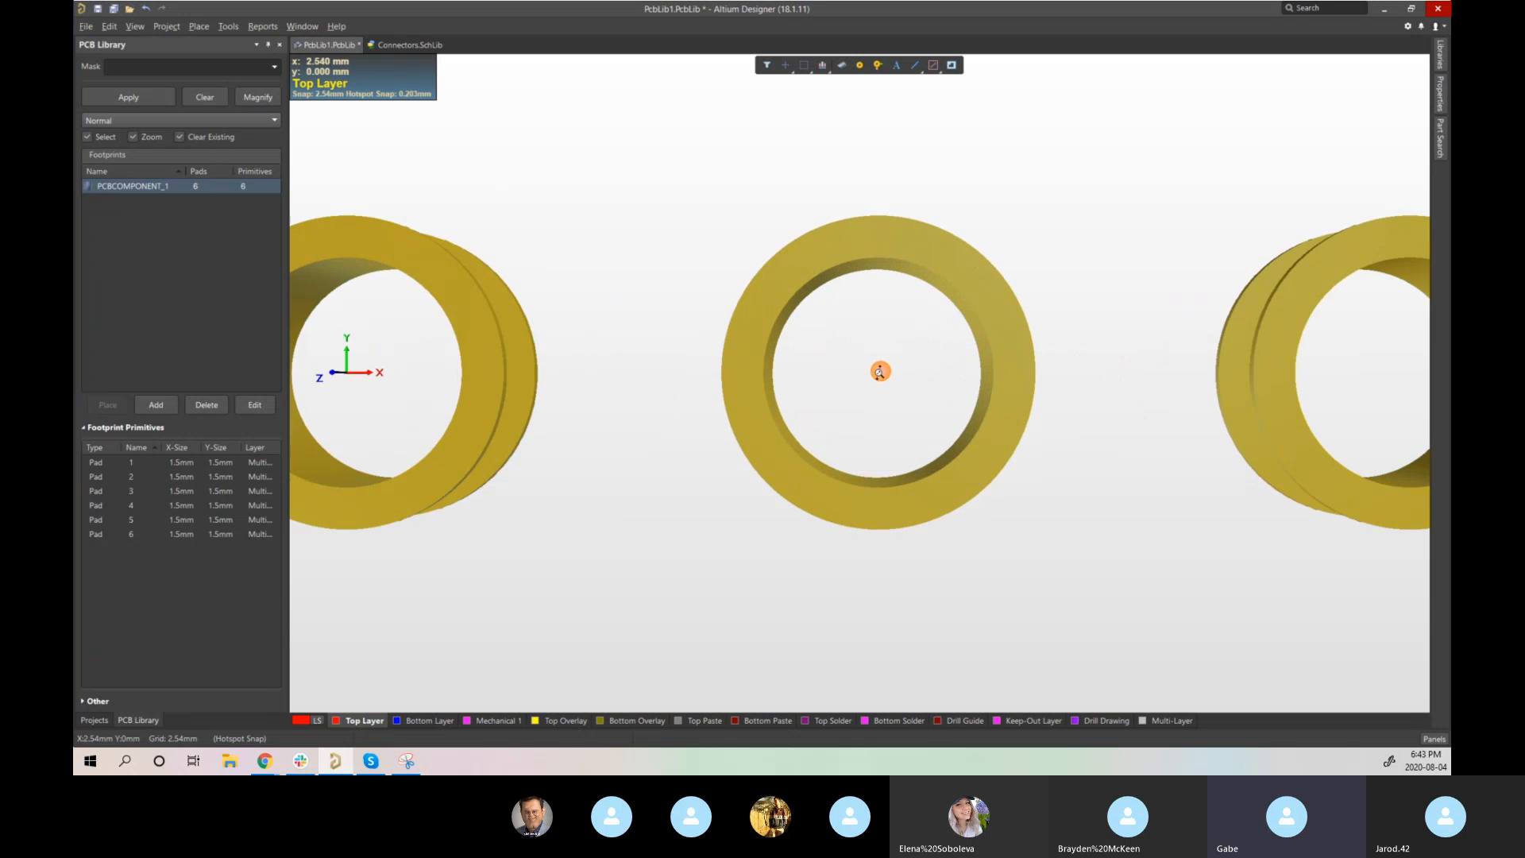
pyautogui.keyDown('ctrl'); pyautogui.scroll(-5, 880, 371); pyautogui.keyUp('ctrl')
pyautogui.moveTo(995, 476); pyautogui.dragTo(873, 506, button='right')
pyautogui.keyDown('ctrl'); pyautogui.scroll(-3, 872, 506); pyautogui.keyUp('ctrl')
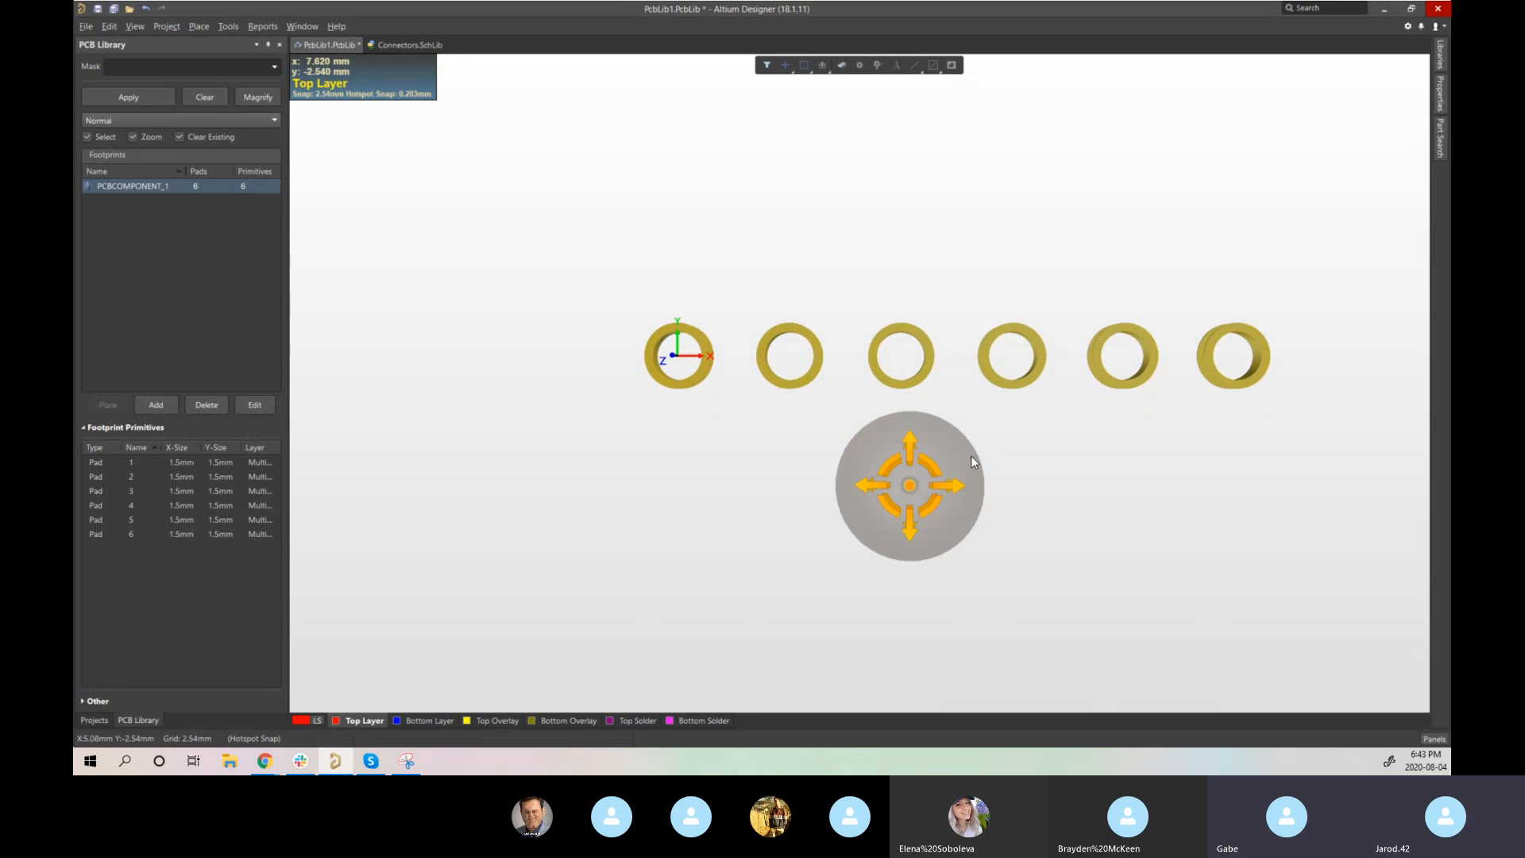
pyautogui.press('shift')
pyautogui.keyDown('shift'); pyautogui.moveTo(1031, 475); pyautogui.dragTo(1001, 180, button='right'); pyautogui.keyUp('shift')
pyautogui.press('2')
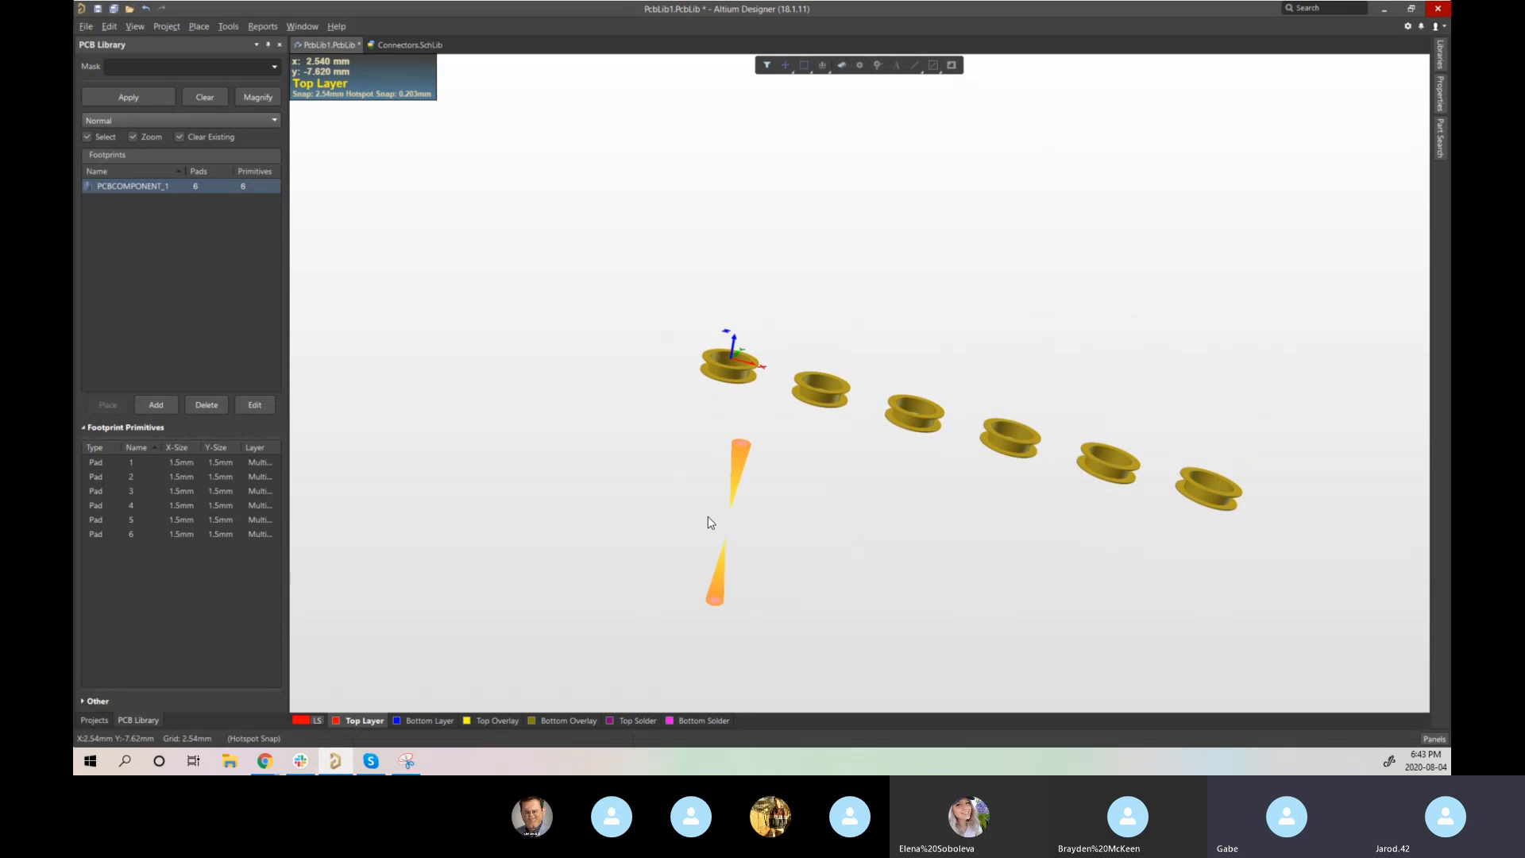
# - Examine the rings around the pads on the Top Solder and Bottom Solder layers and compare them with the 3D view
pyautogui.click(660, 352)
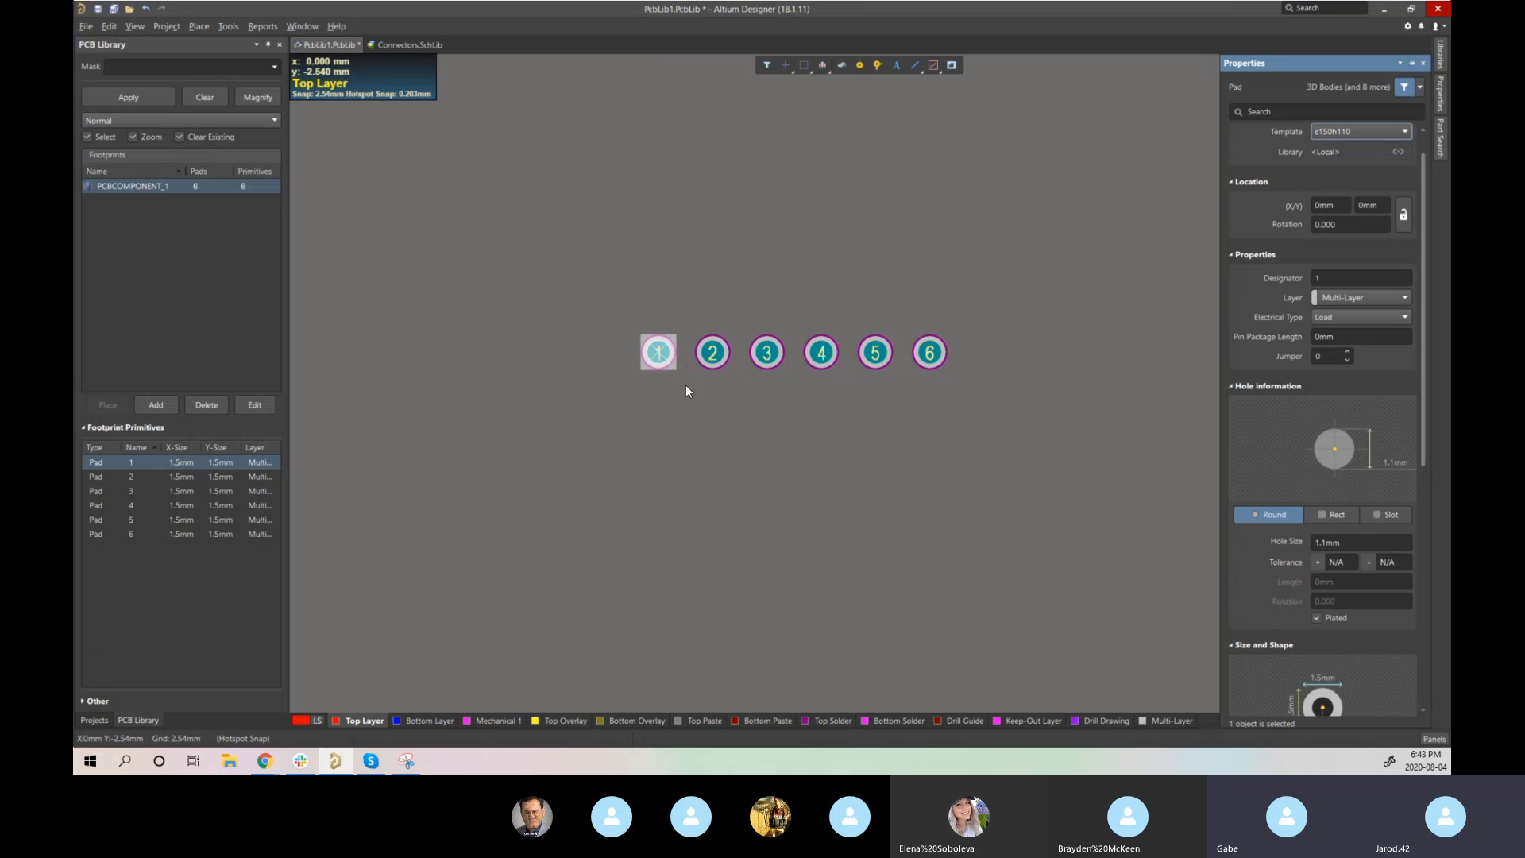
pyautogui.click(769, 529)
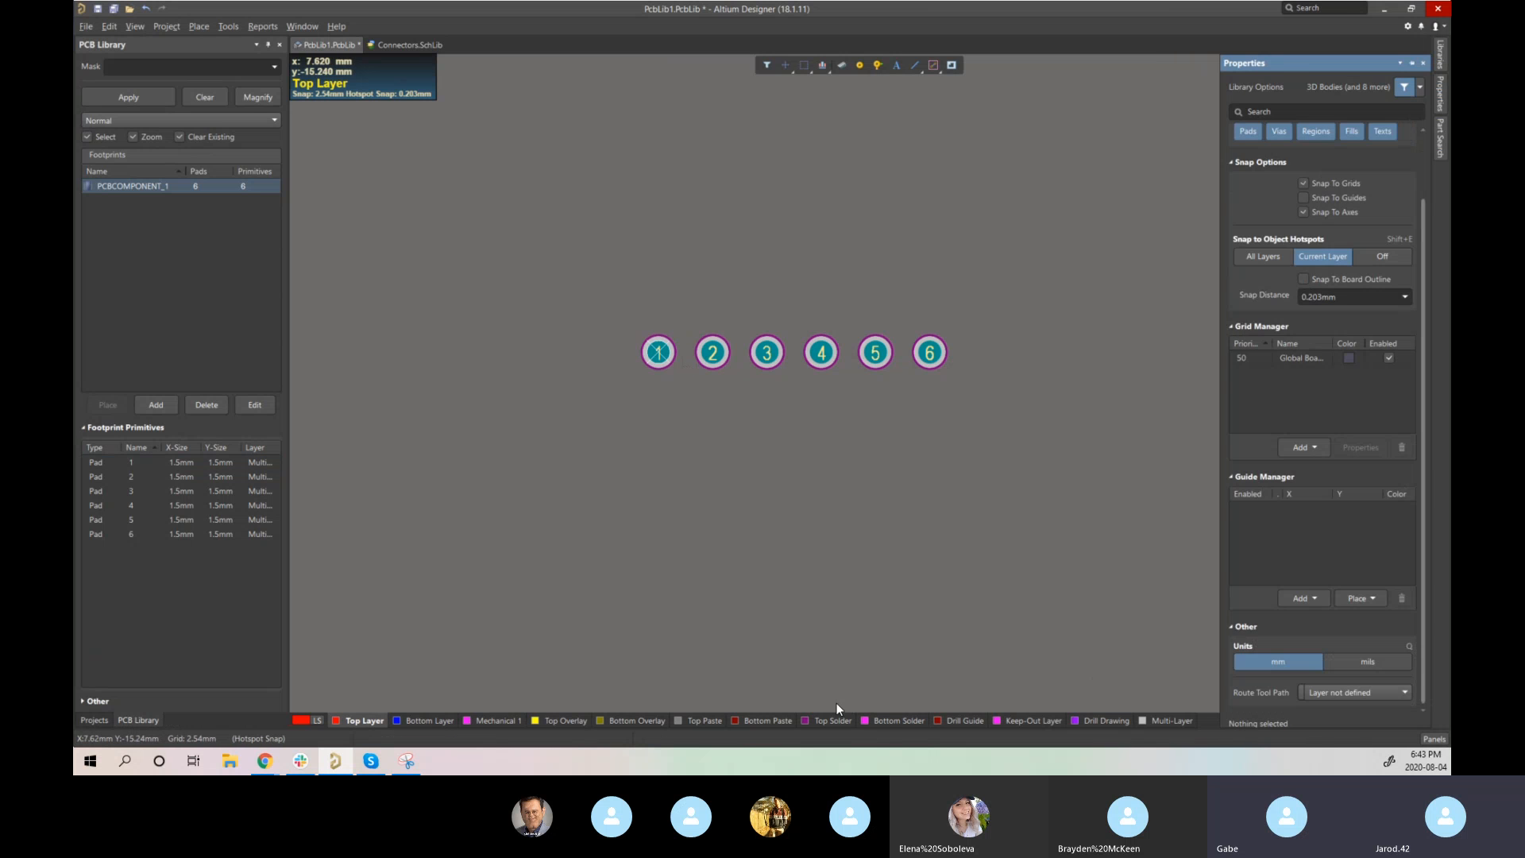
pyautogui.click(818, 721)
pyautogui.scroll(-1, 827, 660)
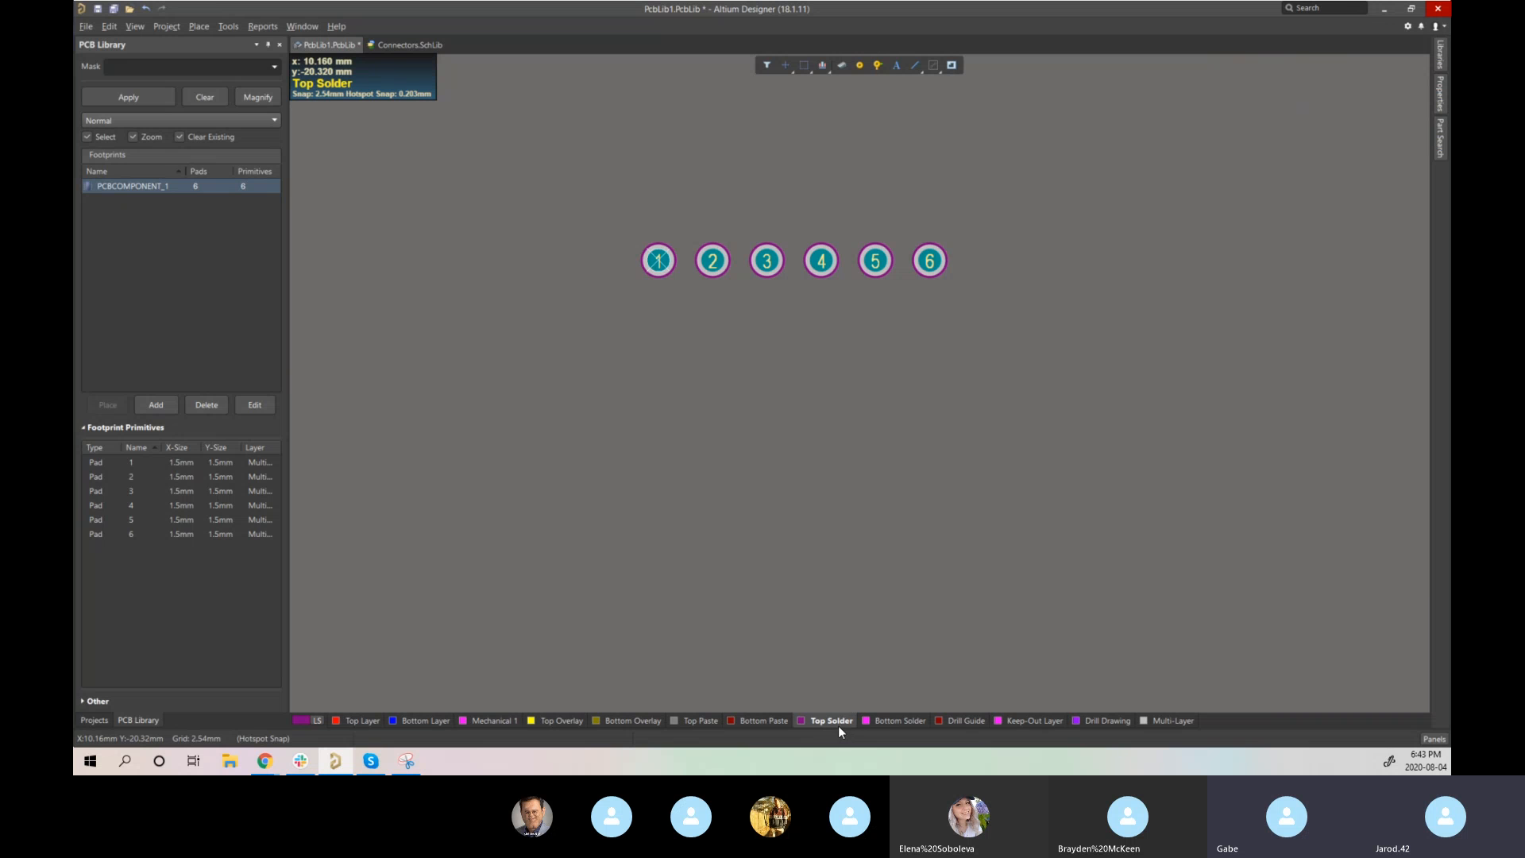
pyautogui.click(900, 720)
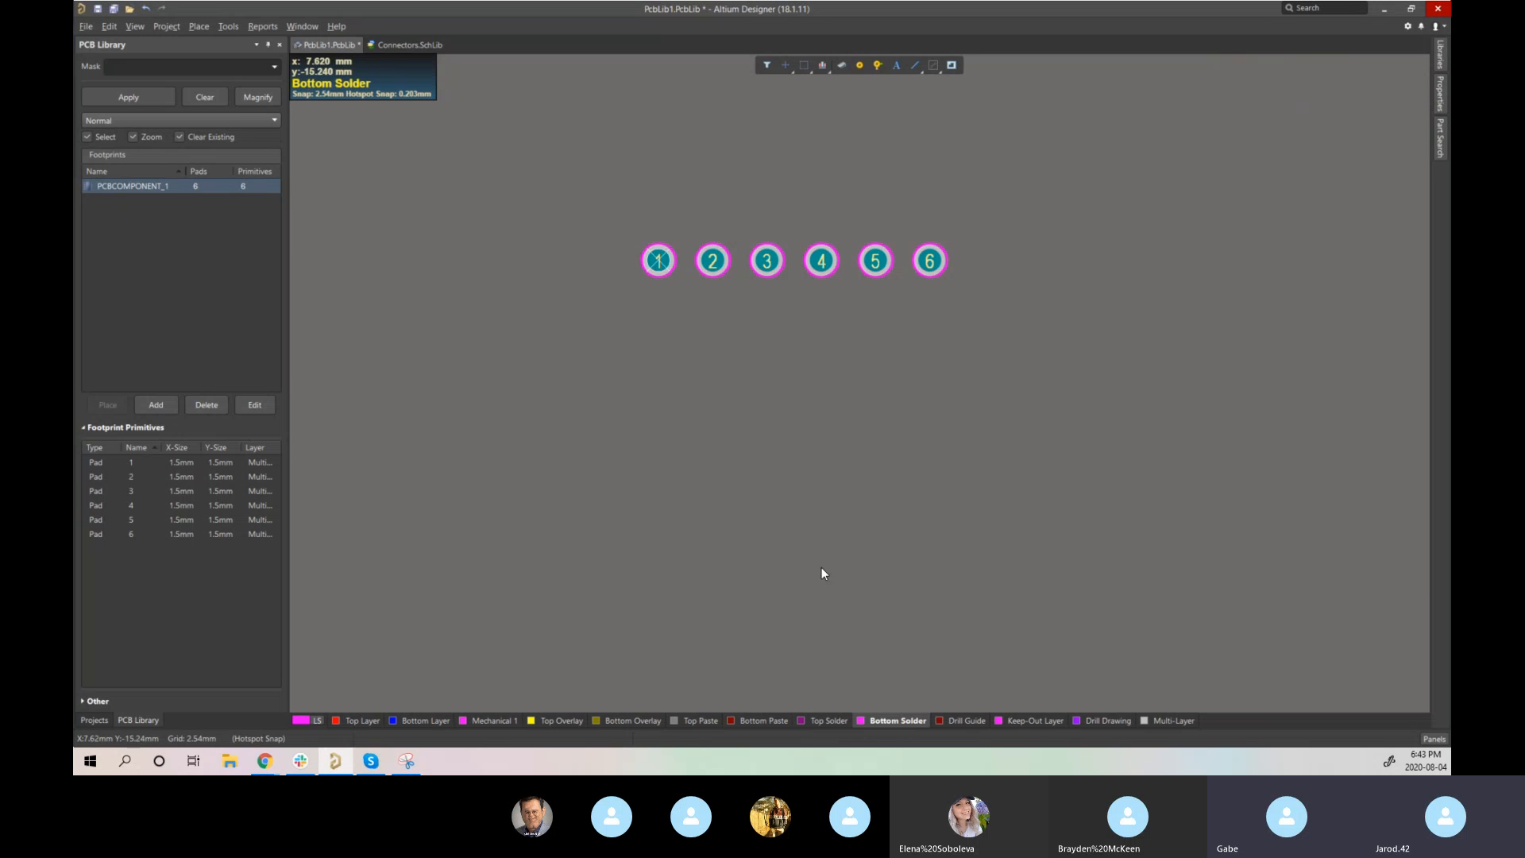
pyautogui.keyDown('ctrl'); pyautogui.scroll(1, 767, 259); pyautogui.keyUp('ctrl')
pyautogui.keyDown('ctrl'); pyautogui.scroll(3, 768, 260); pyautogui.keyUp('ctrl')
pyautogui.moveTo(769, 260); pyautogui.dragTo(798, 401, button='right')
pyautogui.click(827, 721)
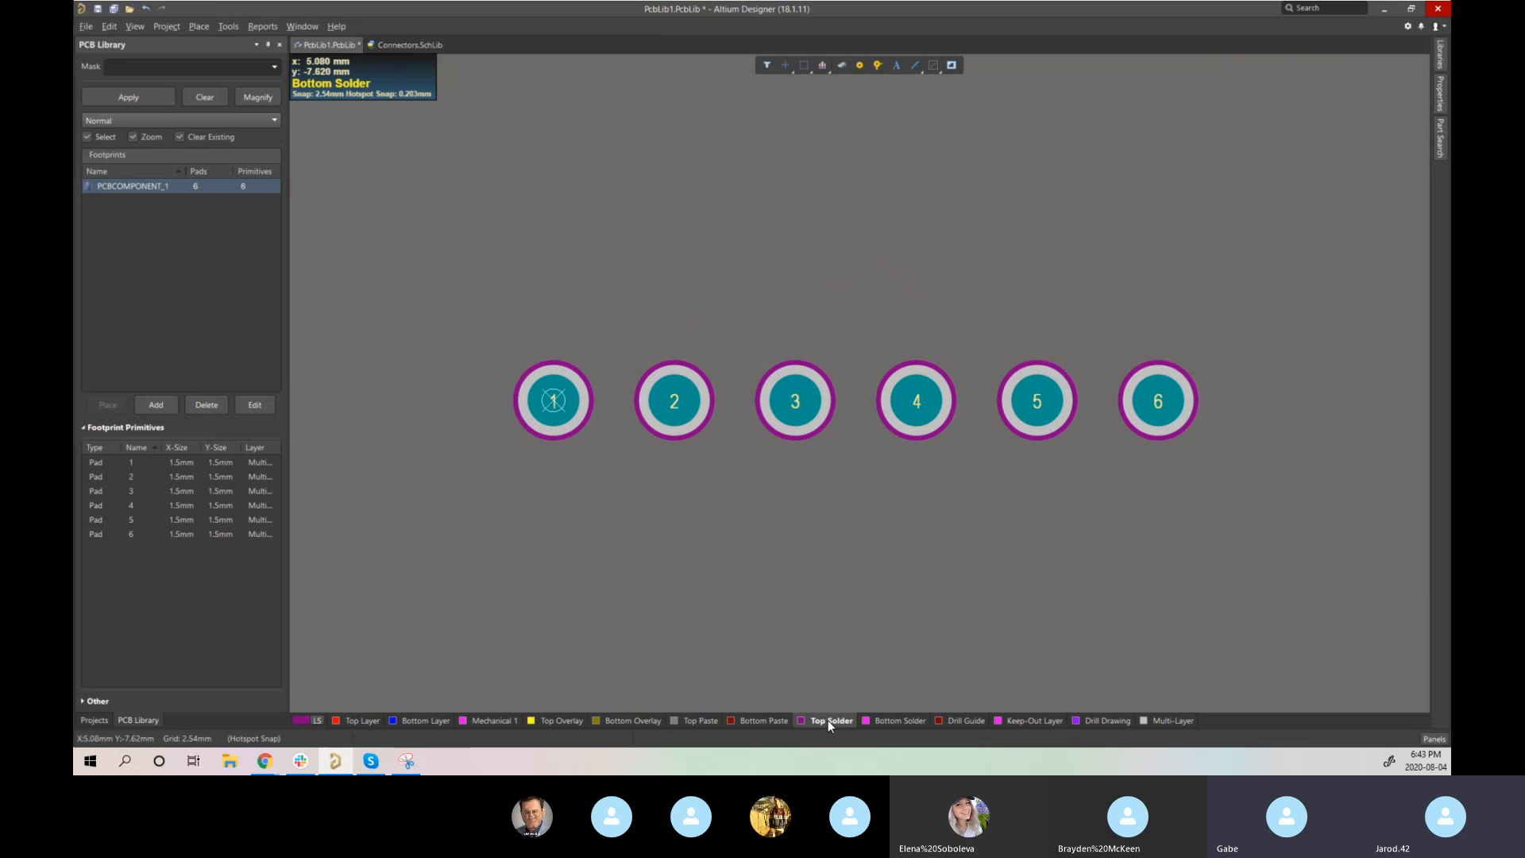
pyautogui.click(881, 721)
pyautogui.press('3')
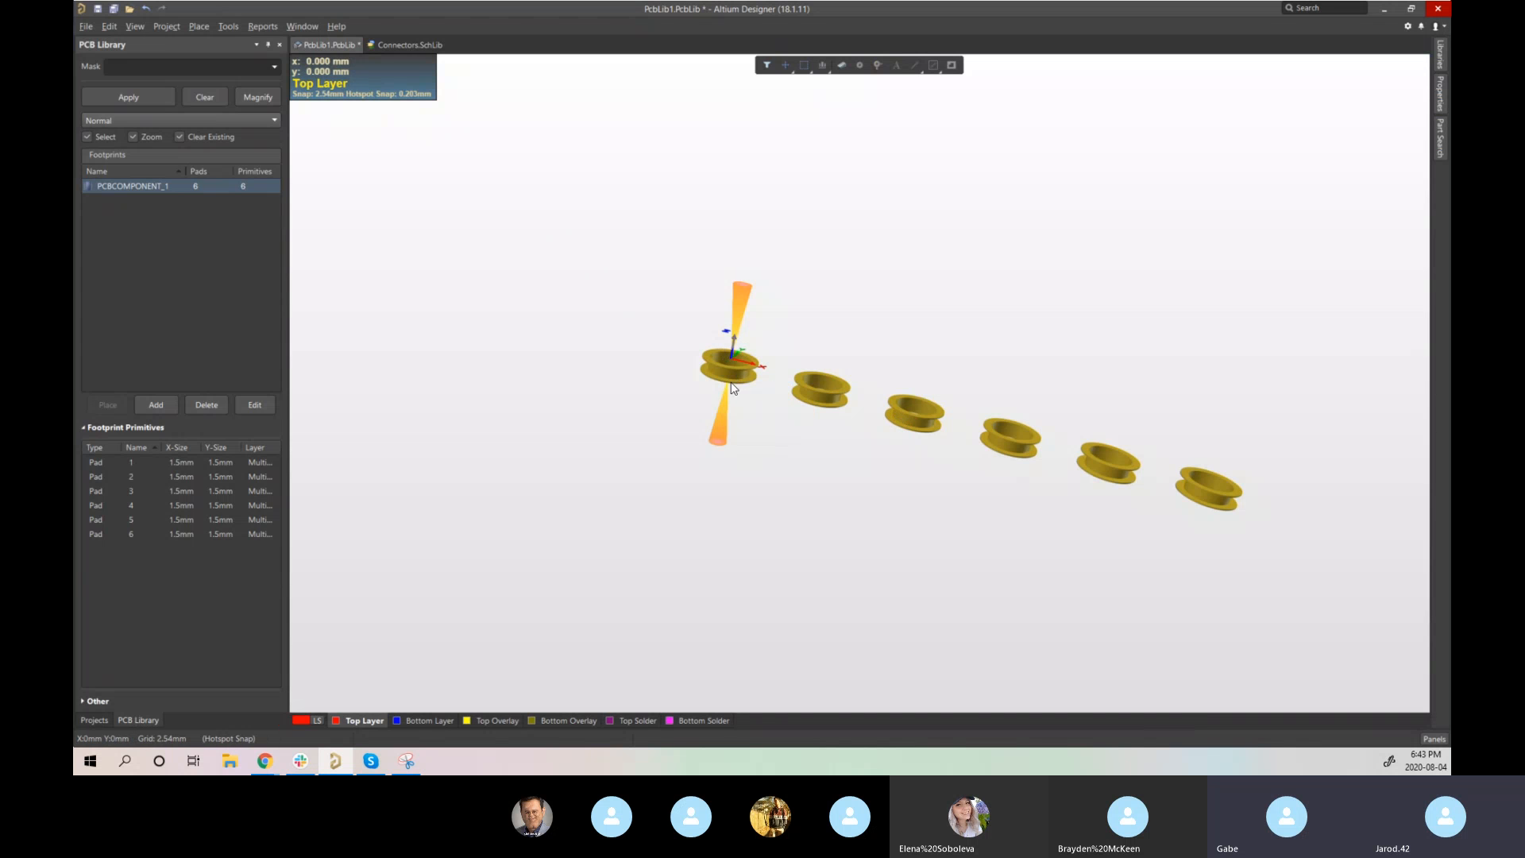
pyautogui.press('2')
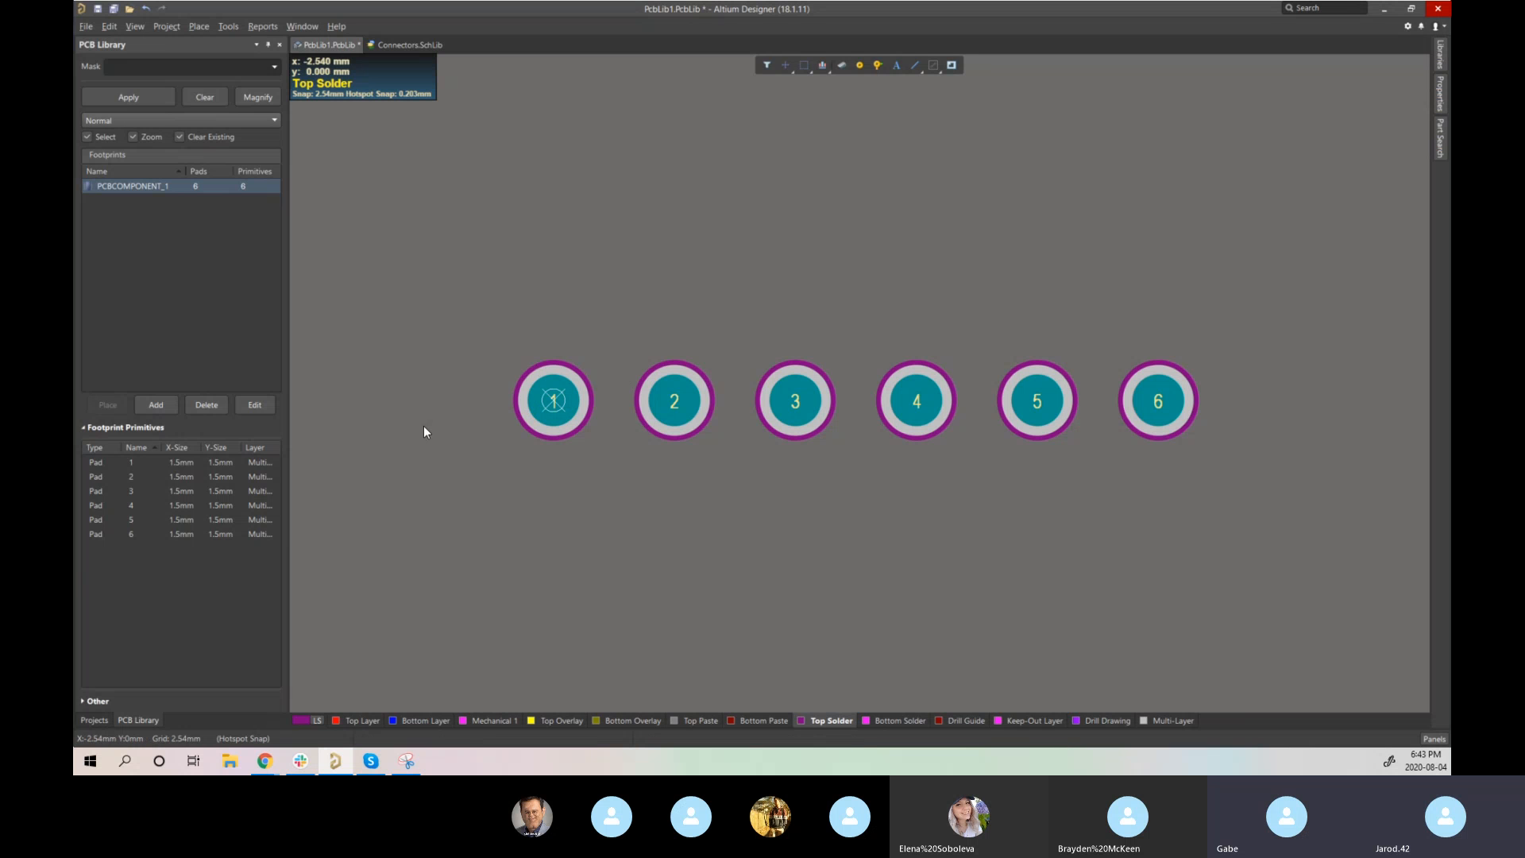
# - Put away the 705530106_sd.pdf drawing and delete all six pads from the footprint in the PCB library
pyautogui.moveTo(640, 545); pyautogui.dragTo(647, 374, button='right')
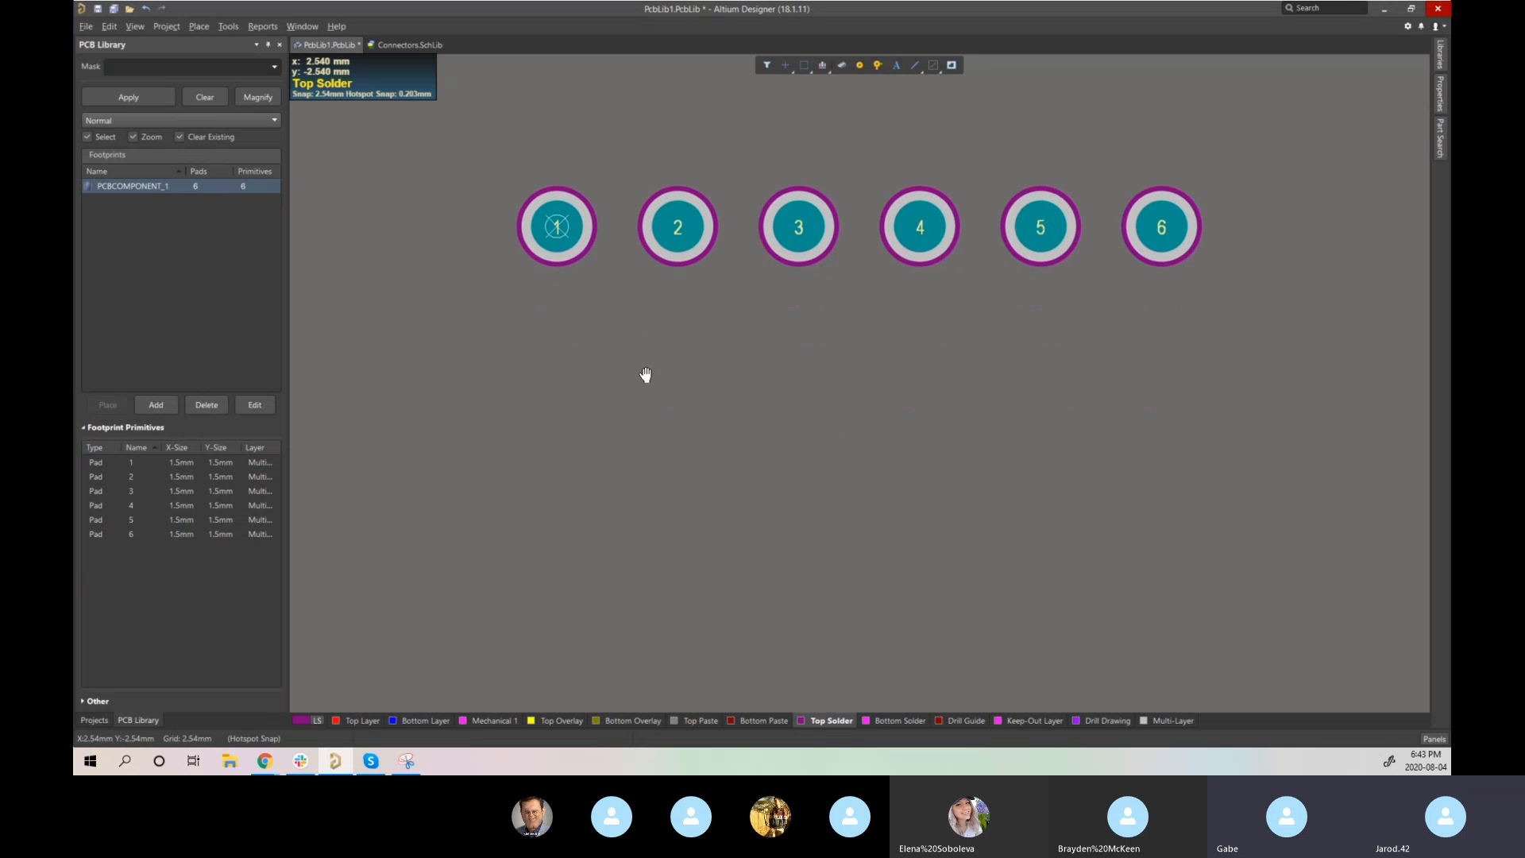
pyautogui.keyDown('ctrl'); pyautogui.scroll(-1, 675, 456); pyautogui.keyUp('ctrl')
pyautogui.keyDown('ctrl'); pyautogui.scroll(-1, 675, 456); pyautogui.keyUp('ctrl')
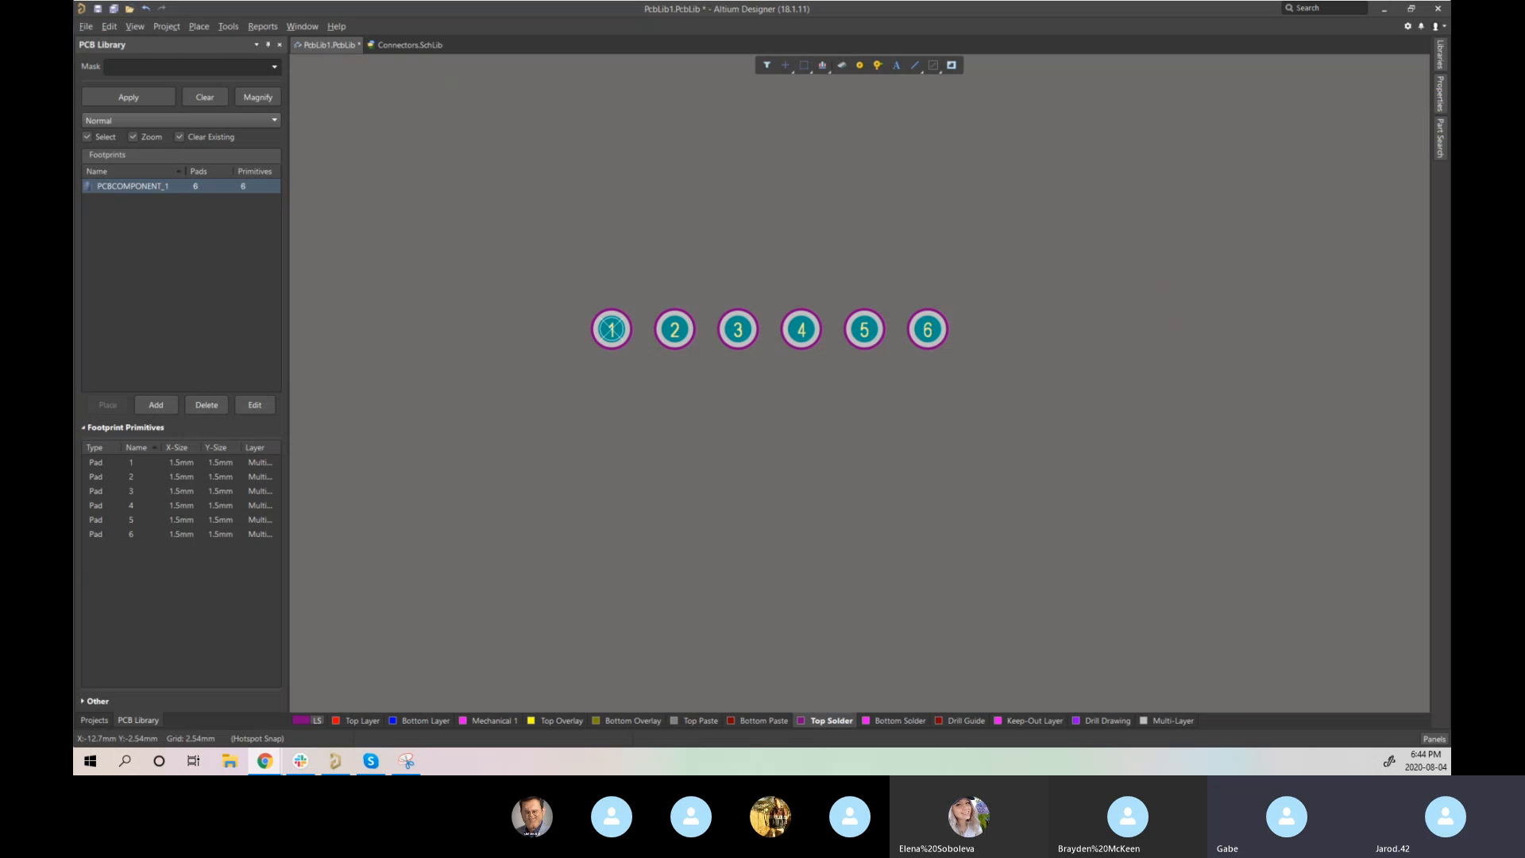
pyautogui.hotkey('alt', 'Tab')
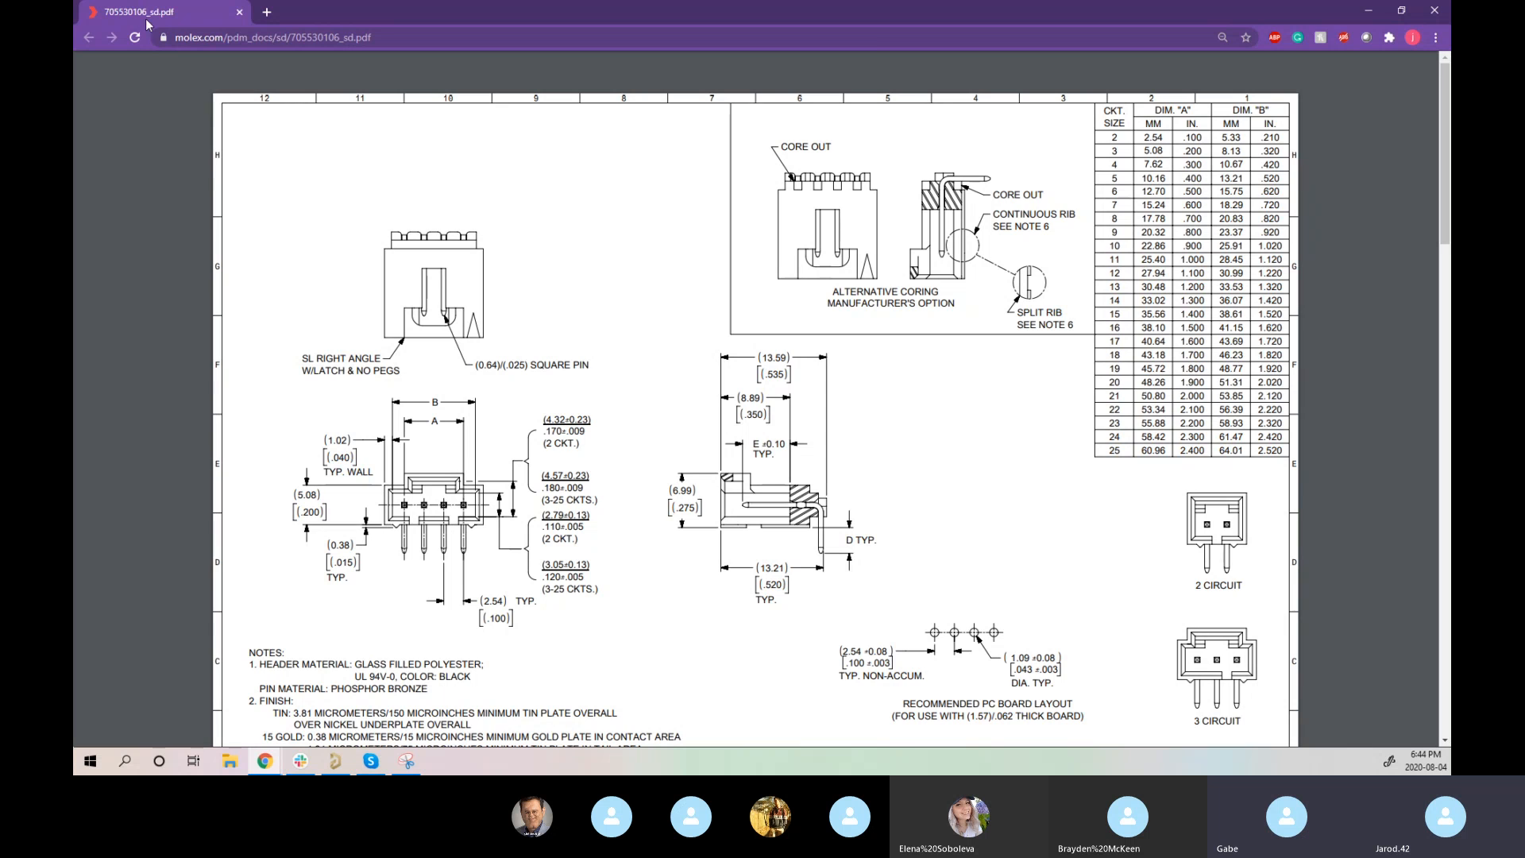
pyautogui.click(1368, 11)
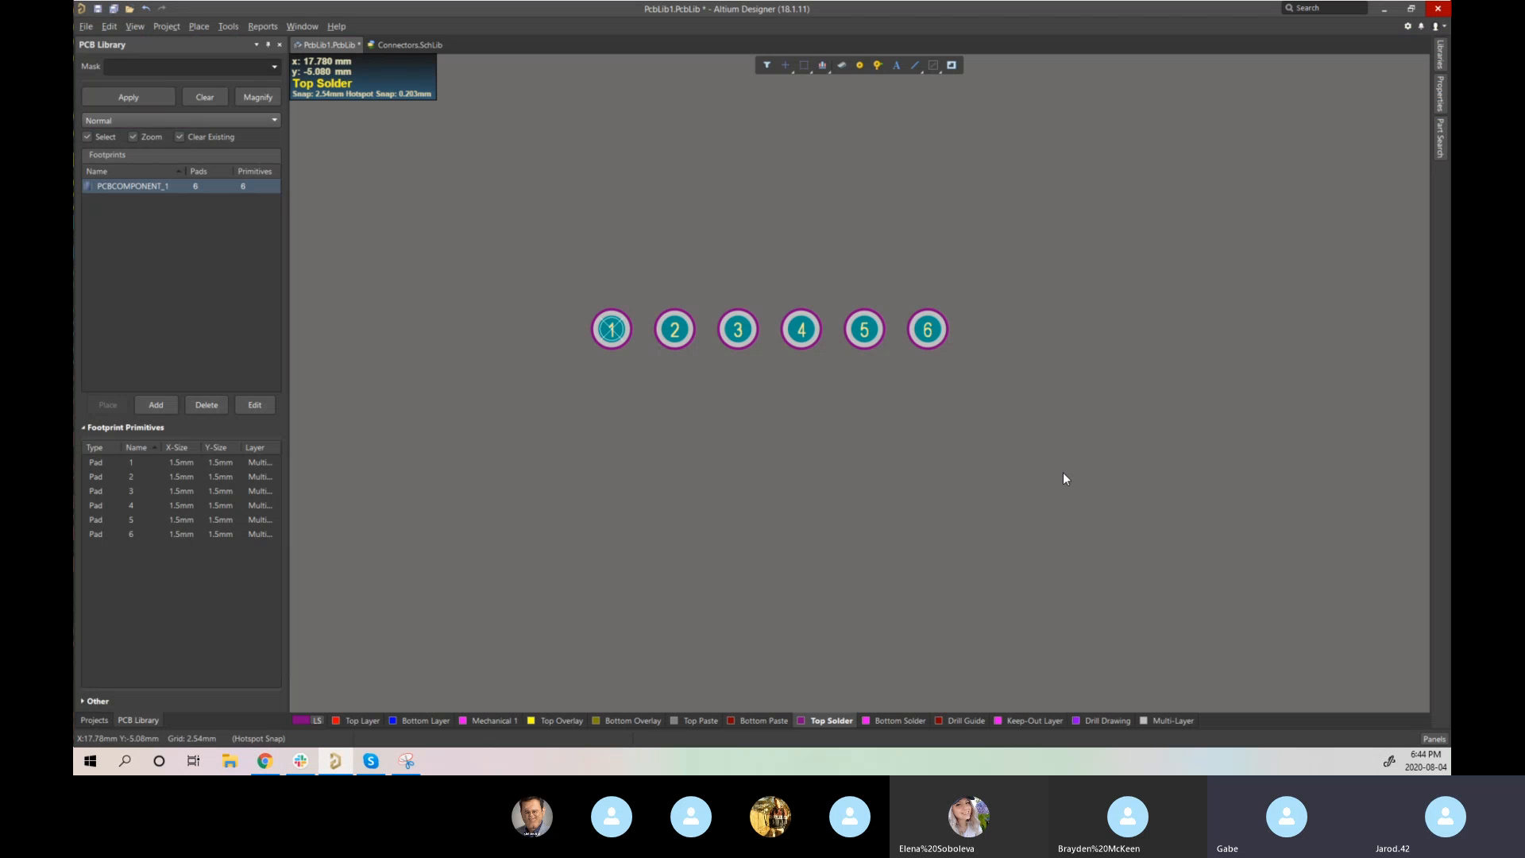
pyautogui.moveTo(1056, 505); pyautogui.dragTo(537, 250)
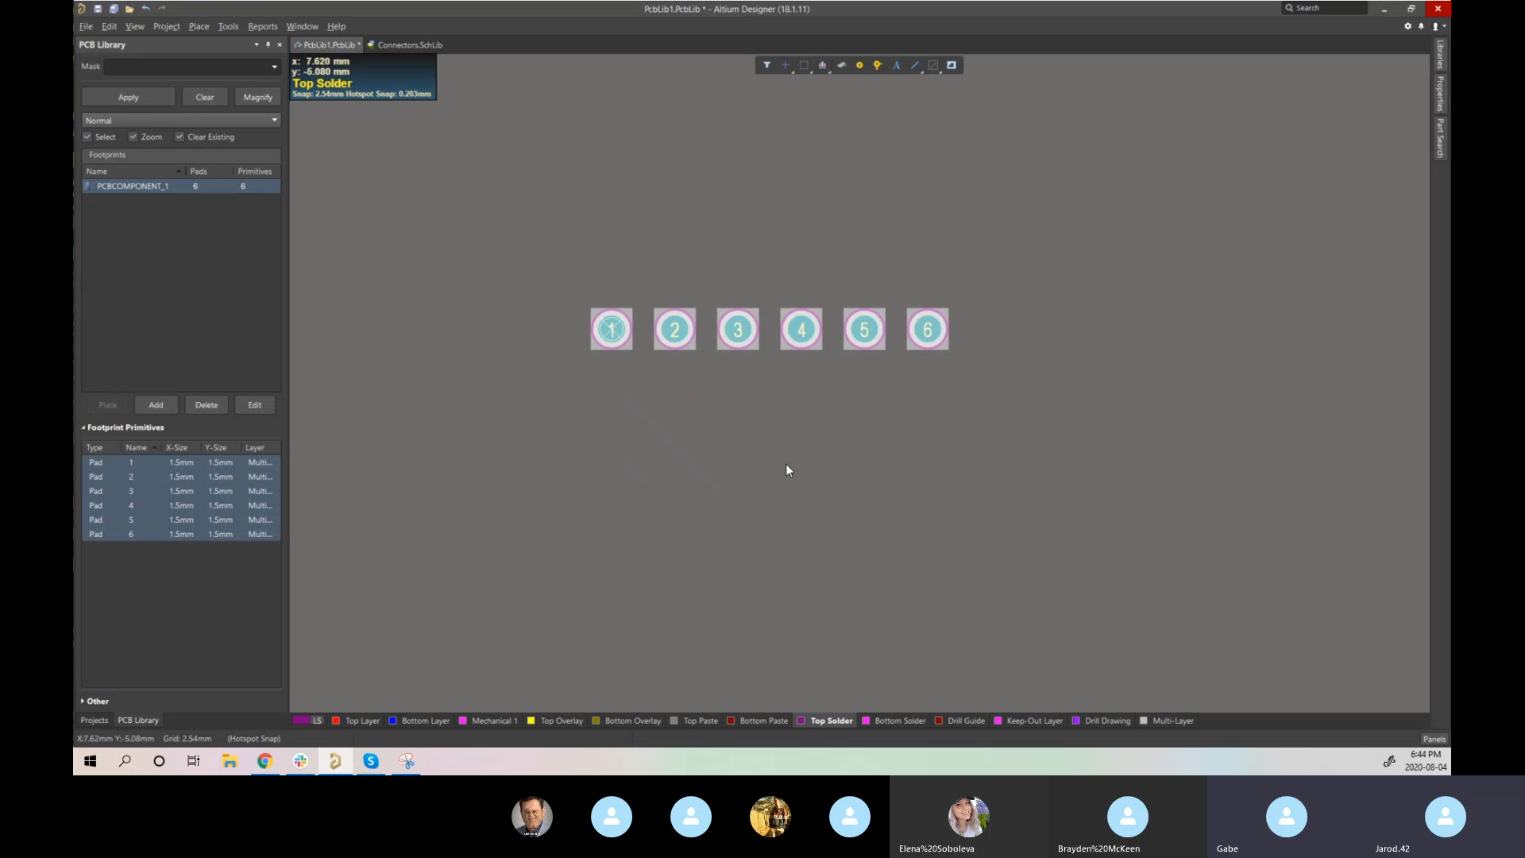
pyautogui.press('Delete')
# - Start placing a new pad with designator 1 and assign it to the Top Layer
pyautogui.press('p')
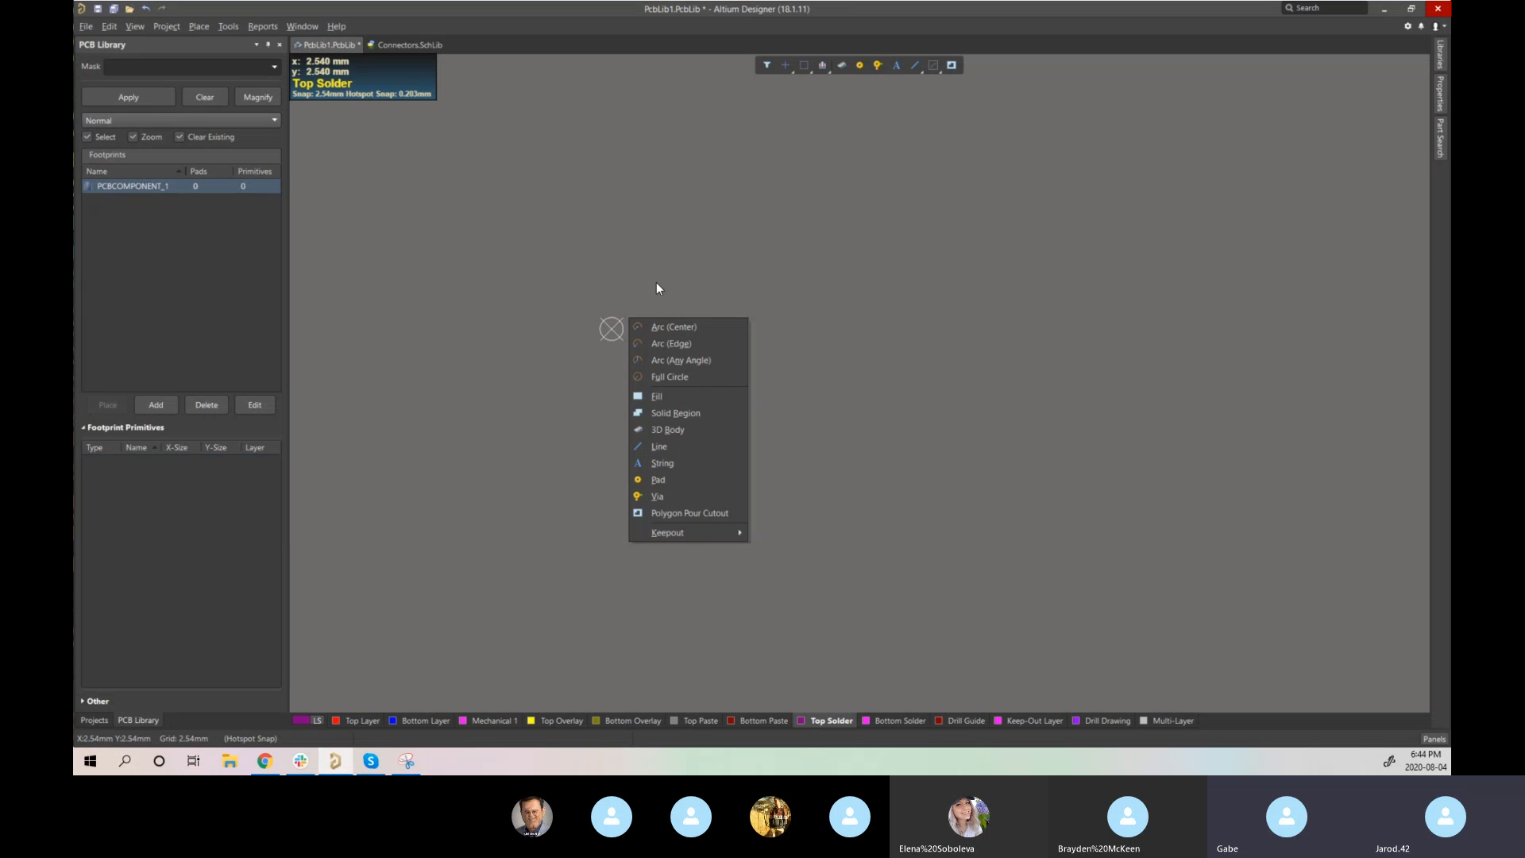
pyautogui.press('p')
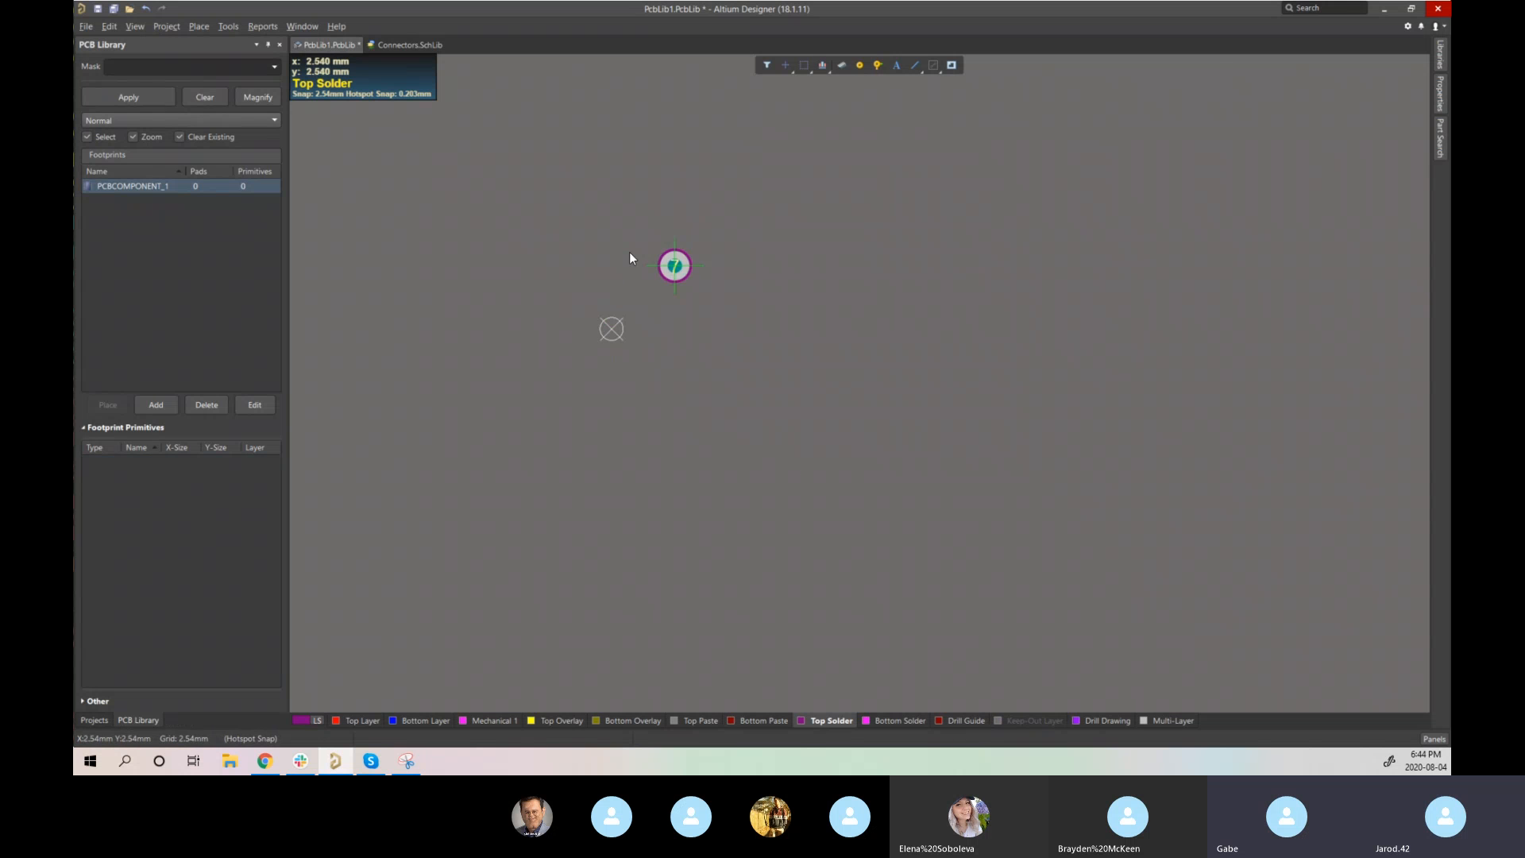
pyautogui.press('Tab')
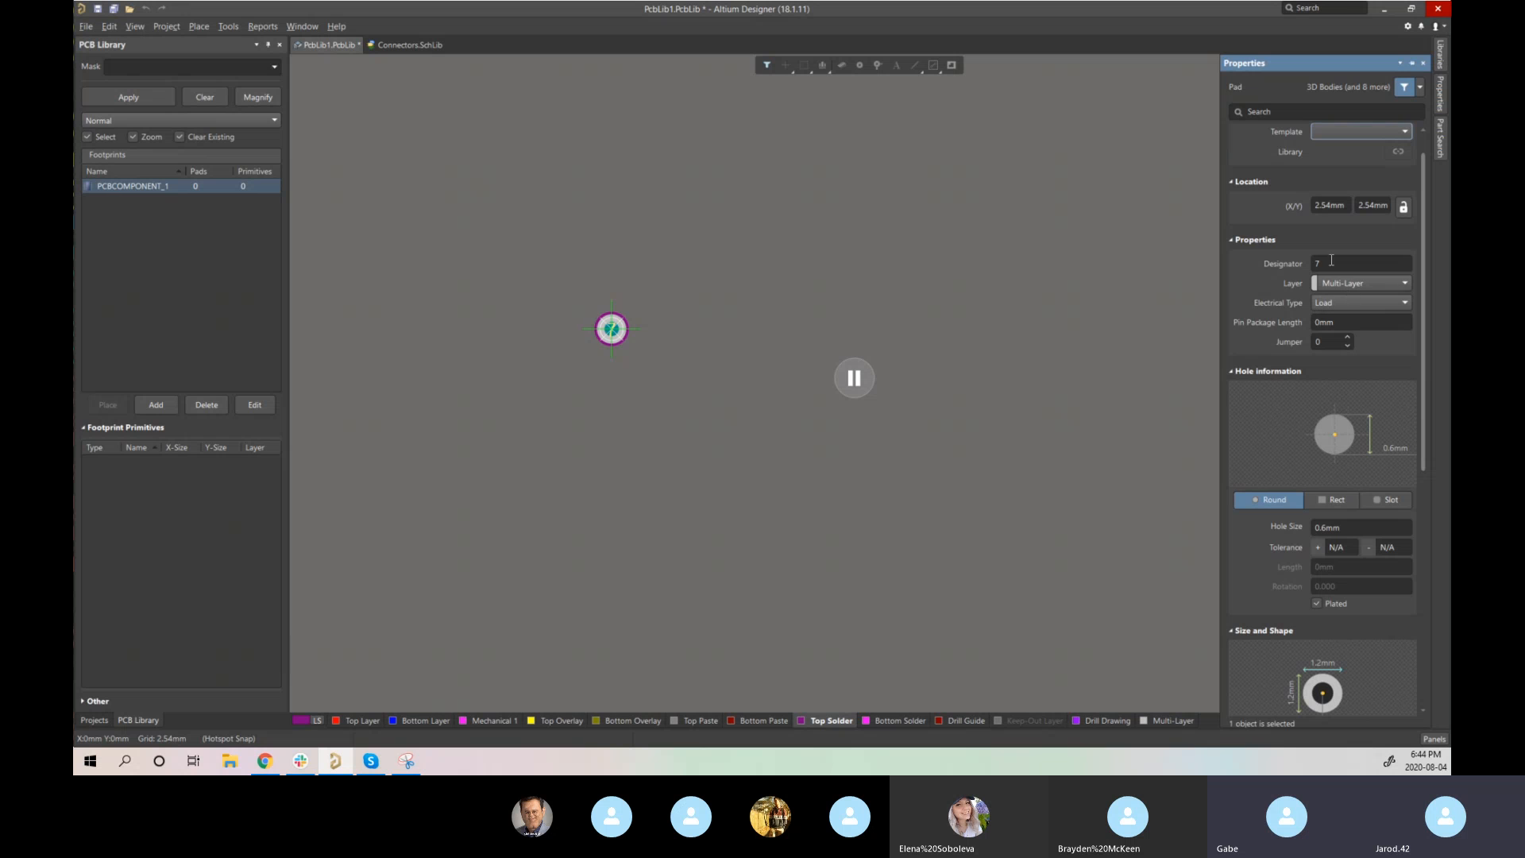
pyautogui.click(1331, 264)
pyautogui.write('1')
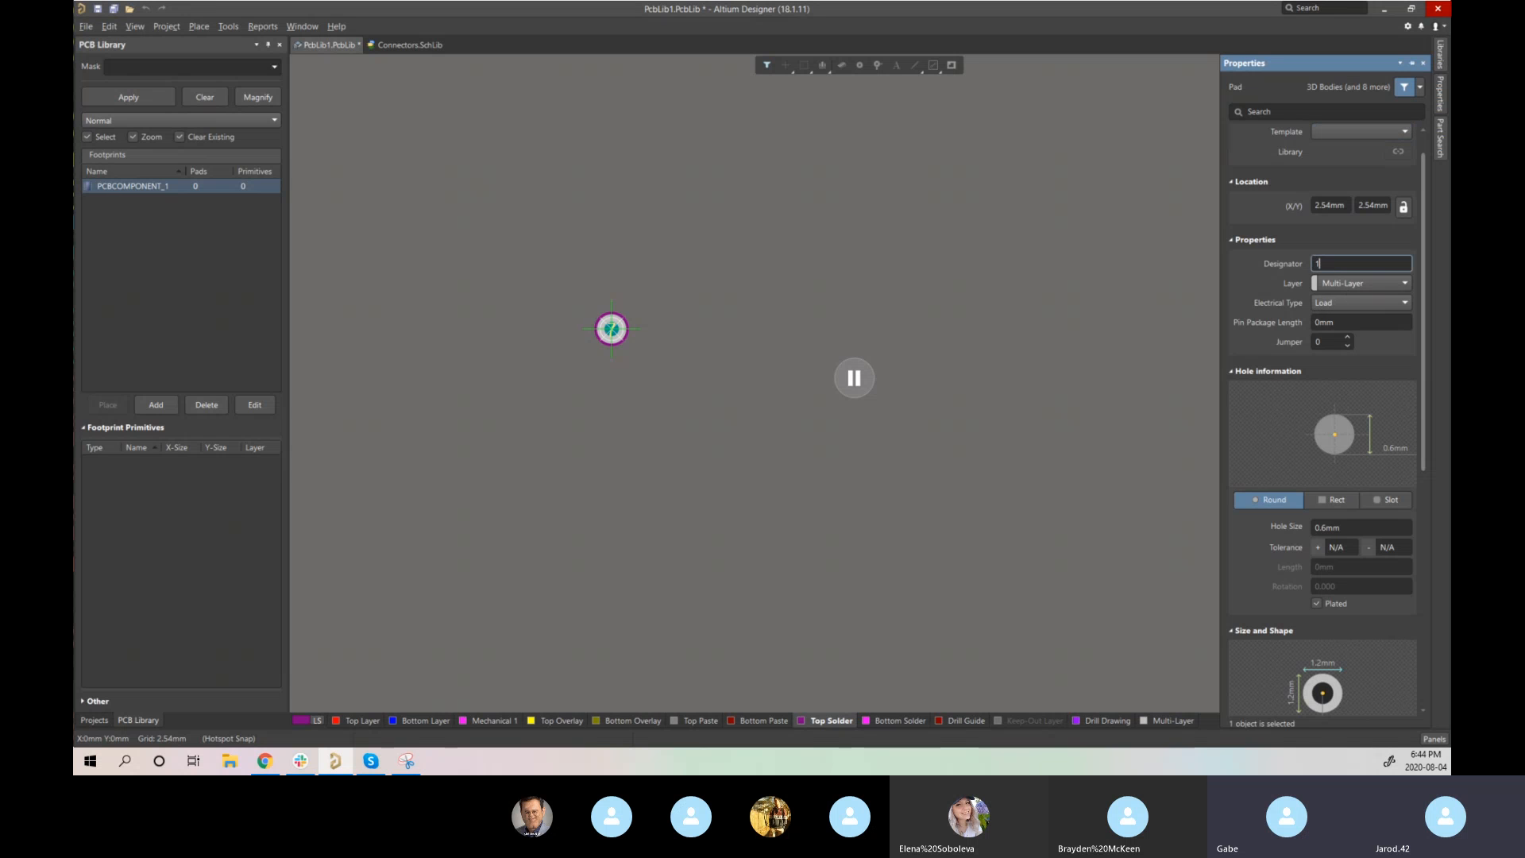
pyautogui.click(1354, 284)
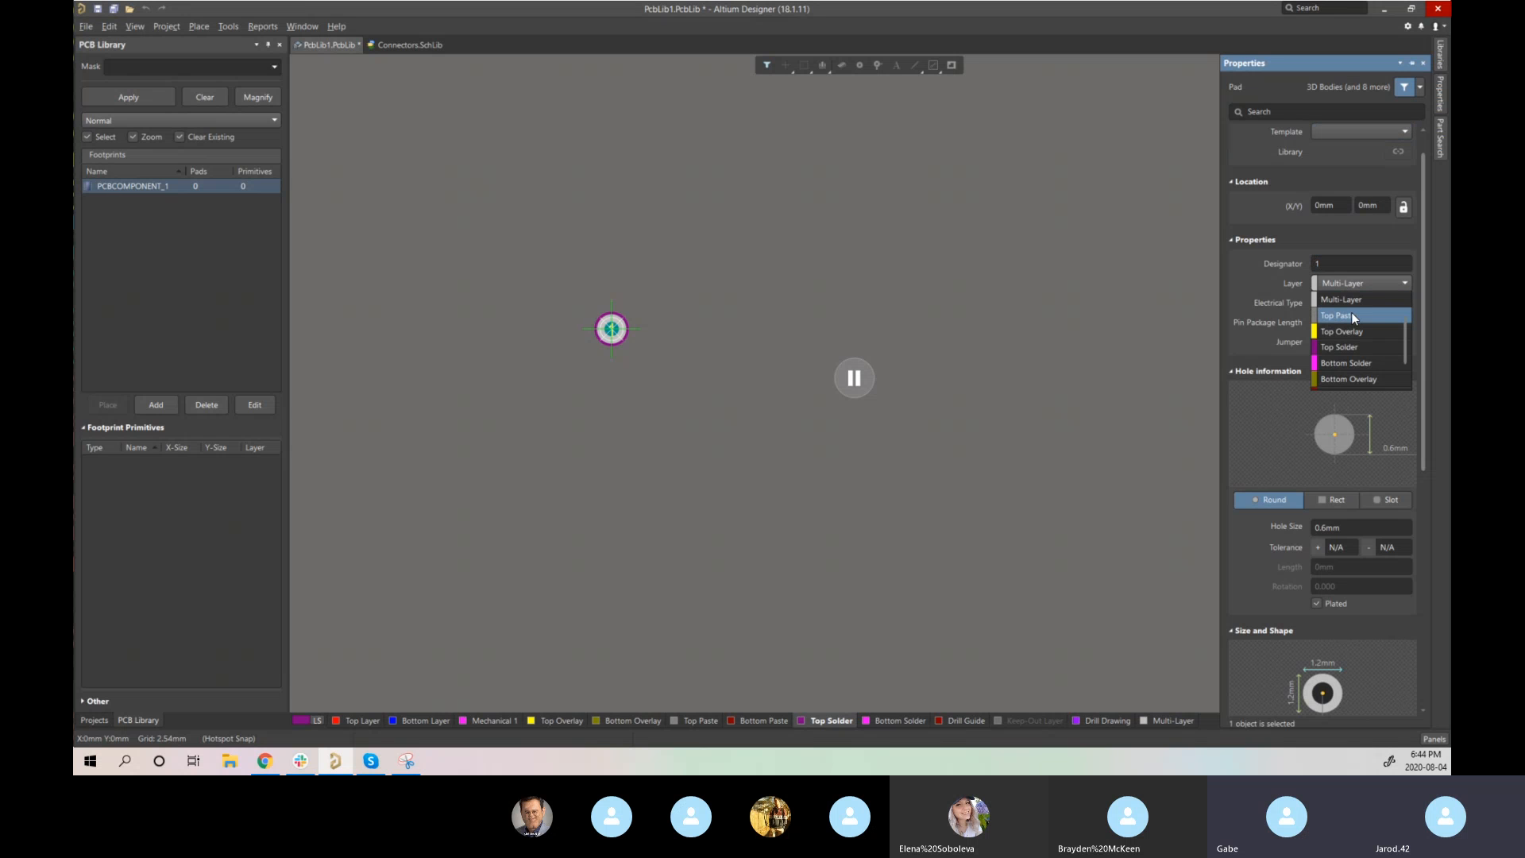
pyautogui.scroll(-1, 1351, 310)
pyautogui.scroll(2, 1370, 313)
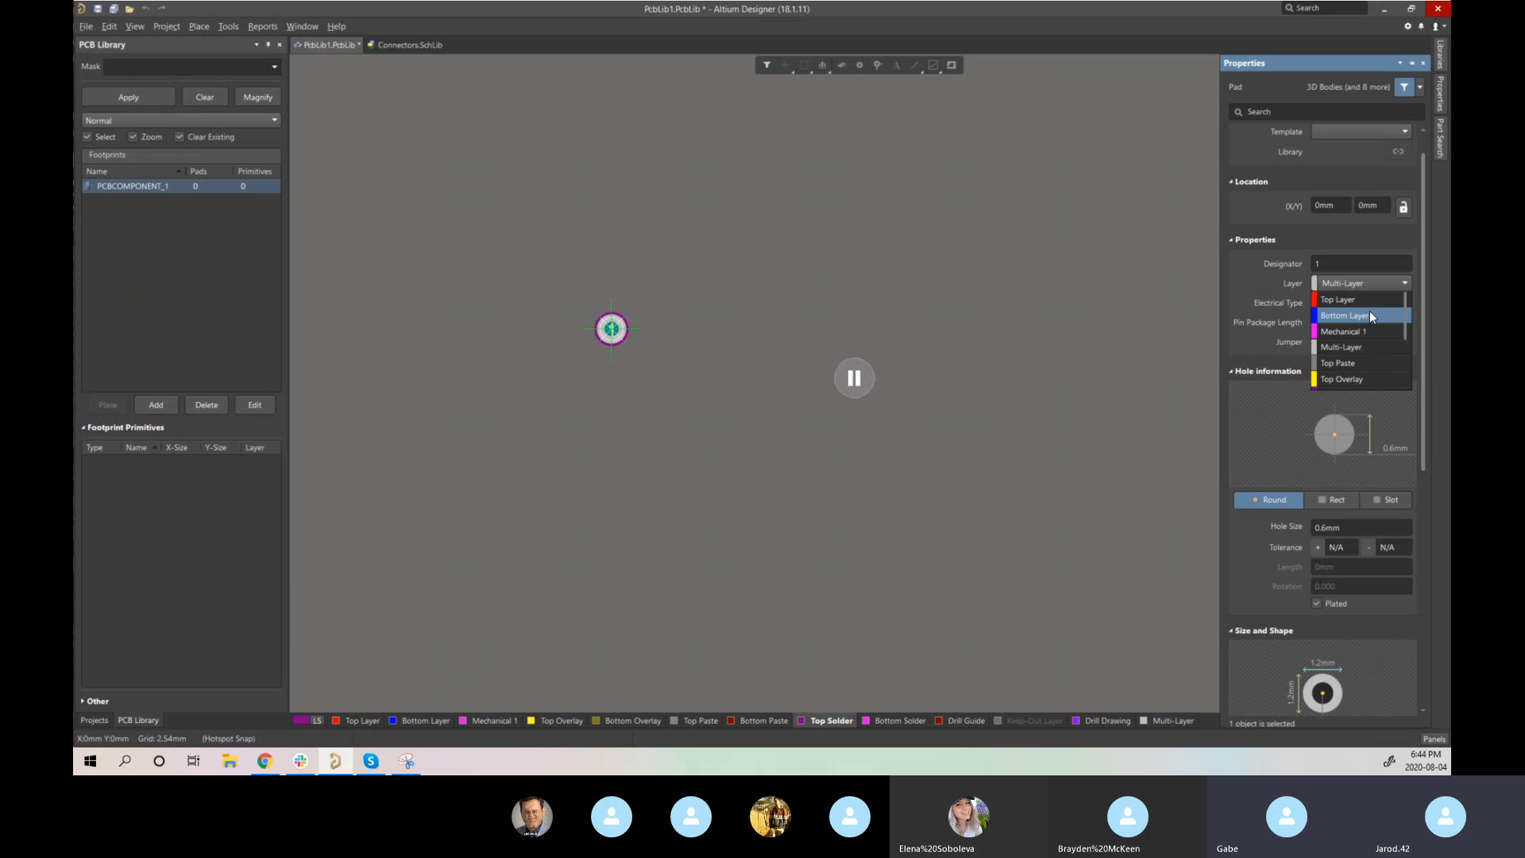
pyautogui.click(1356, 300)
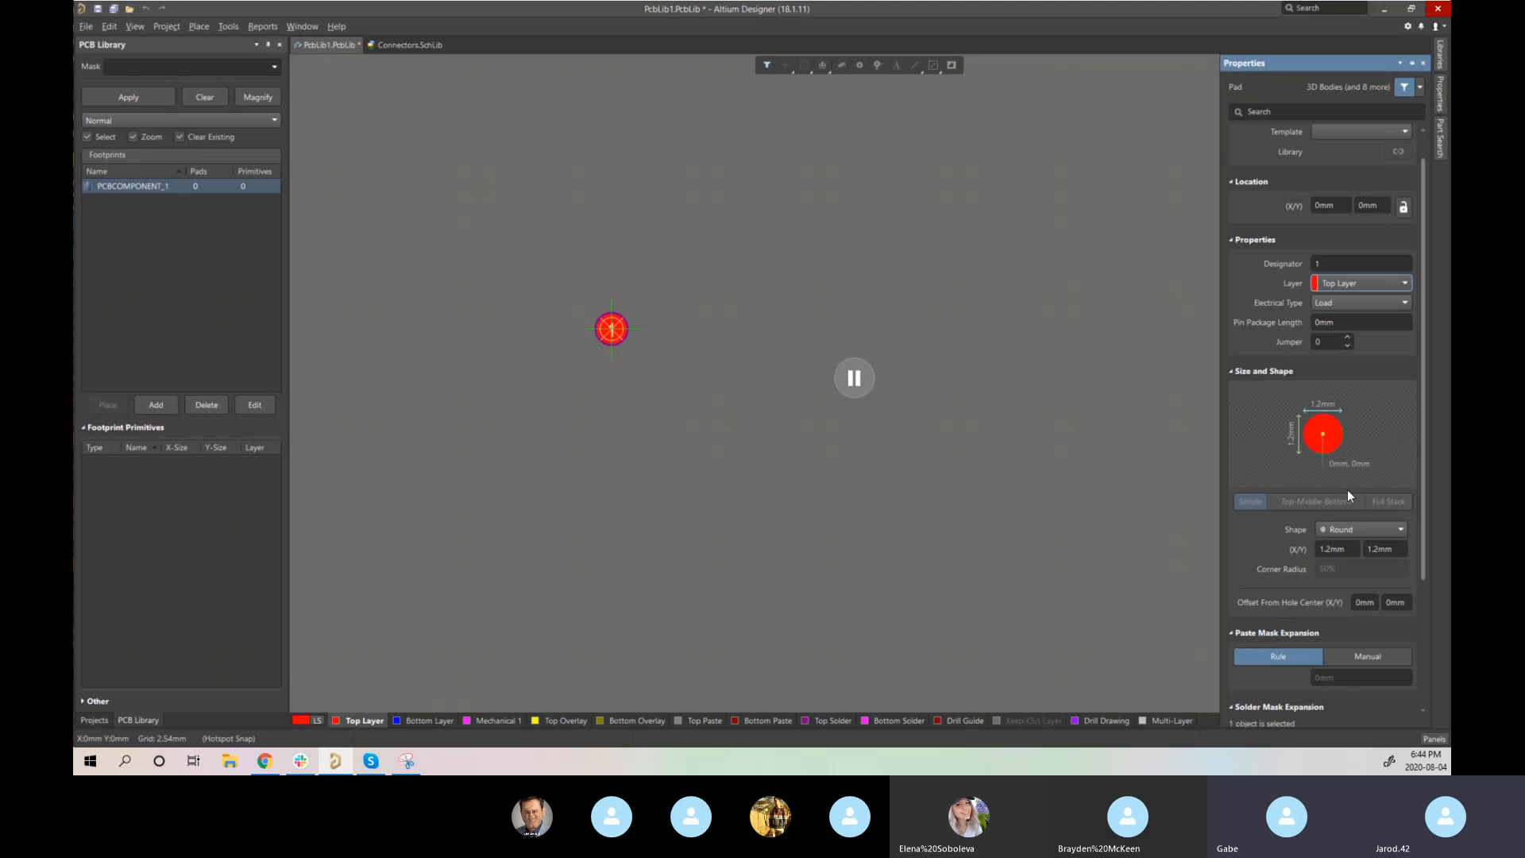
# - Make the pad rectangular, 2 mm in X by 3 mm in Y, and place it at the origin
pyautogui.scroll(-1, 1347, 491)
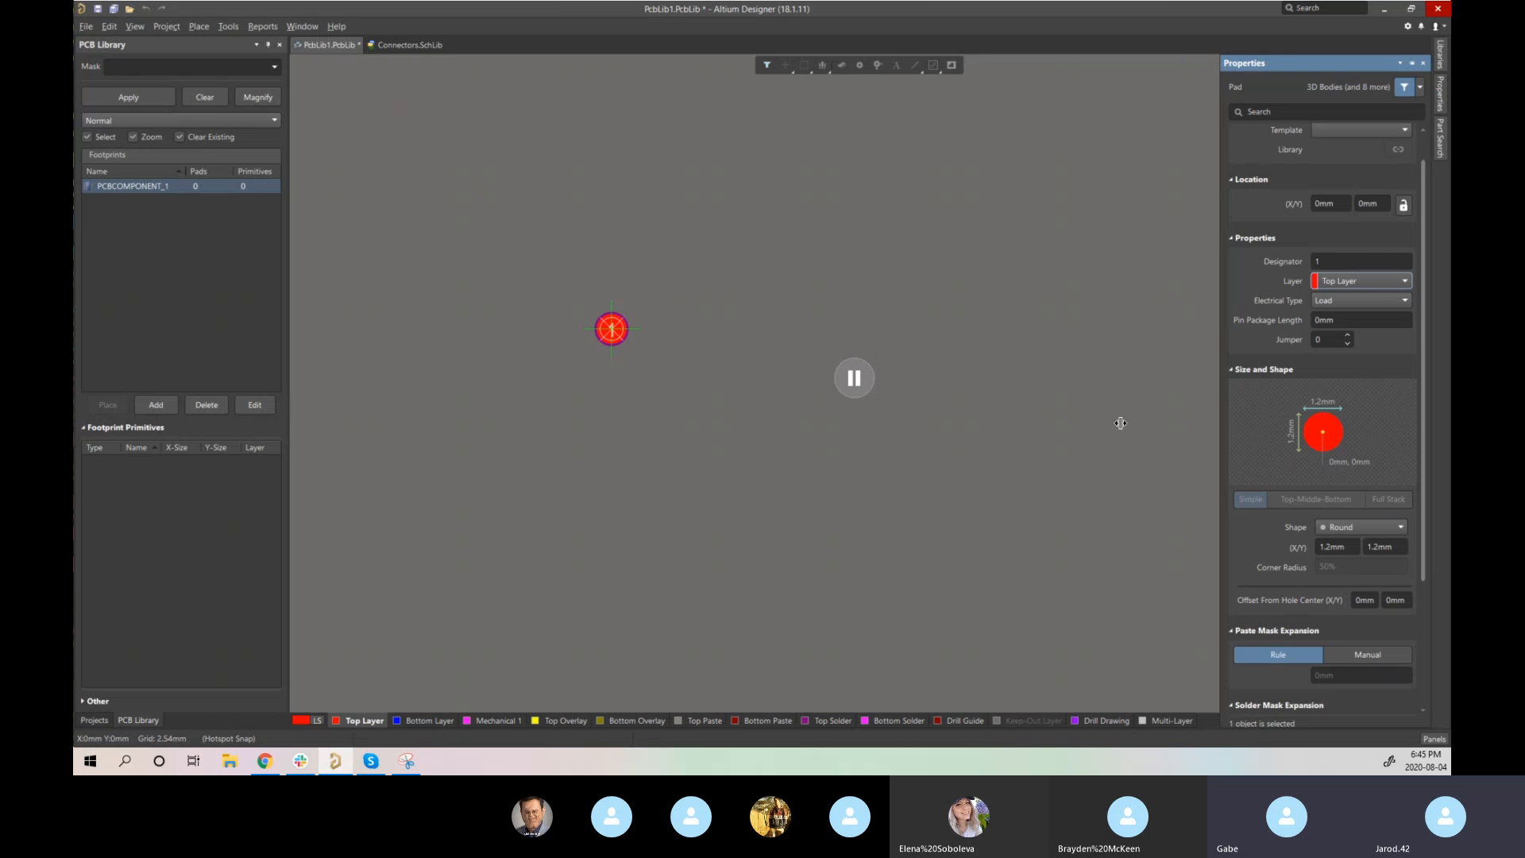
pyautogui.click(1351, 526)
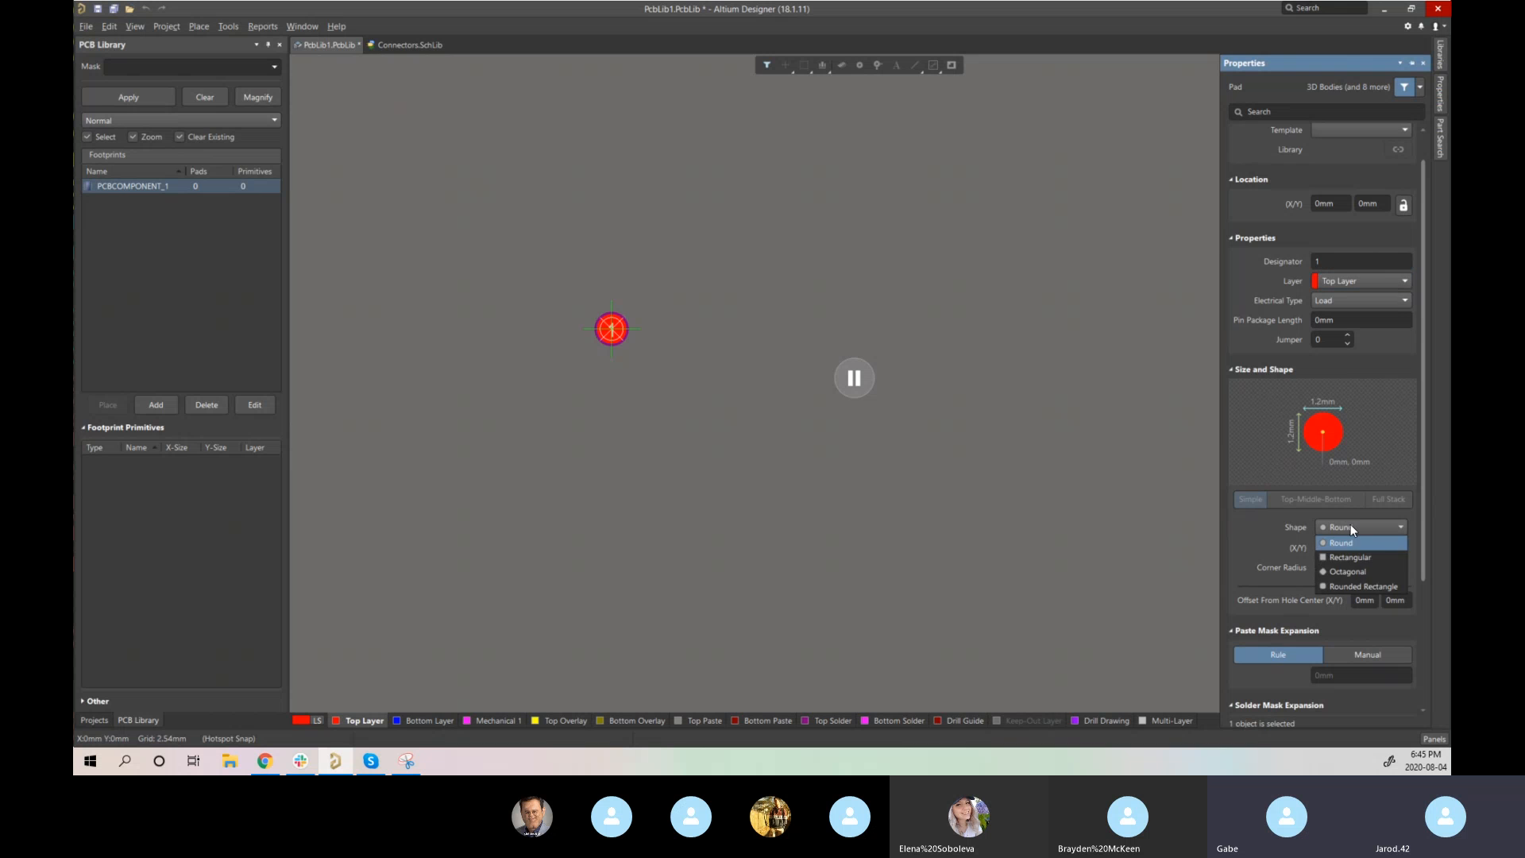
pyautogui.click(1350, 541)
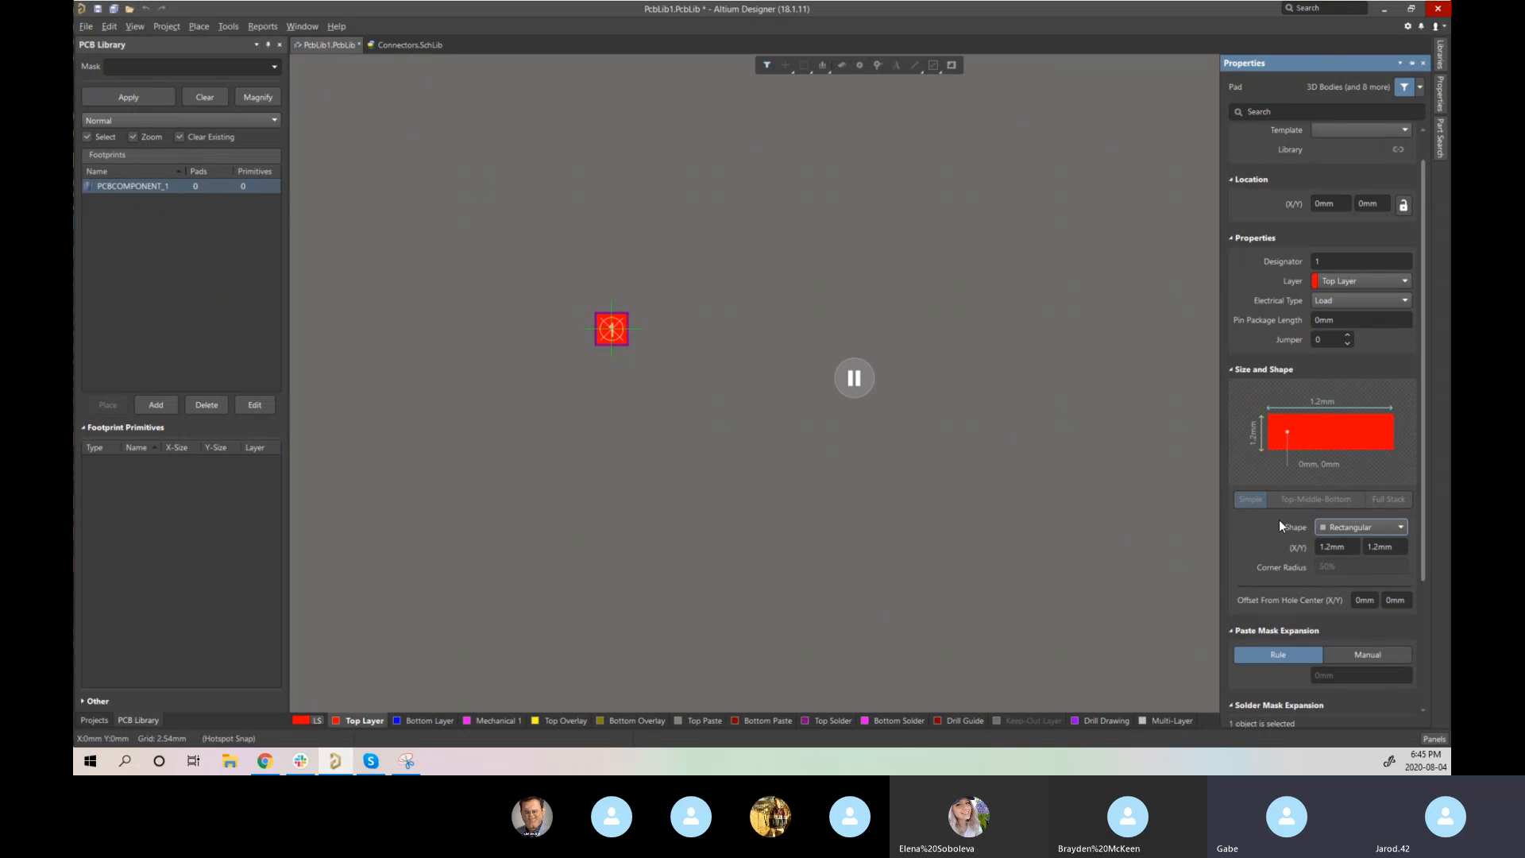
pyautogui.click(1342, 547)
pyautogui.write('2')
pyautogui.click(1387, 547)
pyautogui.write('3')
pyautogui.press('Return')
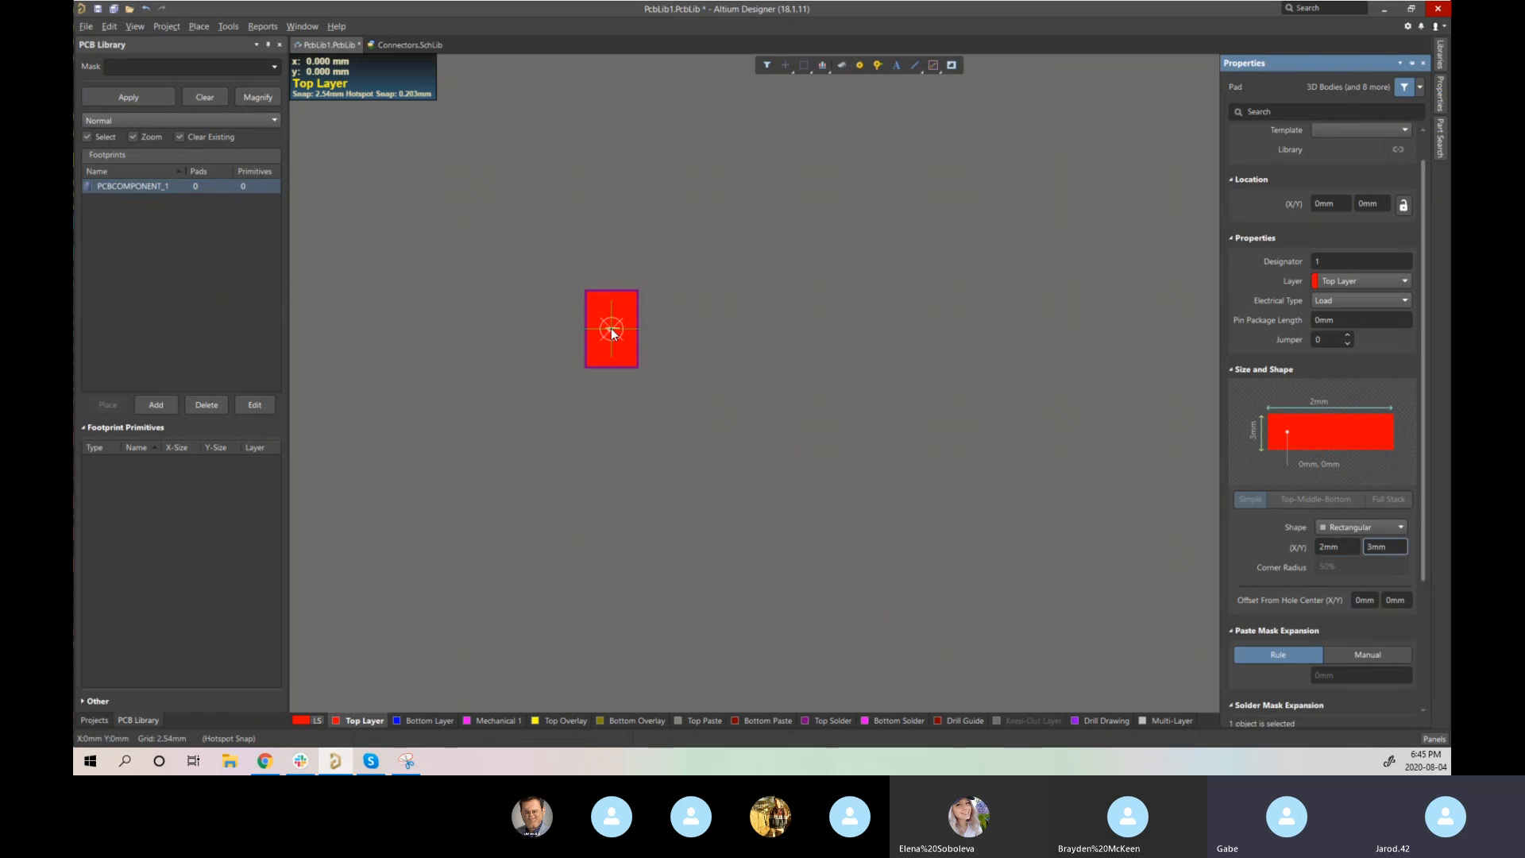
pyautogui.press('Escape')
pyautogui.click(612, 329)
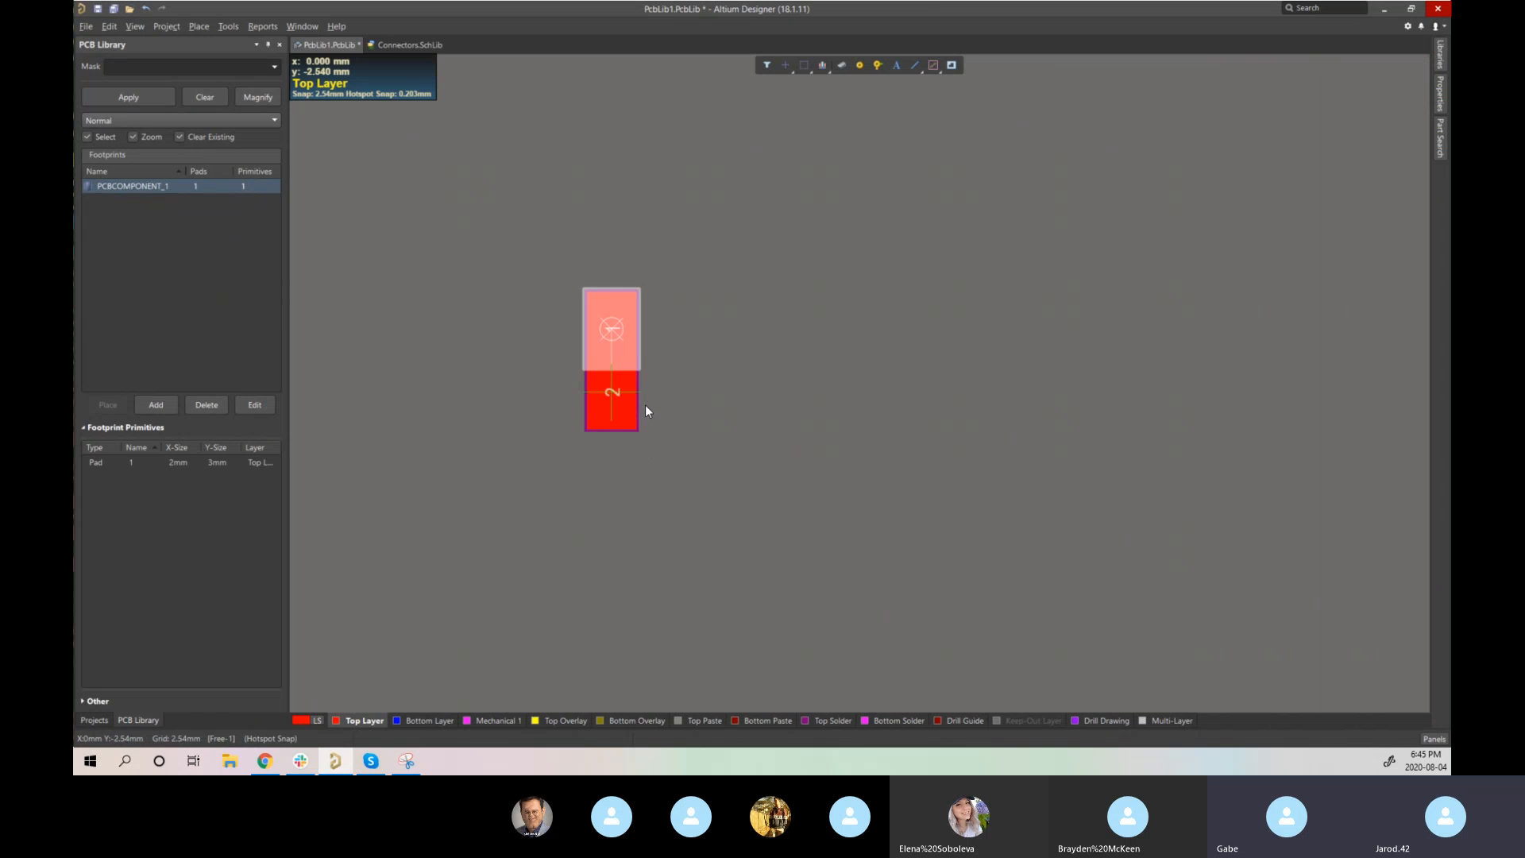
# - Open the MicroUSB component in Connectors.SchLib and display its Supplier Part Number 1 parameter on the symbol
pyautogui.click(408, 43)
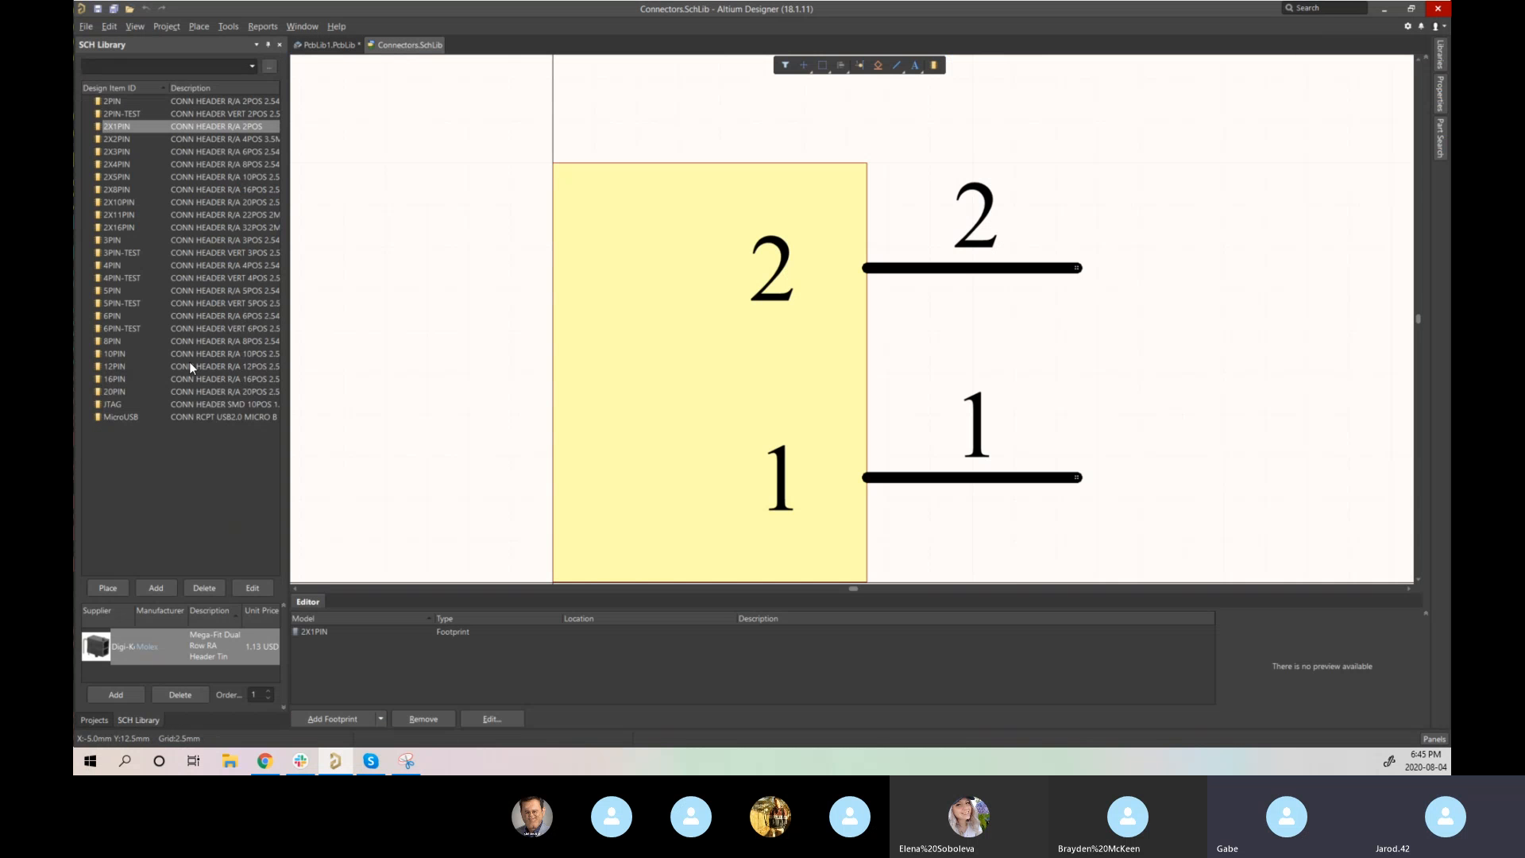
pyautogui.click(197, 416)
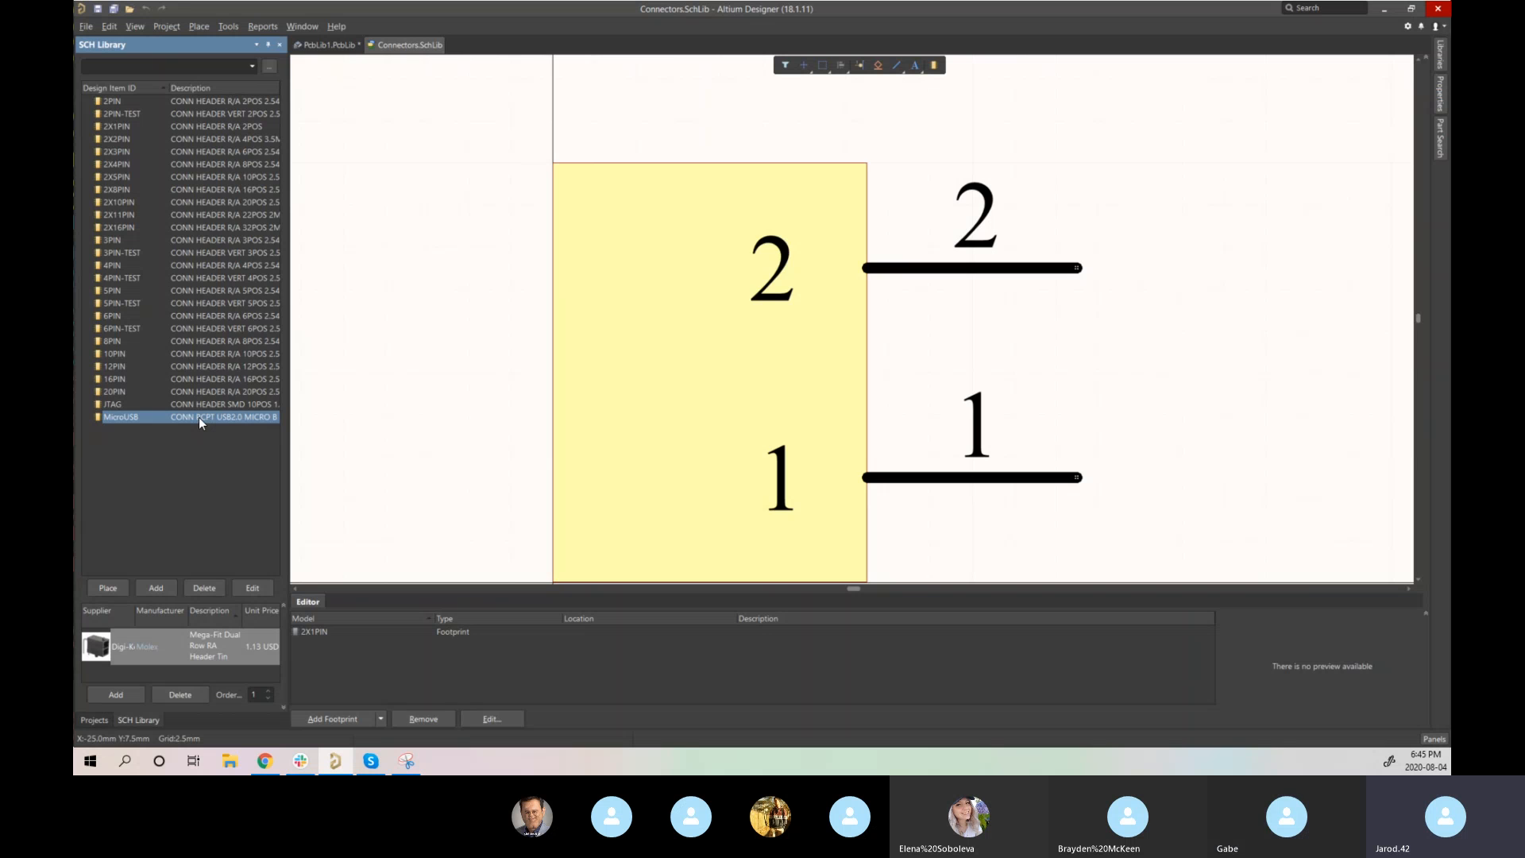
pyautogui.doubleClick(173, 413)
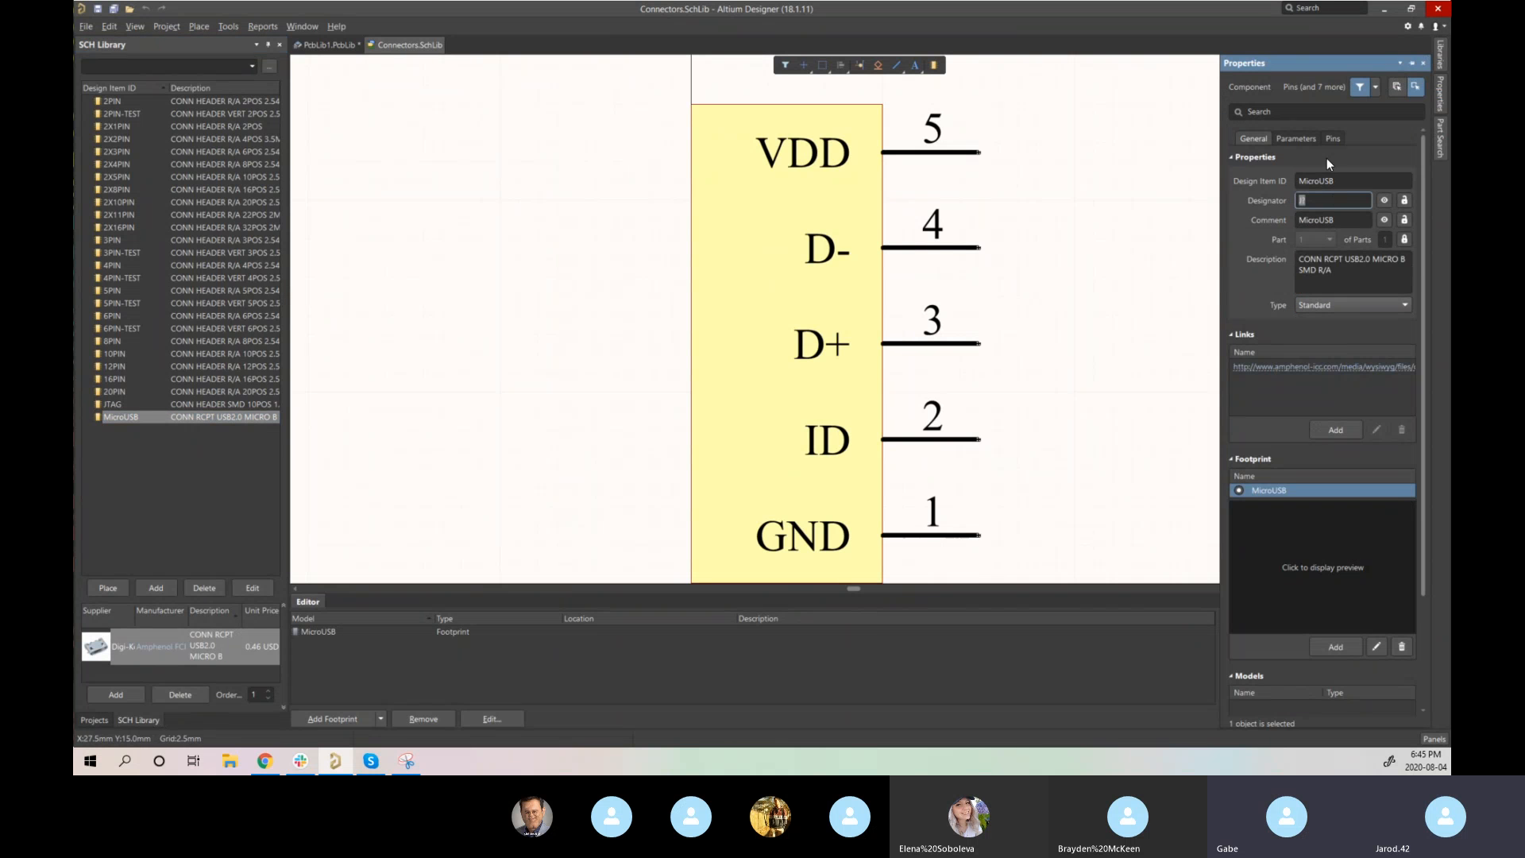
pyautogui.click(1298, 139)
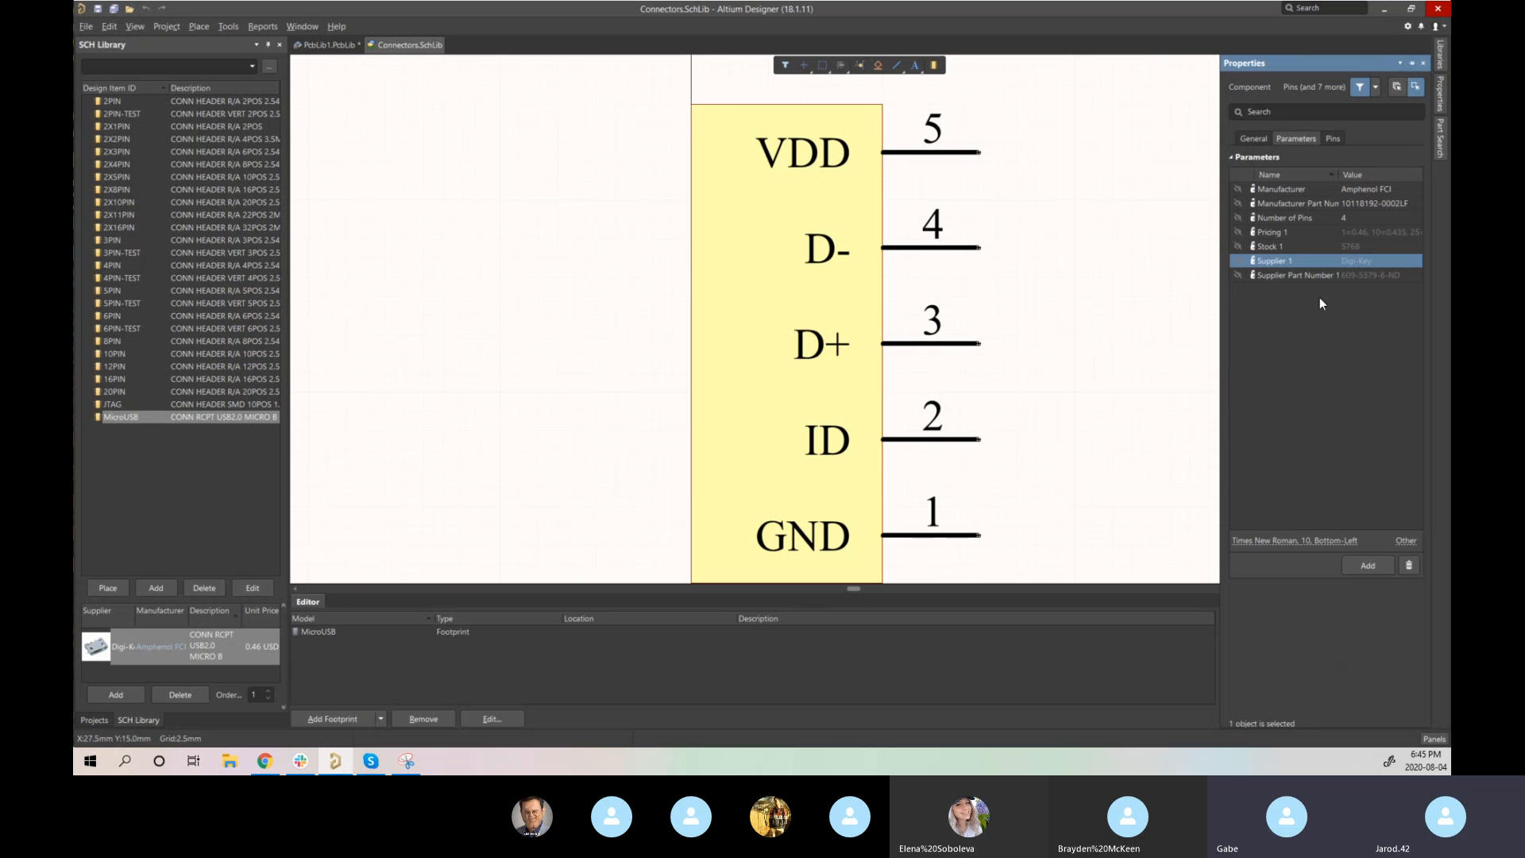
pyautogui.click(1360, 275)
pyautogui.click(1238, 275)
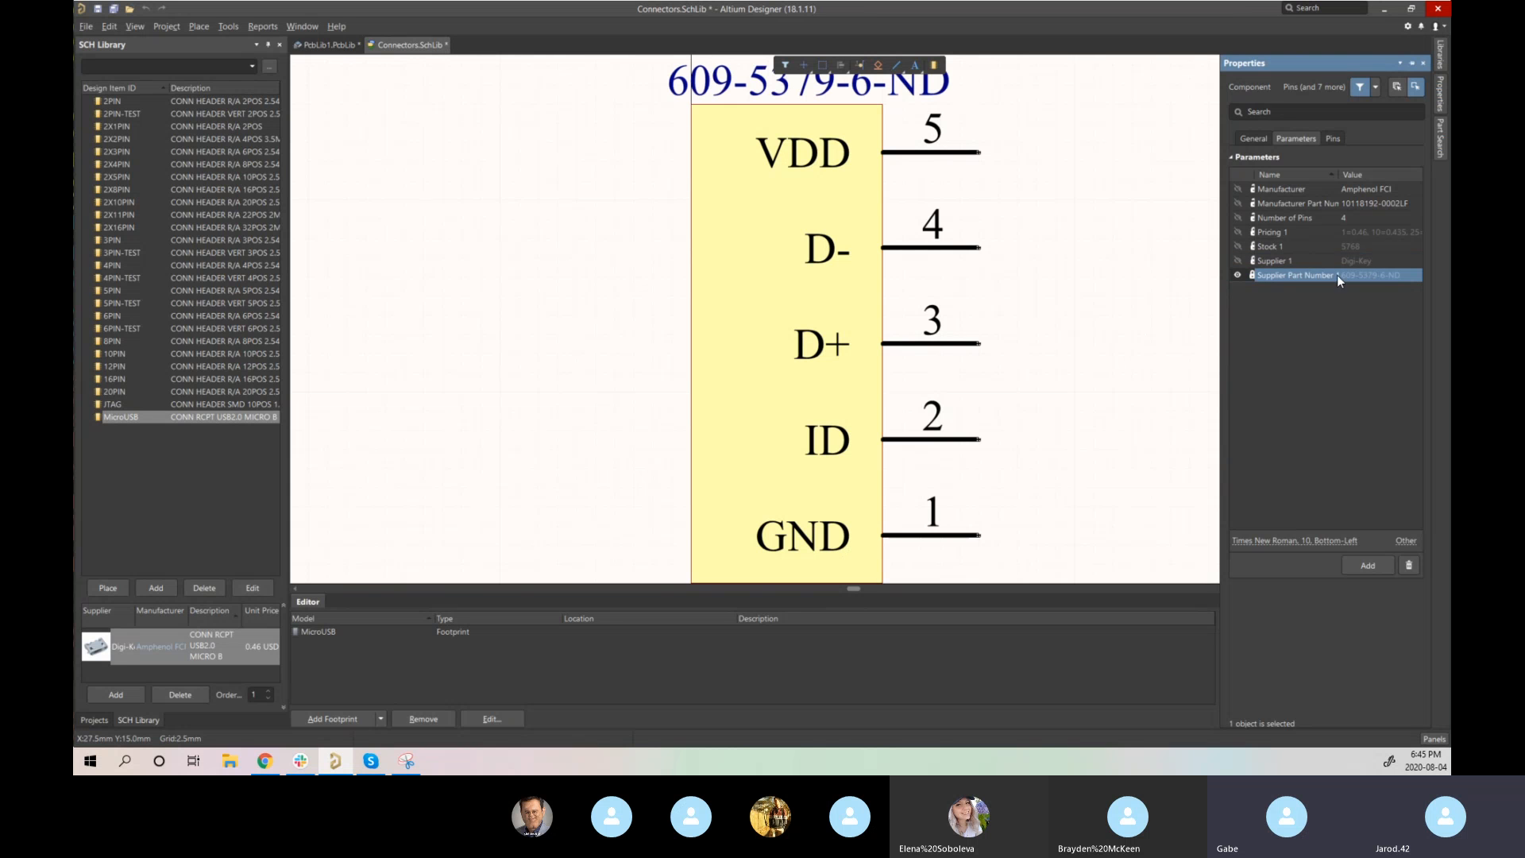
pyautogui.click(715, 86)
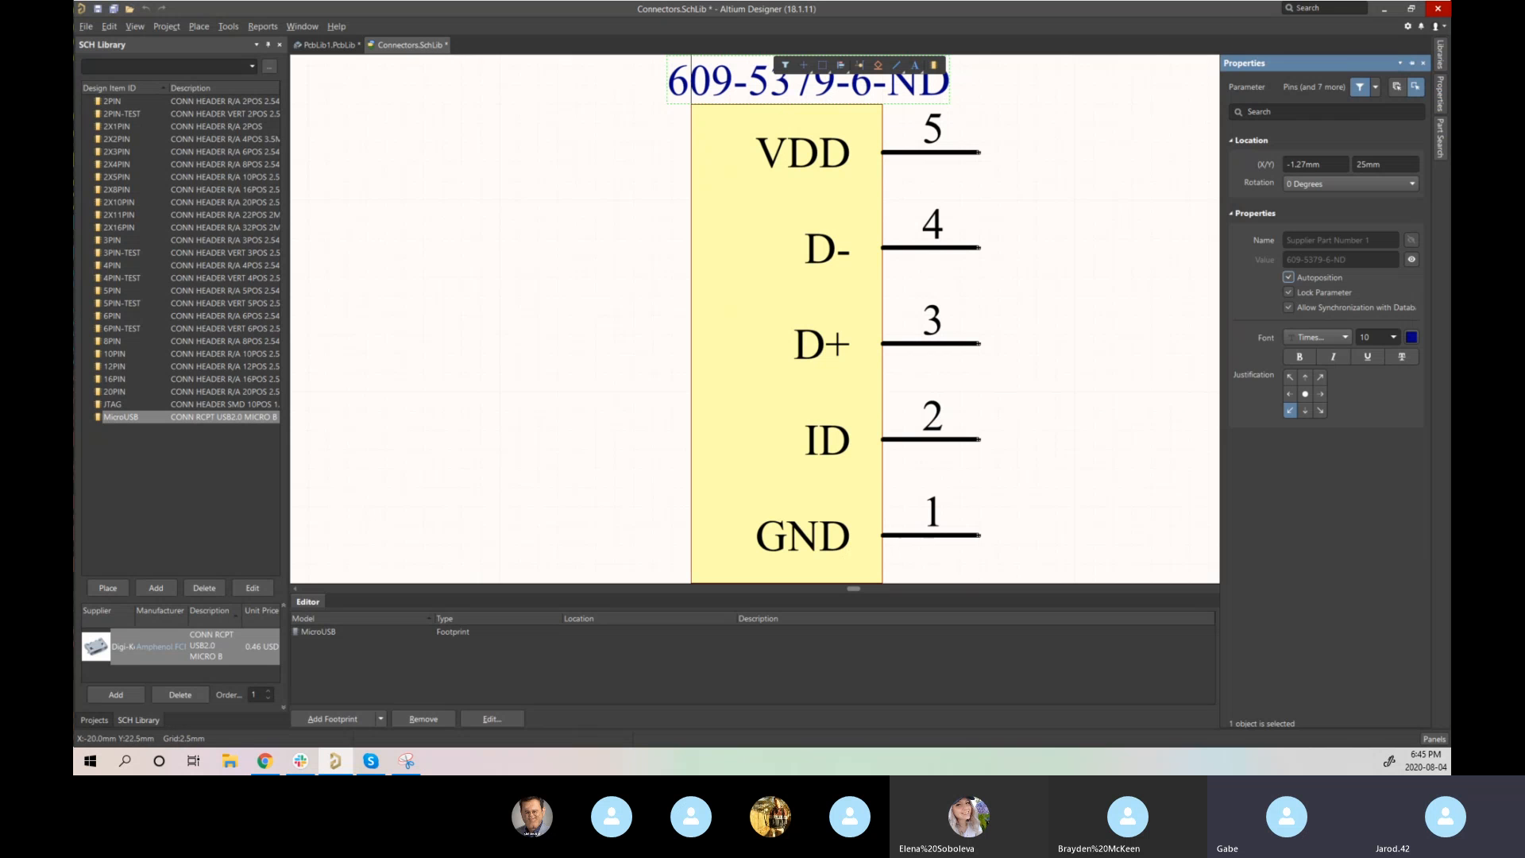
# - Close the Connectors.SchLib document and return to the PCB library
pyautogui.hotkey('alt', 'Tab')
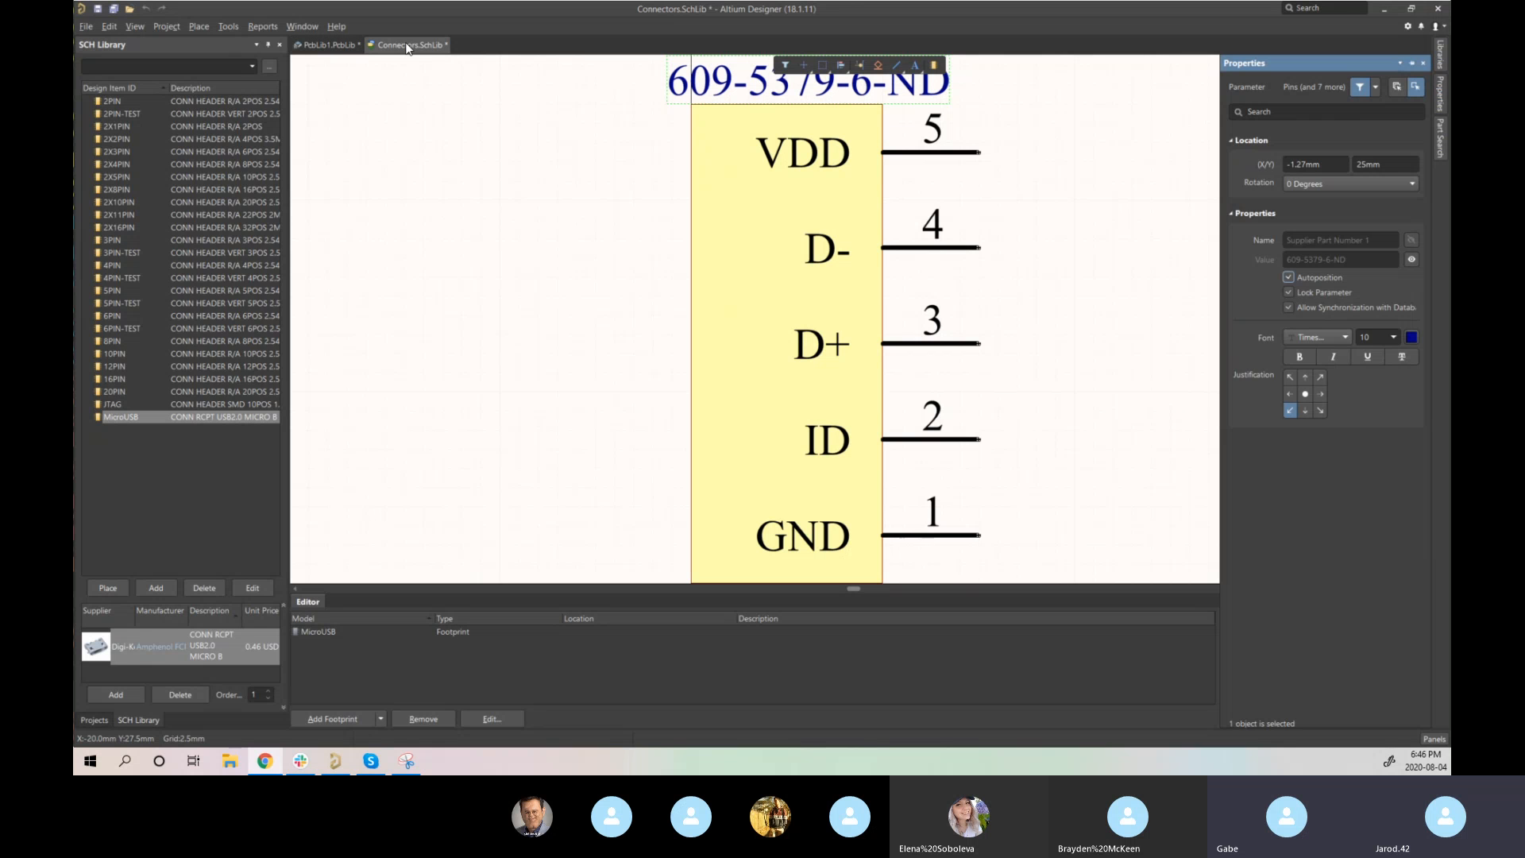
pyautogui.rightClick(407, 46)
pyautogui.click(545, 56)
pyautogui.click(790, 406)
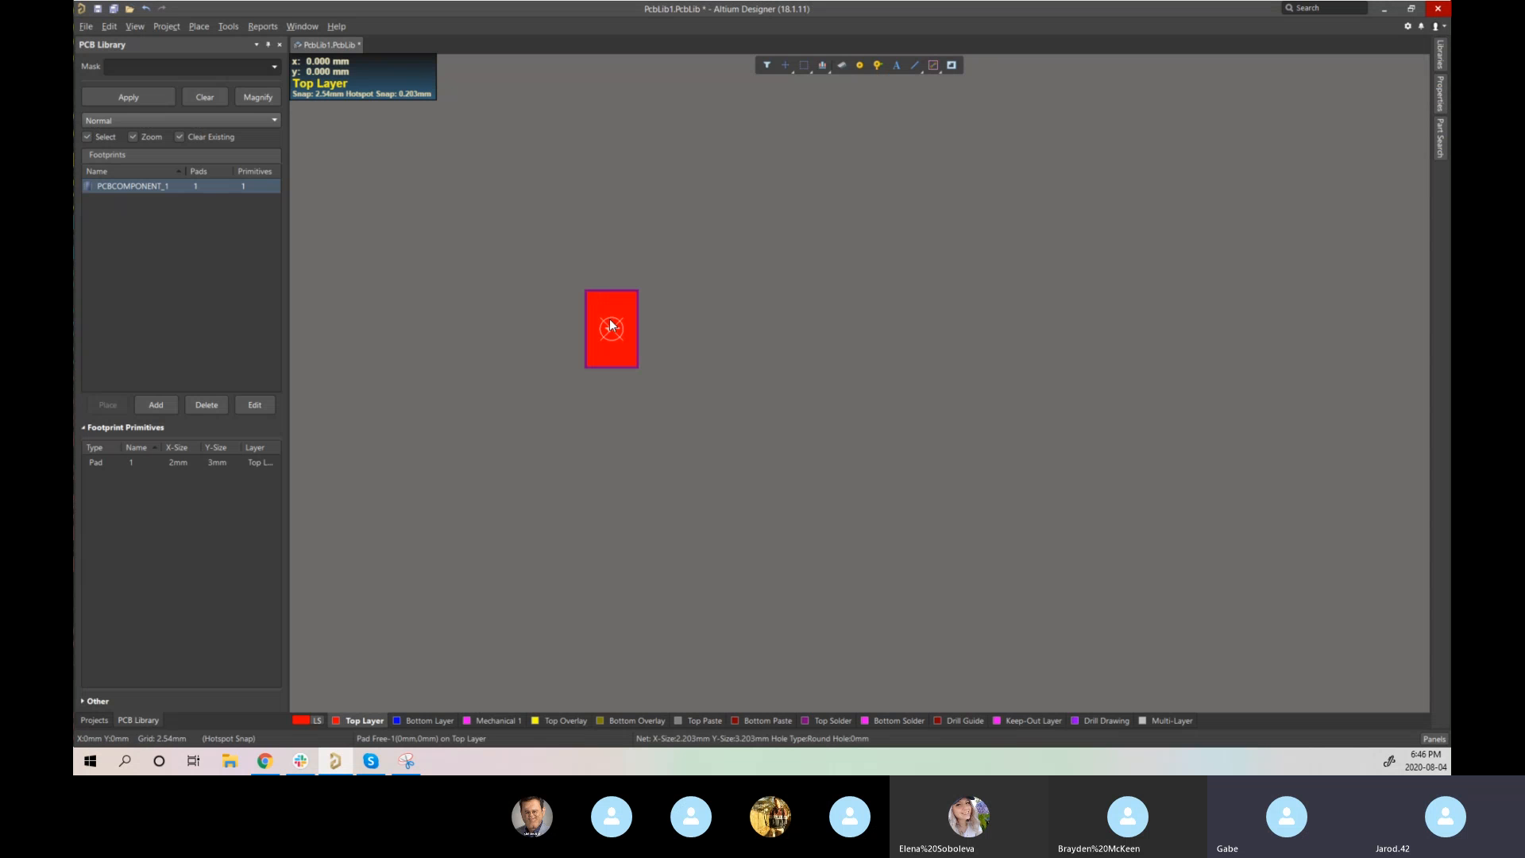
pyautogui.click(611, 321)
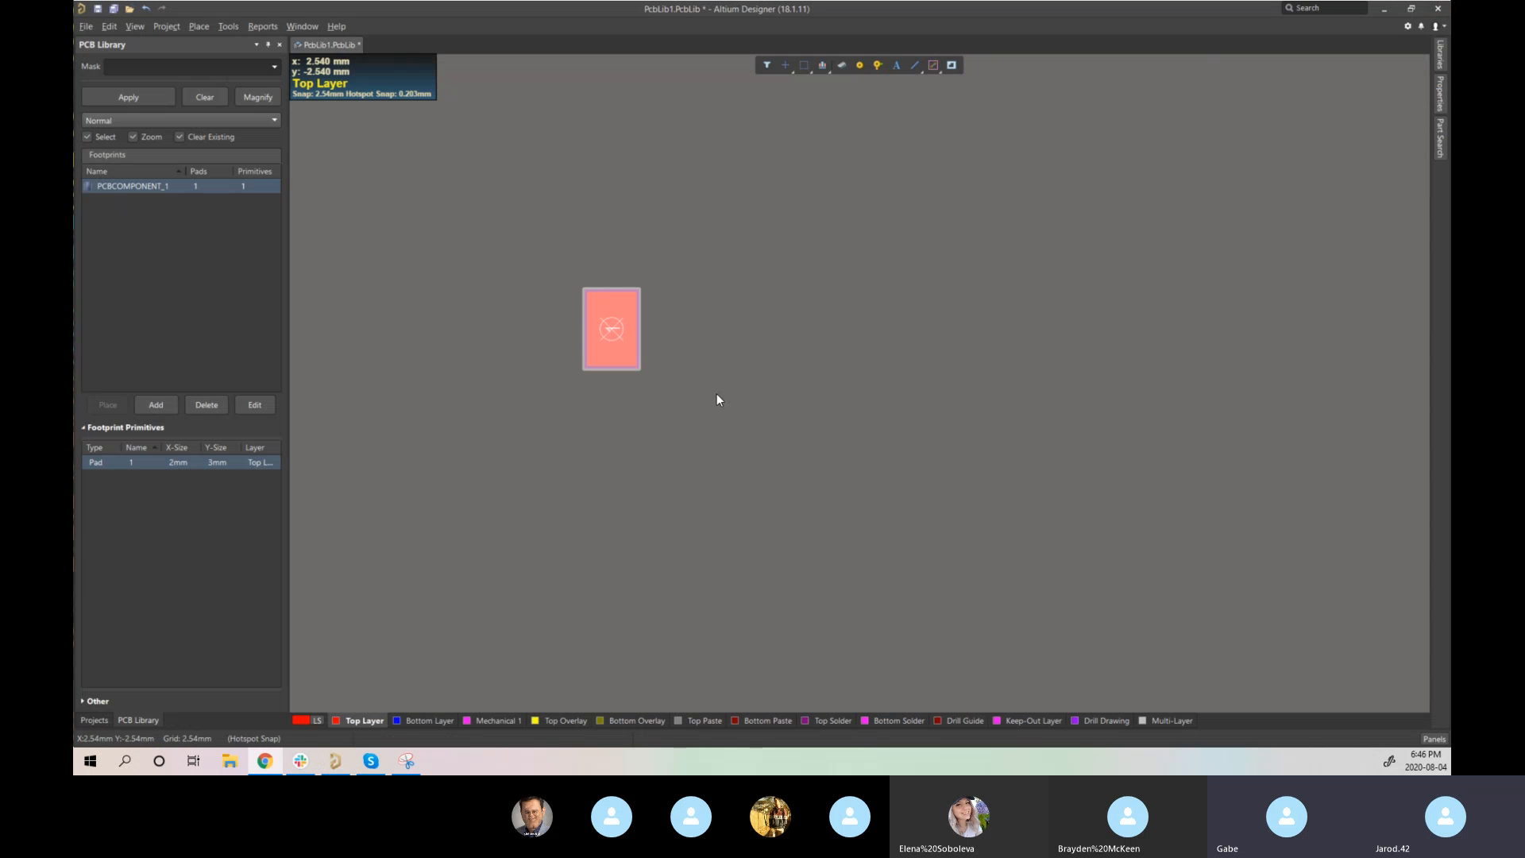
pyautogui.click(614, 329)
pyautogui.click(638, 345)
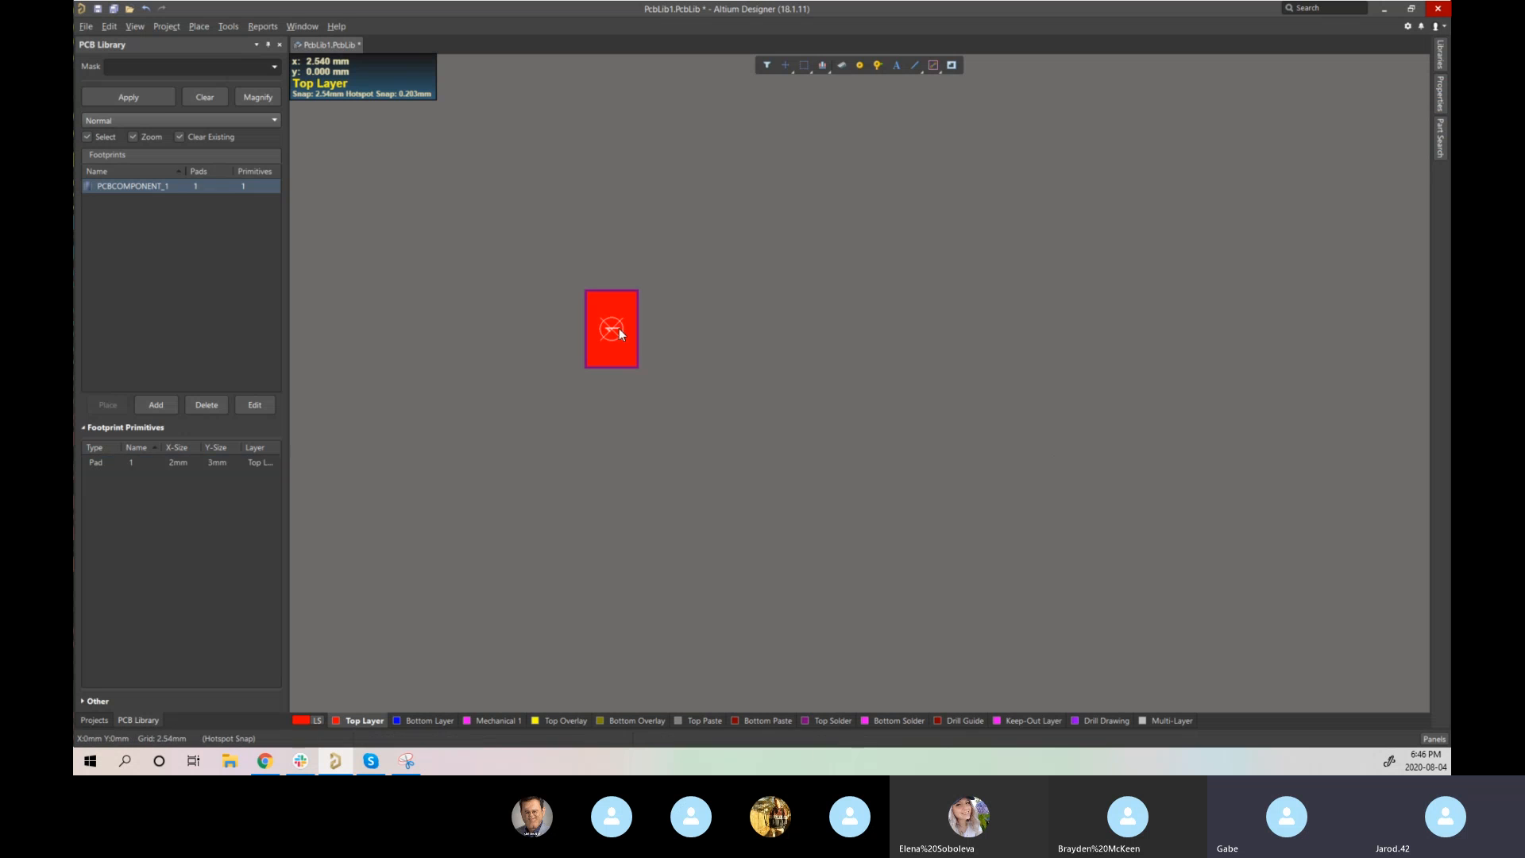
pyautogui.click(614, 329)
pyautogui.hotkey('alt', 'Tab')
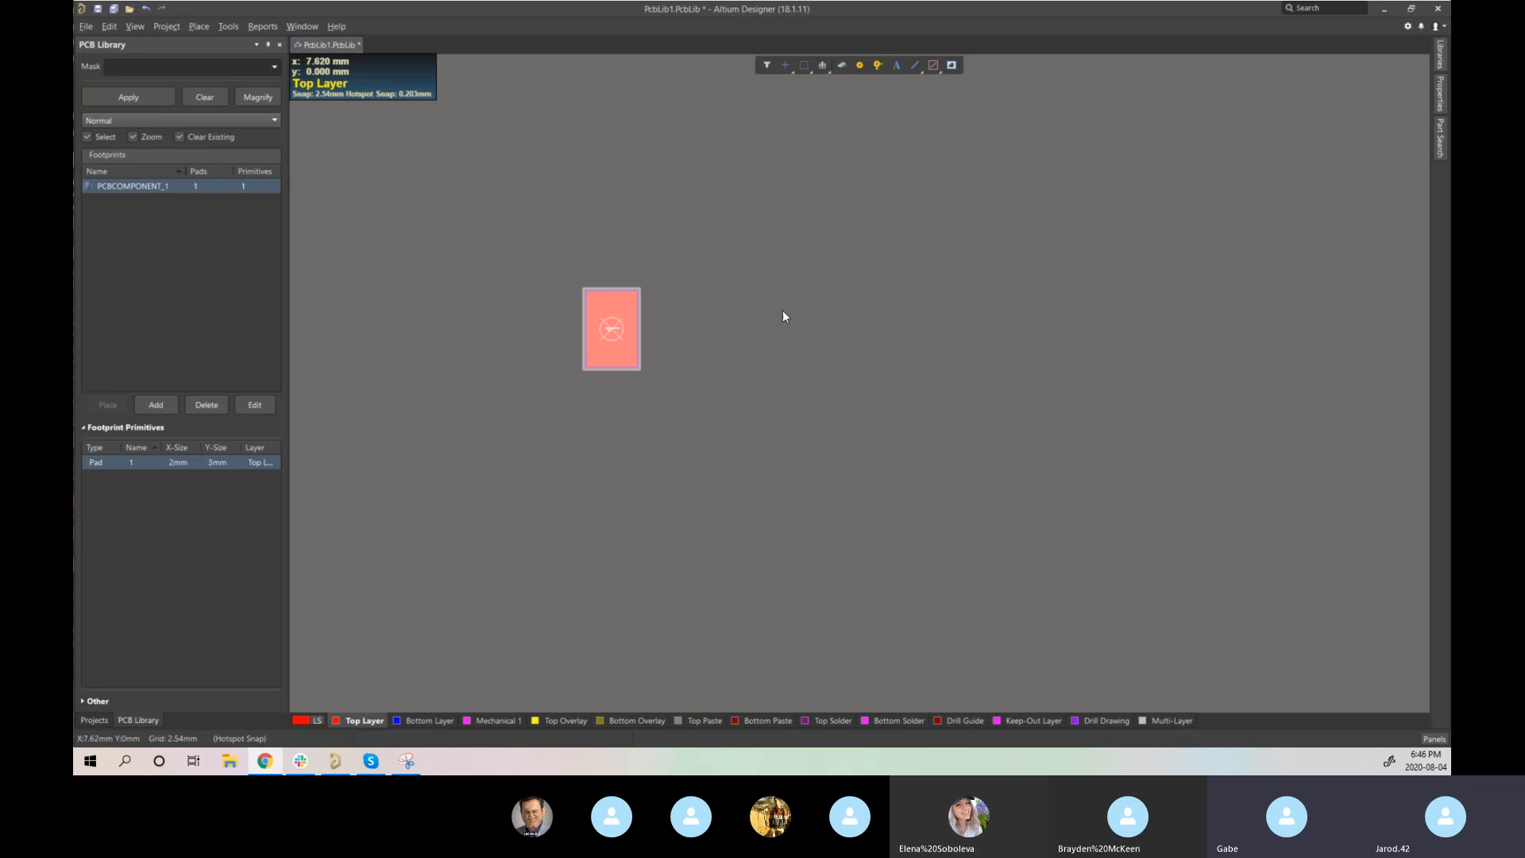
pyautogui.click(763, 321)
pyautogui.click(605, 331)
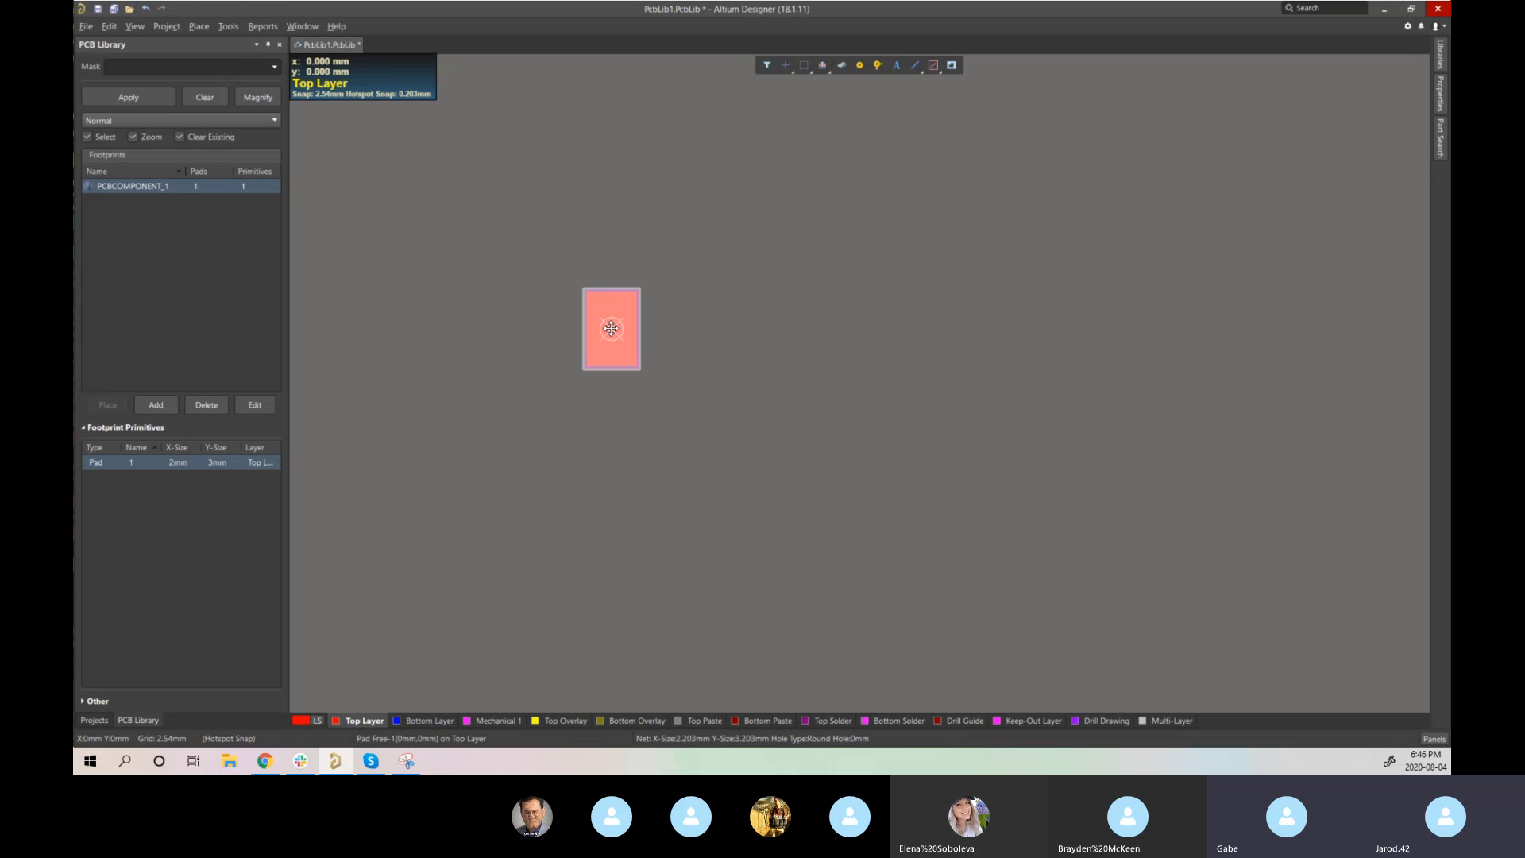
pyautogui.moveTo(611, 328); pyautogui.dragTo(611, 328)
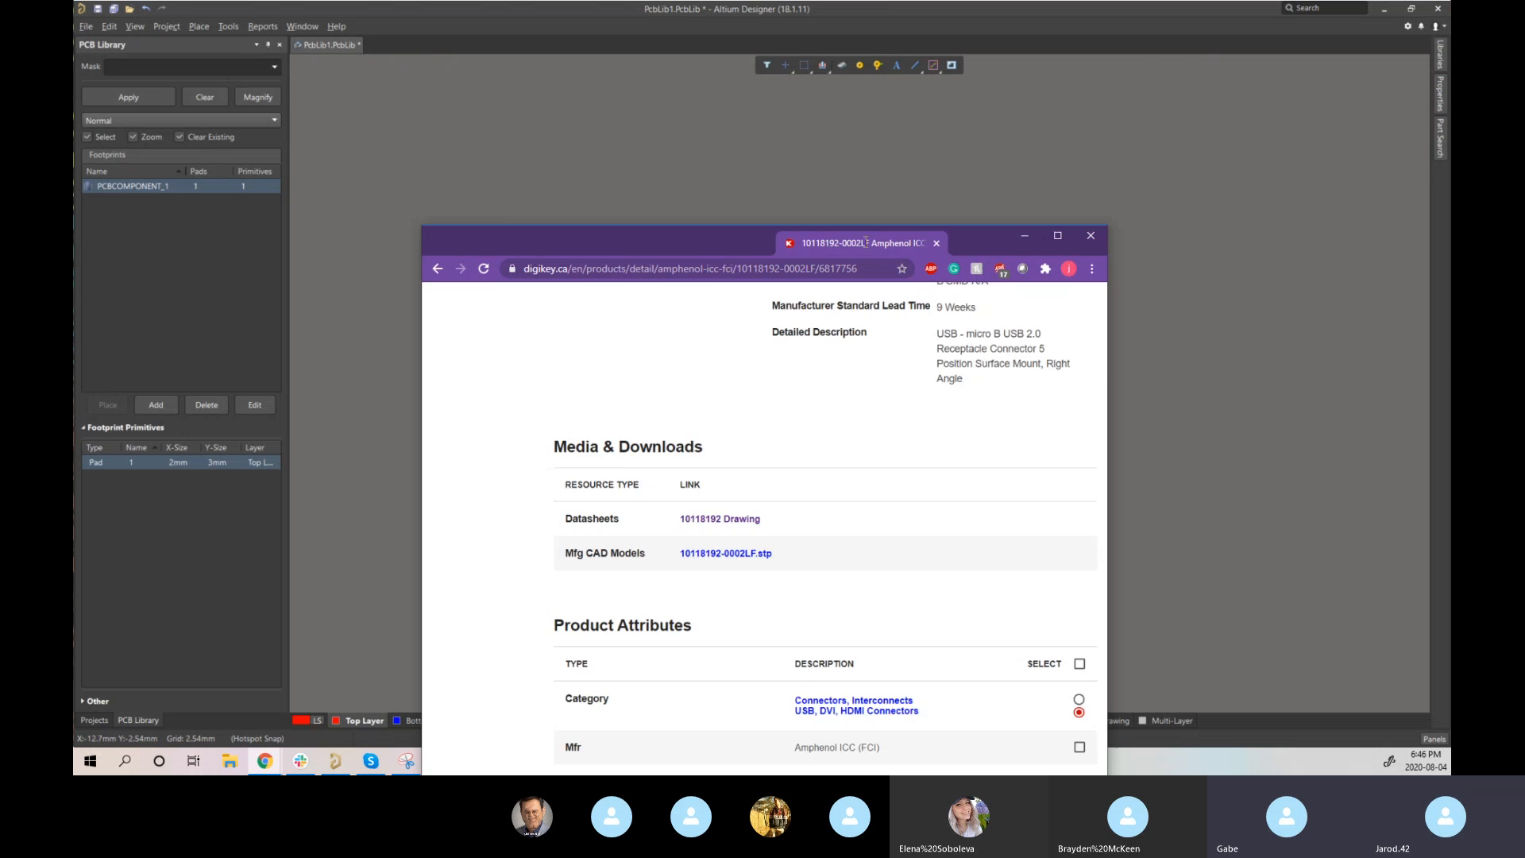
pyautogui.hotkey('alt', 'Tab')
pyautogui.scroll(6, 746, 276)
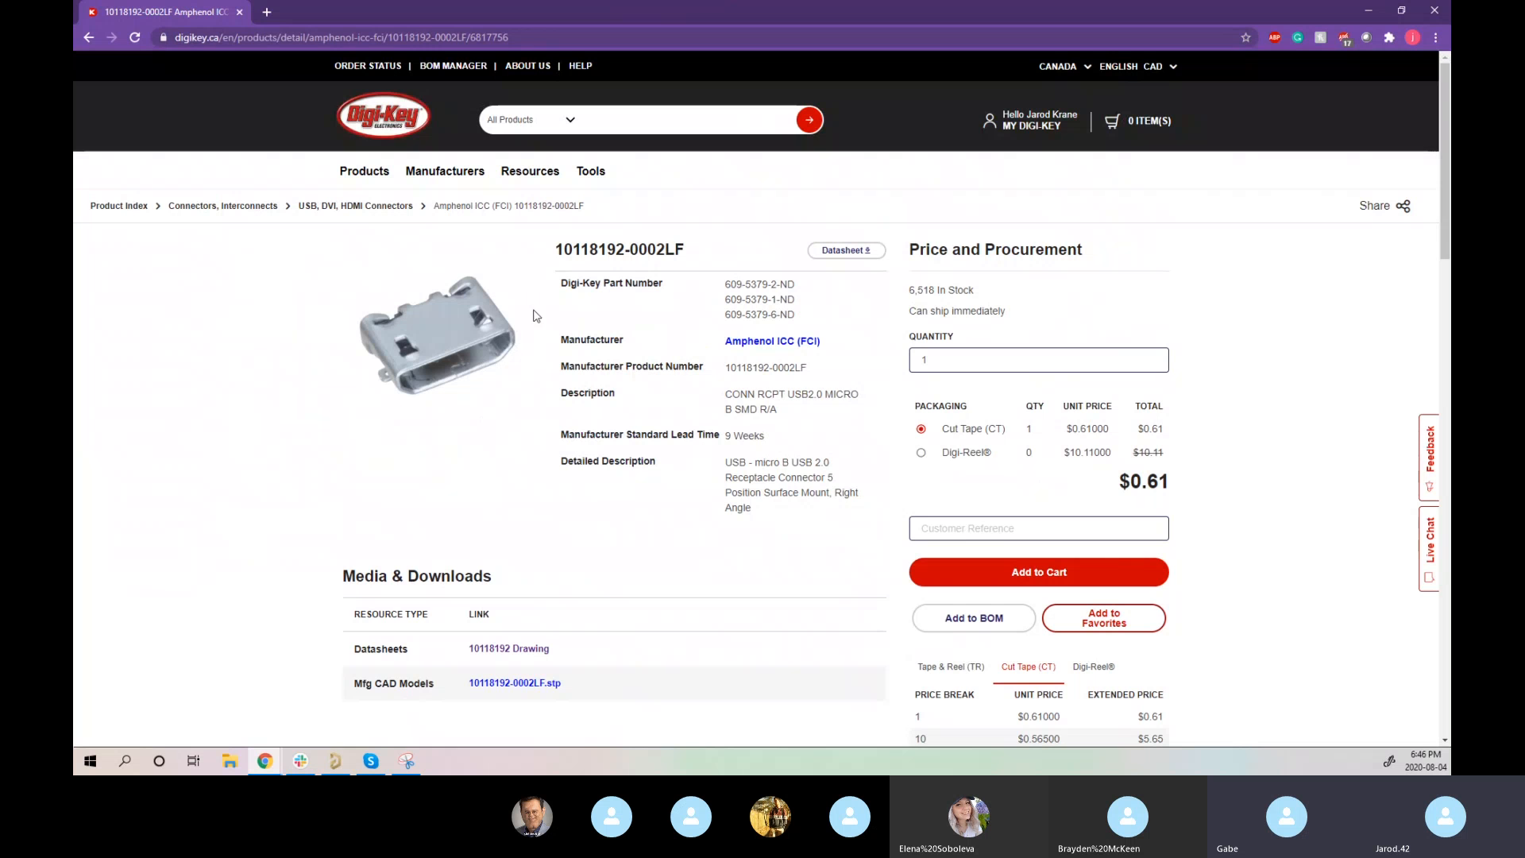
pyautogui.hotkey('alt', 'Tab')
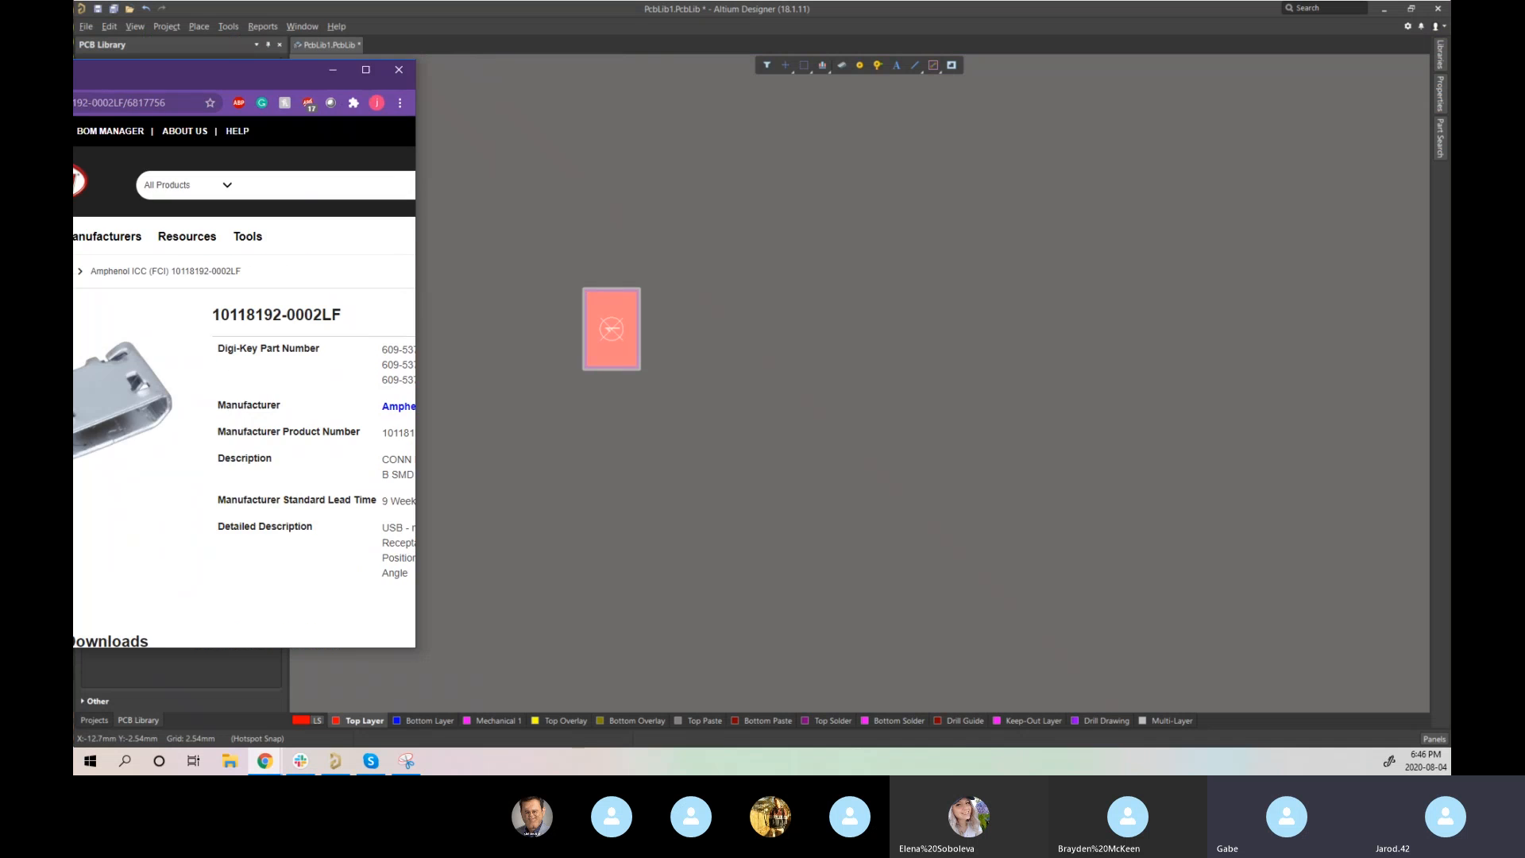
# - Switch to the connector's datasheet drawing in the browser and examine the pin positions and the reference PCB layout dimensions
pyautogui.hotkey('alt', 'Tab')
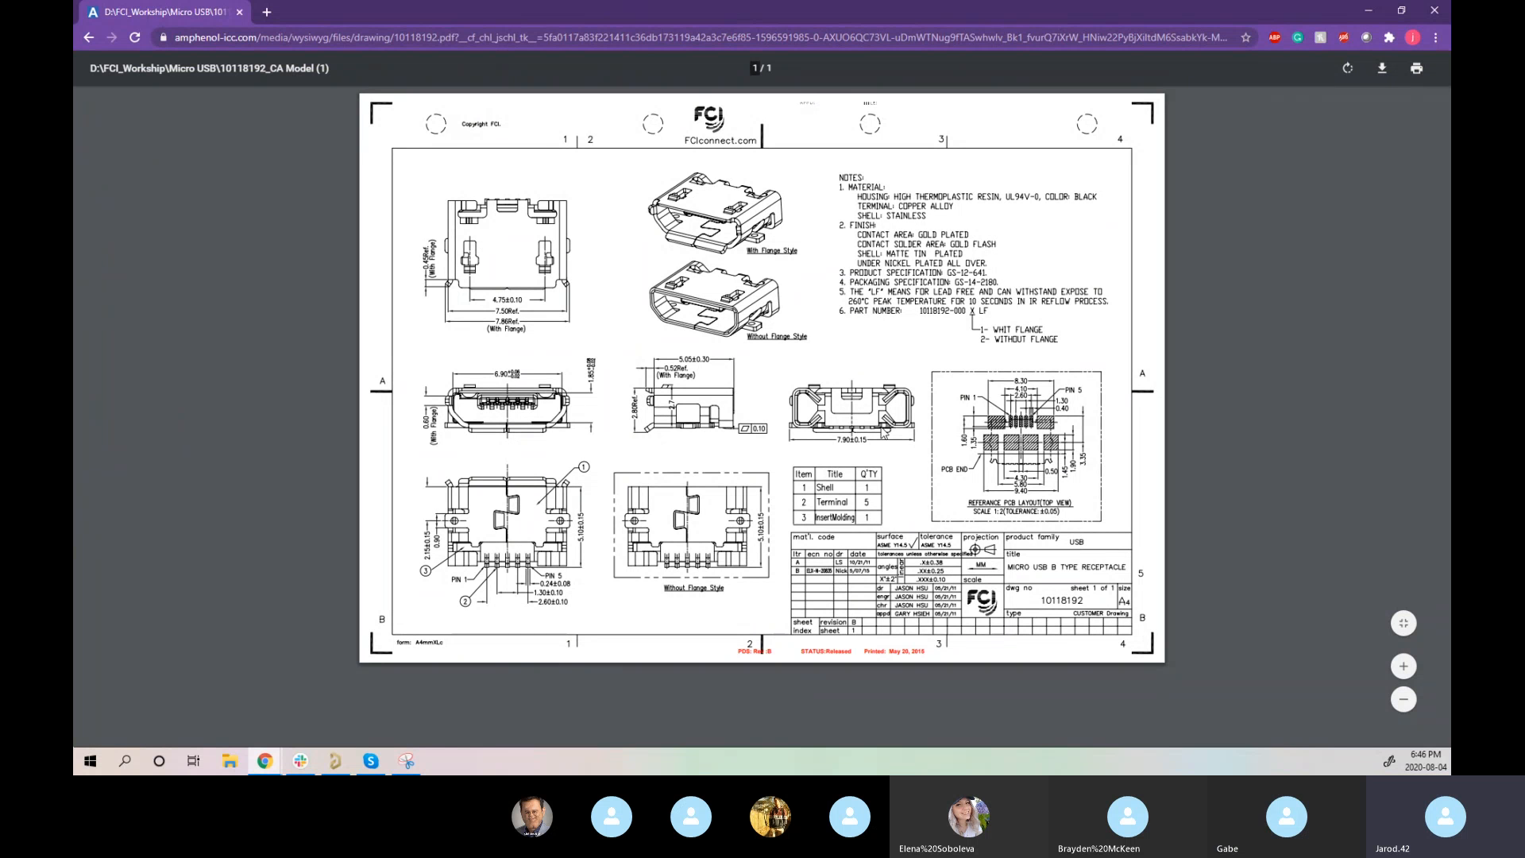
pyautogui.keyDown('ctrl'); pyautogui.scroll(3, 884, 431); pyautogui.keyUp('ctrl')
pyautogui.scroll(1, 636, 516)
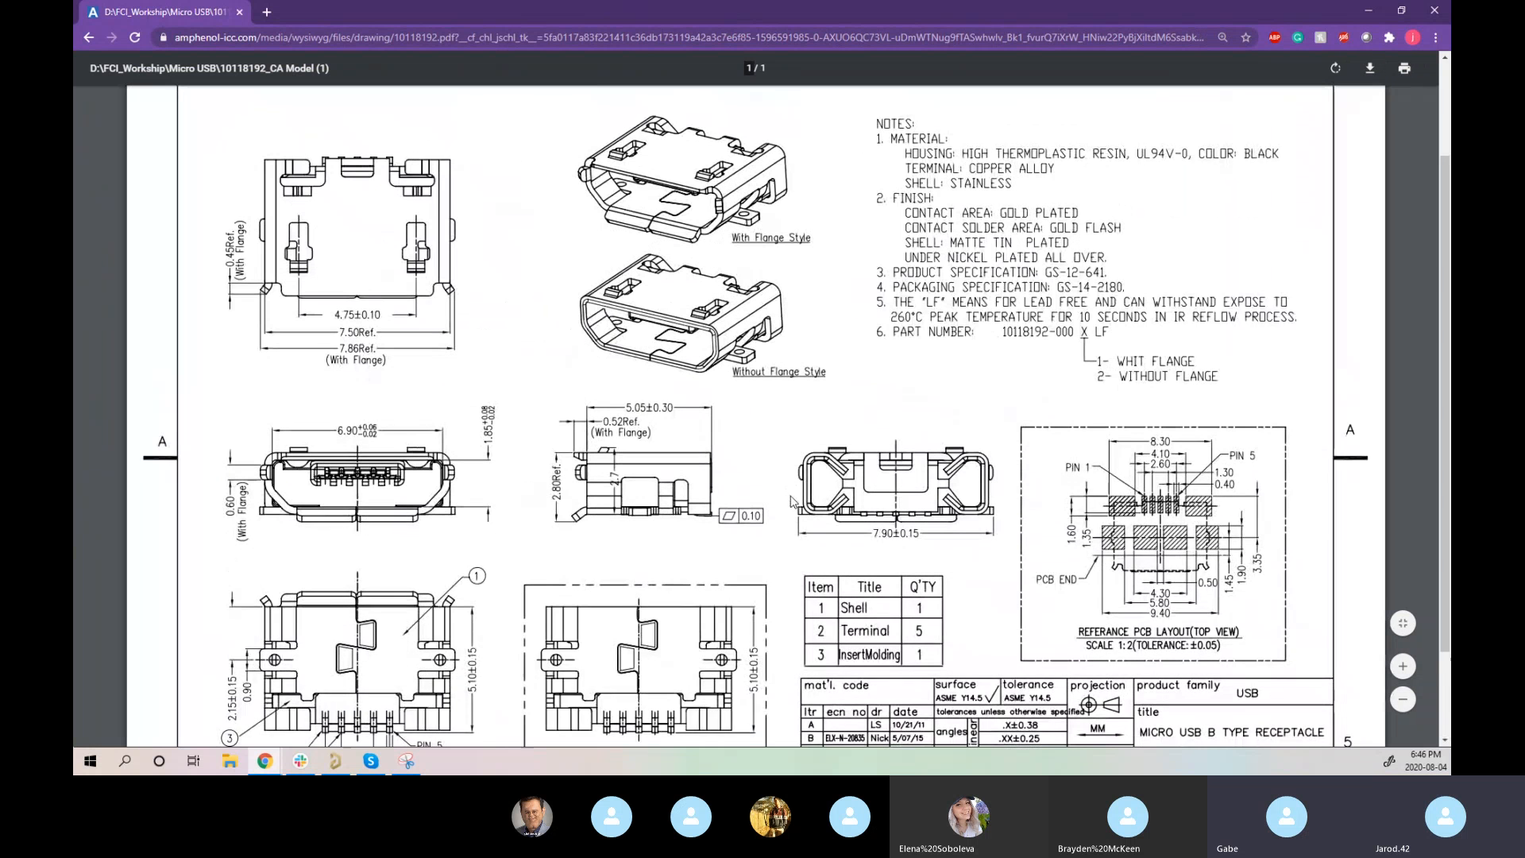
pyautogui.scroll(-1, 477, 572)
pyautogui.scroll(-1, 320, 621)
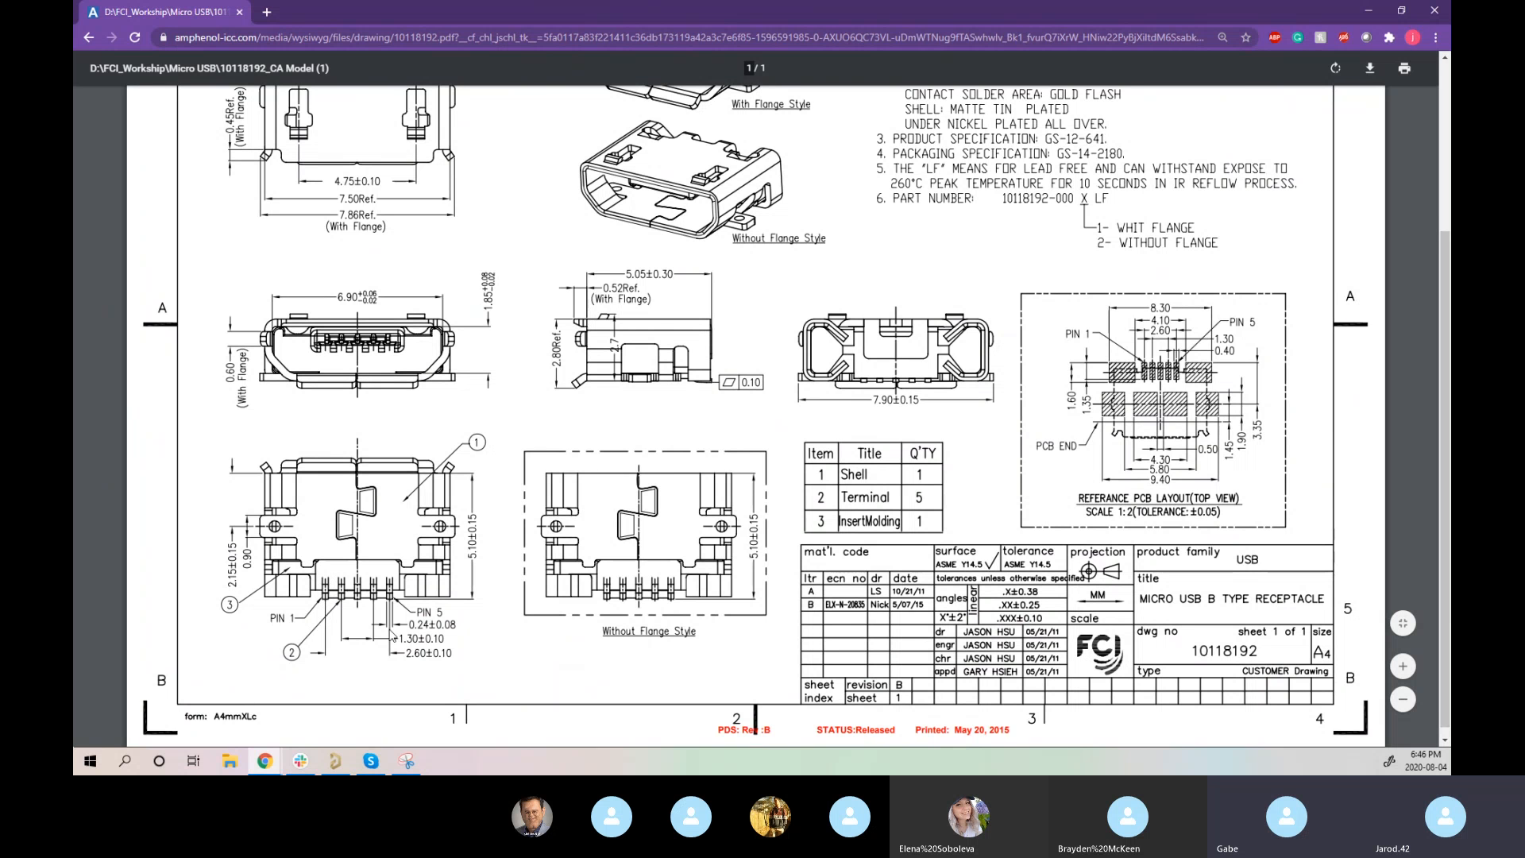
pyautogui.scroll(-1, 392, 636)
pyautogui.keyDown('ctrl'); pyautogui.scroll(-2, 413, 633); pyautogui.keyUp('ctrl')
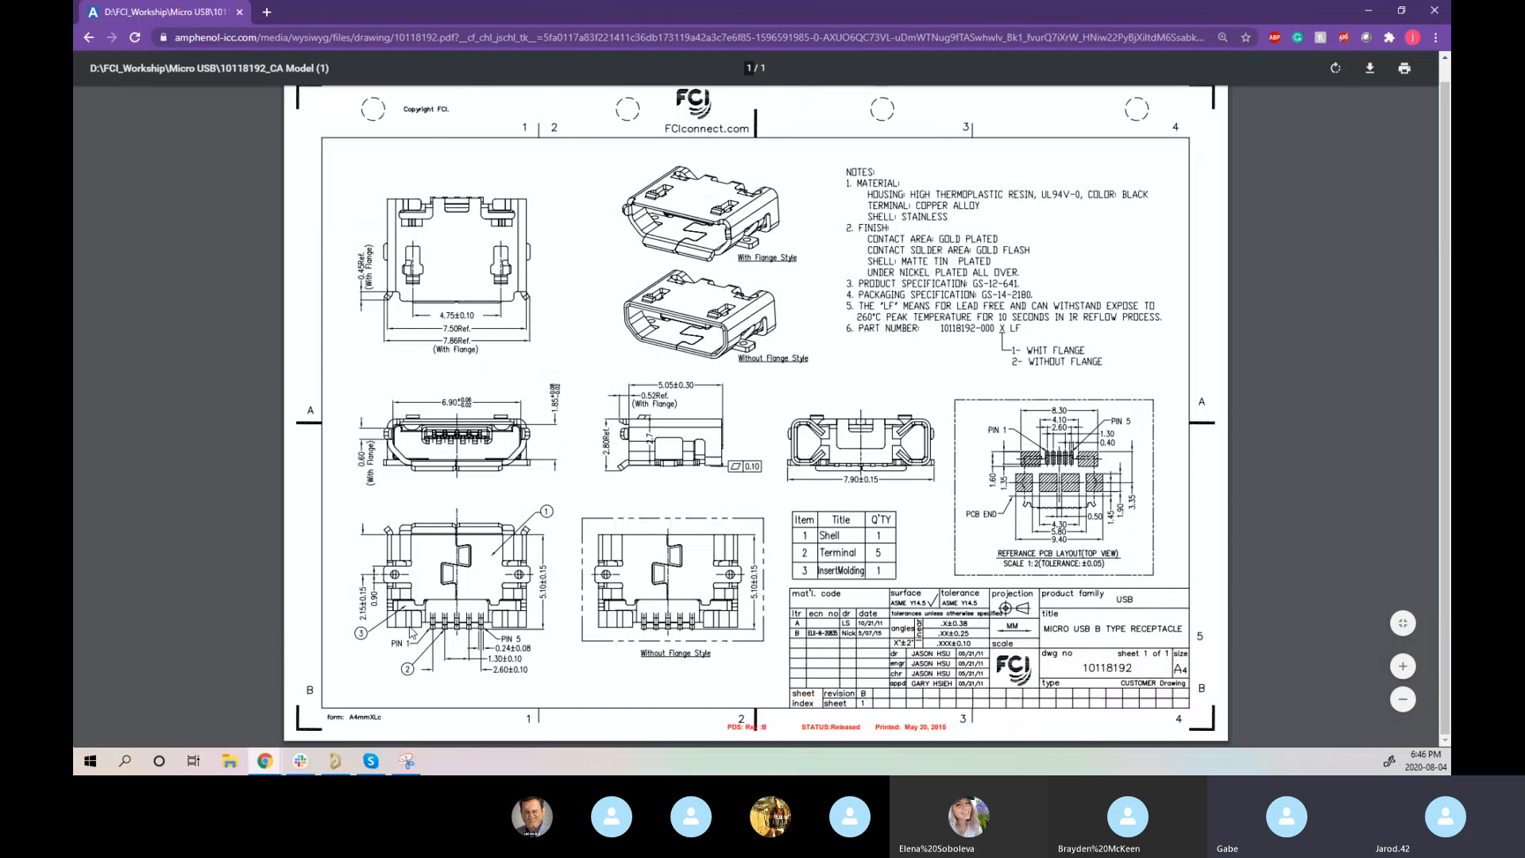
pyautogui.keyDown('ctrl'); pyautogui.scroll(3, 471, 622); pyautogui.keyUp('ctrl')
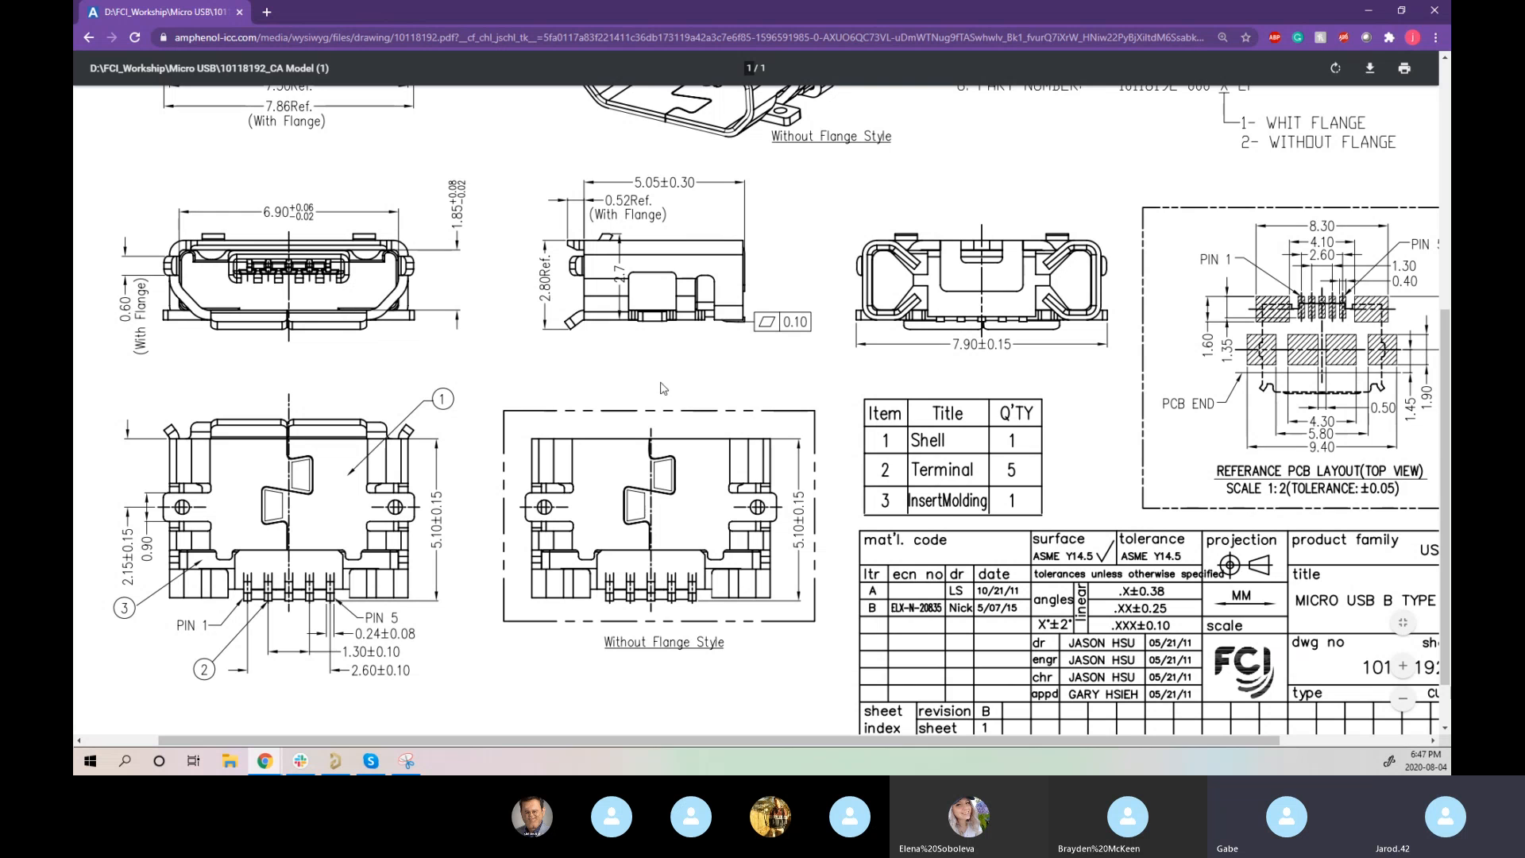
pyautogui.scroll(4, 660, 388)
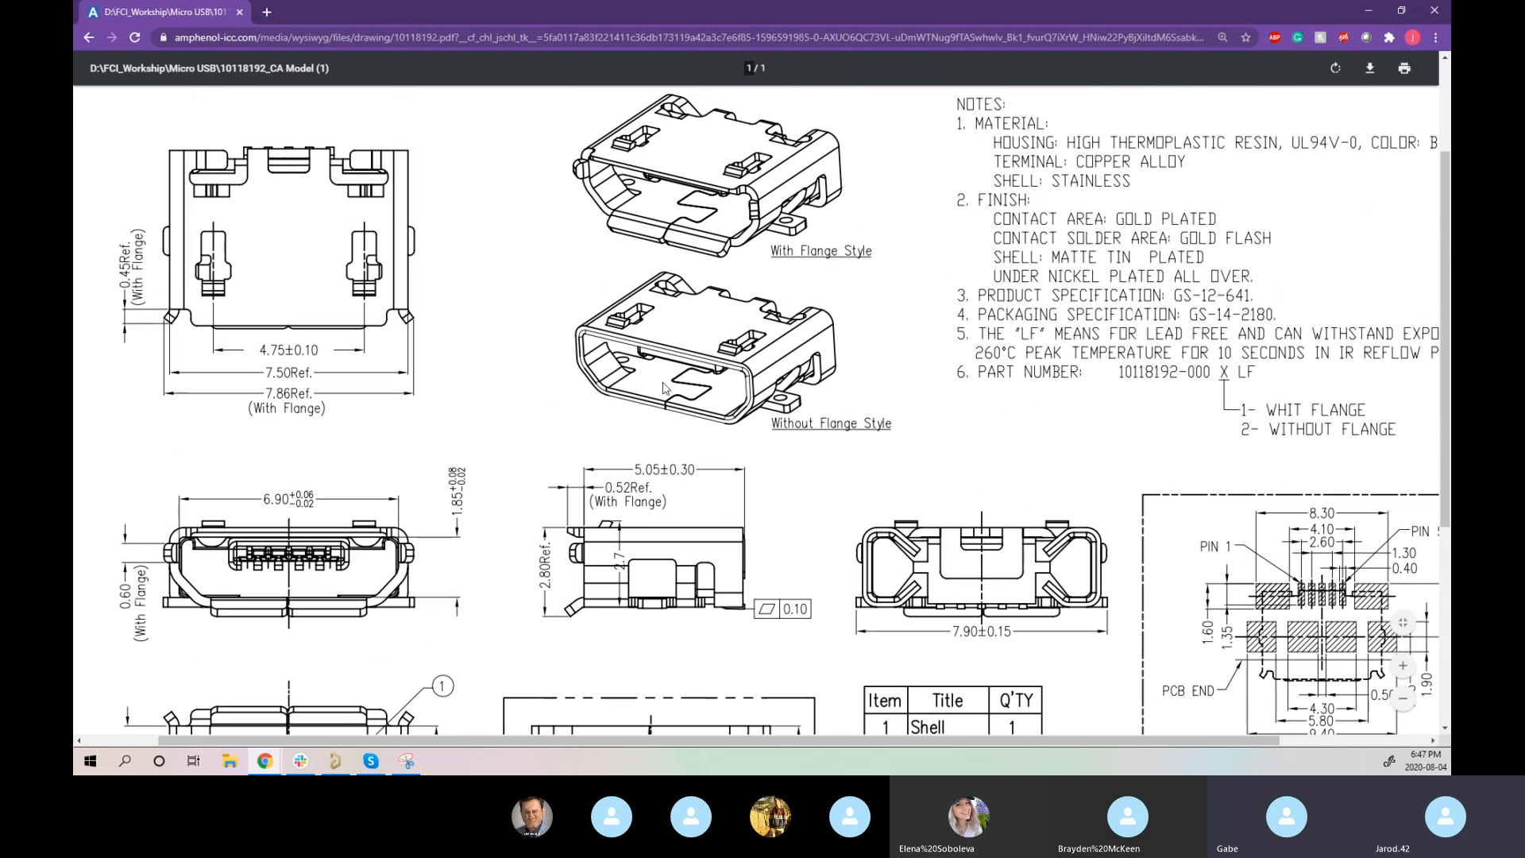
pyautogui.scroll(-5, 666, 388)
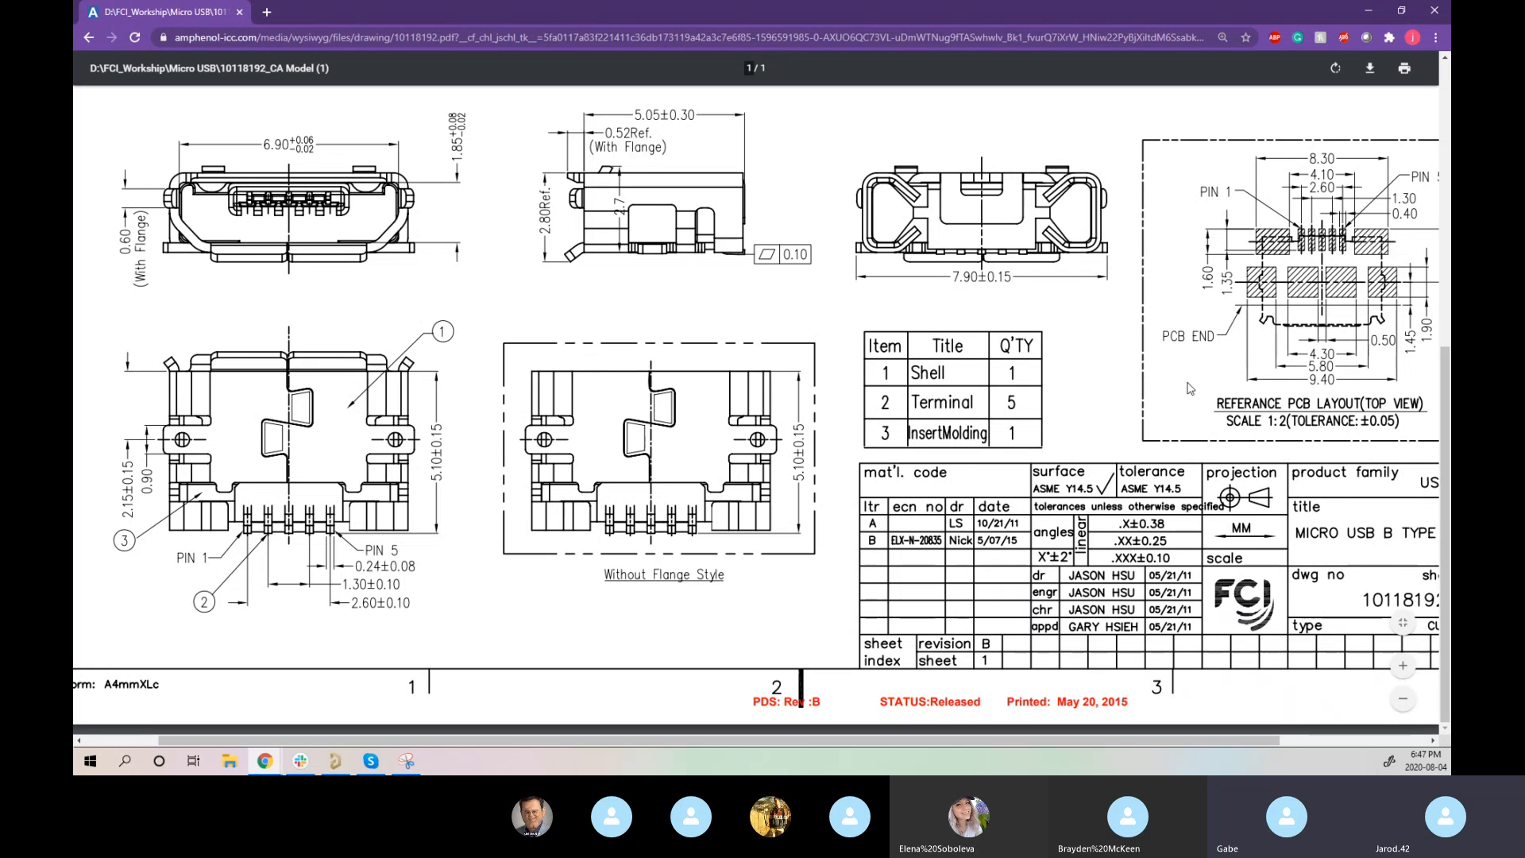
pyautogui.scroll(1, 953, 459)
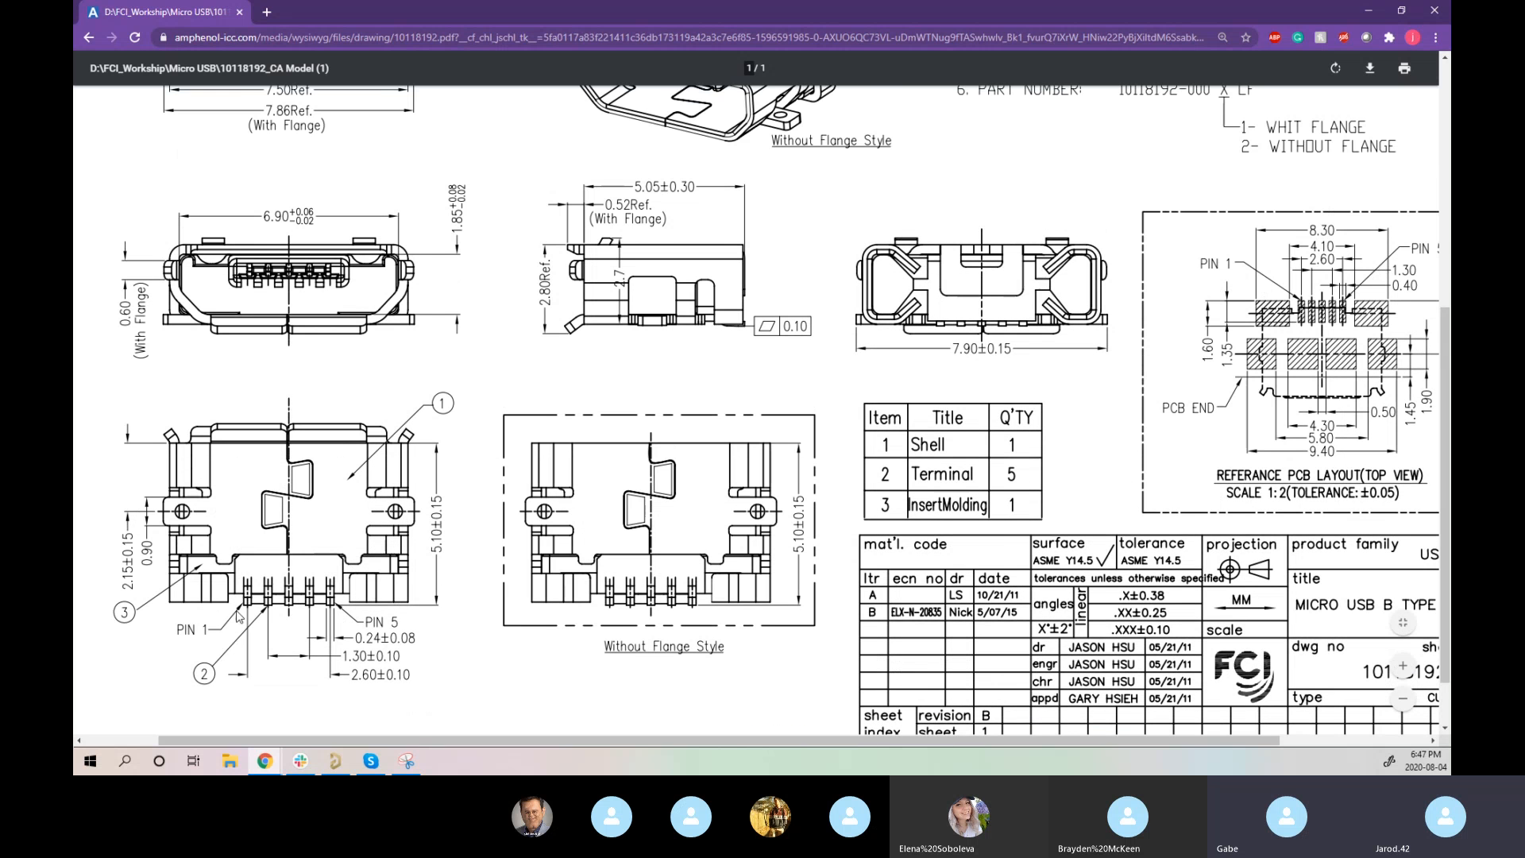
pyautogui.hscroll(1, 985, 473)
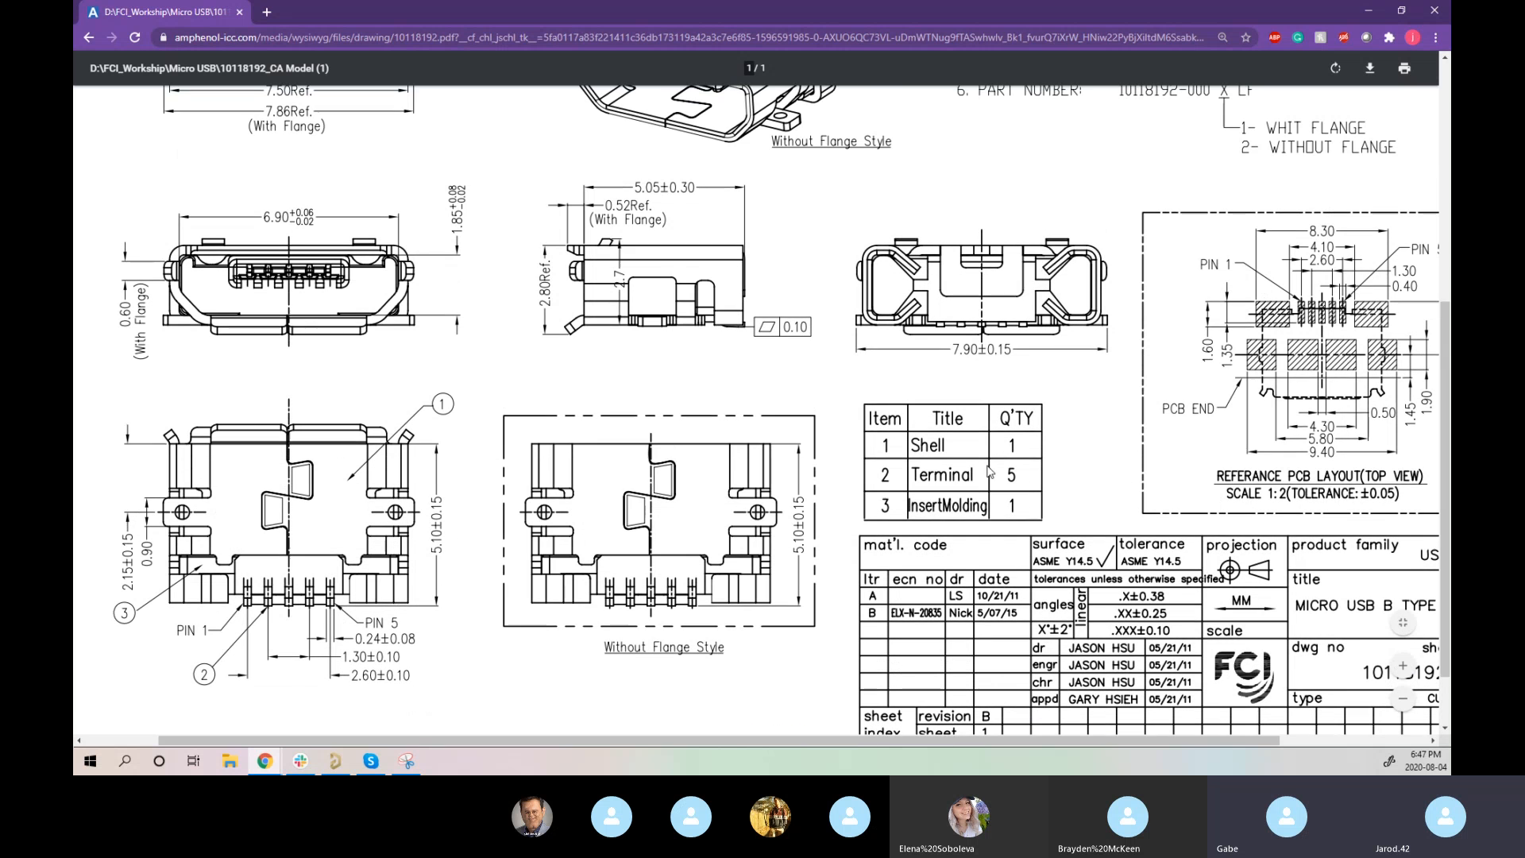
pyautogui.scroll(1, 1012, 461)
pyautogui.keyDown('ctrl'); pyautogui.scroll(5, 1027, 461); pyautogui.keyUp('ctrl')
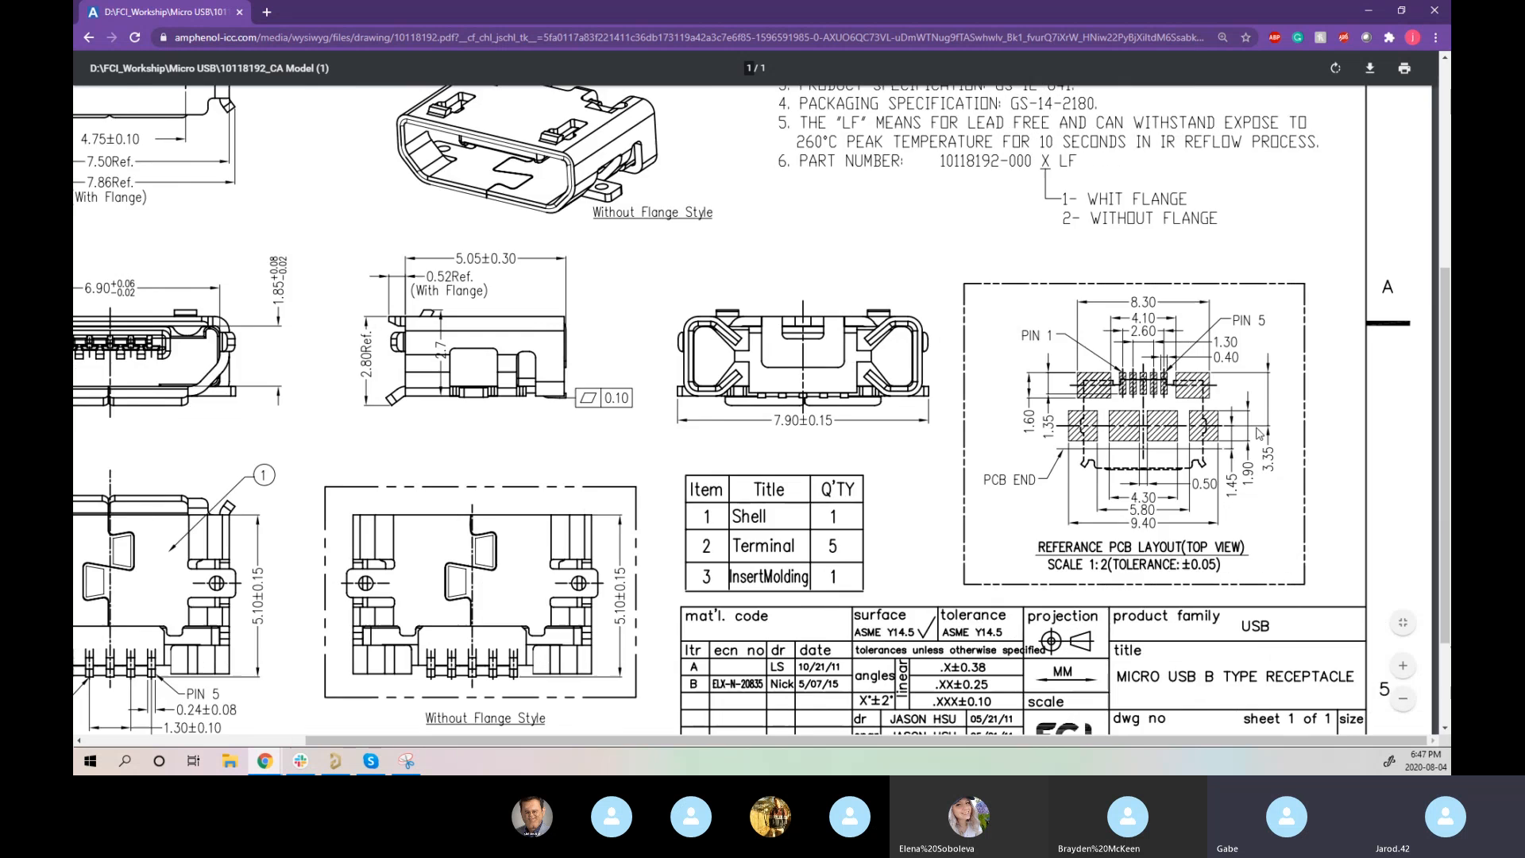
pyautogui.scroll(1, 1201, 431)
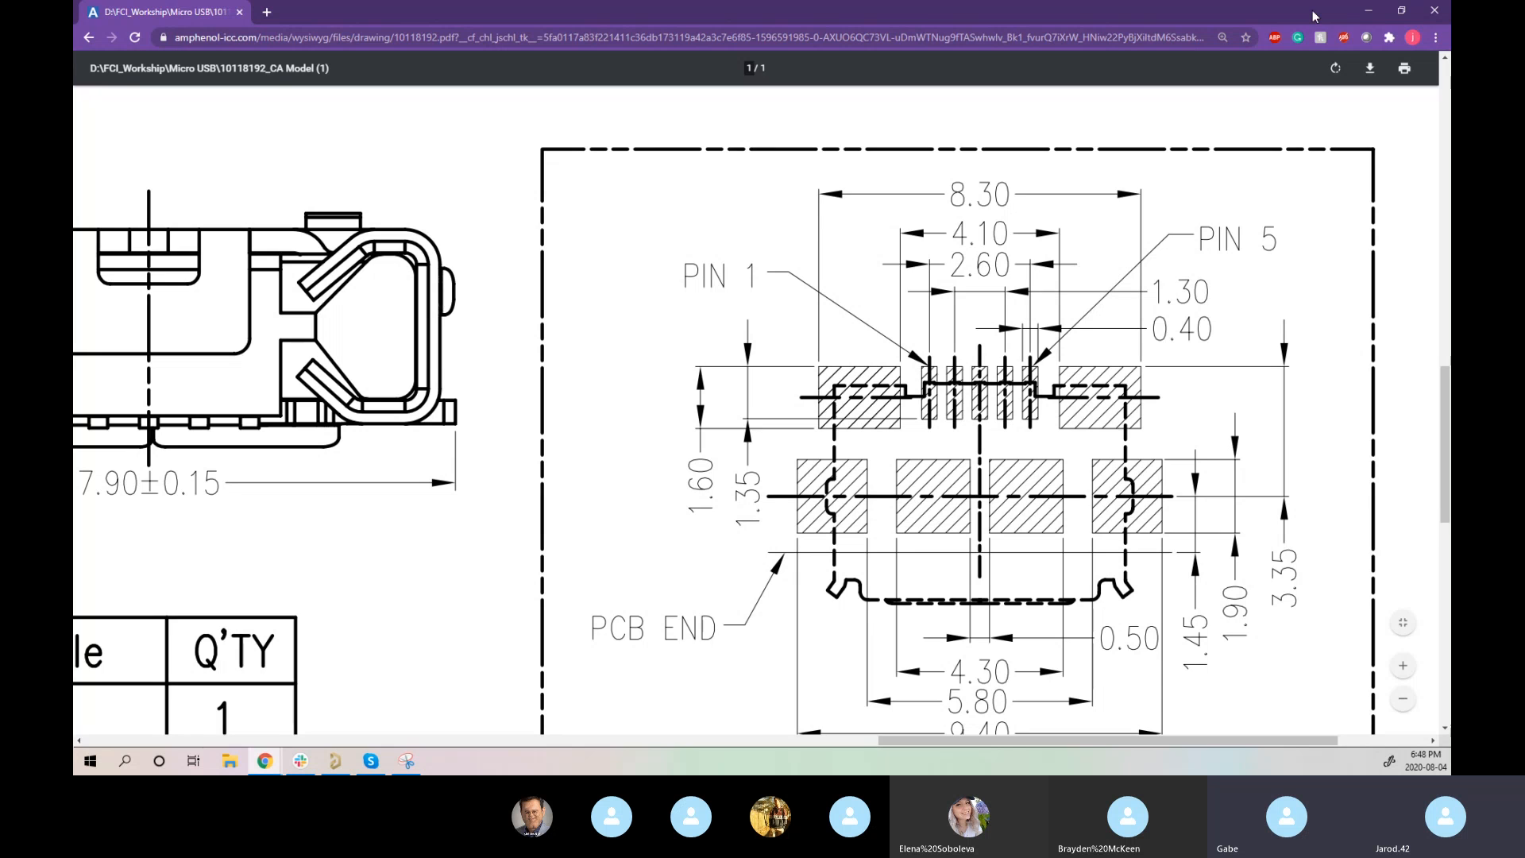
# - Return to the PCB library in Altium Designer, set pad 1's size to 0.4 mm by 1.35 mm, and copy the pad
pyautogui.moveTo(1316, 14); pyautogui.dragTo(74, 159)
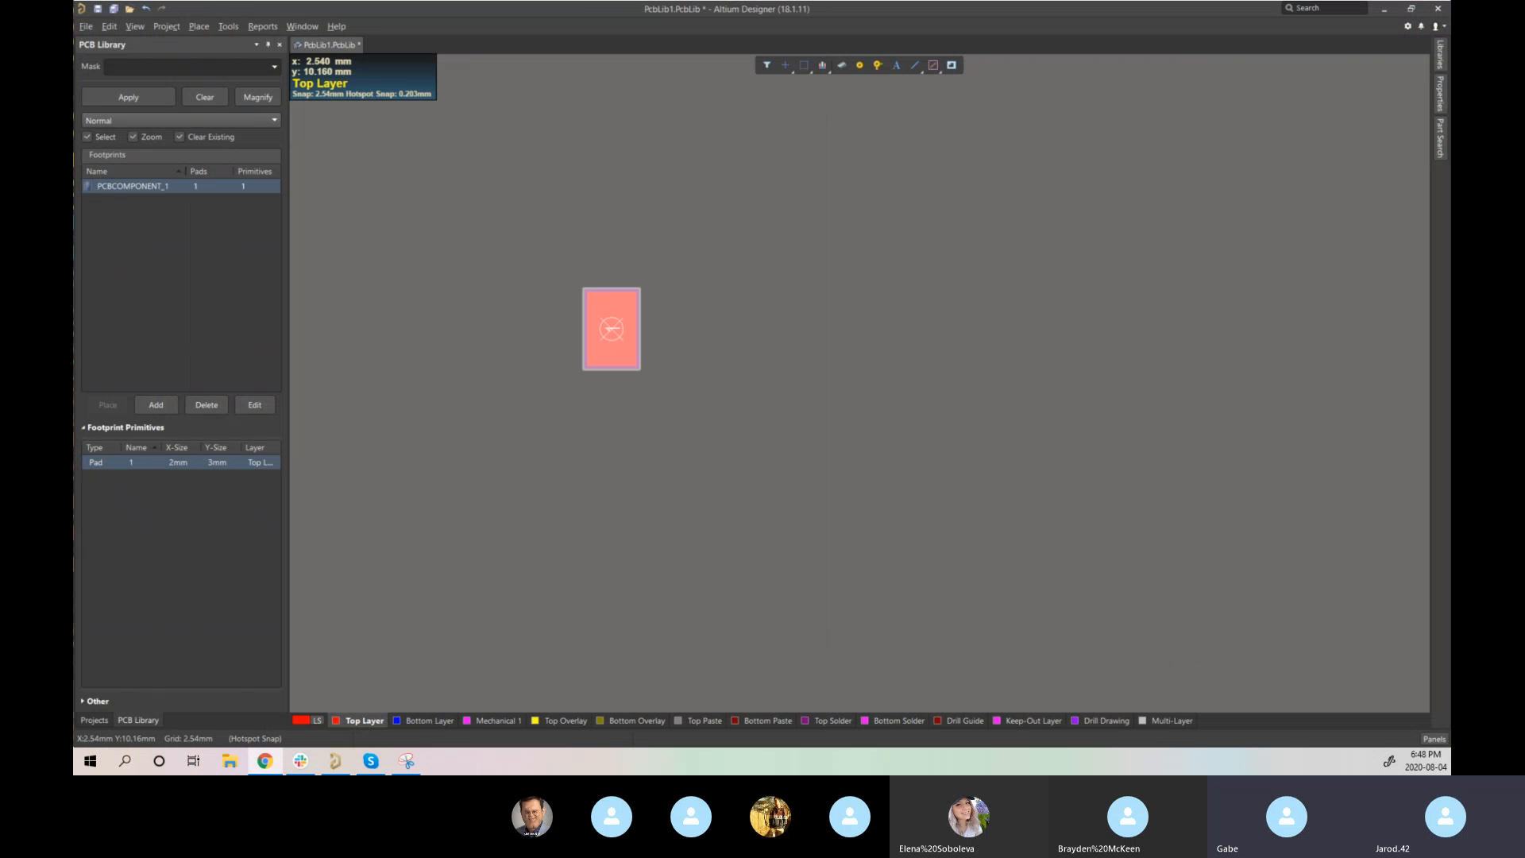
pyautogui.doubleClick(612, 328)
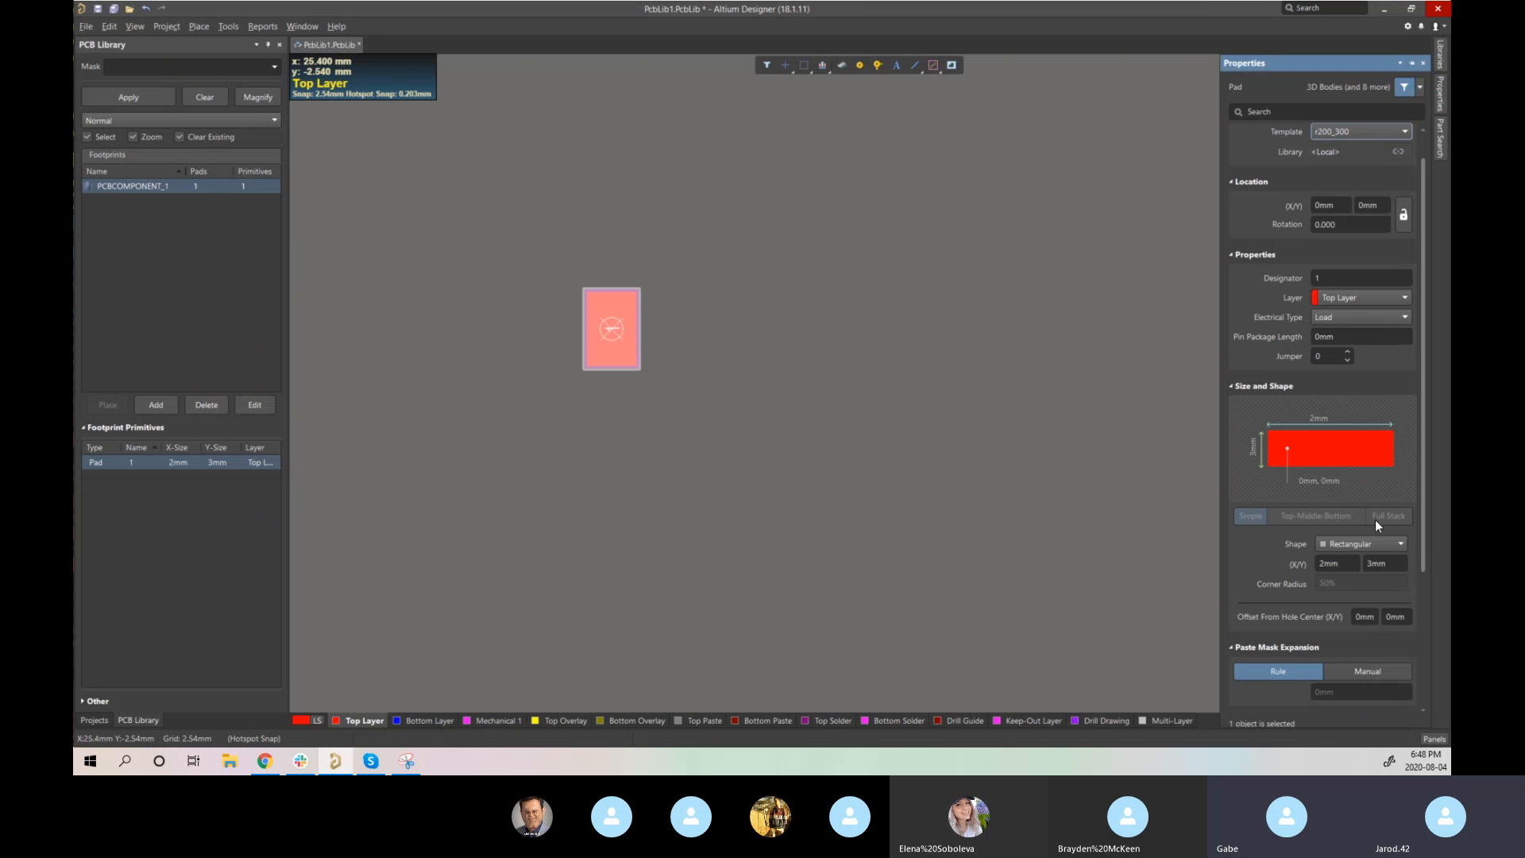
pyautogui.click(1356, 561)
pyautogui.write('0.4')
pyautogui.press('Tab')
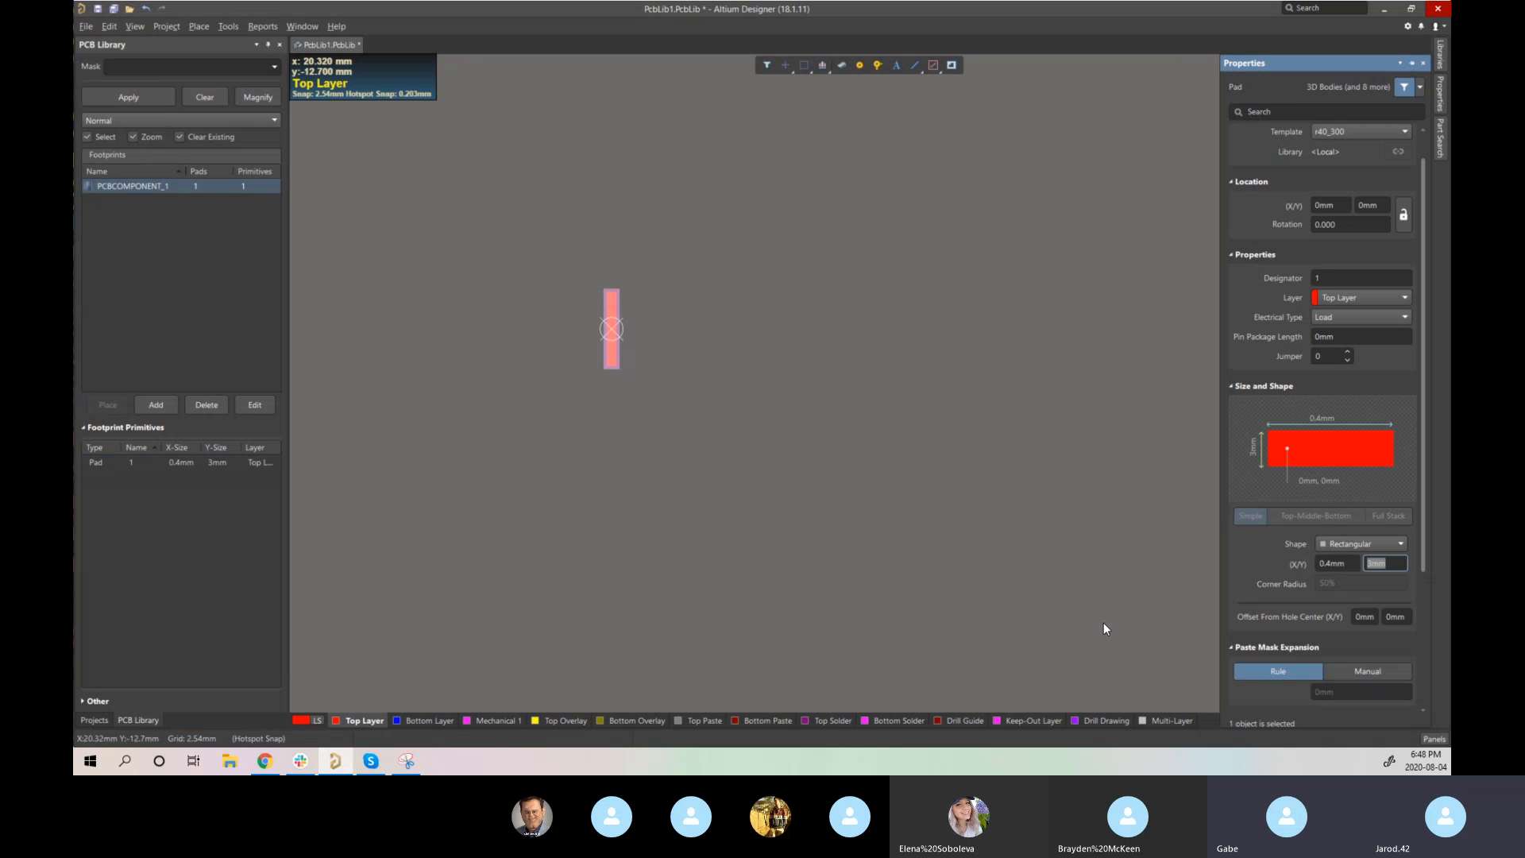
pyautogui.write('1.35')
pyautogui.press('Return')
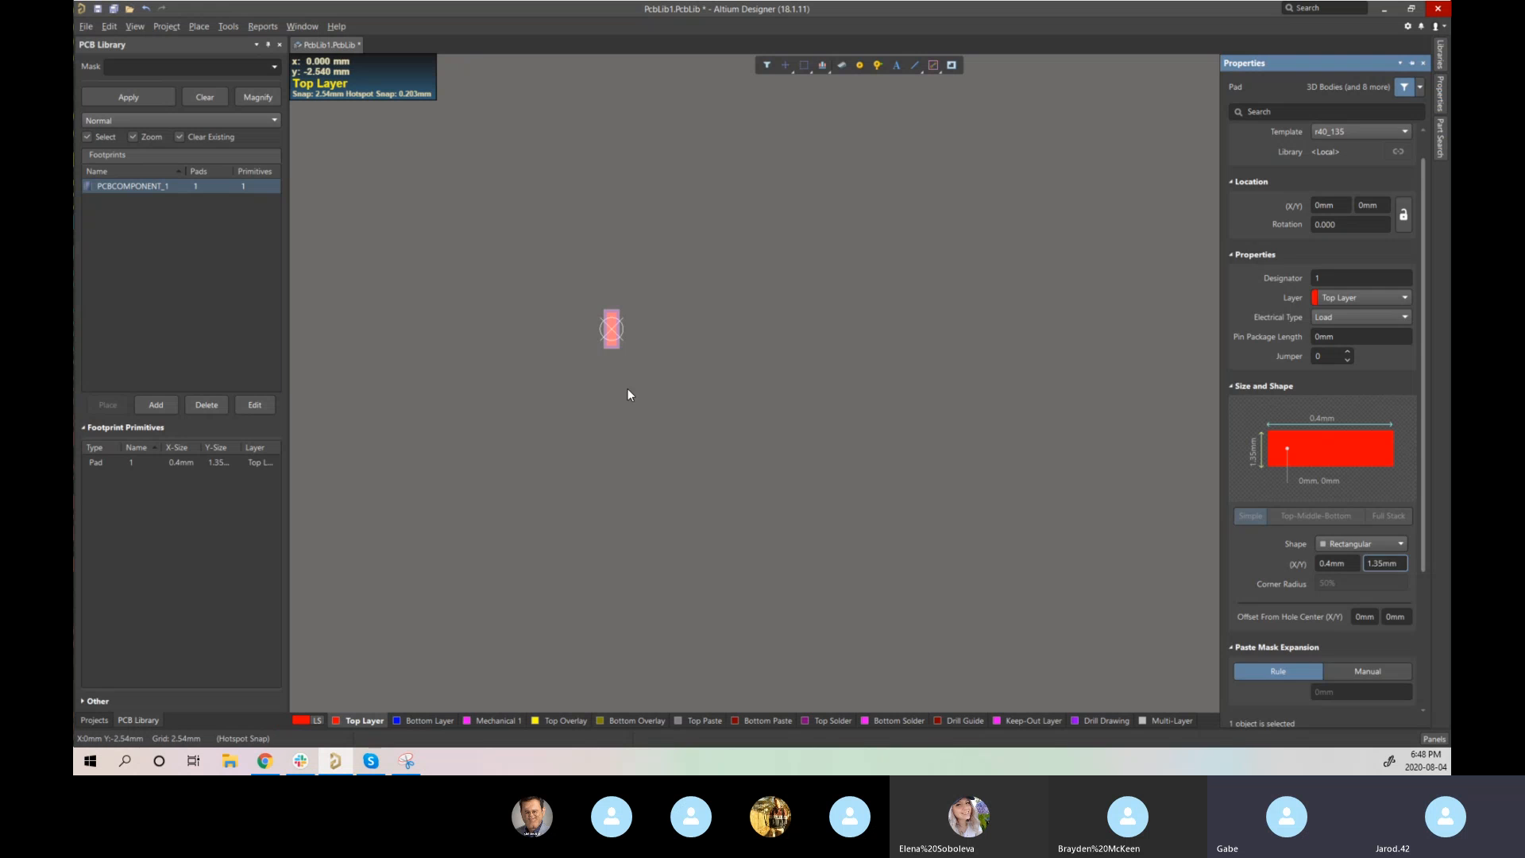
pyautogui.click(631, 373)
pyautogui.click(611, 329)
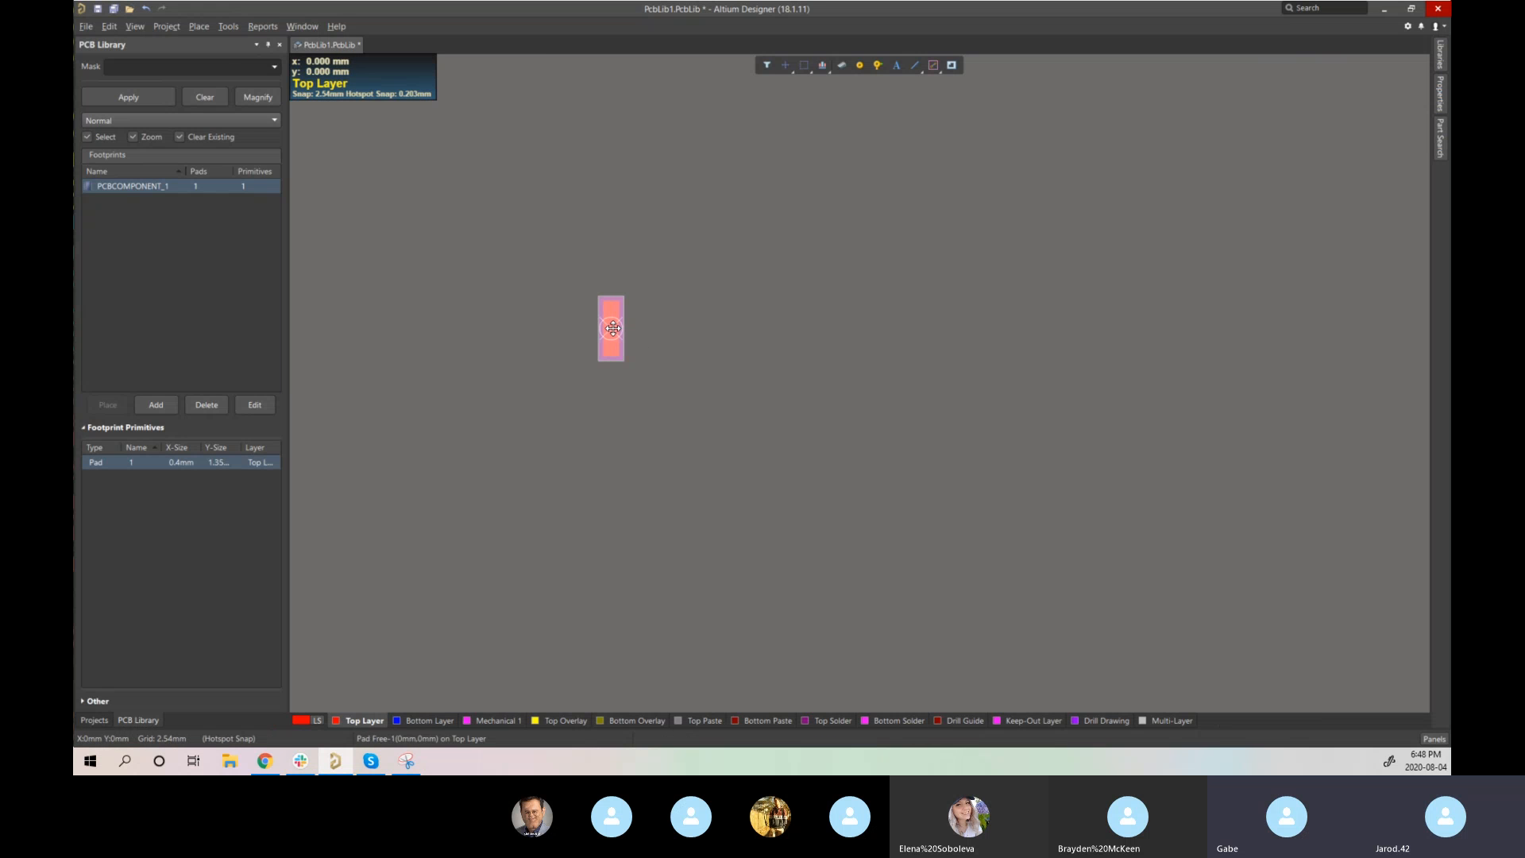
pyautogui.click(116, 26)
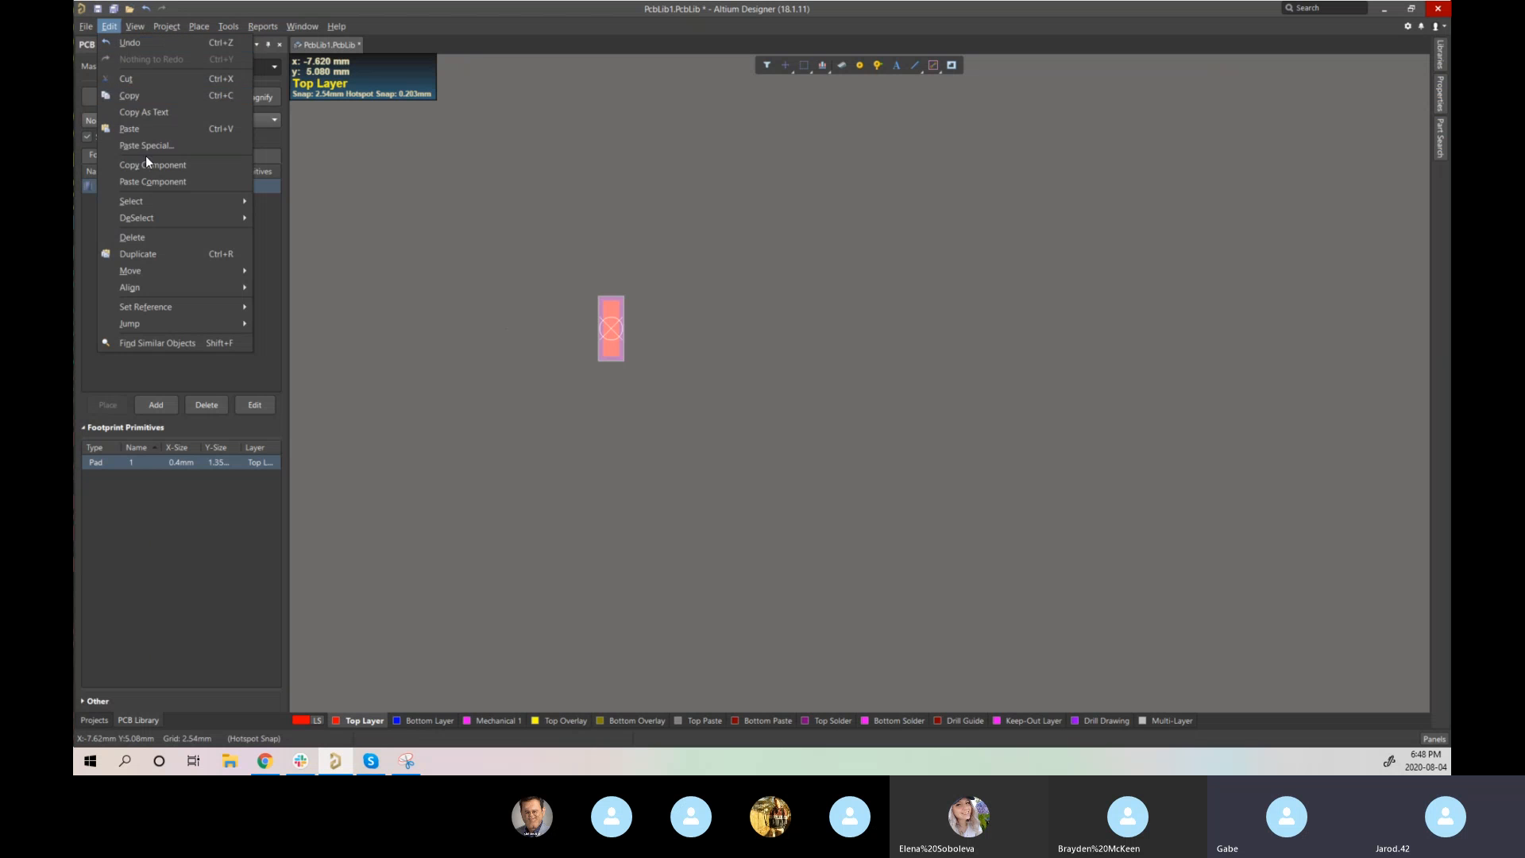
pyautogui.click(170, 146)
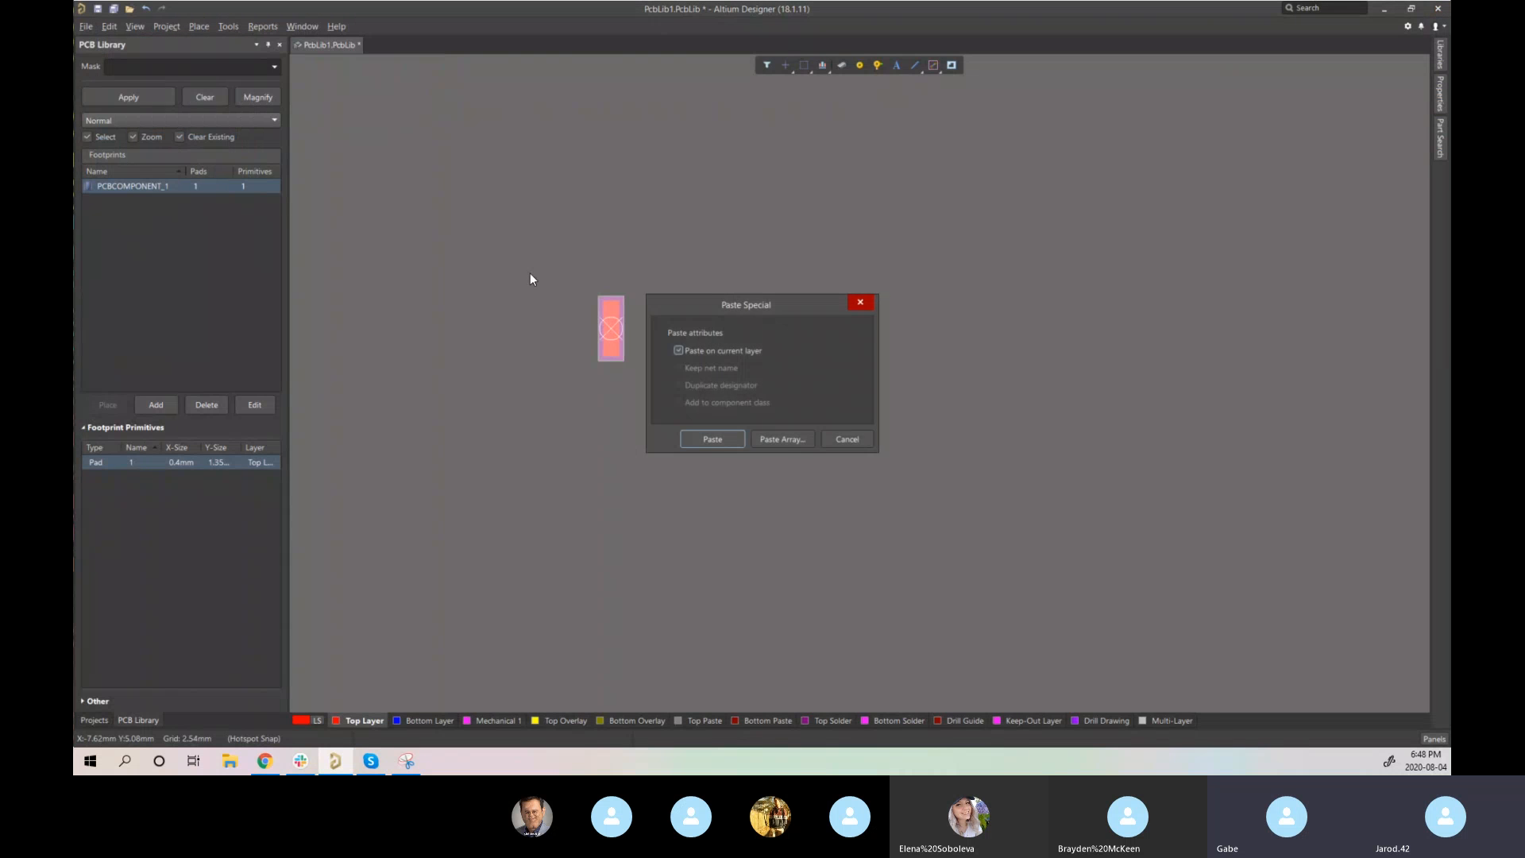
pyautogui.click(723, 437)
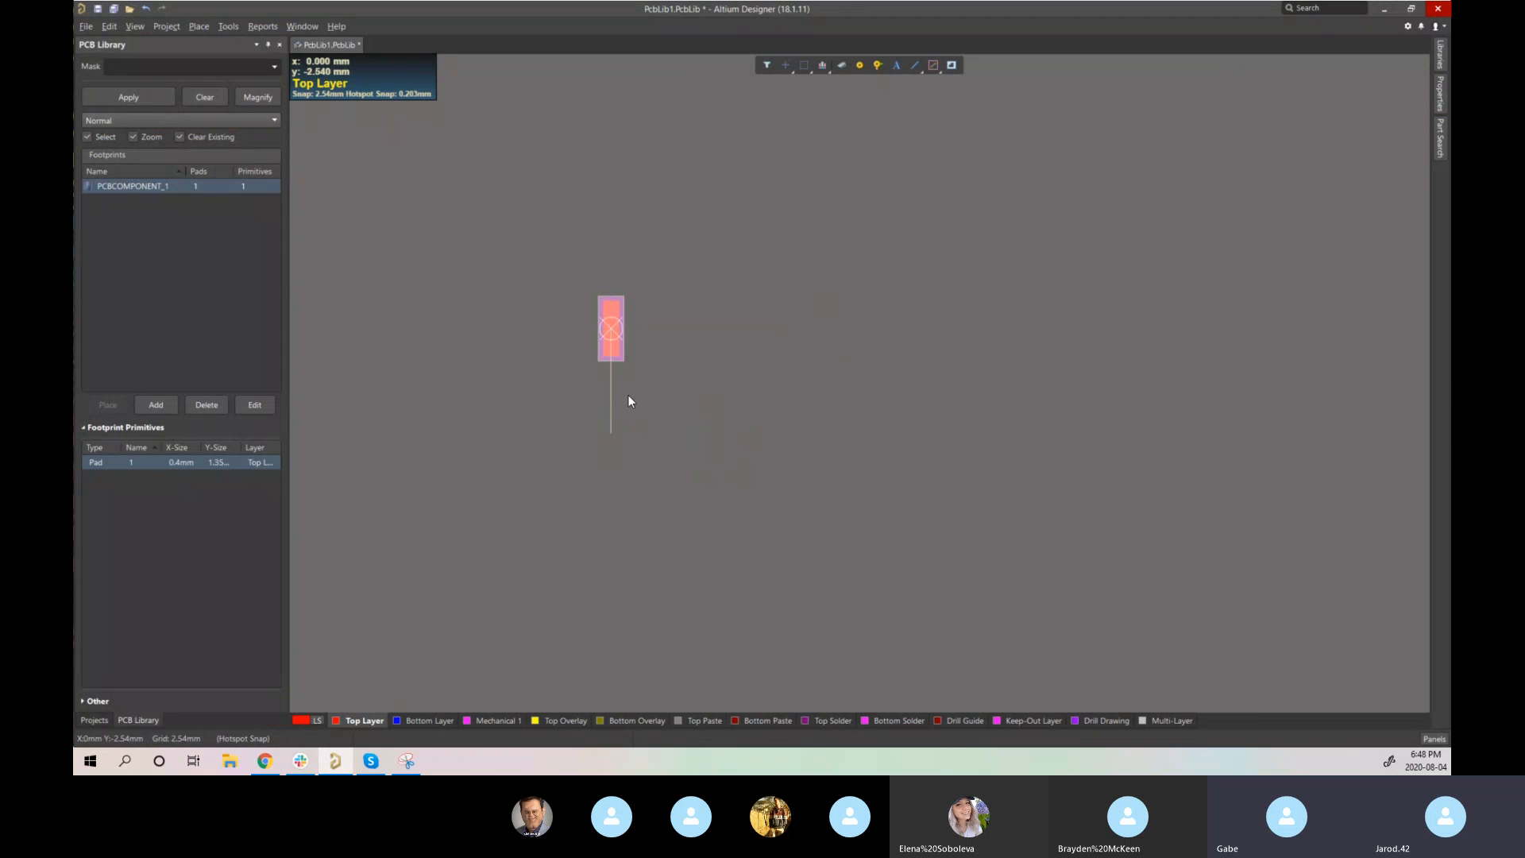
# - Paste the copied pad as a linear array of 5 items at the datasheet's pin pitch, starting at X 2.54 mm, Y -5.08 mm
pyautogui.click(117, 26)
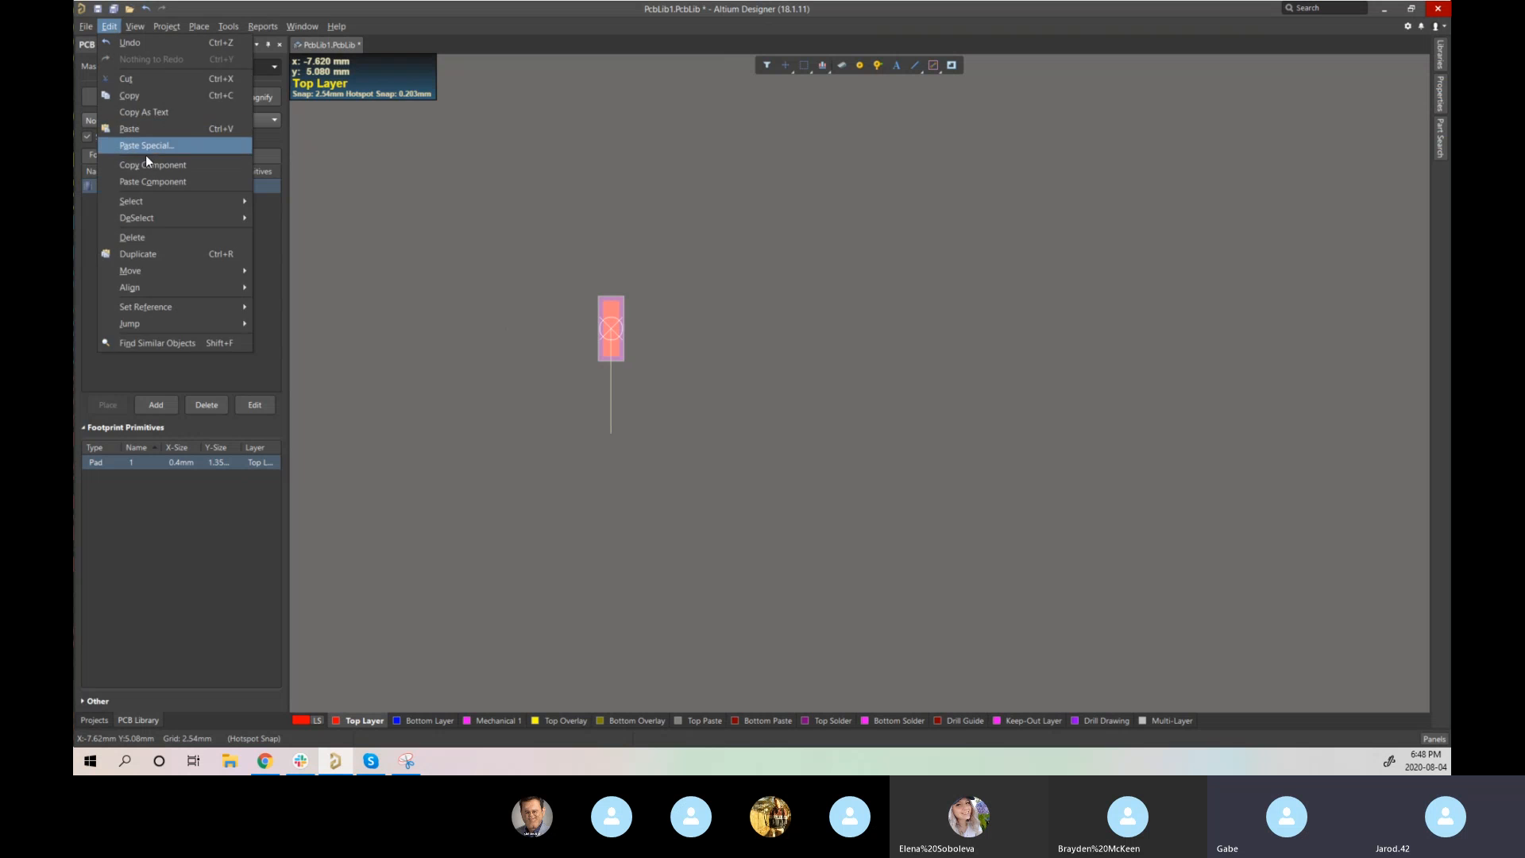
pyautogui.click(151, 145)
pyautogui.click(785, 438)
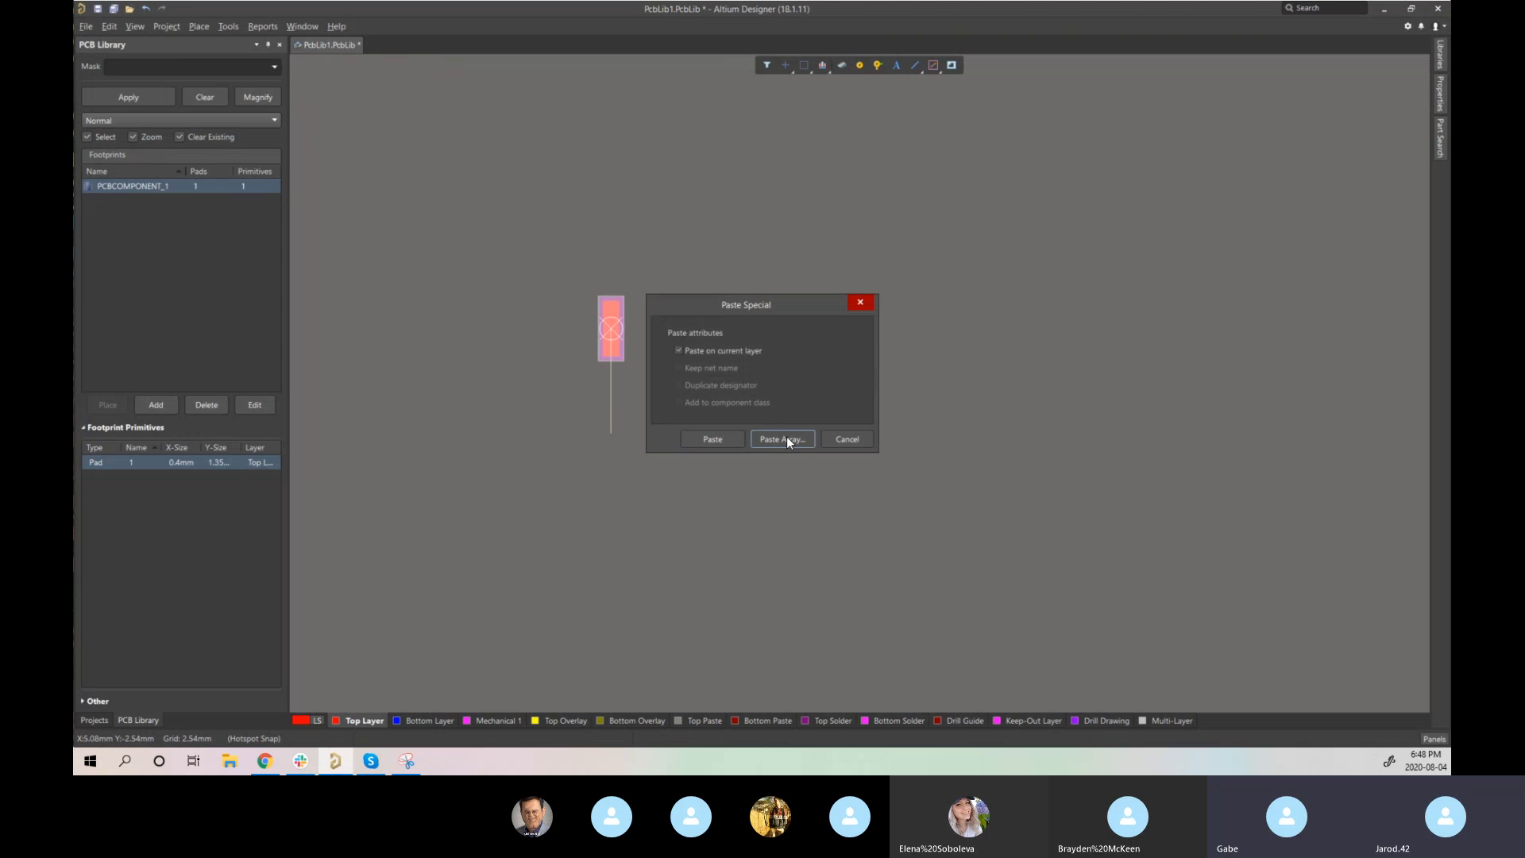
pyautogui.doubleClick(727, 325)
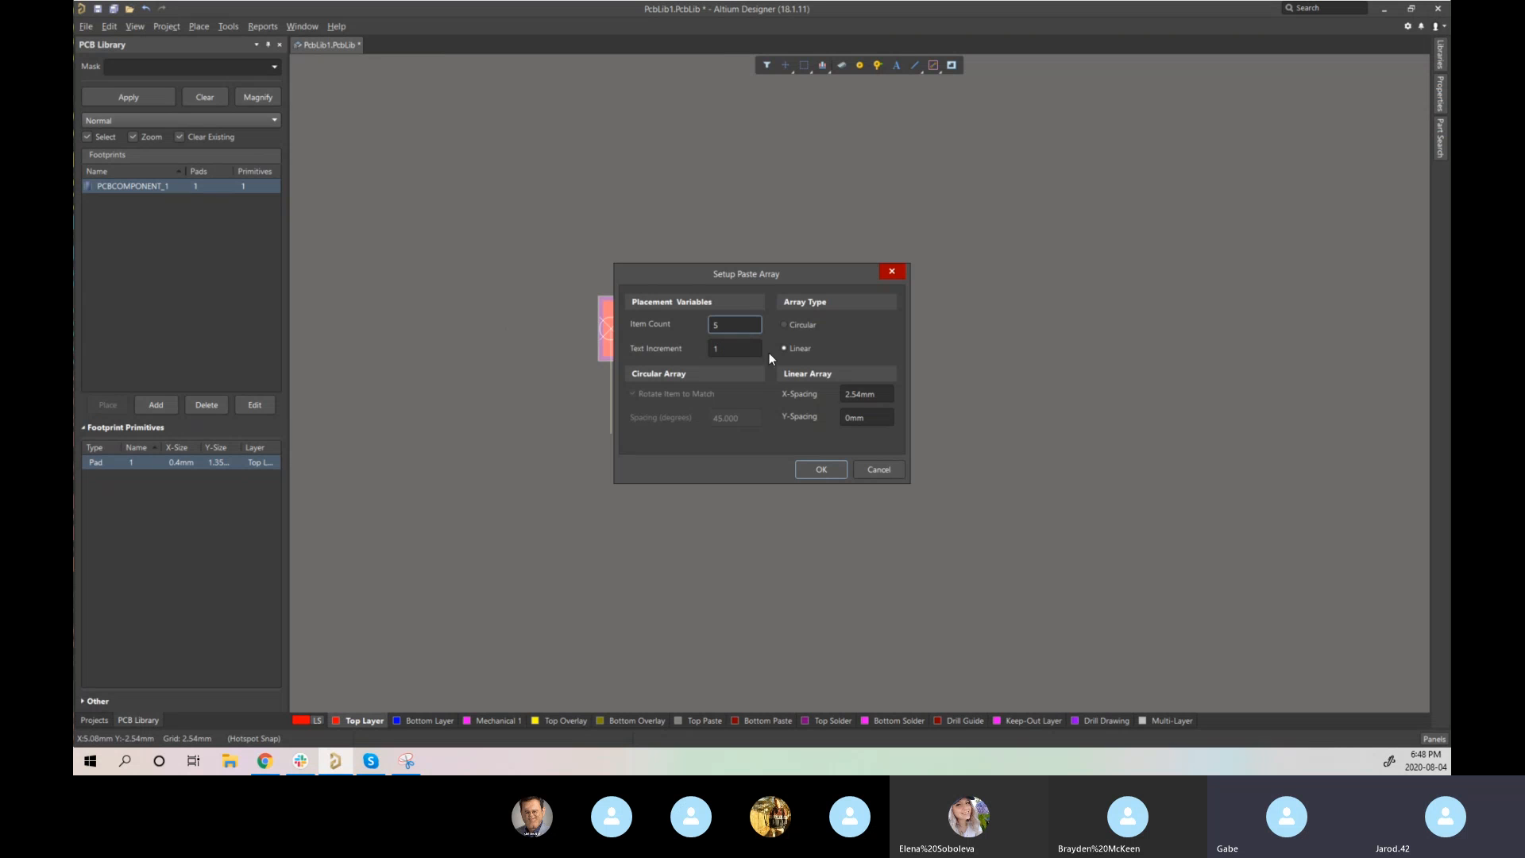
pyautogui.write('5')
pyautogui.moveTo(875, 394); pyautogui.dragTo(844, 393)
pyautogui.click(836, 472)
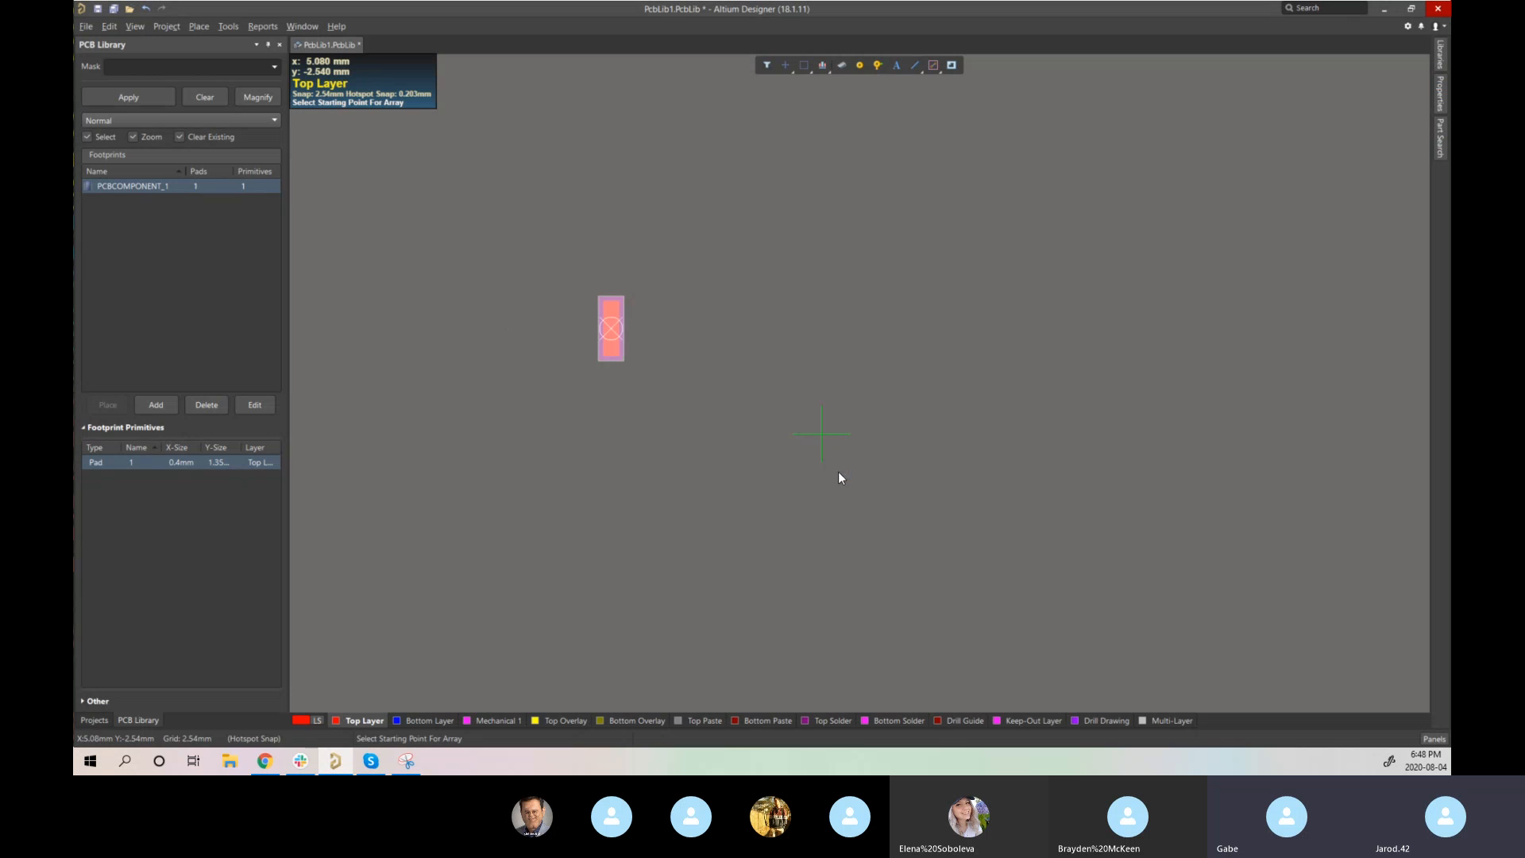
pyautogui.click(617, 408)
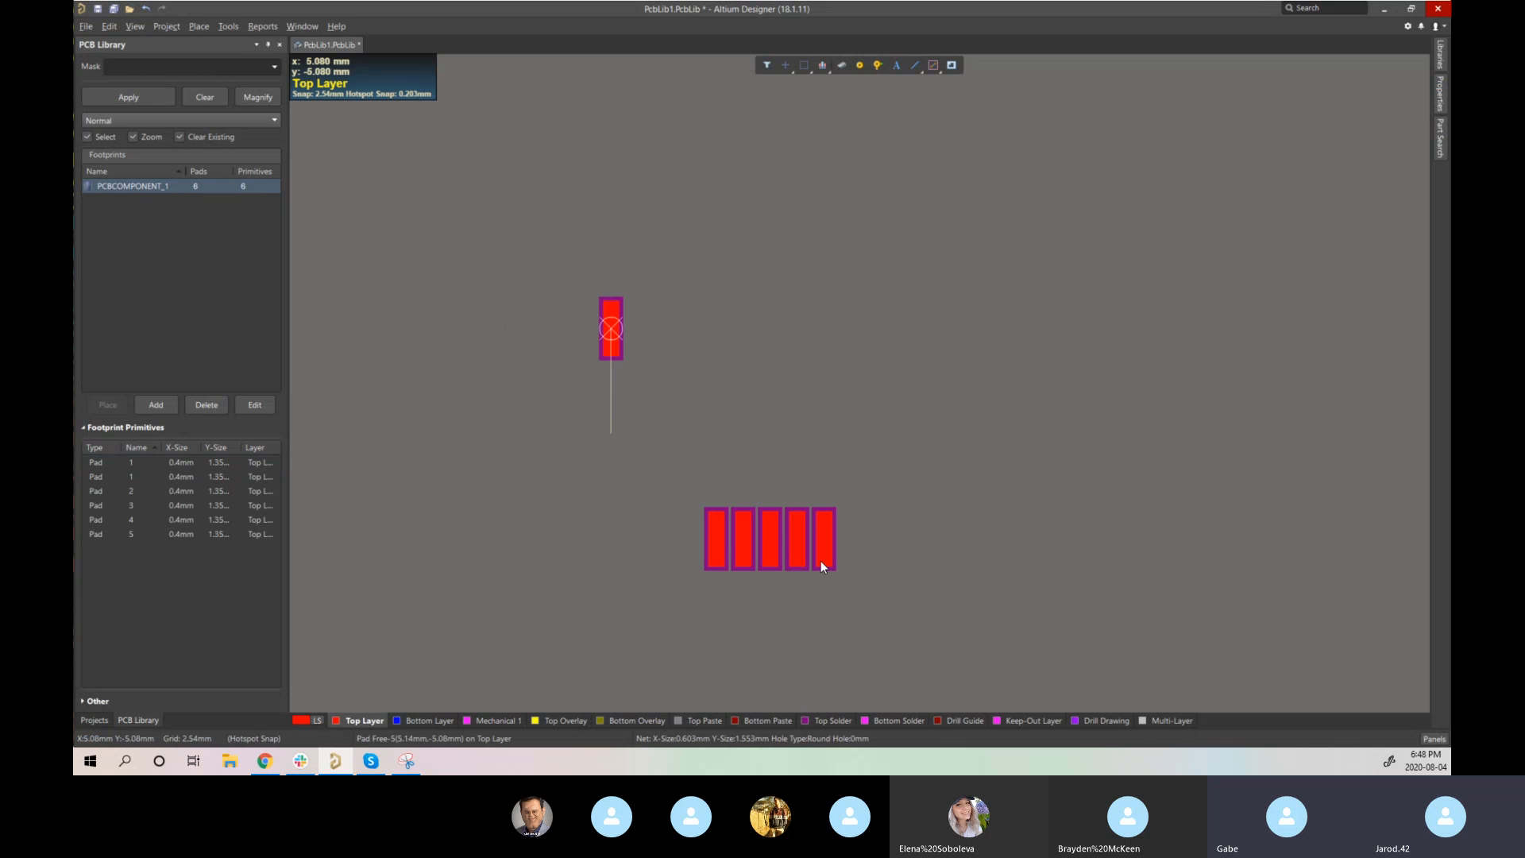
# - Delete the original pad at the origin and move the five-pad row so its first pad is centred on the origin
pyautogui.click(612, 350)
pyautogui.press('Delete')
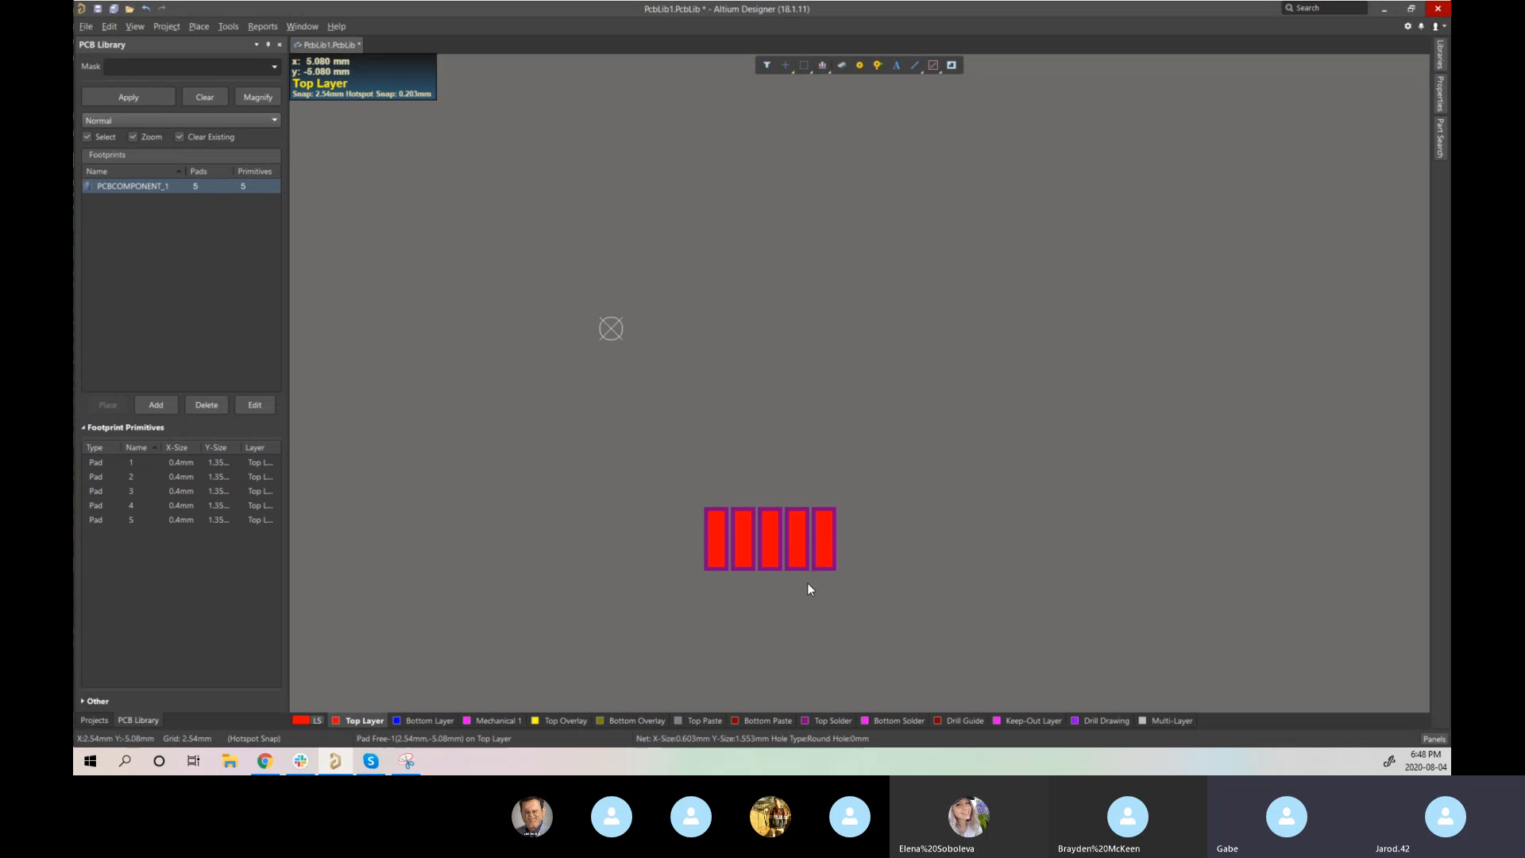
pyautogui.moveTo(911, 603); pyautogui.dragTo(619, 411)
pyautogui.moveTo(716, 543); pyautogui.dragTo(610, 312)
pyautogui.click(731, 460)
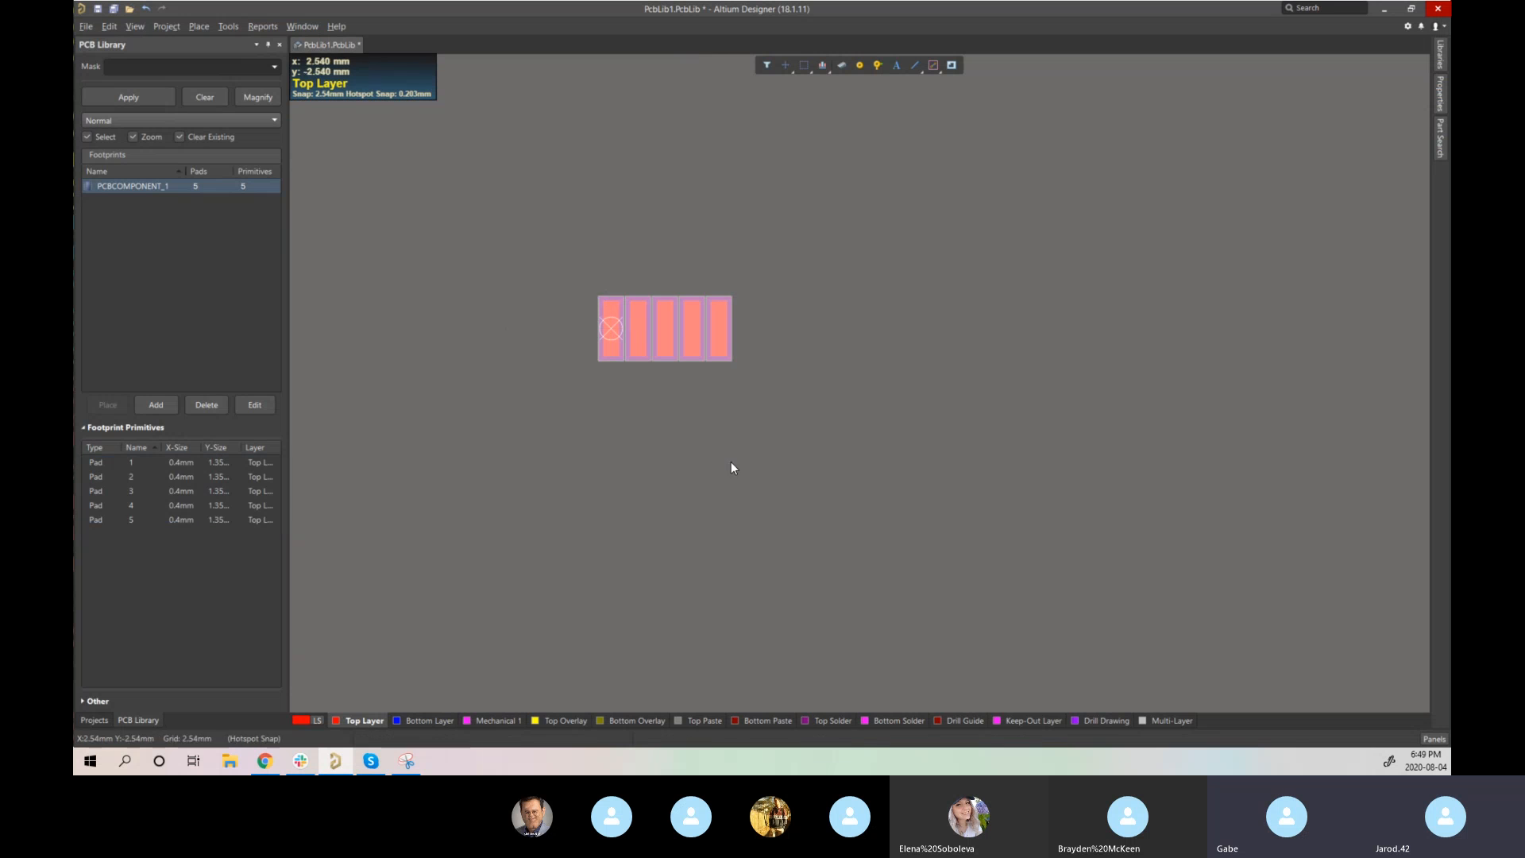
# - Examine the five numbered pads closely and compare them with the datasheet's reference PCB layout
pyautogui.keyDown('ctrl'); pyautogui.scroll(1, 612, 328); pyautogui.keyUp('ctrl')
pyautogui.keyDown('ctrl'); pyautogui.scroll(1, 612, 328); pyautogui.keyUp('ctrl')
pyautogui.keyDown('ctrl'); pyautogui.scroll(1, 611, 327); pyautogui.keyUp('ctrl')
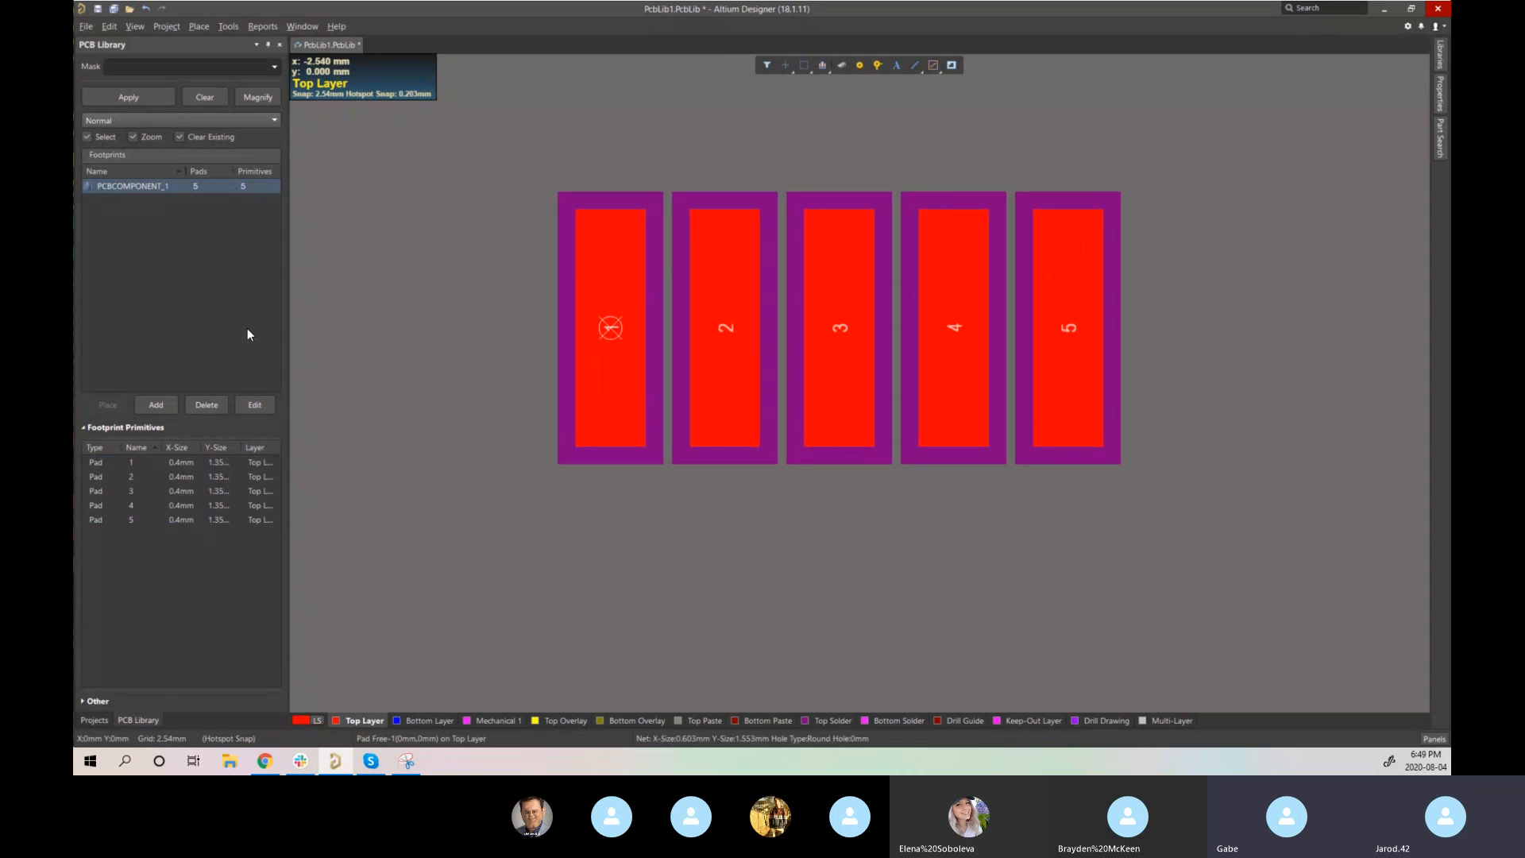
pyautogui.moveTo(75, 476); pyautogui.dragTo(662, 3)
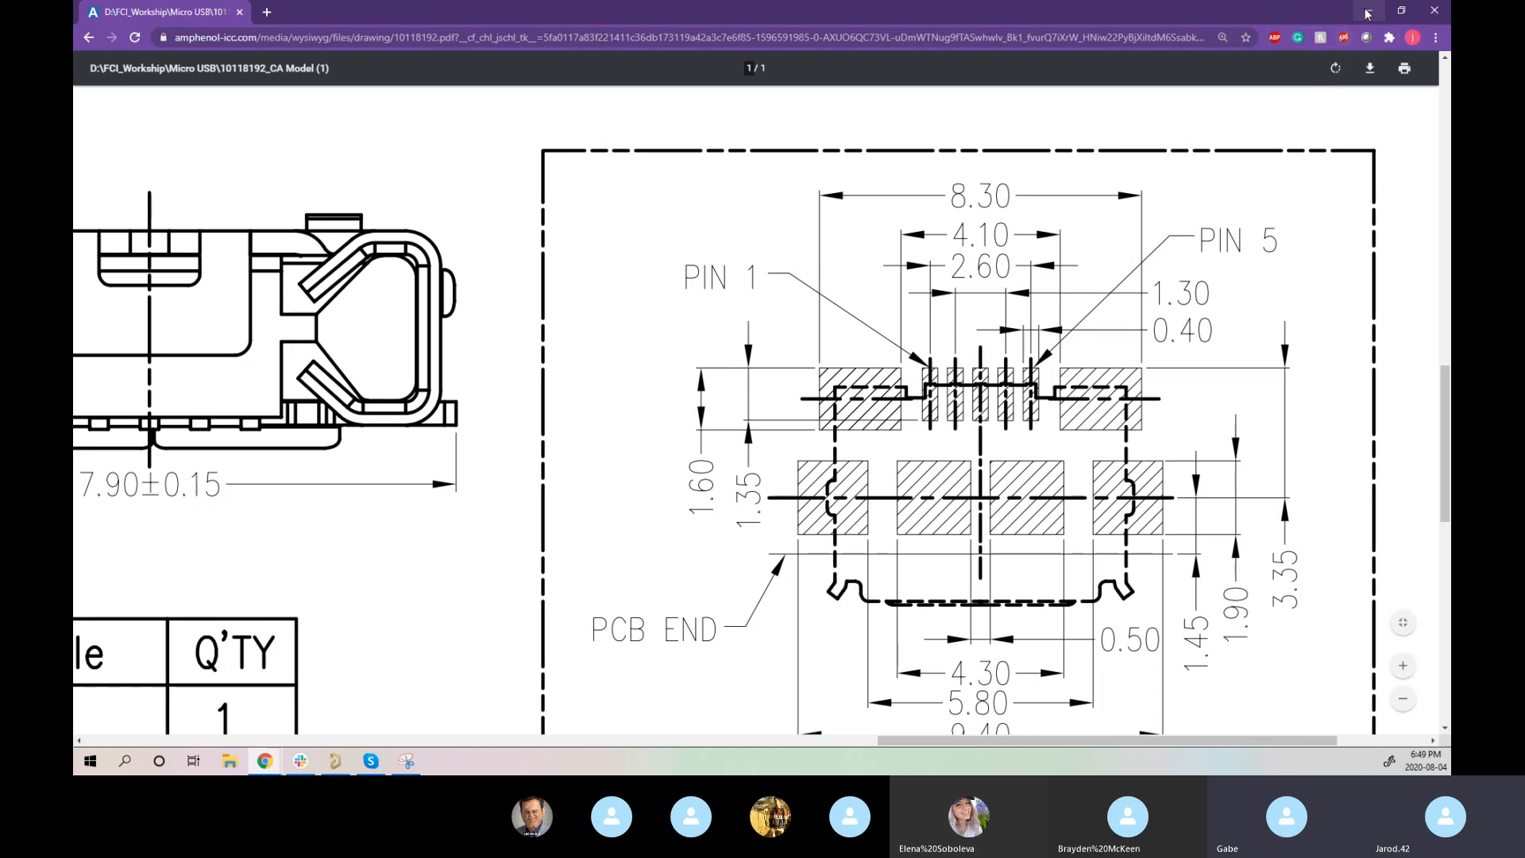
pyautogui.hotkey('alt', 'Tab')
# - Inspect the five-pad row in 3D, including straight from above, and return to the 2D layout view
pyautogui.press('3')
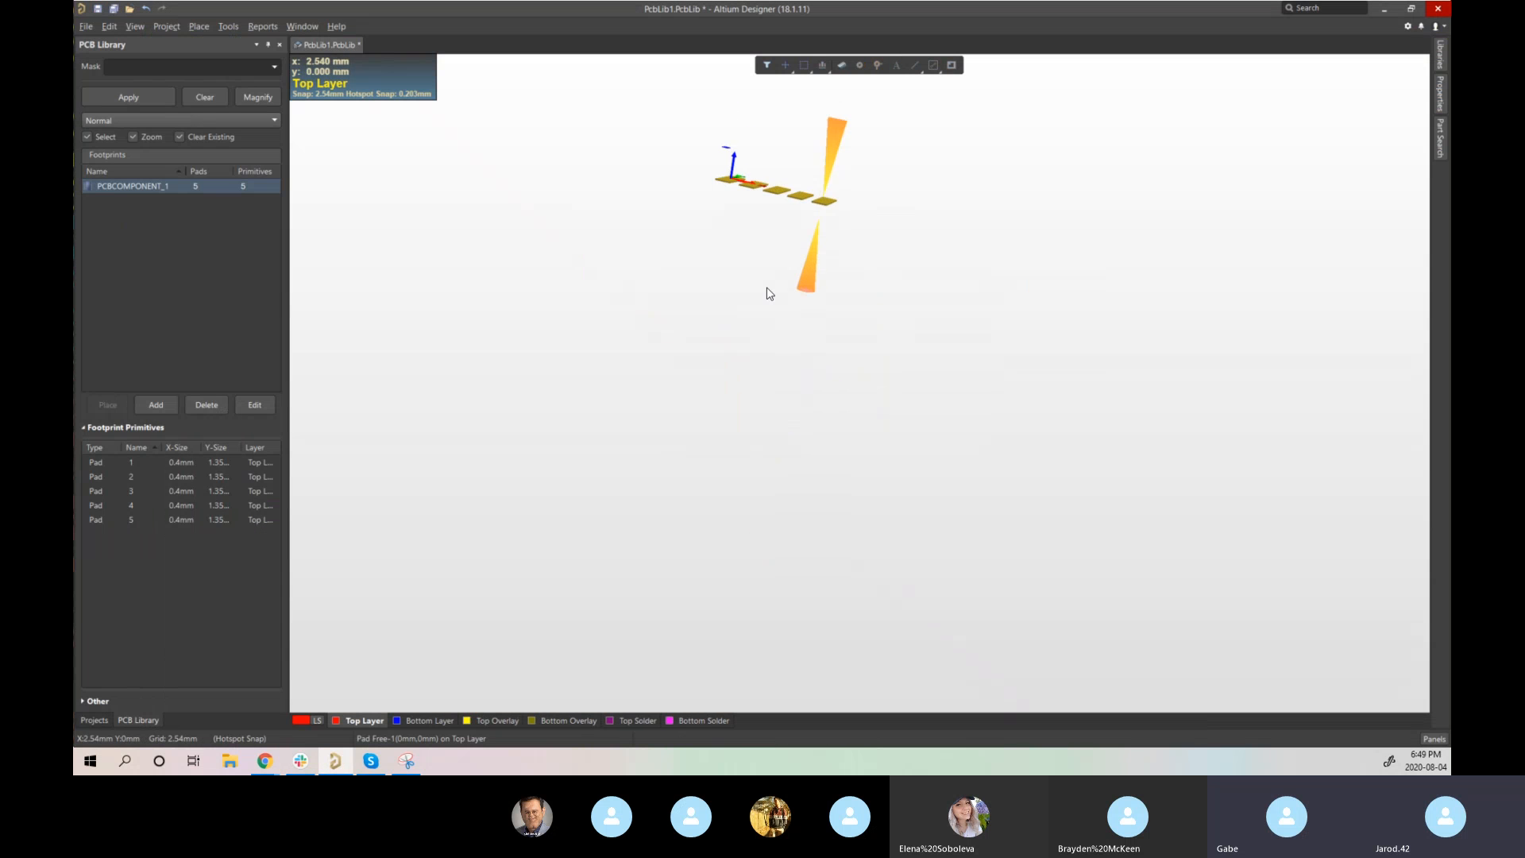
pyautogui.press('0')
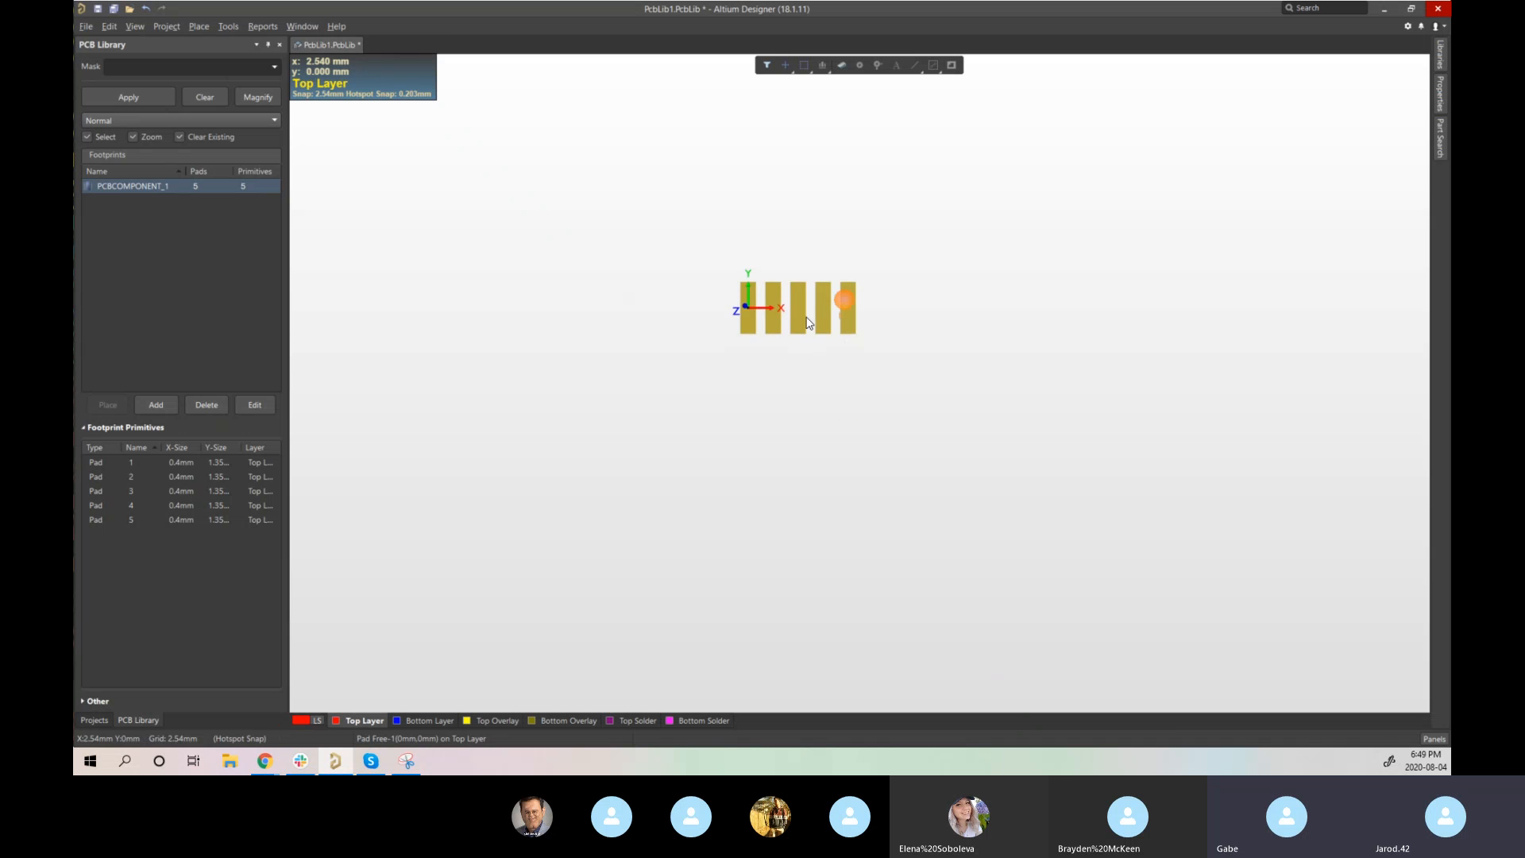
pyautogui.keyDown('ctrl'); pyautogui.scroll(4, 844, 389); pyautogui.keyUp('ctrl')
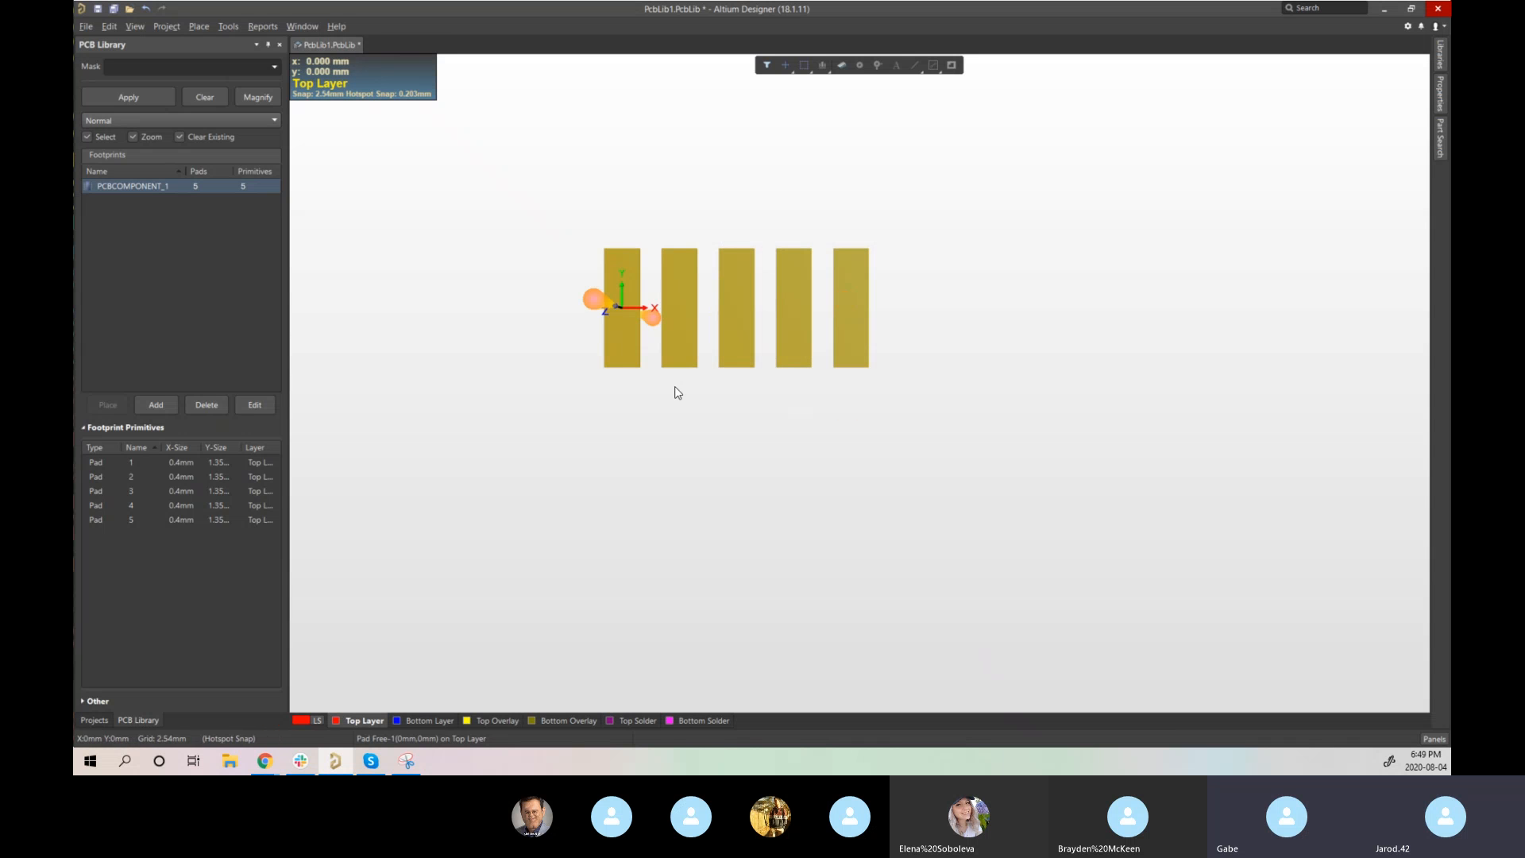
pyautogui.middleClick(715, 416)
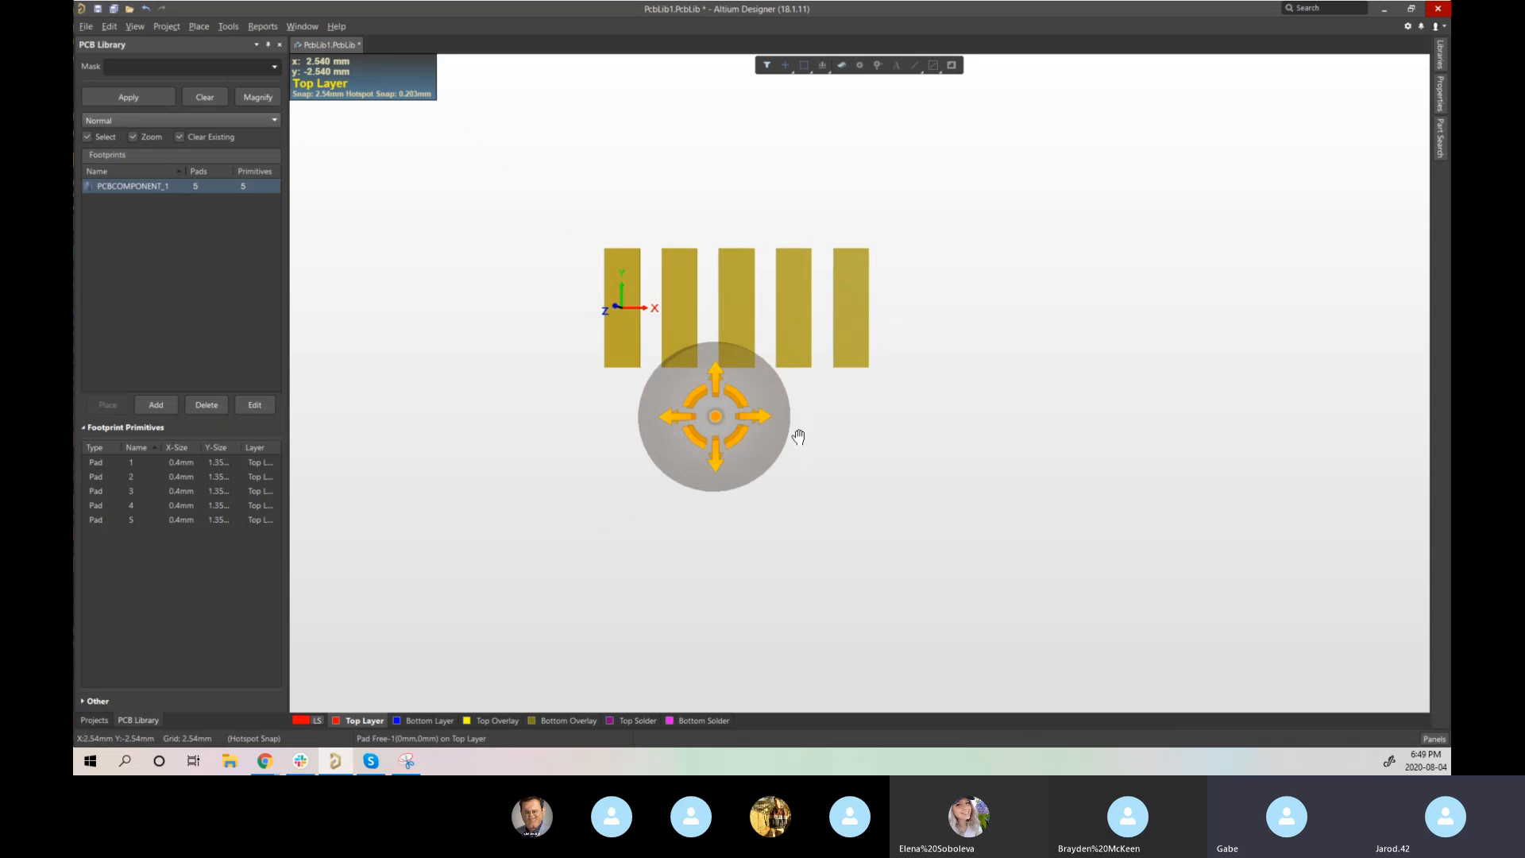
pyautogui.press('3')
pyautogui.press('2')
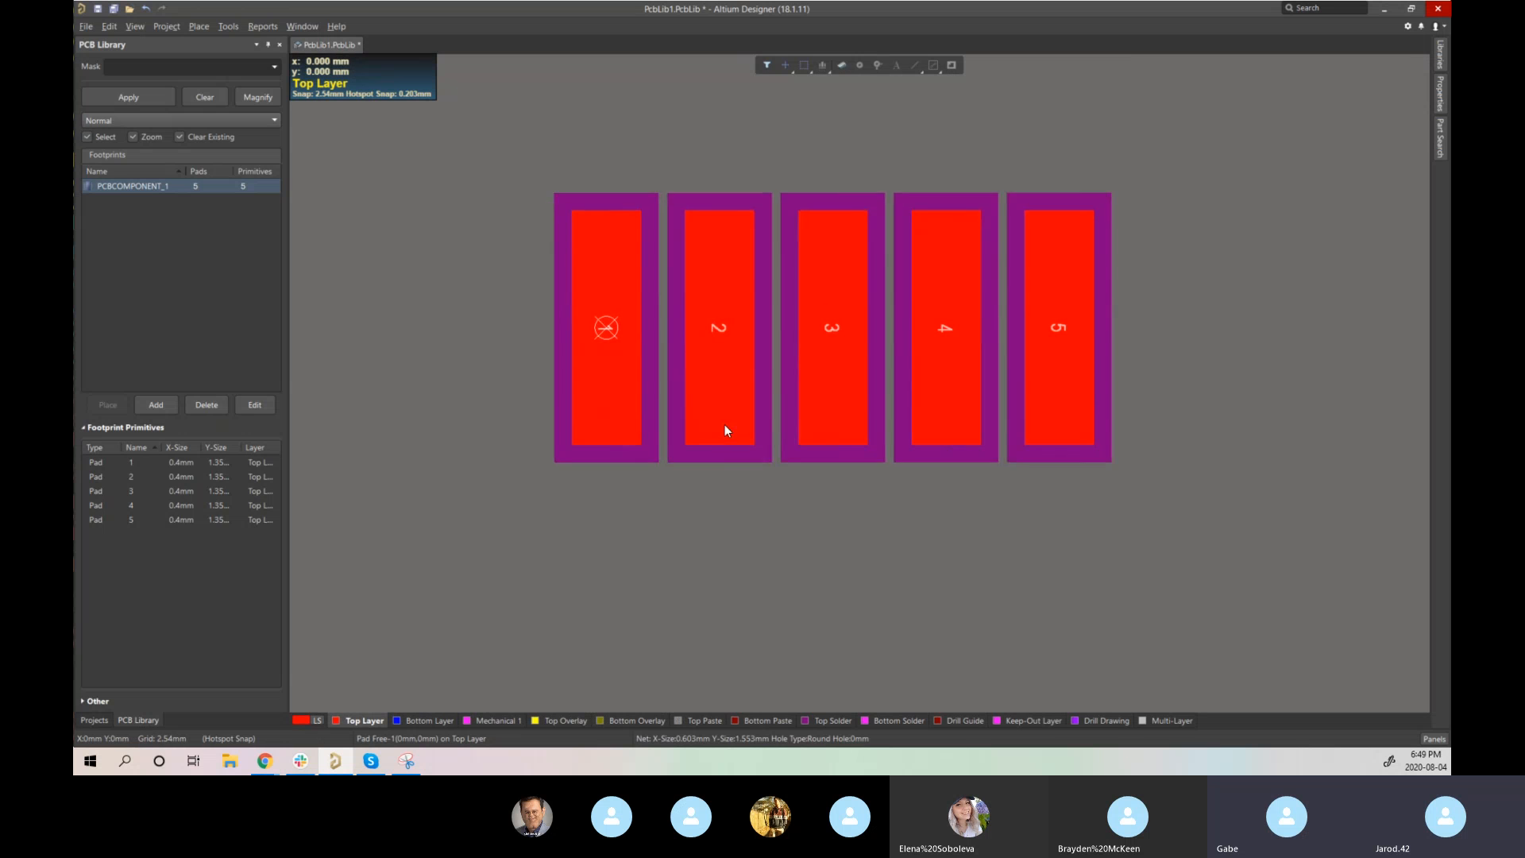
pyautogui.keyDown('ctrl'); pyautogui.scroll(-2, 576, 336); pyautogui.keyUp('ctrl')
pyautogui.moveTo(576, 336); pyautogui.dragTo(819, 361, button='right')
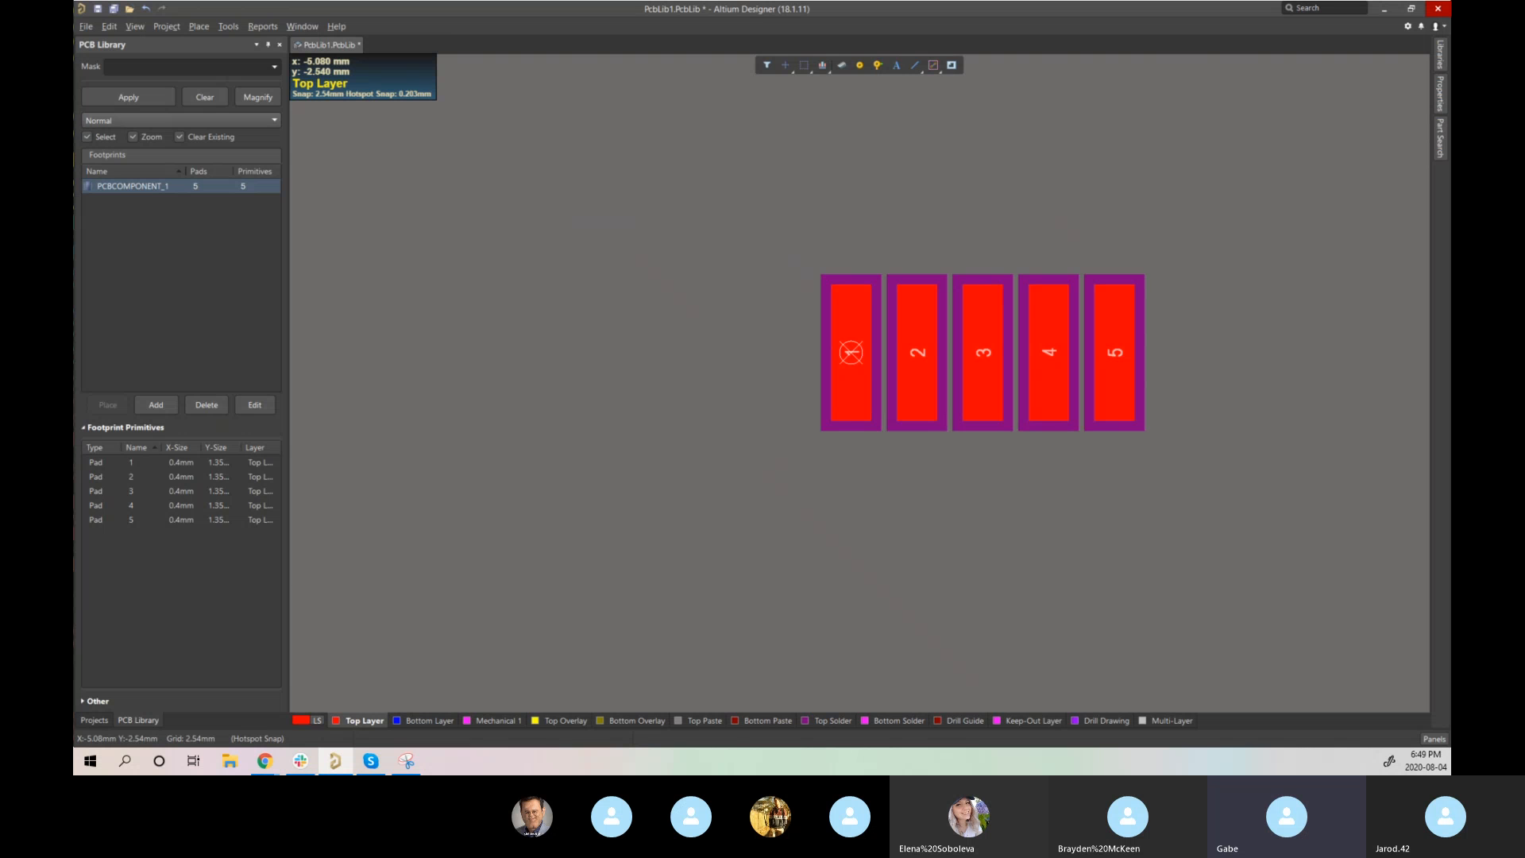
pyautogui.keyDown('ctrl'); pyautogui.scroll(1, 846, 349); pyautogui.keyUp('ctrl')
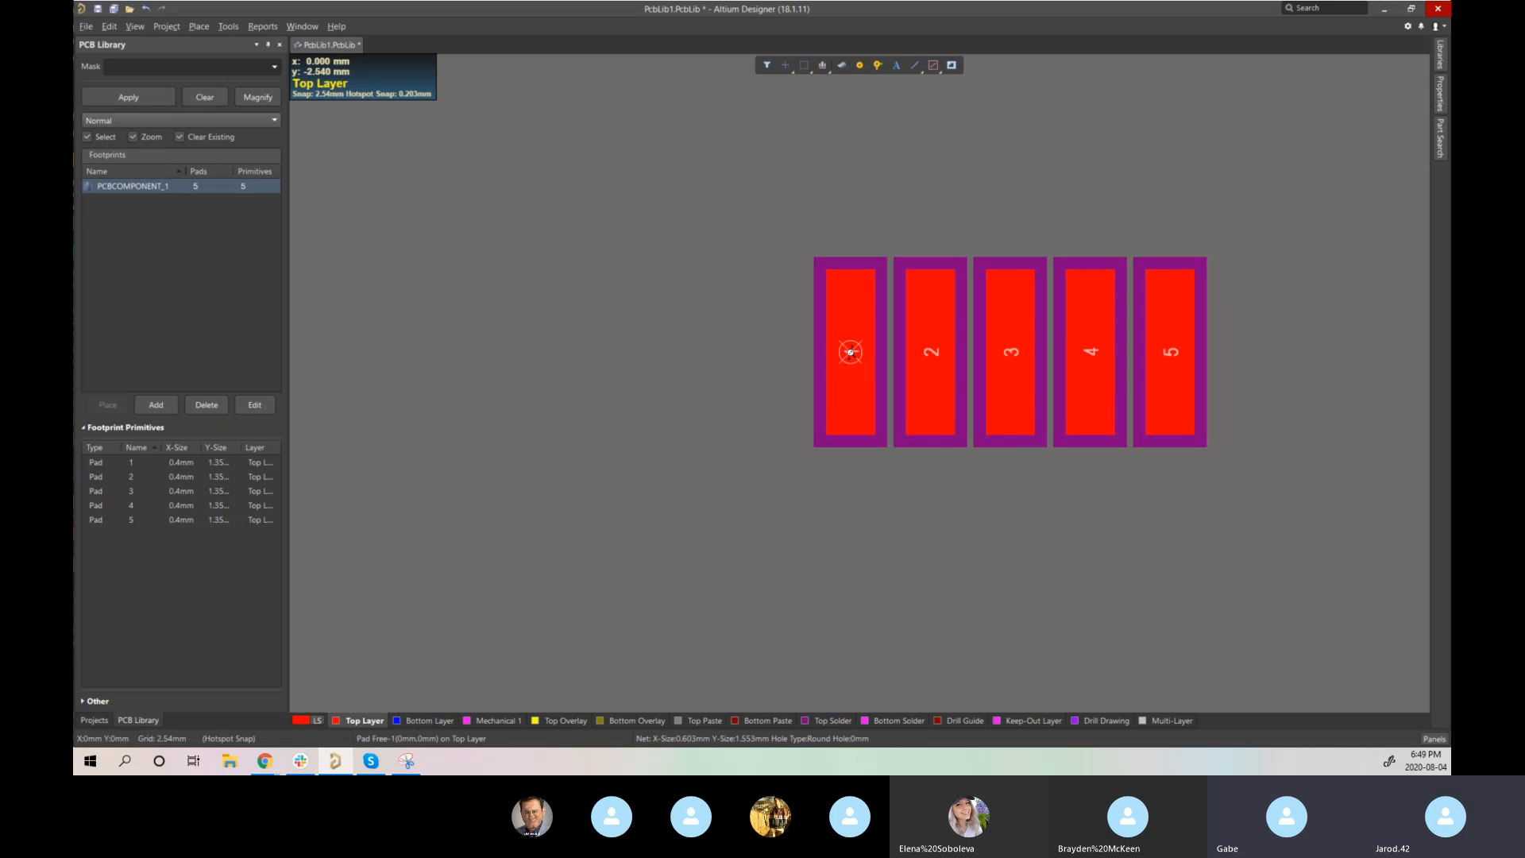
# - Measure the centre-to-centre distance between pads 1 and 2
pyautogui.moveTo(893, 366); pyautogui.dragTo(675, 369, button='right')
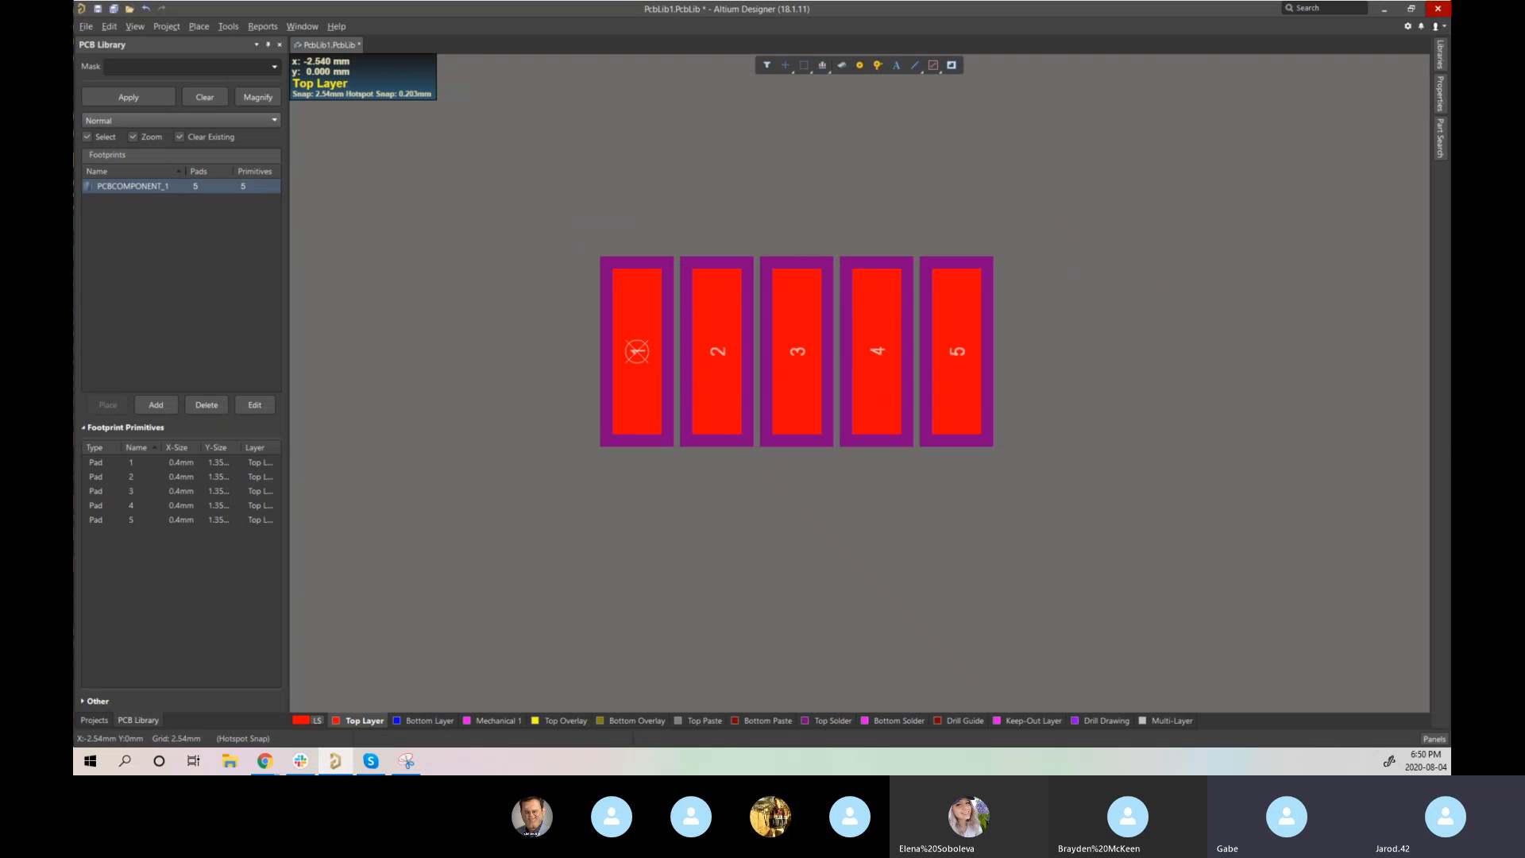
pyautogui.hotkey('alt', 'Tab')
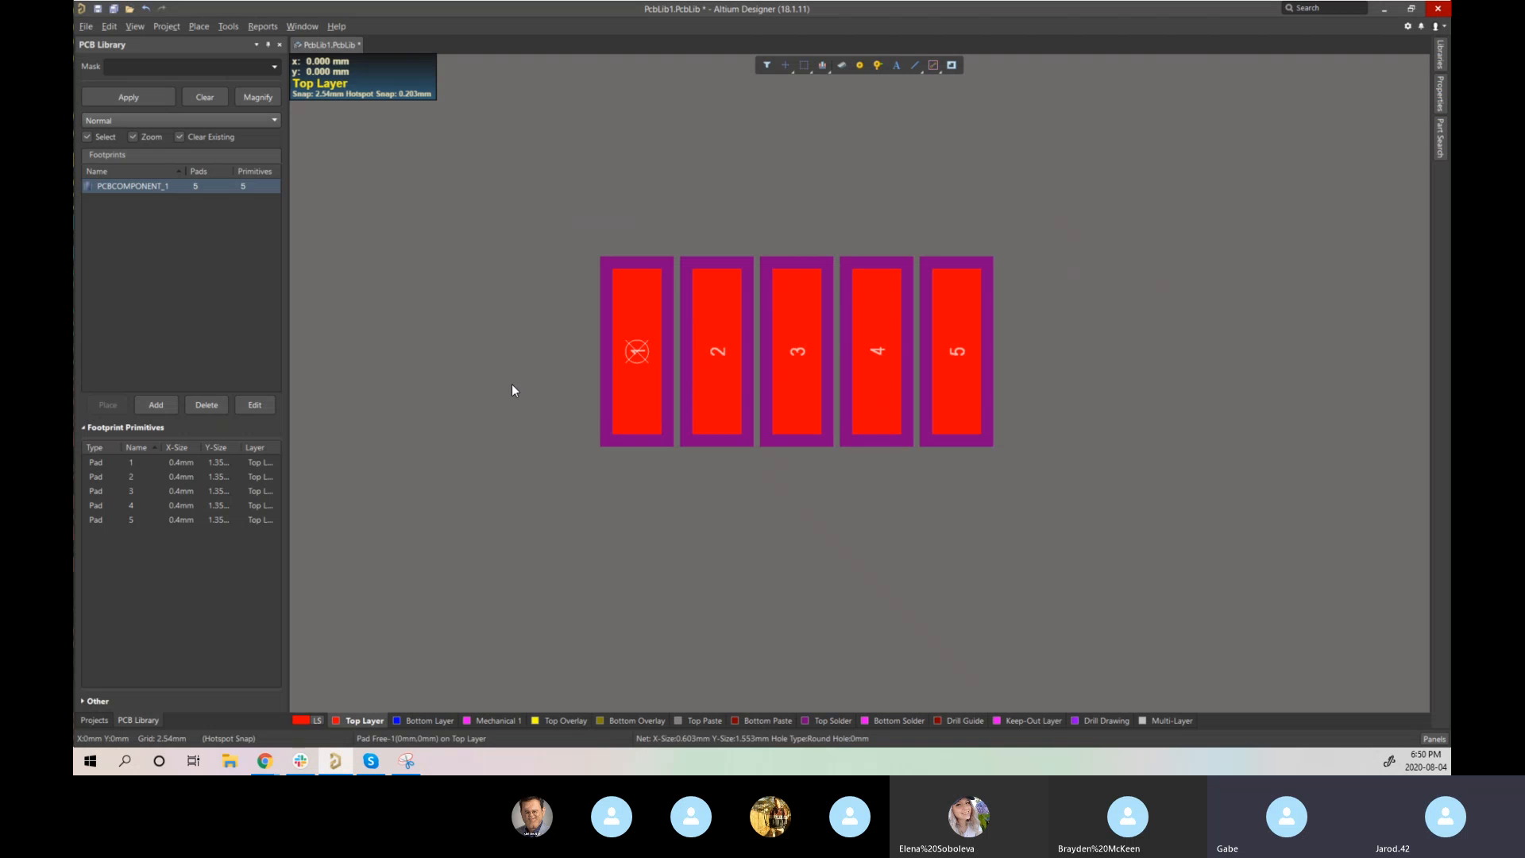
pyautogui.click(237, 26)
pyautogui.press('Right')
pyautogui.press('Right')
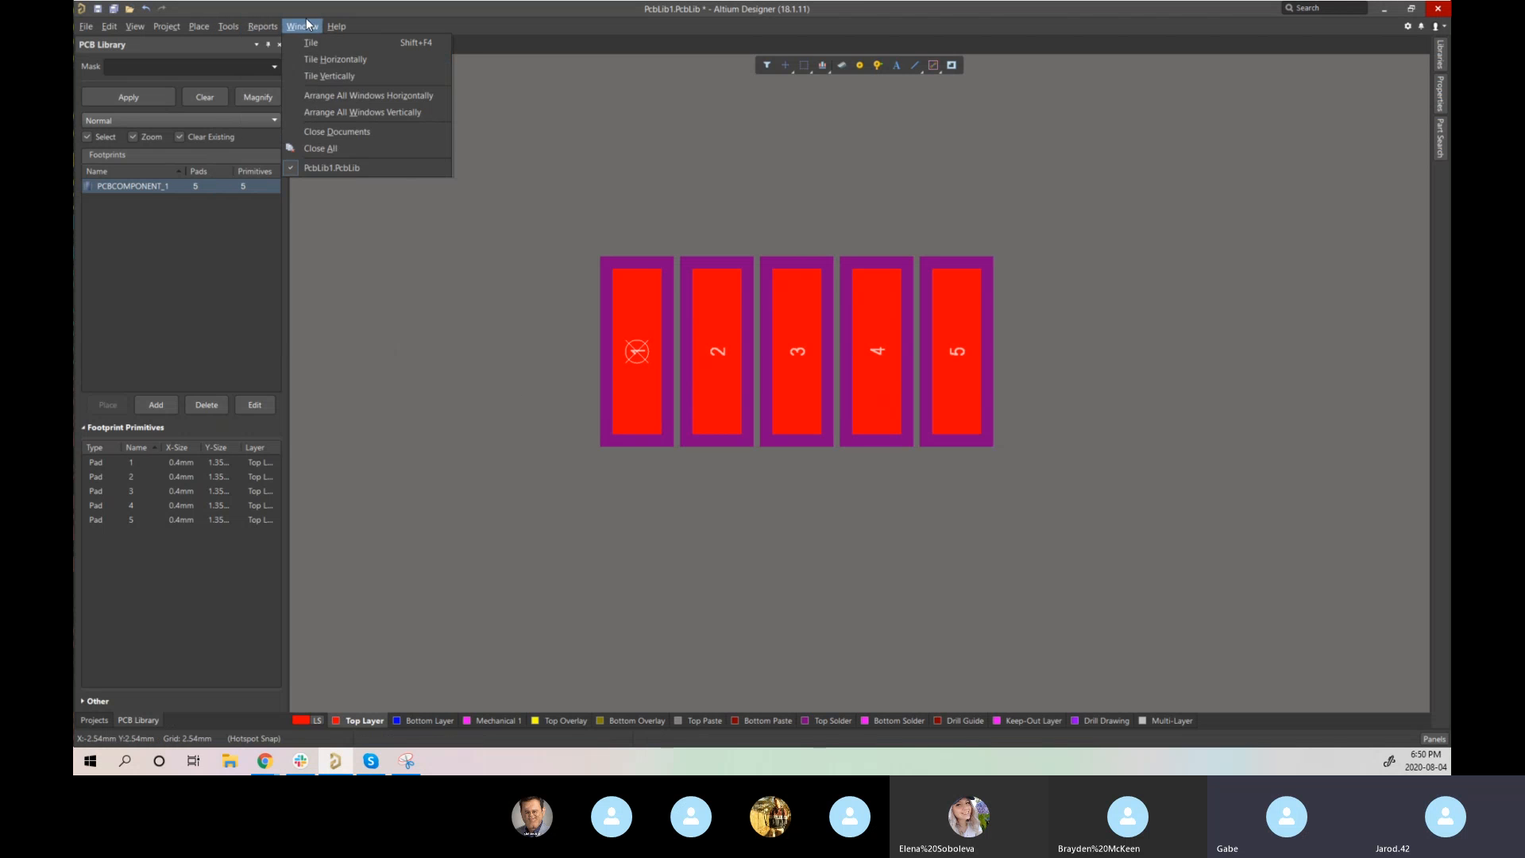
pyautogui.moveTo(227, 30)
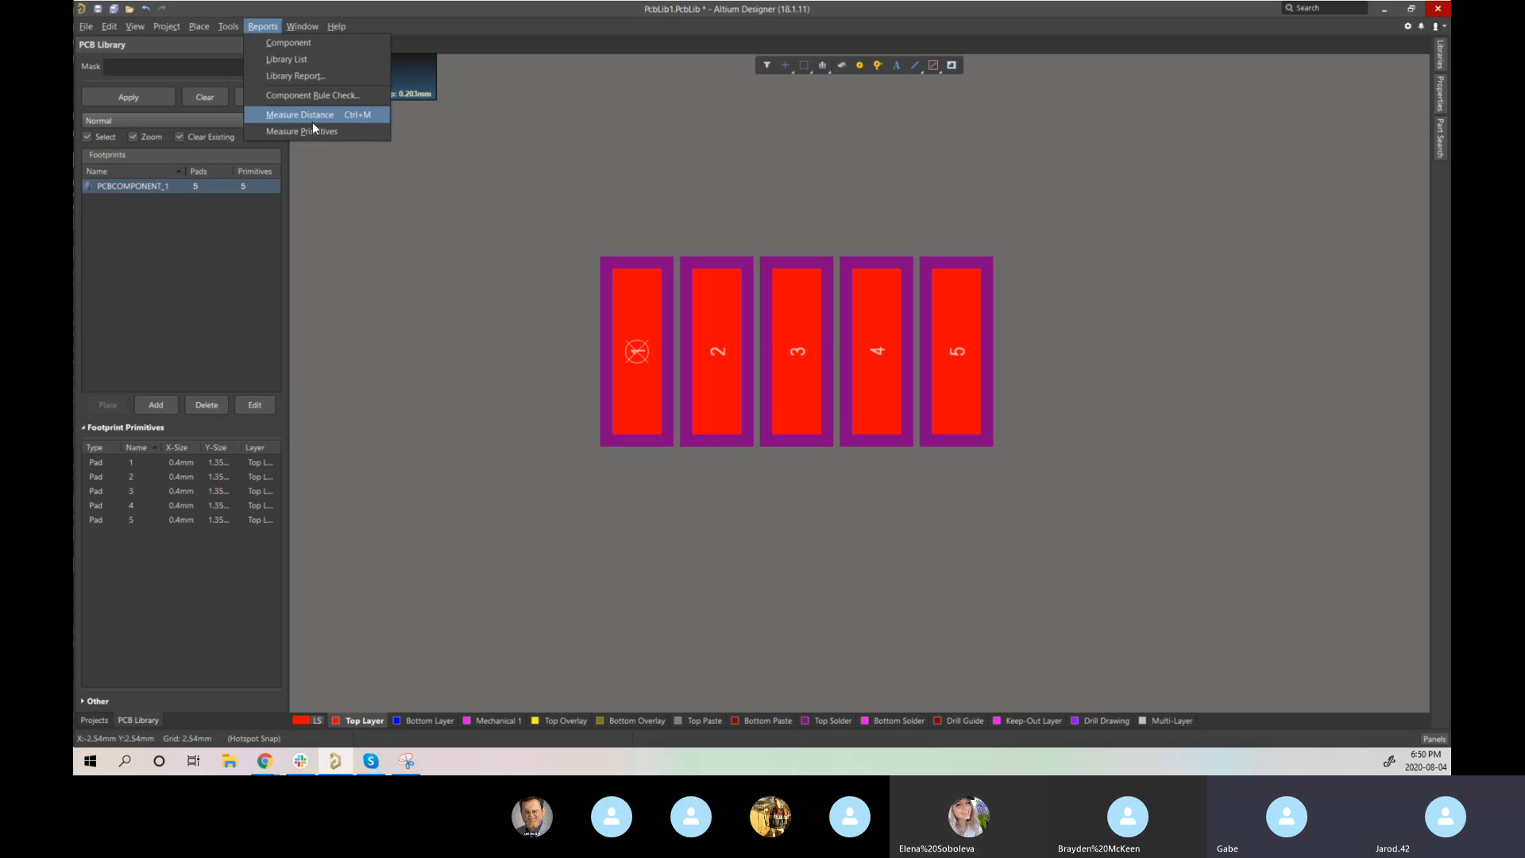
pyautogui.click(361, 115)
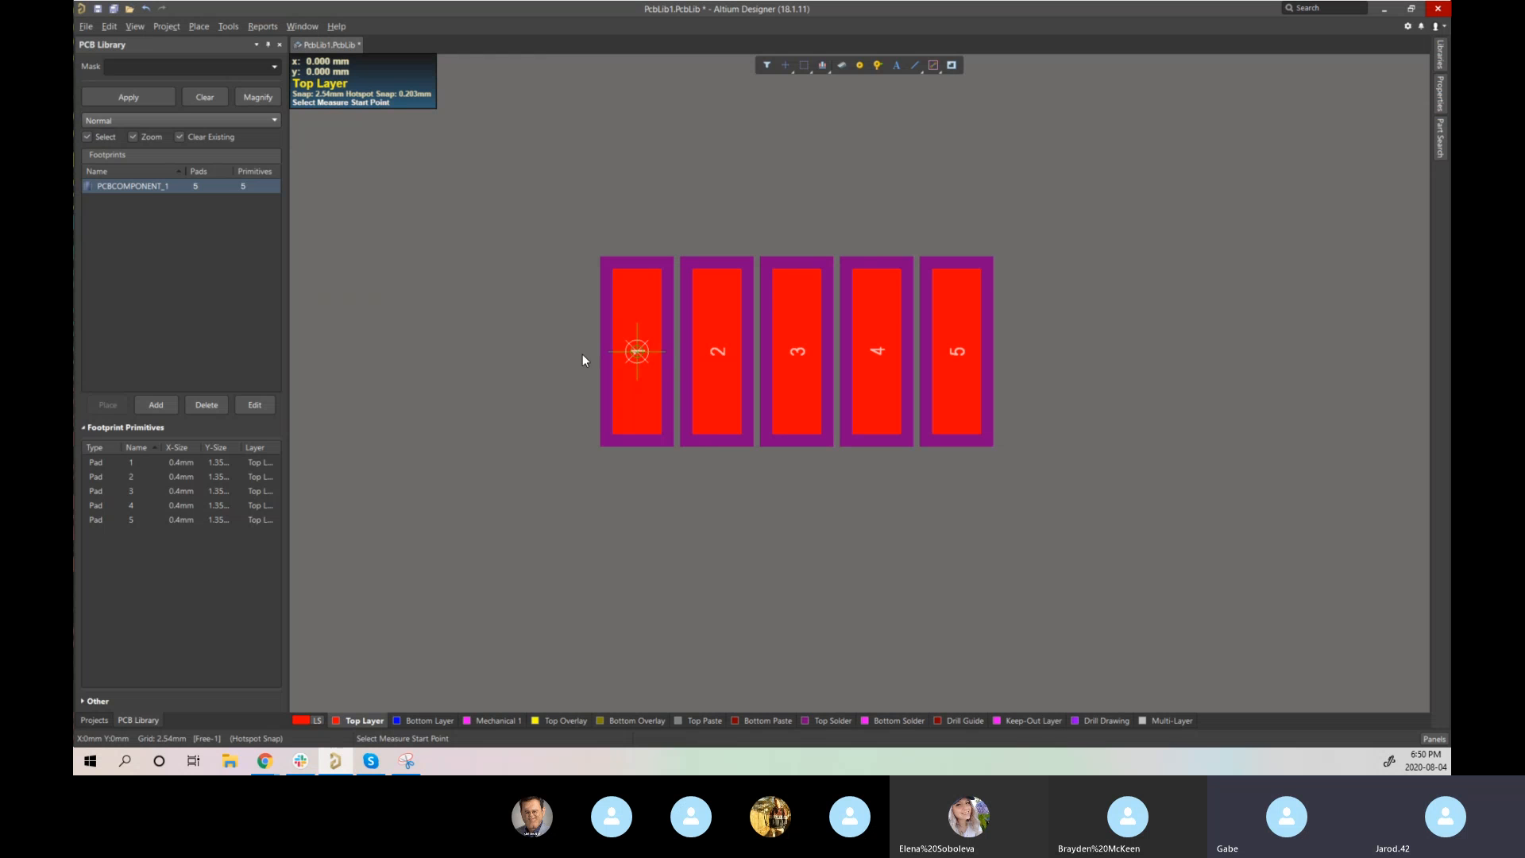
pyautogui.click(637, 351)
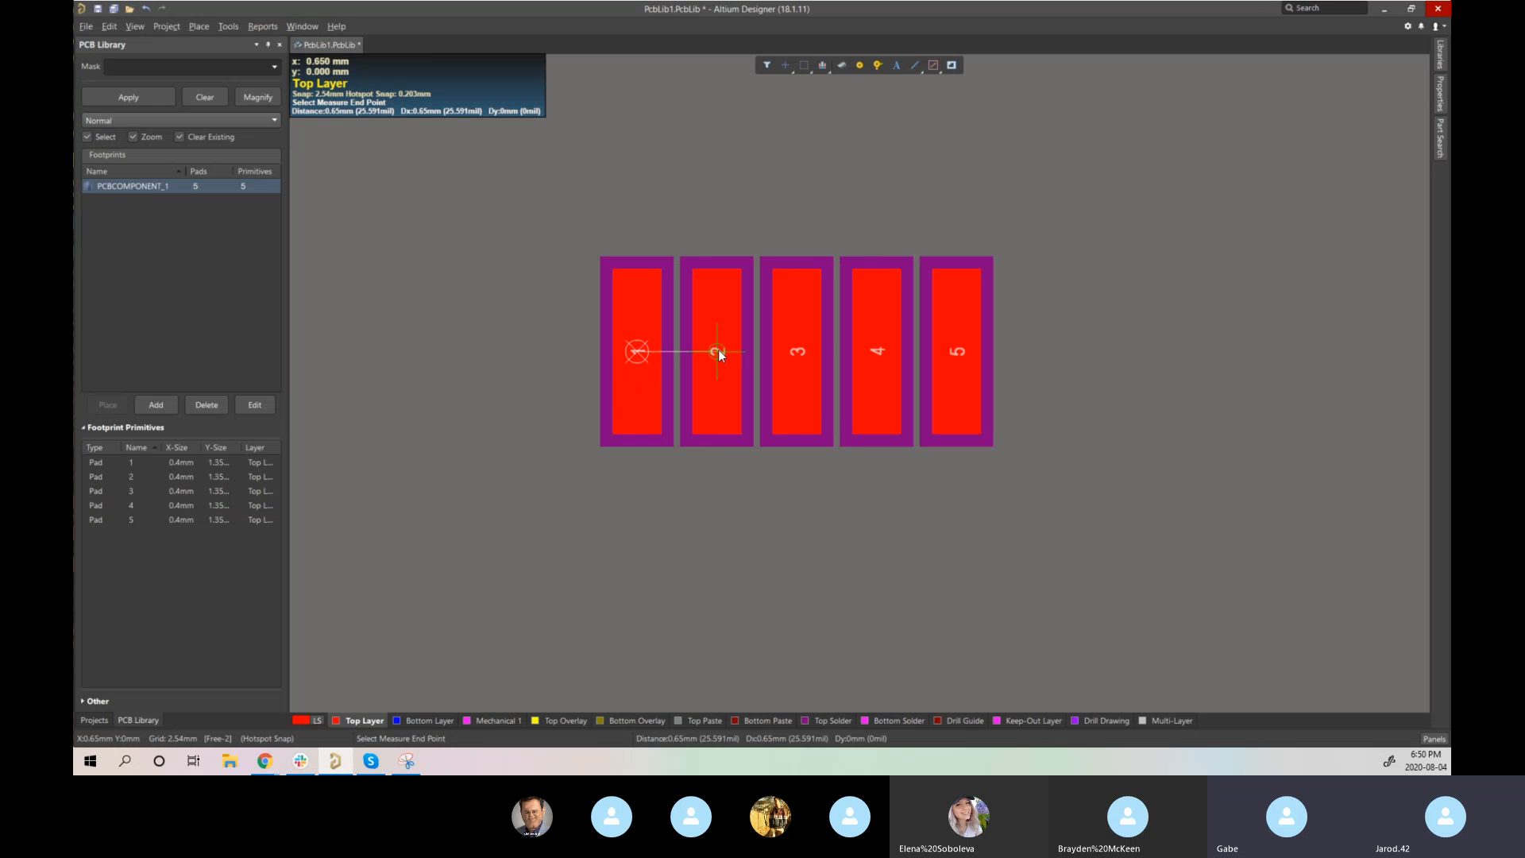
pyautogui.click(719, 351)
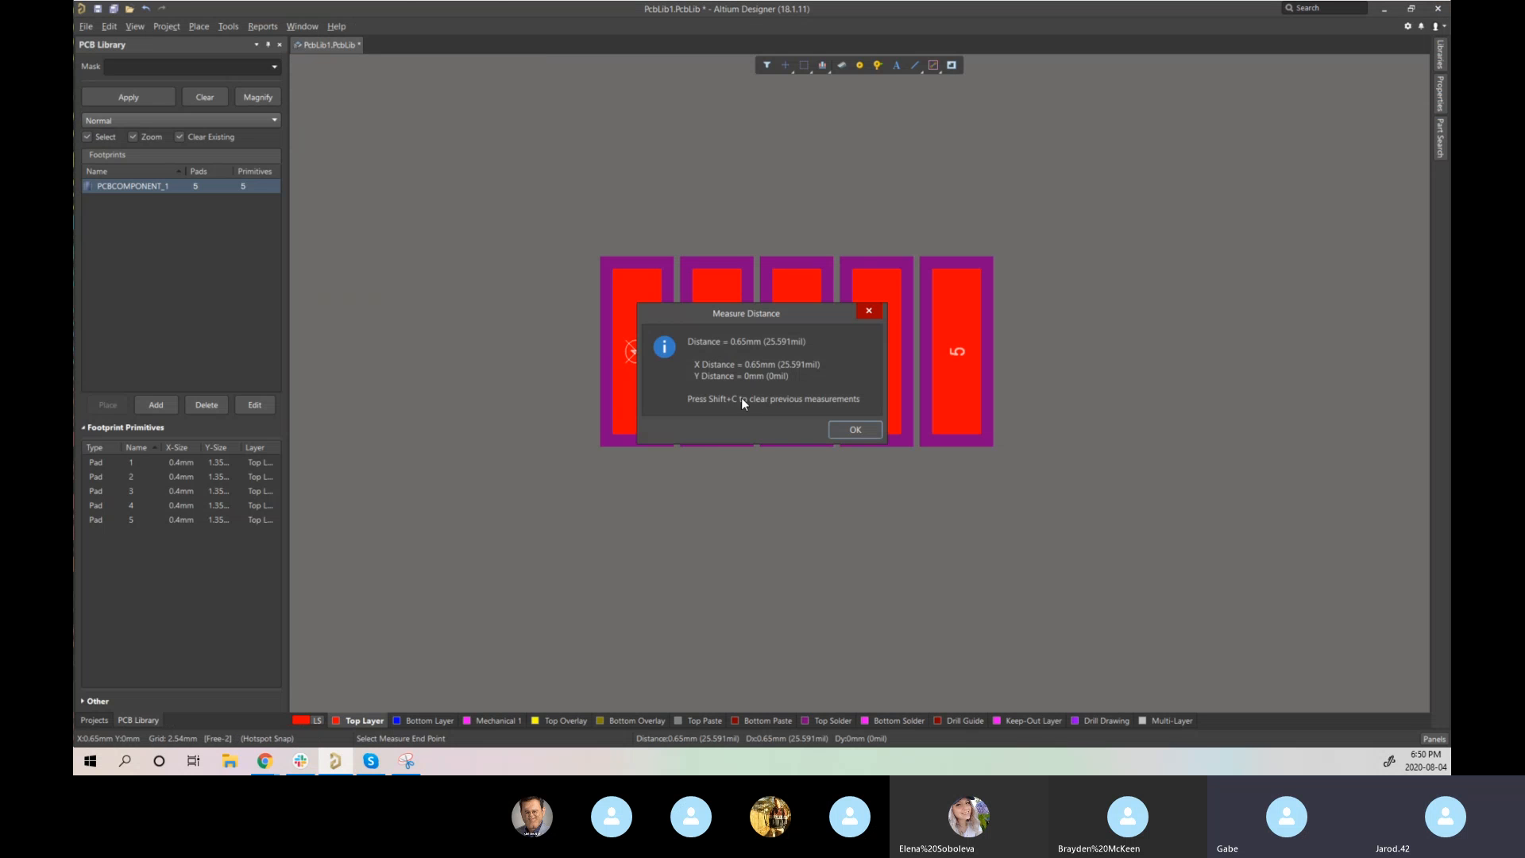
pyautogui.click(860, 436)
# - Measure the centre-to-centre distance between pads 2 and 4
pyautogui.click(636, 353)
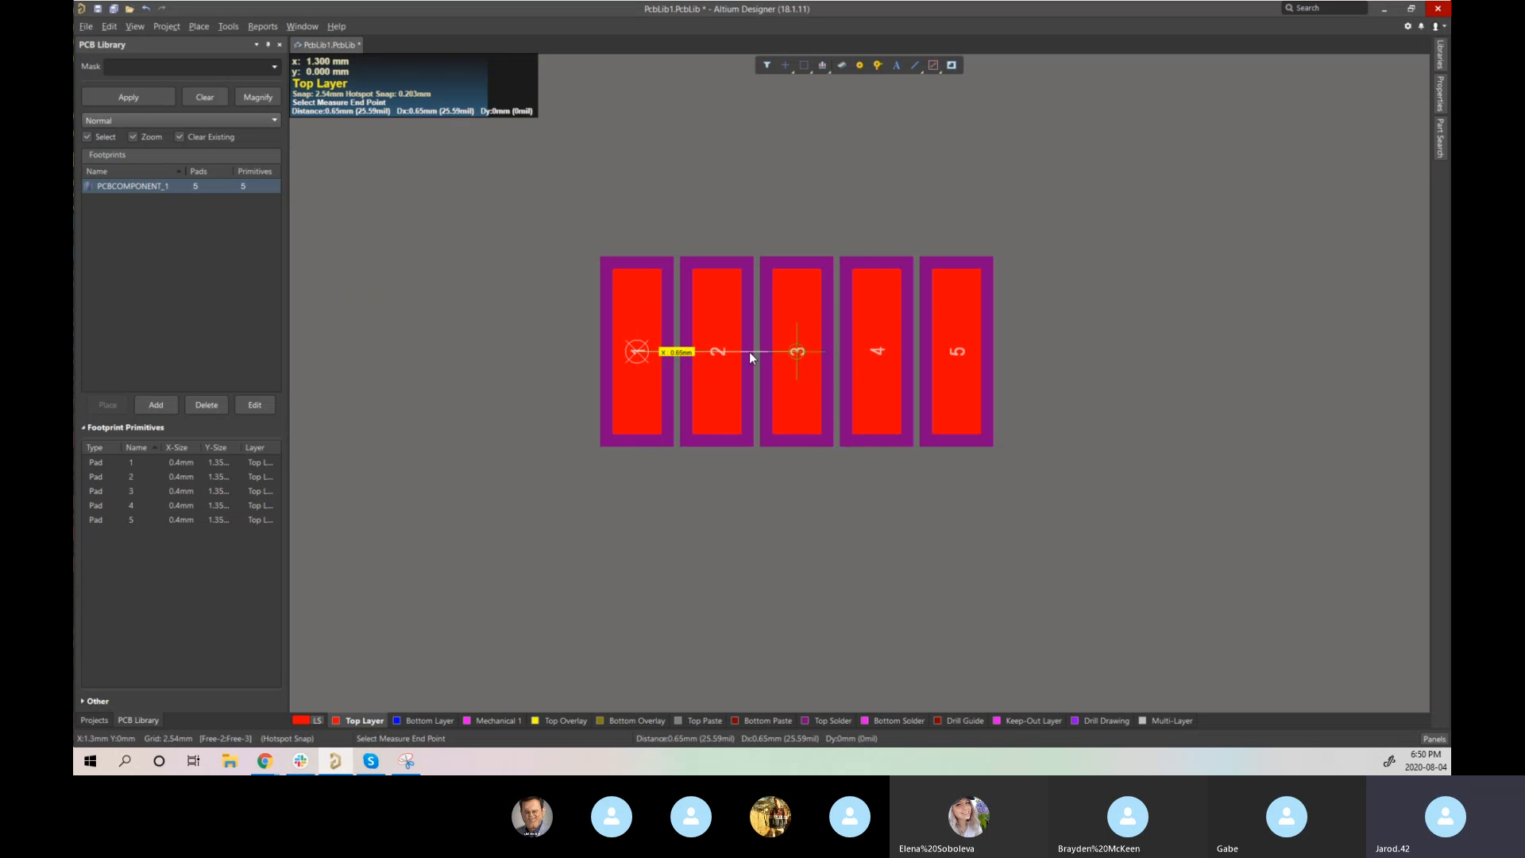
pyautogui.click(797, 351)
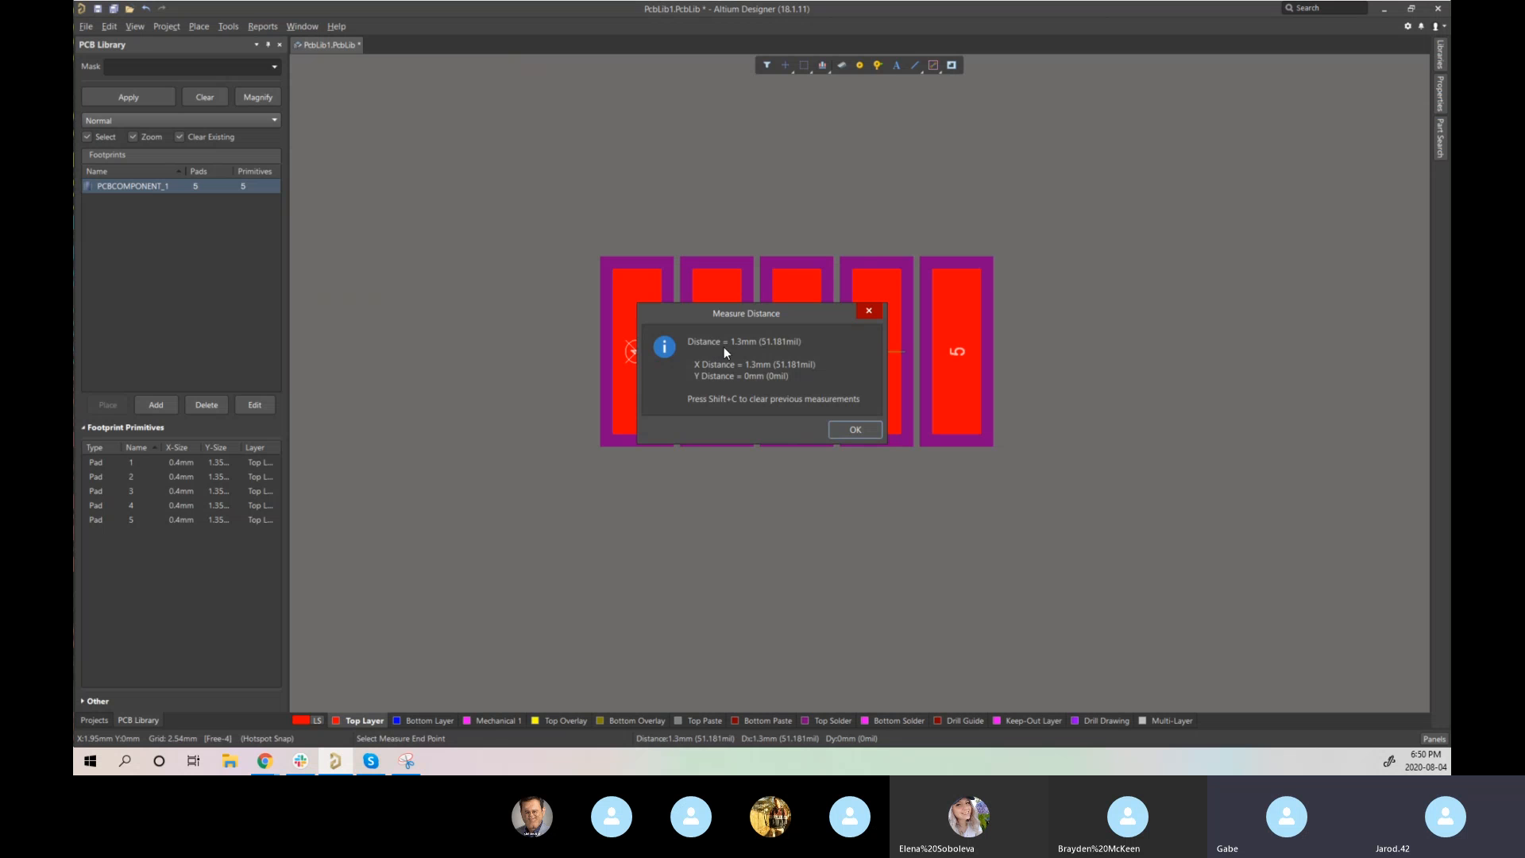
pyautogui.press('Return')
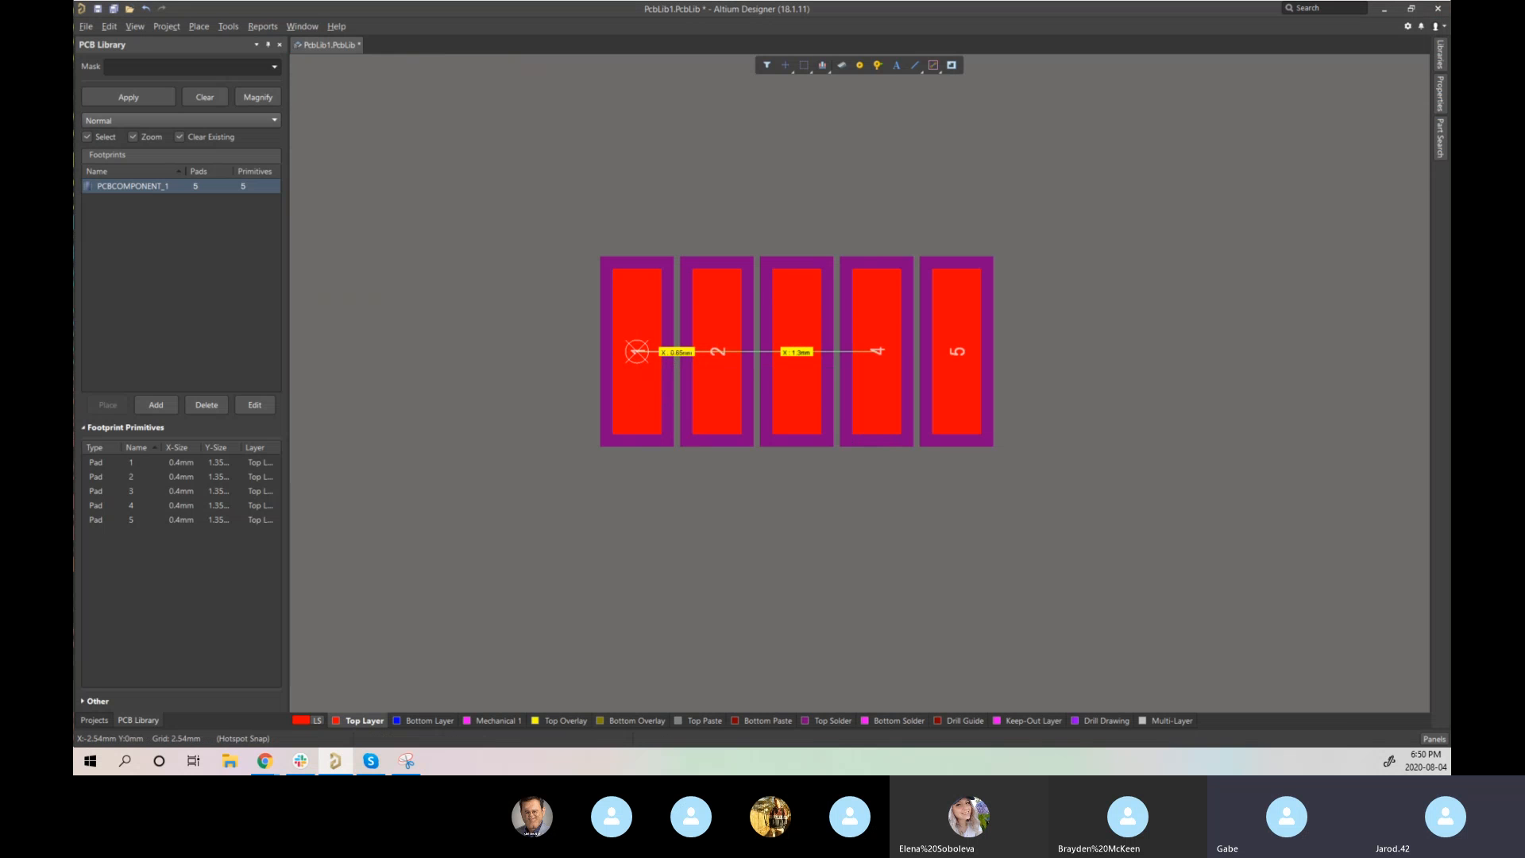
# - Compare the pad spacing with the datasheet's reference PCB layout in the browser and return to the footprint in Altium Designer
pyautogui.hotkey('alt', 'Tab')
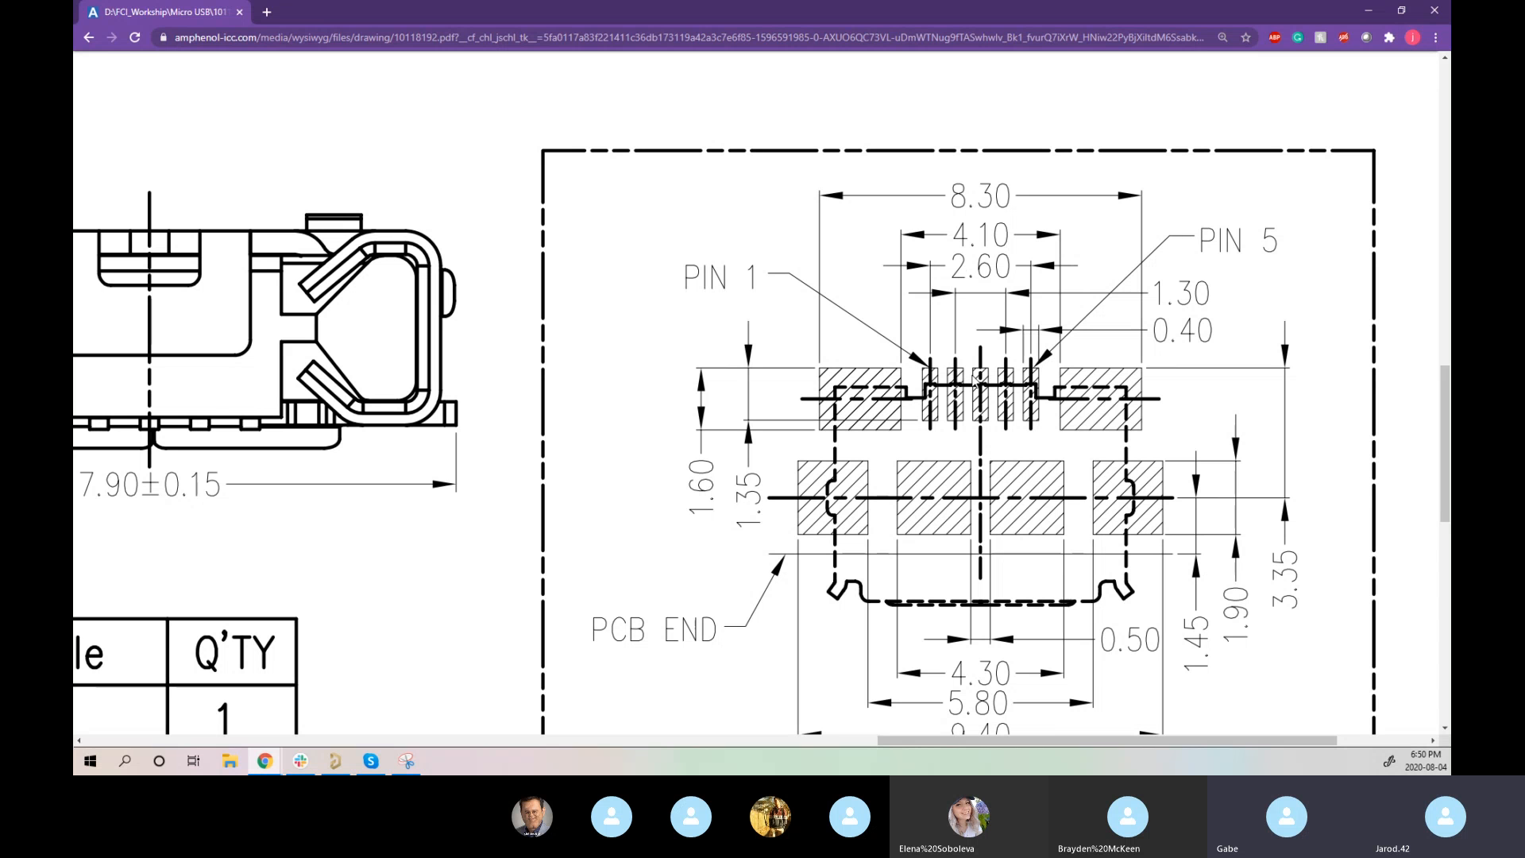
pyautogui.click(1368, 9)
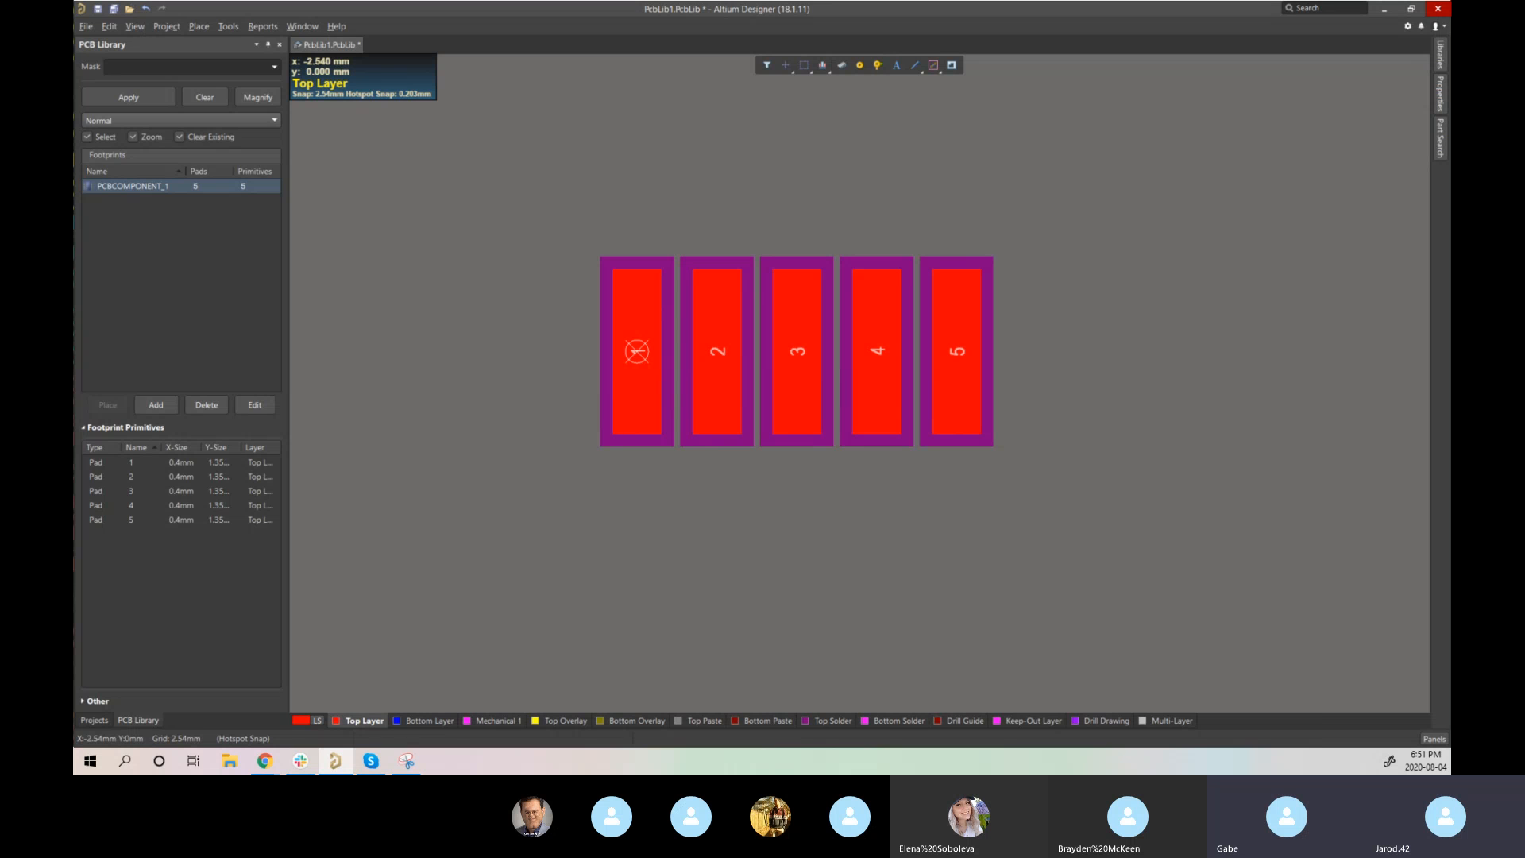
pyautogui.hotkey('alt', 'Tab')
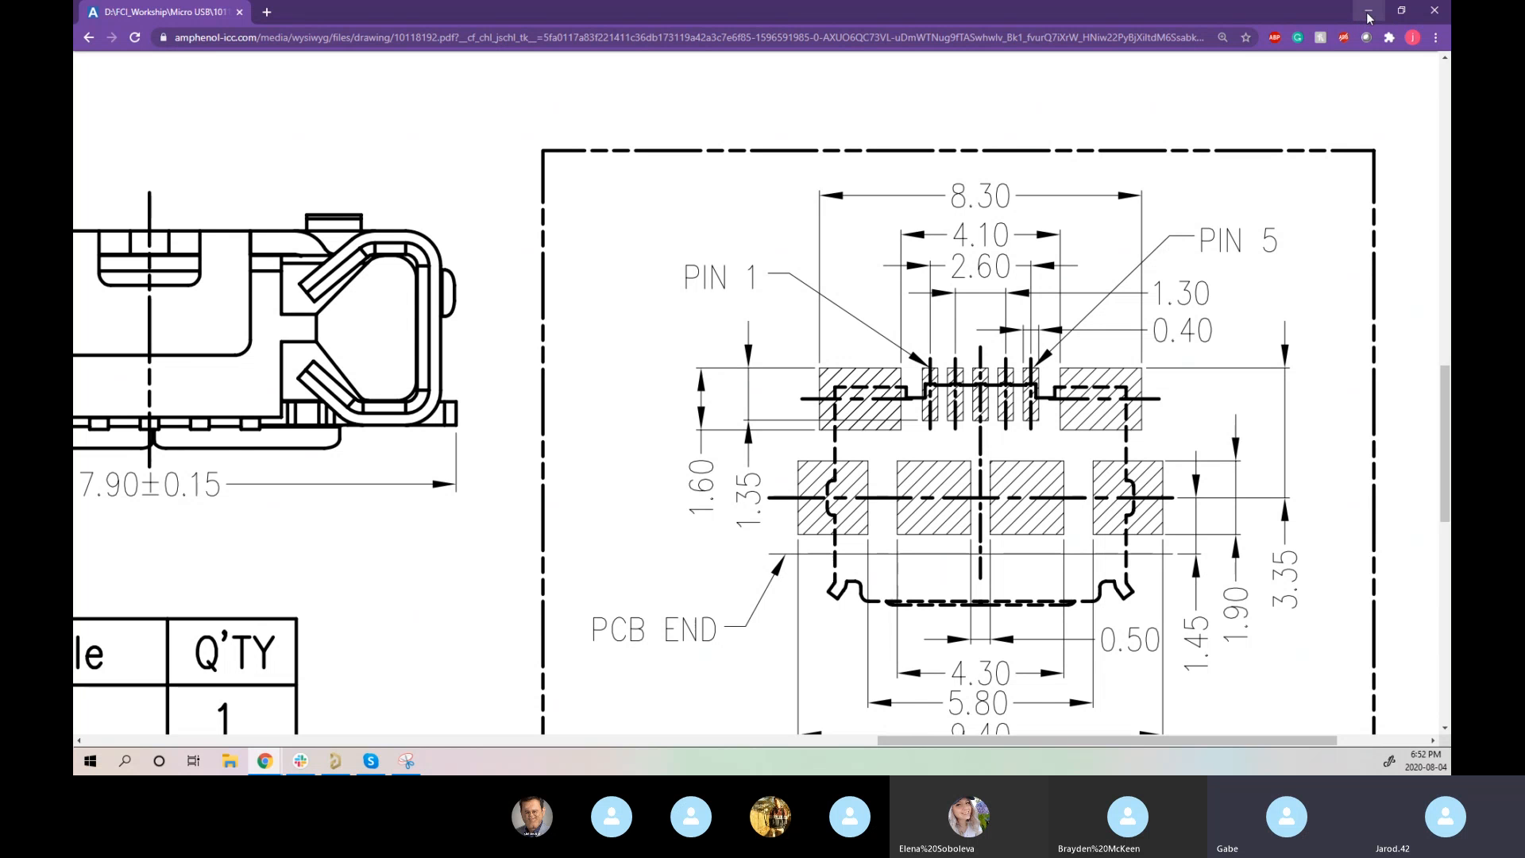
pyautogui.click(1368, 13)
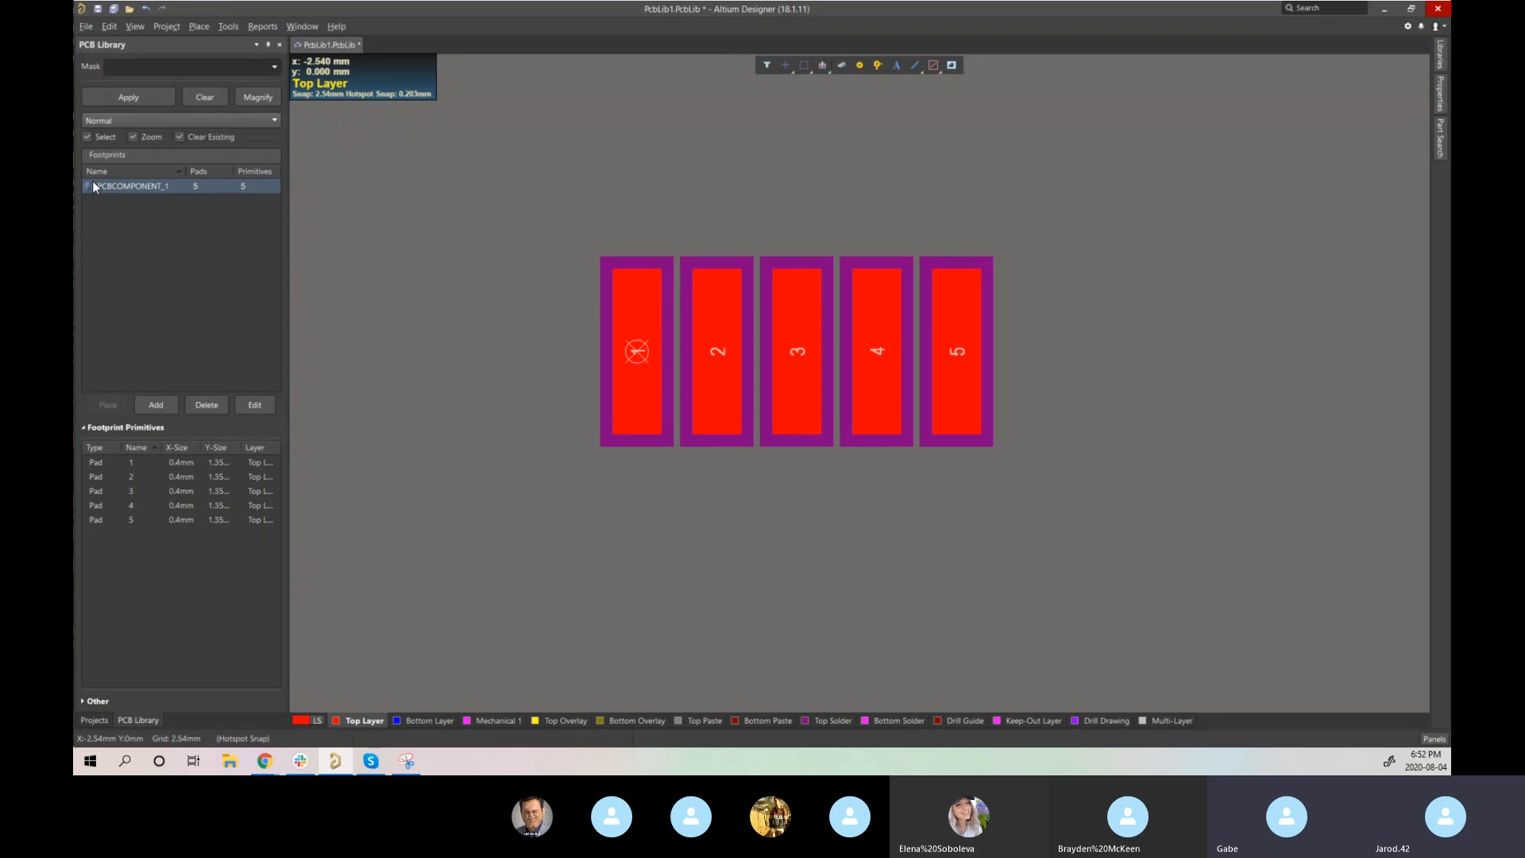
# - Add a new footprint to the library and start a pad on Multi-Layer with a 1.1 mm round hole
pyautogui.click(161, 405)
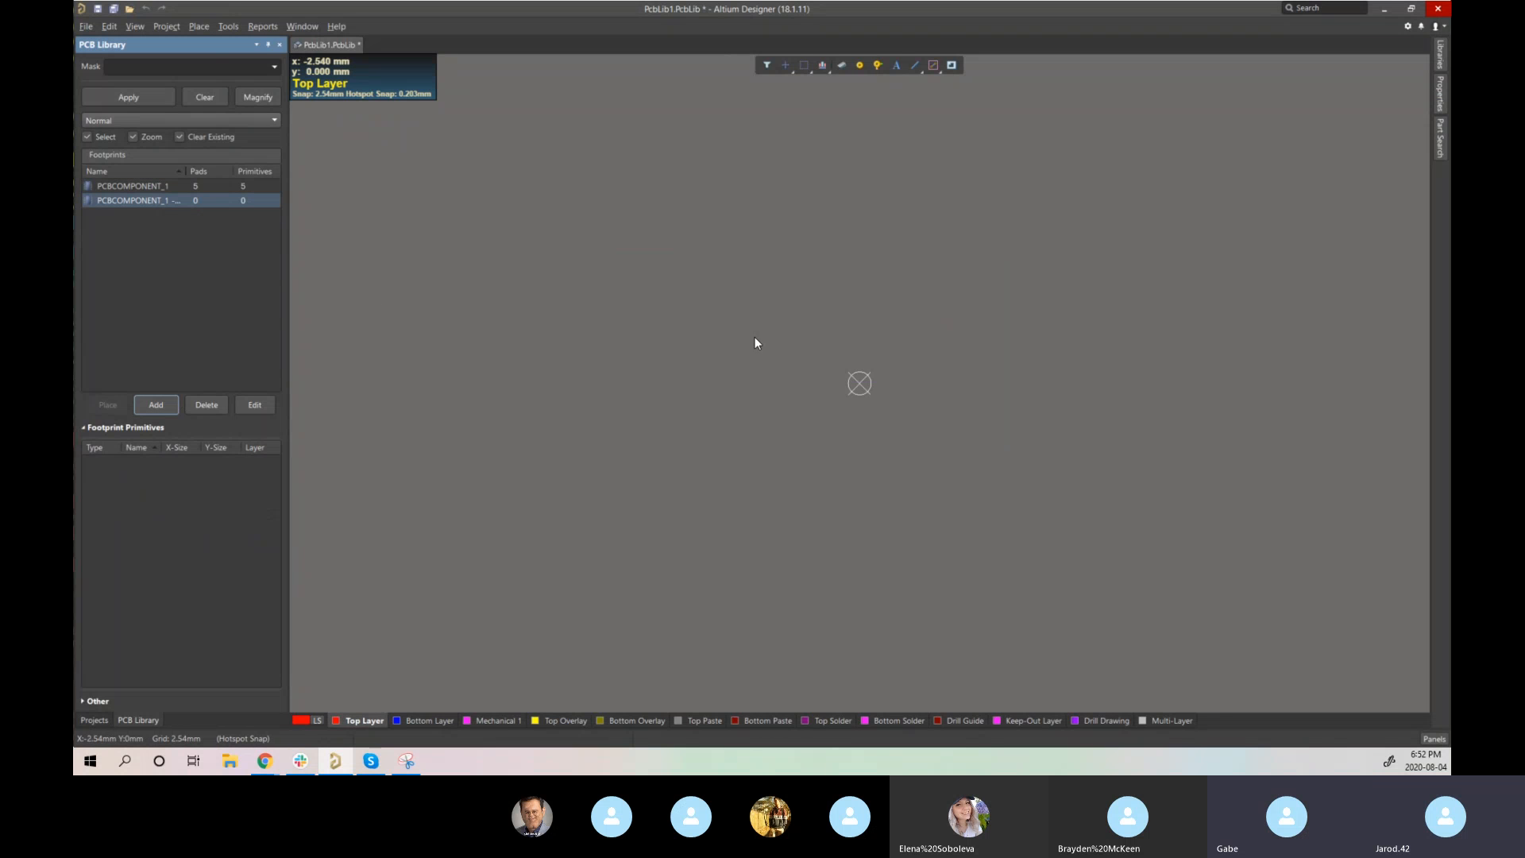
pyautogui.press('p')
pyautogui.press('p')
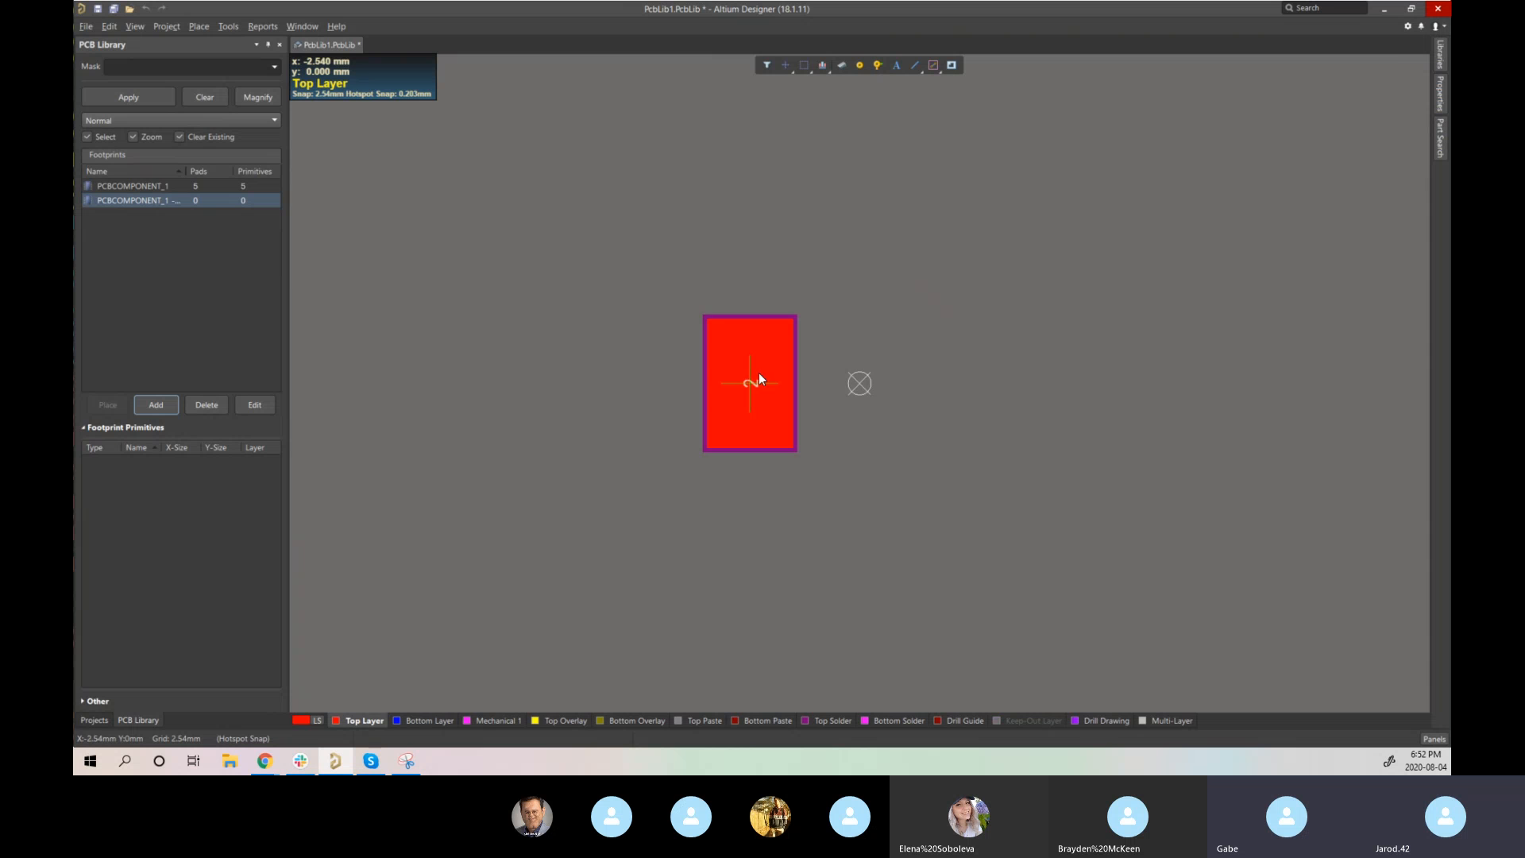
pyautogui.press('Tab')
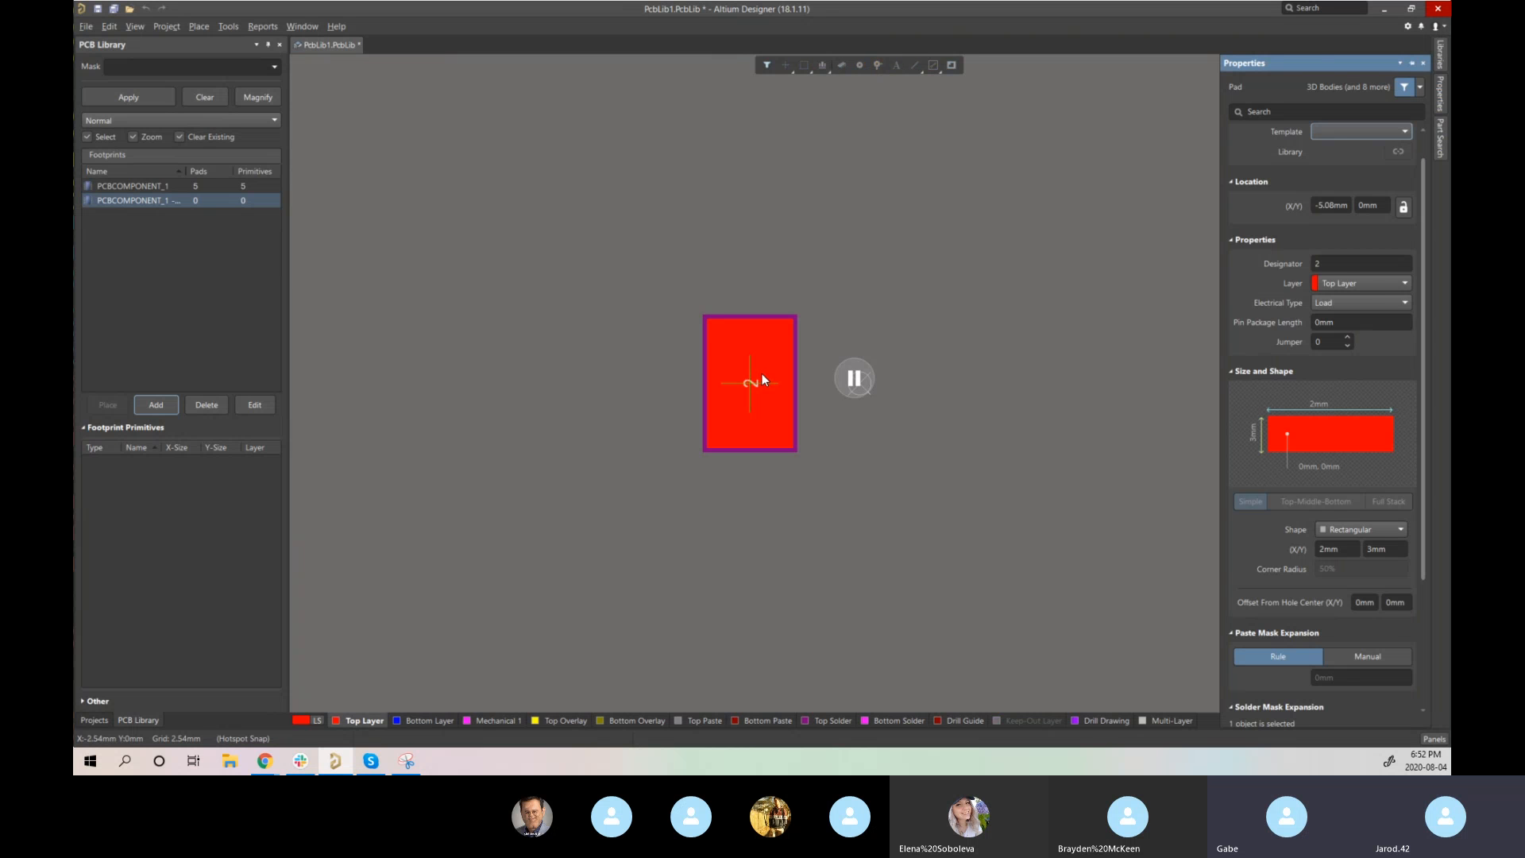
pyautogui.click(1376, 284)
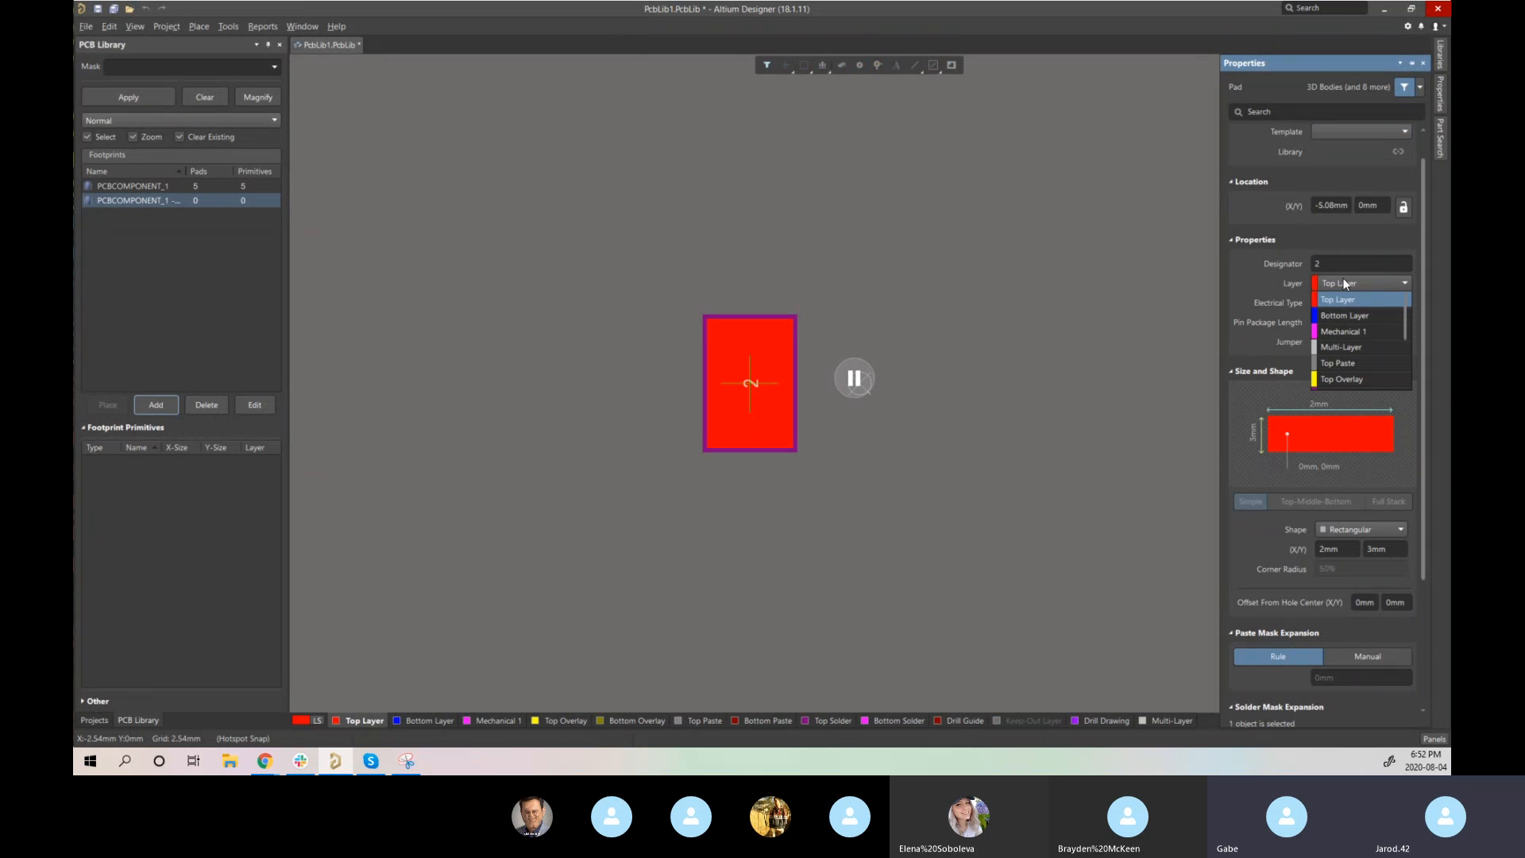
pyautogui.click(1351, 347)
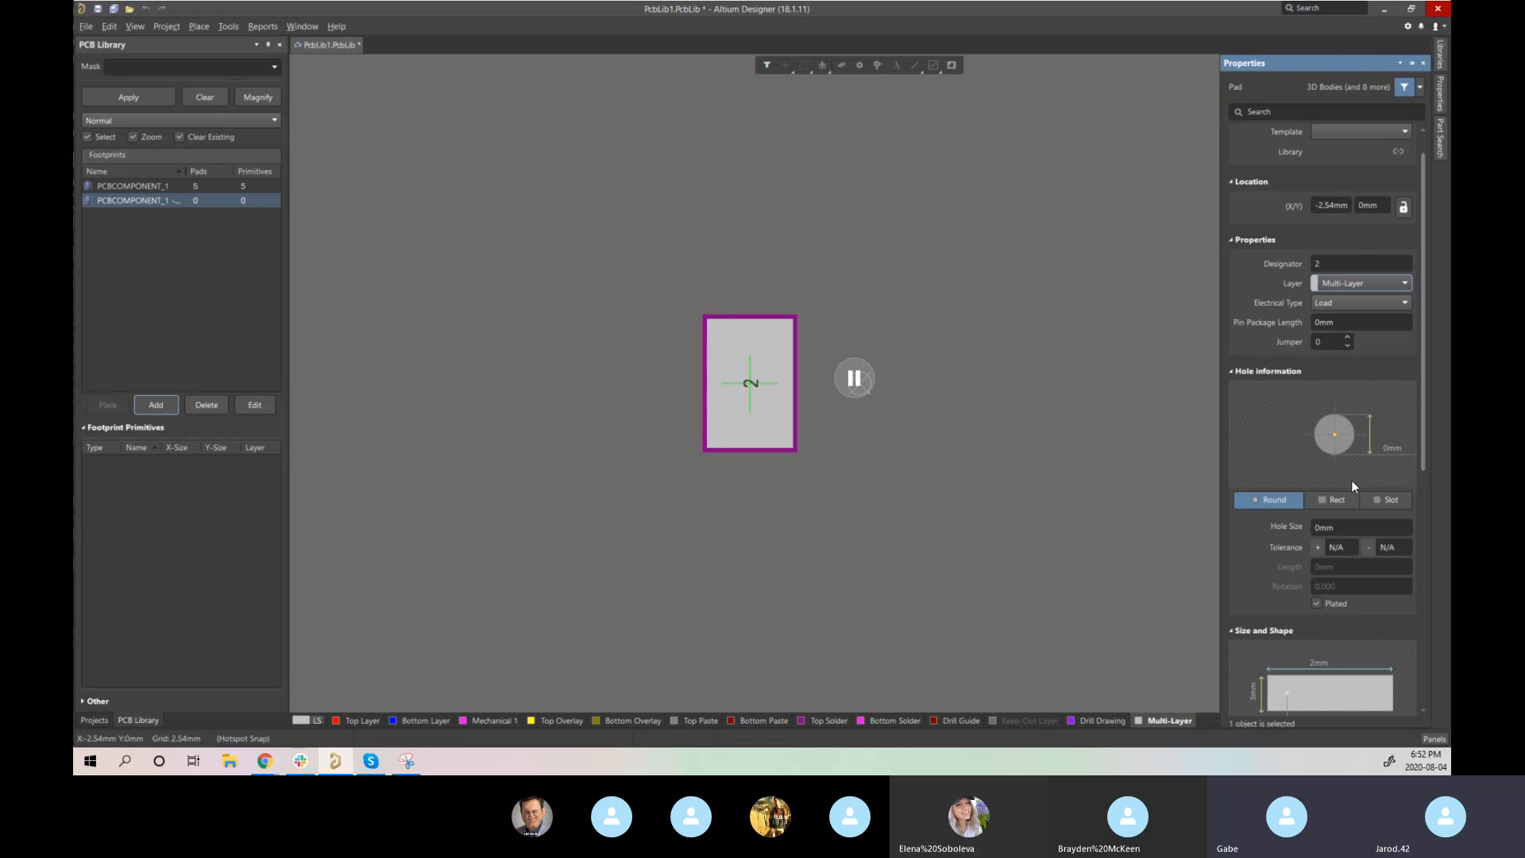
pyautogui.click(1340, 529)
pyautogui.write('1.1')
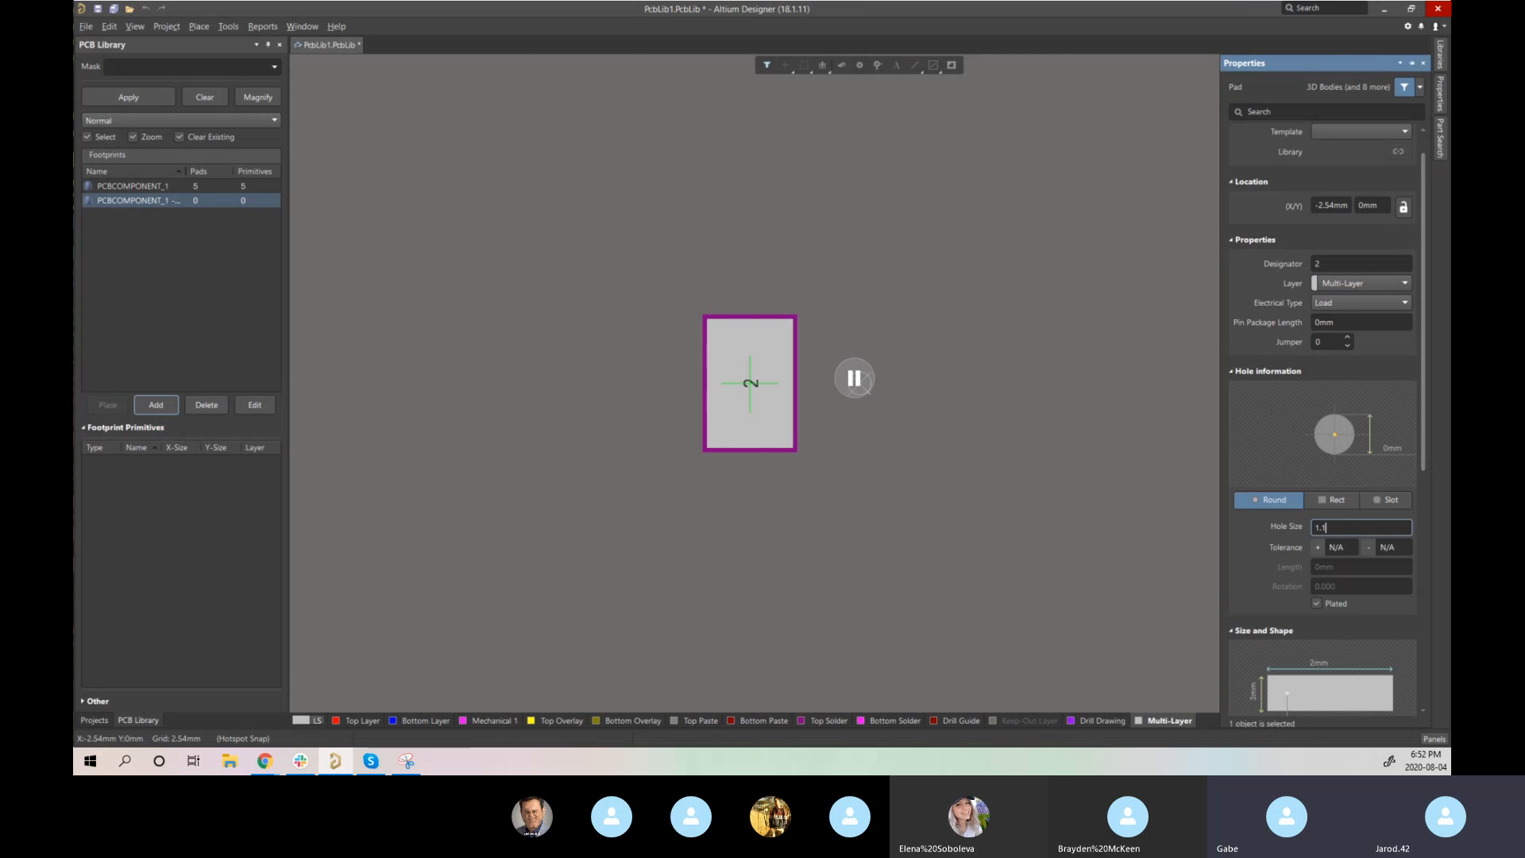
# - Set the through-hole pad's X and Y size to 1.5 mm each
pyautogui.scroll(-2, 1380, 639)
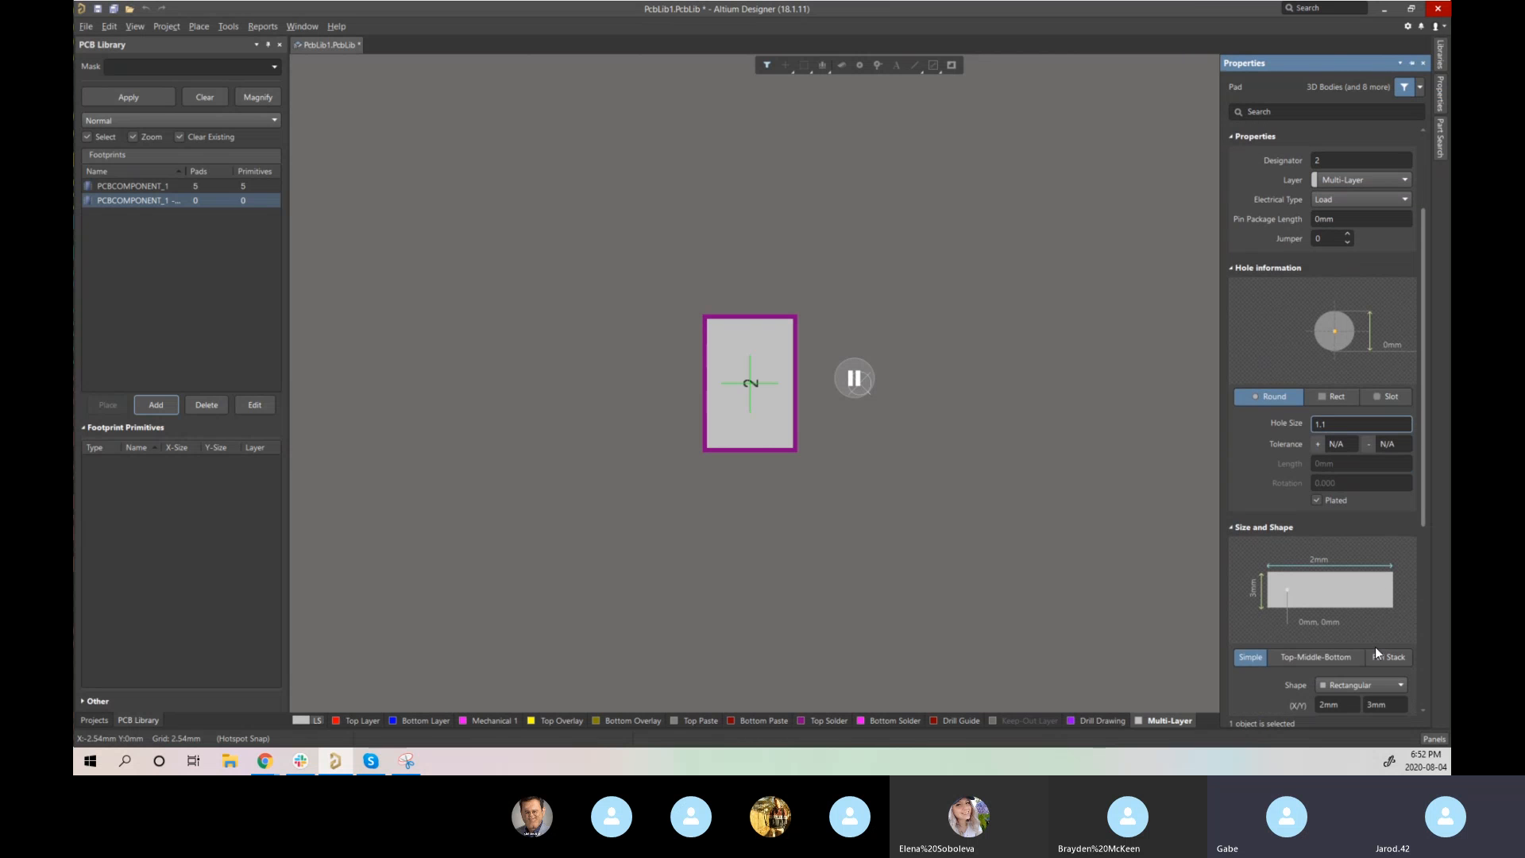
pyautogui.click(1350, 704)
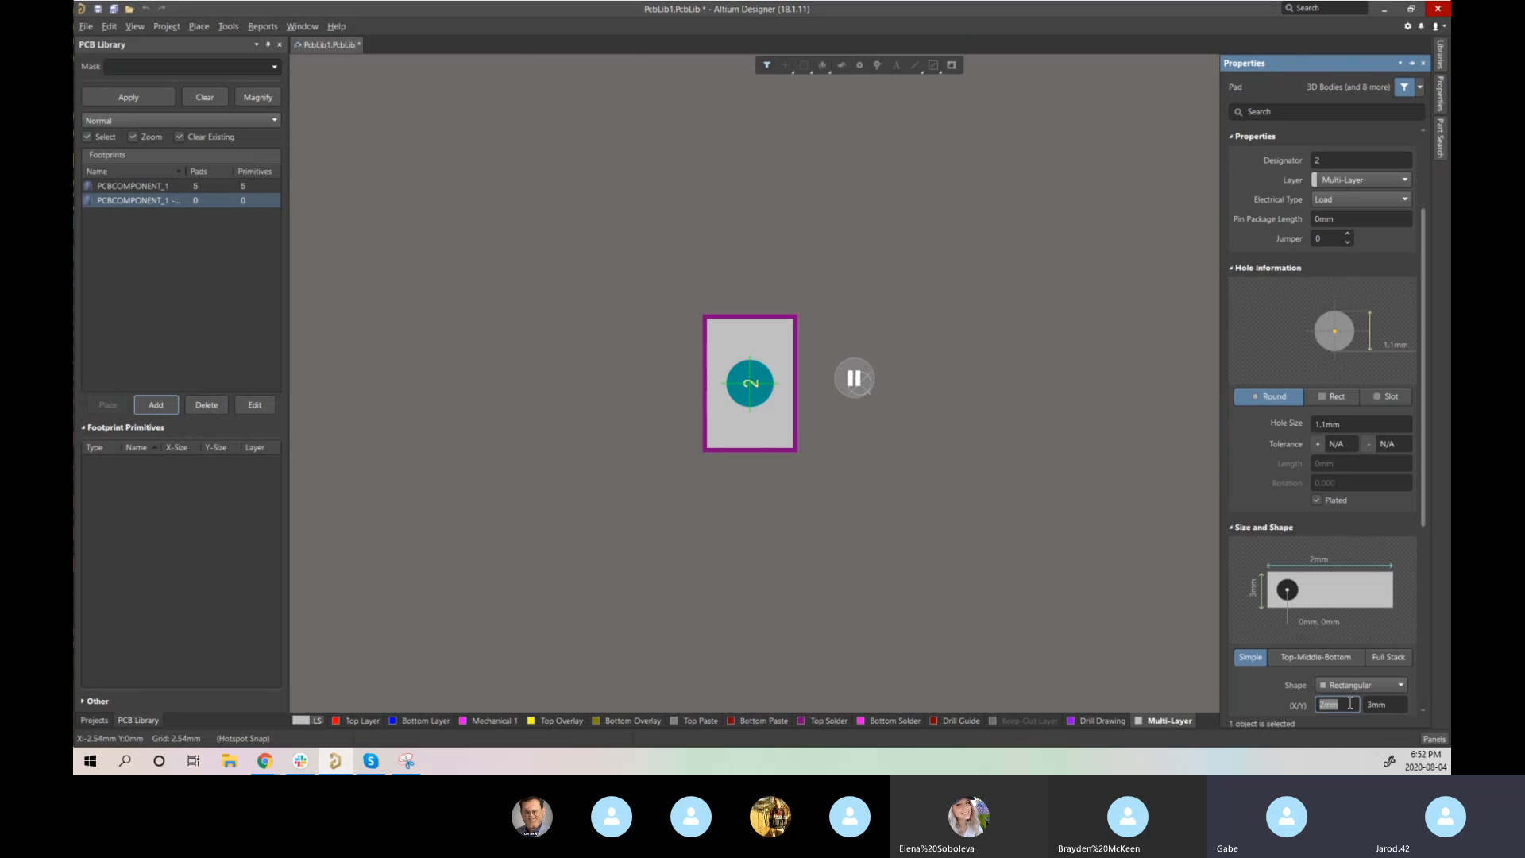
pyautogui.write('1.5')
pyautogui.press('Tab')
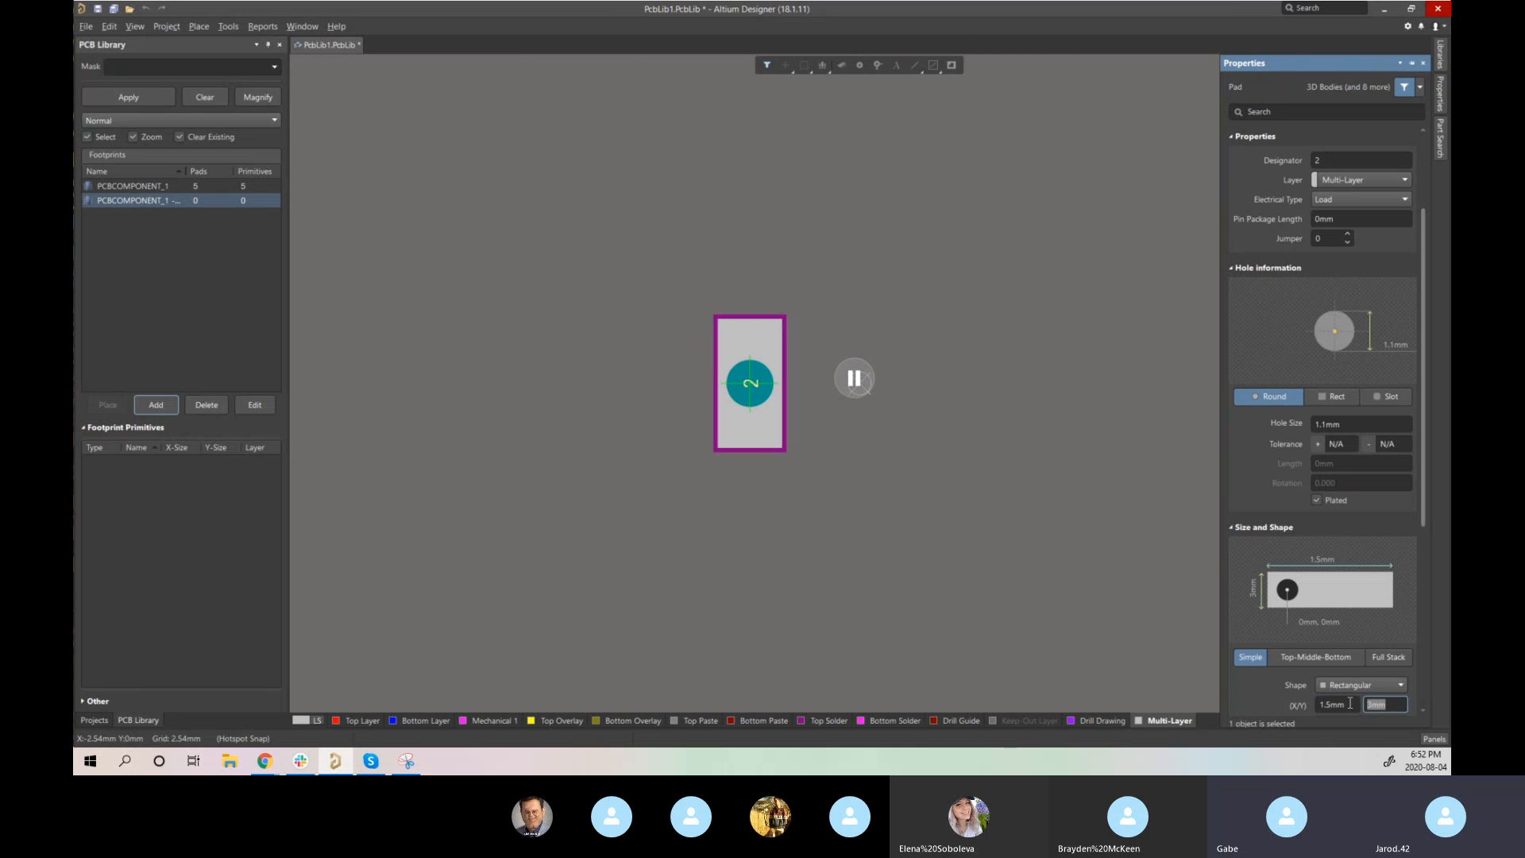
pyautogui.write('1.4')
pyautogui.press('BackSpace')
pyautogui.write('5')
pyautogui.press('Return')
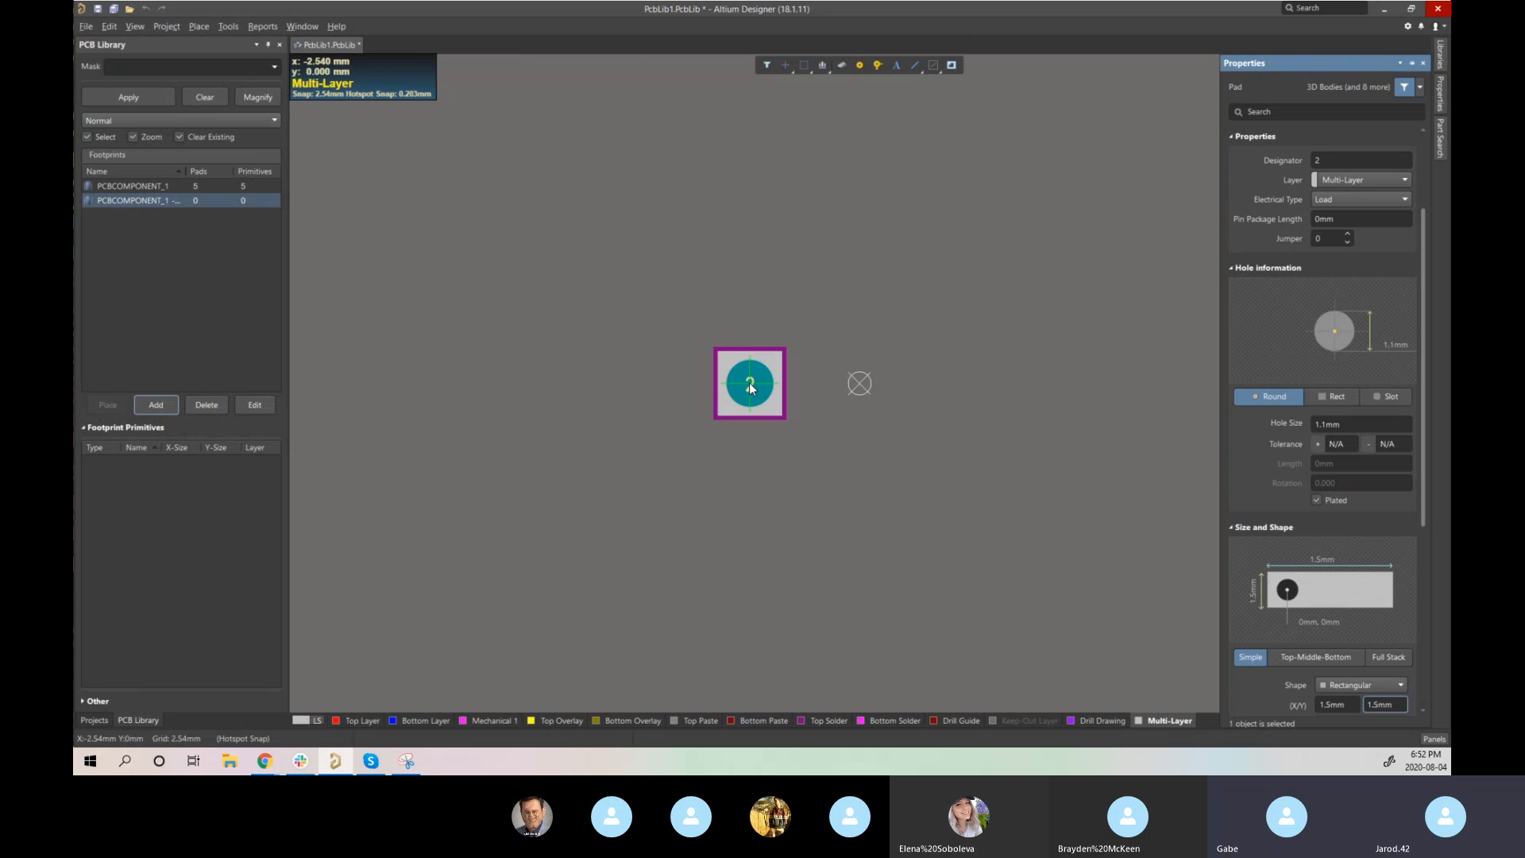
# - Change the through-hole pad's shape from Rectangular to Round
pyautogui.press('Tab')
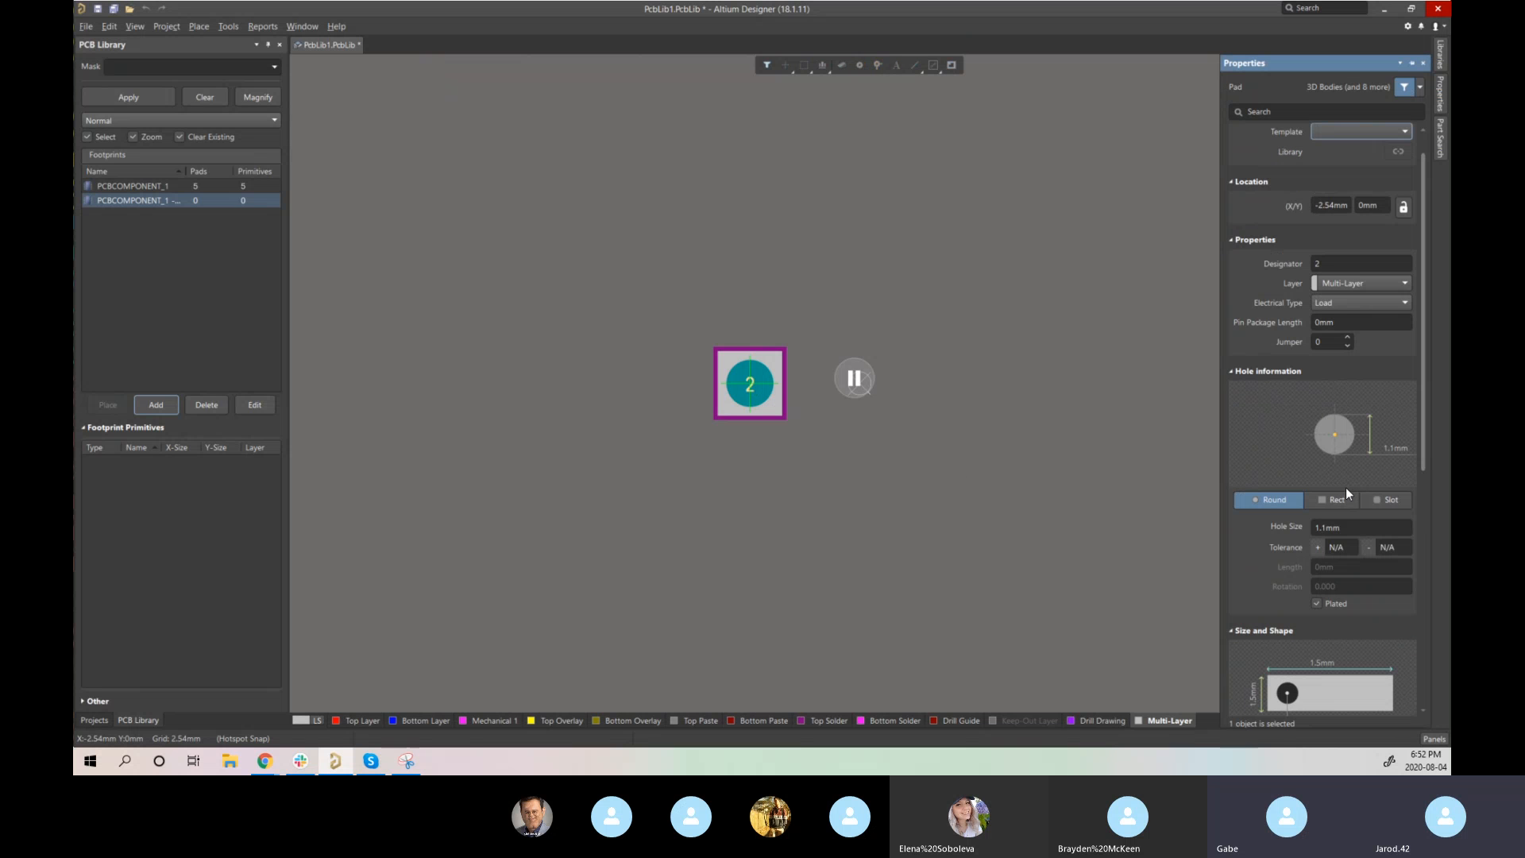
pyautogui.scroll(-3, 1316, 545)
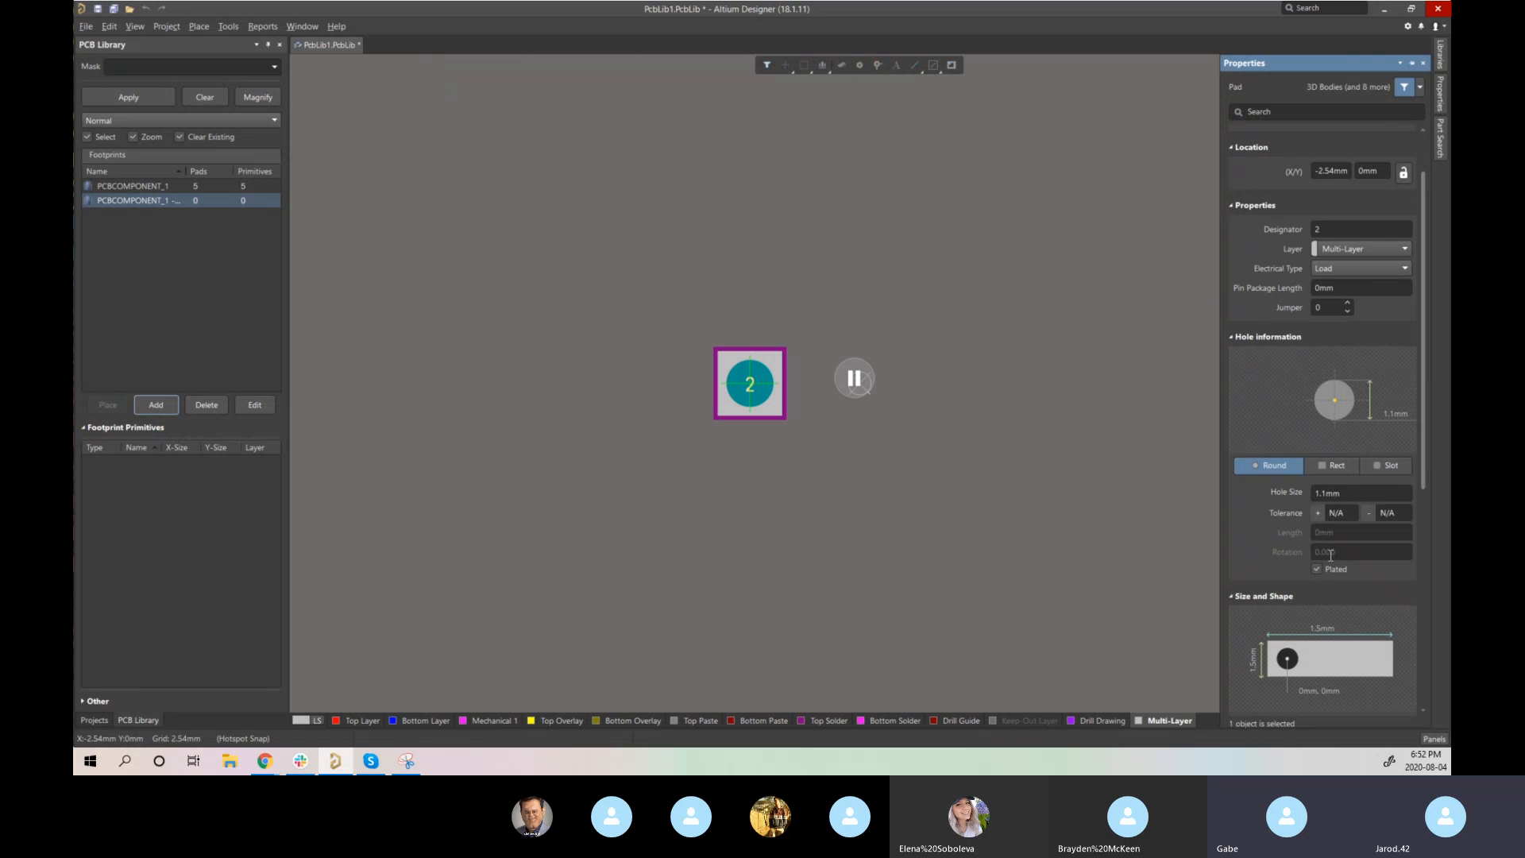
pyautogui.scroll(-1, 1316, 684)
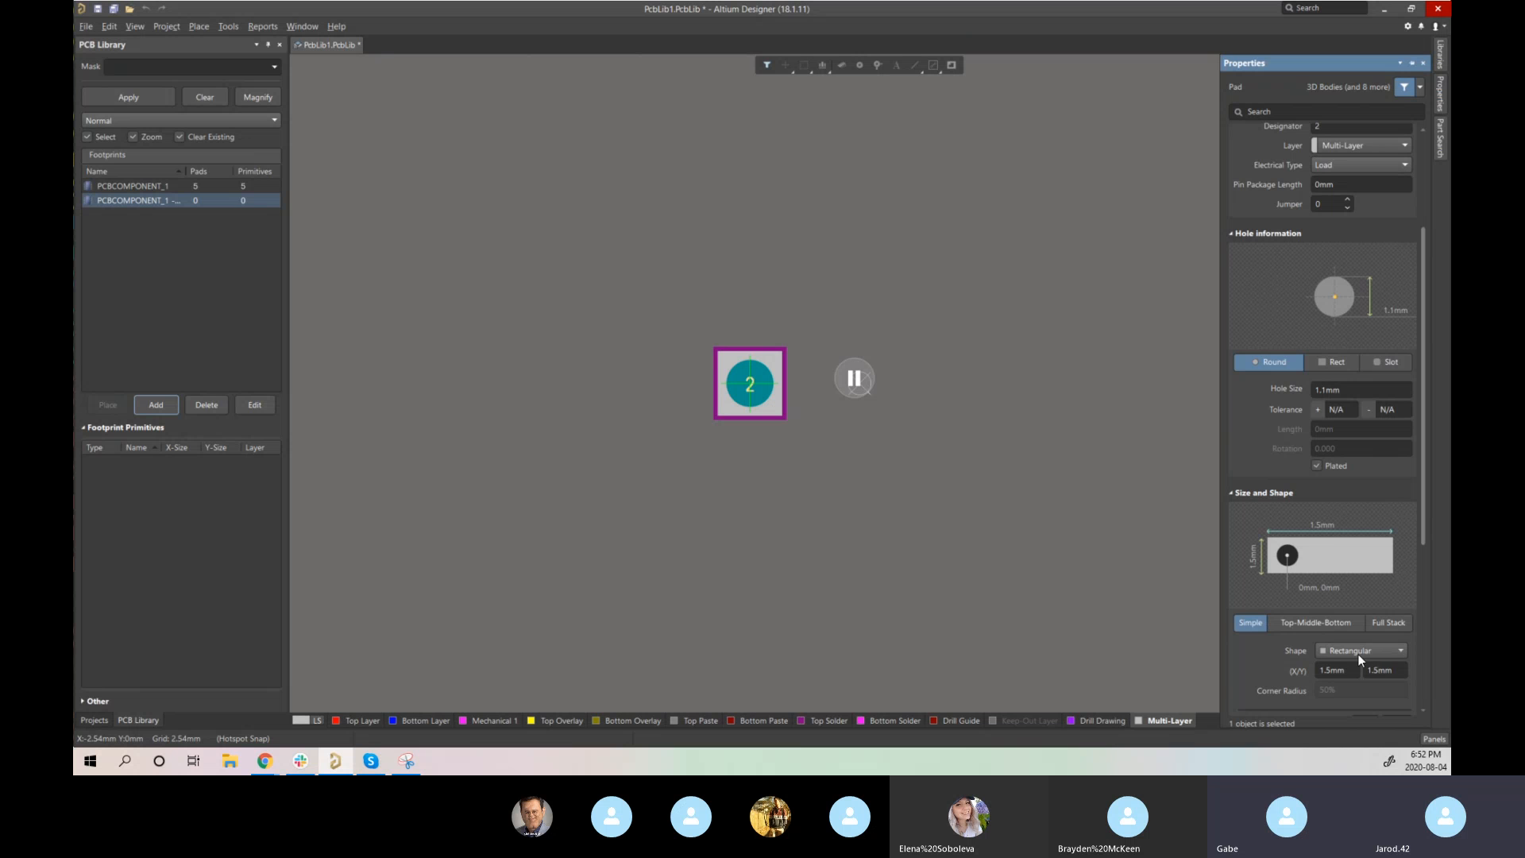
pyautogui.click(1357, 653)
pyautogui.click(1351, 666)
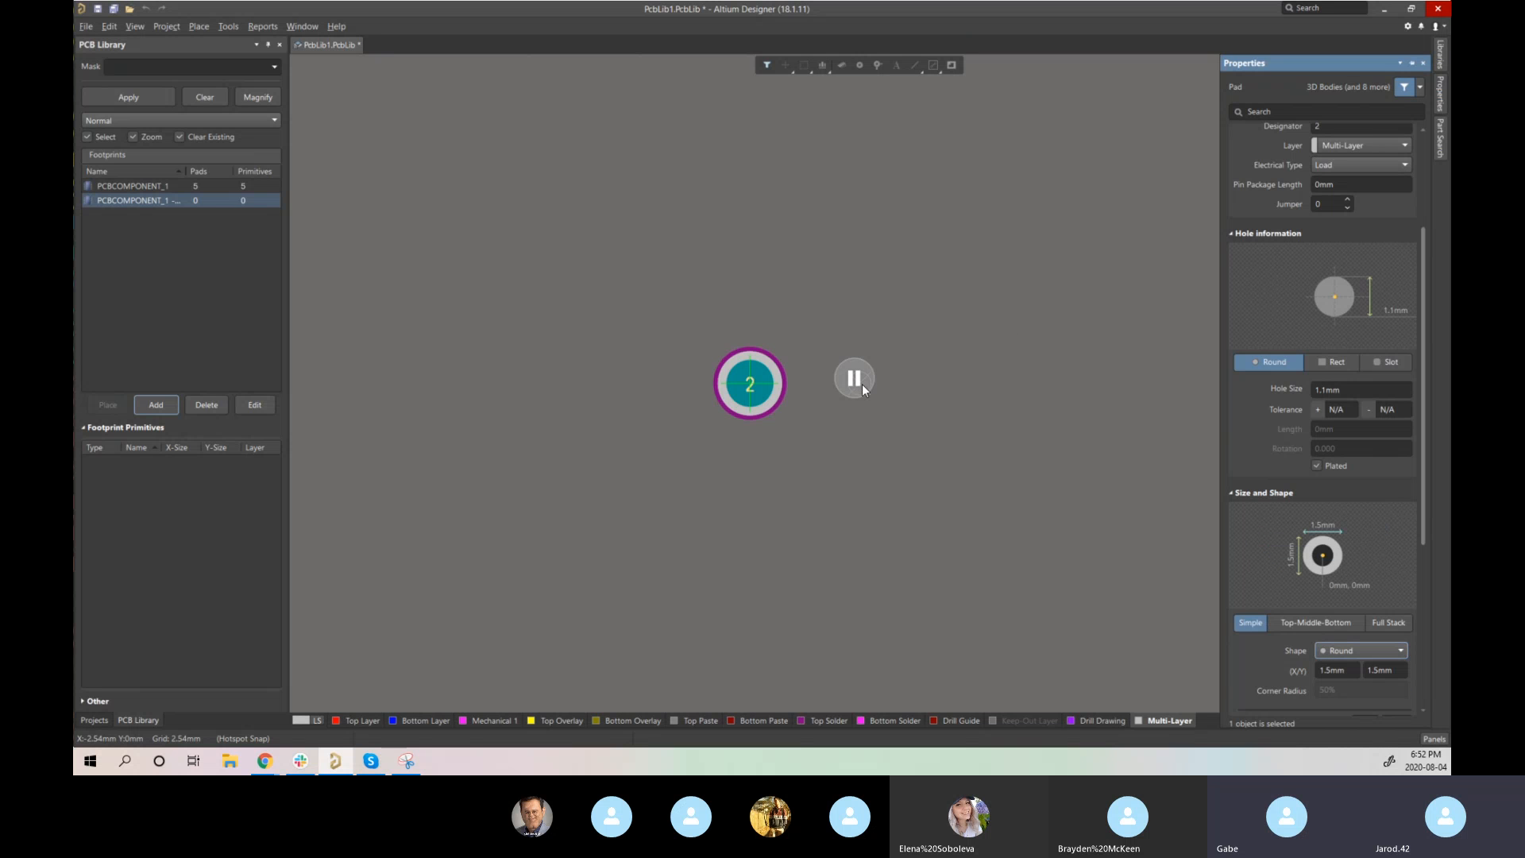
# - Set the designator to 1 and place two through-hole pads, one at the origin and one at X 2.54 mm, Y 0 mm
pyautogui.scroll(2, 1355, 167)
pyautogui.click(1328, 209)
pyautogui.click(1326, 206)
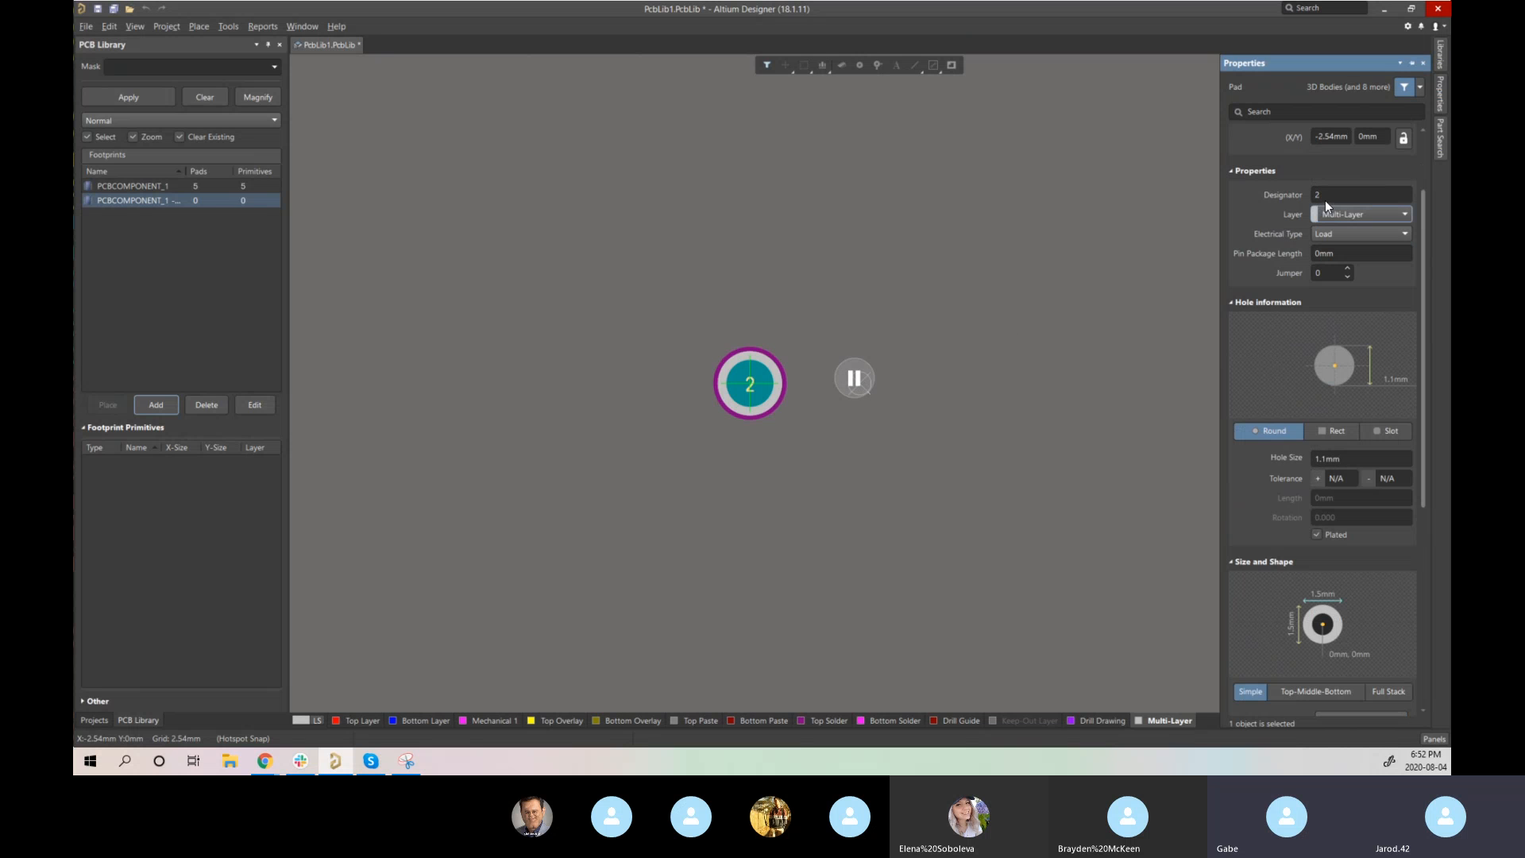
pyautogui.doubleClick(1324, 198)
pyautogui.moveTo(750, 383); pyautogui.dragTo(860, 384)
pyautogui.click(906, 390)
pyautogui.click(977, 390)
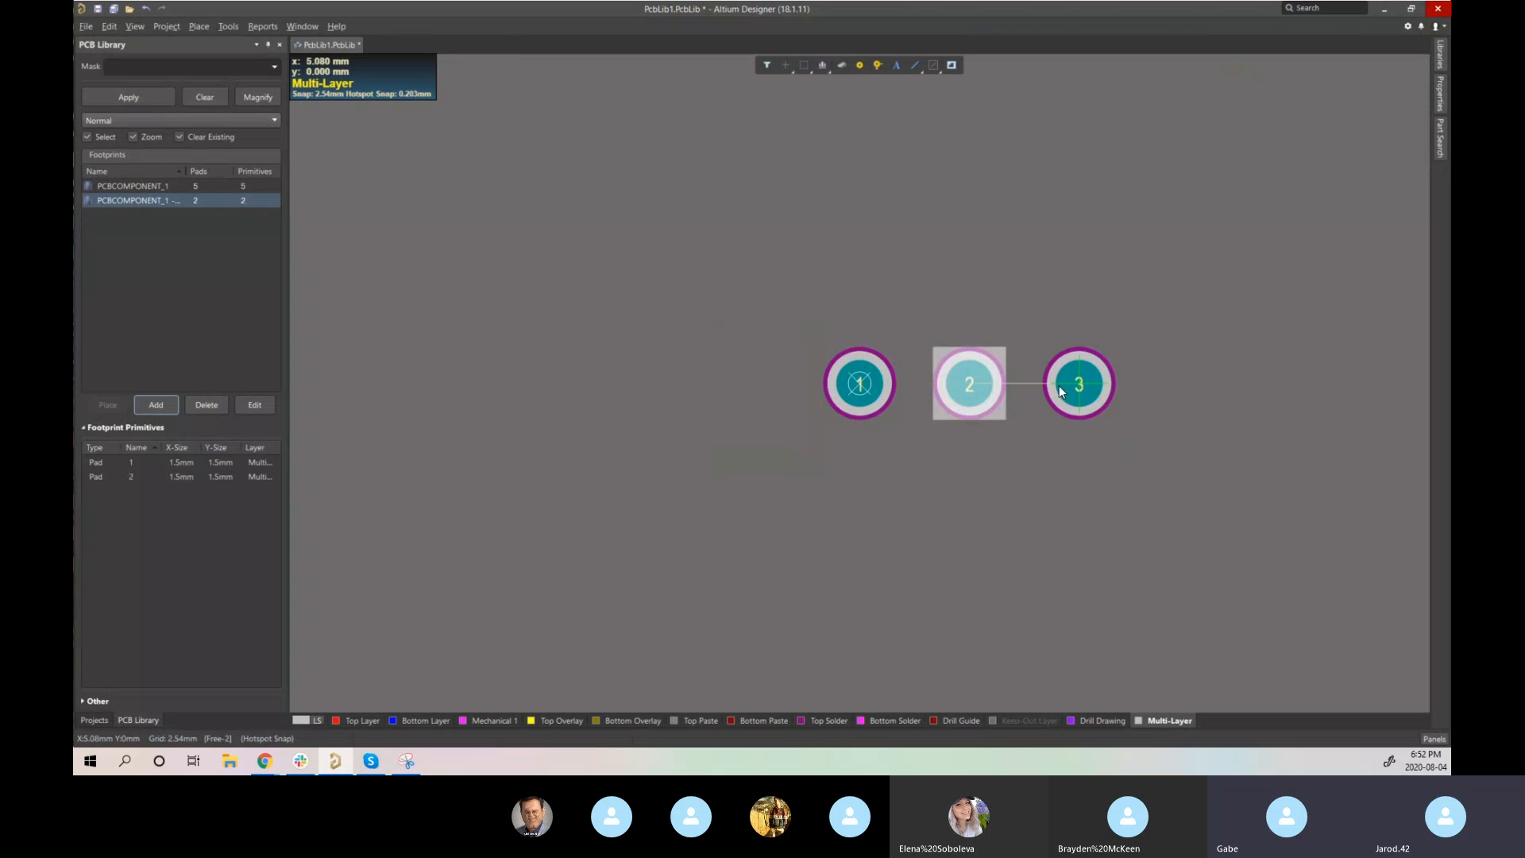
pyautogui.rightClick(1071, 383)
# - Examine the hole, size and shape properties of through-hole pad 2
pyautogui.moveTo(913, 485); pyautogui.dragTo(807, 479, button='right')
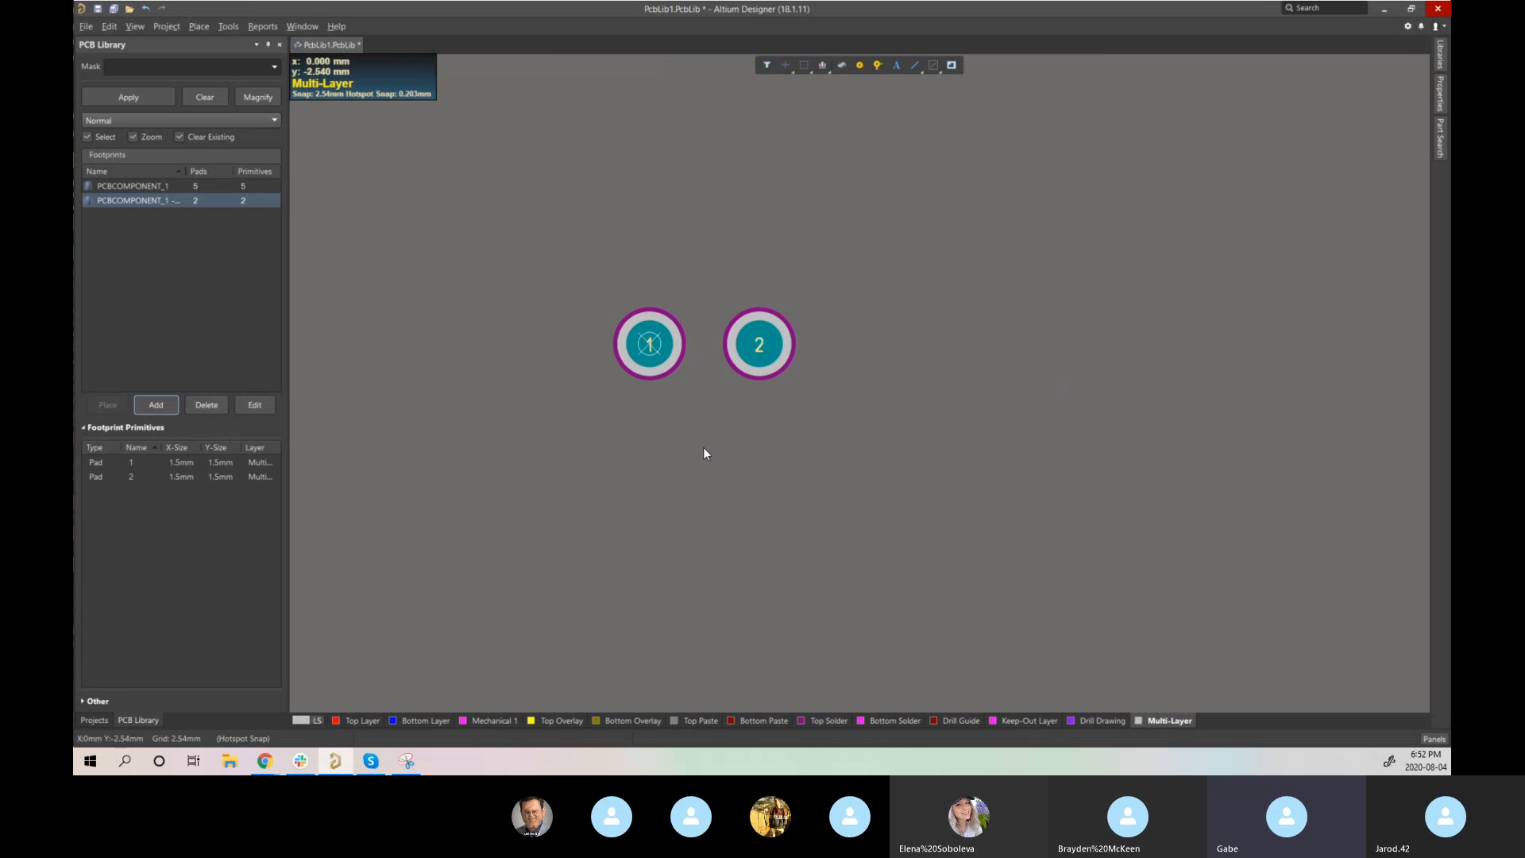
pyautogui.doubleClick(767, 338)
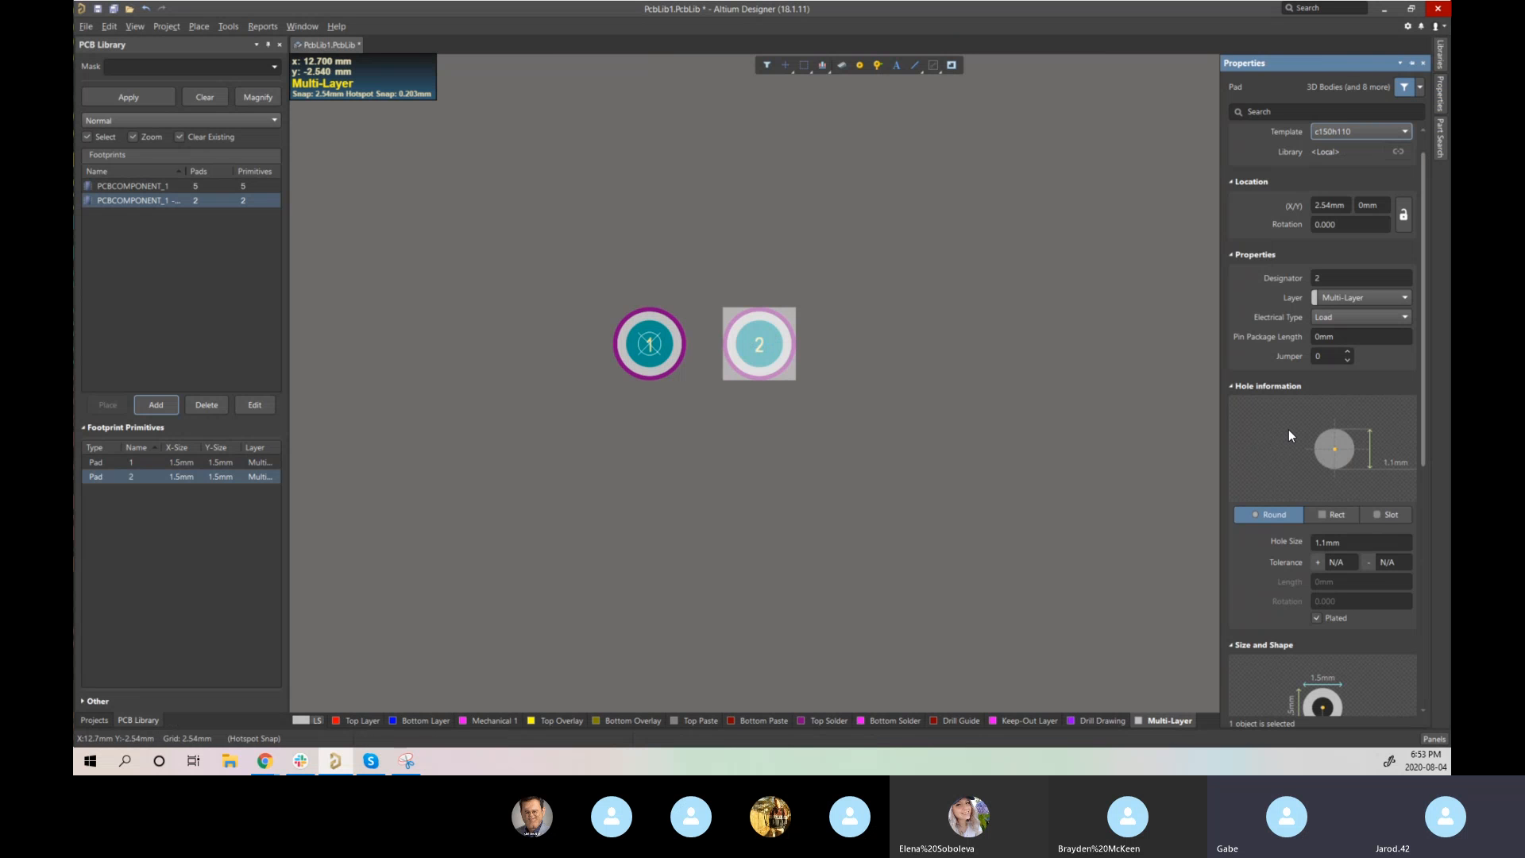
pyautogui.scroll(-2, 1288, 428)
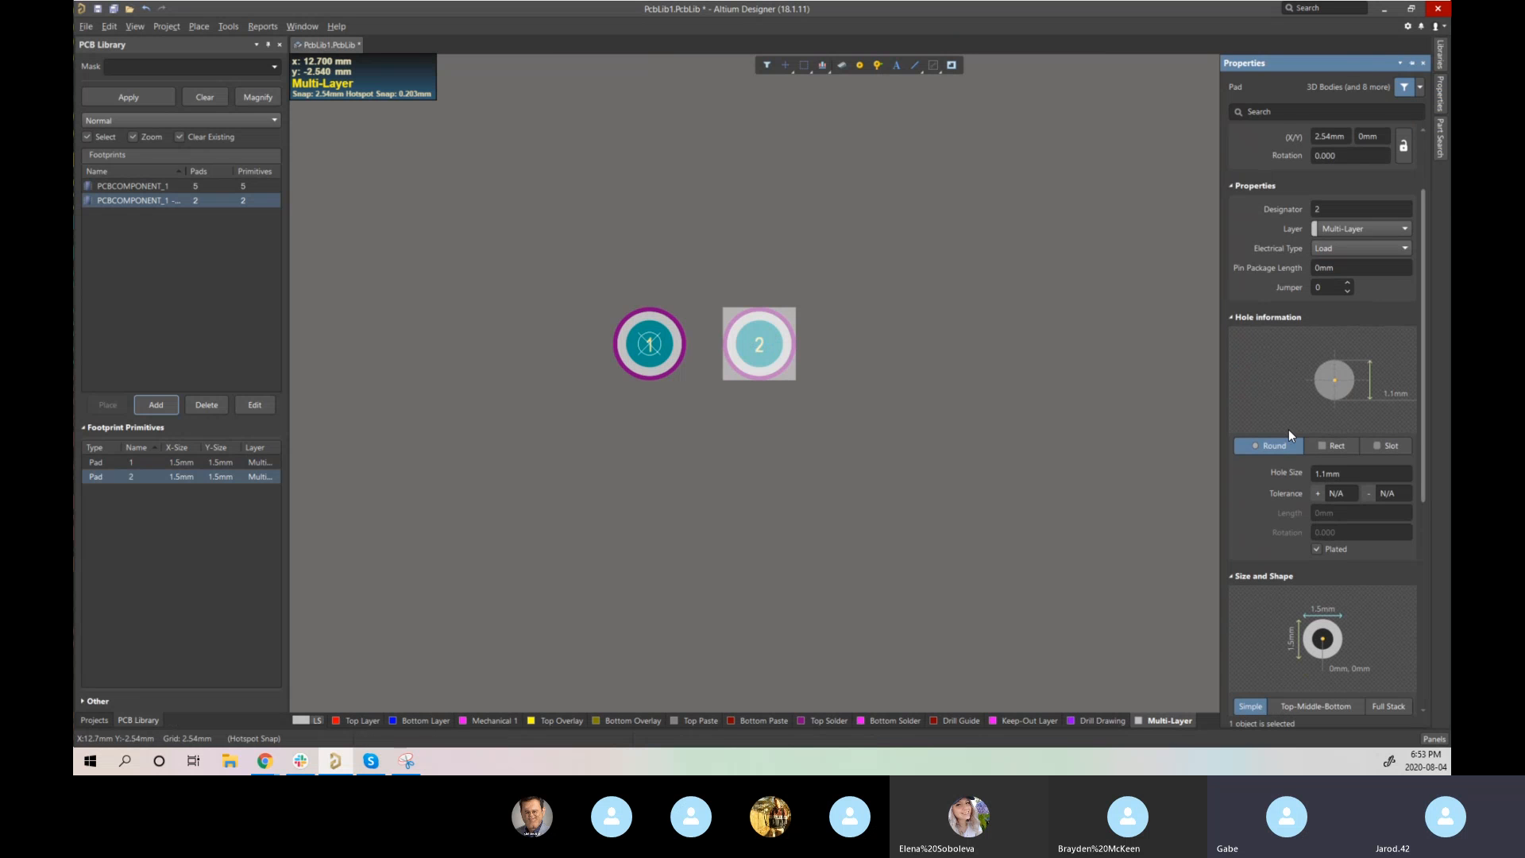
pyautogui.scroll(-3, 1289, 428)
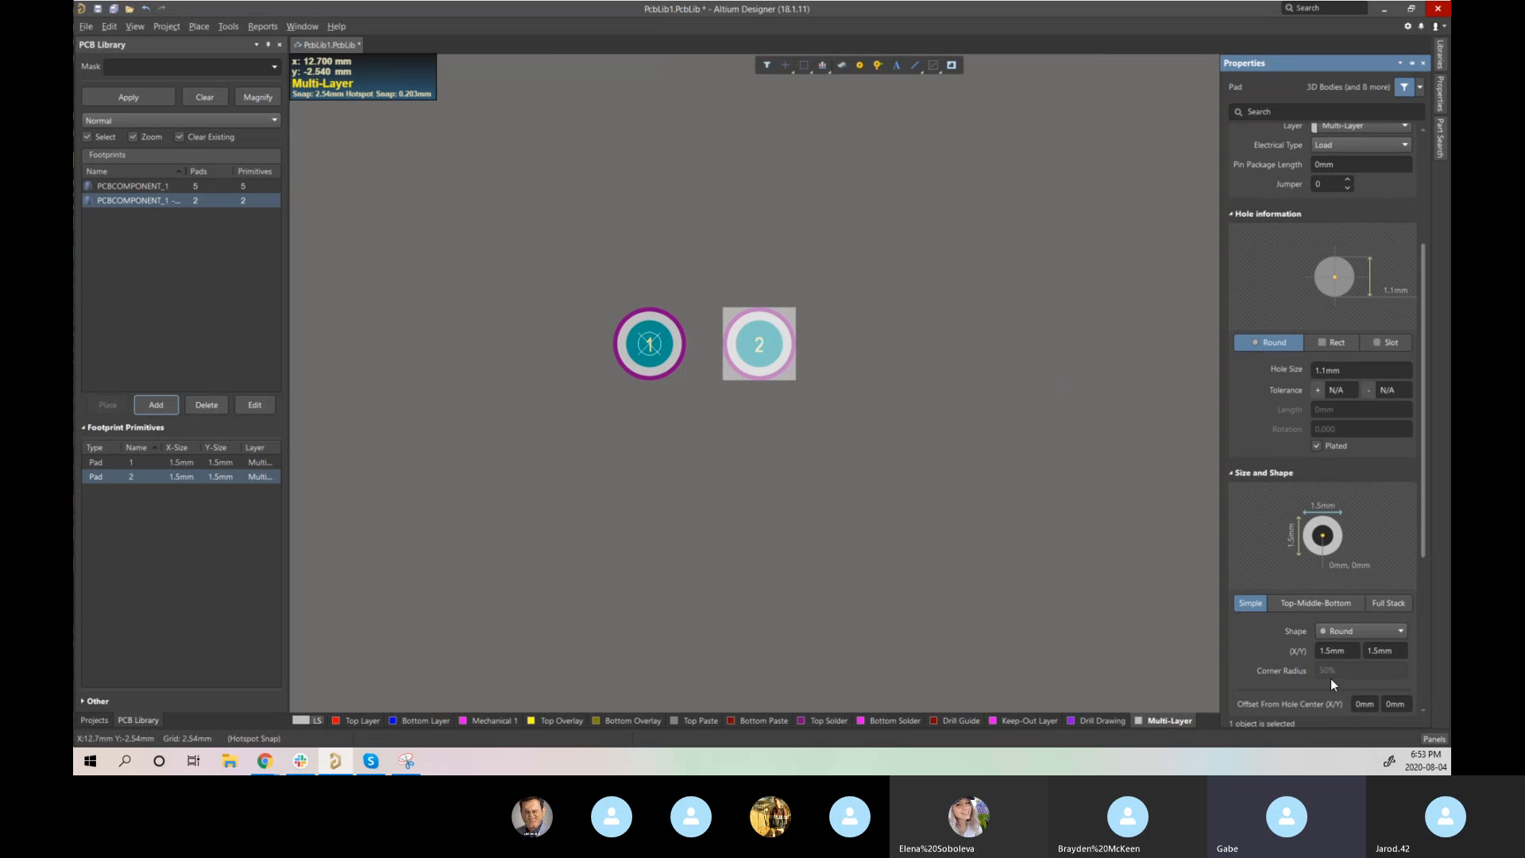
pyautogui.scroll(-1, 1332, 678)
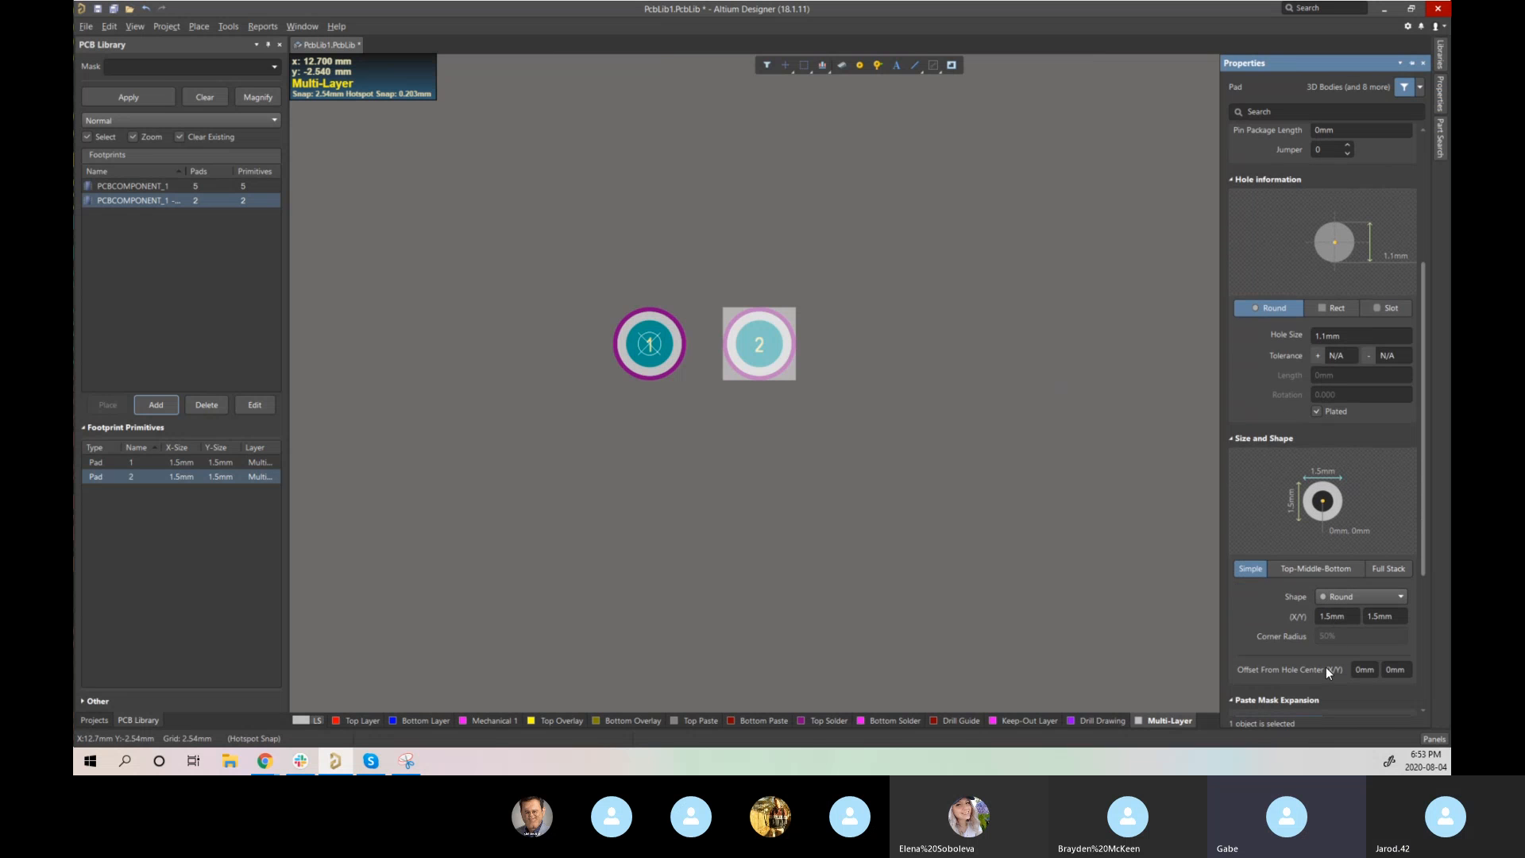
# - Make pad 2's round hole non-plated and show the footprint in 3D
pyautogui.click(1322, 410)
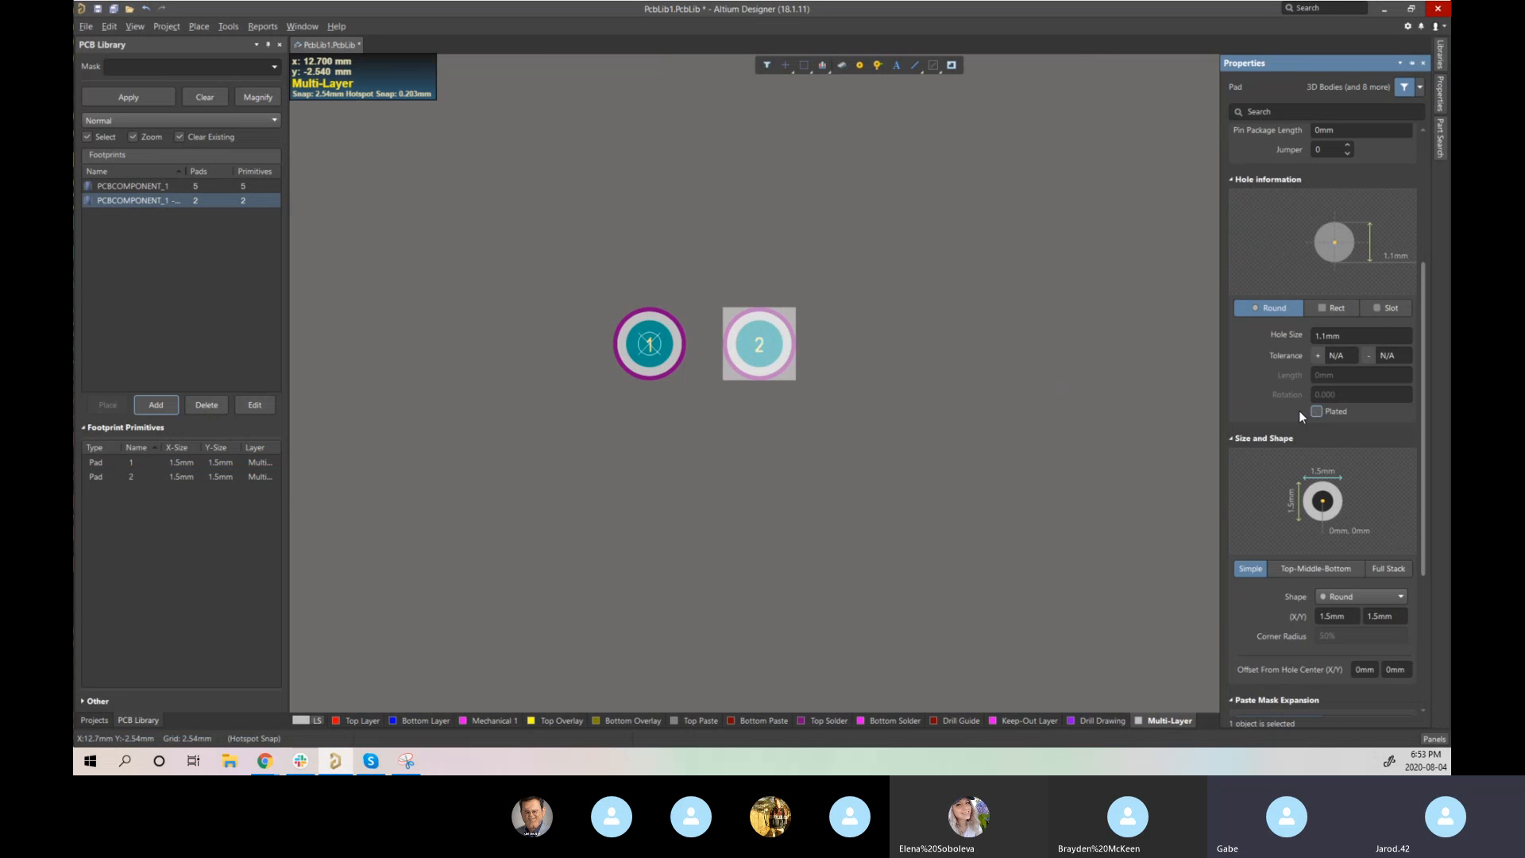
pyautogui.click(946, 412)
pyautogui.press('3')
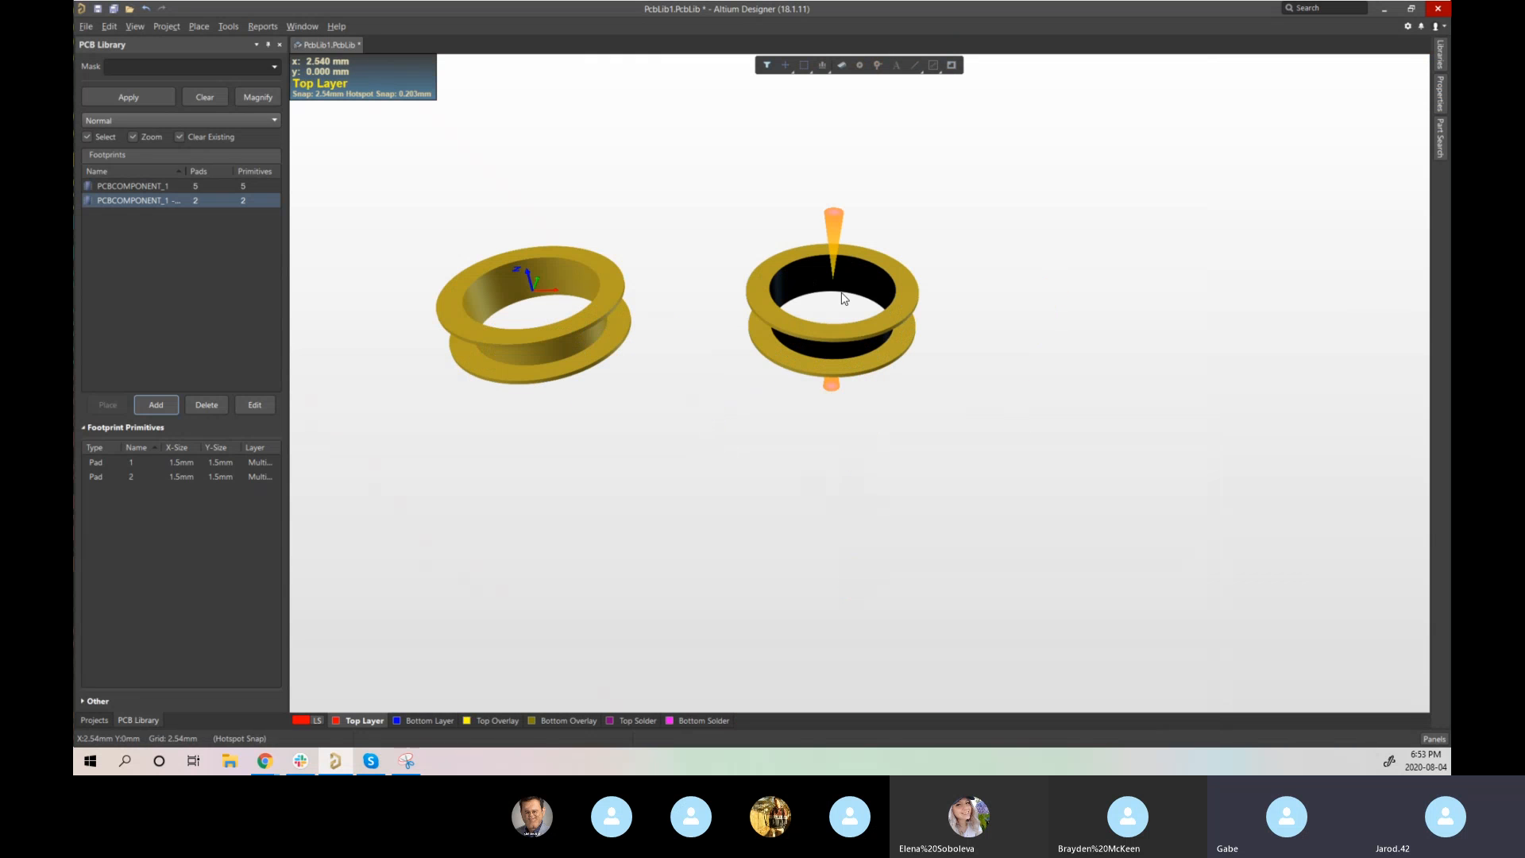
# - Compare the plated barrel of pad 1 with the non-plated hole of pad 2 in the 3D view
pyautogui.moveTo(840, 255); pyautogui.dragTo(745, 548)
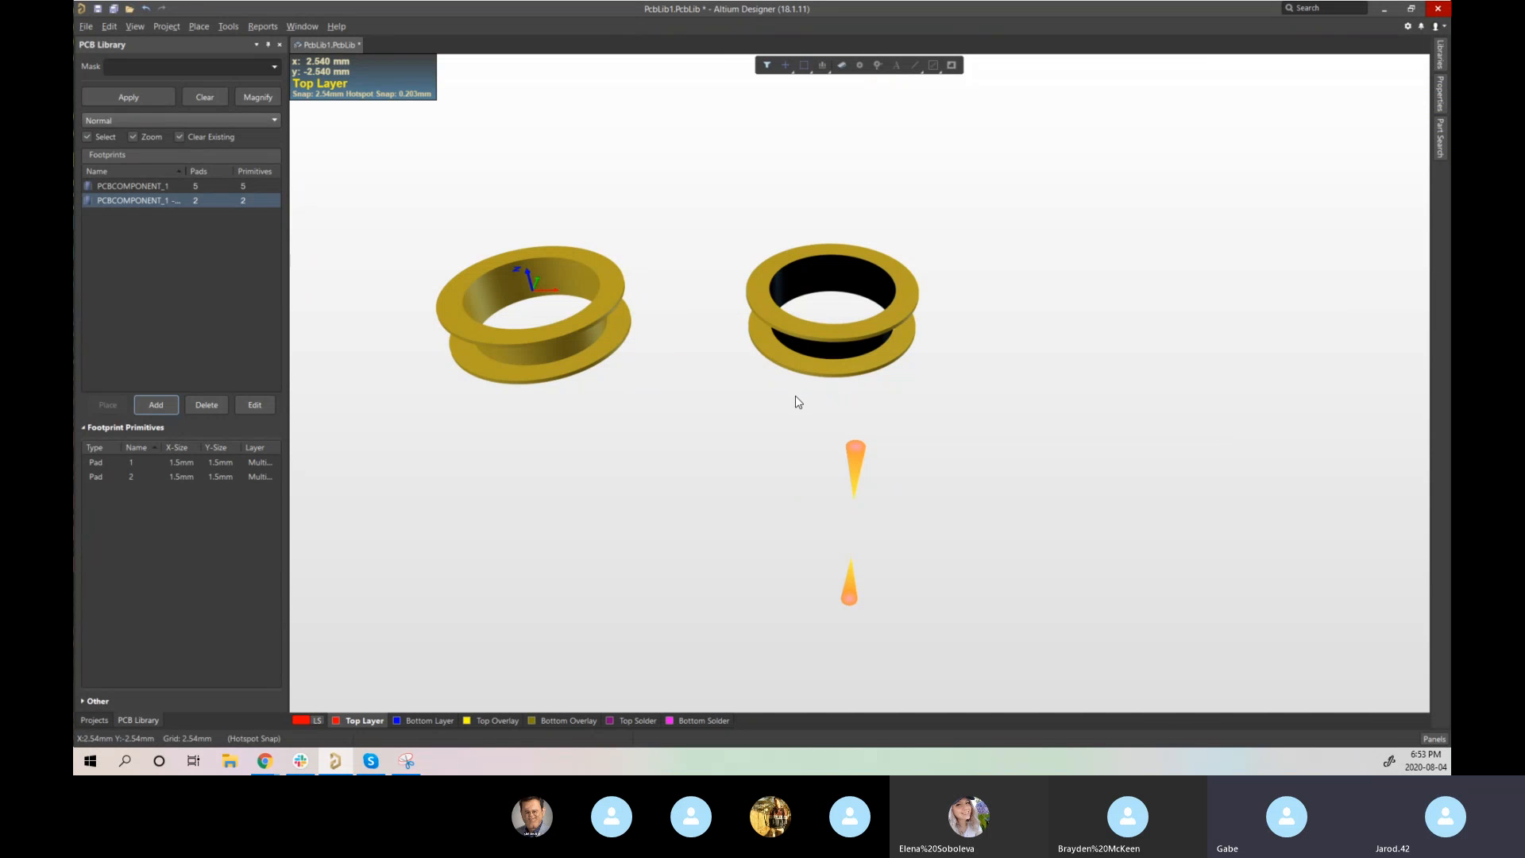
pyautogui.moveTo(798, 402); pyautogui.dragTo(388, 336)
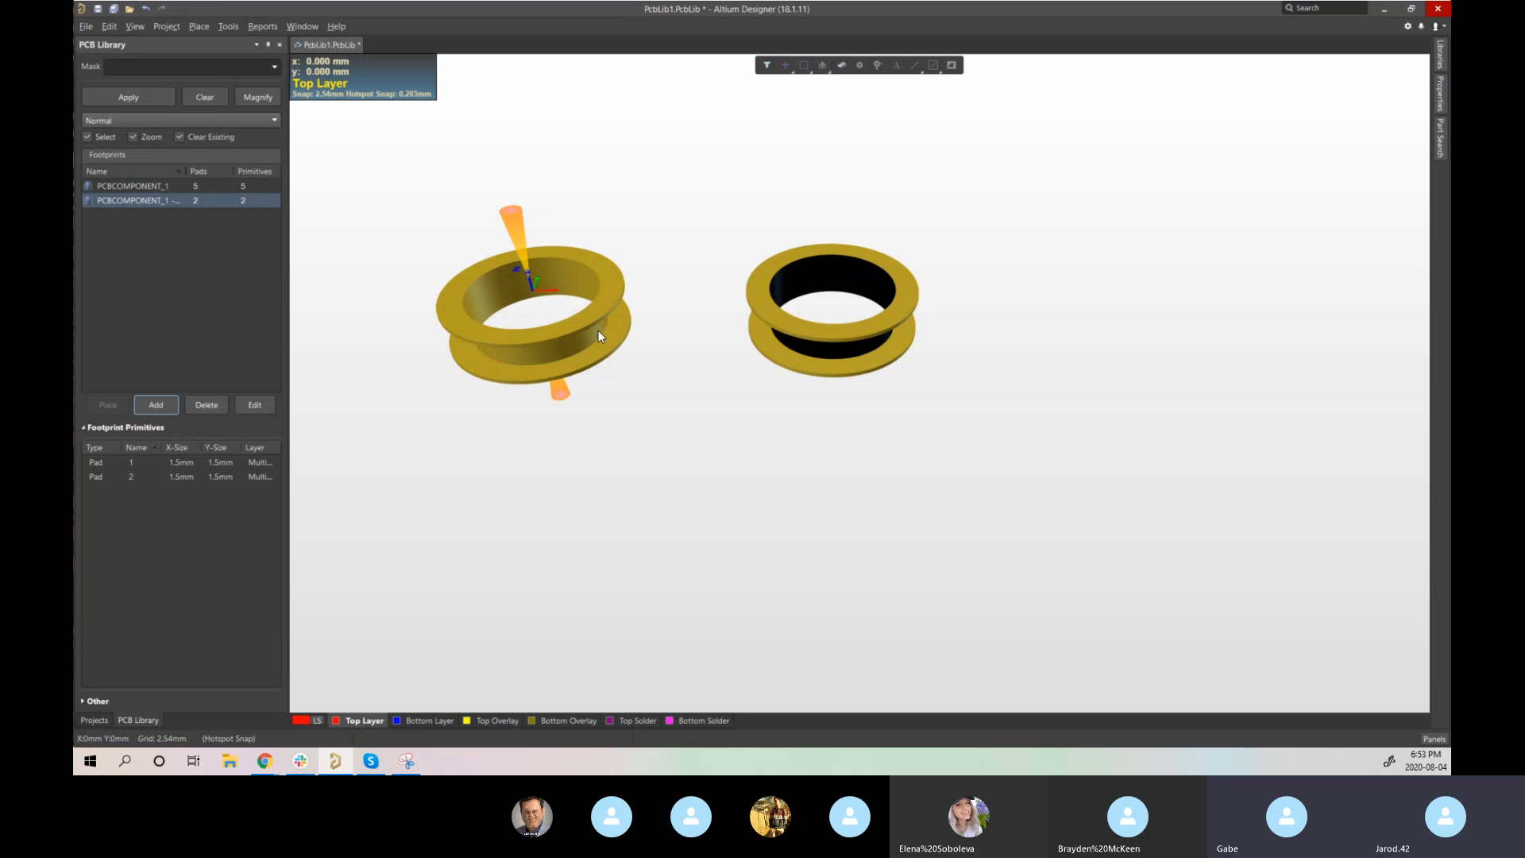
pyautogui.moveTo(598, 331); pyautogui.dragTo(872, 322)
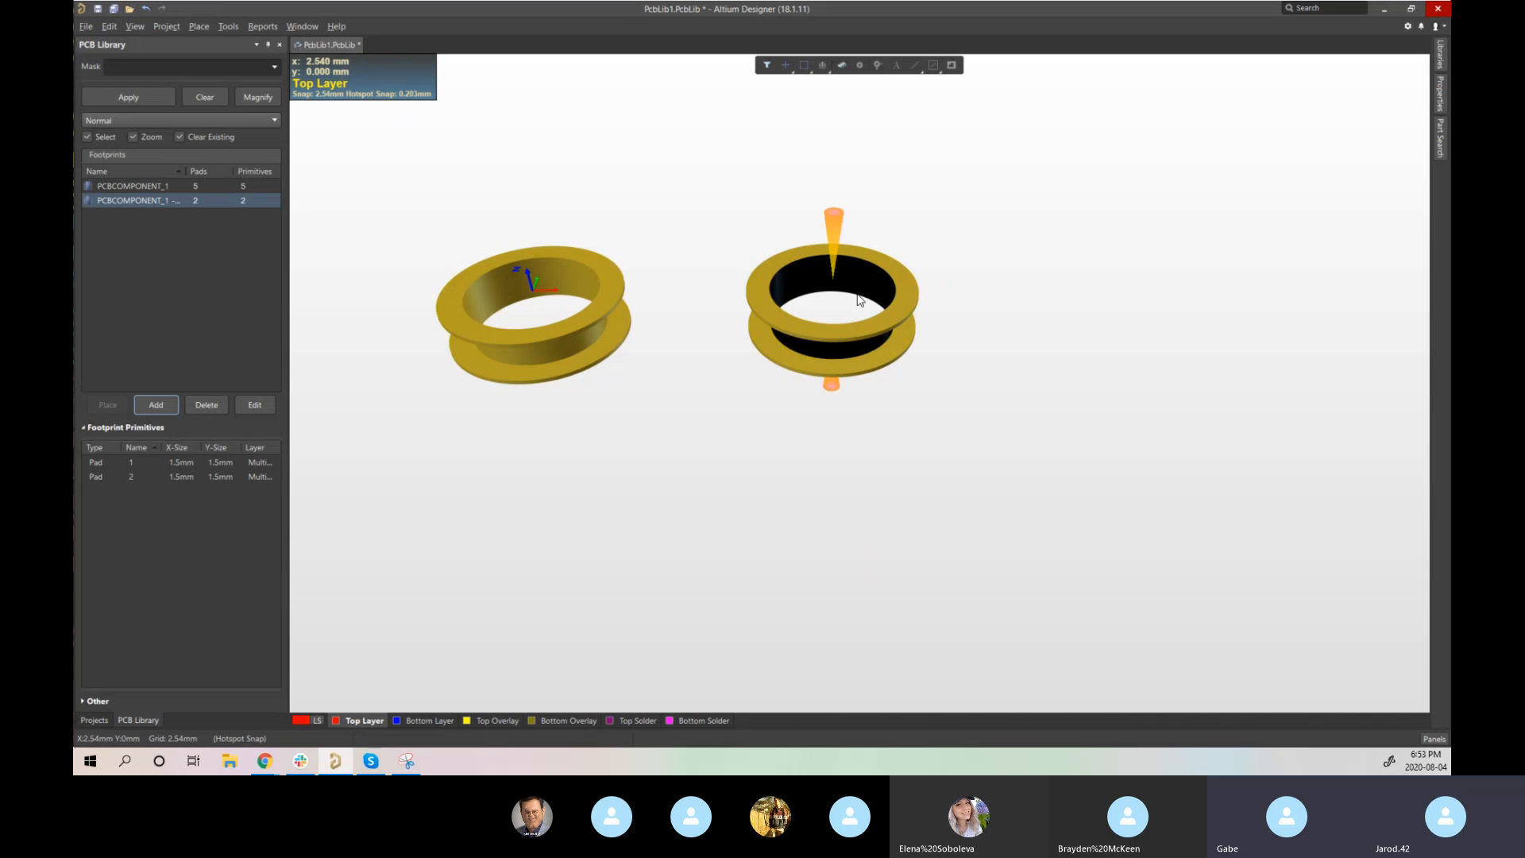
pyautogui.keyDown('ctrl'); pyautogui.scroll(8, 830, 290); pyautogui.keyUp('ctrl')
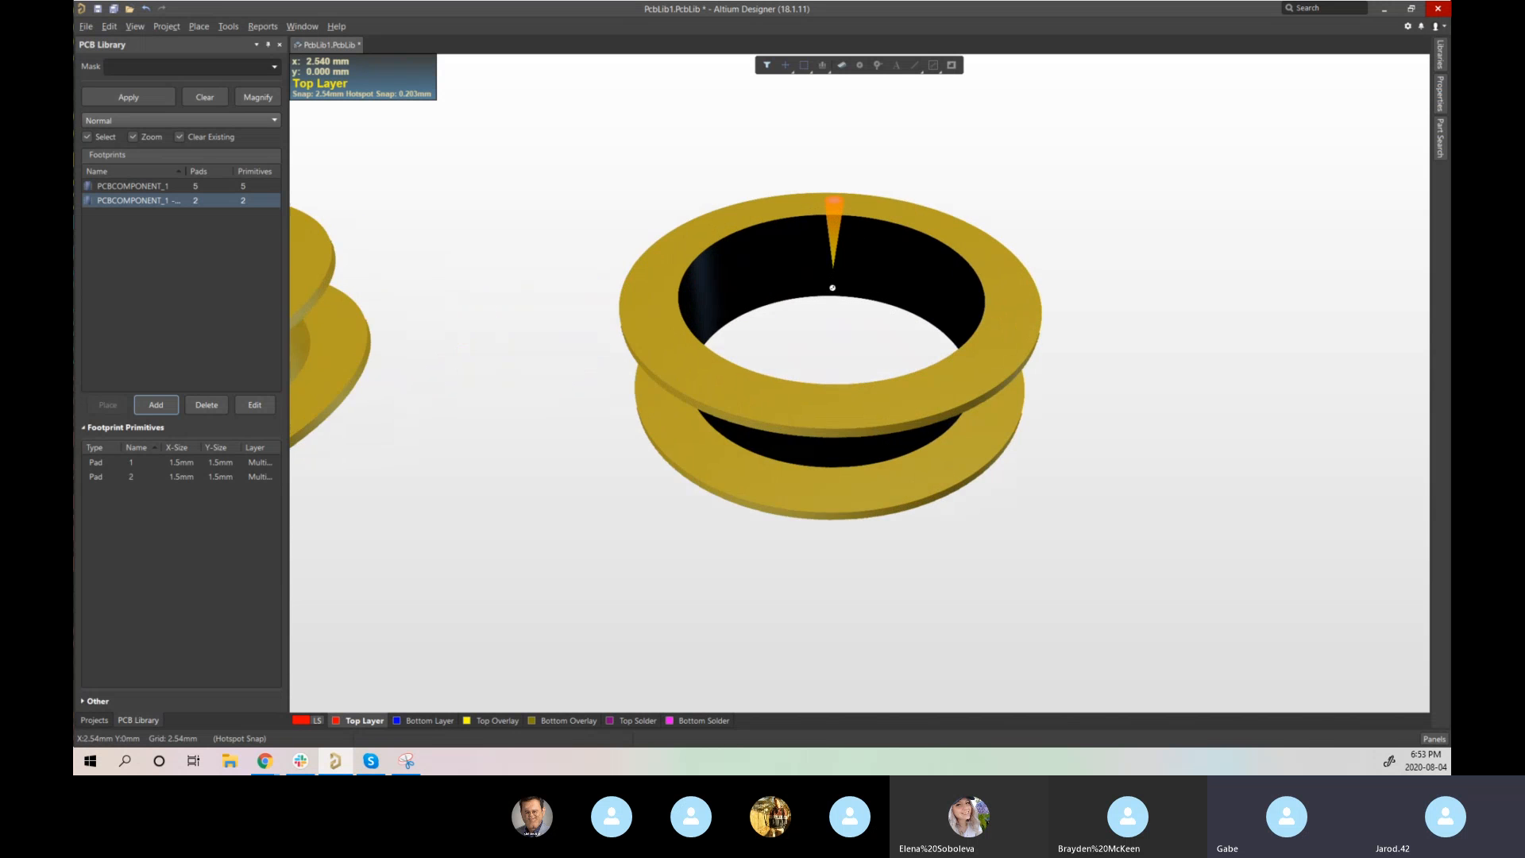
pyautogui.keyDown('ctrl'); pyautogui.scroll(-7, 830, 290); pyautogui.keyUp('ctrl')
pyautogui.moveTo(789, 304); pyautogui.dragTo(588, 296)
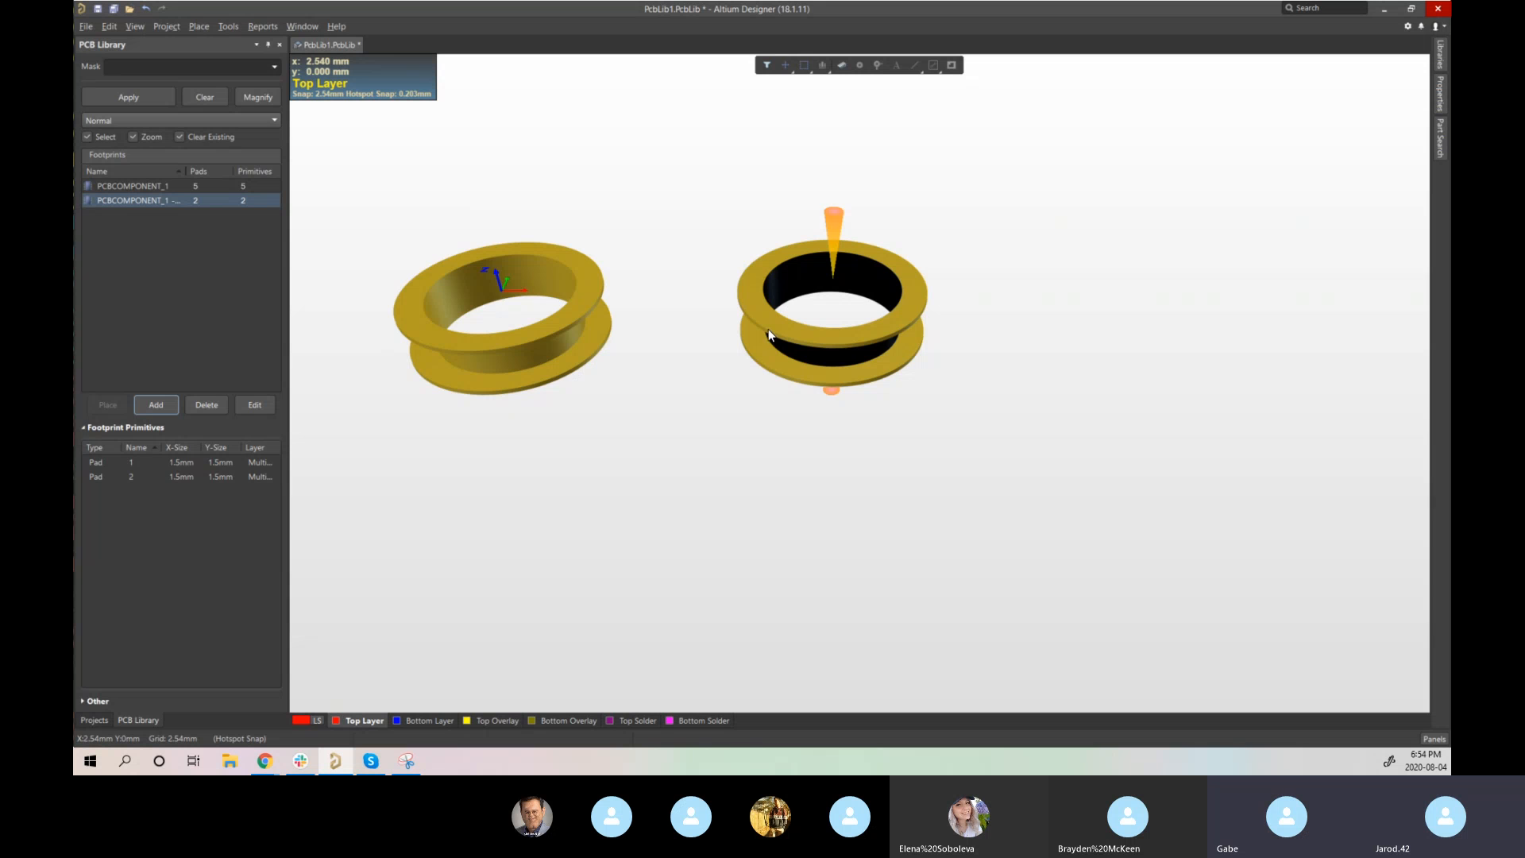
pyautogui.keyDown('ctrl'); pyautogui.scroll(5, 834, 288); pyautogui.keyUp('ctrl')
pyautogui.keyDown('ctrl'); pyautogui.scroll(-4, 834, 288); pyautogui.keyUp('ctrl')
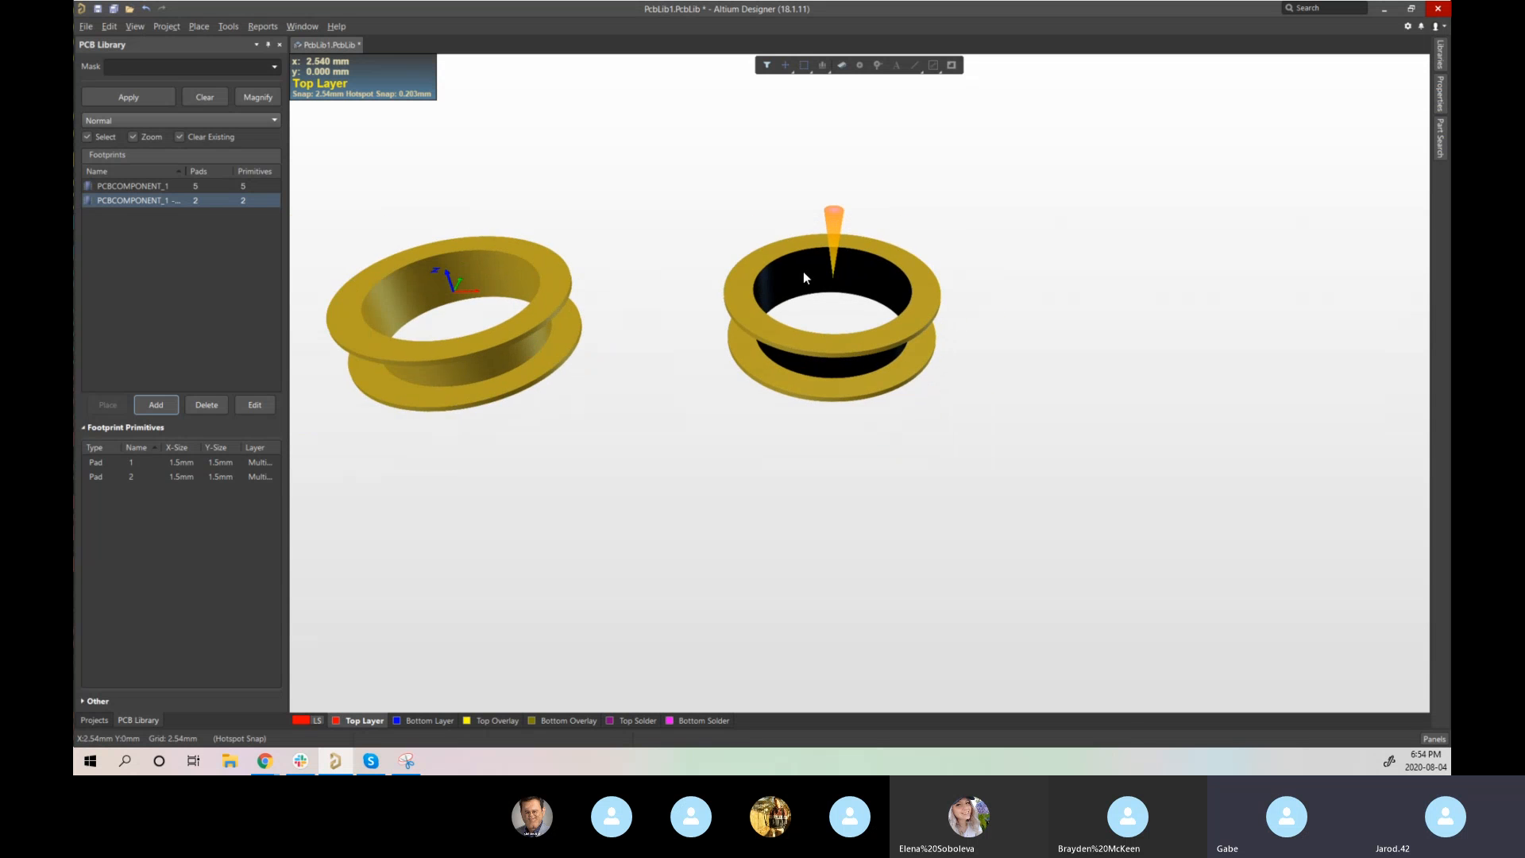
pyautogui.moveTo(803, 276); pyautogui.dragTo(951, 353, button='right')
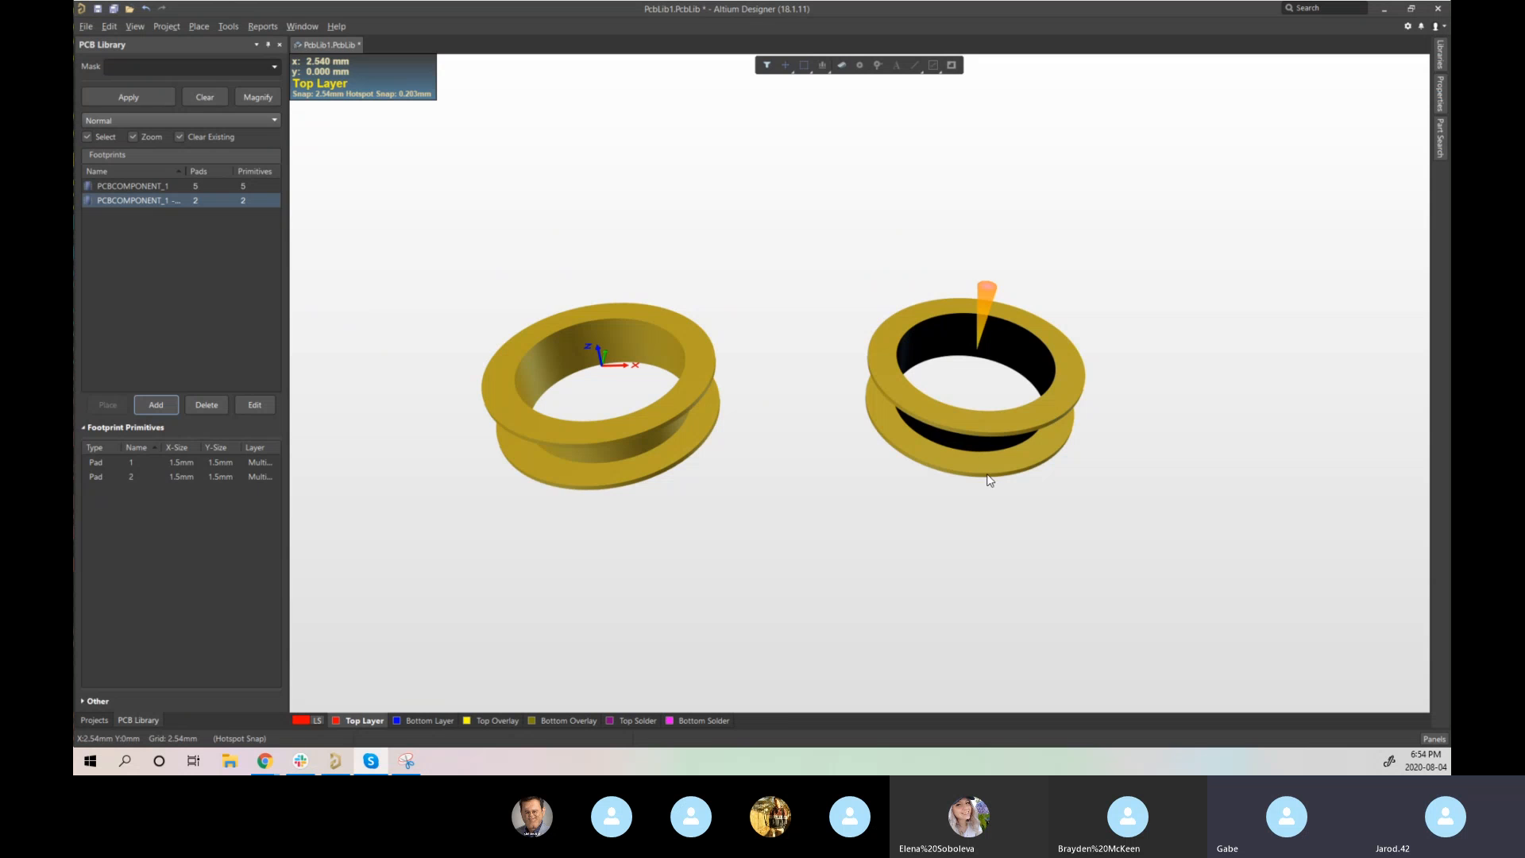
# - Return to the 2D view, make pad 2's hole plated again and deselect the pad
pyautogui.press('2')
pyautogui.doubleClick(784, 370)
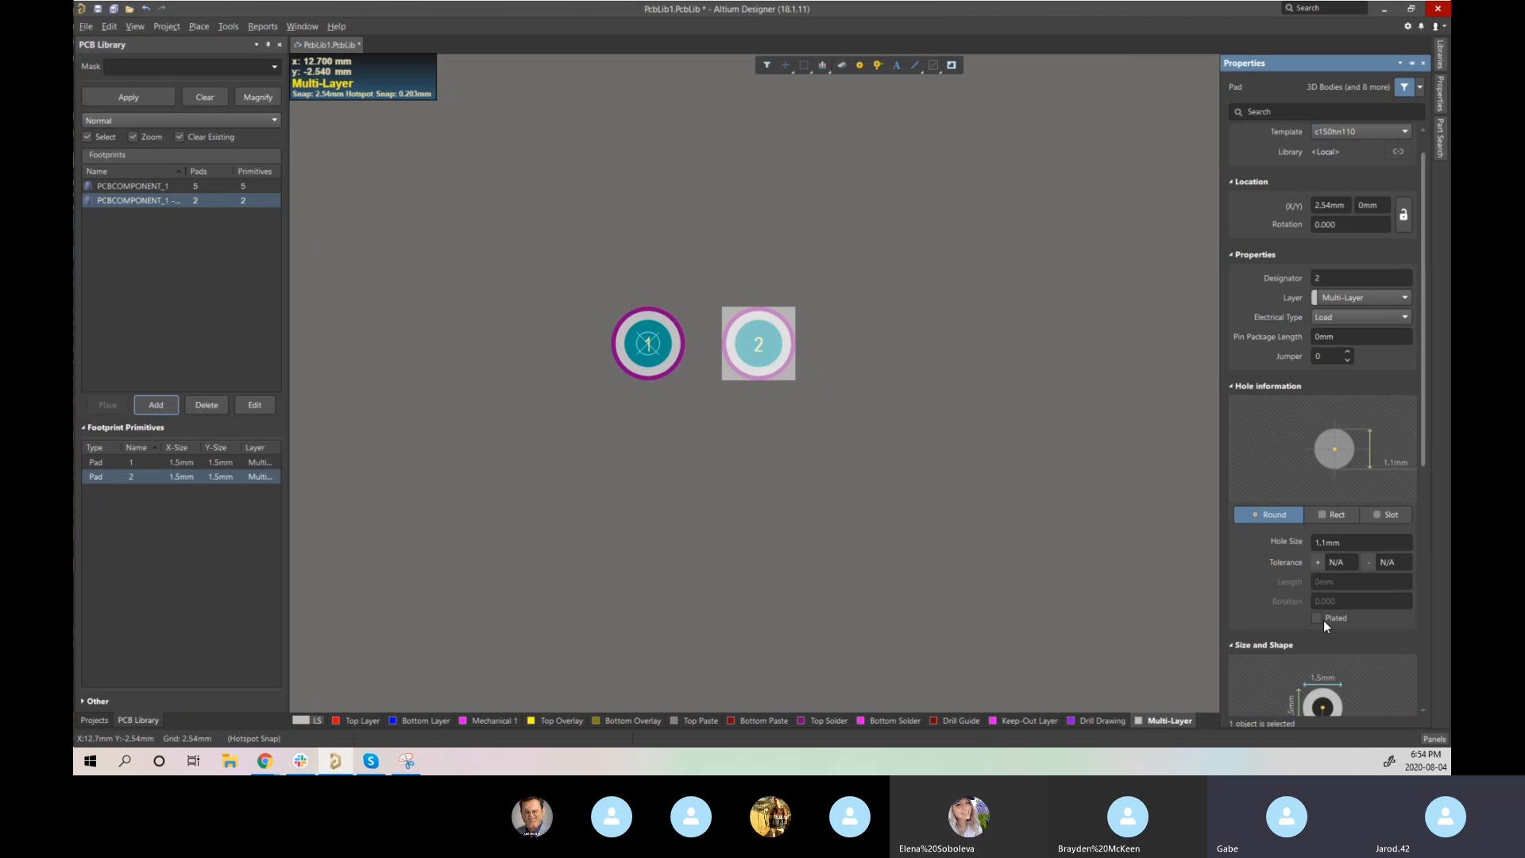
pyautogui.click(1324, 620)
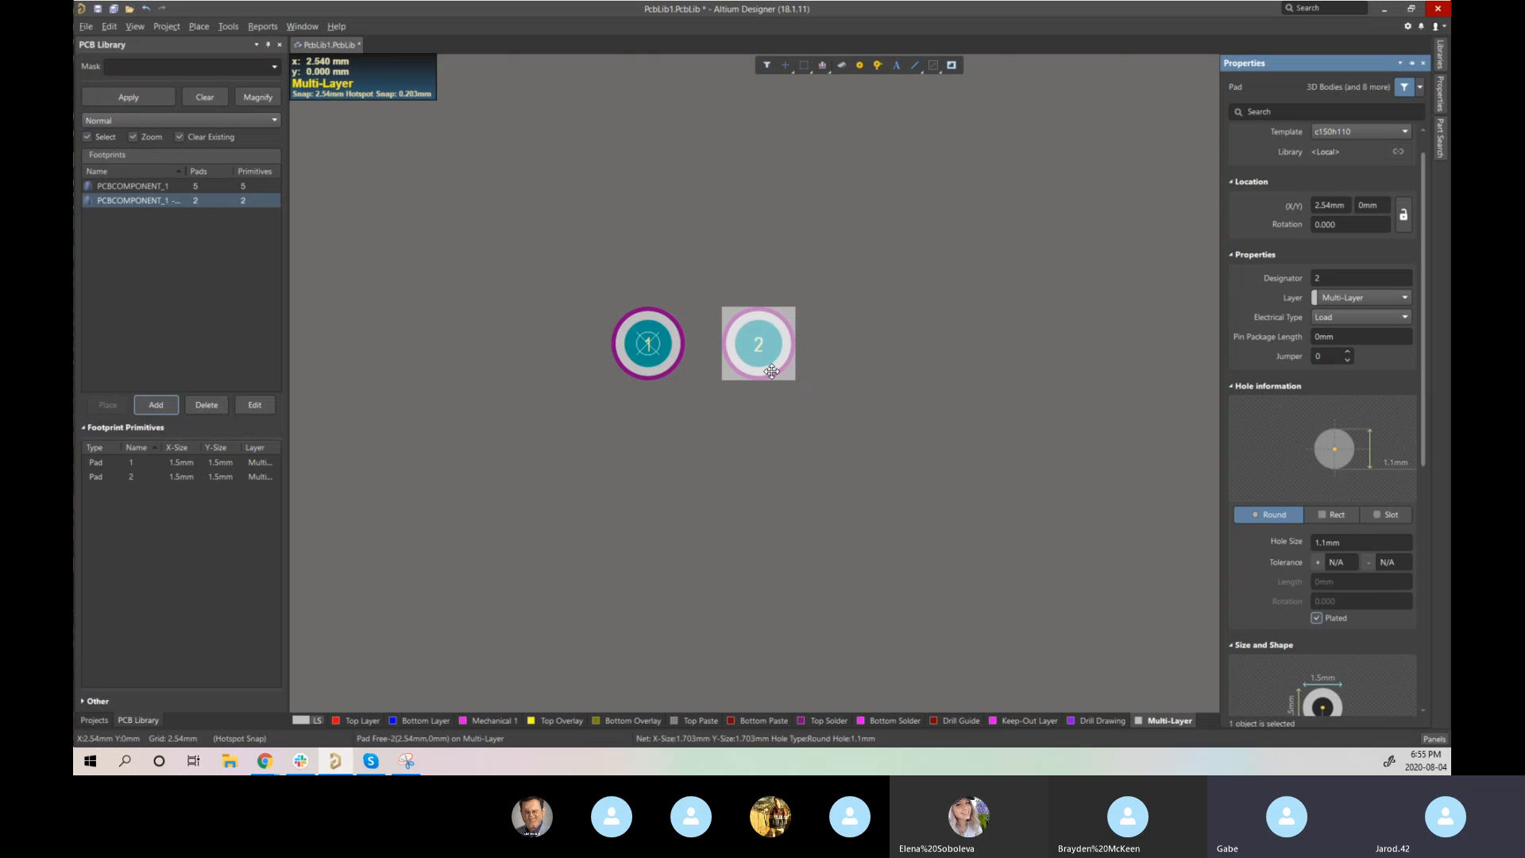
pyautogui.click(801, 521)
pyautogui.doubleClick(786, 343)
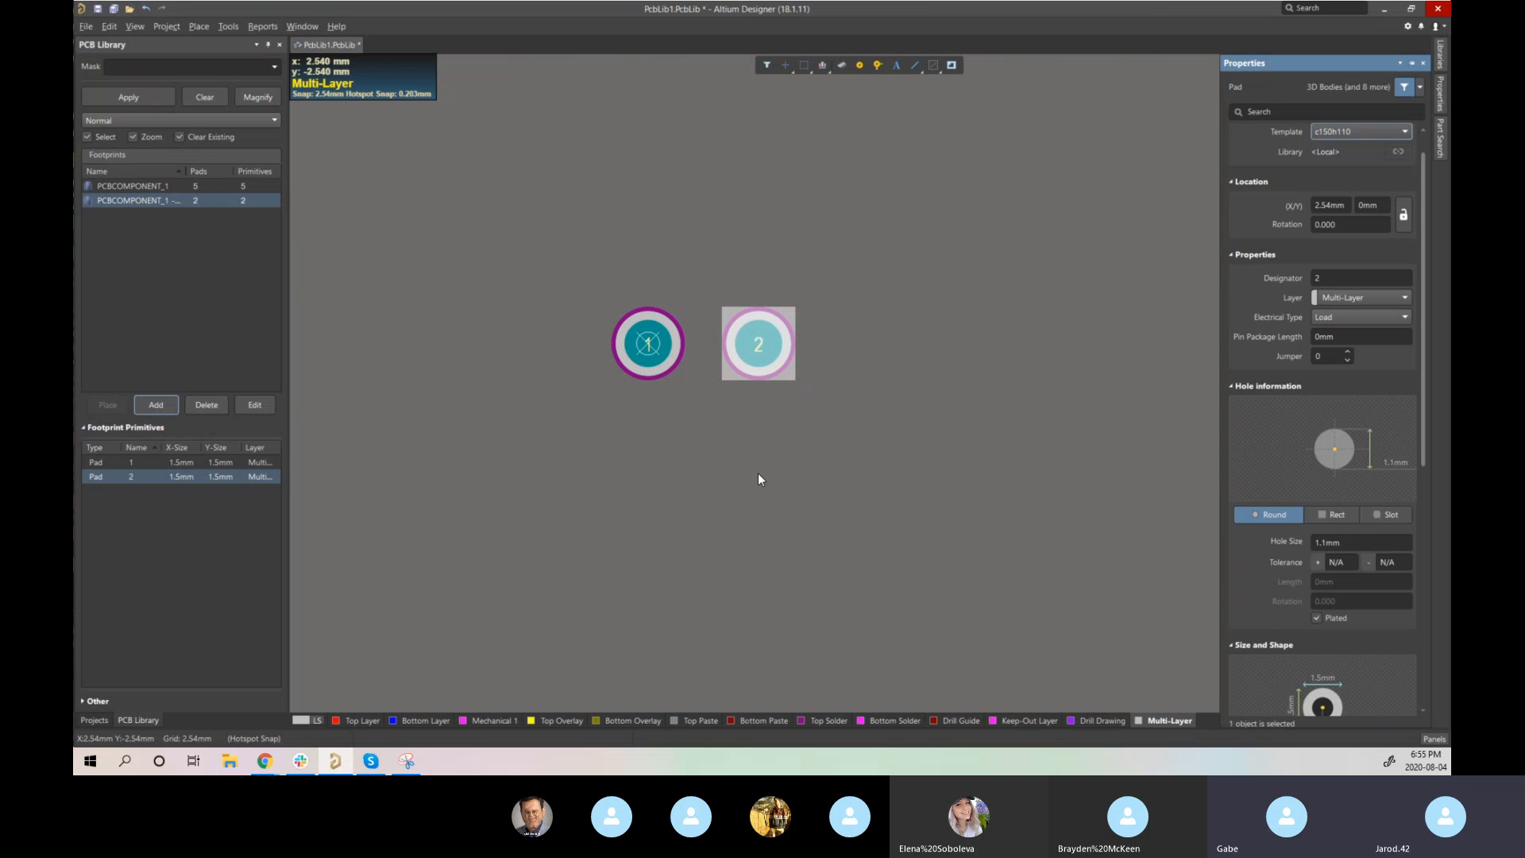
pyautogui.scroll(-3, 674, 441)
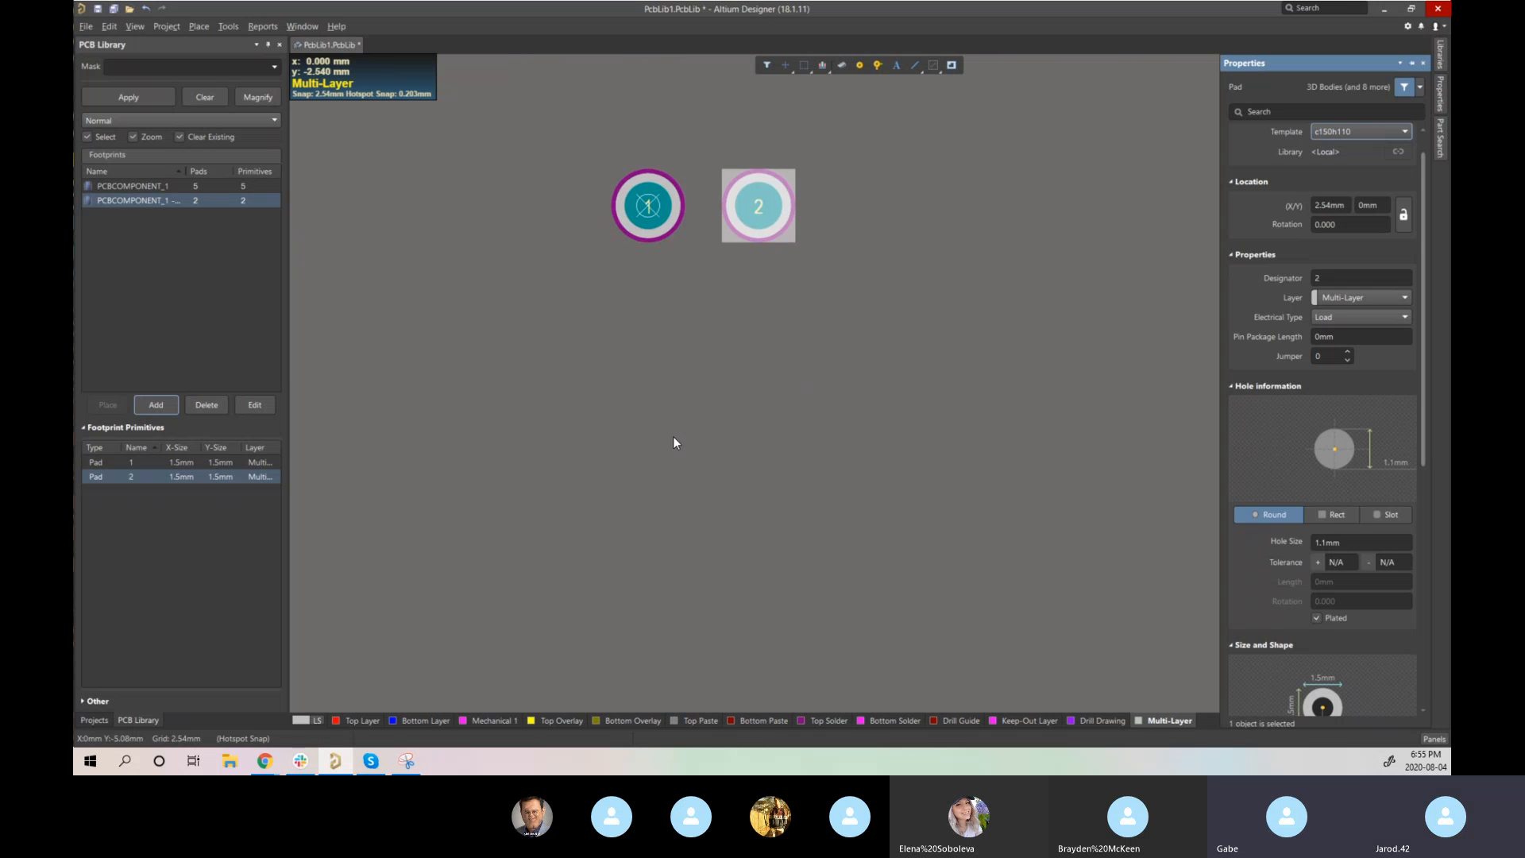
pyautogui.scroll(2, 674, 437)
pyautogui.click(675, 437)
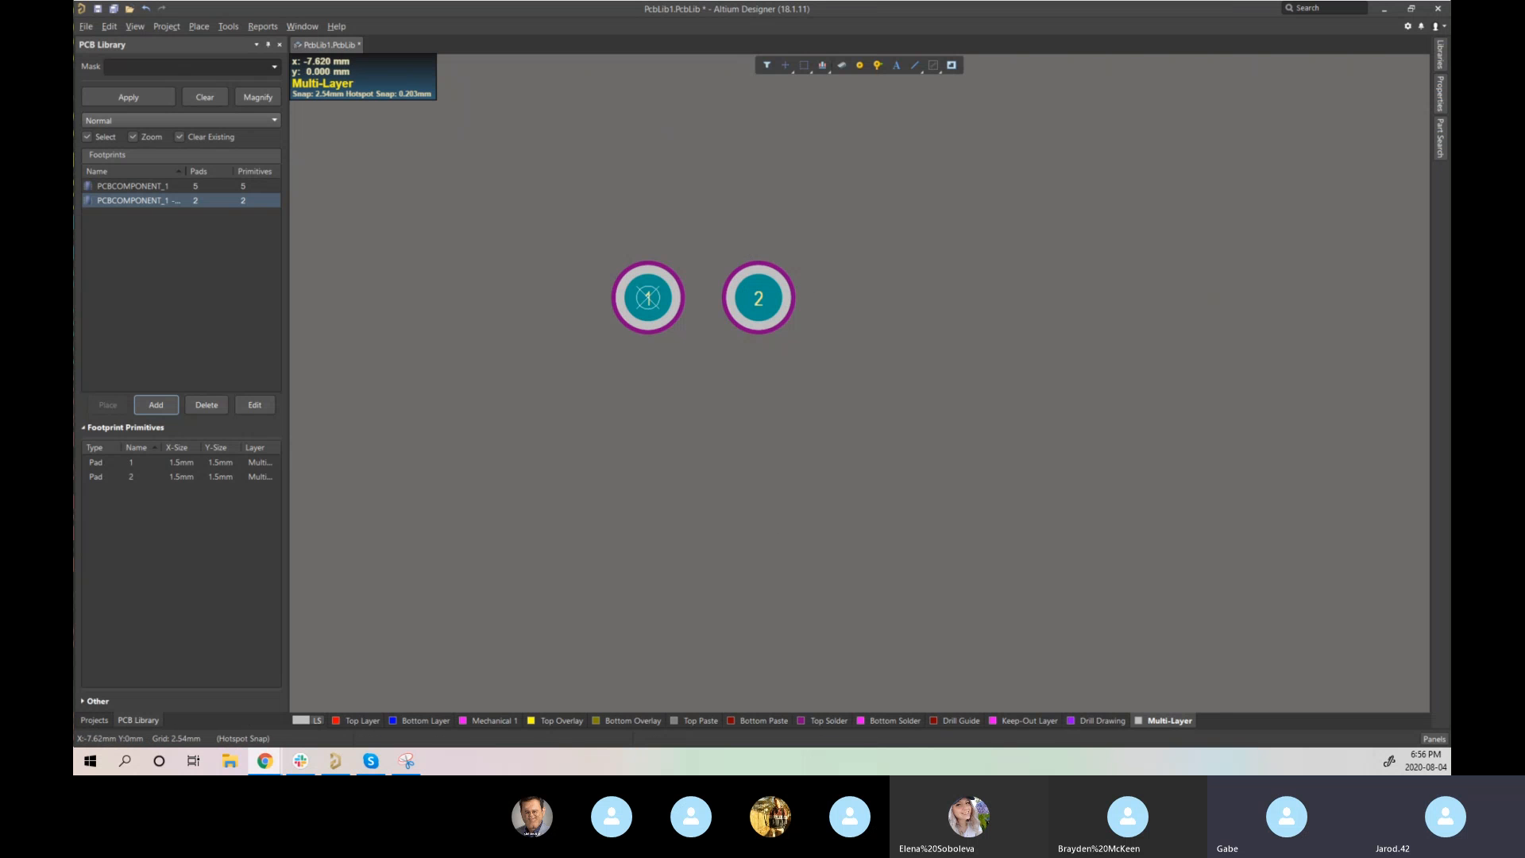
# - Switch to Chrome and examine the header views and dimensions on page 1 of the Molex drawing 768250002_sd.pdf
pyautogui.doubleClick(804, 402)
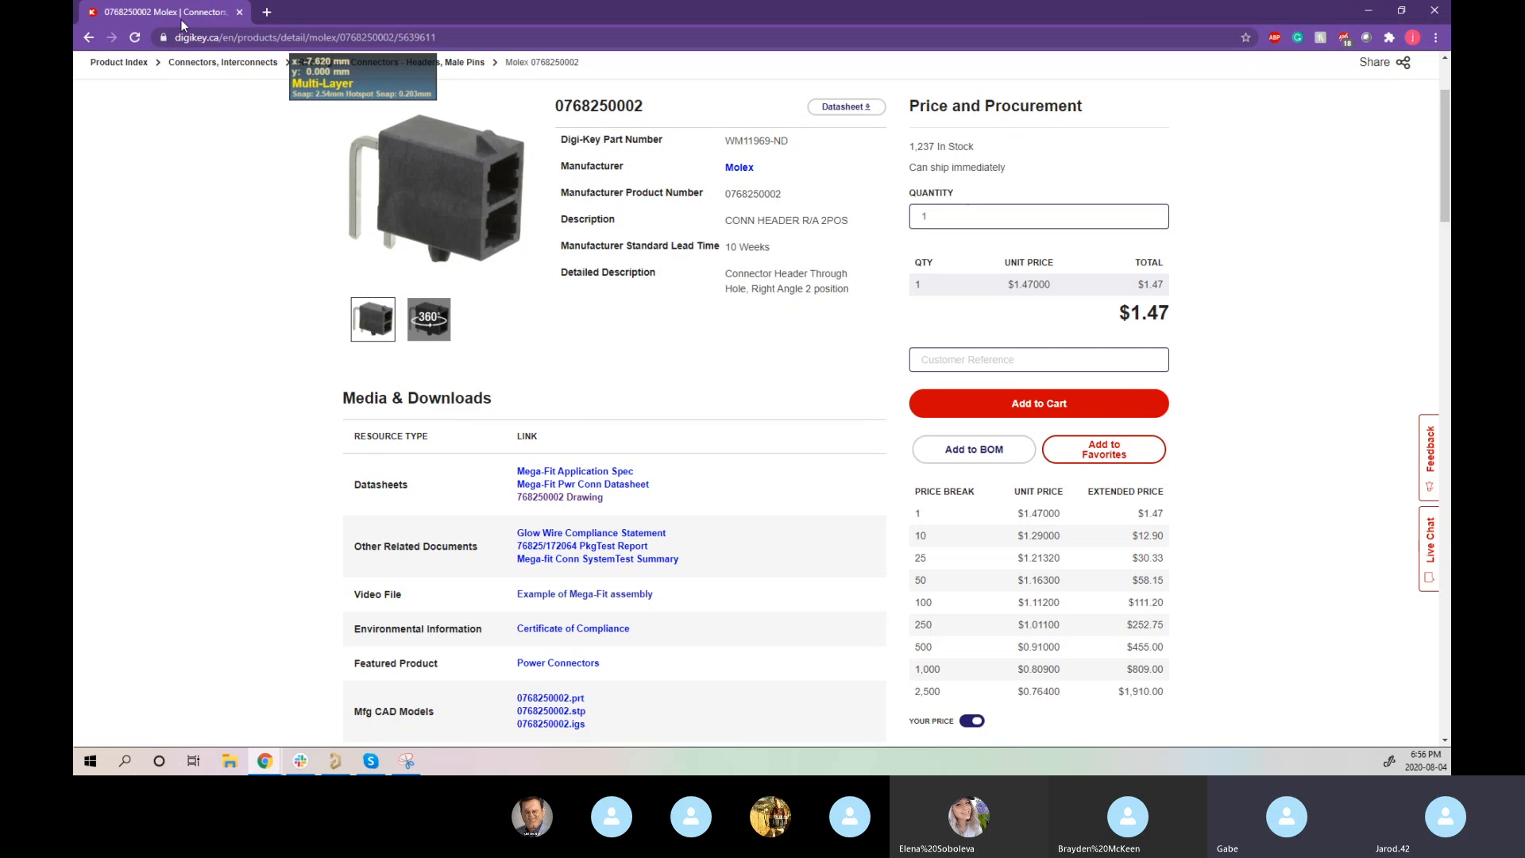
pyautogui.hotkey('alt', 'Tab')
pyautogui.hotkey('alt', 'Tab')
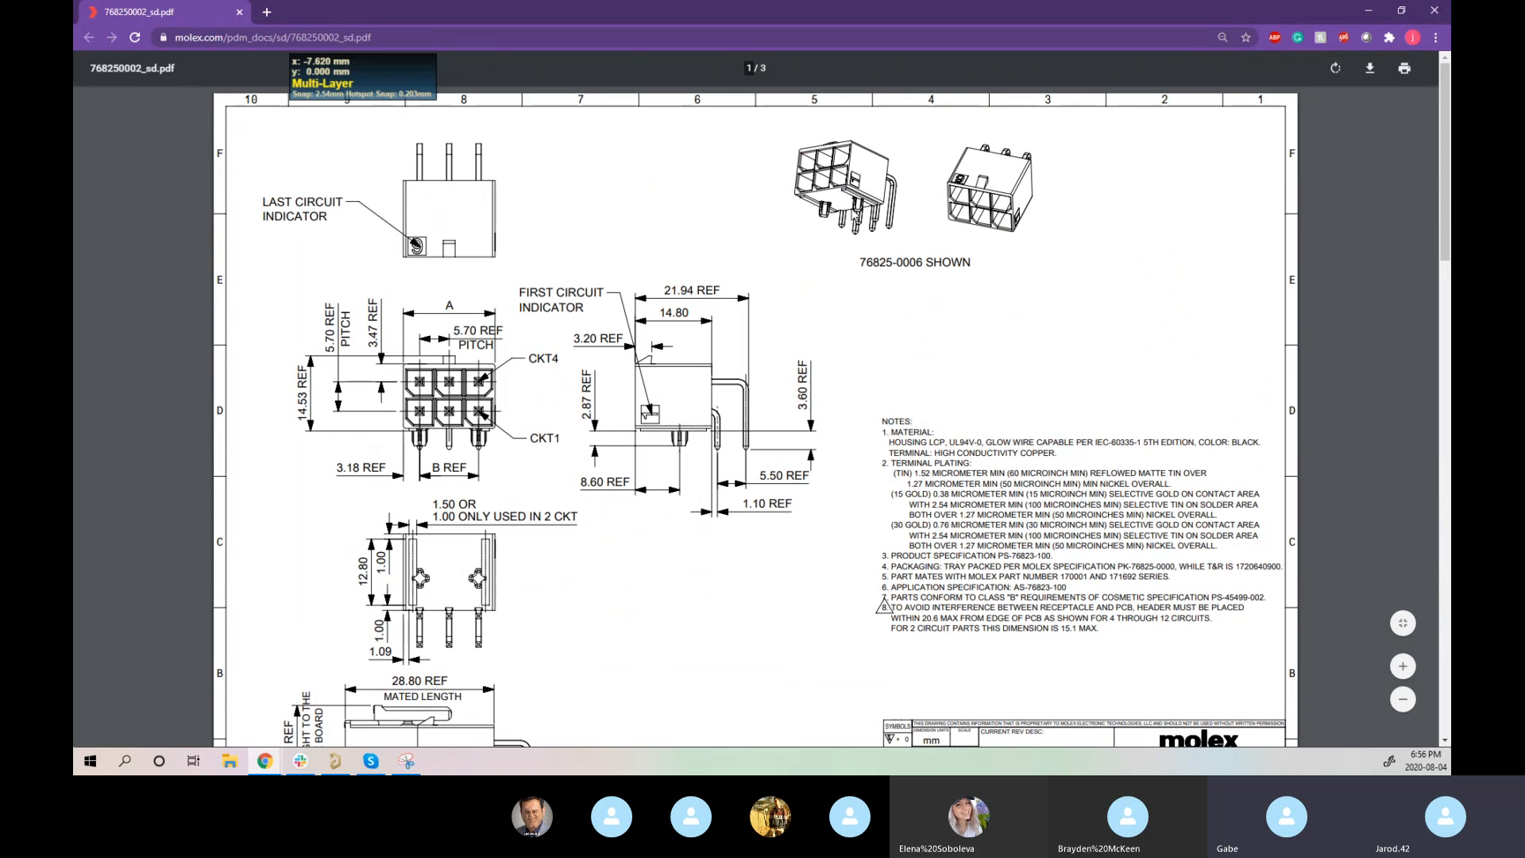
pyautogui.scroll(-1, 858, 147)
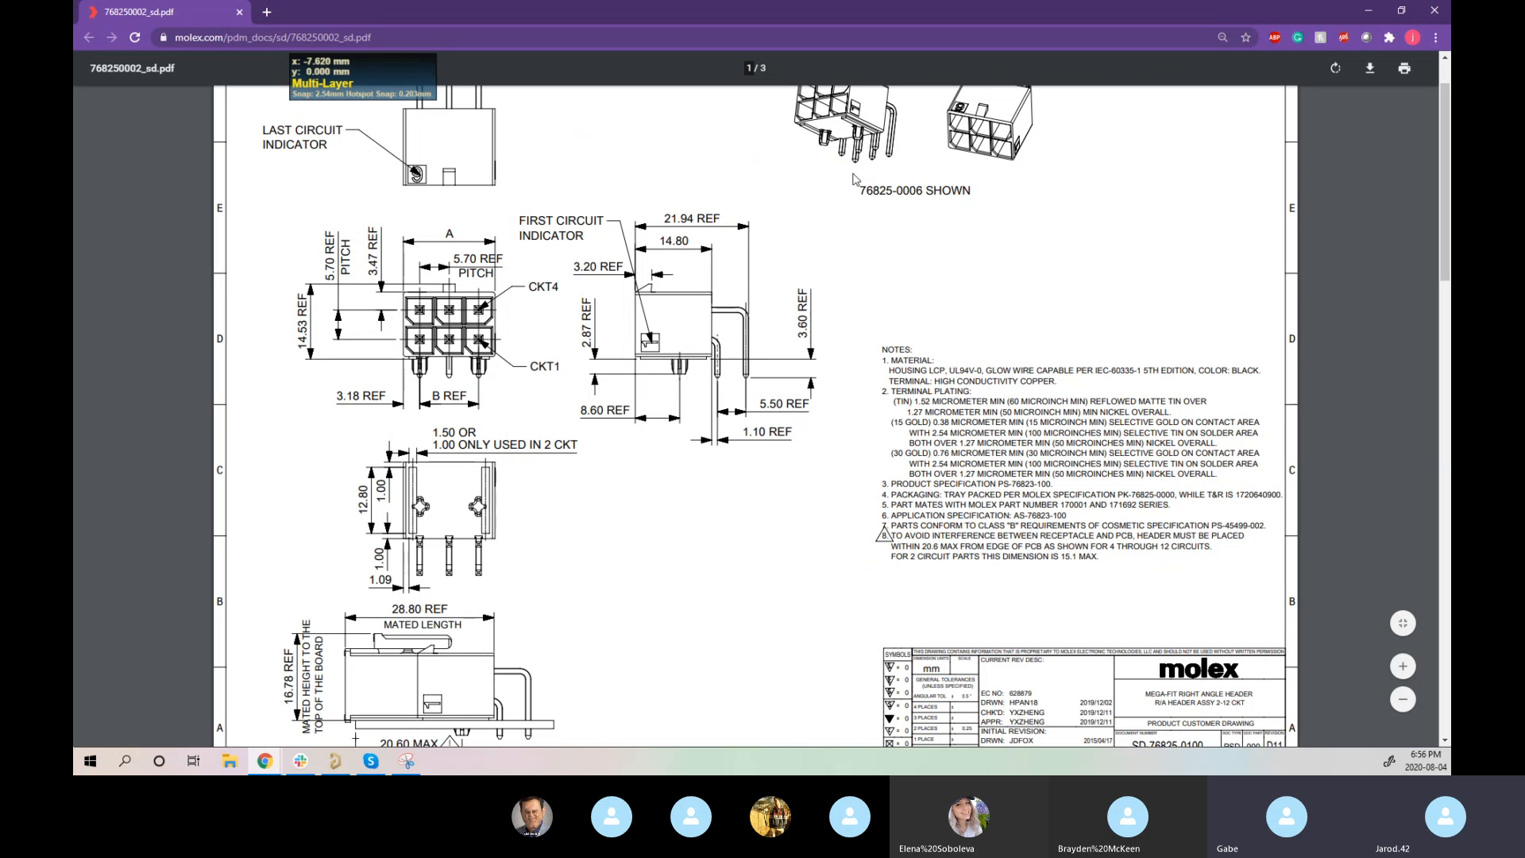
pyautogui.scroll(2, 839, 228)
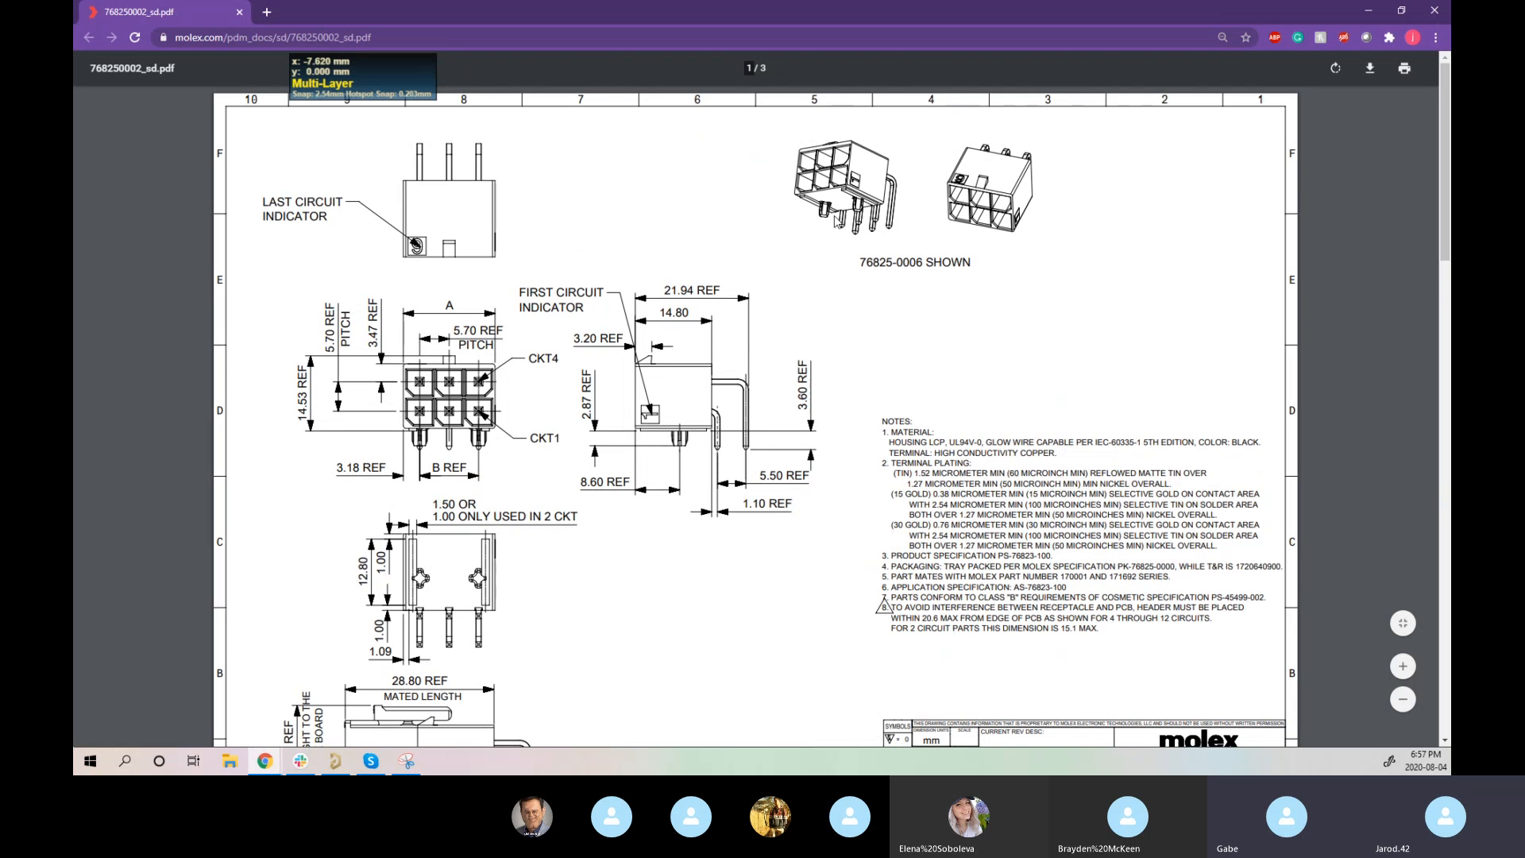
pyautogui.scroll(-2, 683, 409)
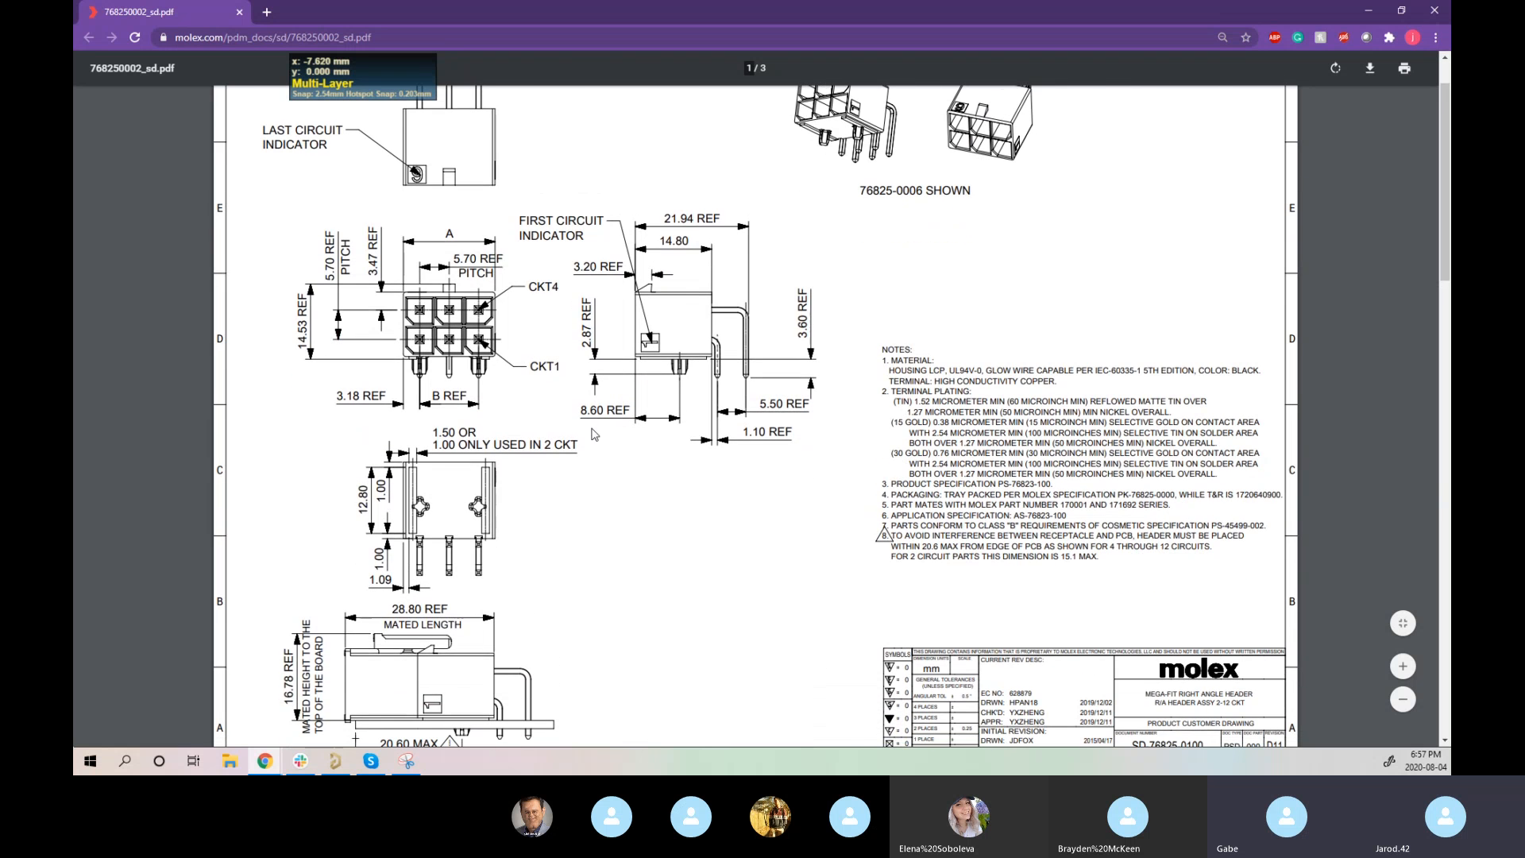
pyautogui.scroll(-2, 535, 438)
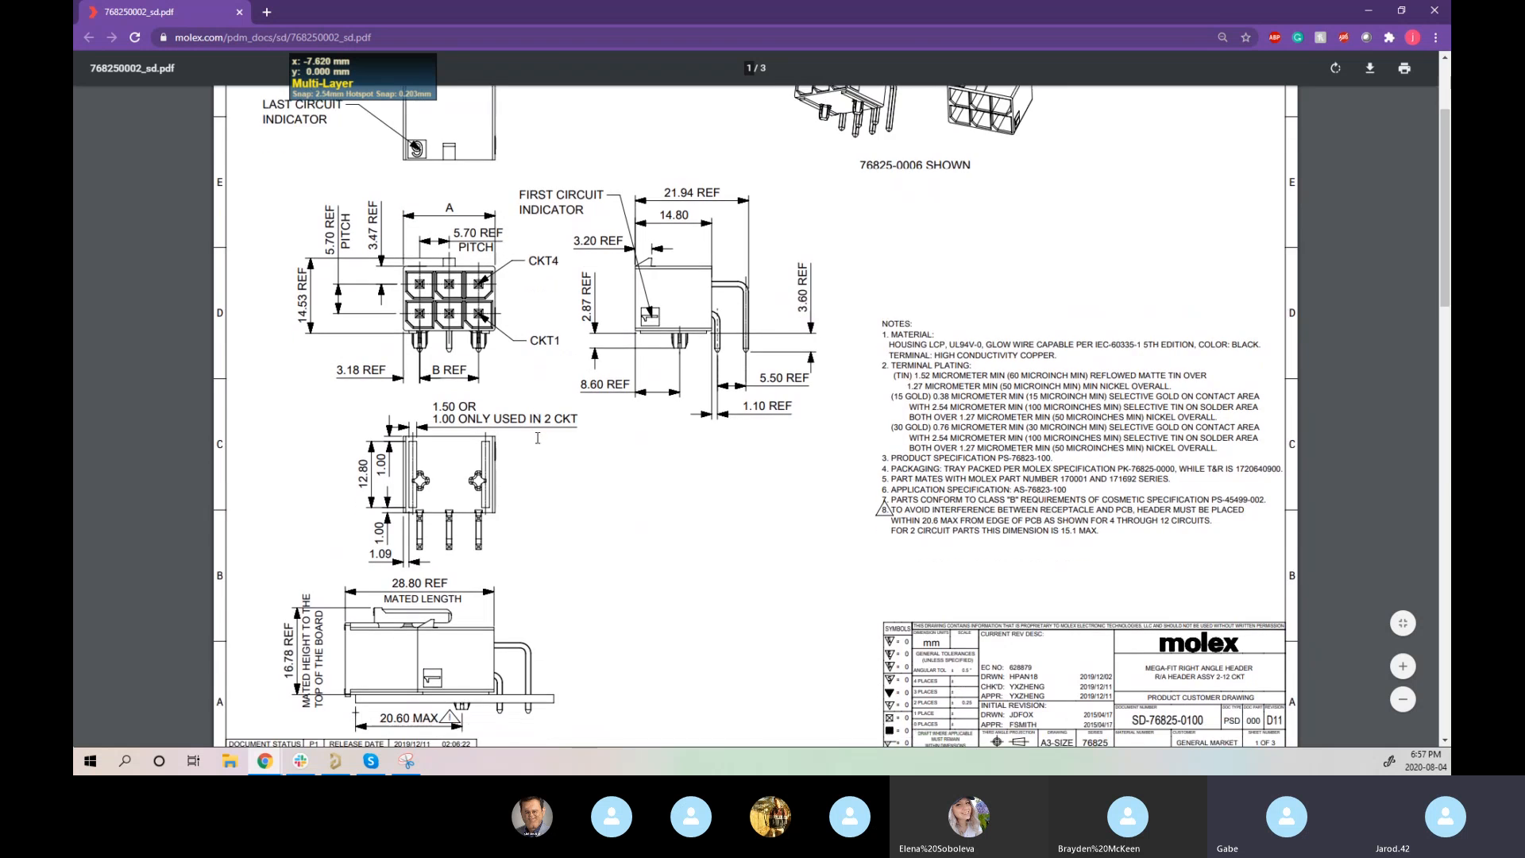
# - Compare the header views on page 1 with the recommended PCB layouts on page 2 of the Molex drawing
pyautogui.scroll(-10, 630, 439)
pyautogui.scroll(-6, 627, 441)
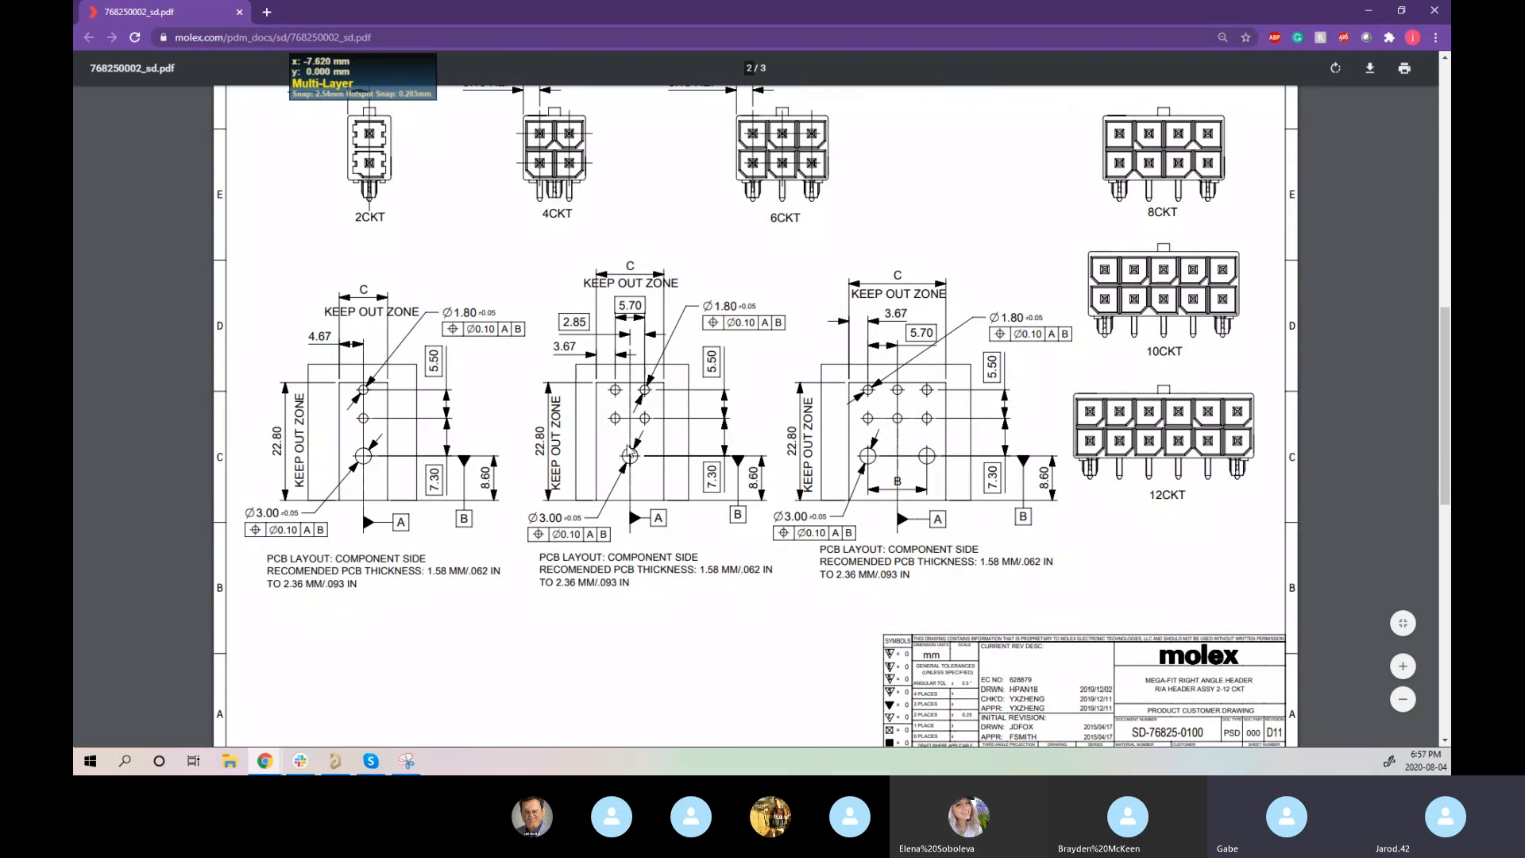
pyautogui.scroll(5, 460, 246)
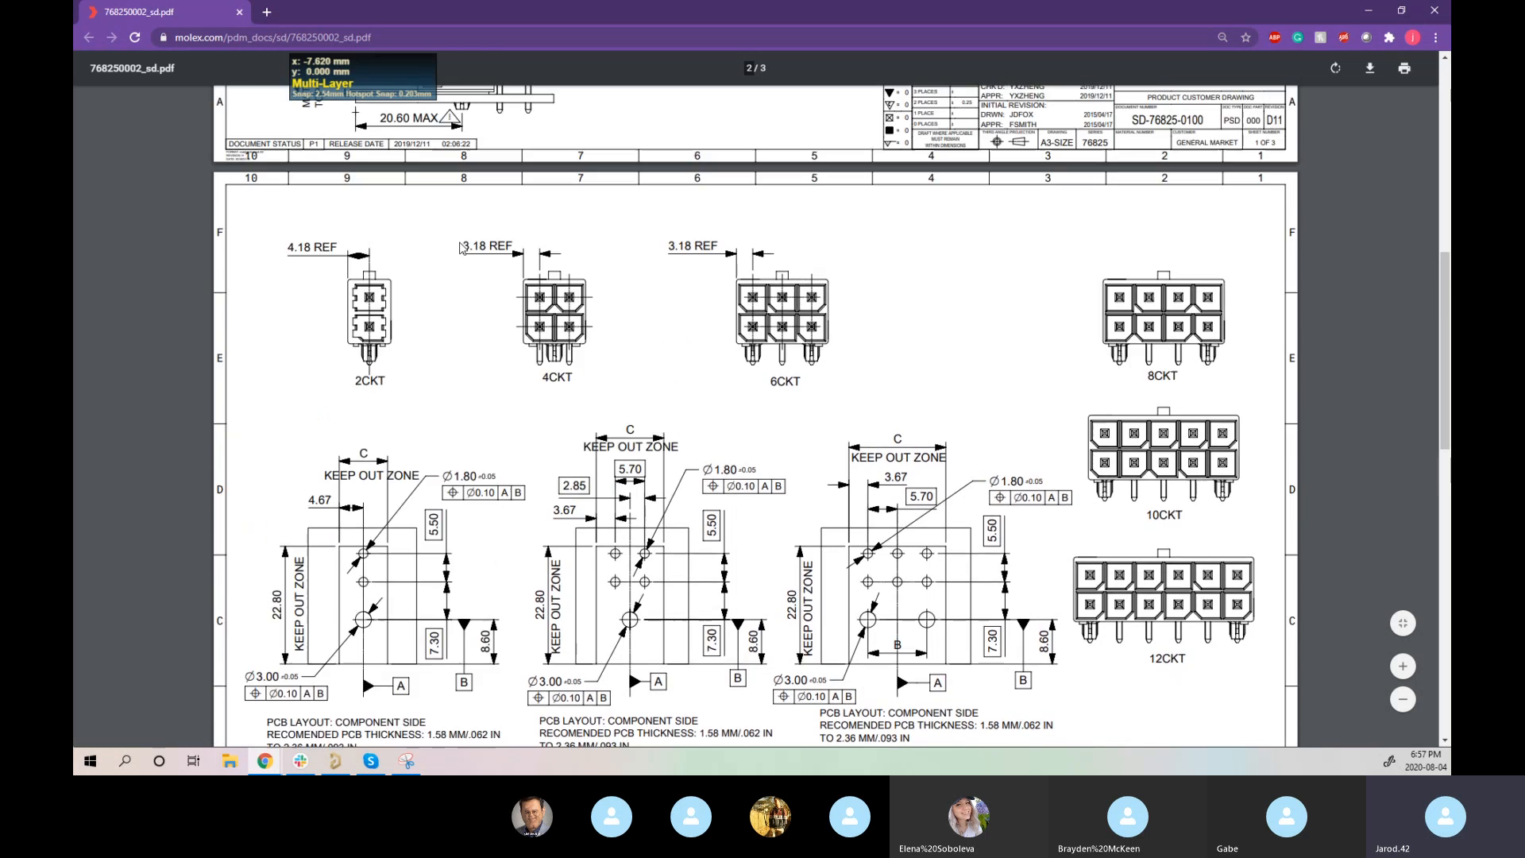
pyautogui.scroll(8, 461, 247)
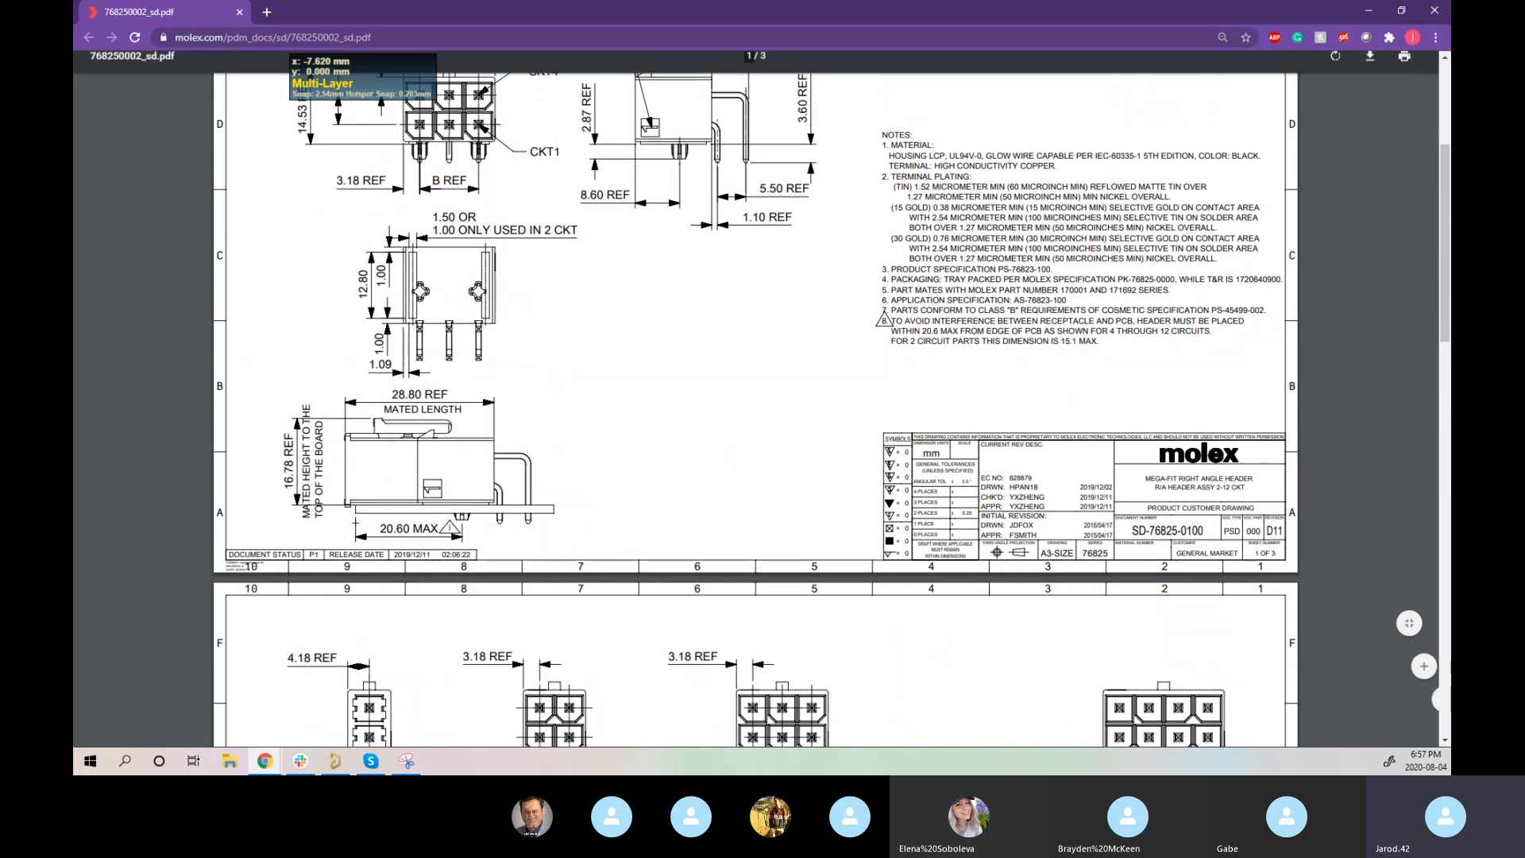
pyautogui.scroll(4, 525, 397)
pyautogui.scroll(-15, 525, 397)
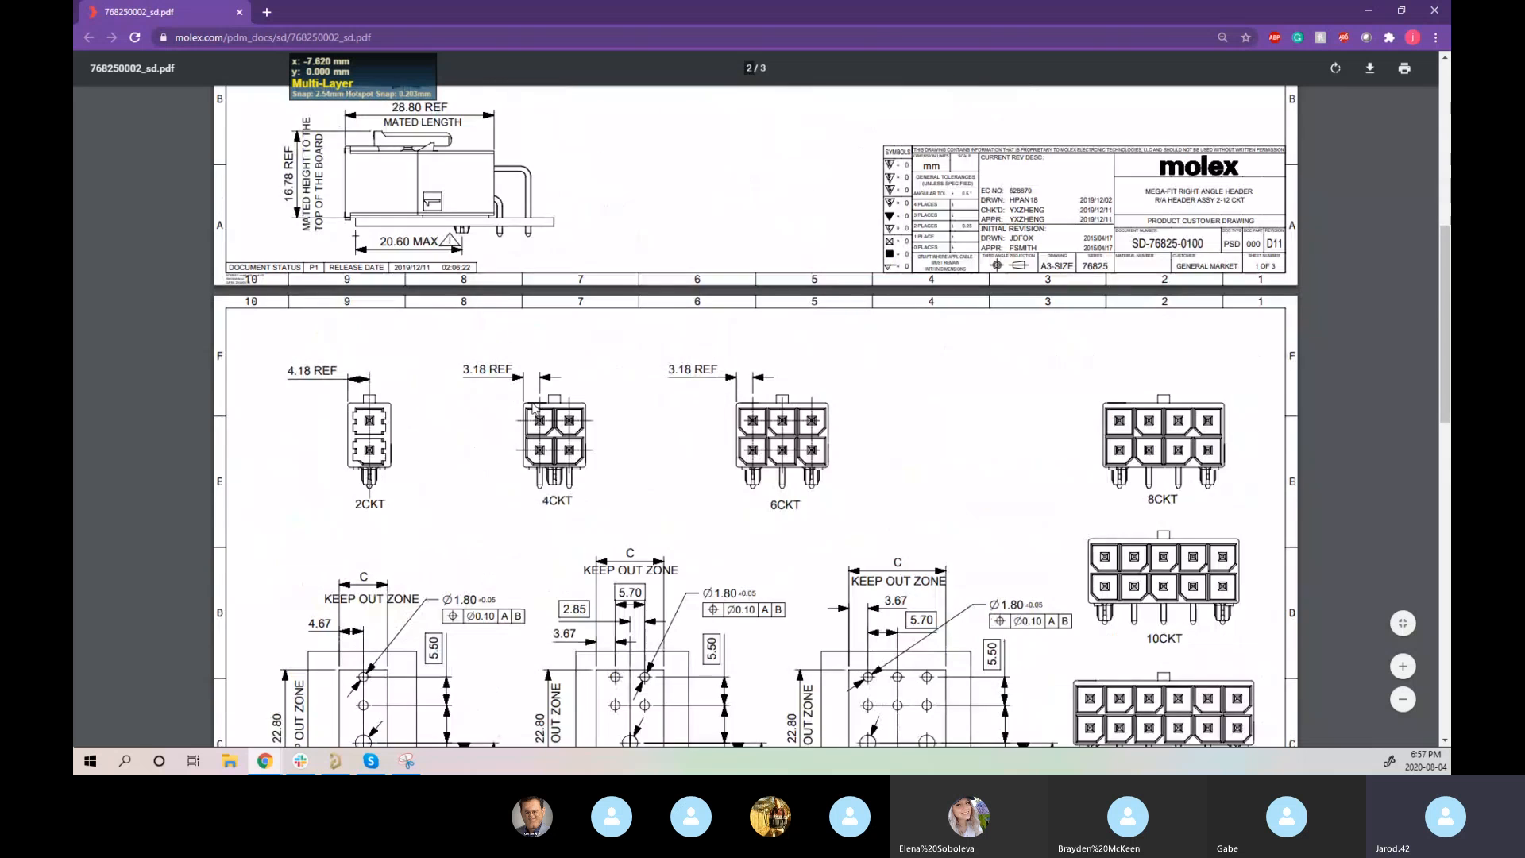
pyautogui.scroll(-8, 633, 455)
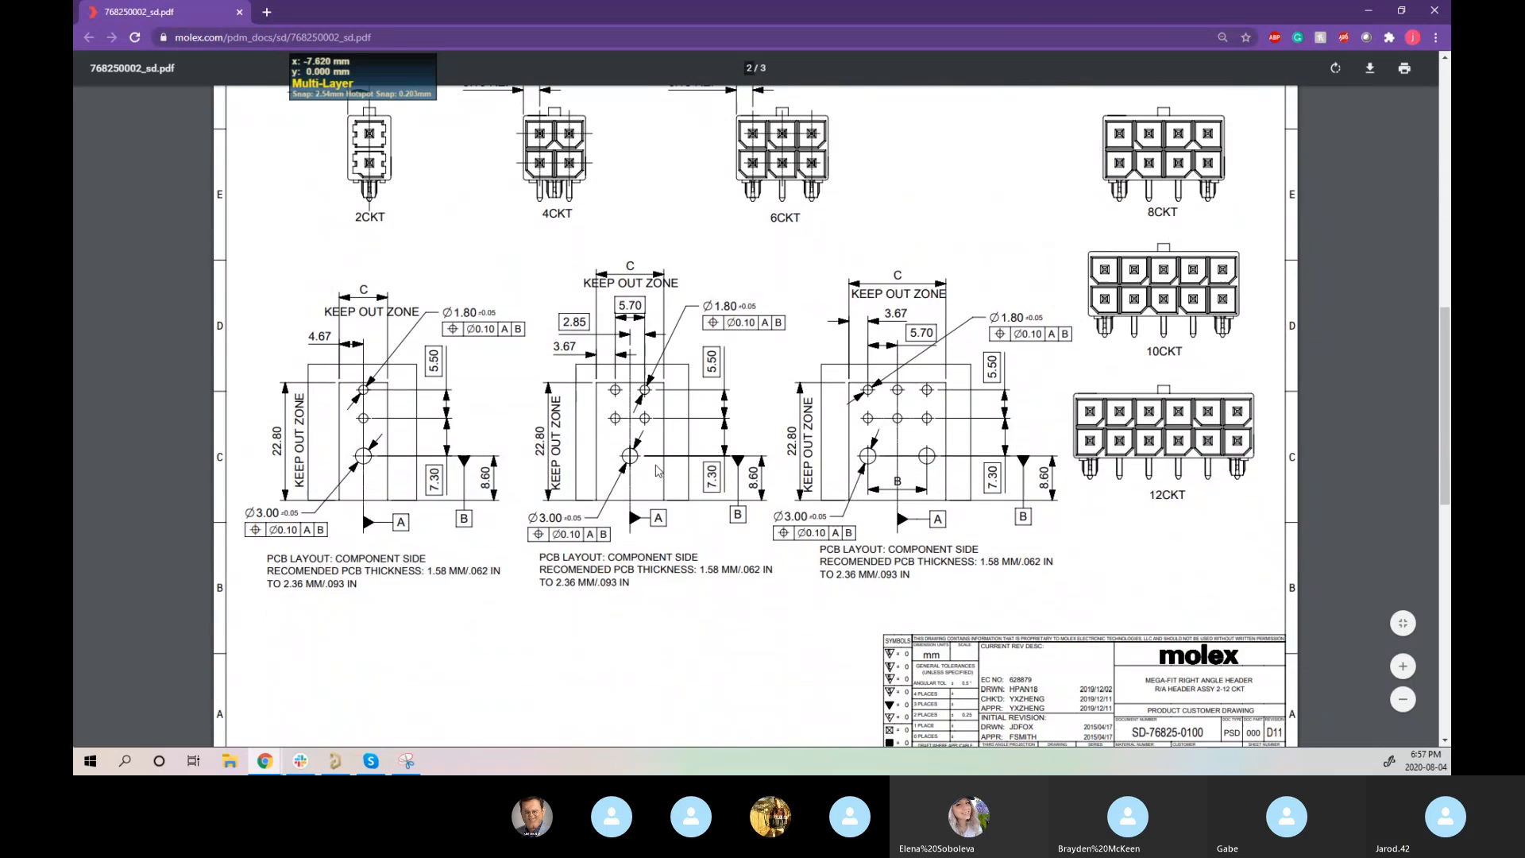
# - Review the table of circuit sizes, part numbers and dimensions A, B and C on page 3 of the drawing
pyautogui.scroll(-9, 767, 328)
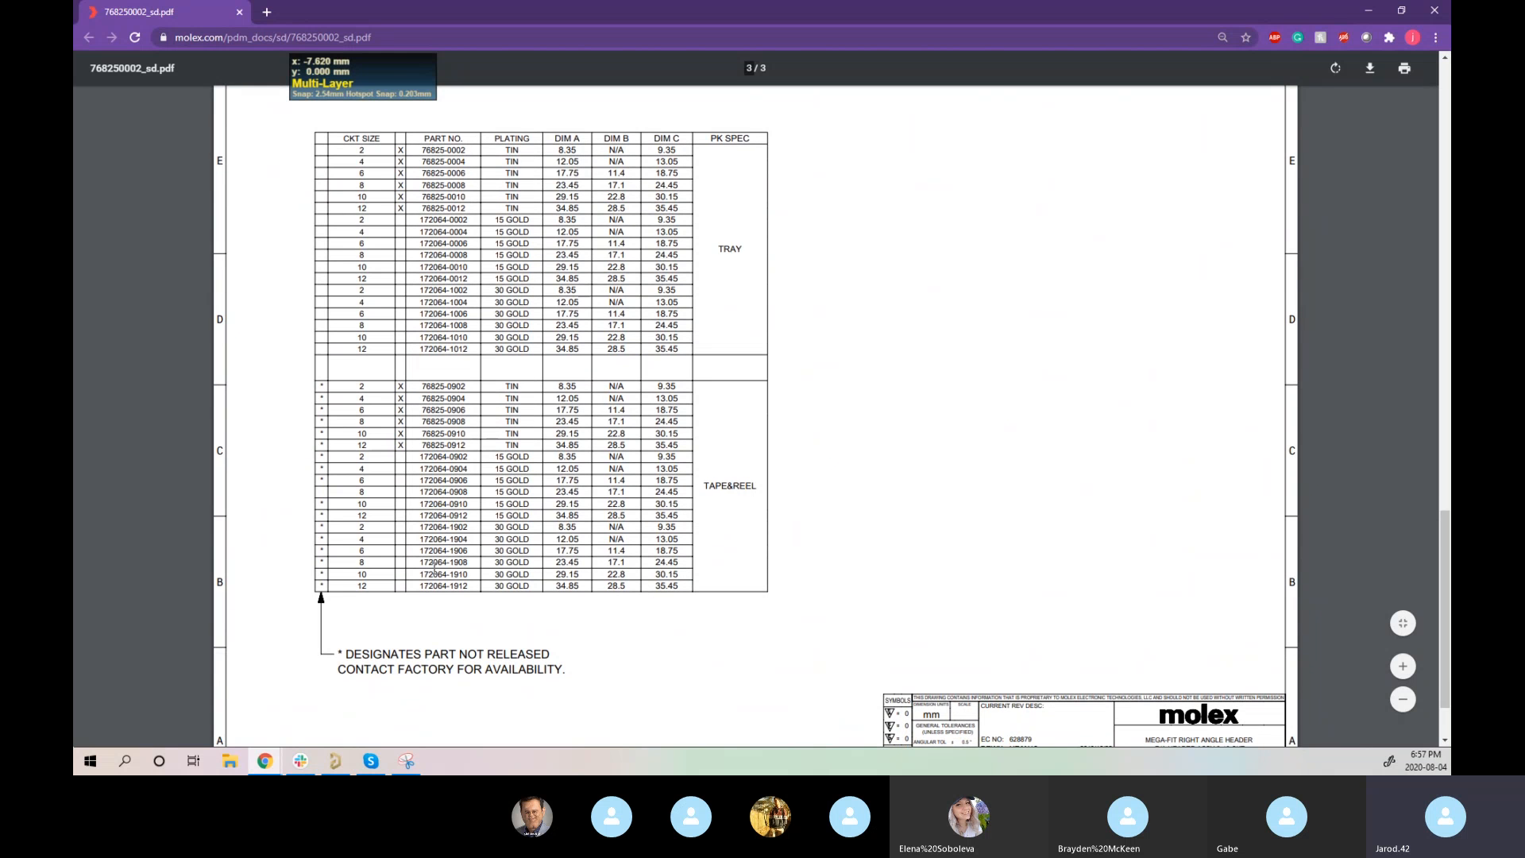
pyautogui.scroll(1, 687, 490)
pyautogui.scroll(-1, 686, 490)
pyautogui.scroll(4, 687, 490)
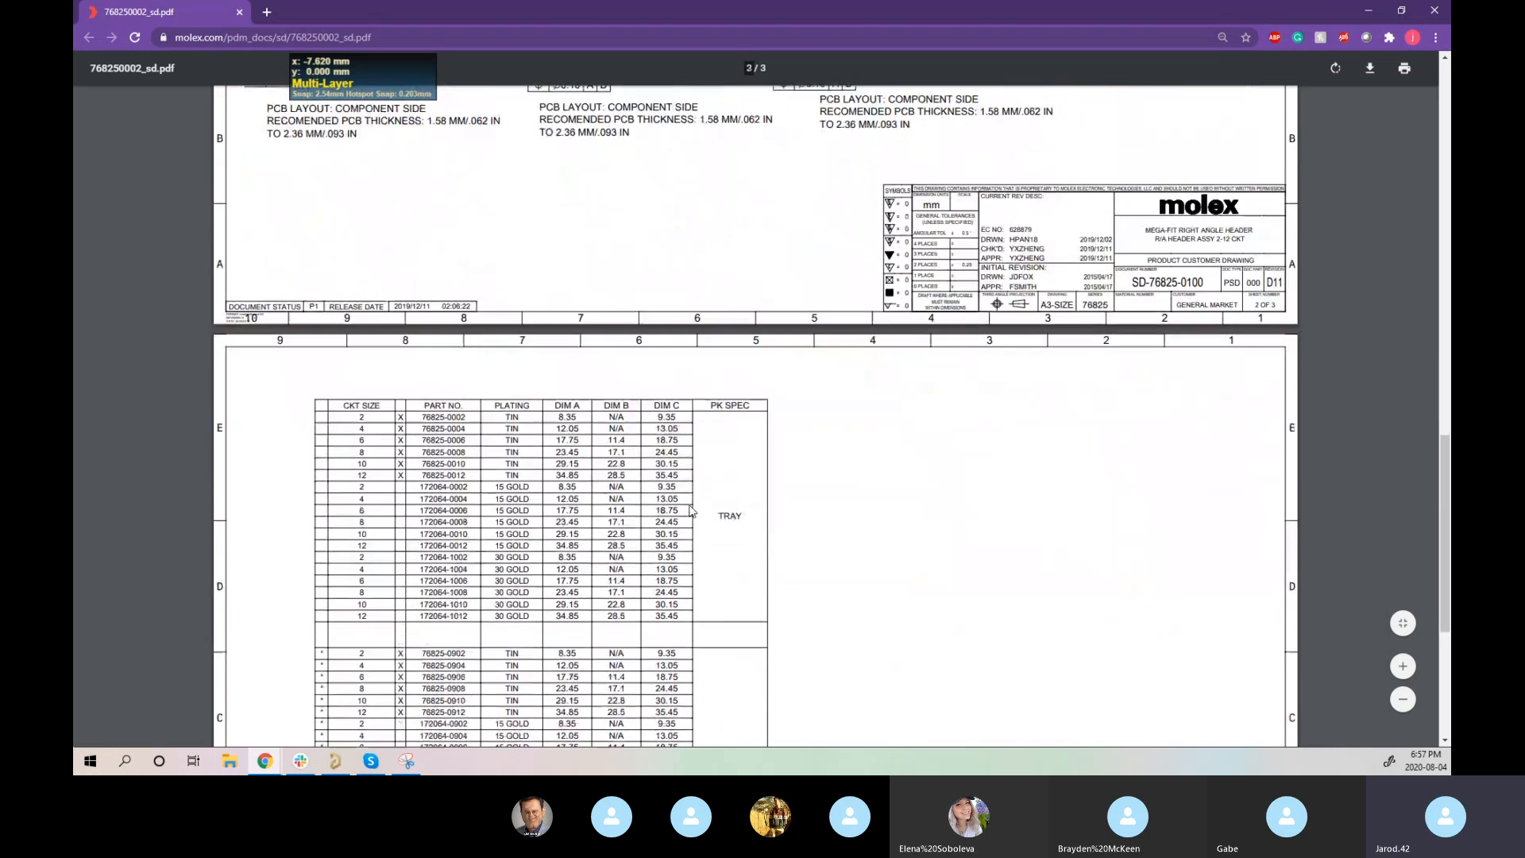
pyautogui.scroll(2, 689, 510)
pyautogui.scroll(-2, 1005, 476)
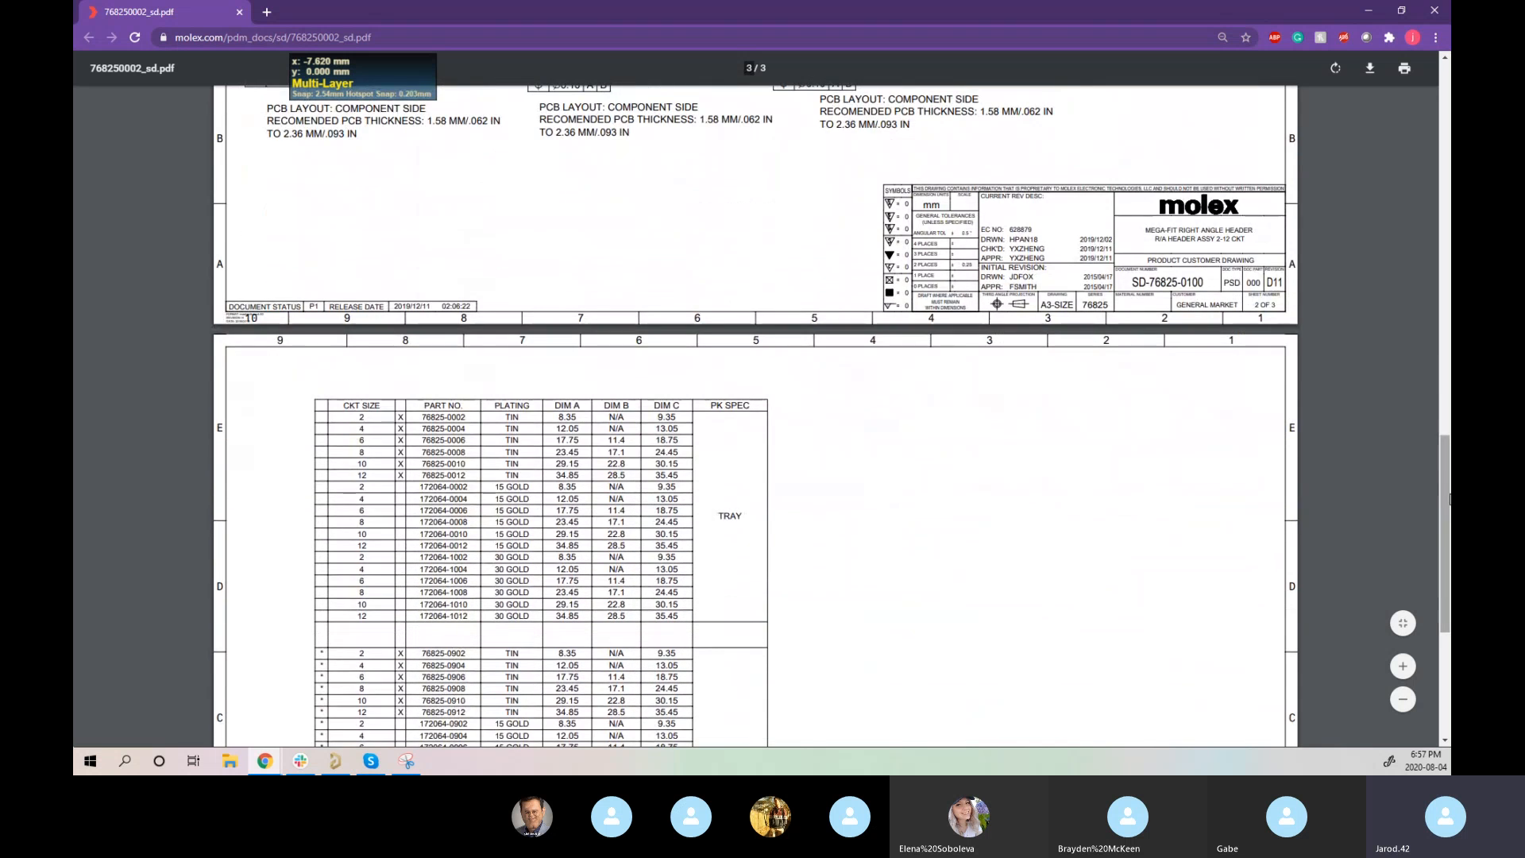
# - Examine the dimension units, hole diameters, spacings and keep-out zones of the recommended PCB layouts on page 2
pyautogui.moveTo(1444, 502); pyautogui.dragTo(1404, 331)
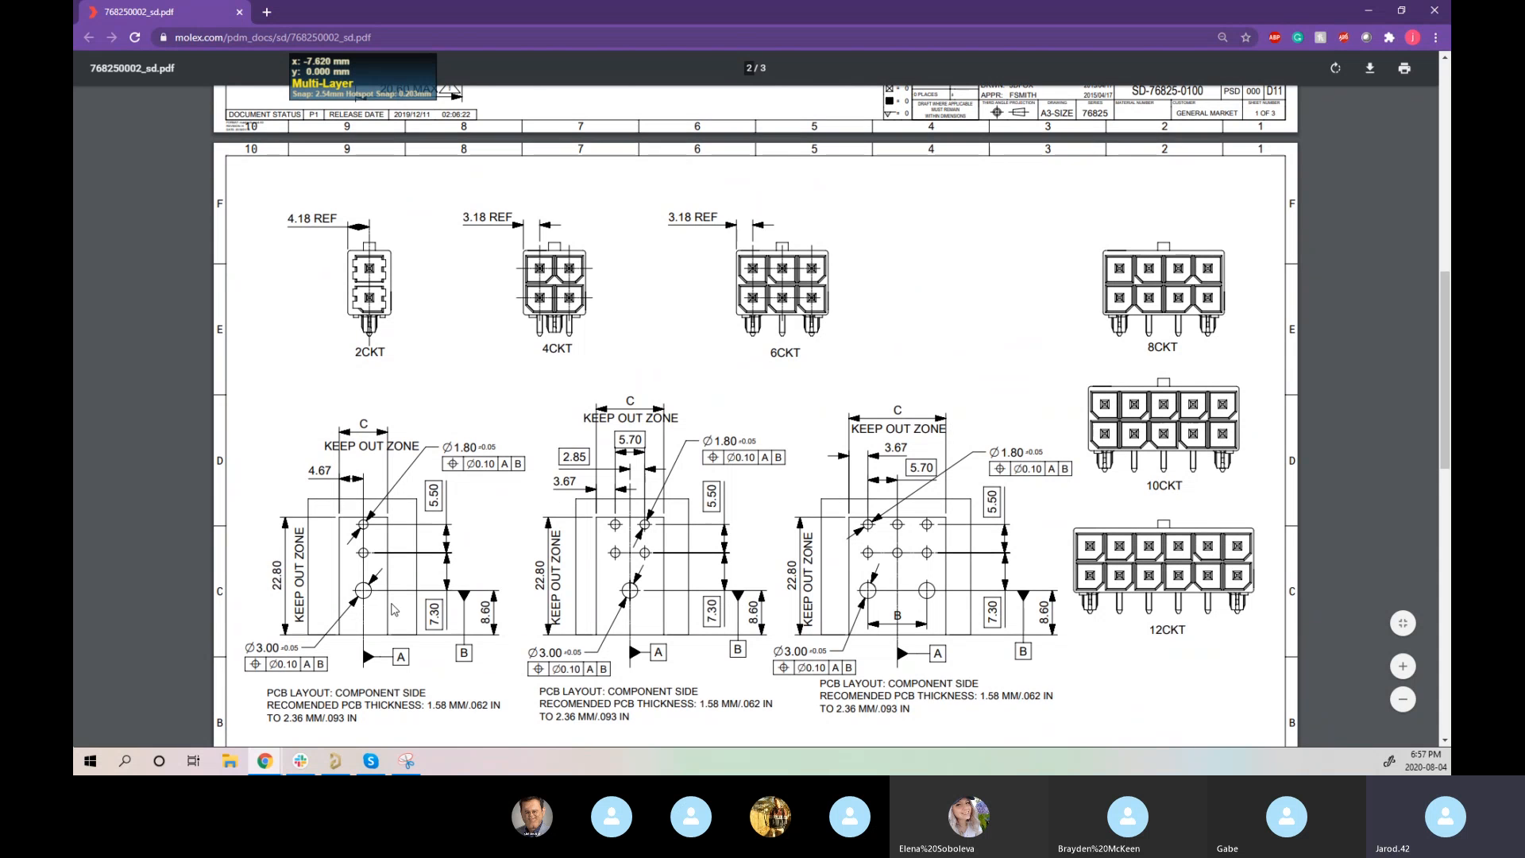
pyautogui.scroll(-1, 393, 609)
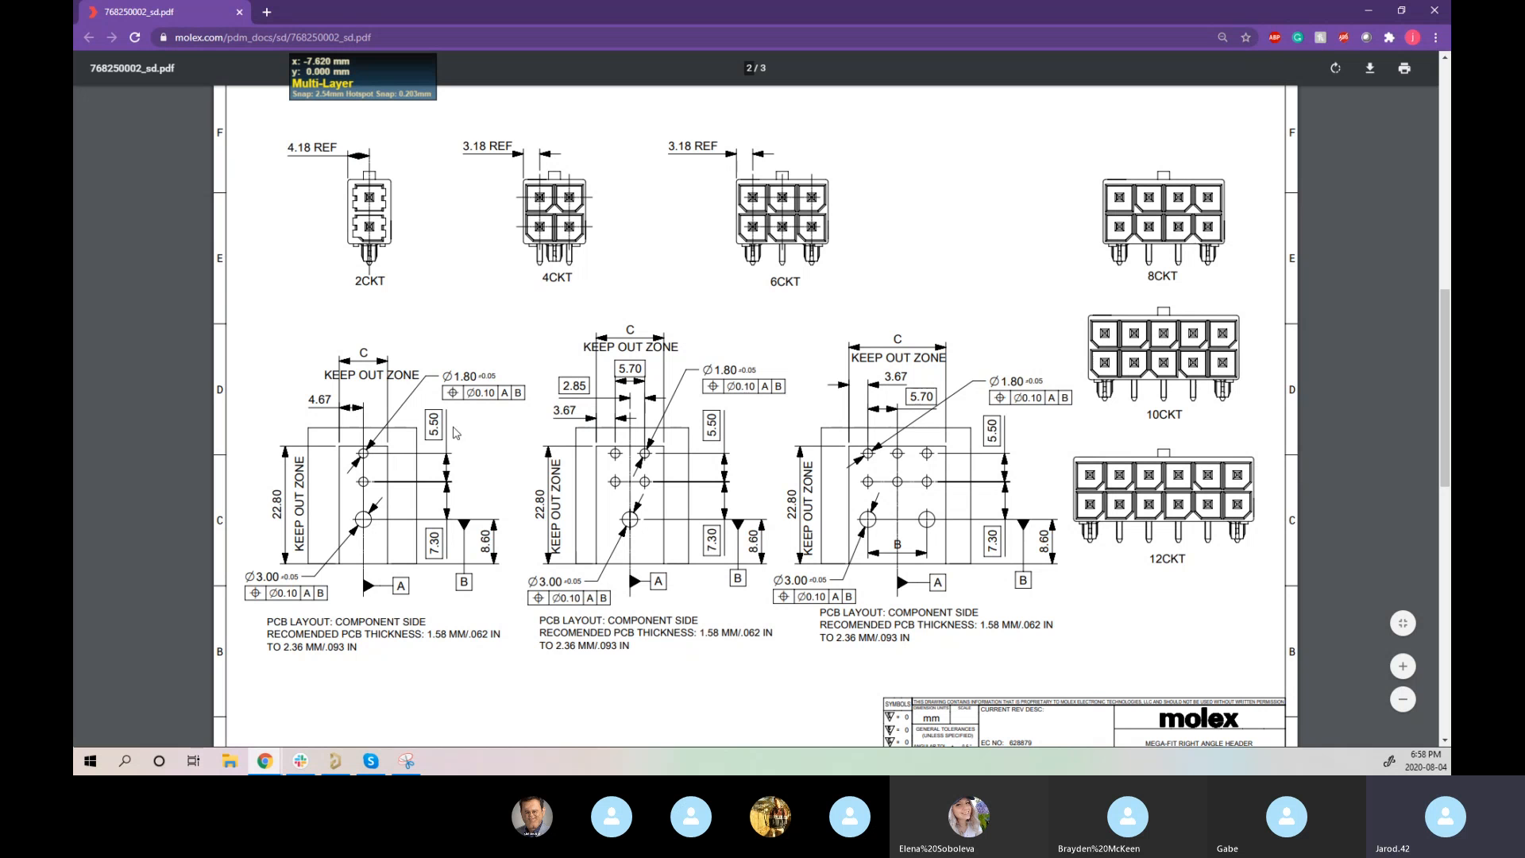
pyautogui.scroll(-1, 436, 430)
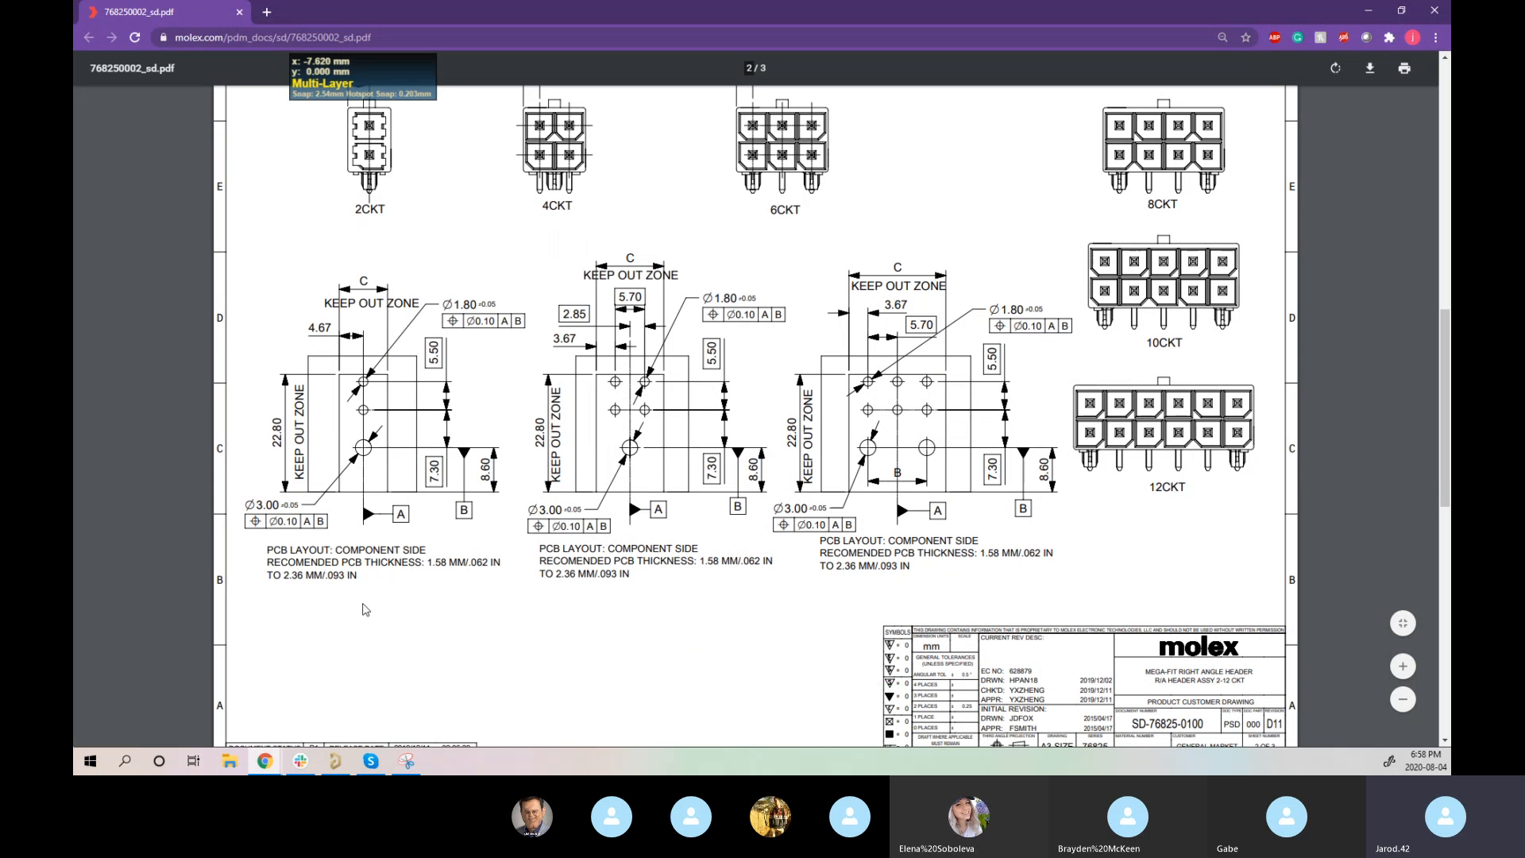
pyautogui.moveTo(923, 642); pyautogui.dragTo(917, 640)
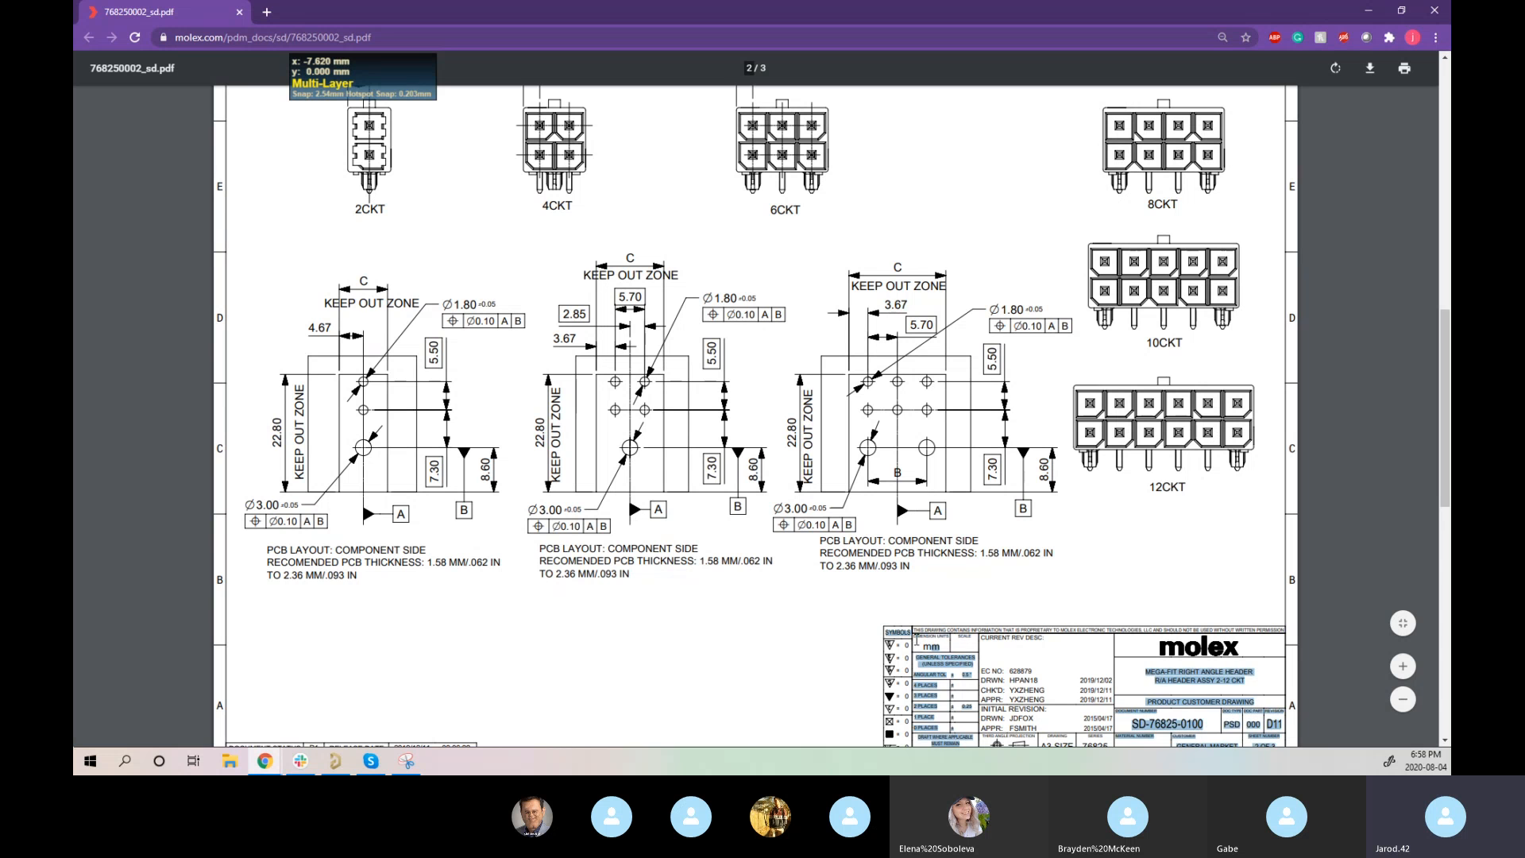
pyautogui.click(906, 660)
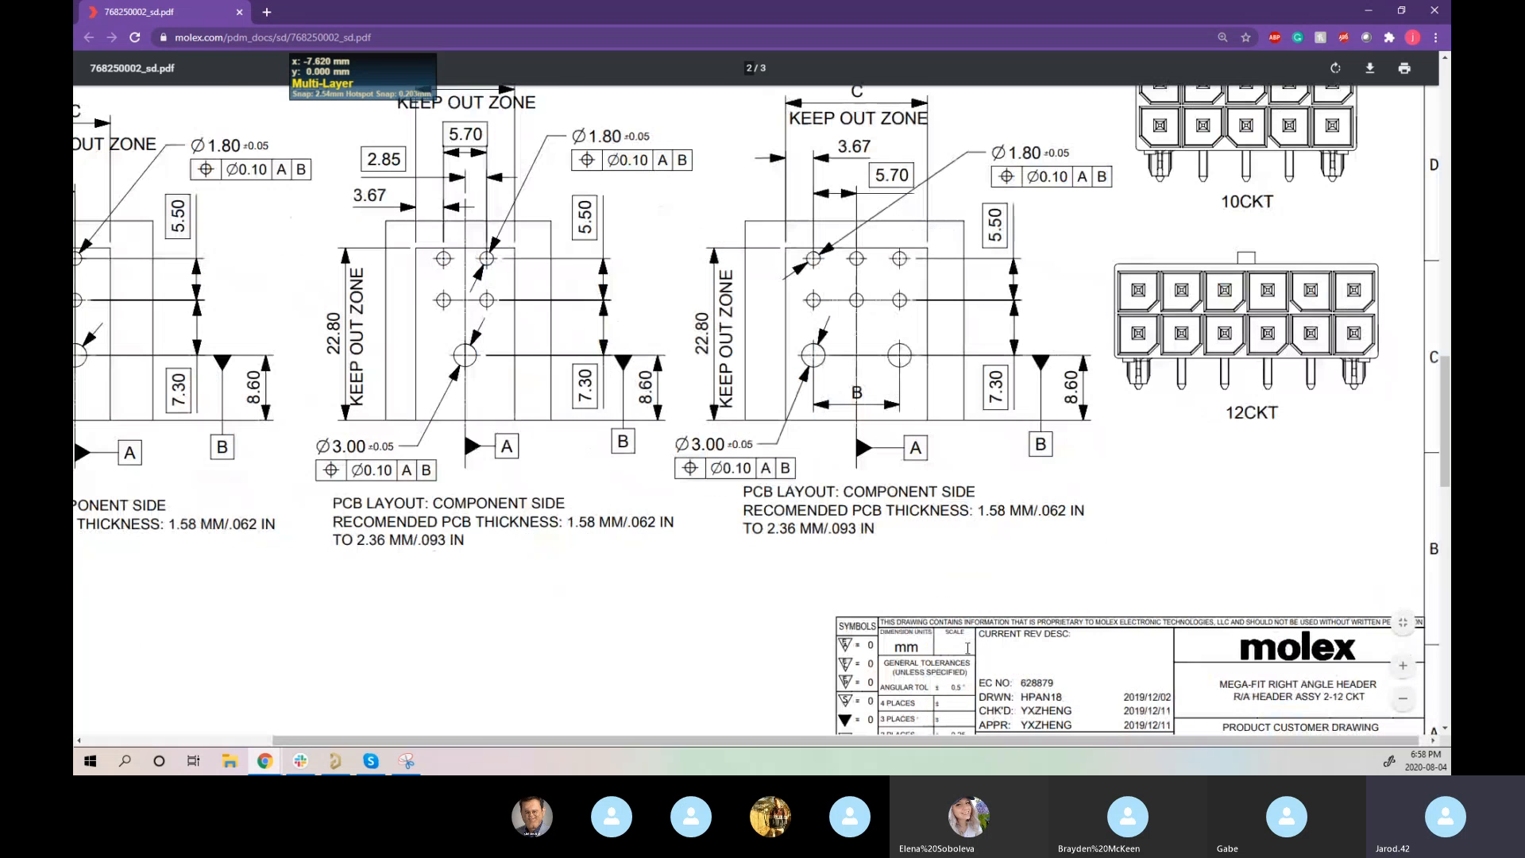
pyautogui.keyDown('ctrl'); pyautogui.scroll(2, 906, 660); pyautogui.keyUp('ctrl')
pyautogui.hscroll(-2, 452, 575)
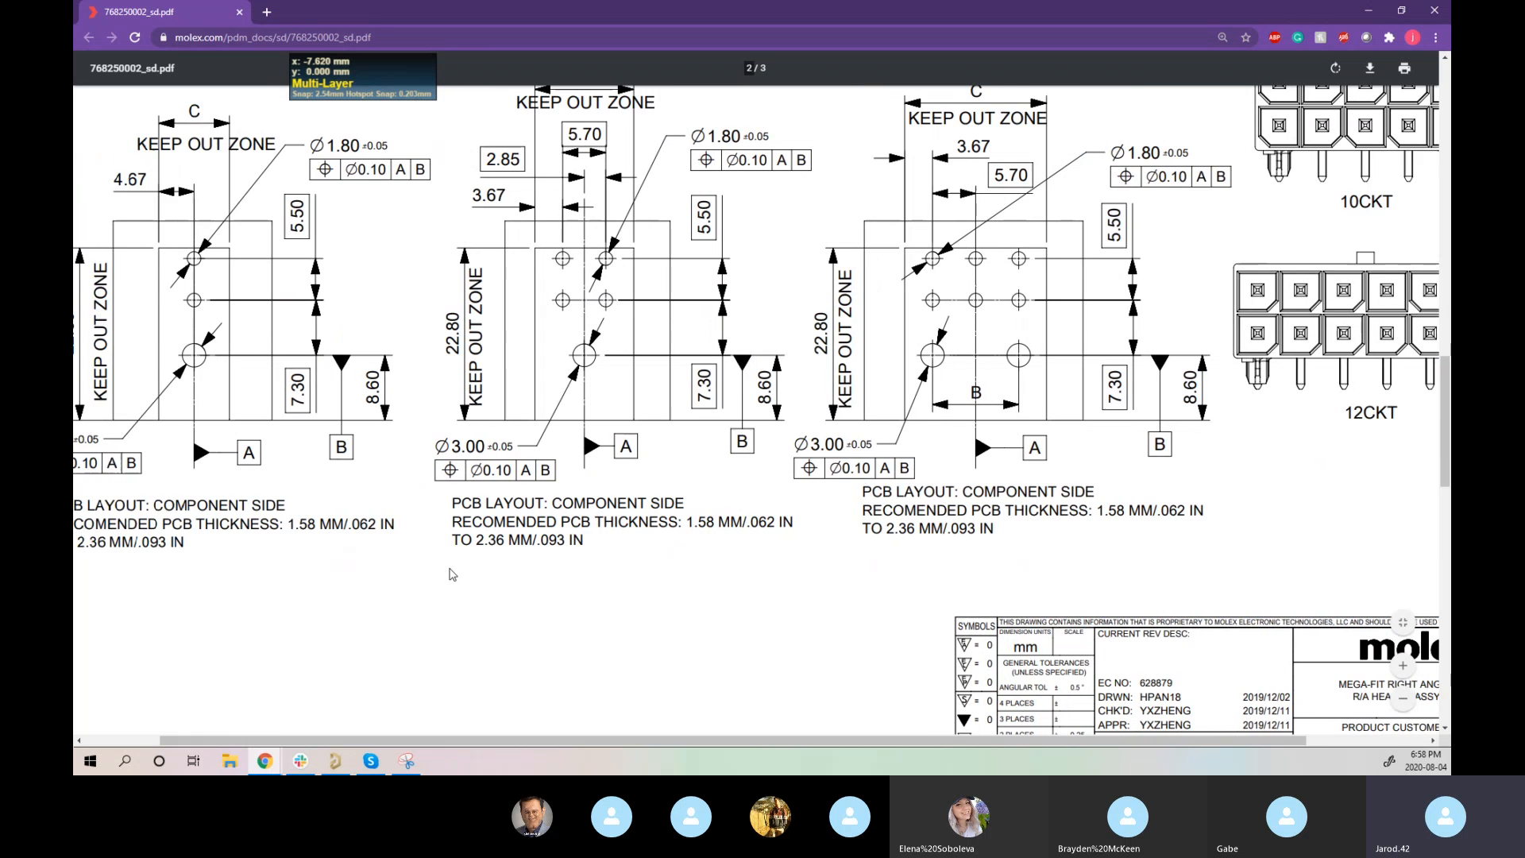
pyautogui.hscroll(-3, 451, 574)
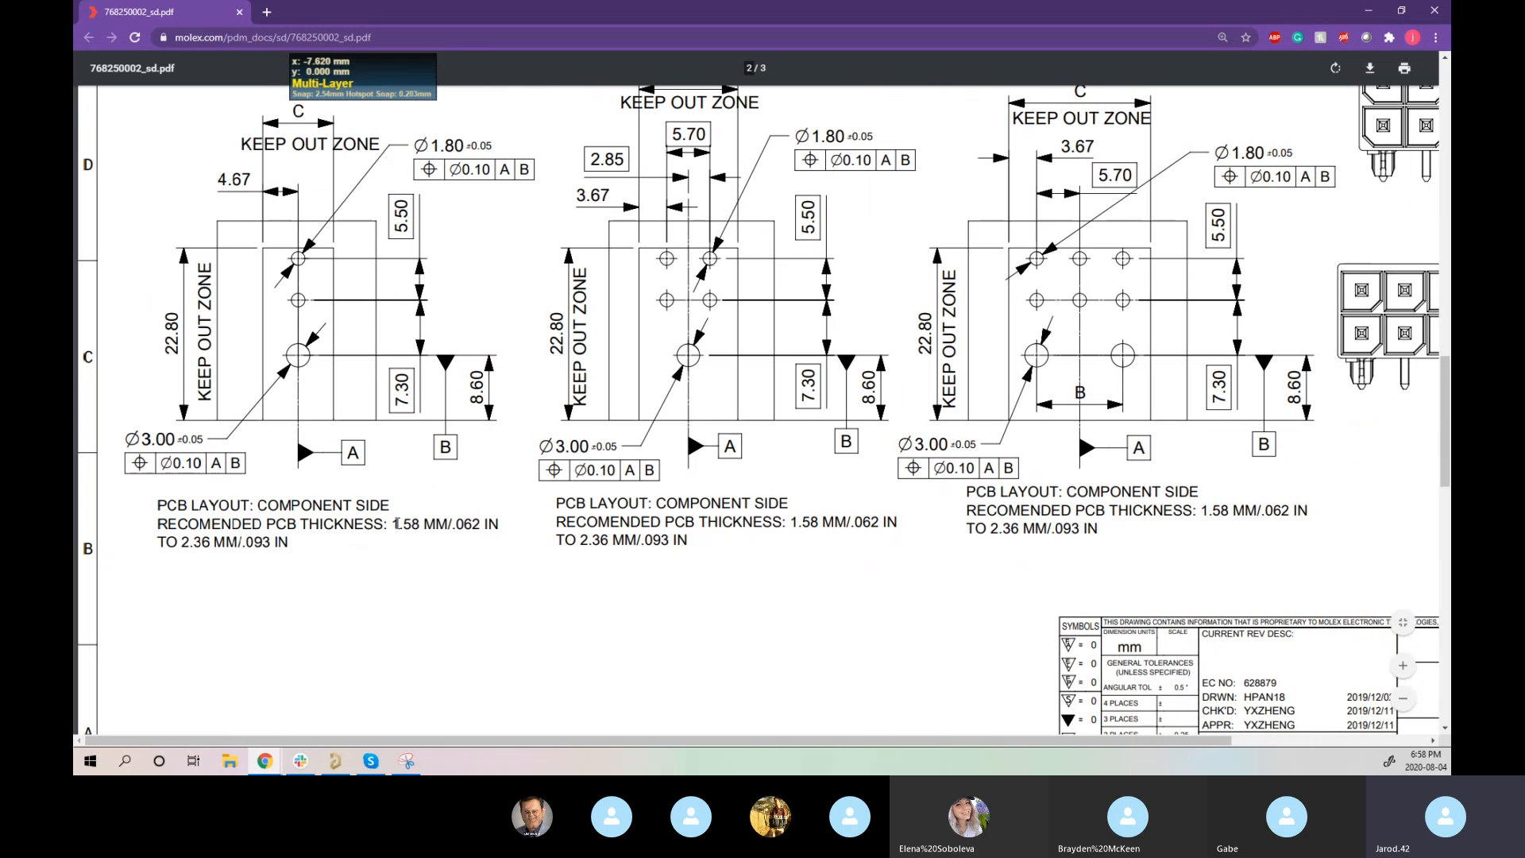
# - Check the recommended PCB thickness and the dimension units on page 2 of the Molex drawing, and return to Altium Designer
pyautogui.moveTo(392, 523); pyautogui.dragTo(512, 528)
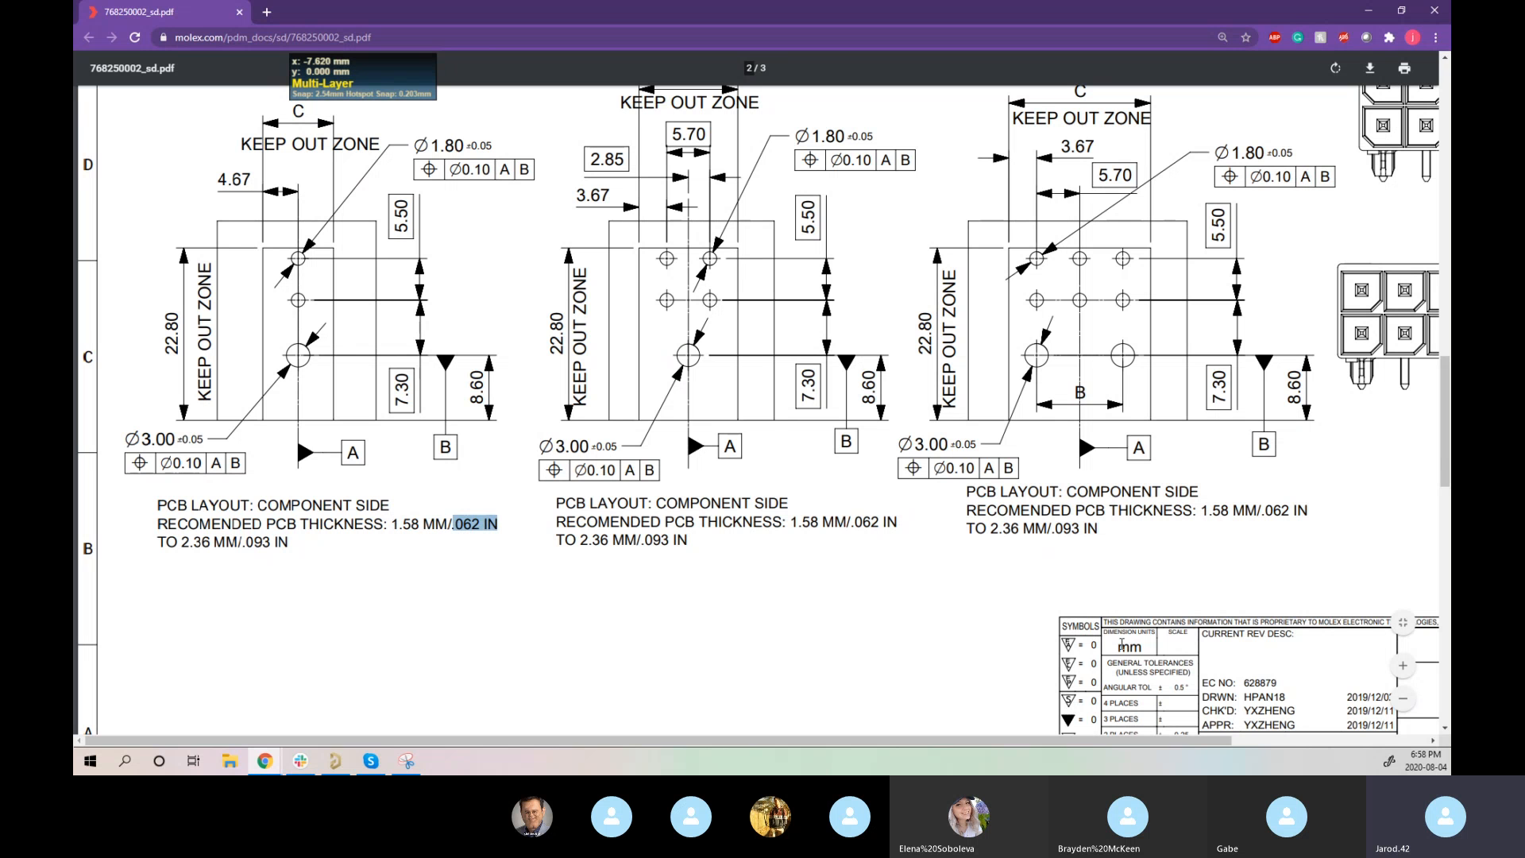
pyautogui.moveTo(1121, 645); pyautogui.dragTo(1138, 646)
pyautogui.click(335, 761)
# - Set the hole size of pad 1 to 1.8 mm
pyautogui.doubleClick(649, 298)
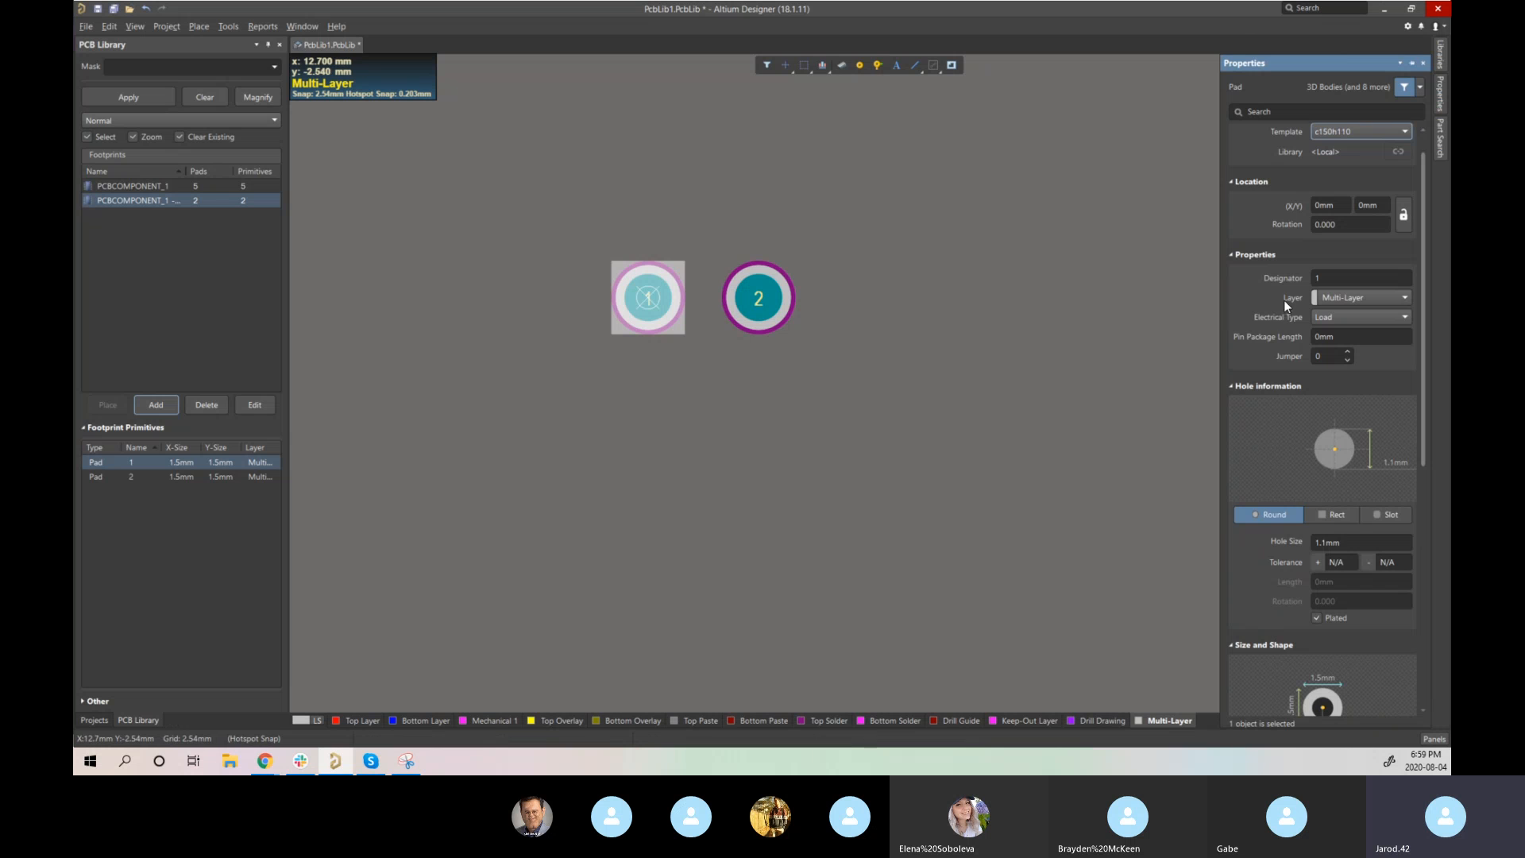
pyautogui.click(1344, 545)
pyautogui.write('1')
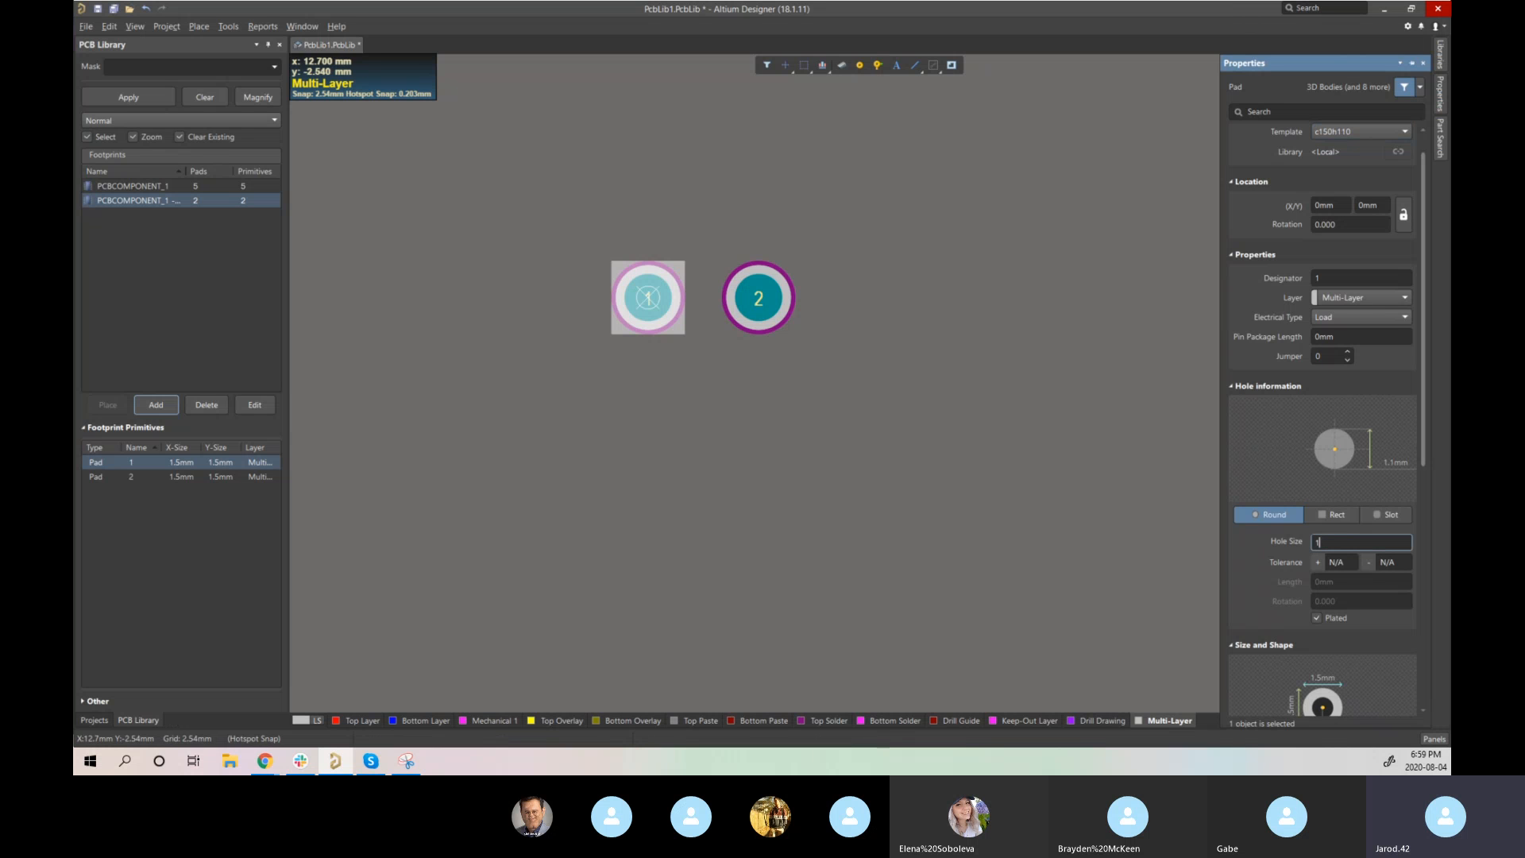
pyautogui.press('BackSpace')
pyautogui.press('BackSpace')
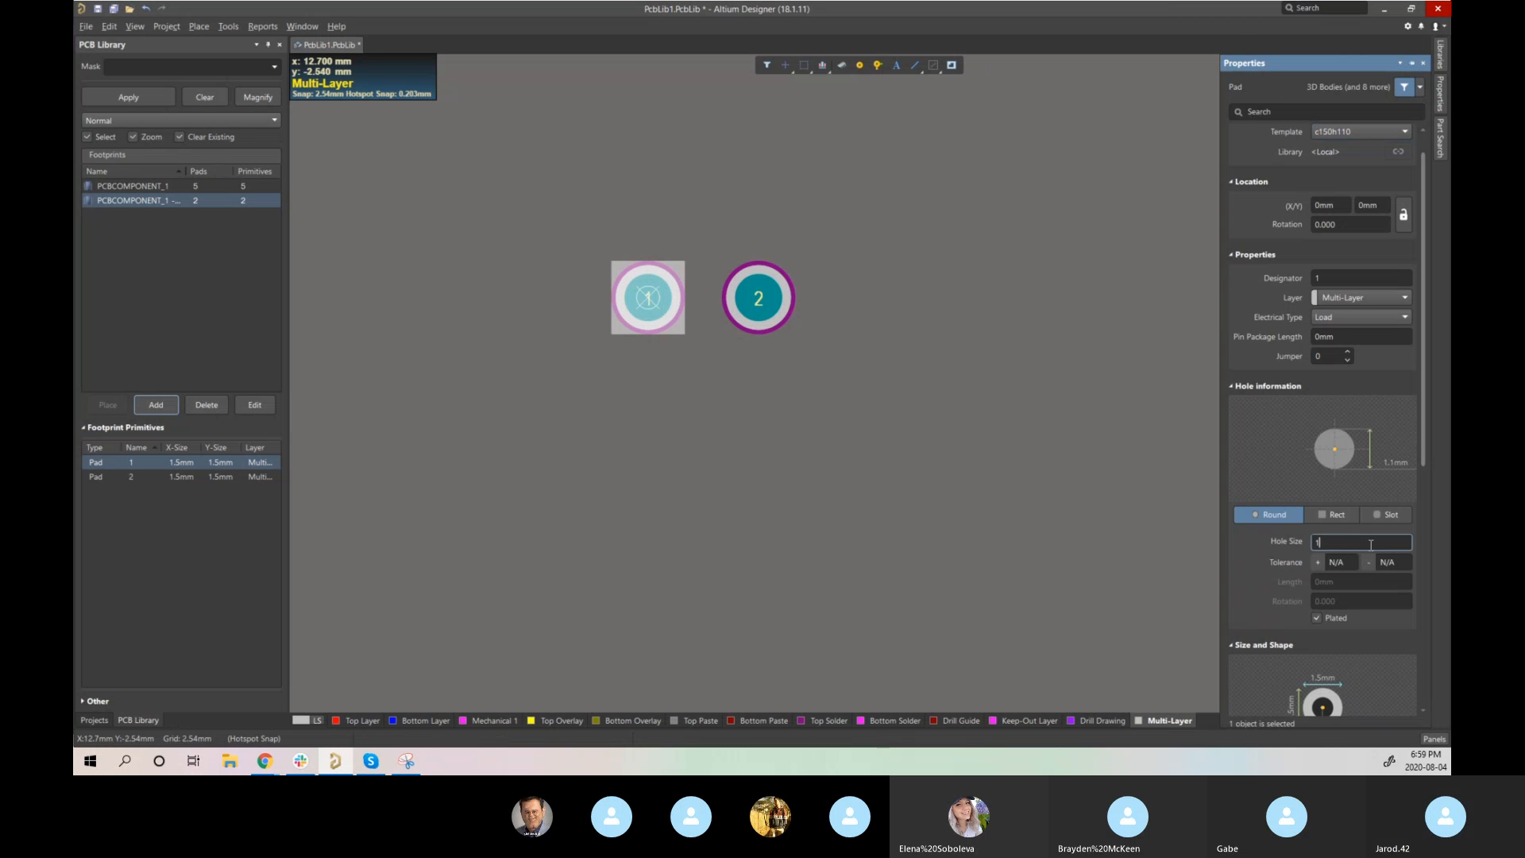
pyautogui.scroll(-3, 1386, 598)
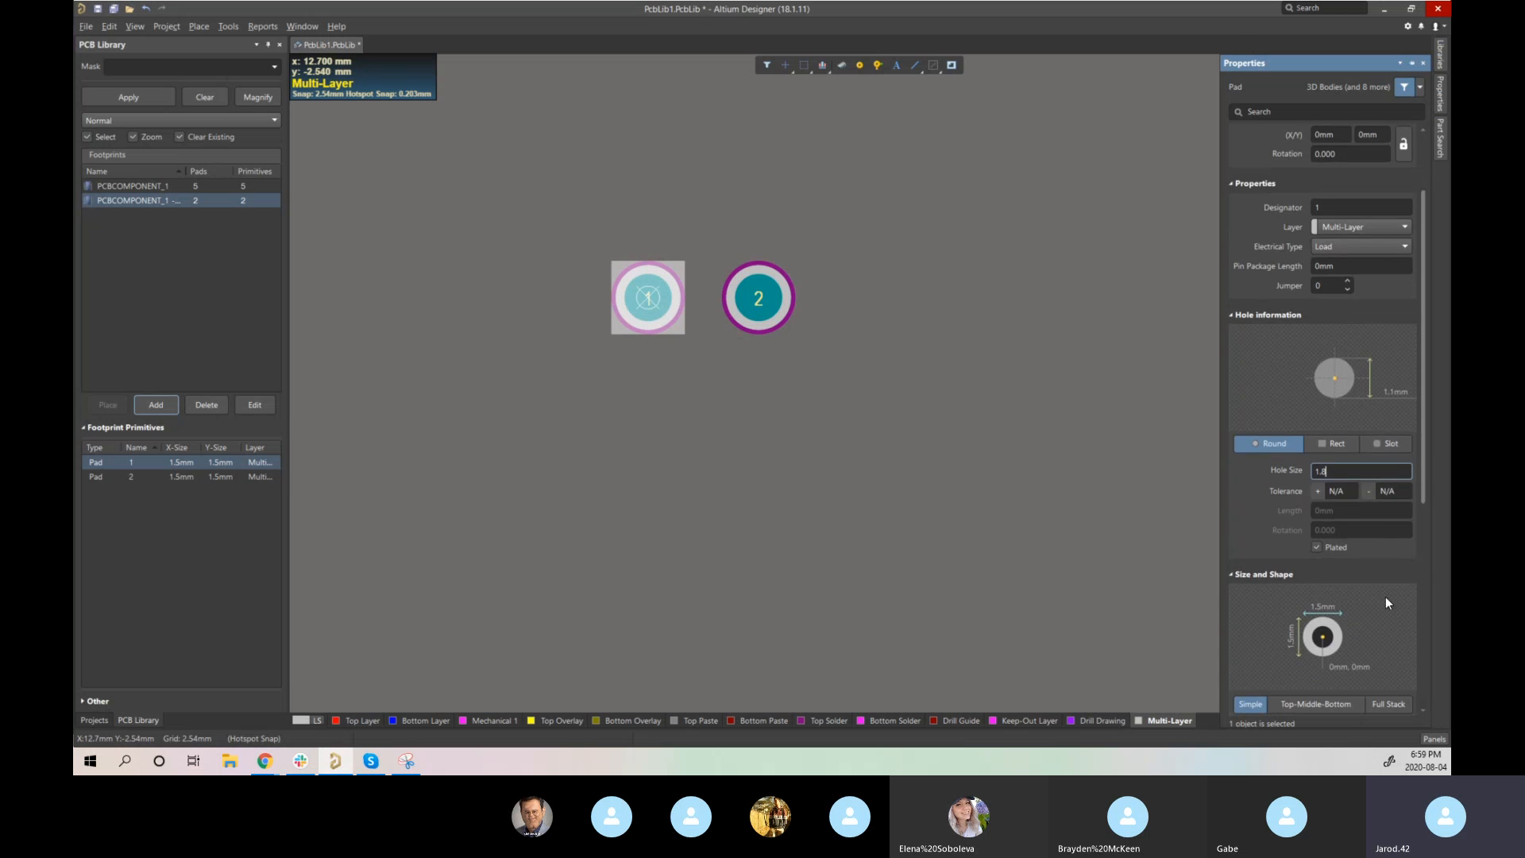
# - Set the X and Y size of pad 1 to 2.3 mm each, keeping the round shape
pyautogui.click(1353, 686)
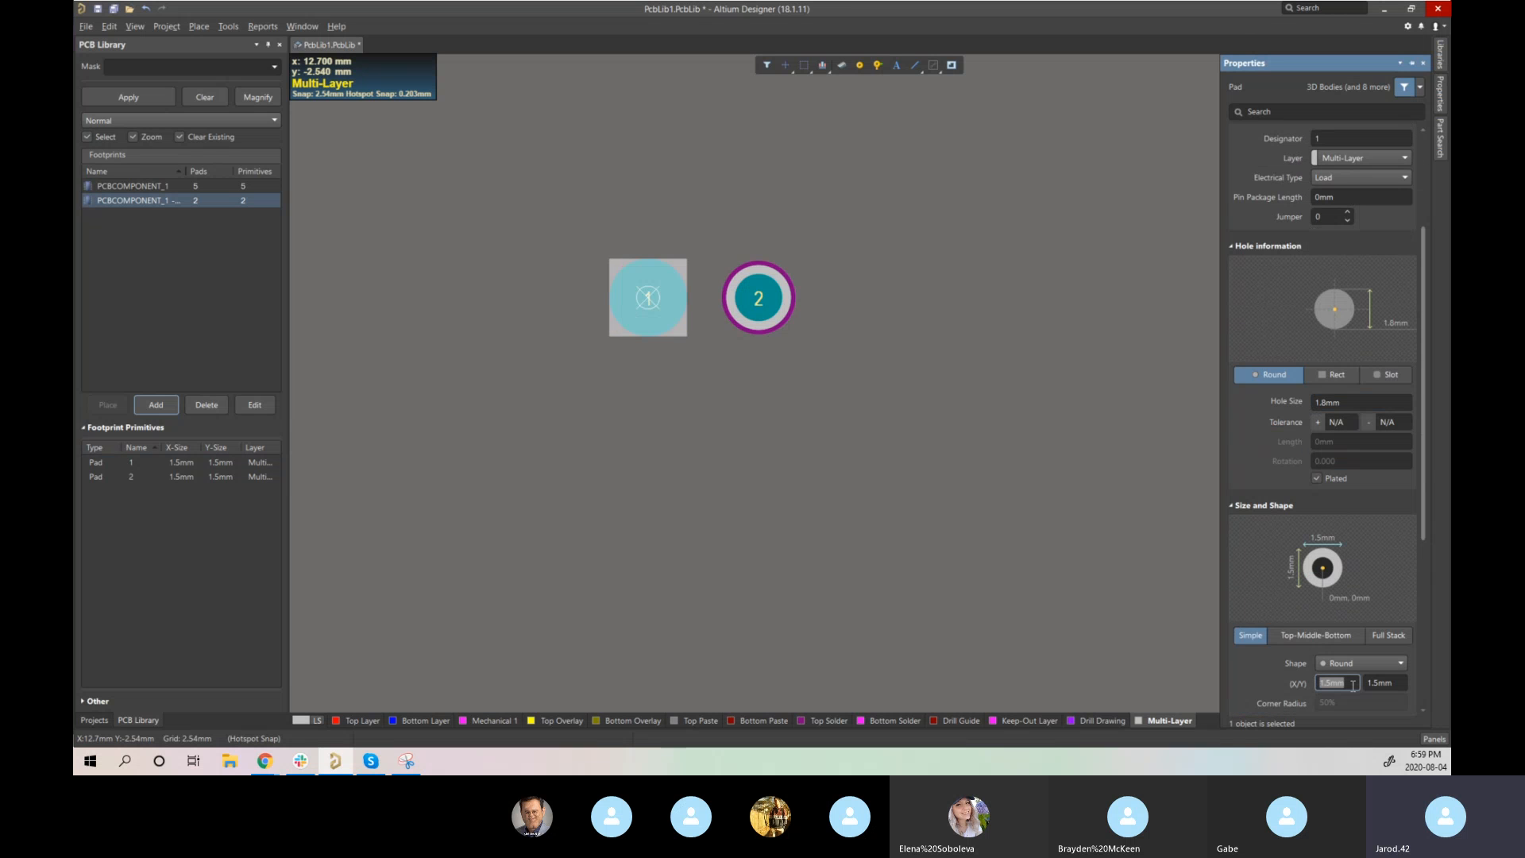
pyautogui.write('2.4')
pyautogui.press('BackSpace')
pyautogui.write('3')
pyautogui.click(1395, 682)
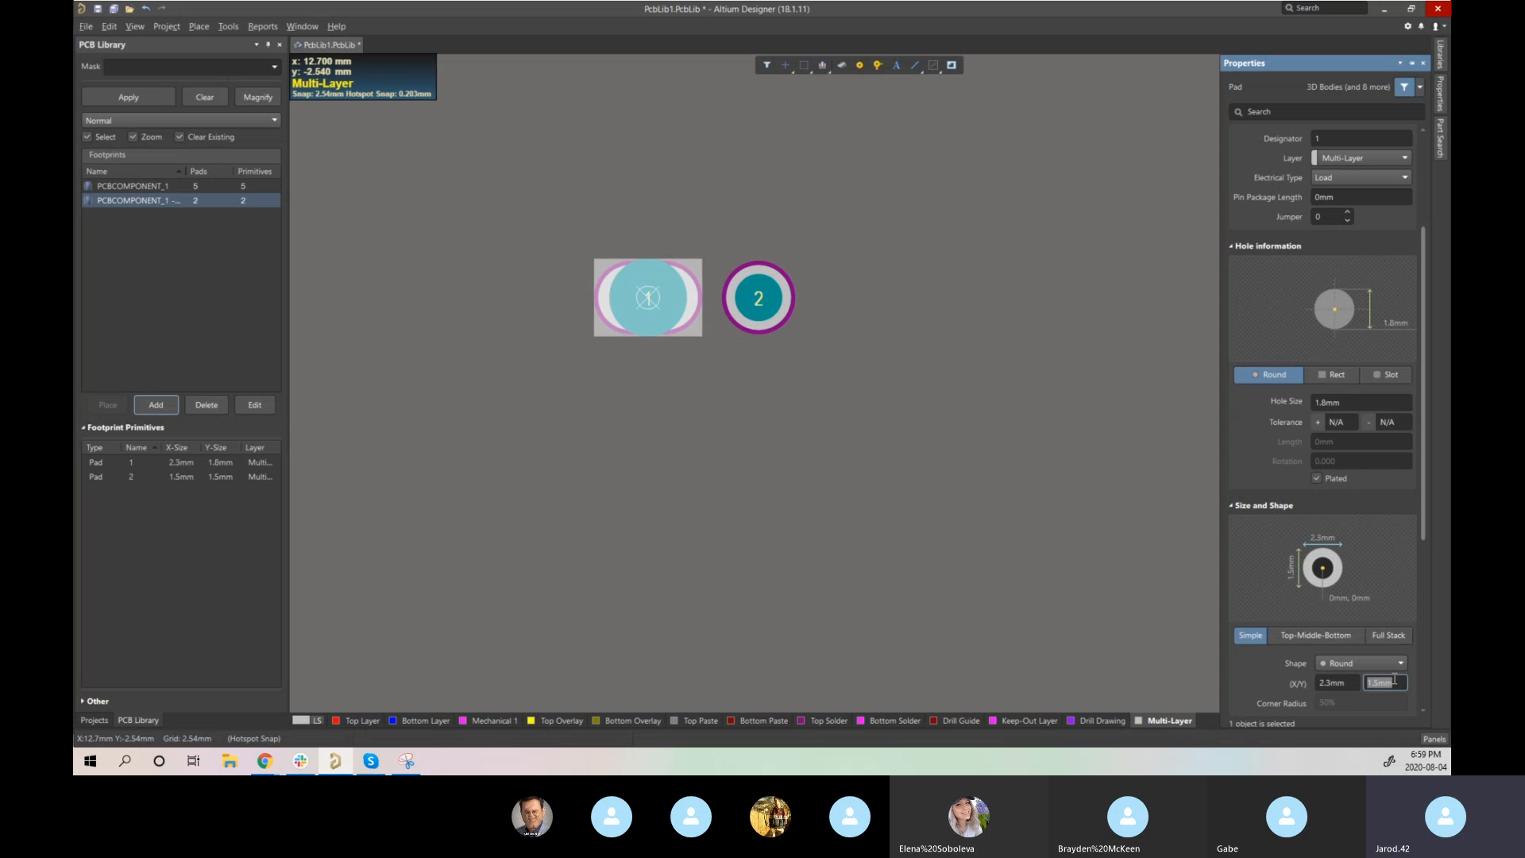
pyautogui.write('2.3')
pyautogui.click(943, 568)
# - Move pad 2 straight below pad 1 to X 0 mm, Y -5.08 mm and set its hole size to 1.8 mm
pyautogui.moveTo(758, 298); pyautogui.dragTo(645, 523)
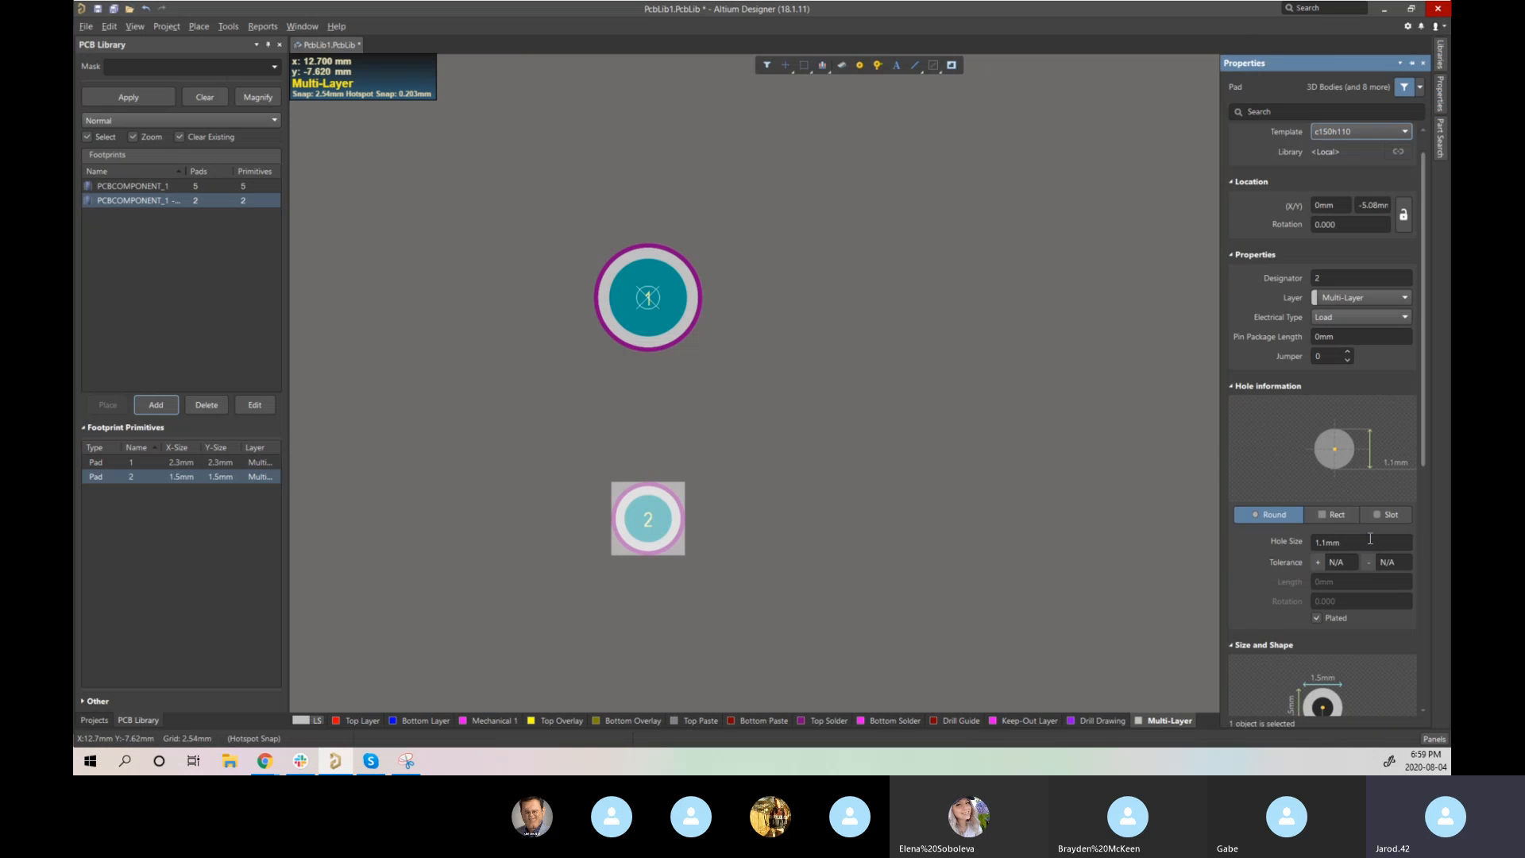
pyautogui.click(1370, 539)
pyautogui.write('1.8')
pyautogui.scroll(-3, 1362, 548)
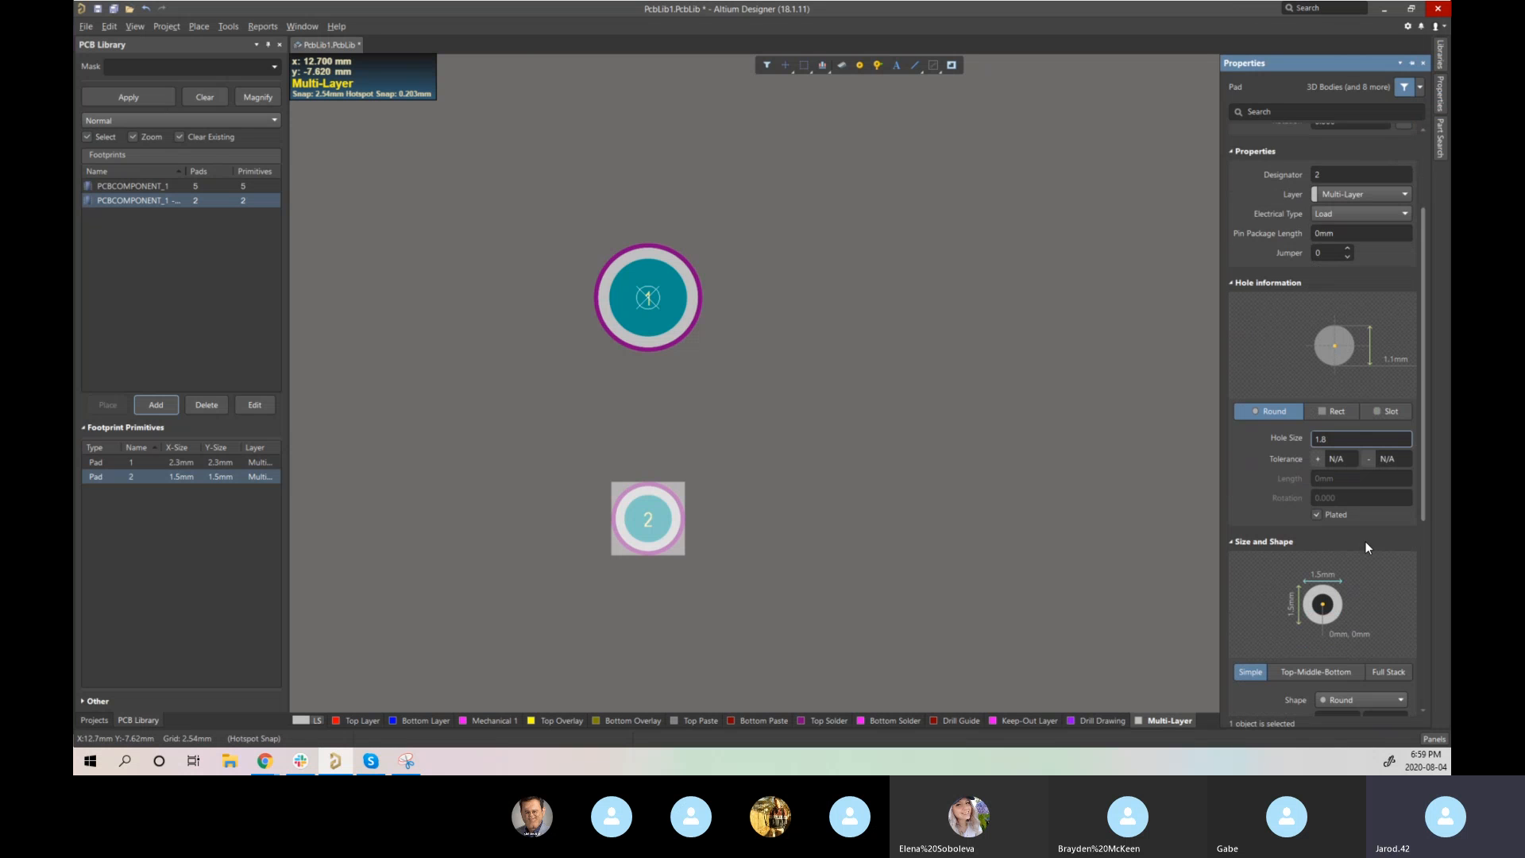
pyautogui.scroll(-1, 1354, 683)
# - Set the X and Y size of pad 2 to 2.3 mm each
pyautogui.click(1352, 688)
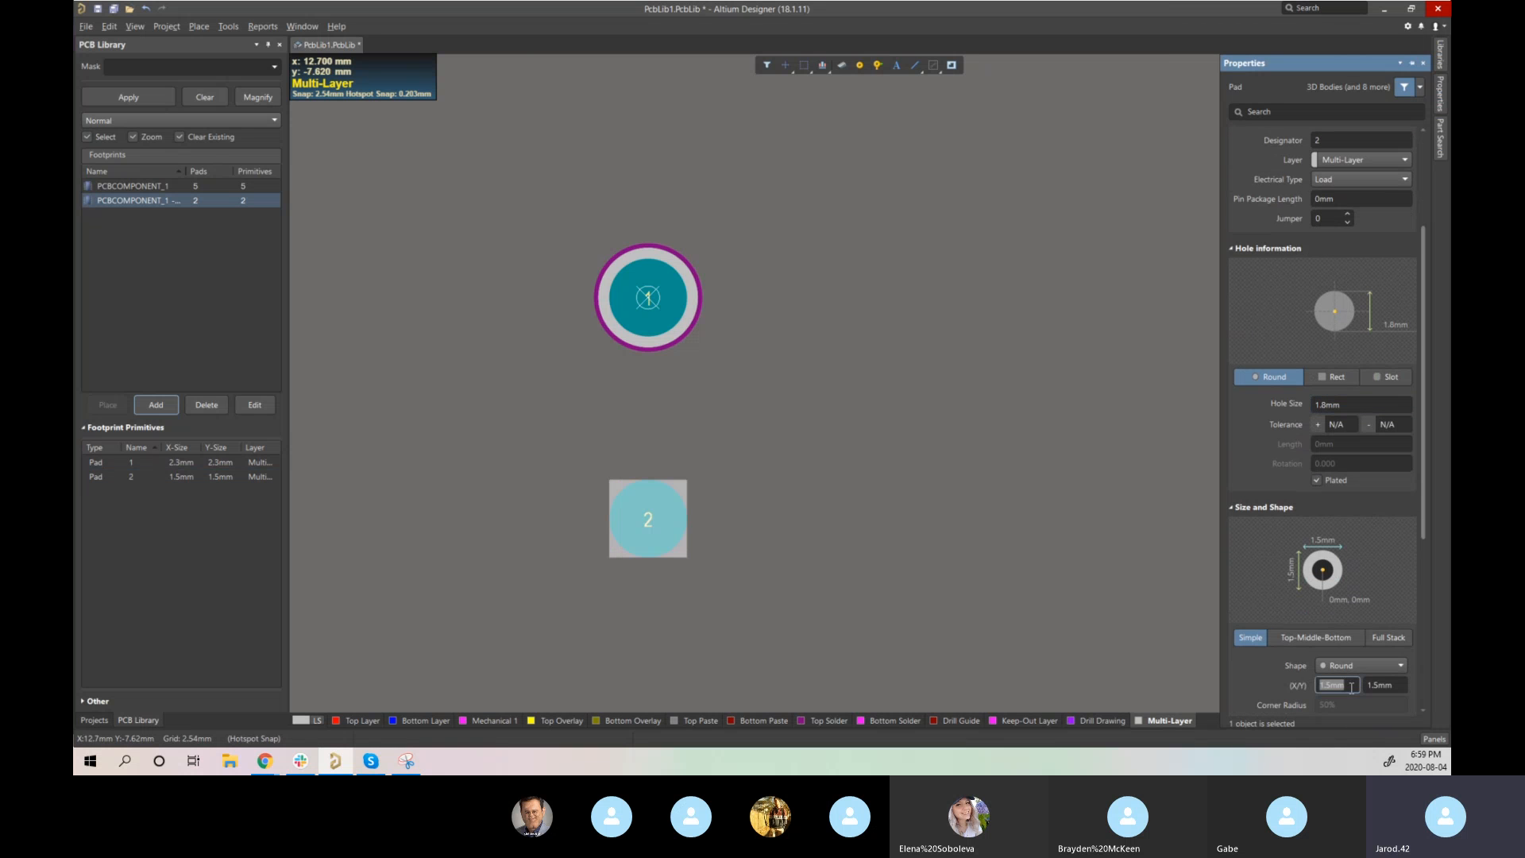
pyautogui.write('2')
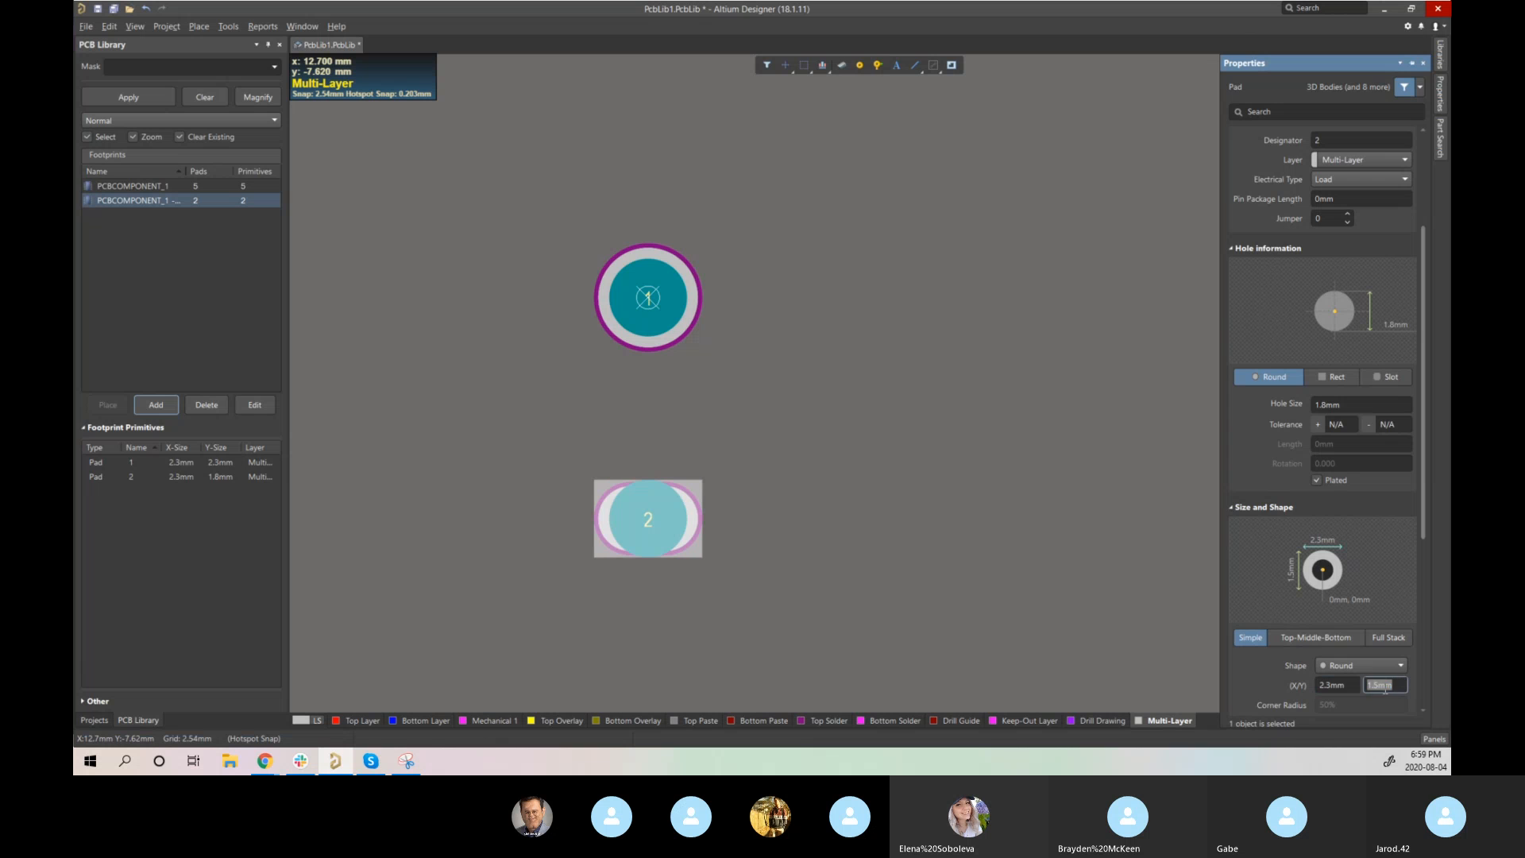
pyautogui.click(1369, 684)
pyautogui.write('2.3')
pyautogui.click(1362, 403)
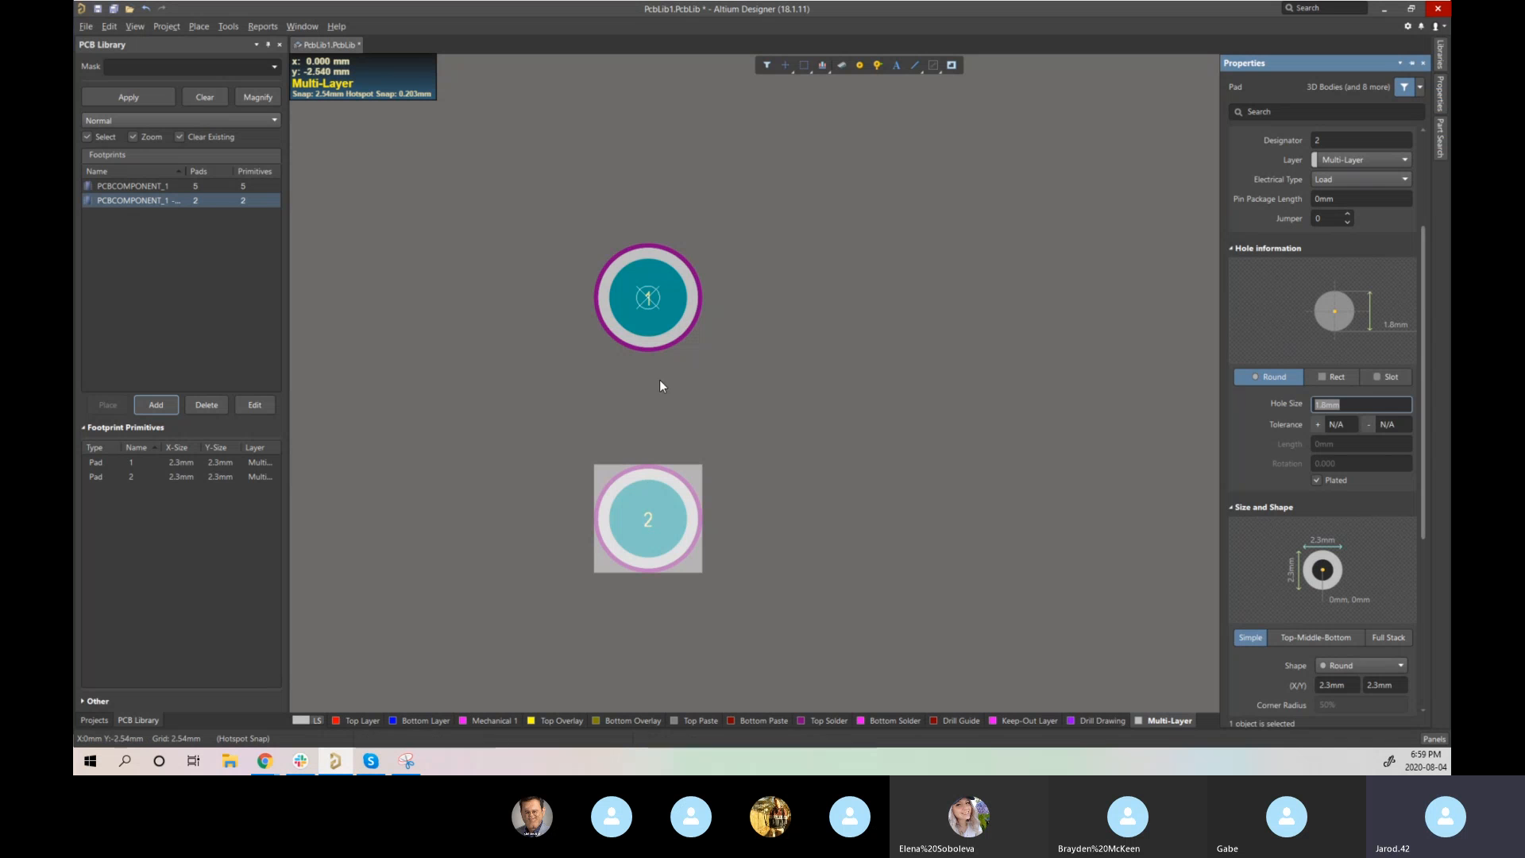
# - Set the Y location of pad 2 to -5.5 mm, following the hole row spacing in the Molex drawing
pyautogui.scroll(-4, 851, 405)
pyautogui.scroll(3, 1203, 423)
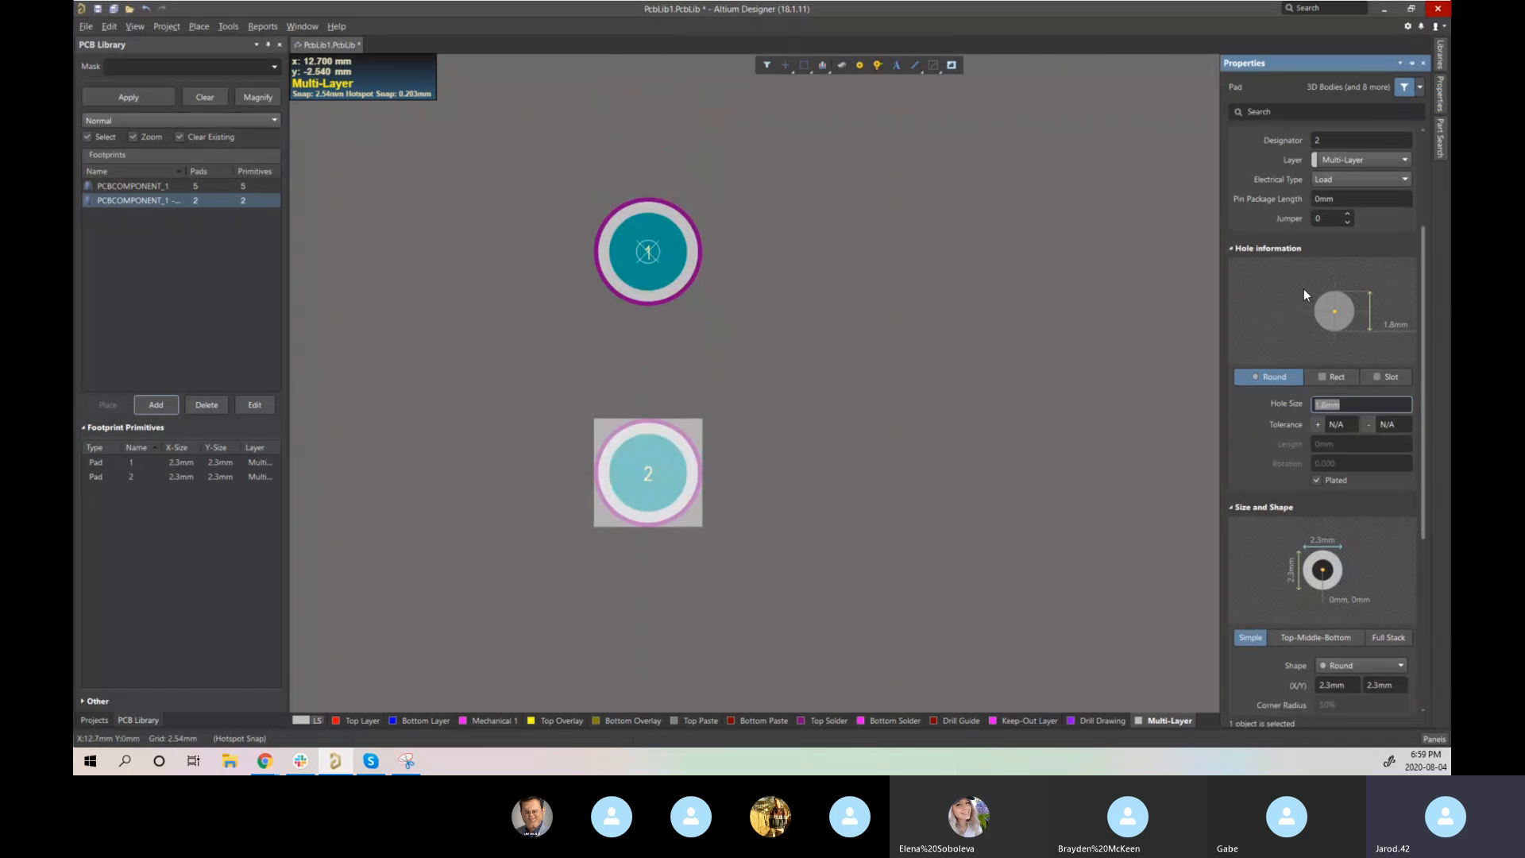
pyautogui.scroll(3, 1303, 289)
pyautogui.click(1379, 171)
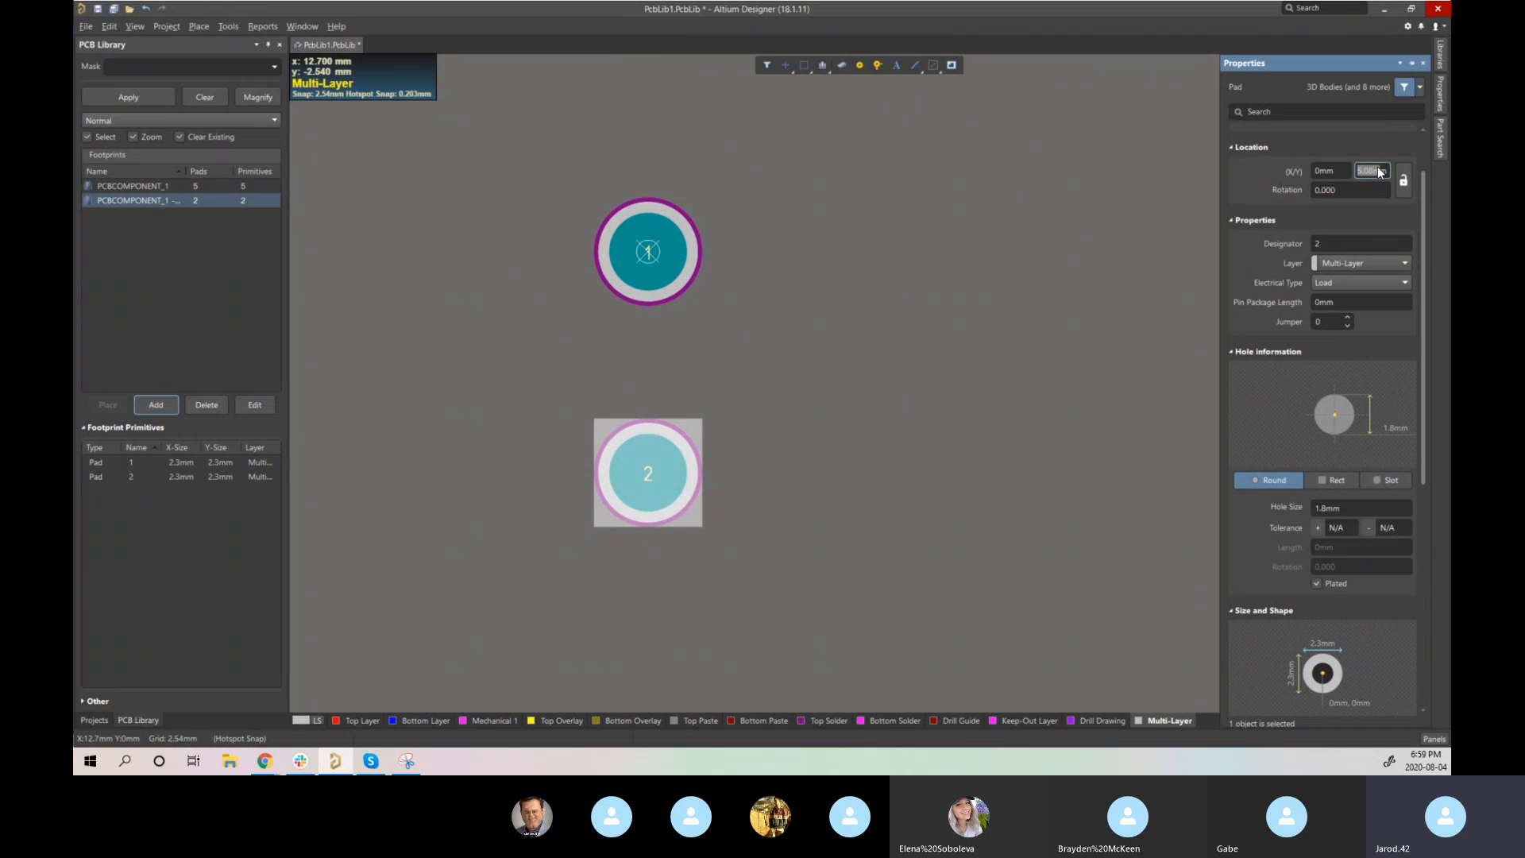
pyautogui.press('BackSpace')
pyautogui.press('Return')
pyautogui.click(1374, 173)
pyautogui.write('m')
pyautogui.press('Return')
pyautogui.click(810, 467)
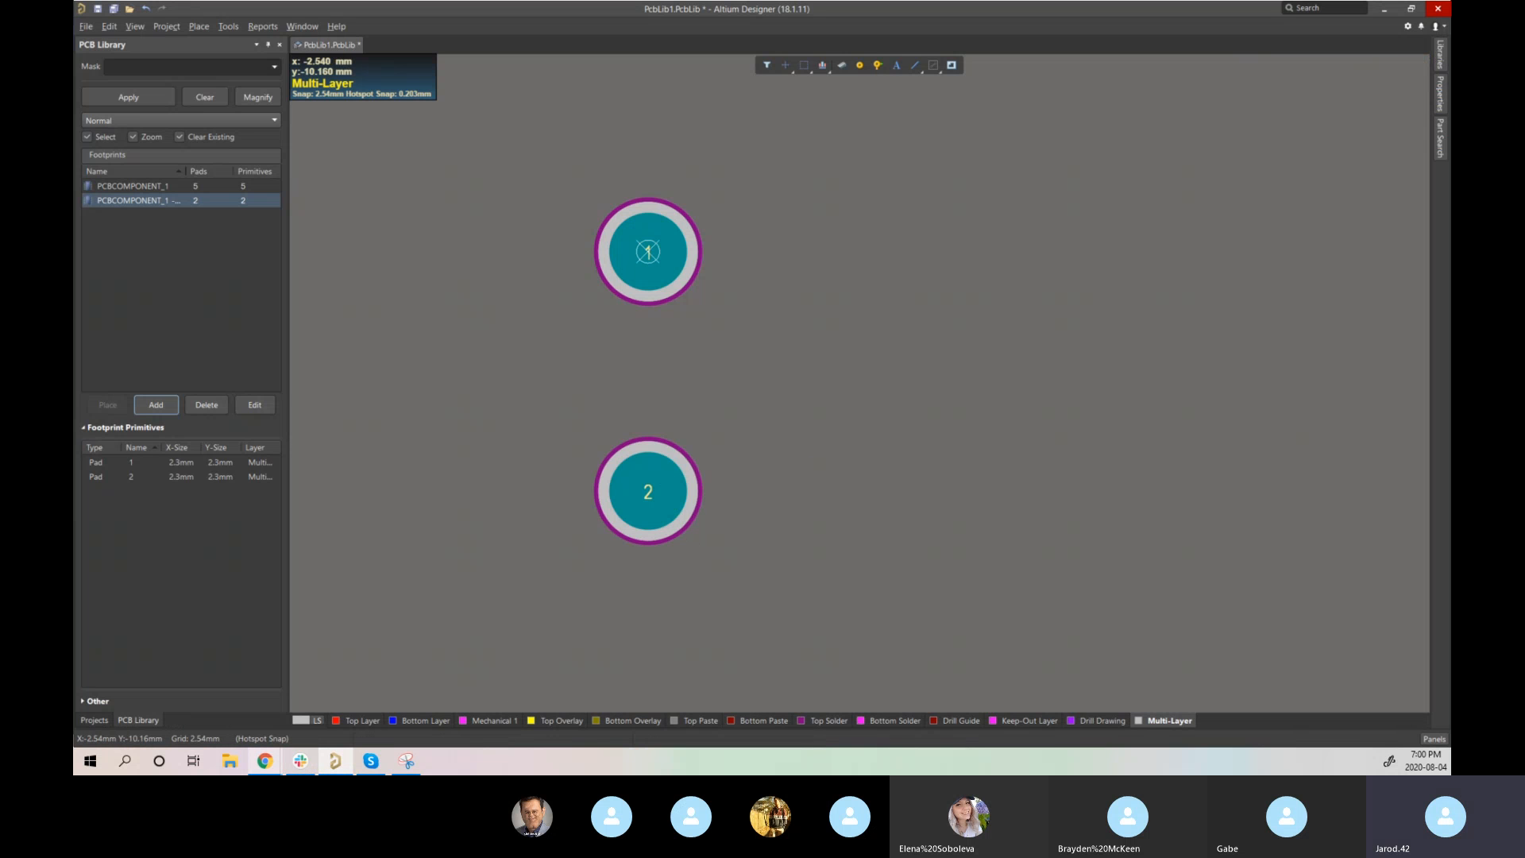
# - Check the diameter and spacing of the large hole in the Molex PCB layout, and return to the footprint in Altium Designer
pyautogui.moveTo(265, 761)
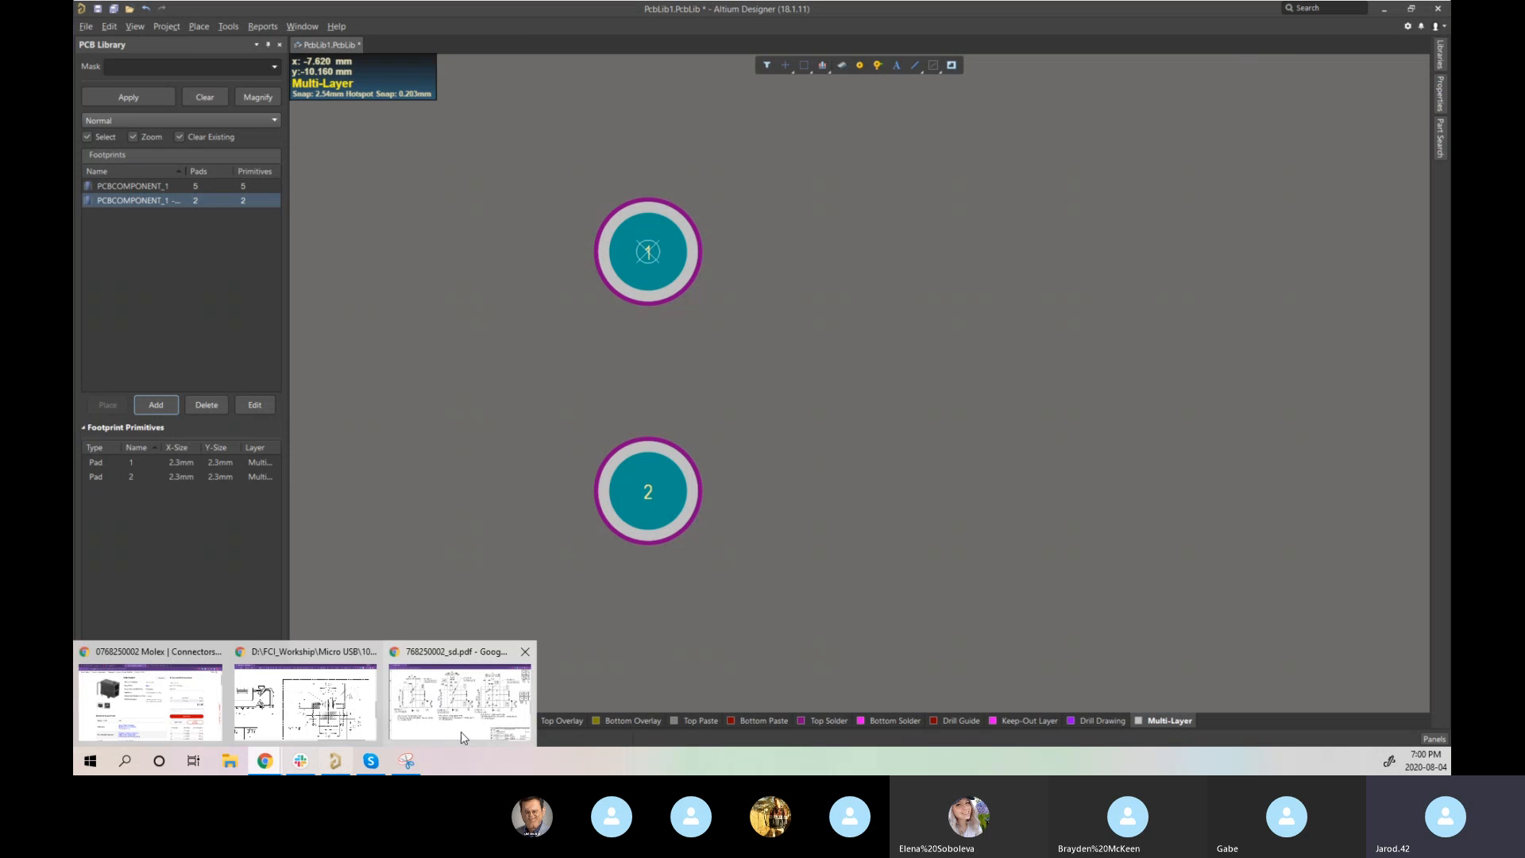
pyautogui.click(471, 717)
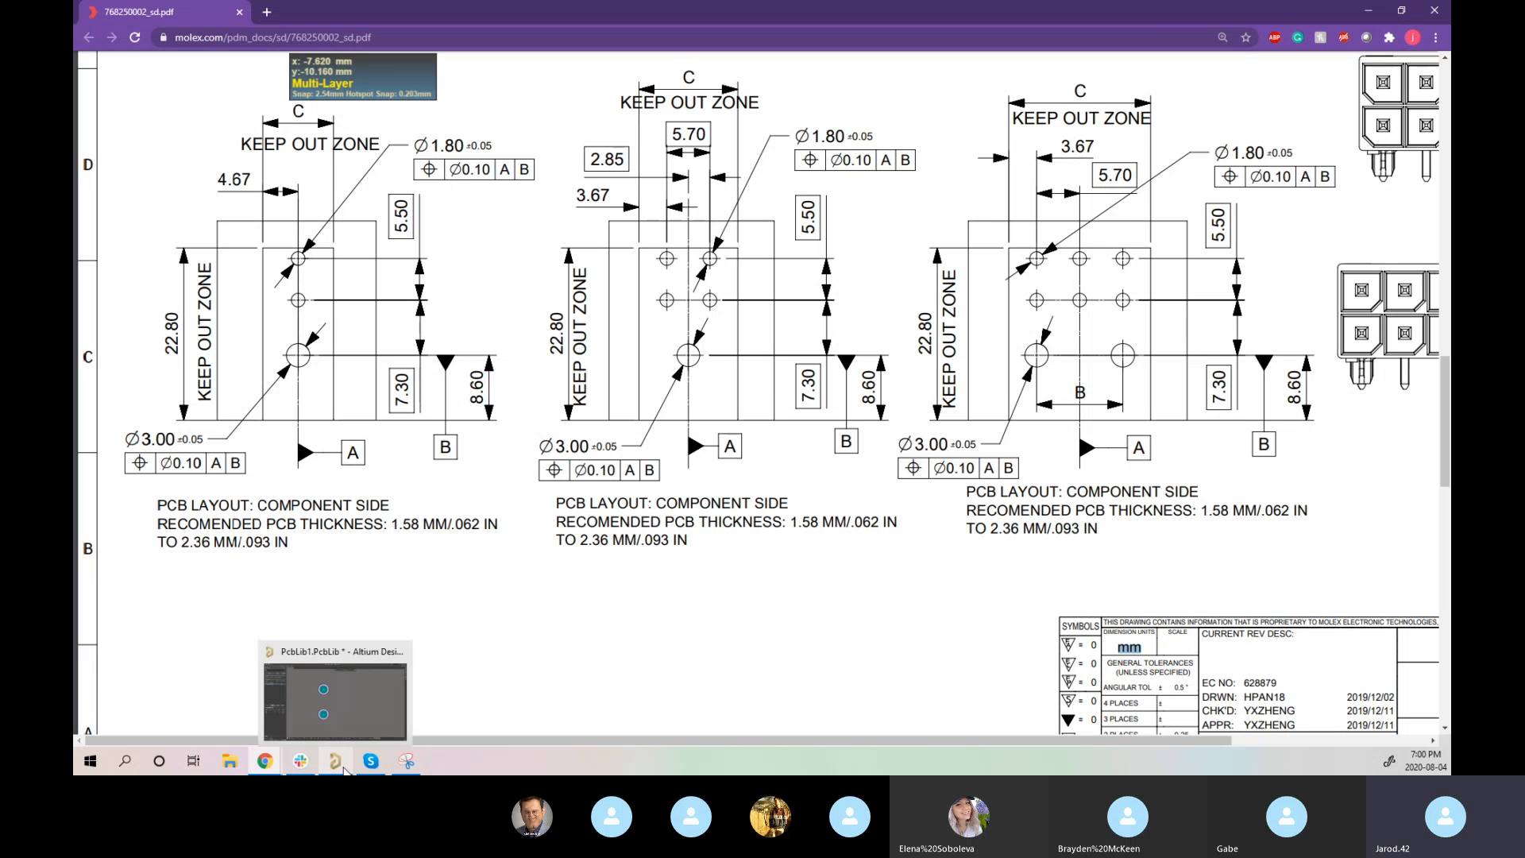
pyautogui.click(334, 691)
pyautogui.scroll(-5, 842, 488)
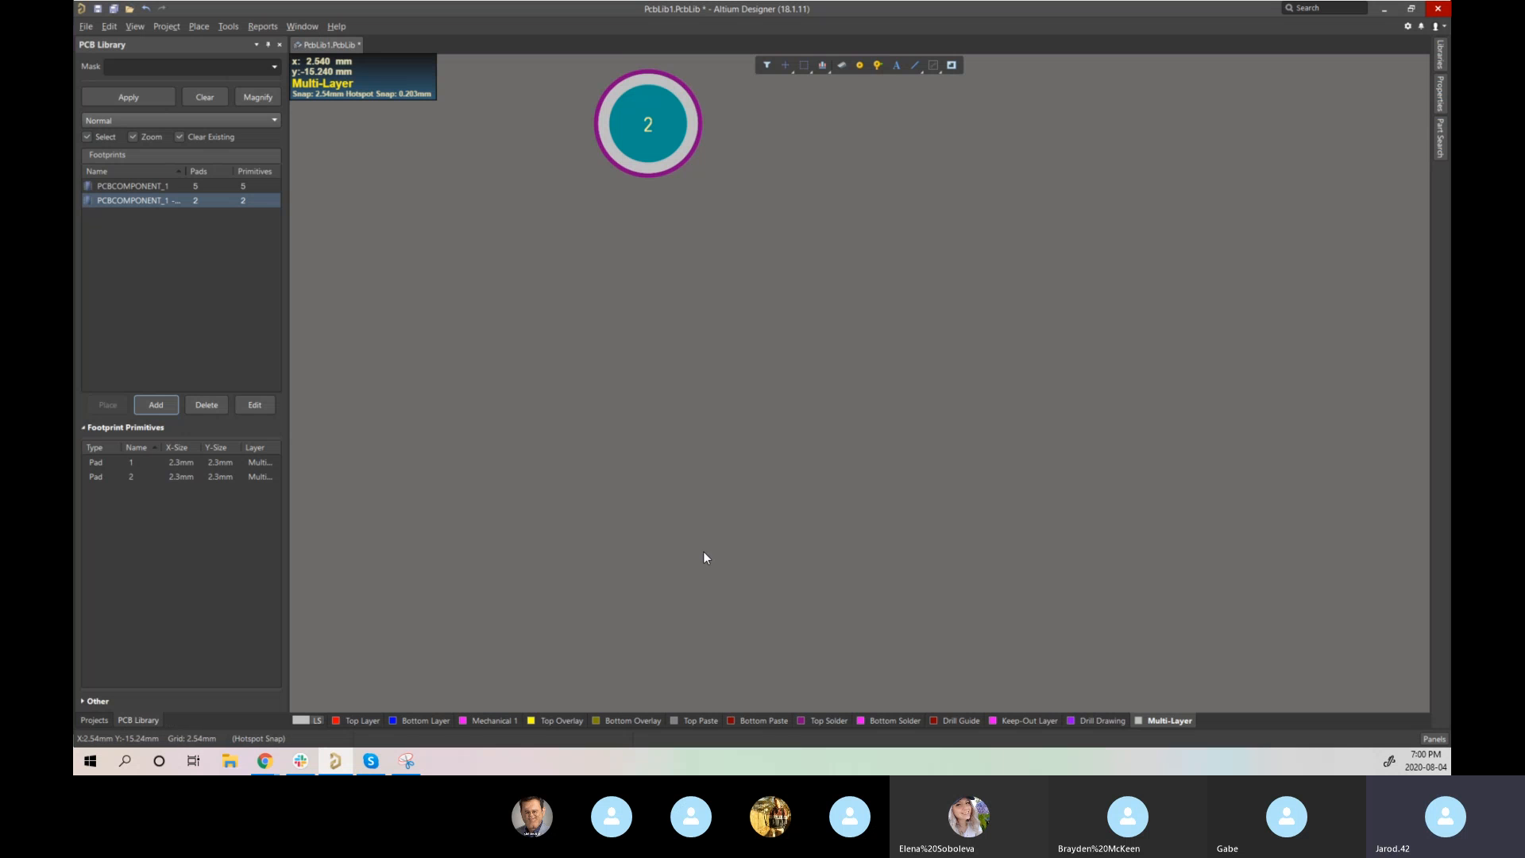
pyautogui.press('p')
pyautogui.press('p')
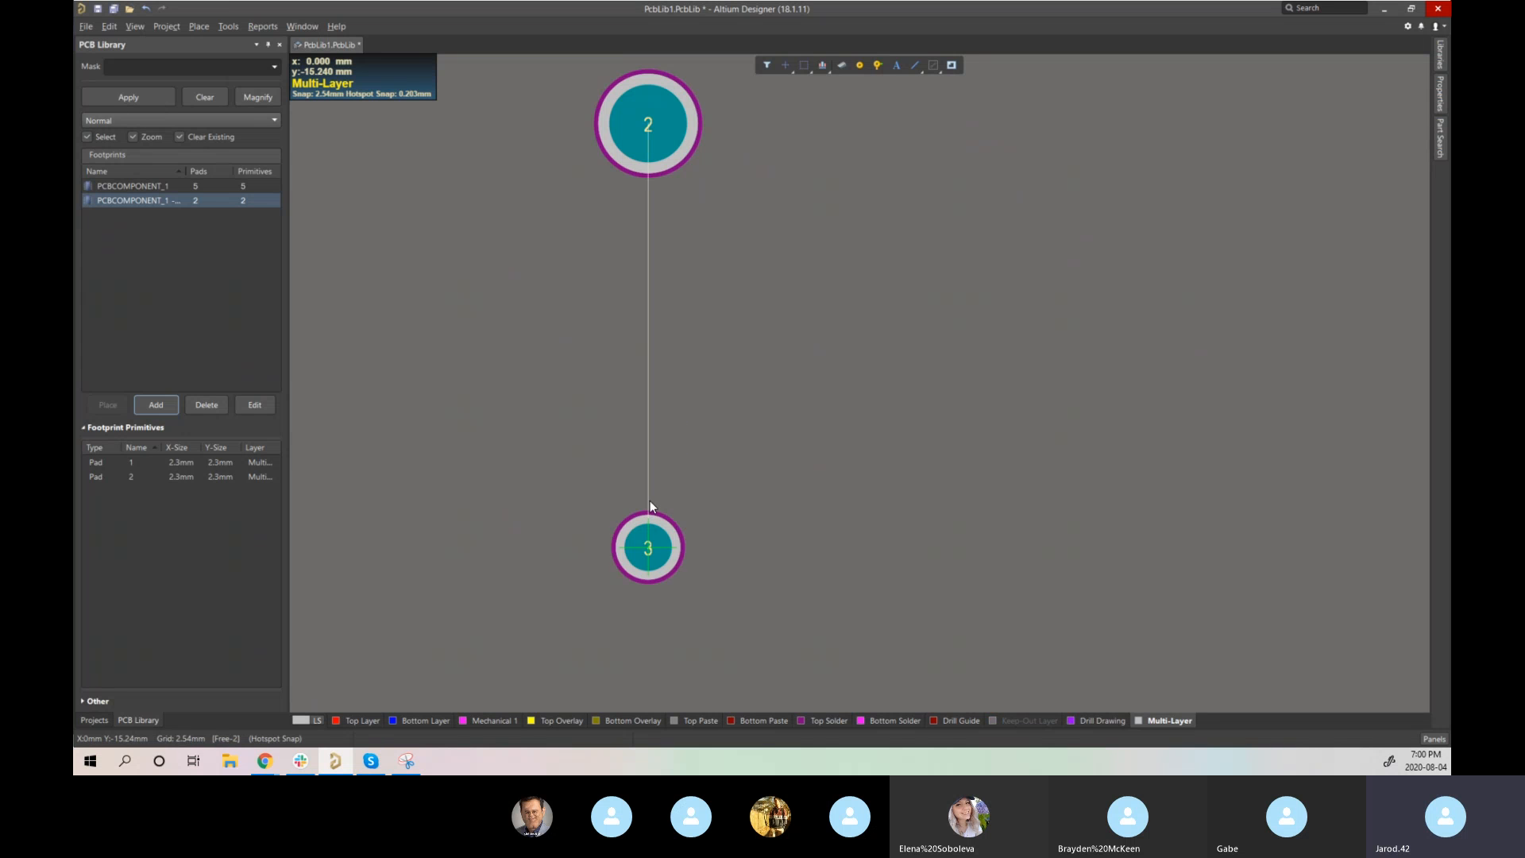
pyautogui.press('Escape')
# - Place pad 3 straight below pad 2 at X 0 mm, Y -15.24 mm
pyautogui.press('p')
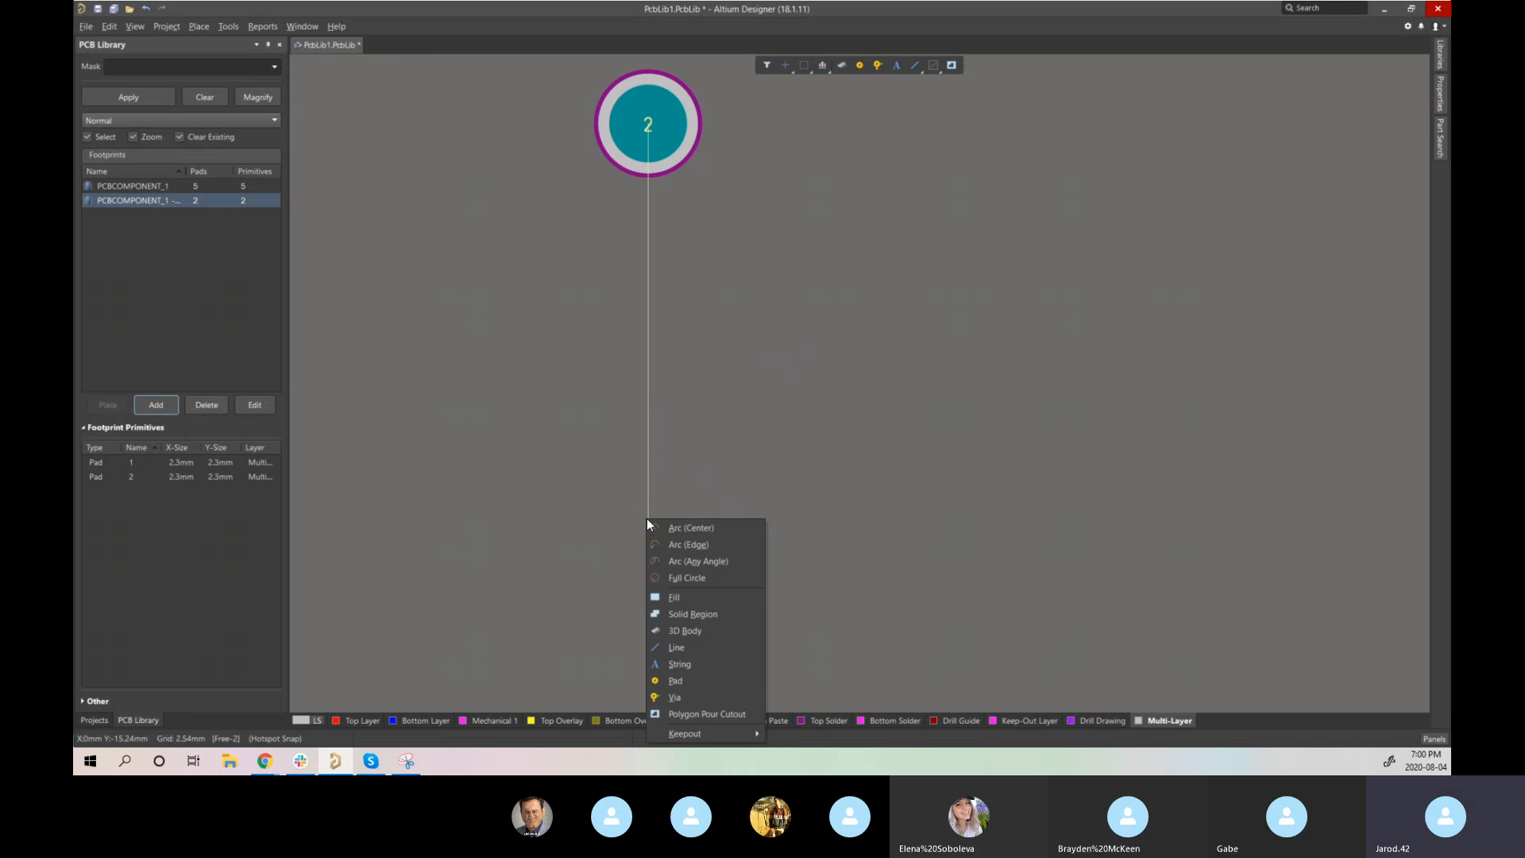
pyautogui.click(691, 683)
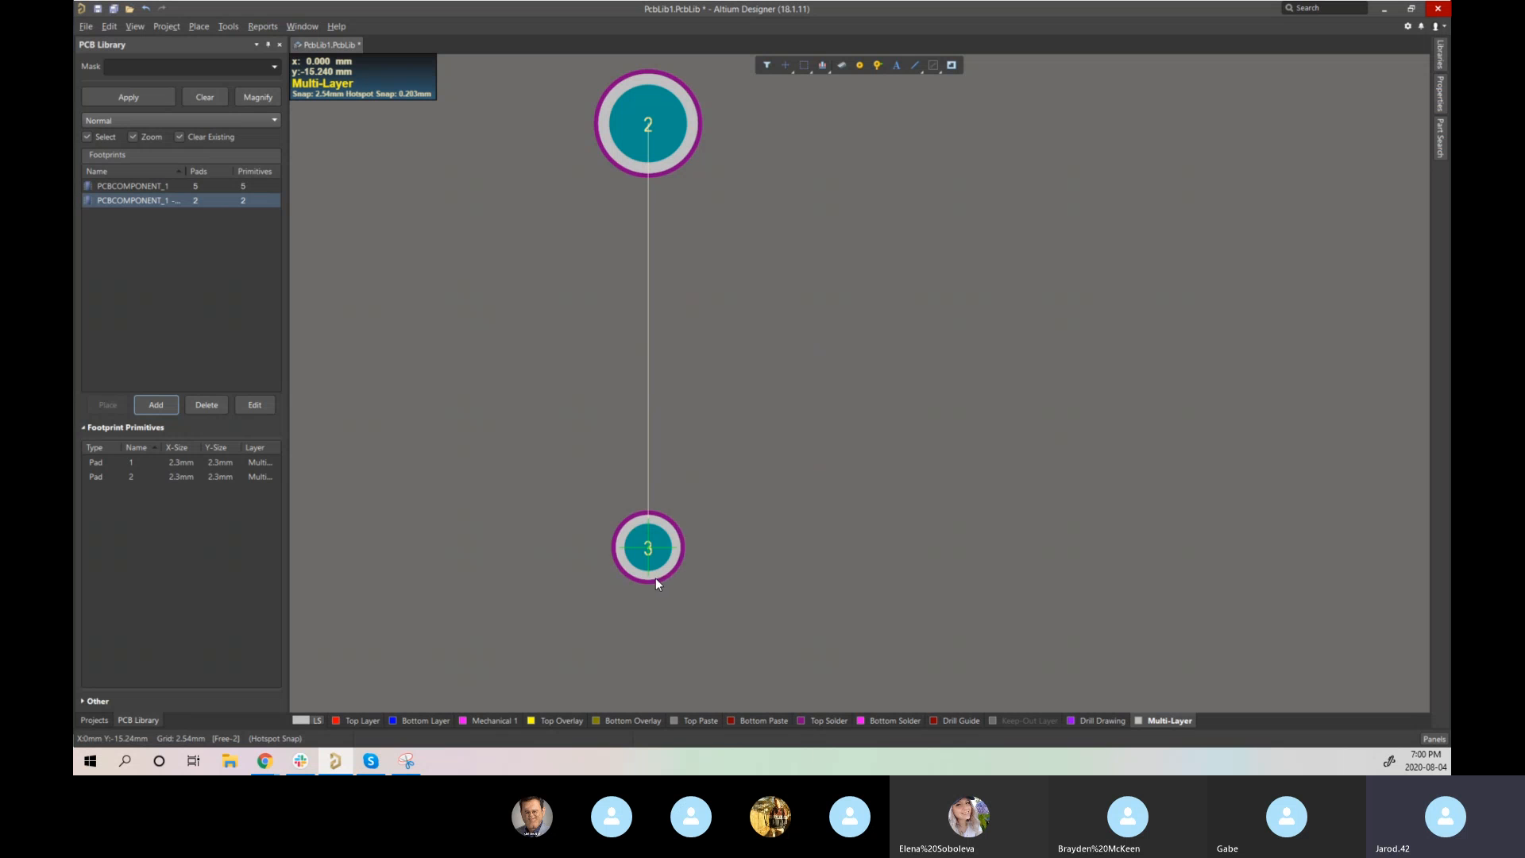
pyautogui.click(651, 521)
pyautogui.press('Escape')
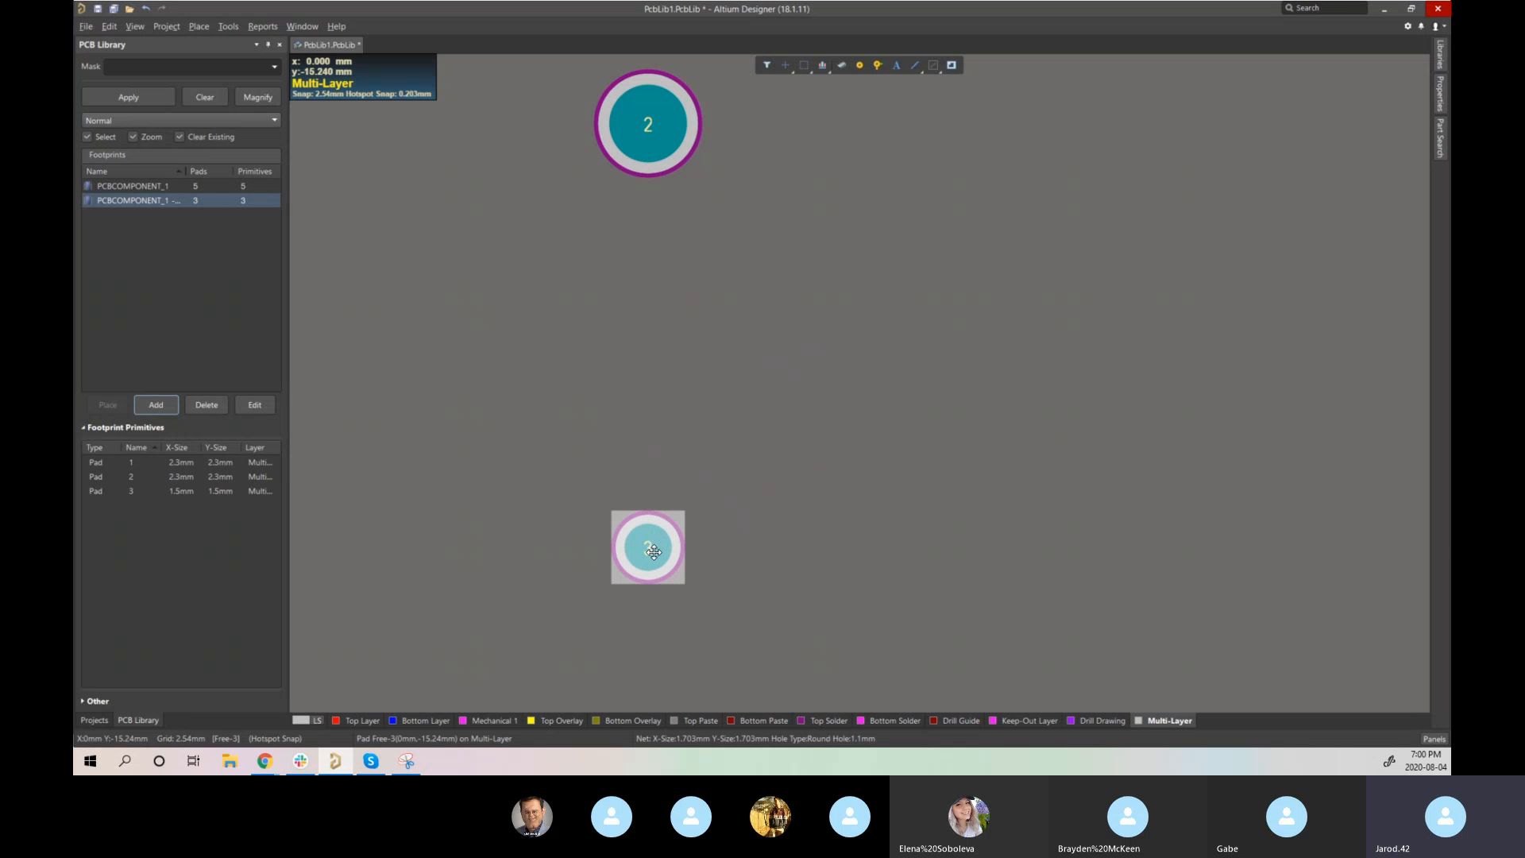
# - Set the hole size of pad 3 to 3 mm
pyautogui.doubleClick(663, 561)
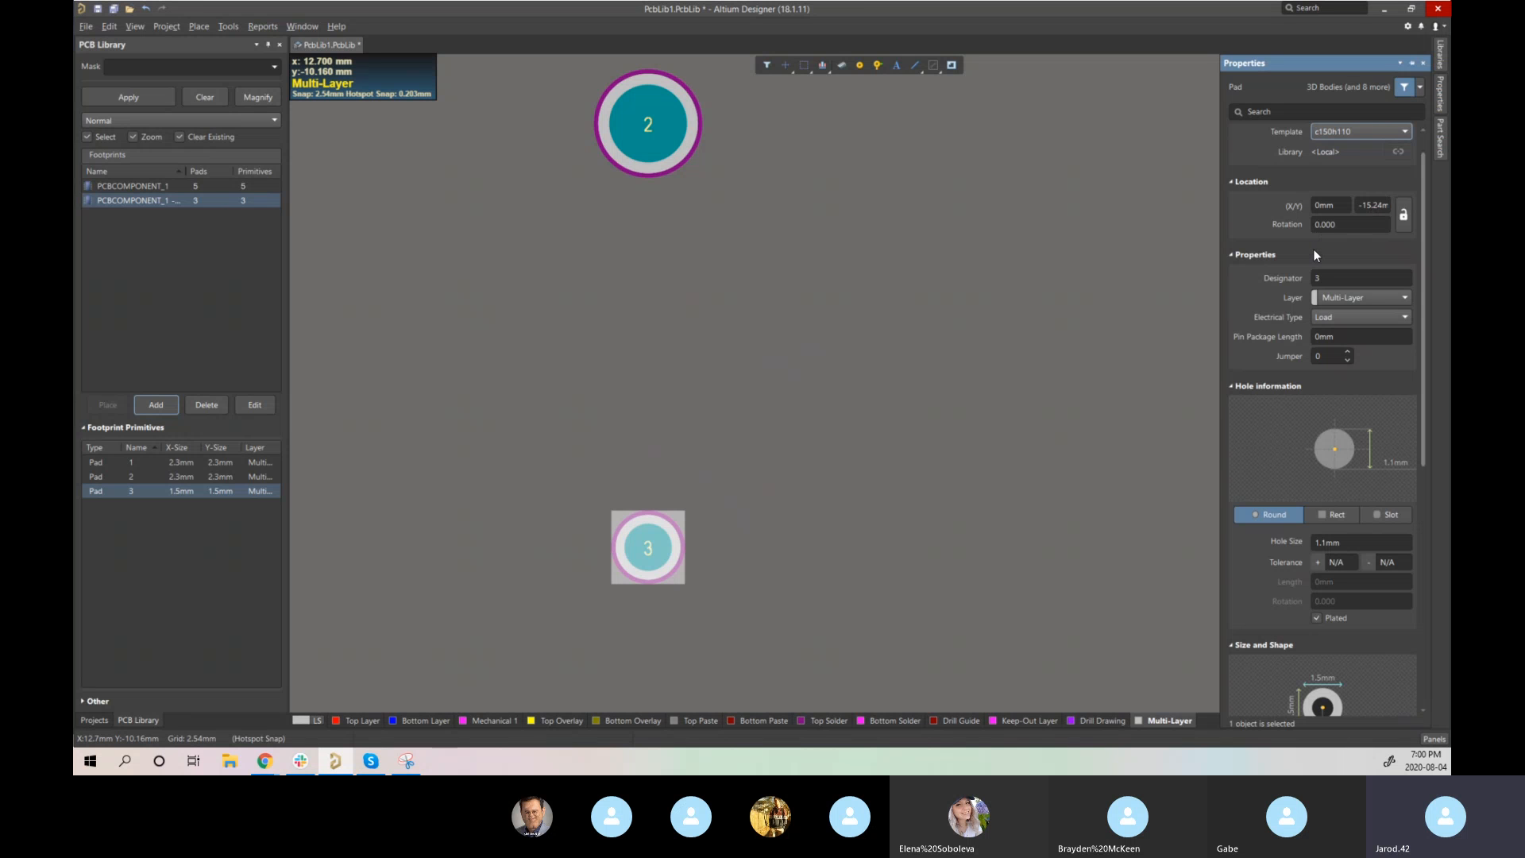
pyautogui.click(1350, 540)
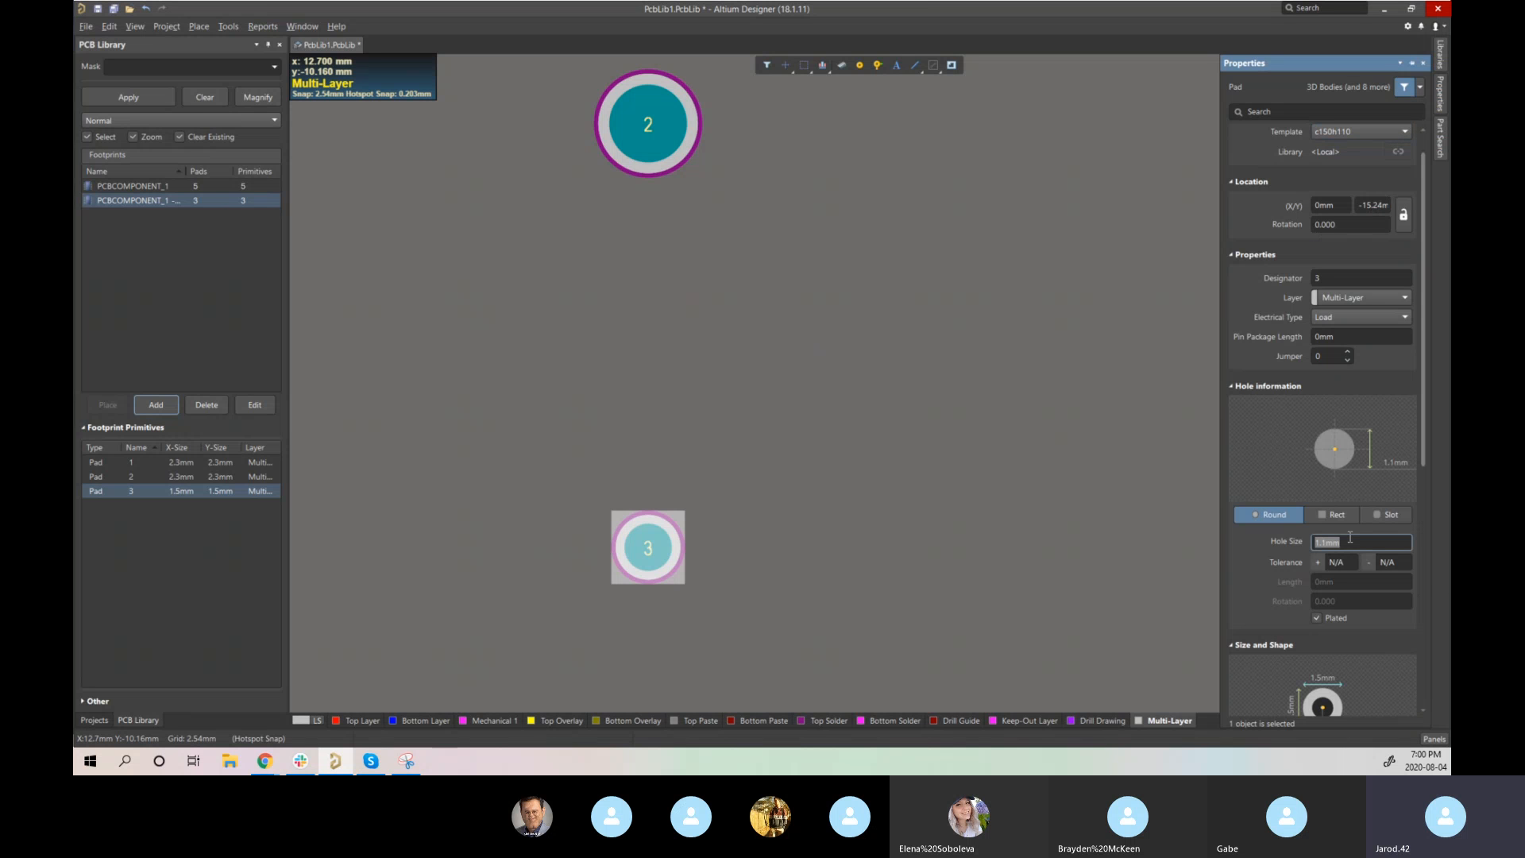
pyautogui.write('3')
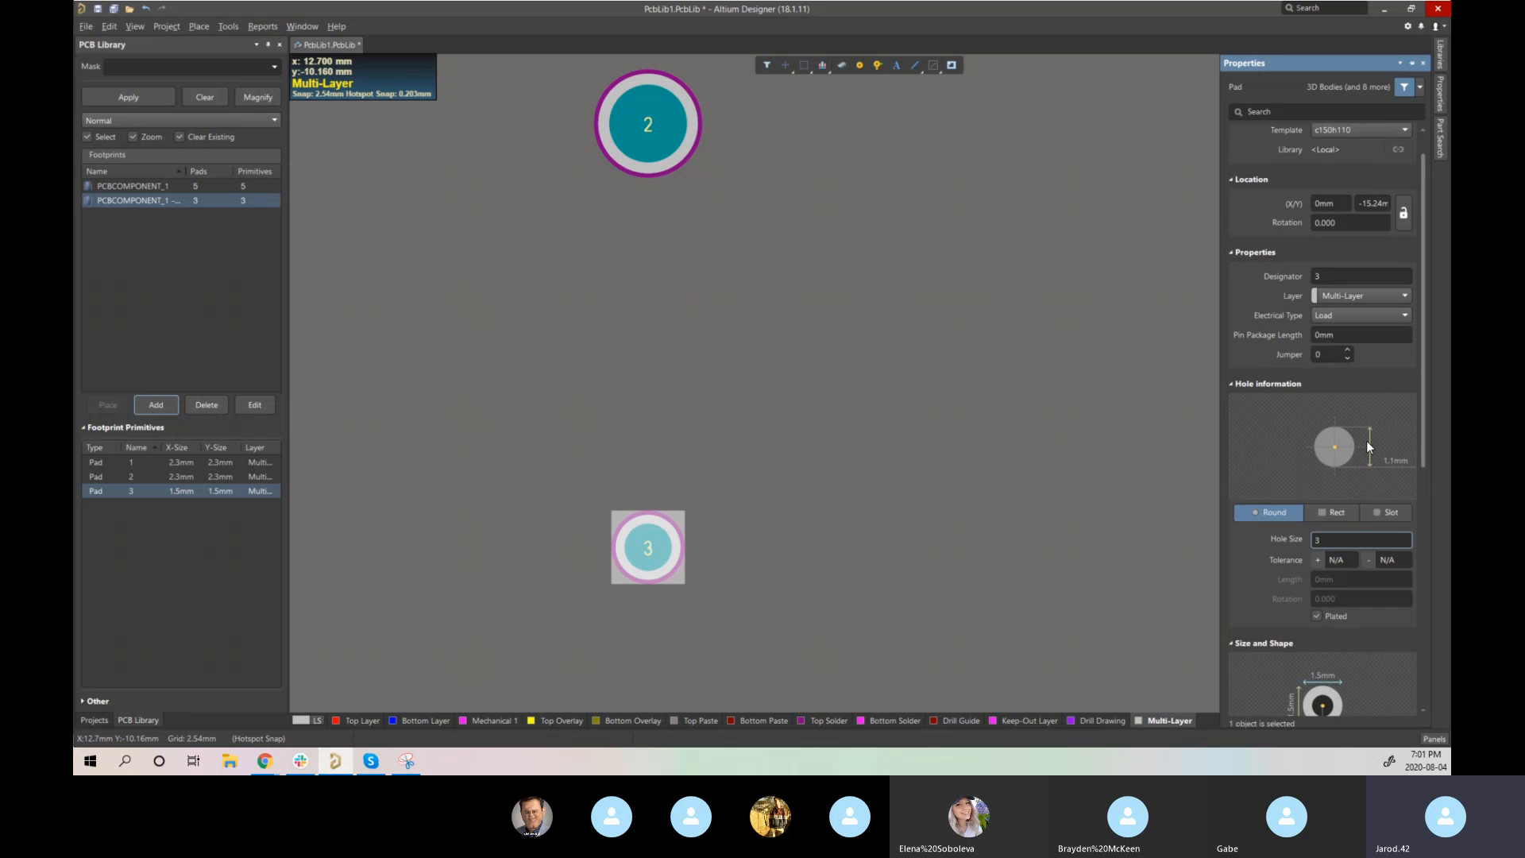
pyautogui.scroll(-1, 1341, 539)
pyautogui.scroll(-1, 1336, 585)
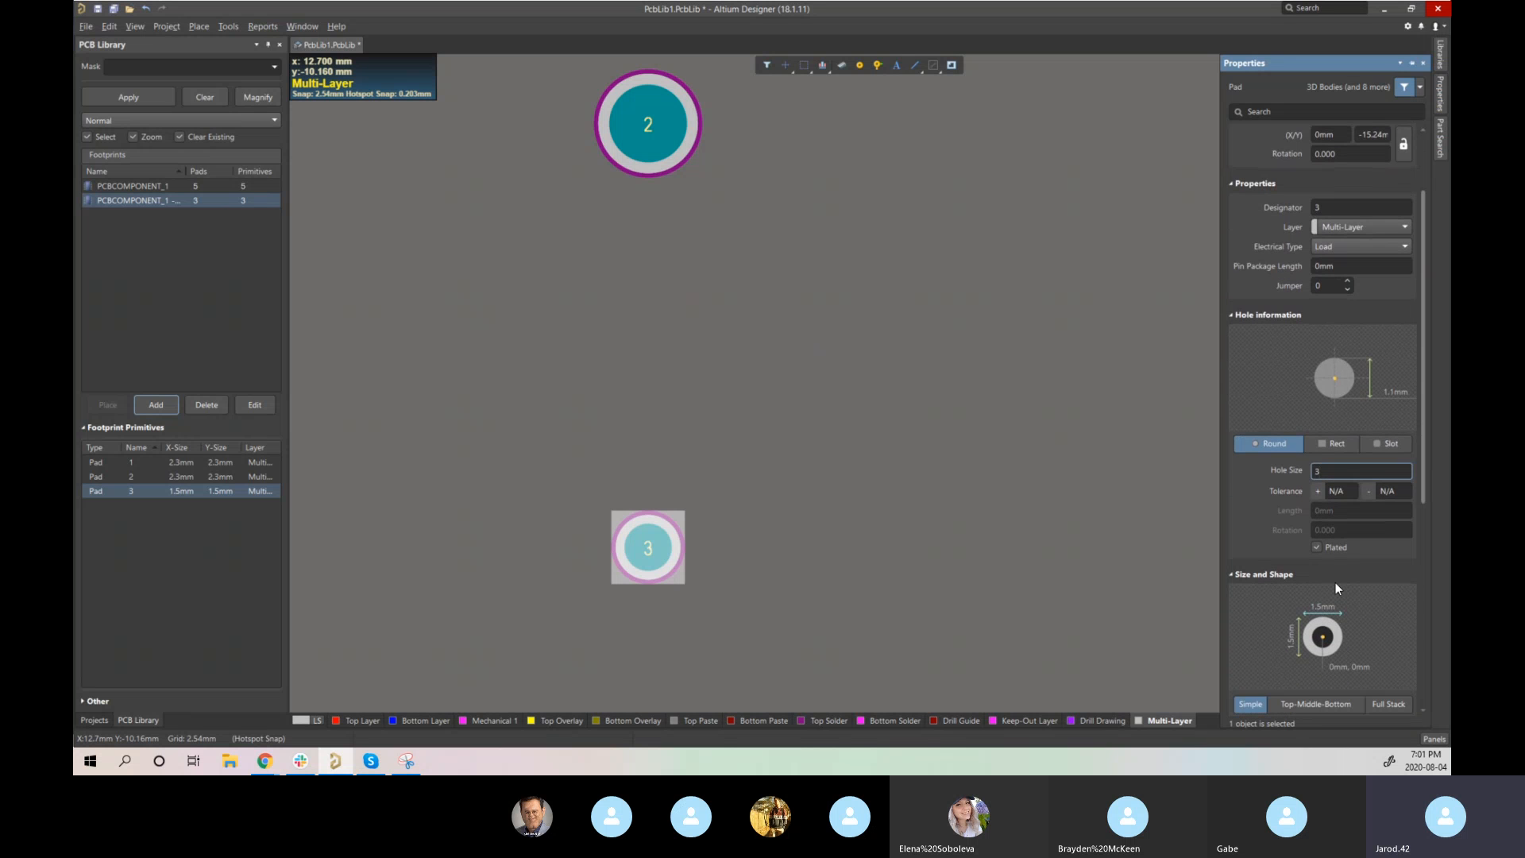
pyautogui.scroll(-1, 1327, 521)
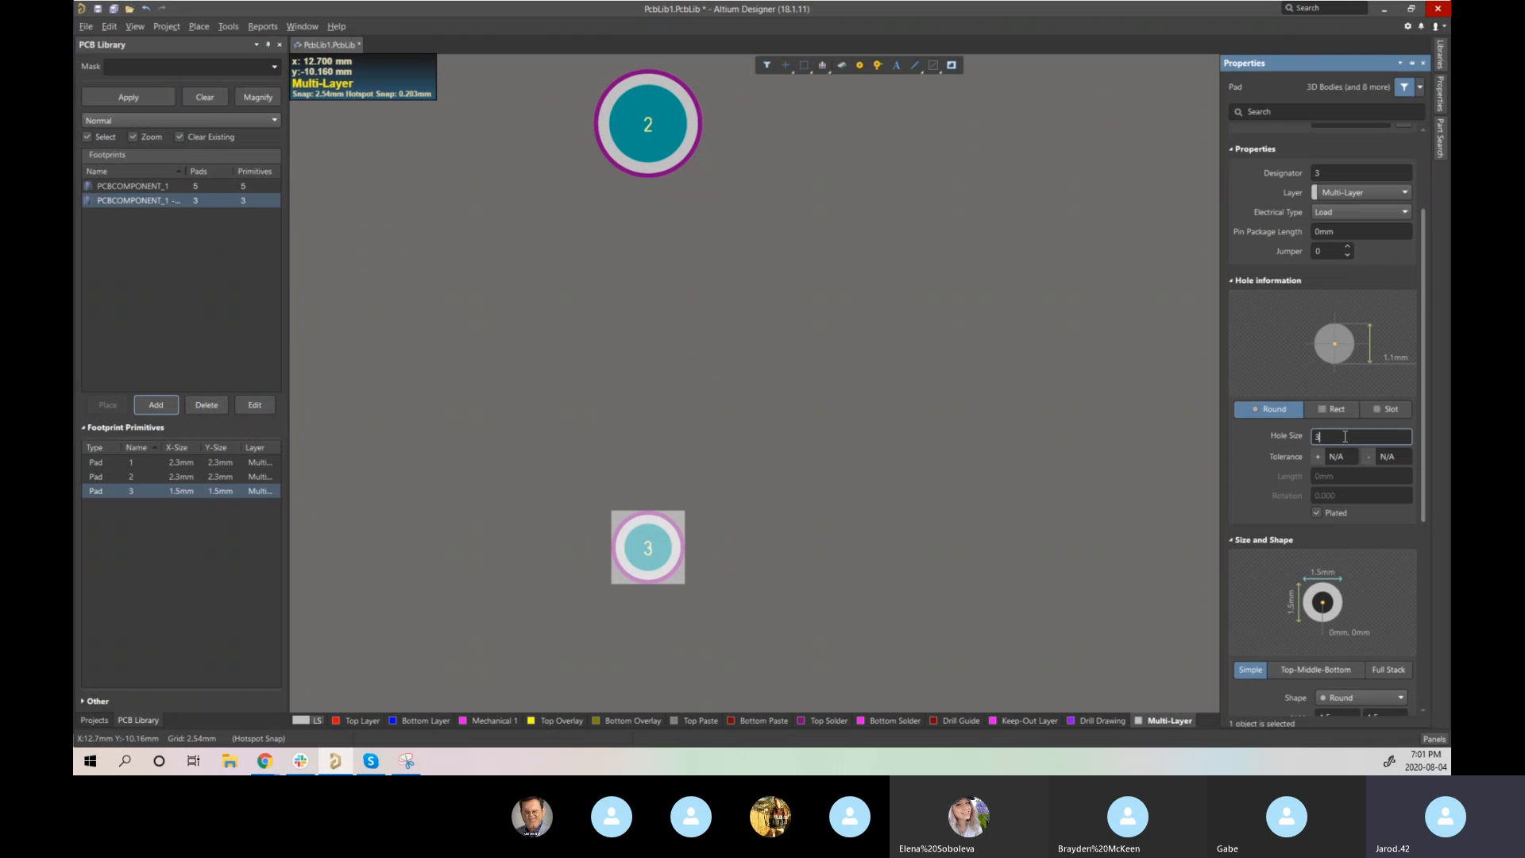
pyautogui.scroll(-2, 1327, 556)
# - Set the X and Y size of pad 3 to 3 mm each, matching its hole diameter
pyautogui.click(1339, 612)
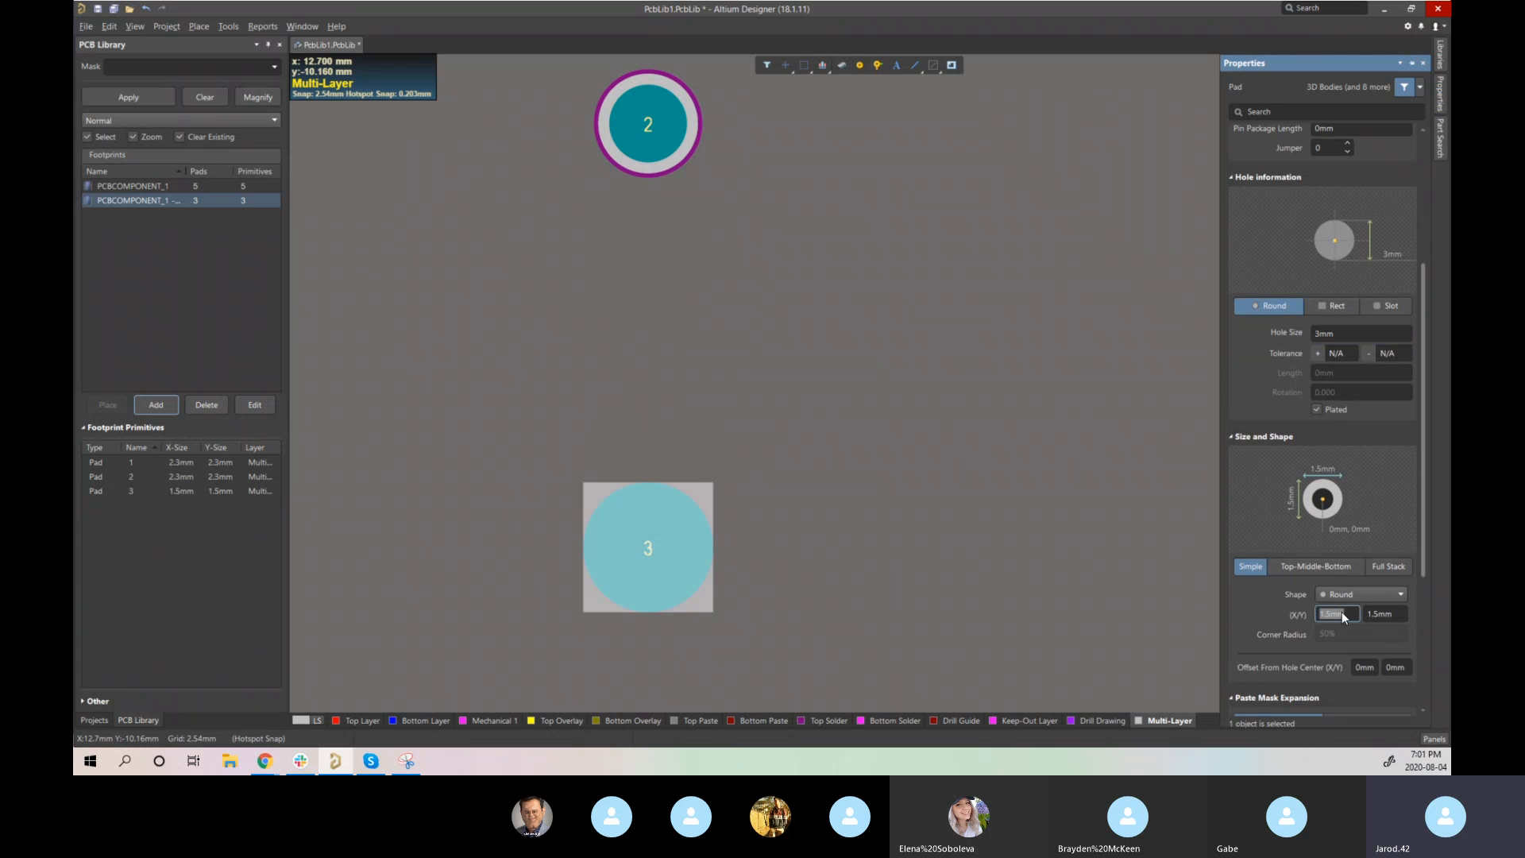
pyautogui.write('3')
pyautogui.click(1389, 614)
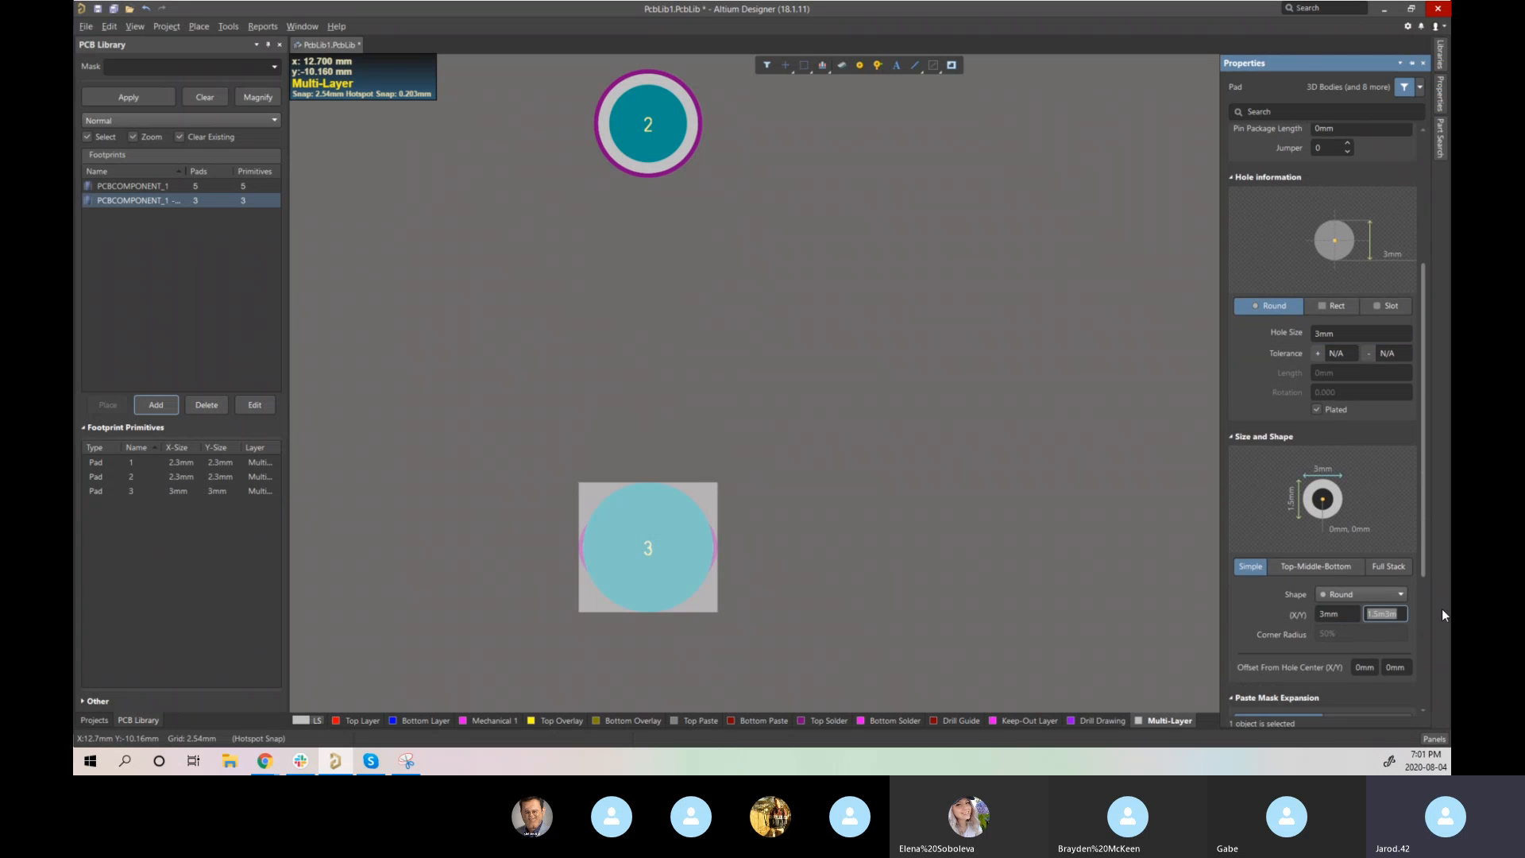
pyautogui.write('3')
pyautogui.click(1094, 579)
# - Inspect the copper ring around the hole of pad 3 in the 3D view, and return to the 2D view
pyautogui.press('3')
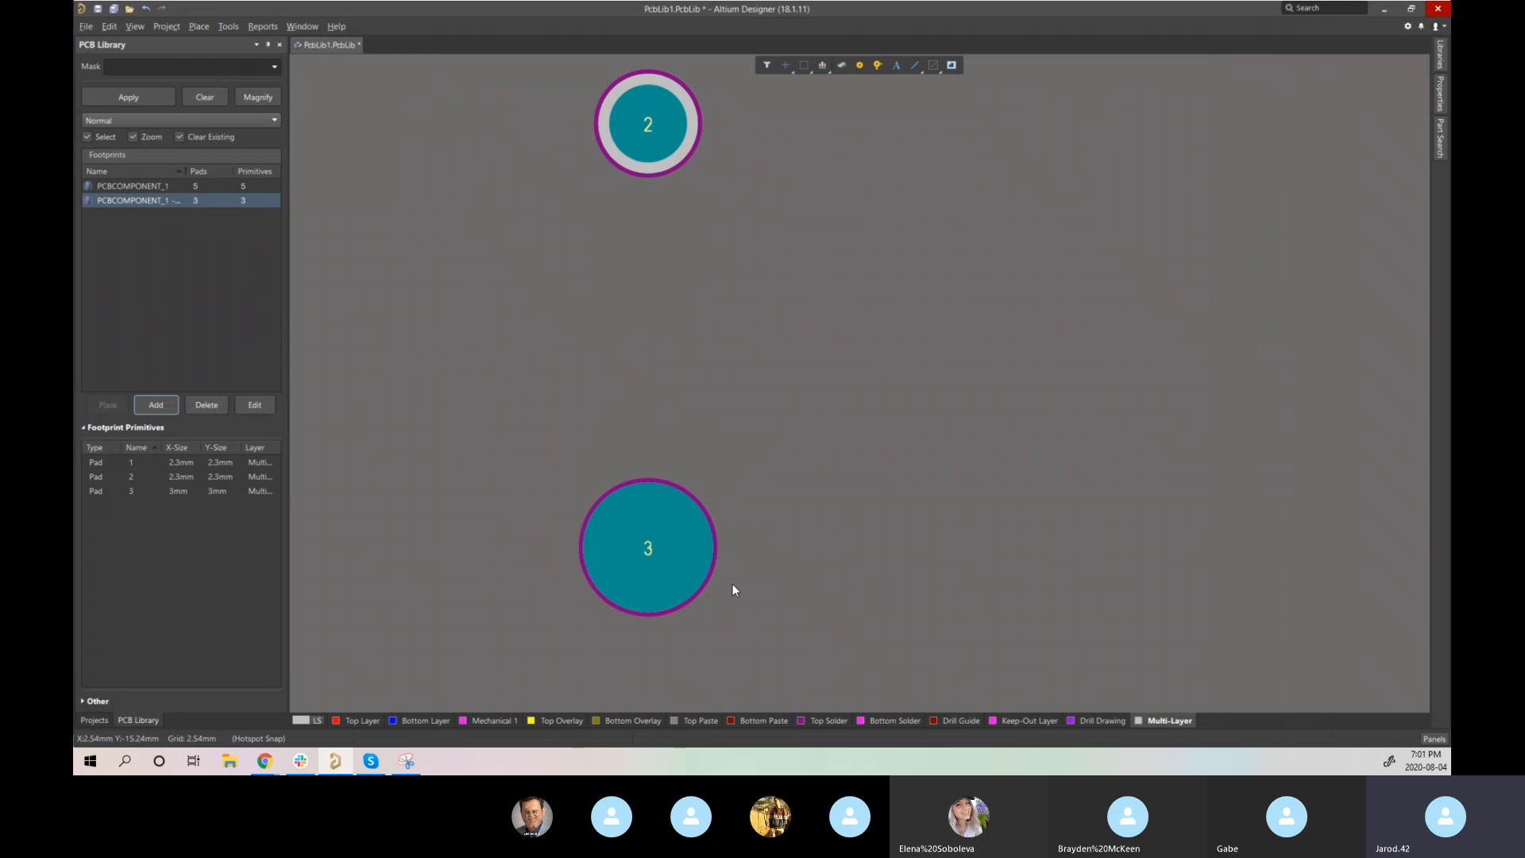
pyautogui.press('2')
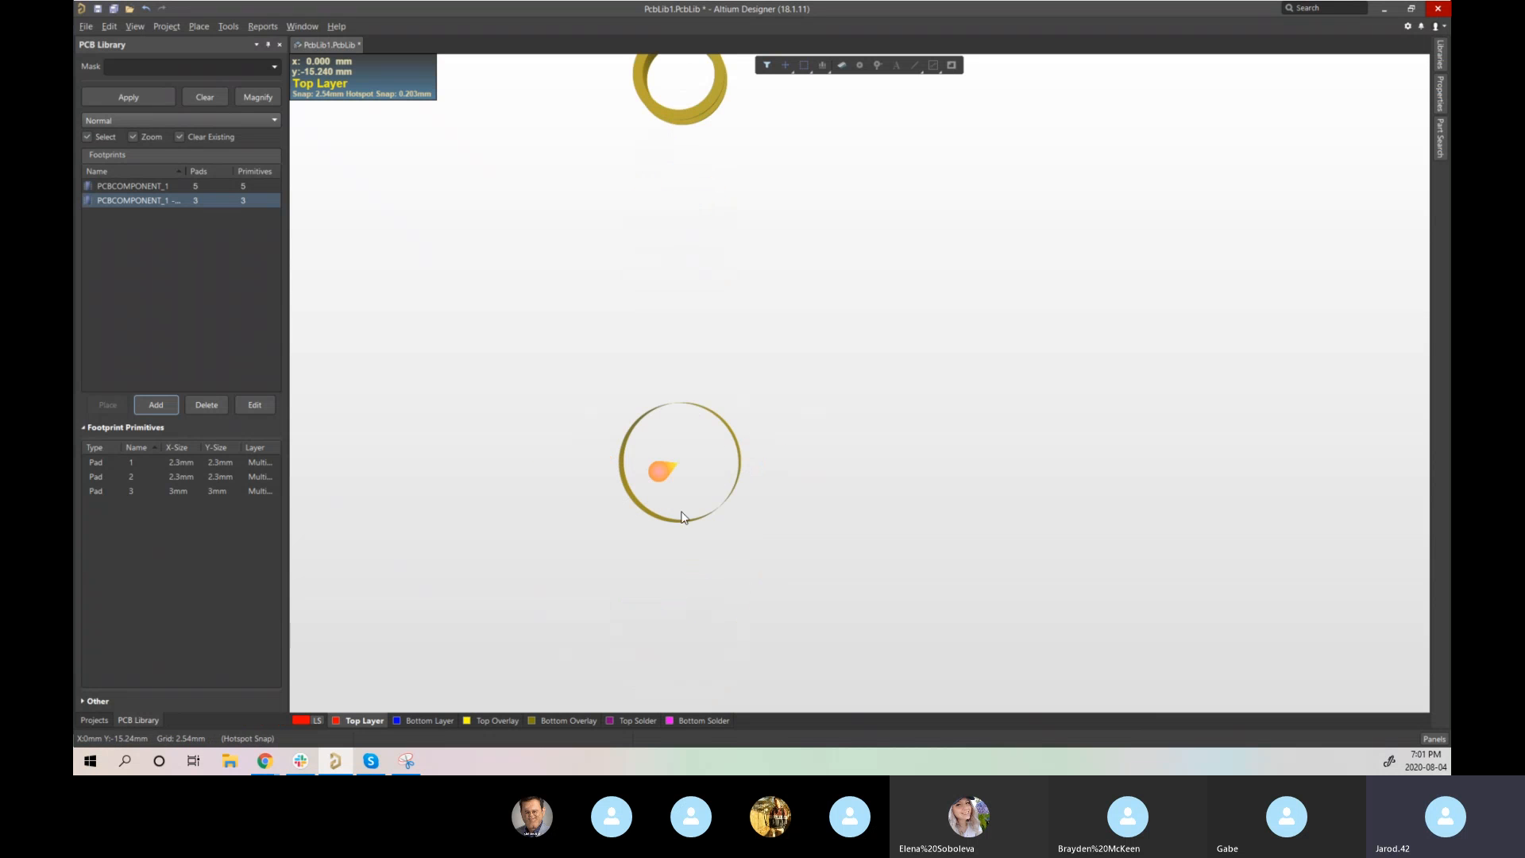
pyautogui.press('2')
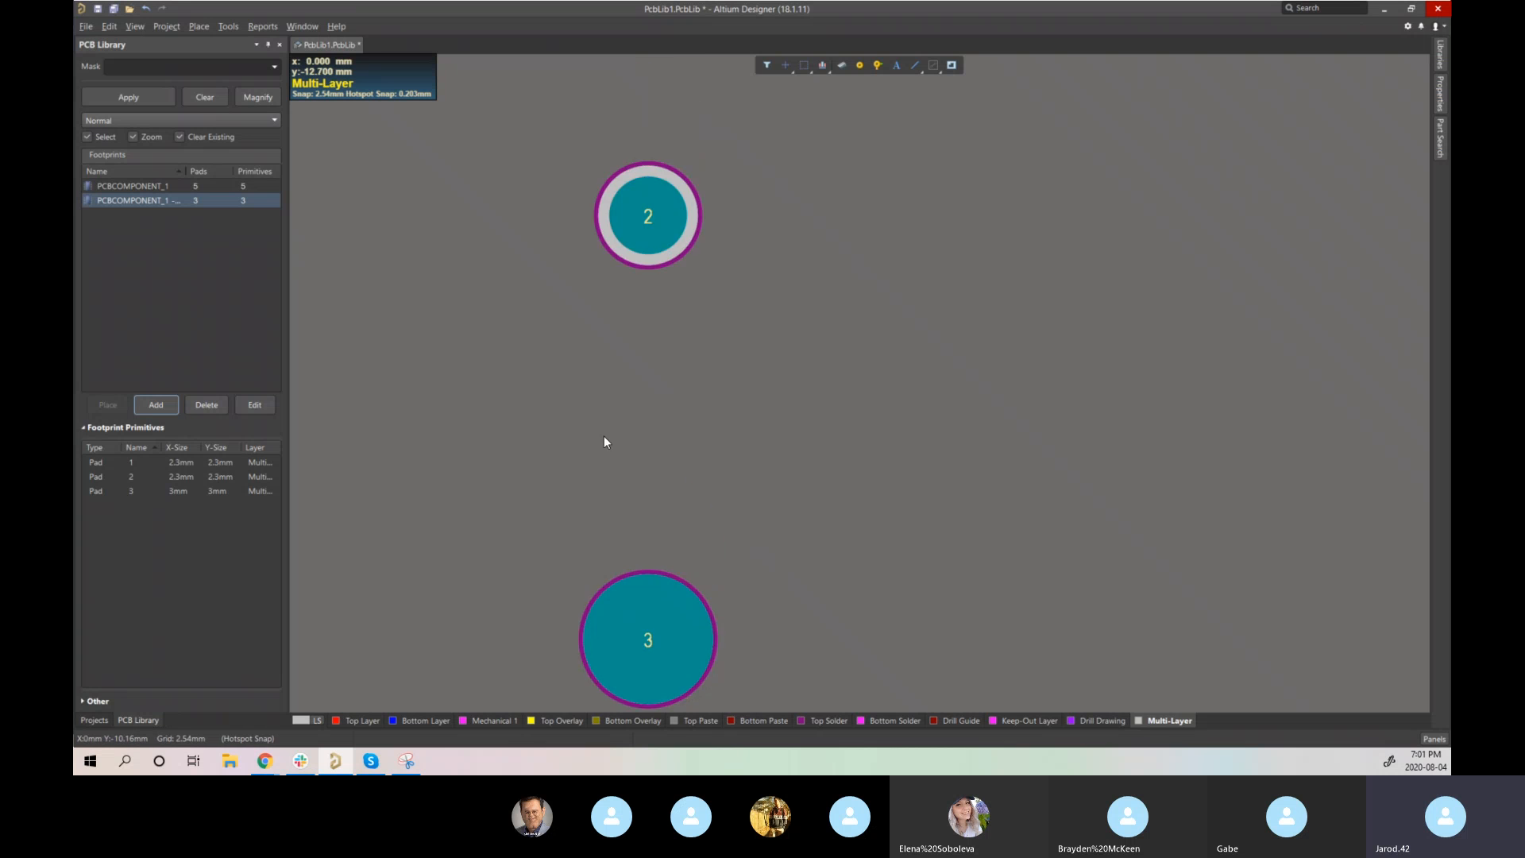
# - Set the Y location of pad 3 to -12.8 mm, directly below pad 2
pyautogui.doubleClick(645, 425)
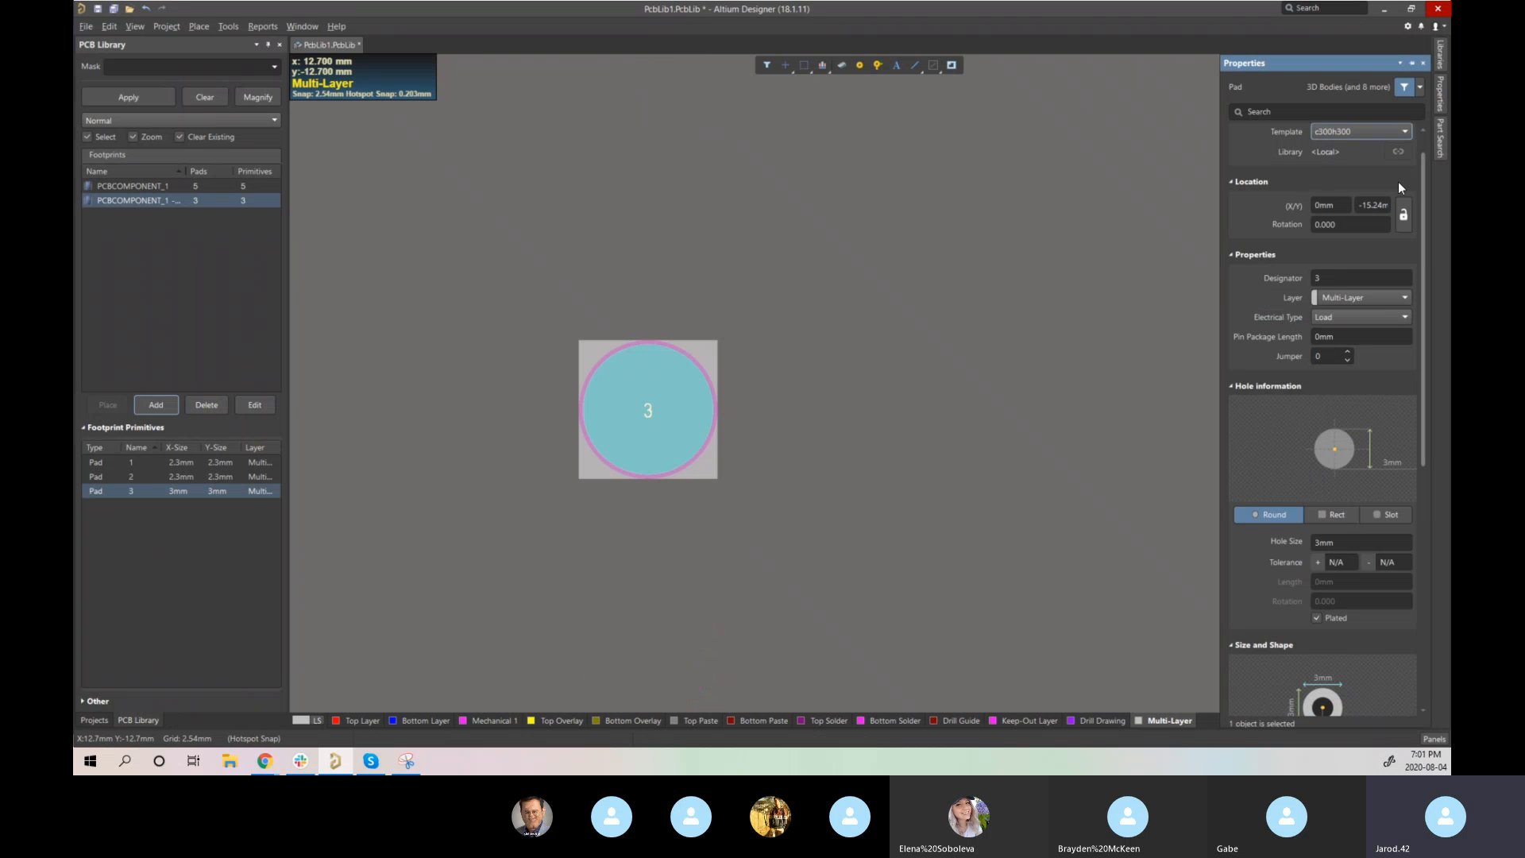
pyautogui.click(1375, 204)
pyautogui.write('12.8')
pyautogui.press('Return')
pyautogui.click(904, 275)
pyautogui.scroll(2, 906, 279)
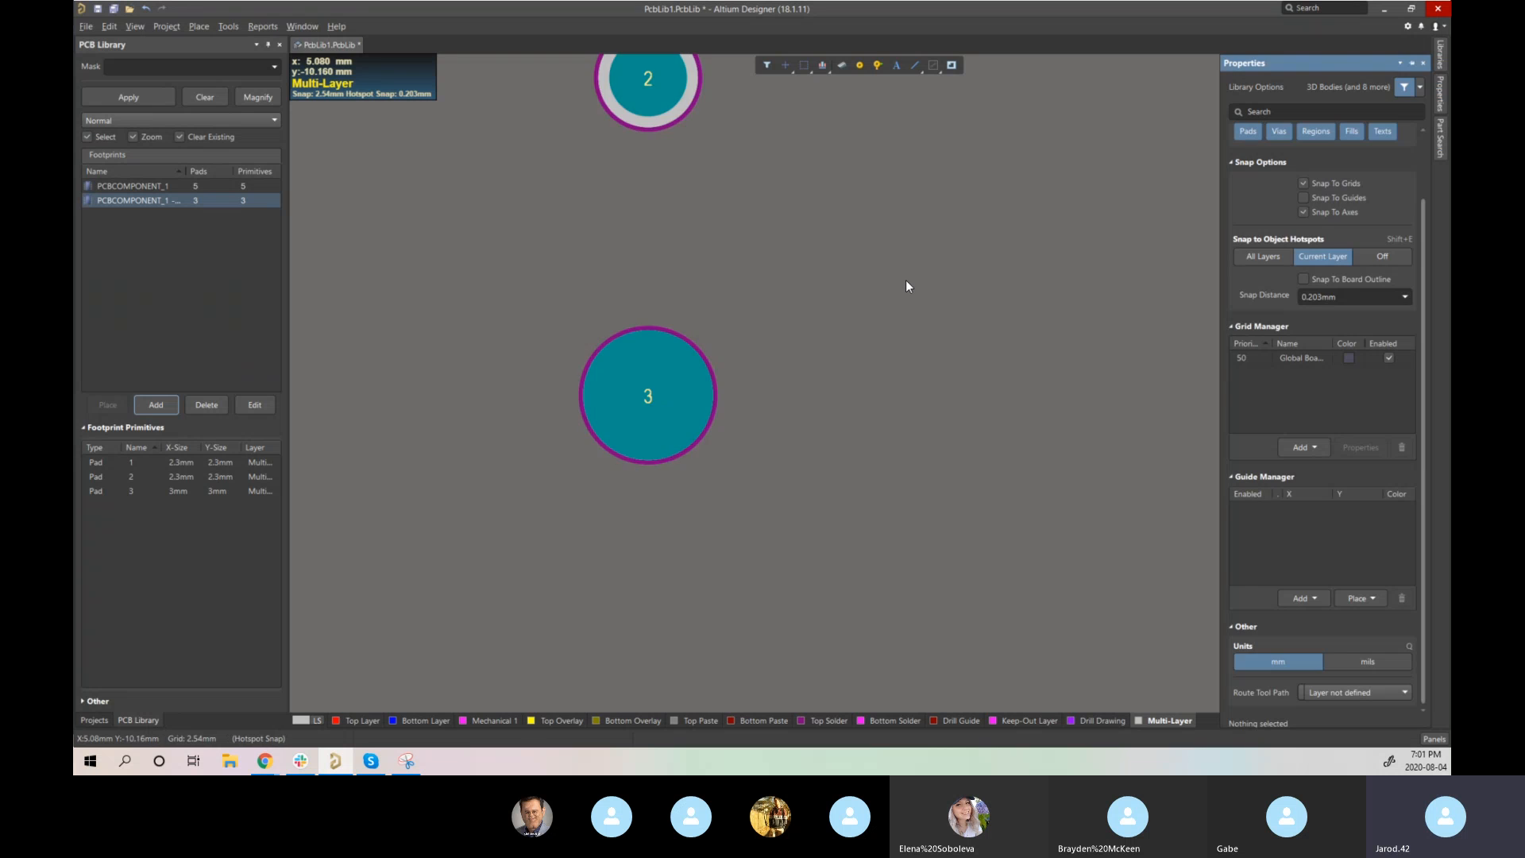
pyautogui.scroll(3, 906, 281)
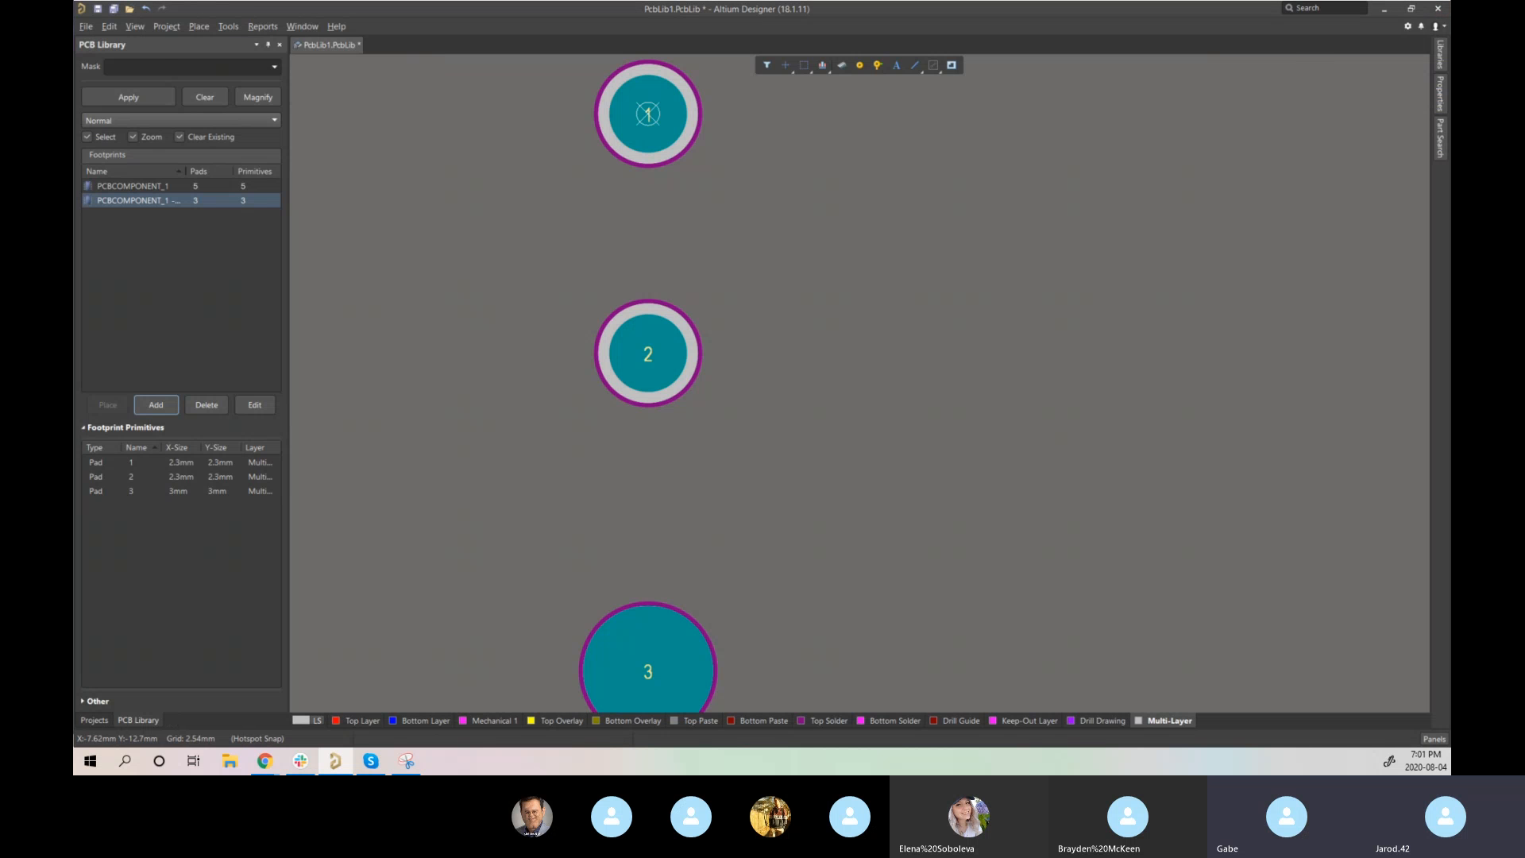
# - Check the 3.00 mm hole in the Molex drawing, and make the hole of pad 3 non-plated in Altium Designer
pyautogui.hotkey('alt', 'Tab')
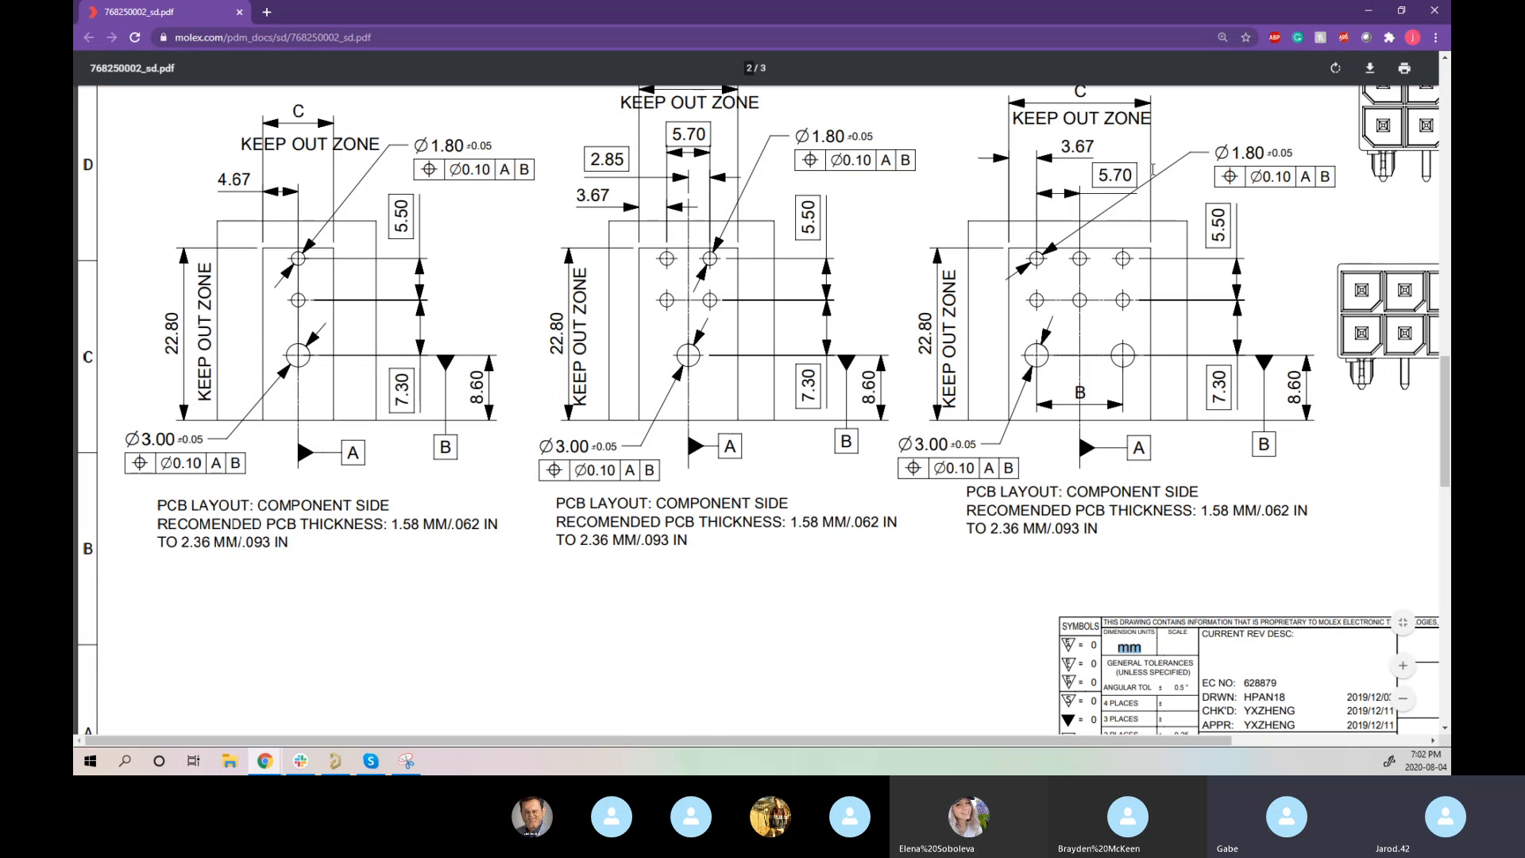
pyautogui.click(1368, 11)
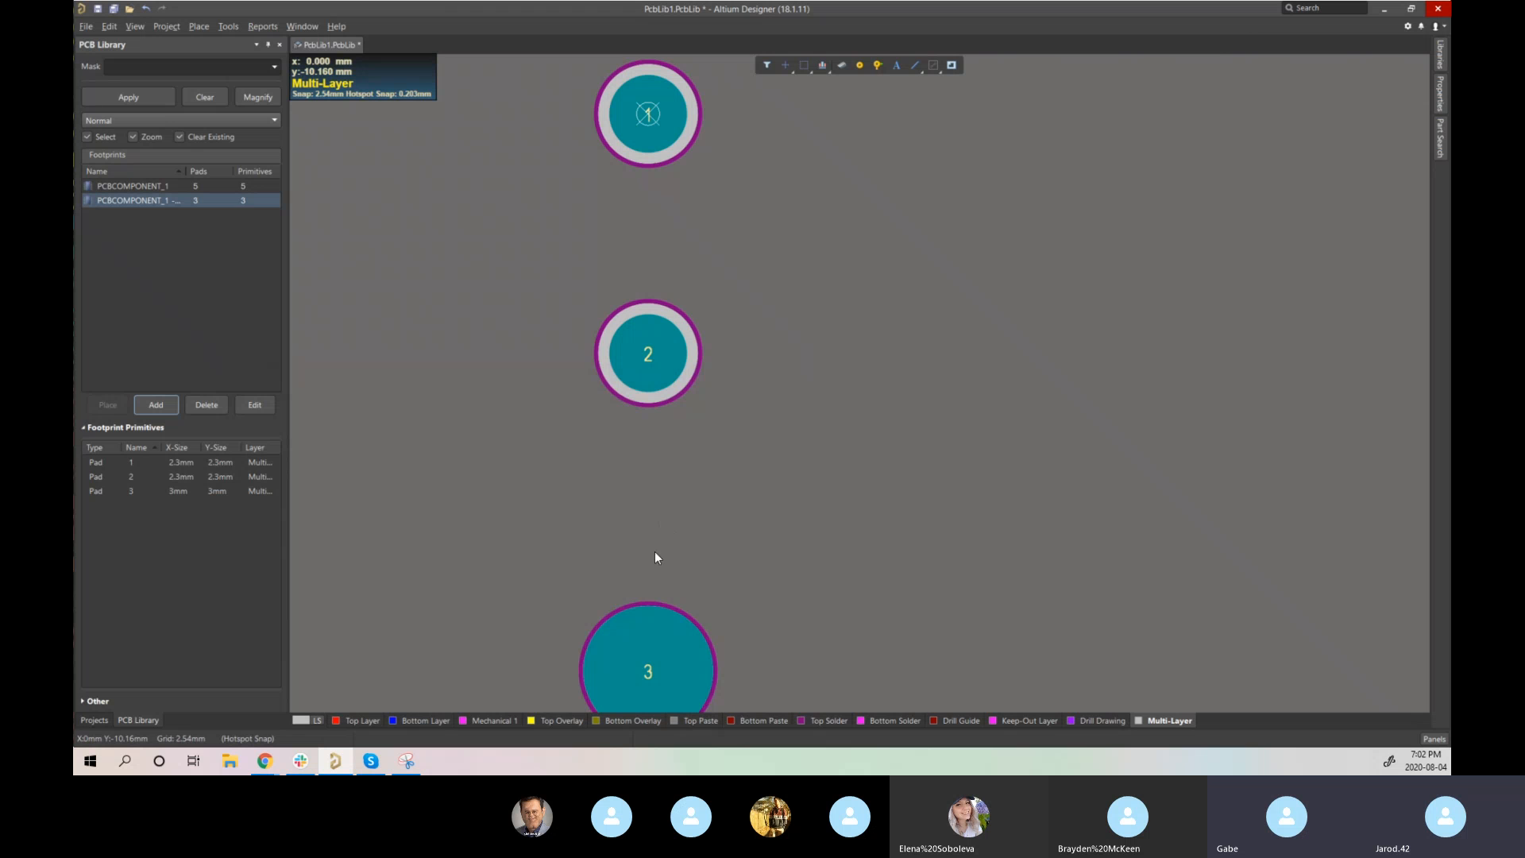
pyautogui.doubleClick(639, 628)
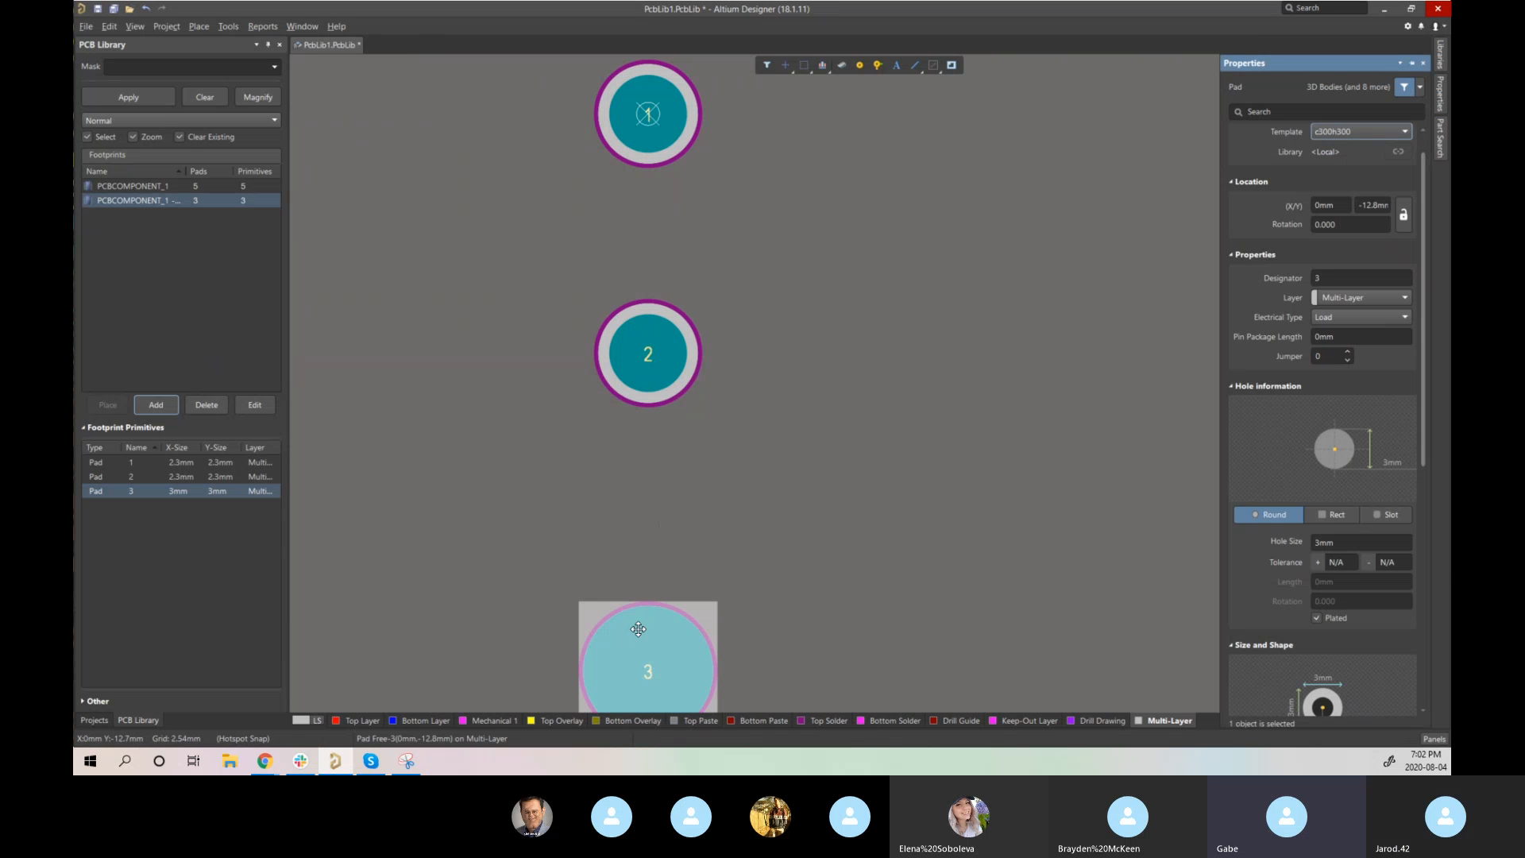
pyautogui.click(1317, 618)
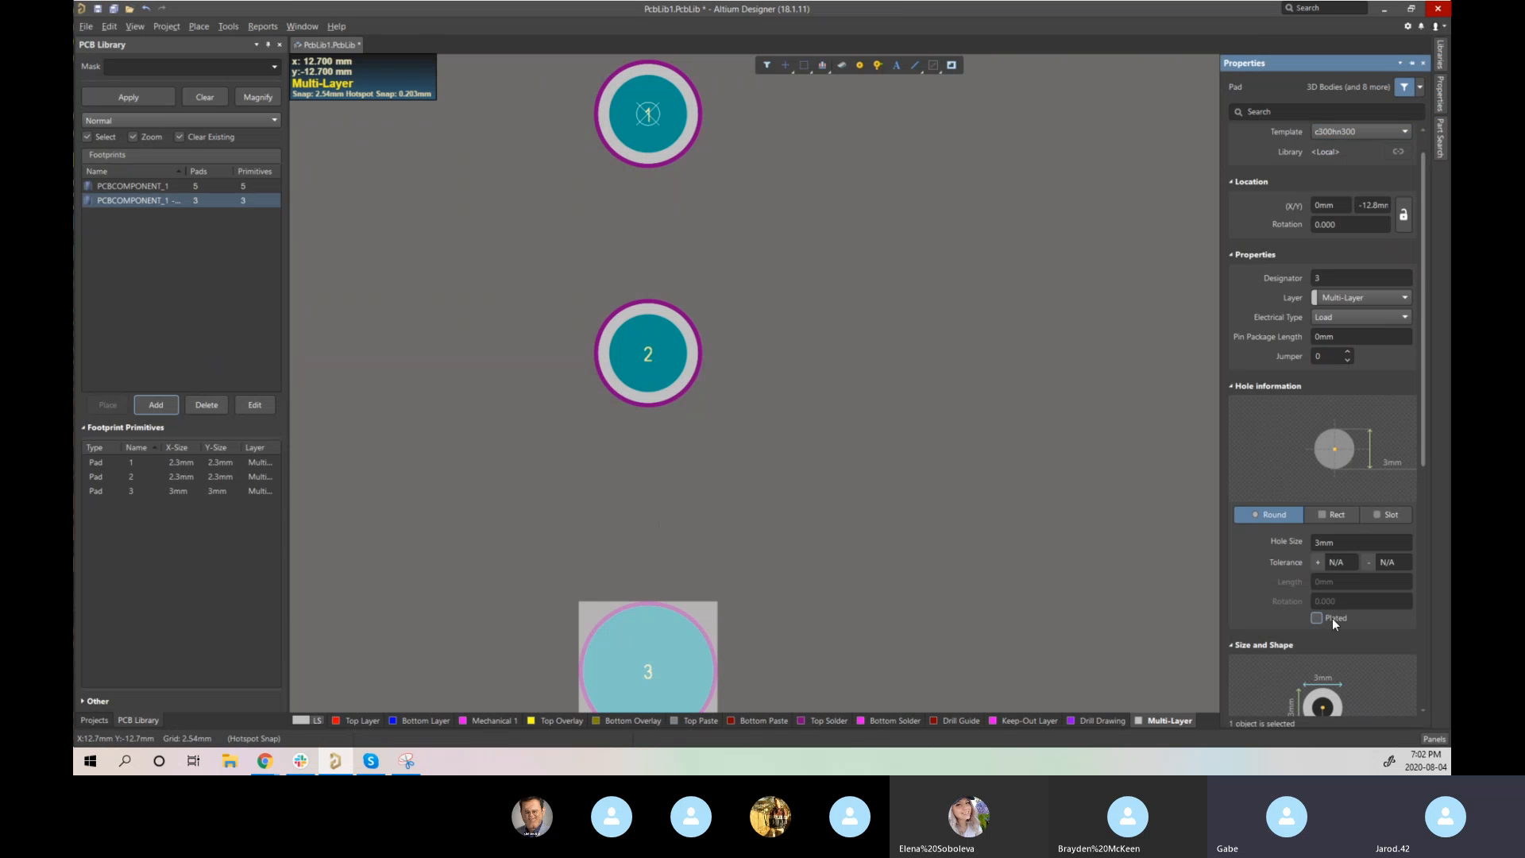
pyautogui.click(759, 594)
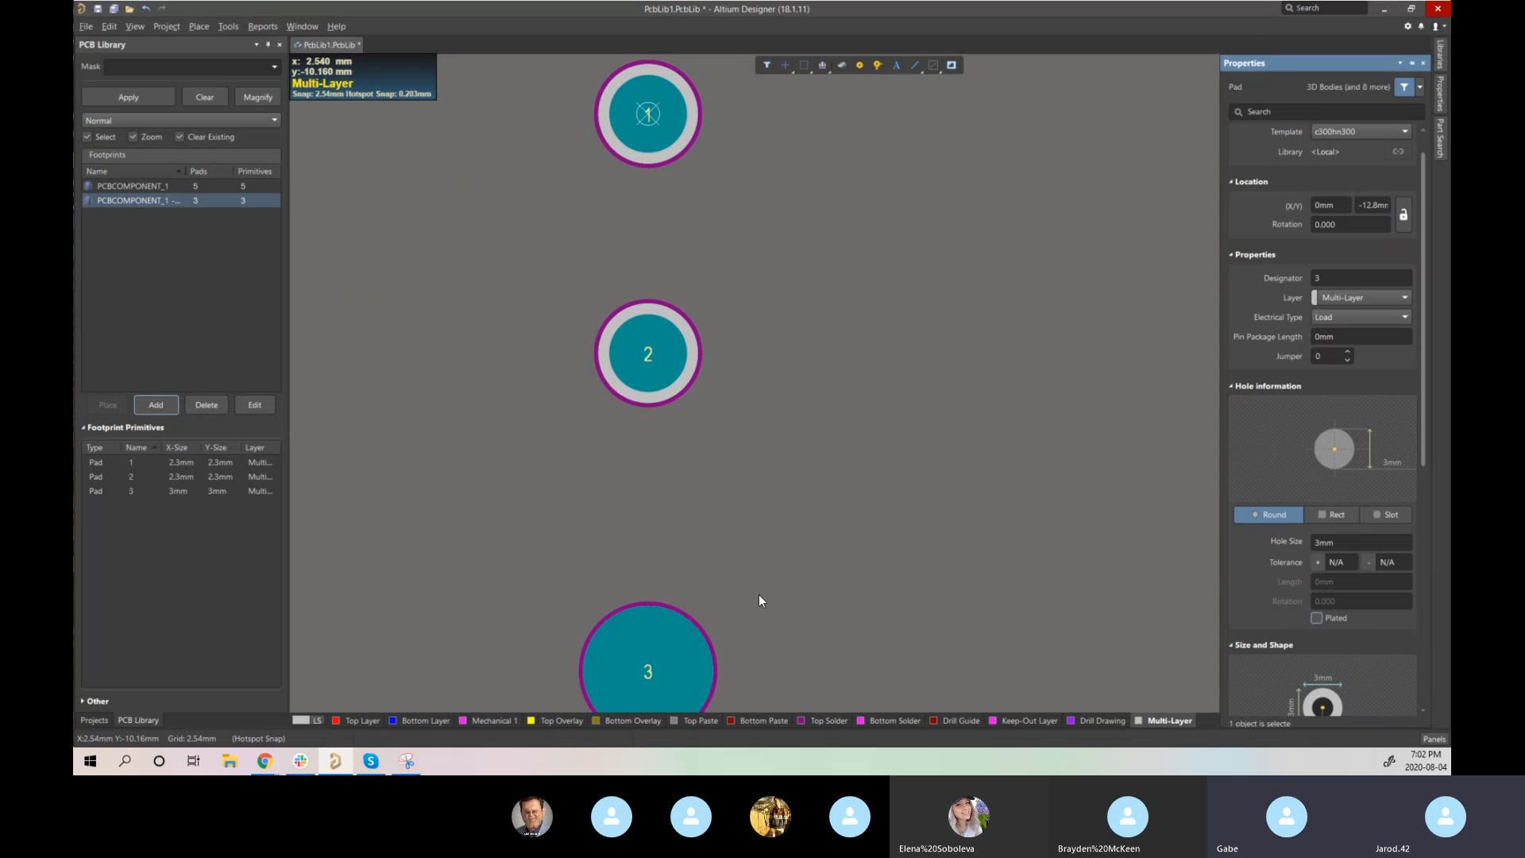
# - Inspect the hole of pad 3 against the other pads in 3D, and recheck its plating setting in the 2D view
pyautogui.press('3')
pyautogui.keyDown('ctrl'); pyautogui.scroll(4, 680, 463); pyautogui.keyUp('ctrl')
pyautogui.keyDown('ctrl'); pyautogui.scroll(-2, 679, 463); pyautogui.keyUp('ctrl')
pyautogui.moveTo(679, 460); pyautogui.dragTo(712, 528, button='right')
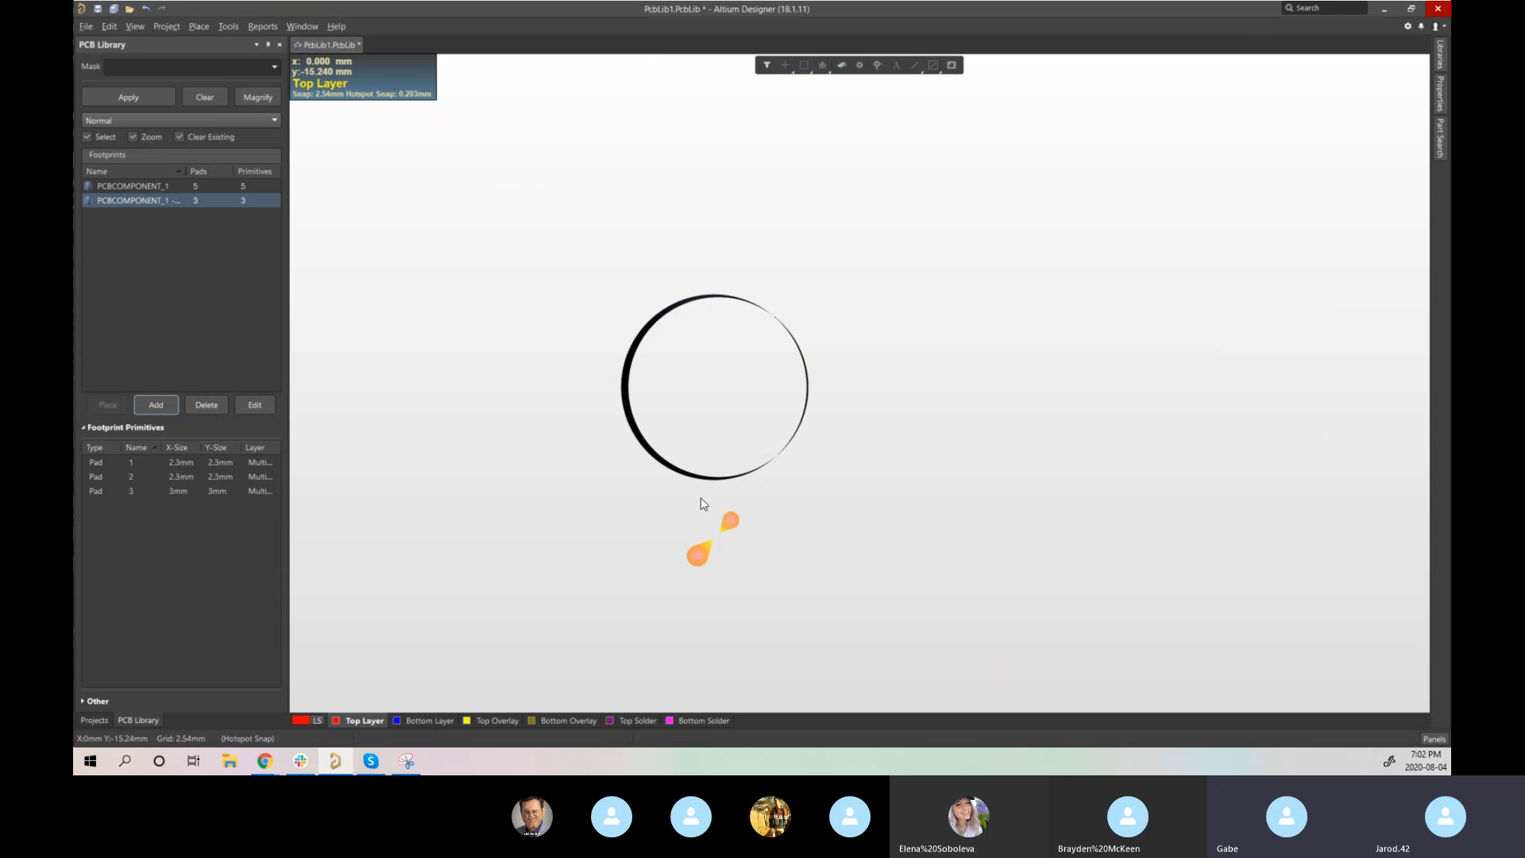
pyautogui.scroll(8, 632, 417)
pyautogui.scroll(-1, 636, 417)
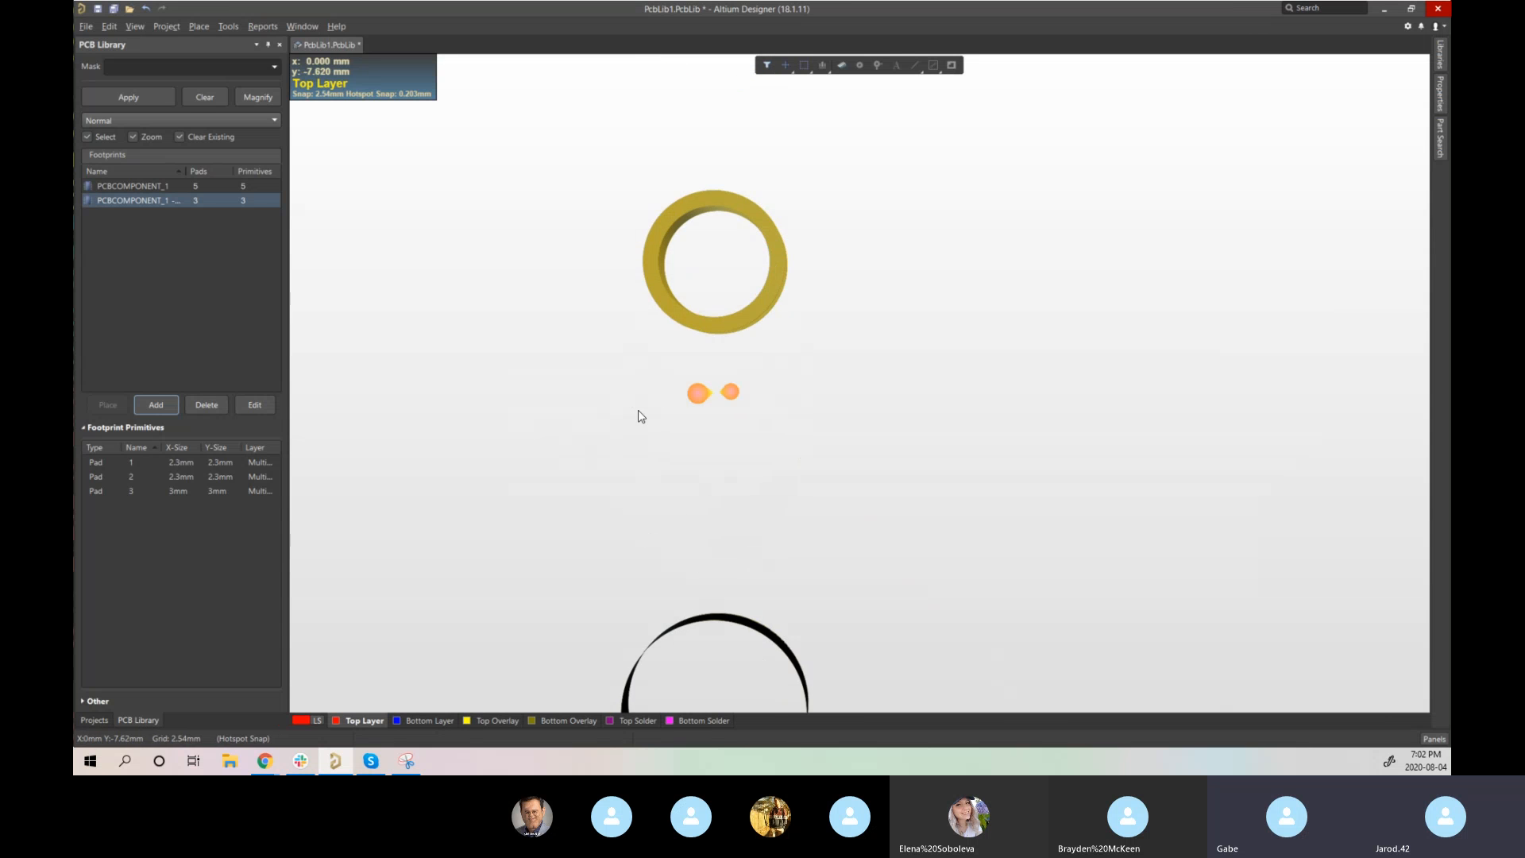
pyautogui.moveTo(638, 416); pyautogui.dragTo(721, 416, button='middle')
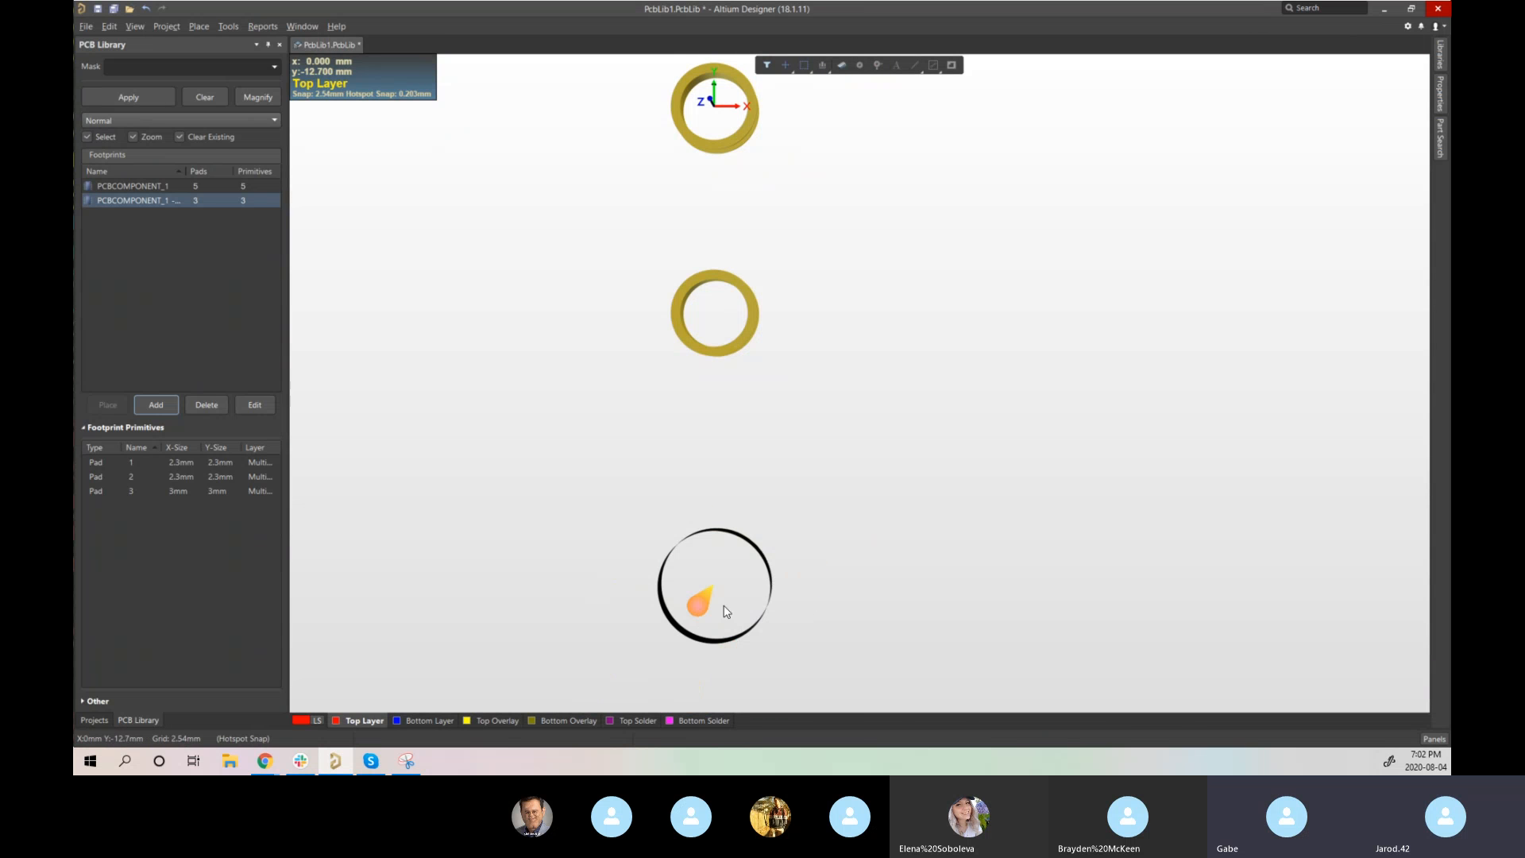
pyautogui.press('2')
pyautogui.click(619, 646)
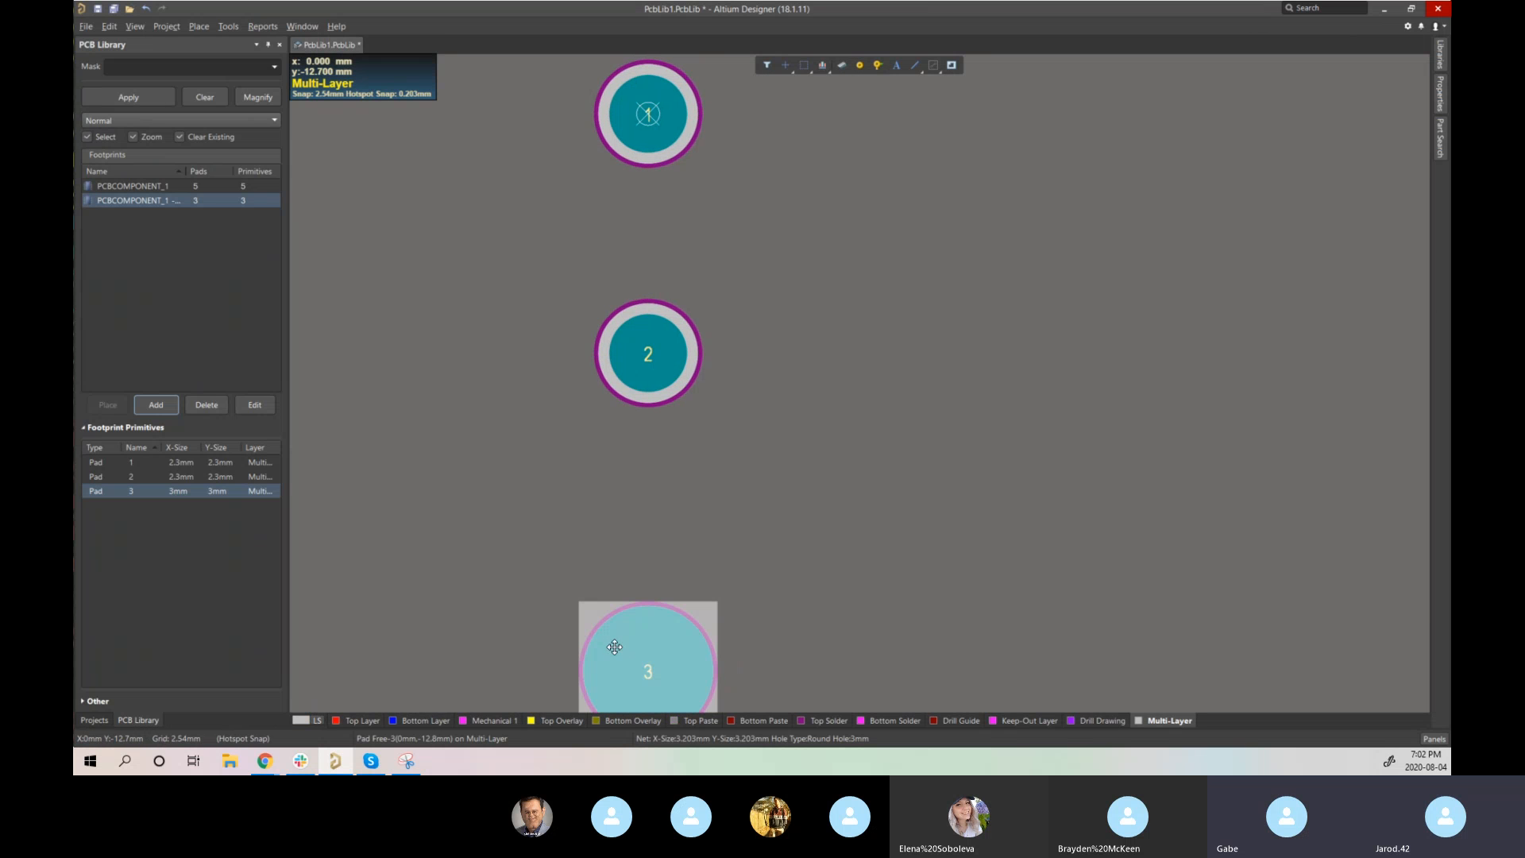
pyautogui.doubleClick(619, 646)
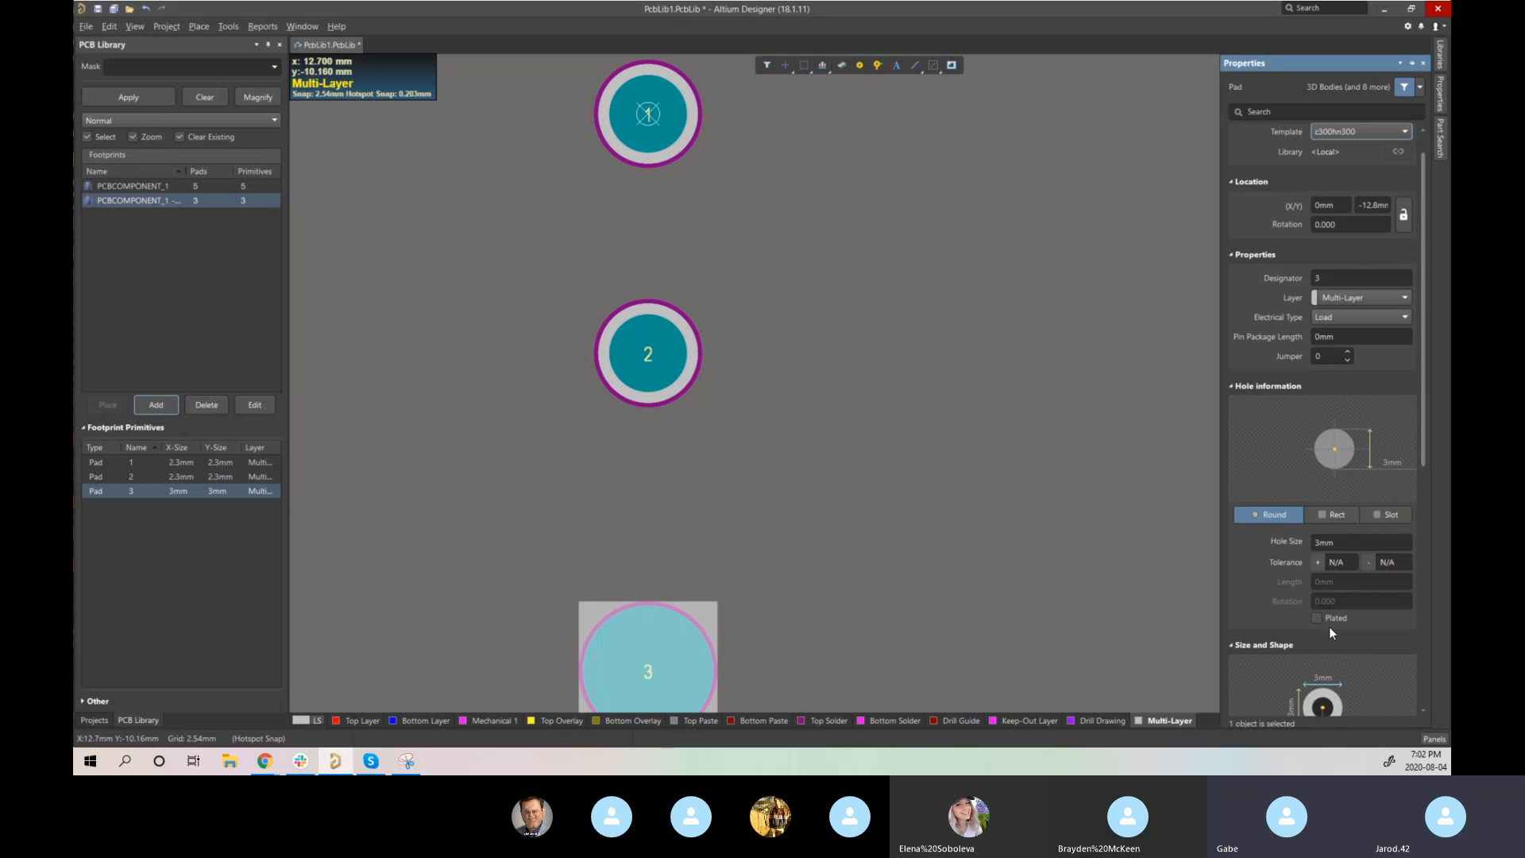
pyautogui.click(821, 562)
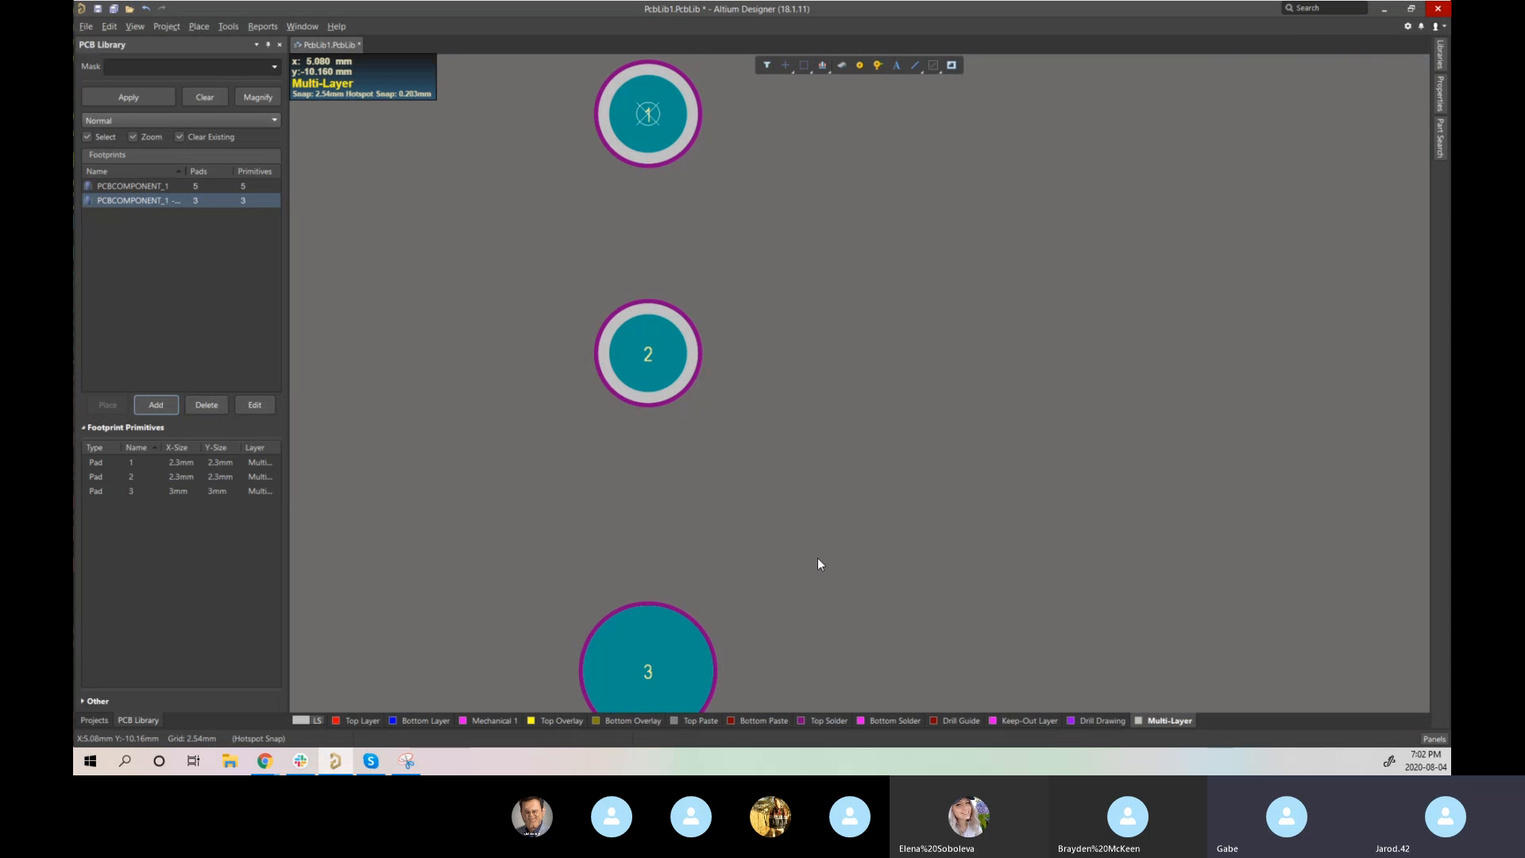
# - Set the snap grid of the footprint editor to 0.1 mm
pyautogui.keyDown('ctrl'); pyautogui.scroll(-1, 867, 559); pyautogui.keyUp('ctrl')
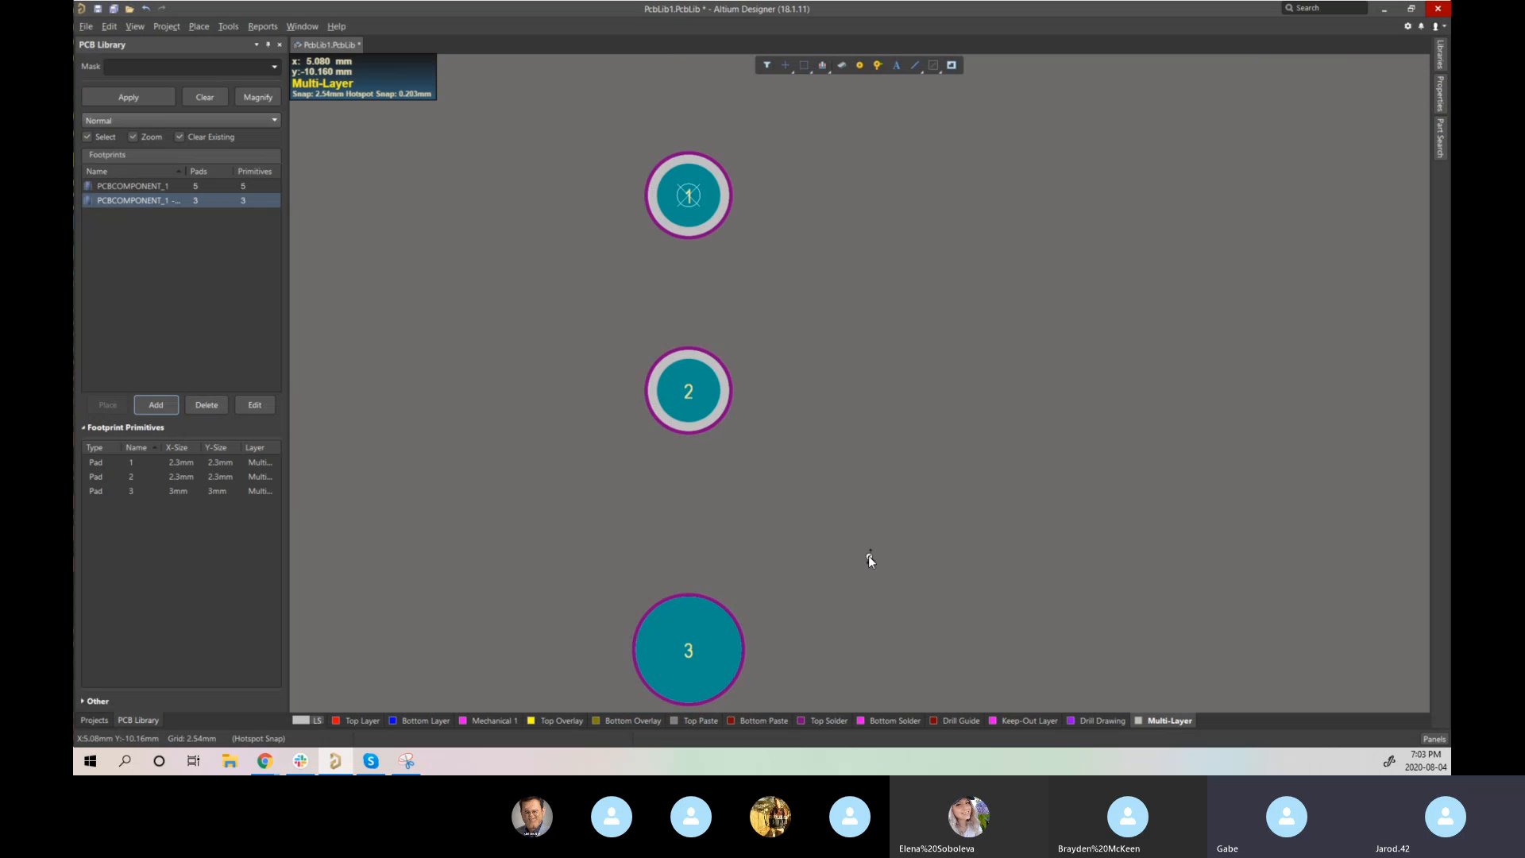
pyautogui.press('g')
pyautogui.click(909, 409)
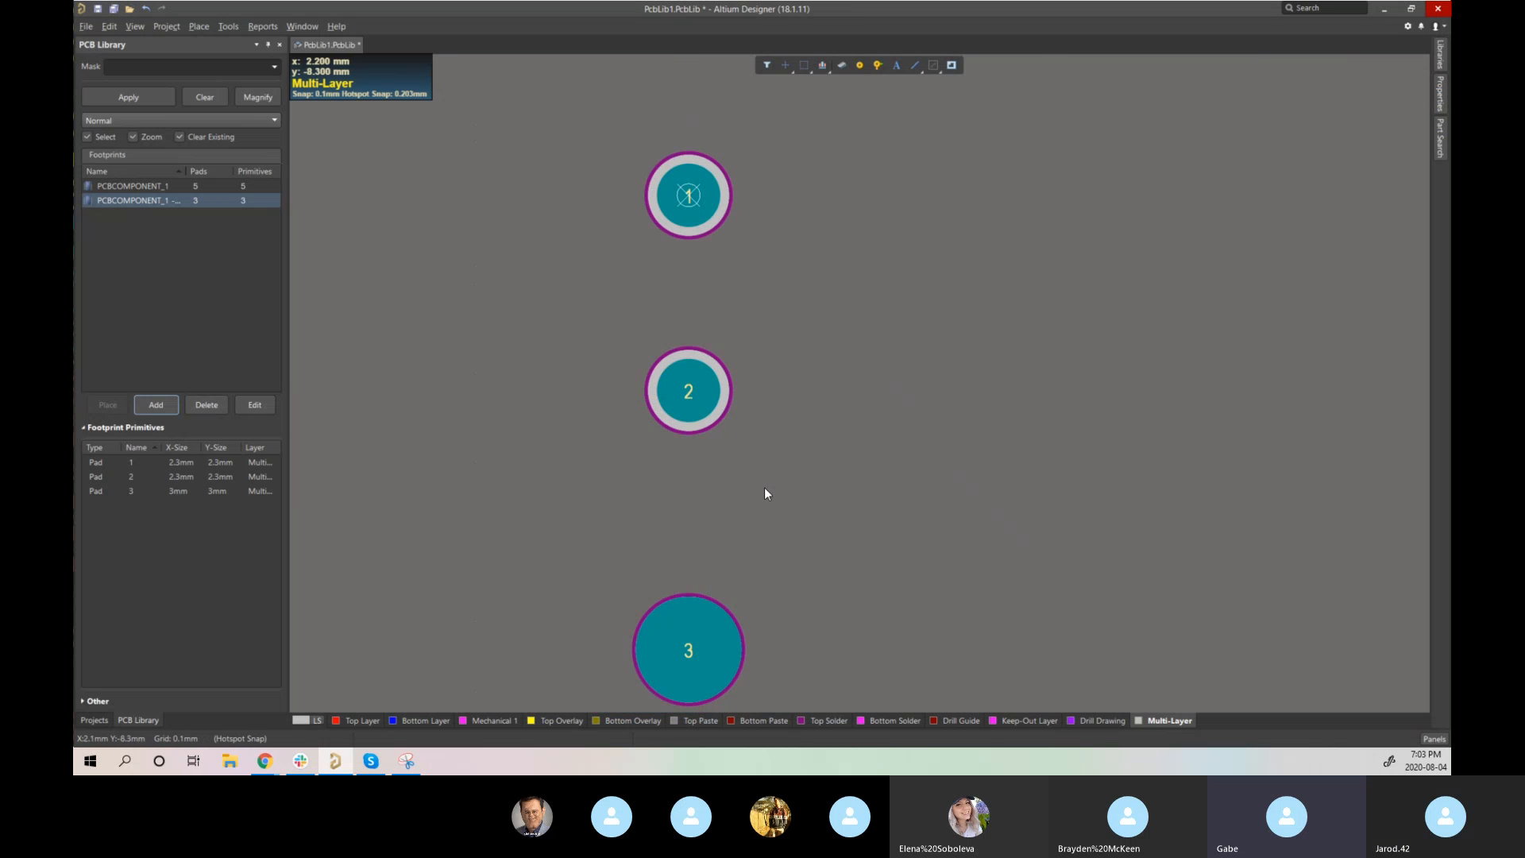
pyautogui.scroll(-3, 764, 488)
pyautogui.scroll(4, 767, 501)
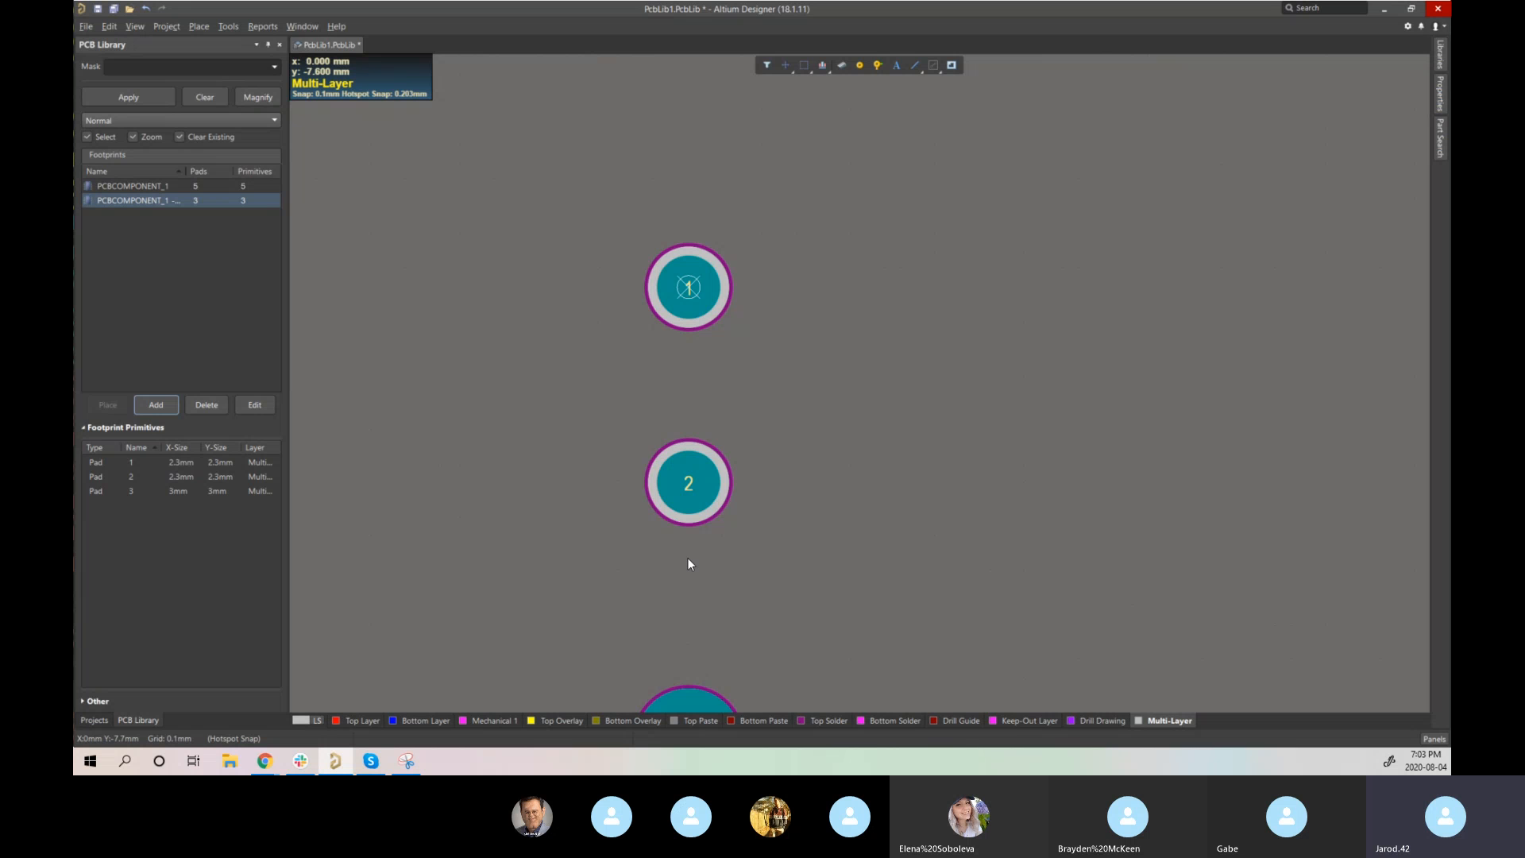
pyautogui.scroll(-2, 708, 538)
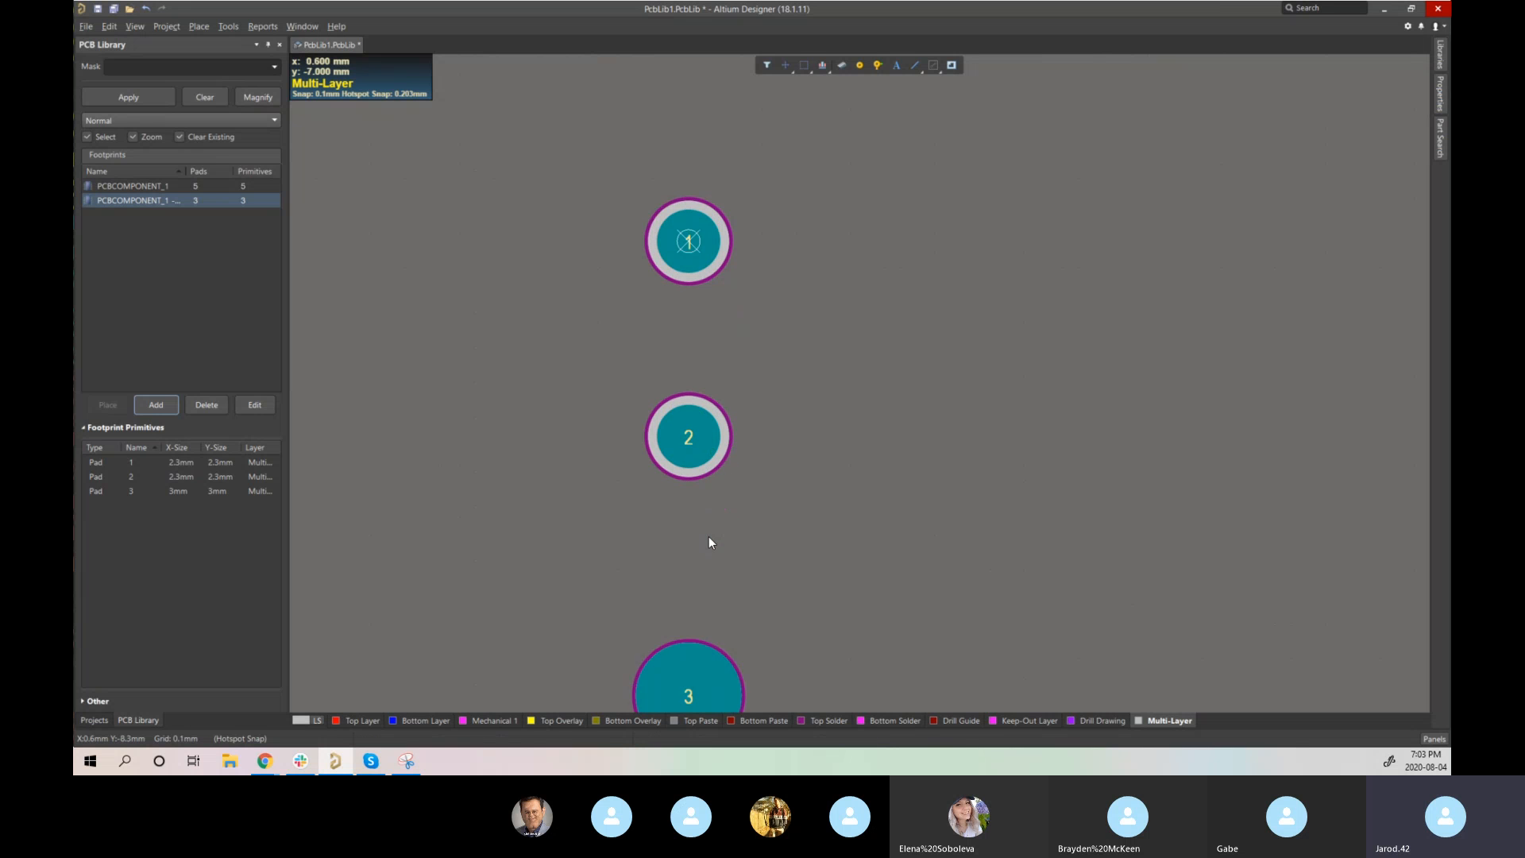
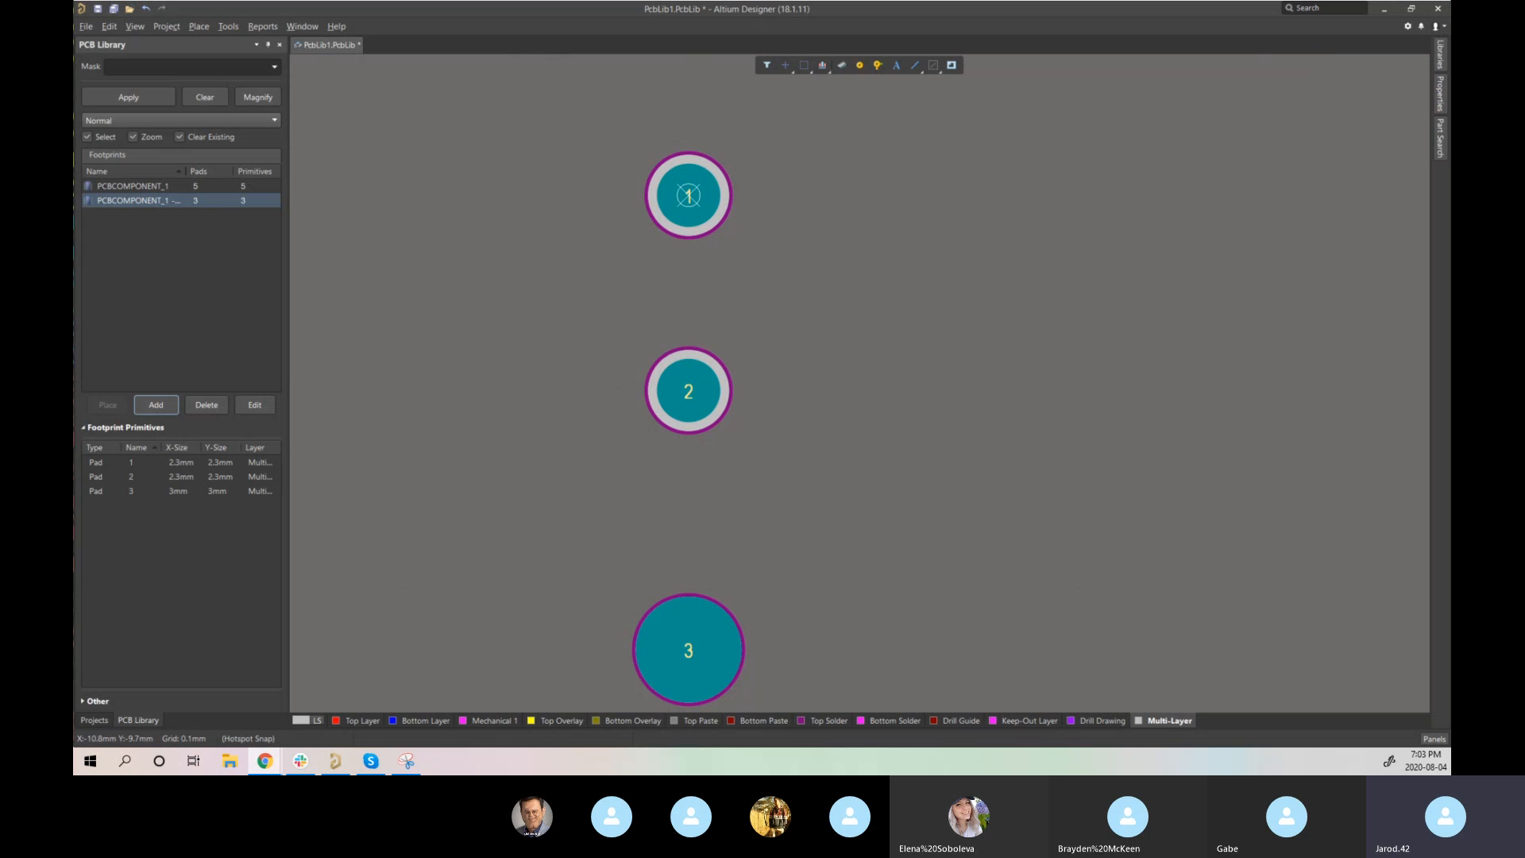
pyautogui.moveTo(73, 271); pyautogui.dragTo(805, 6)
pyautogui.scroll(3, 769, 229)
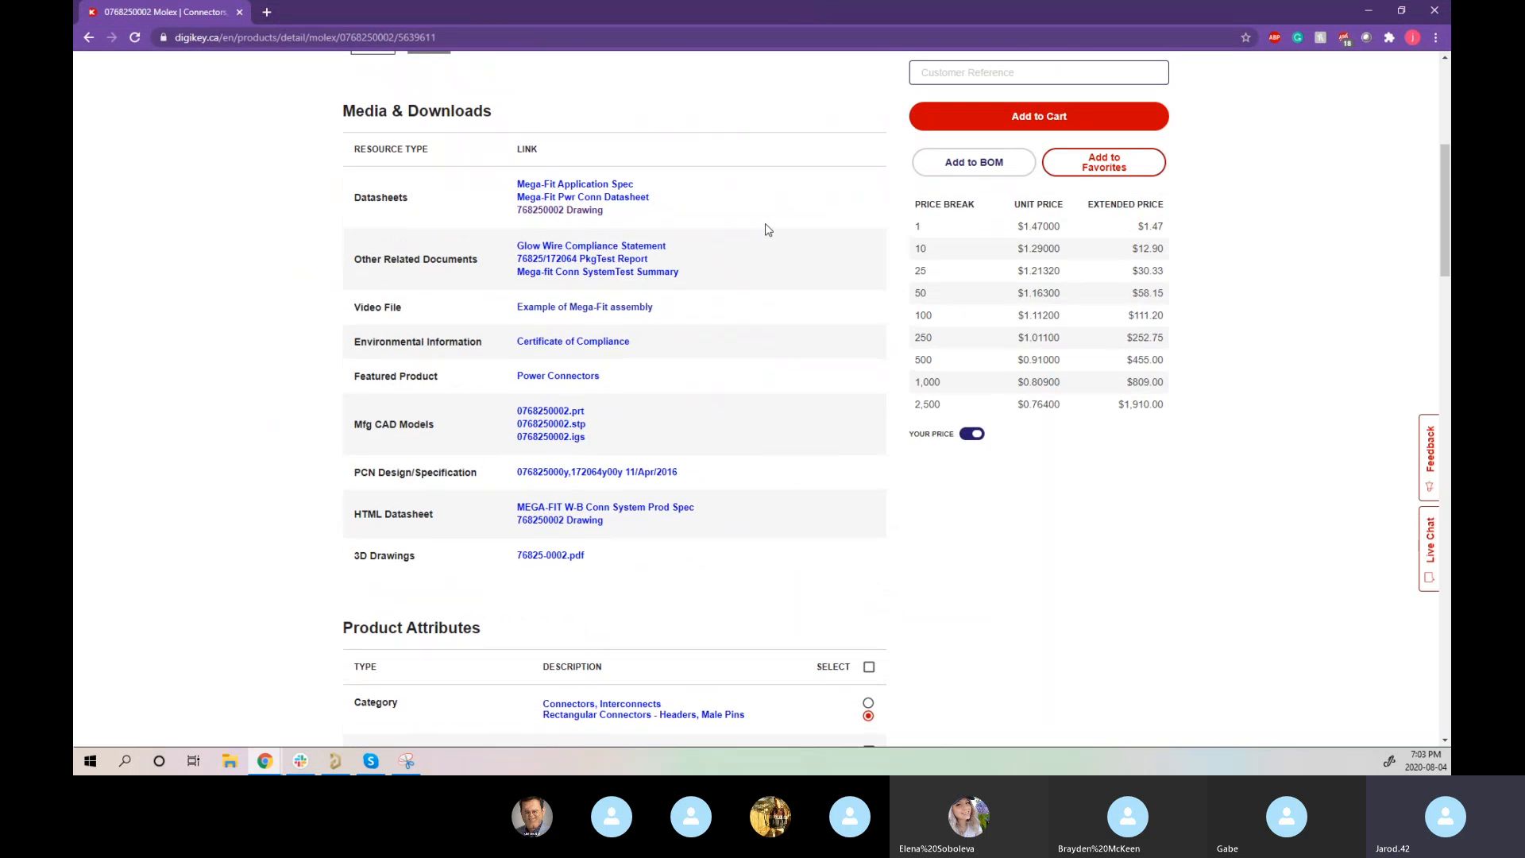
pyautogui.scroll(2, 774, 243)
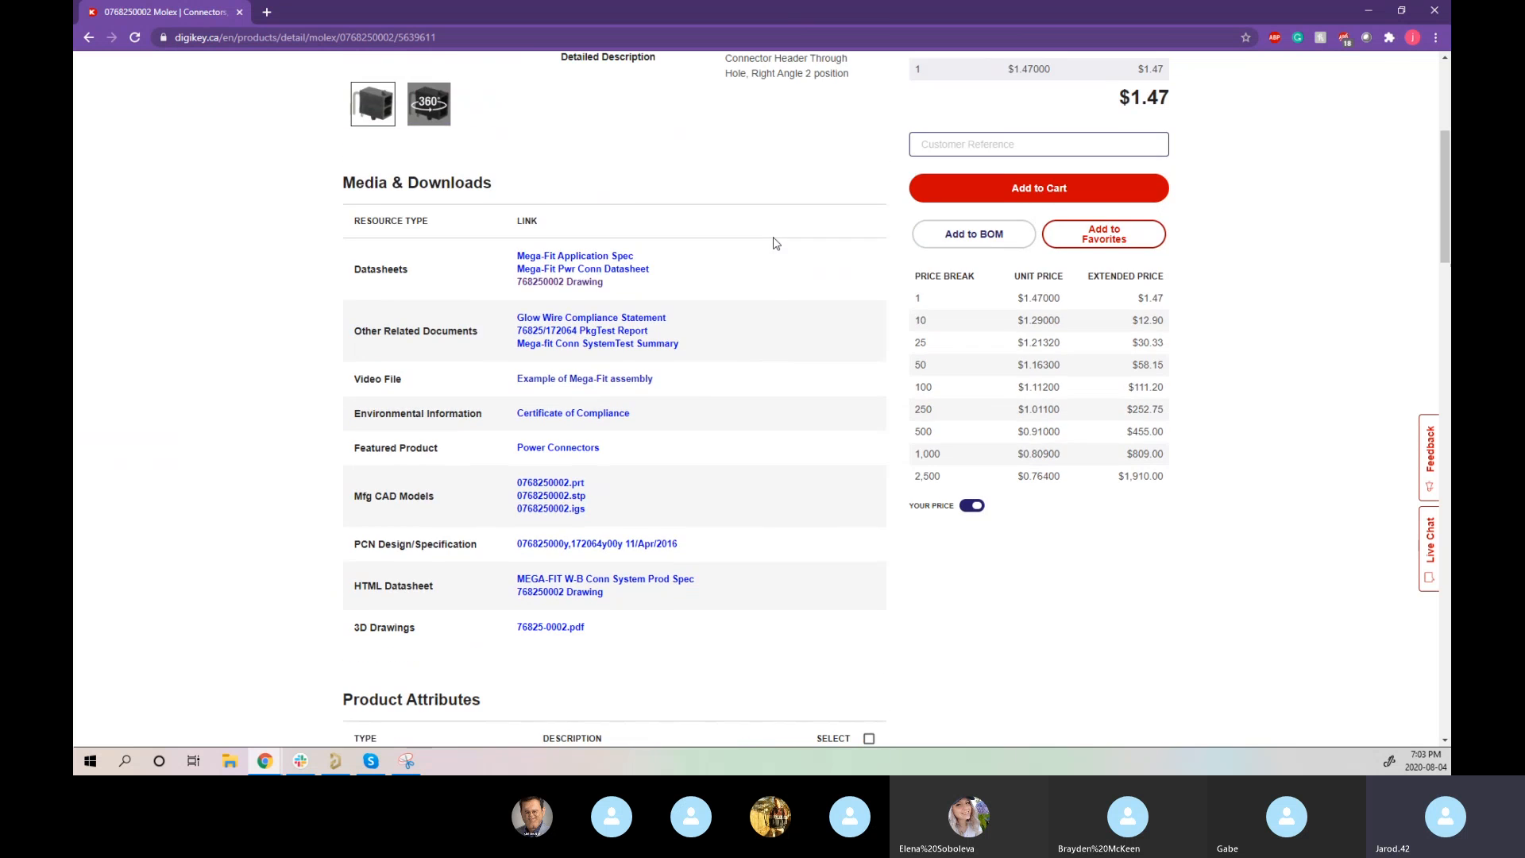
pyautogui.scroll(2, 775, 243)
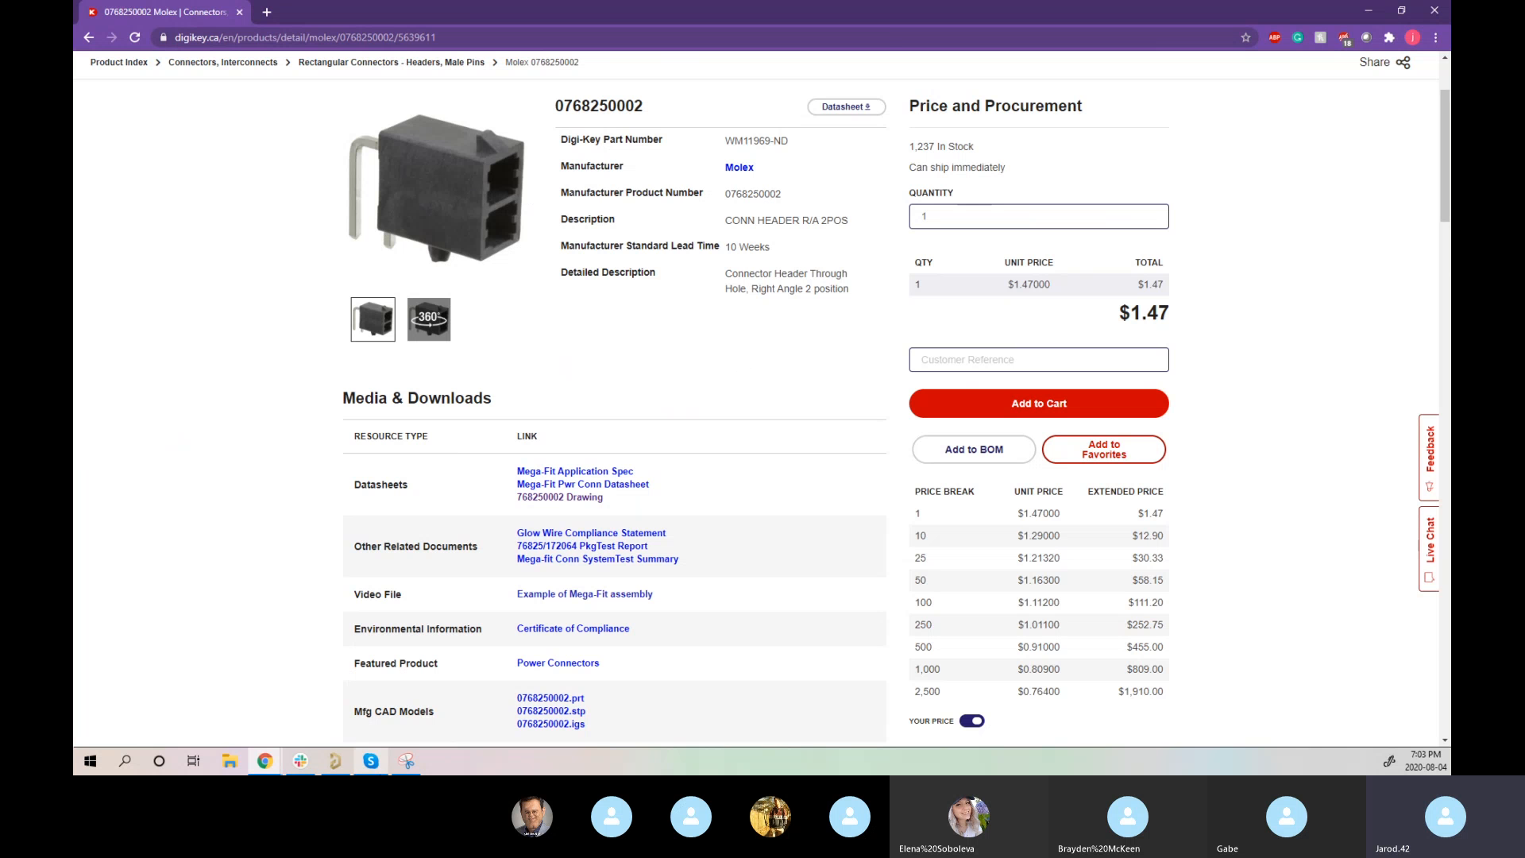
pyautogui.click(329, 764)
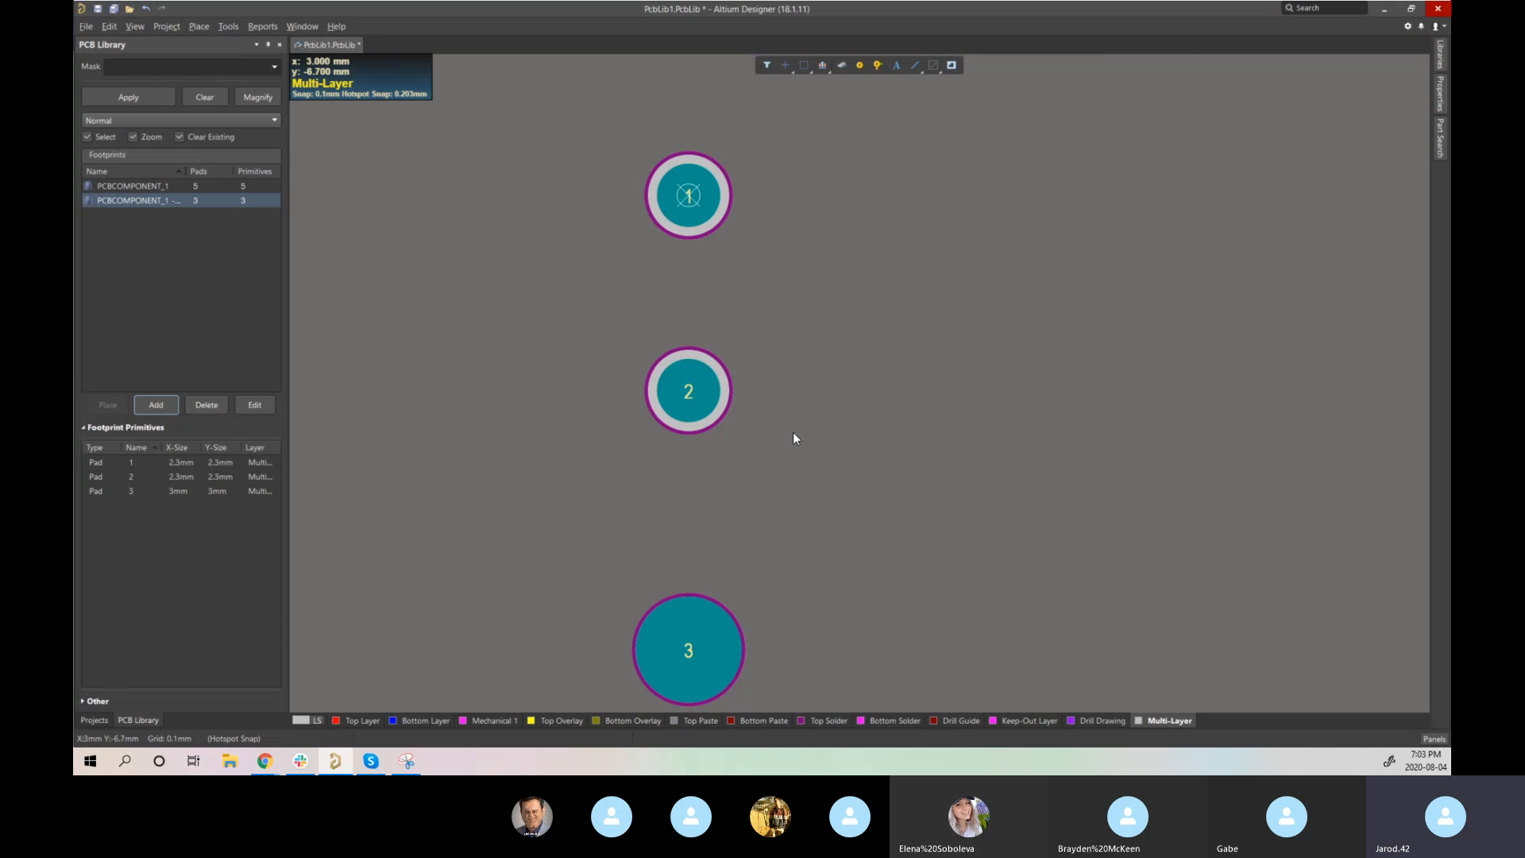
# - Examine the three holes of the footprint from an angle in the 3D view, and return to the 2D view
pyautogui.press('3')
pyautogui.keyDown('ctrl'); pyautogui.scroll(-5, 793, 432); pyautogui.keyUp('ctrl')
pyautogui.keyDown('ctrl'); pyautogui.scroll(2, 793, 432); pyautogui.keyUp('ctrl')
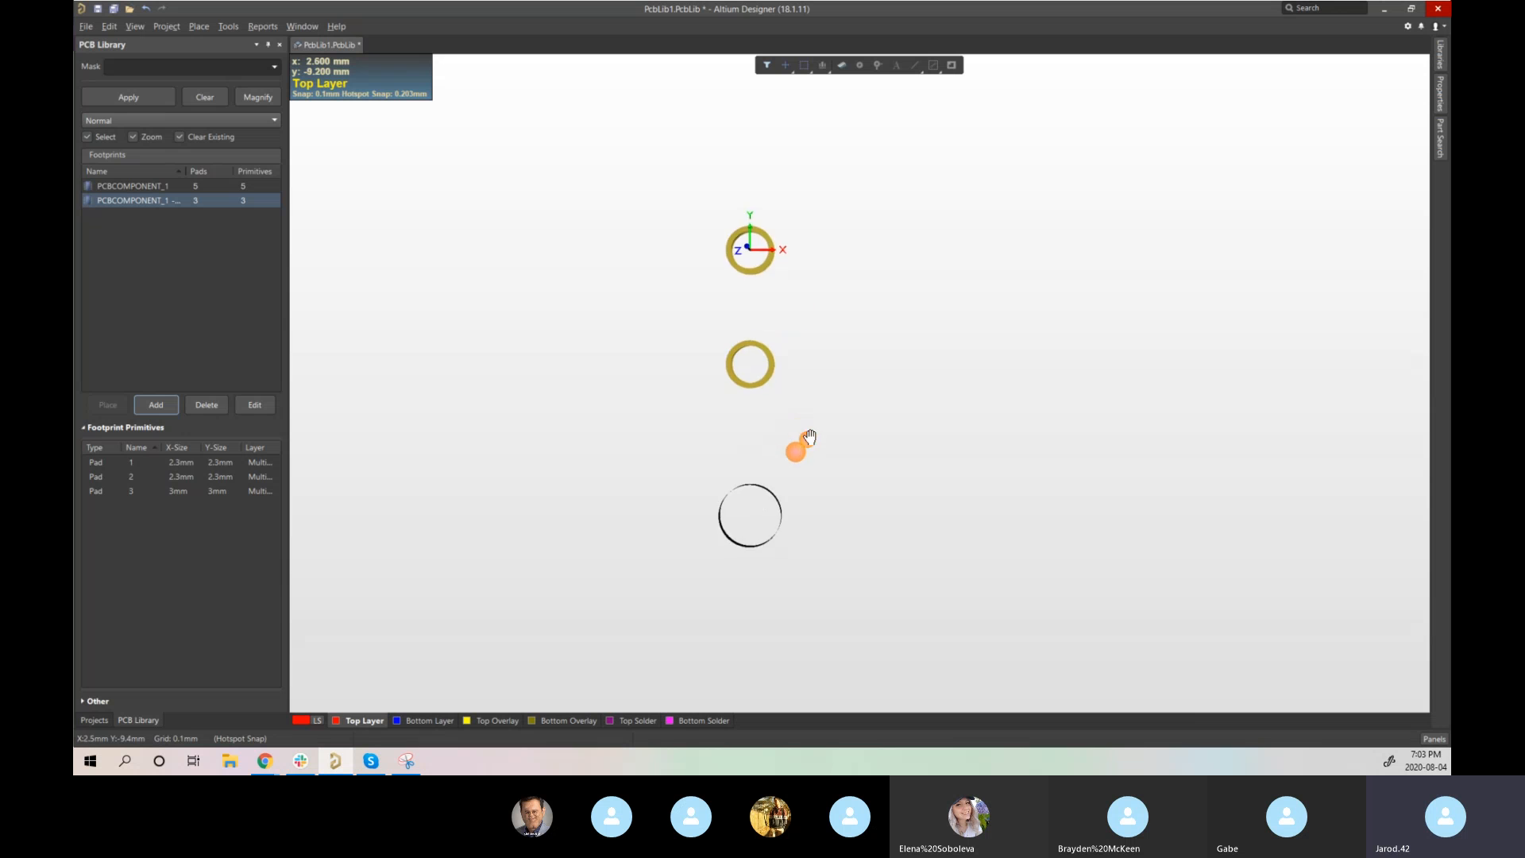
pyautogui.moveTo(803, 450); pyautogui.dragTo(1024, 343, button='right')
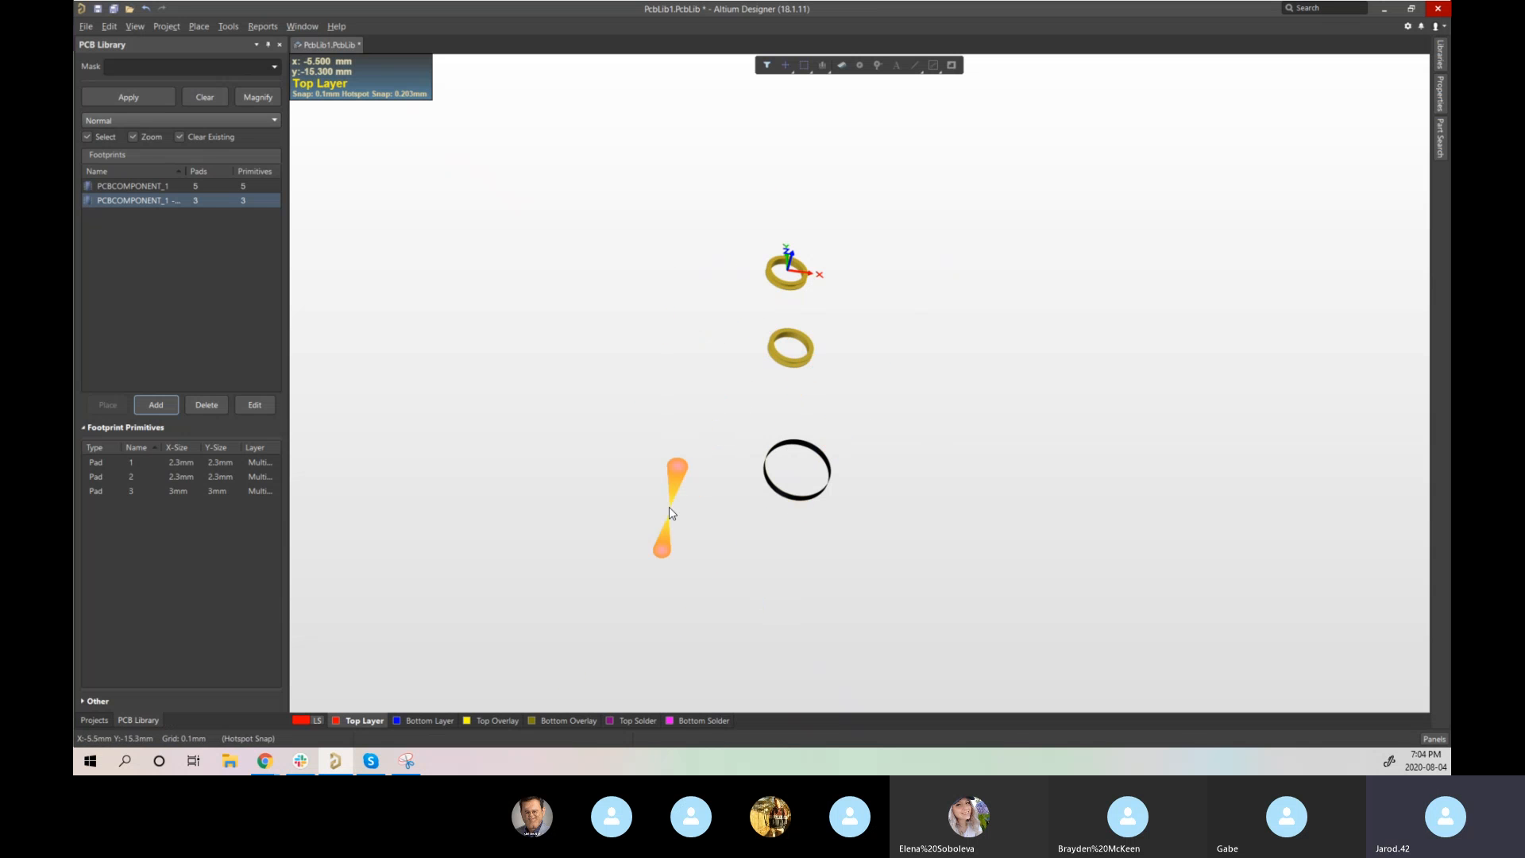
pyautogui.press('2')
pyautogui.keyDown('ctrl'); pyautogui.scroll(-3, 675, 502); pyautogui.keyUp('ctrl')
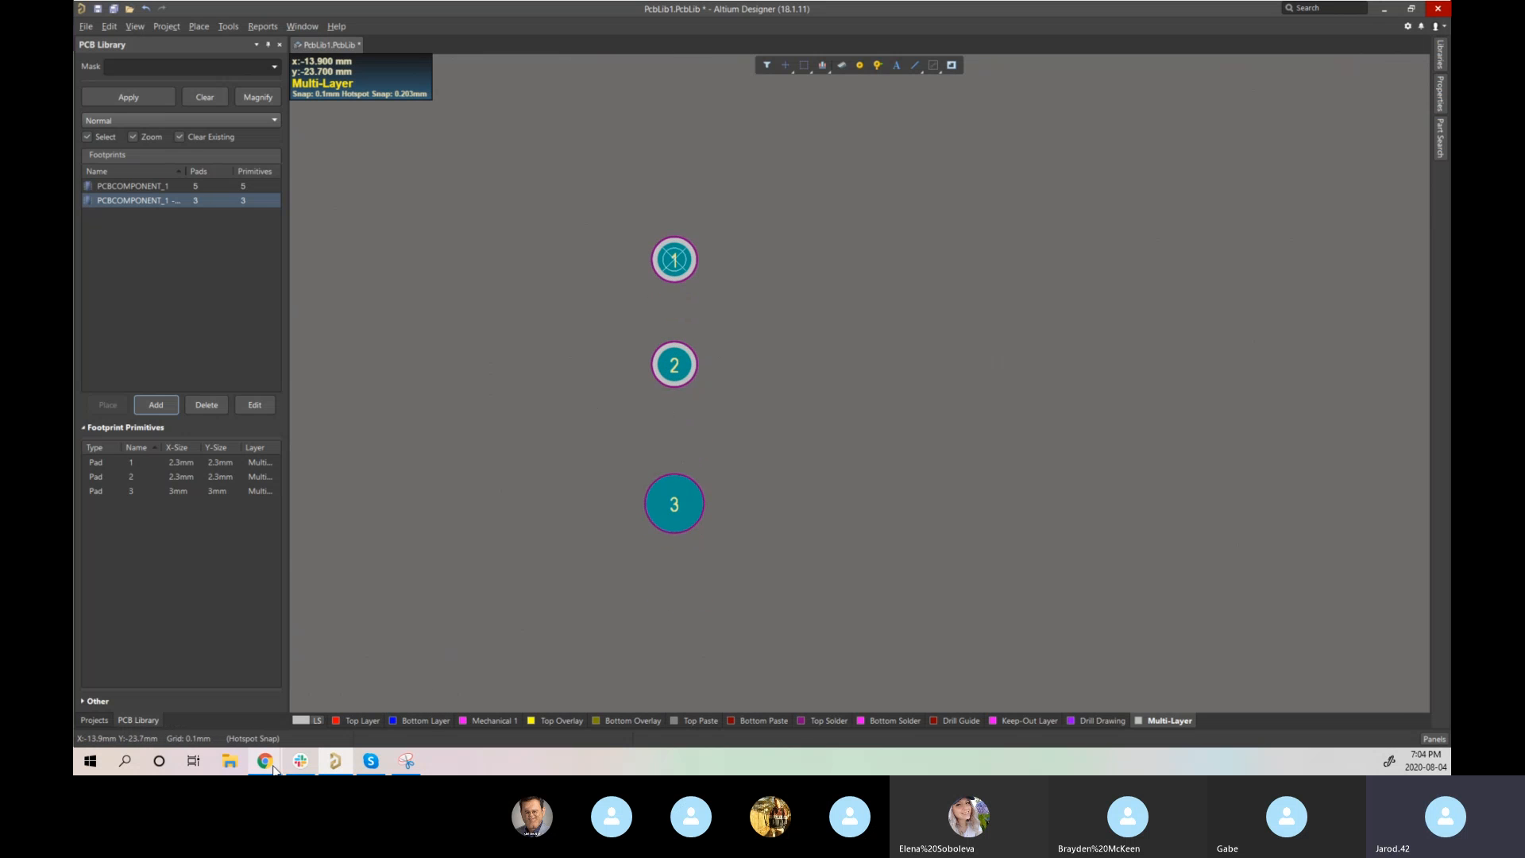
# - Switch to the connector's Digi-Key page, download the 0768250002.stp CAD model, and open the downloaded zip archive
pyautogui.moveTo(276, 767)
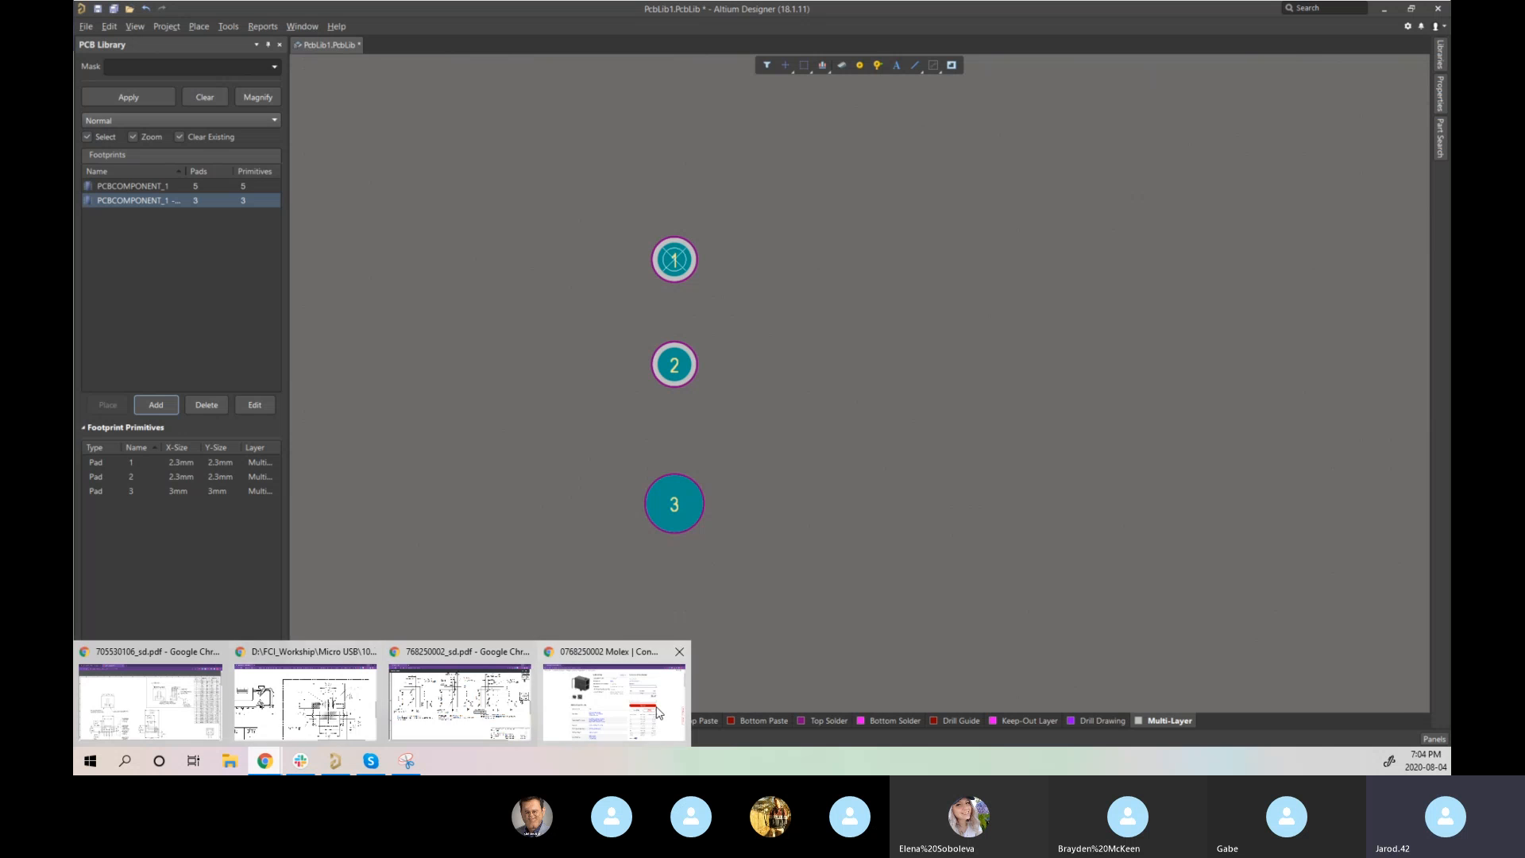
pyautogui.click(635, 694)
pyautogui.scroll(2, 660, 373)
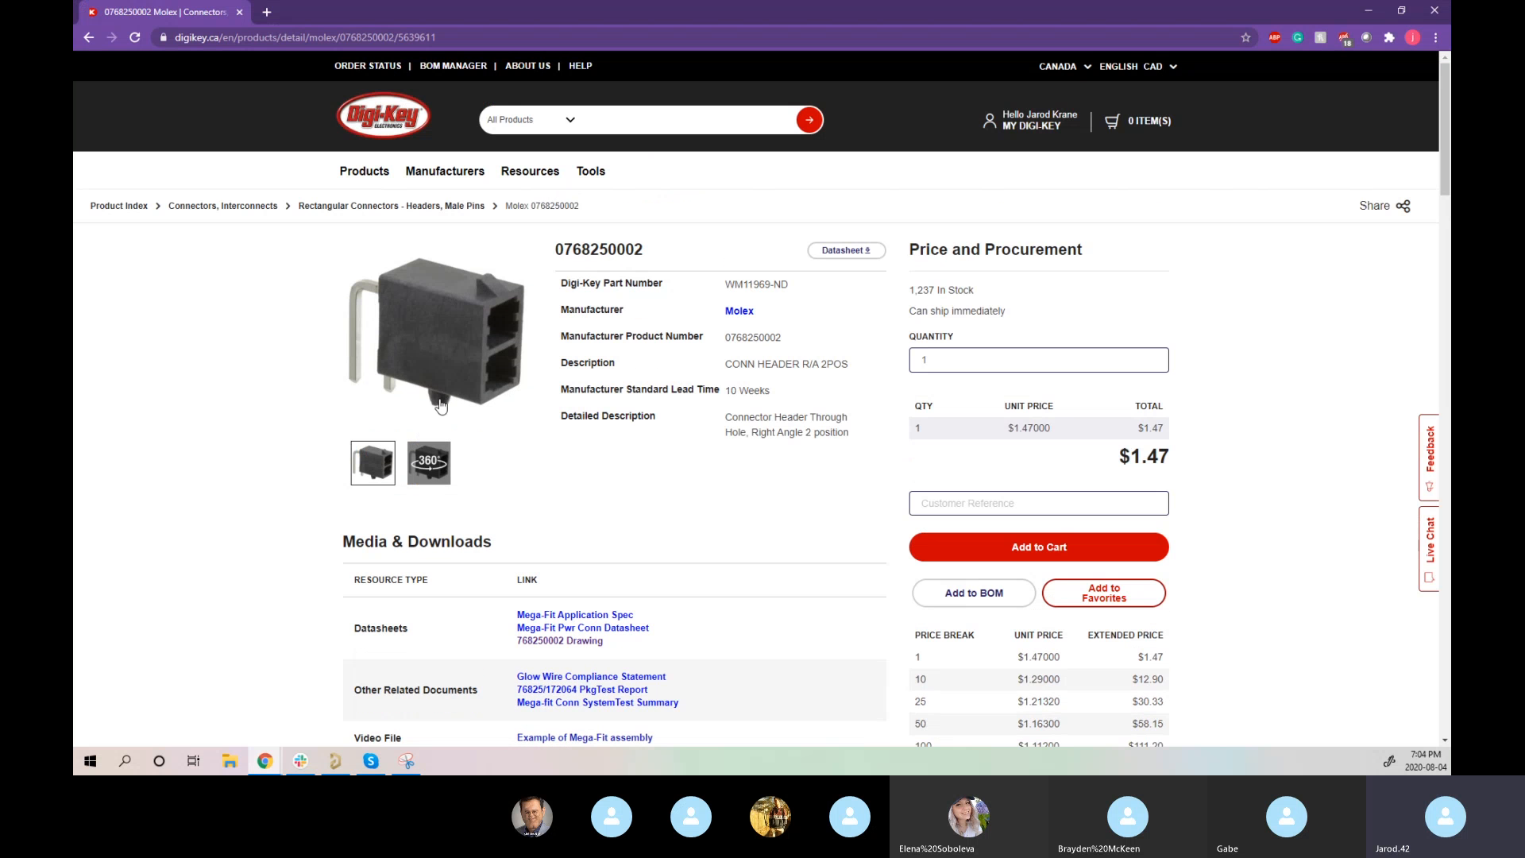
pyautogui.scroll(-3, 444, 405)
pyautogui.scroll(-1, 459, 436)
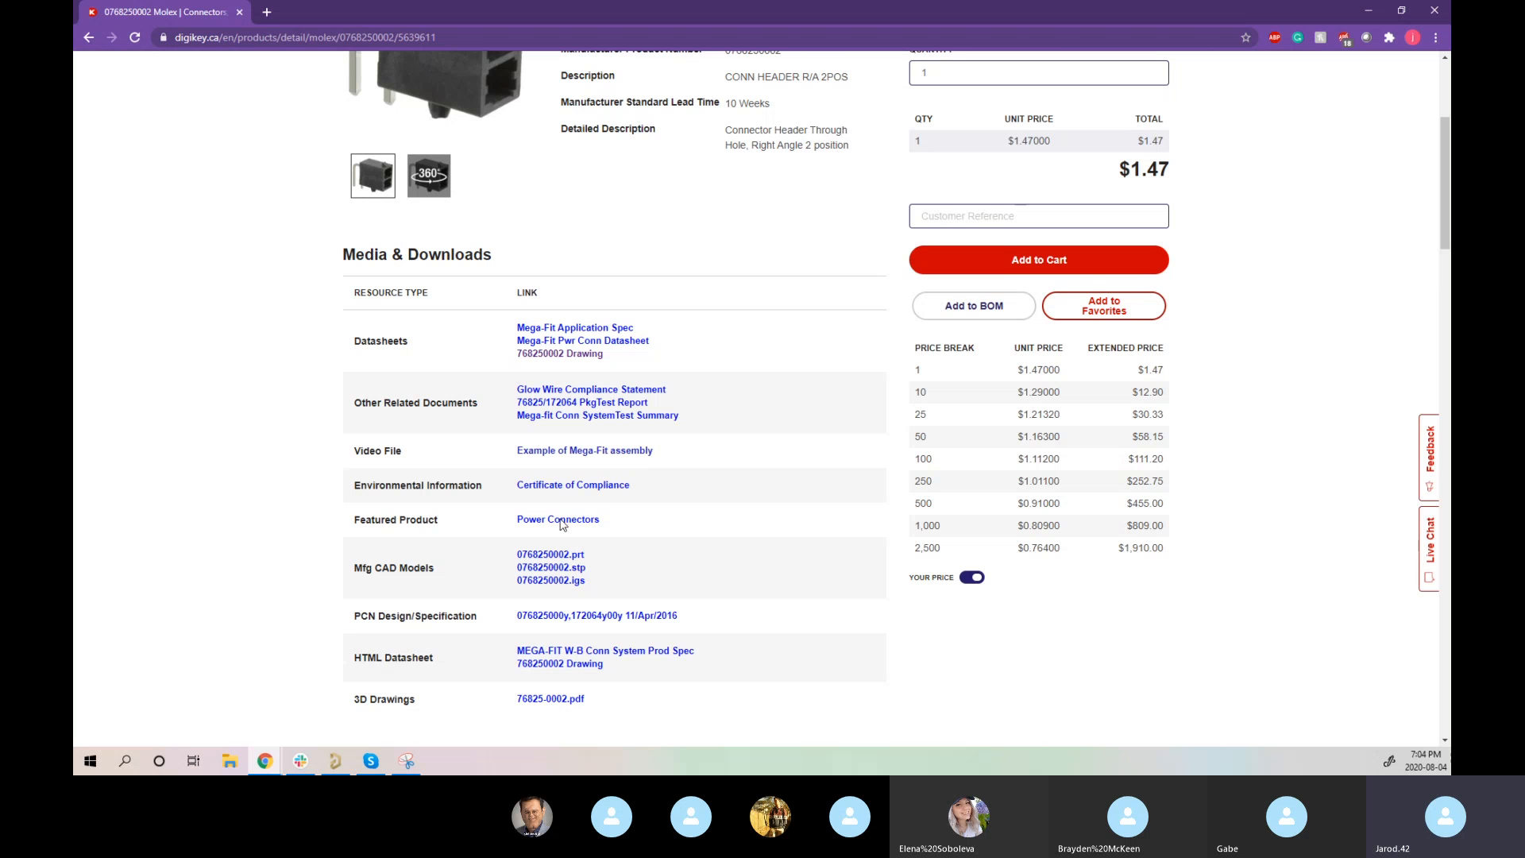
pyautogui.click(554, 568)
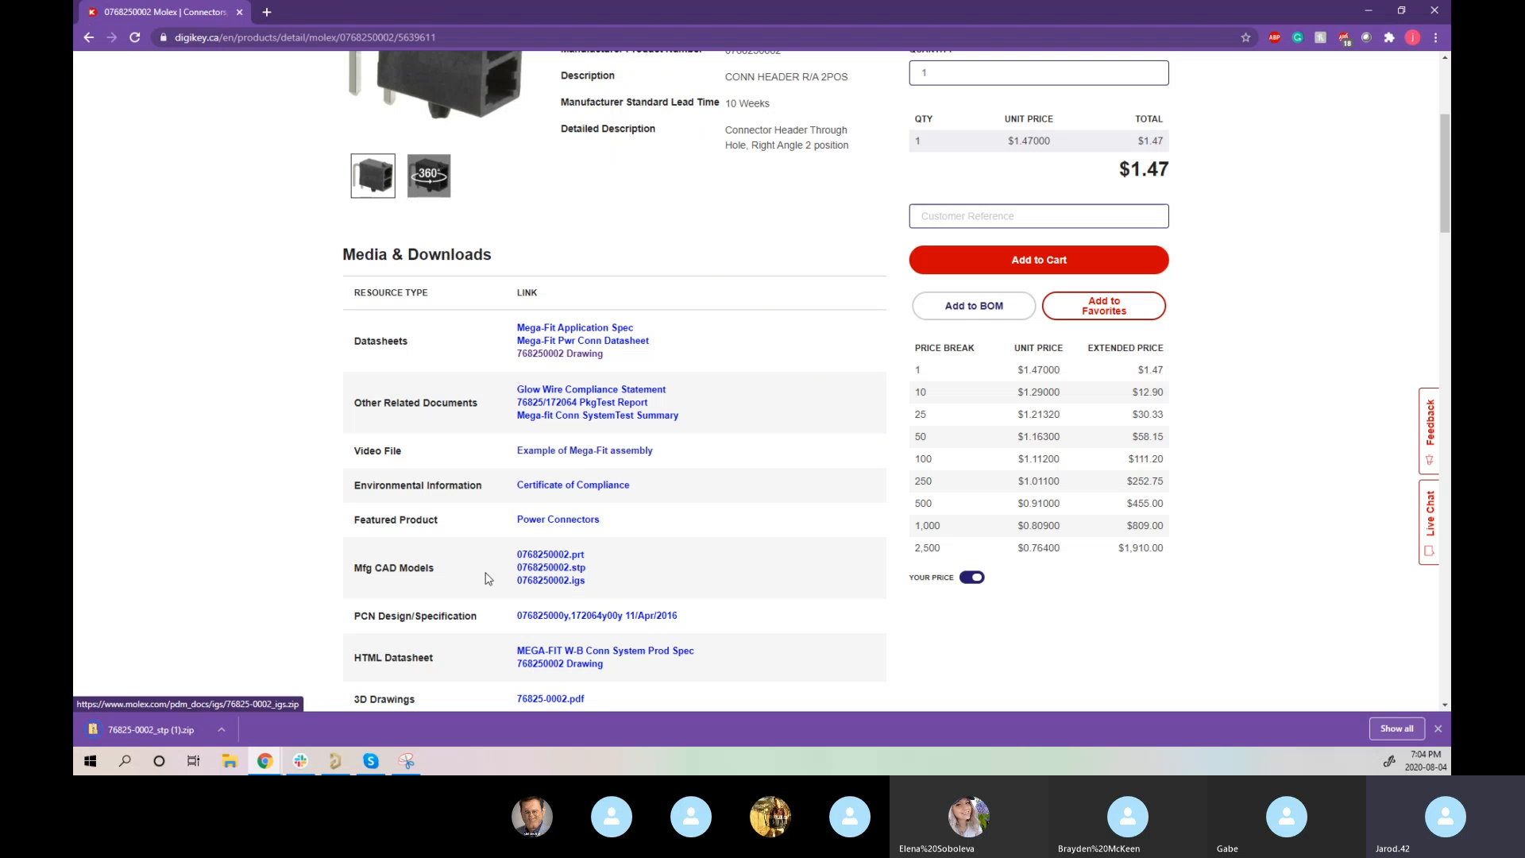
pyautogui.click(169, 730)
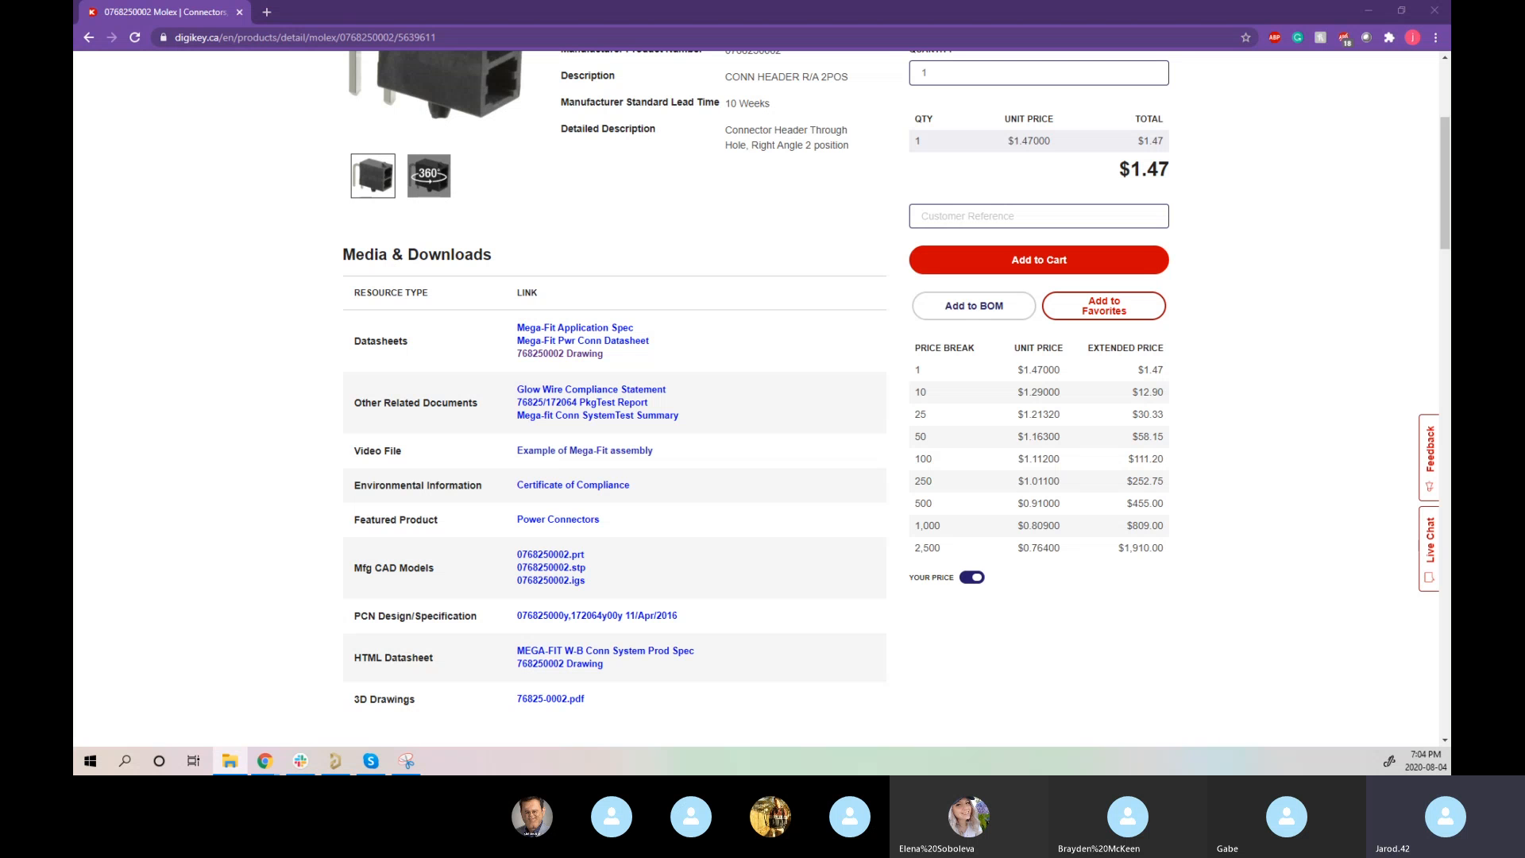
# - Return to Altium Designer and start placing a 3D body on Mechanical 1 with the Generic model type and an embedded model as source
pyautogui.click(1380, 11)
pyautogui.click(844, 60)
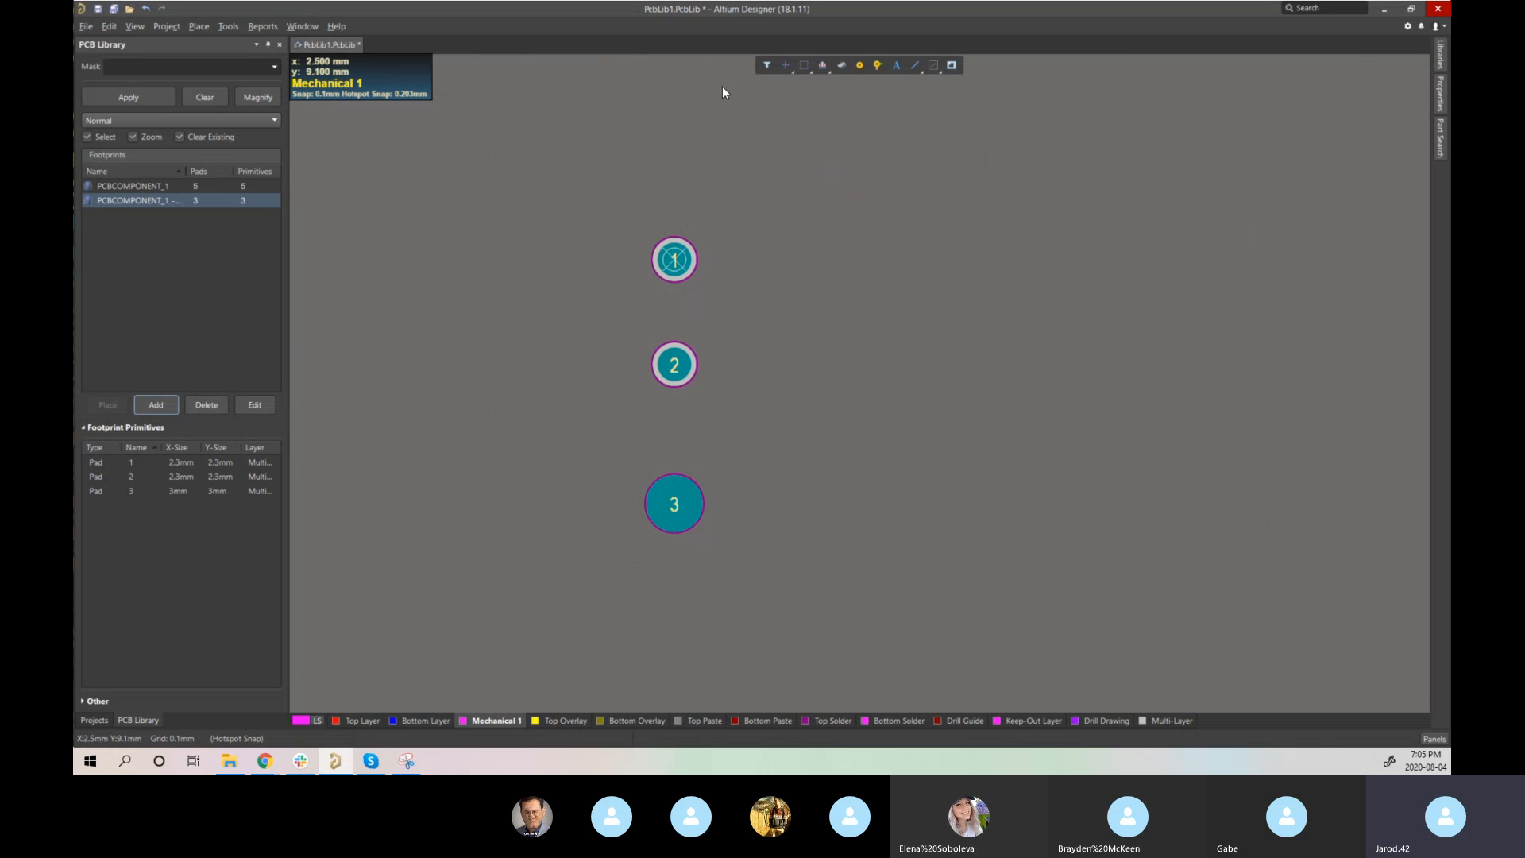
pyautogui.press('p')
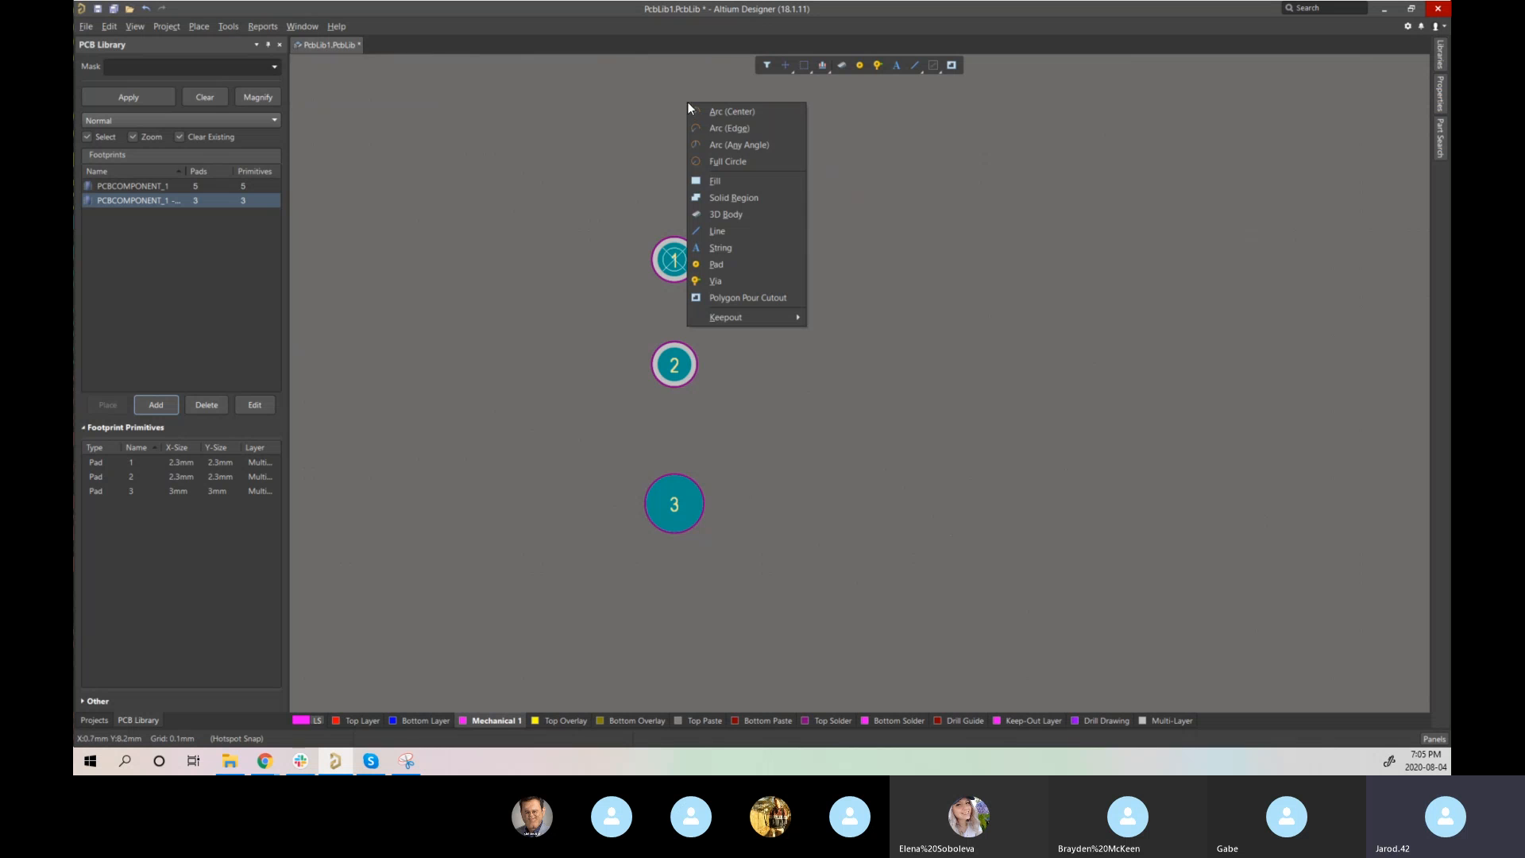
pyautogui.click(745, 218)
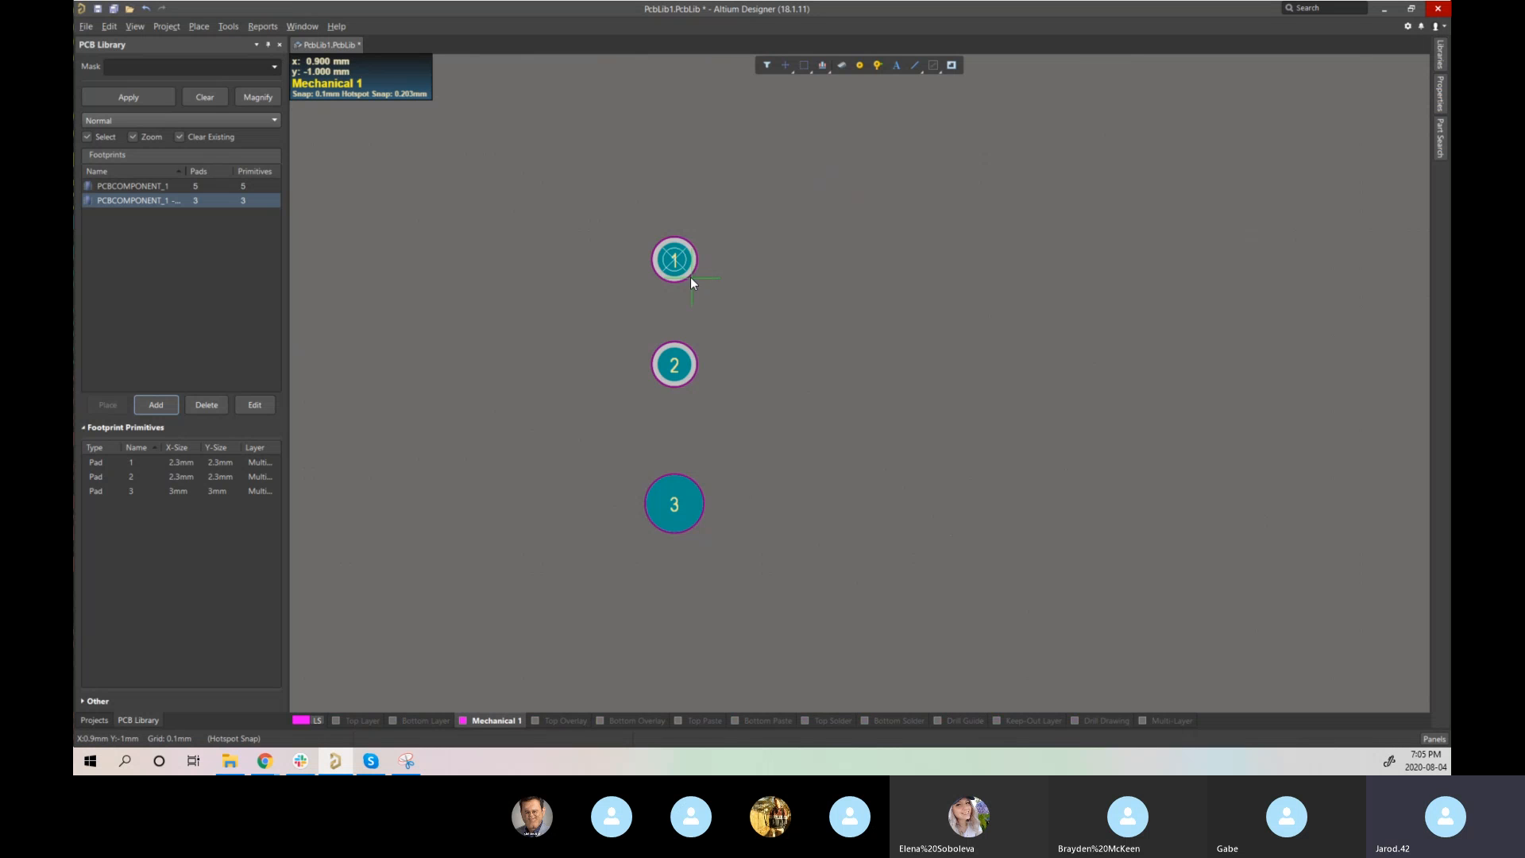
pyautogui.click(726, 259)
pyautogui.press('Tab')
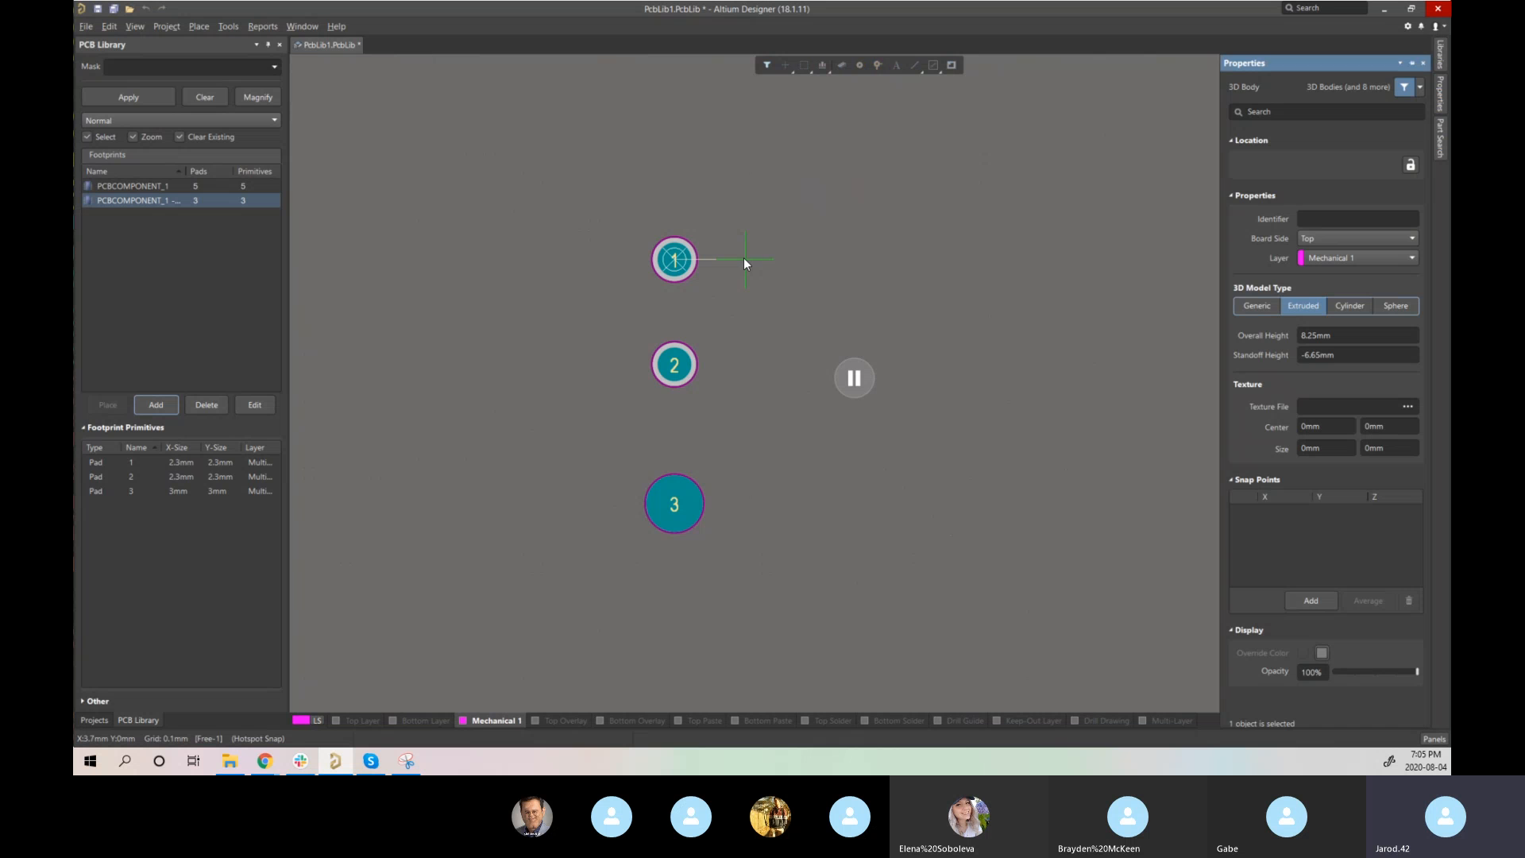
pyautogui.click(1260, 306)
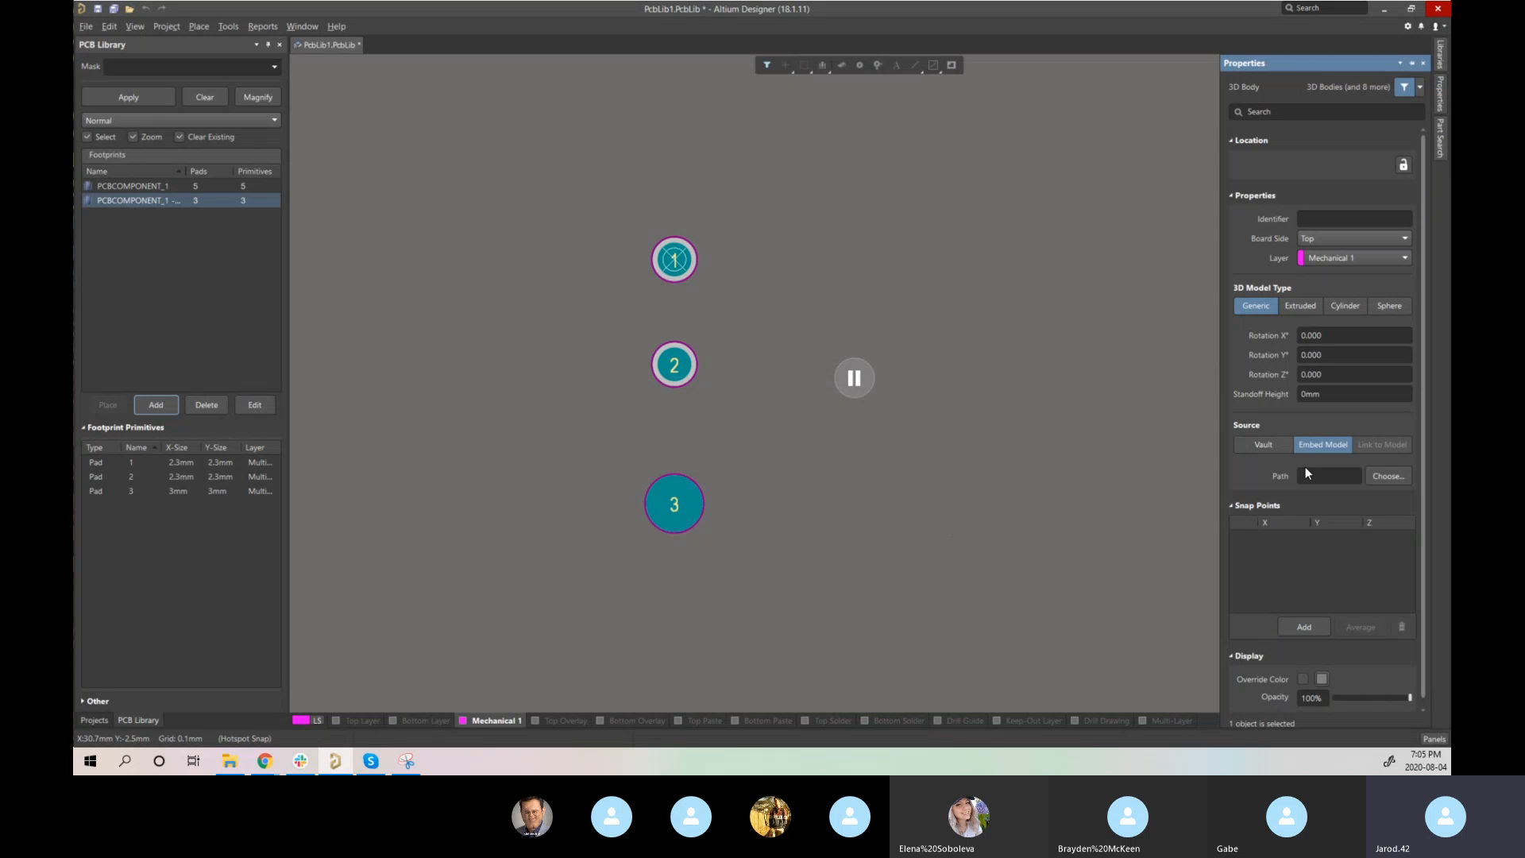
pyautogui.scroll(-1, 1309, 486)
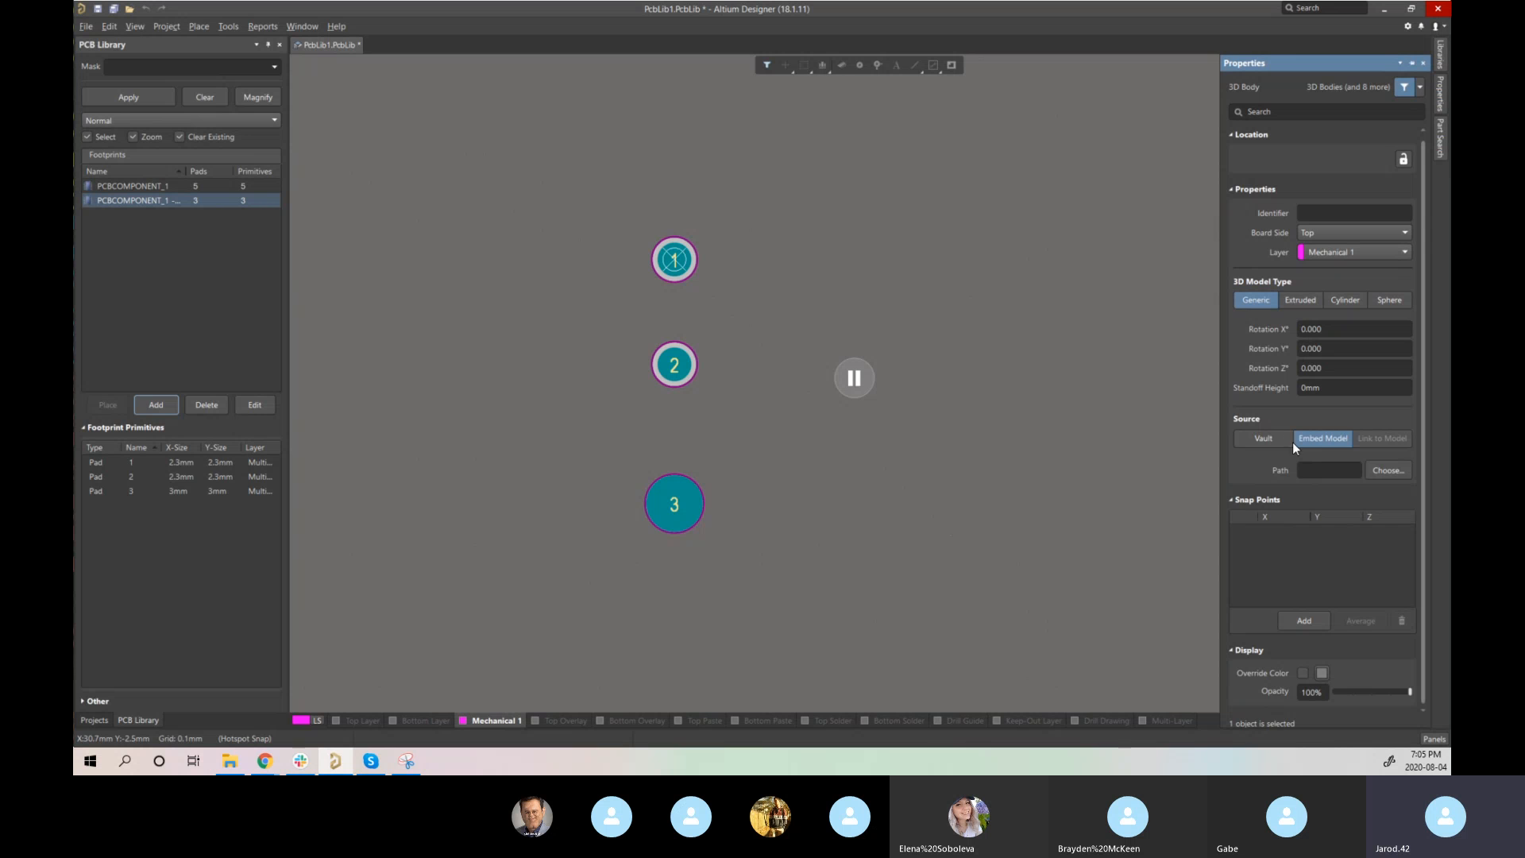
# - Choose 768250002.stp from the Downloads folder as the embedded model and place the body over the three pads
pyautogui.click(1387, 472)
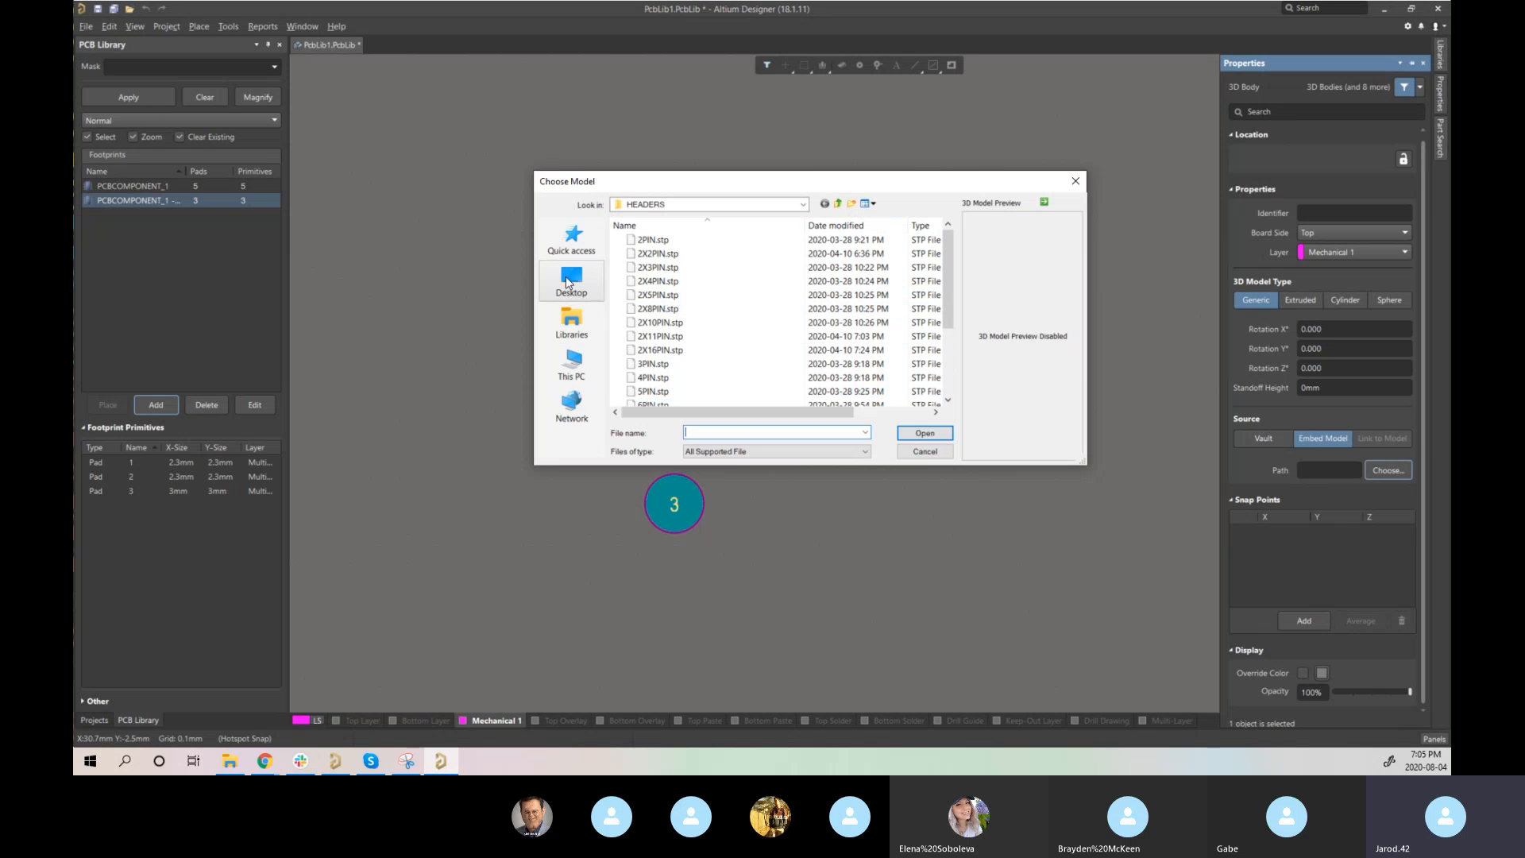
pyautogui.click(571, 363)
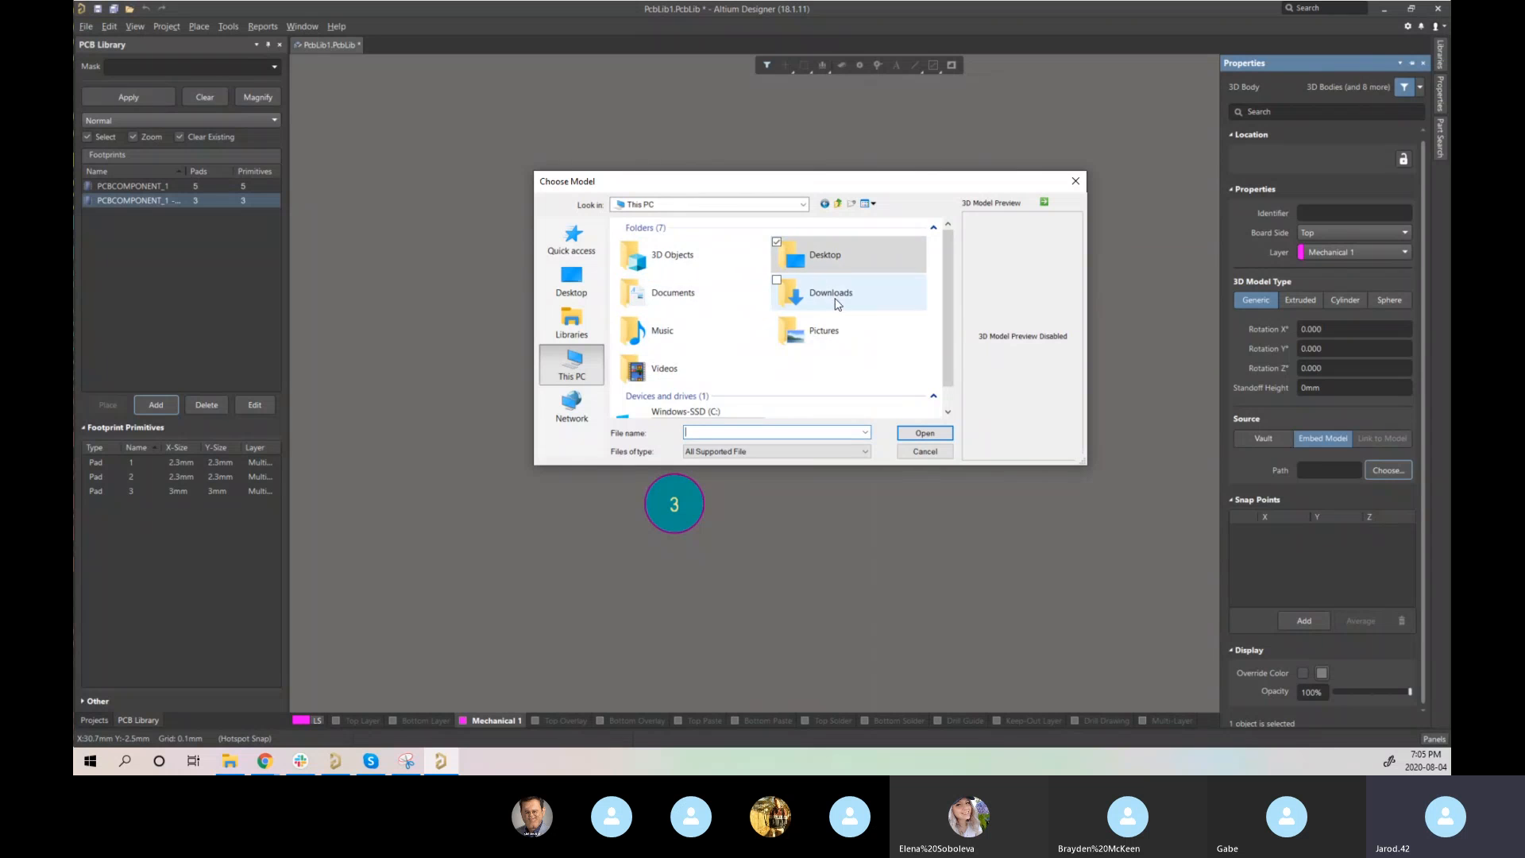
pyautogui.doubleClick(834, 301)
pyautogui.click(667, 254)
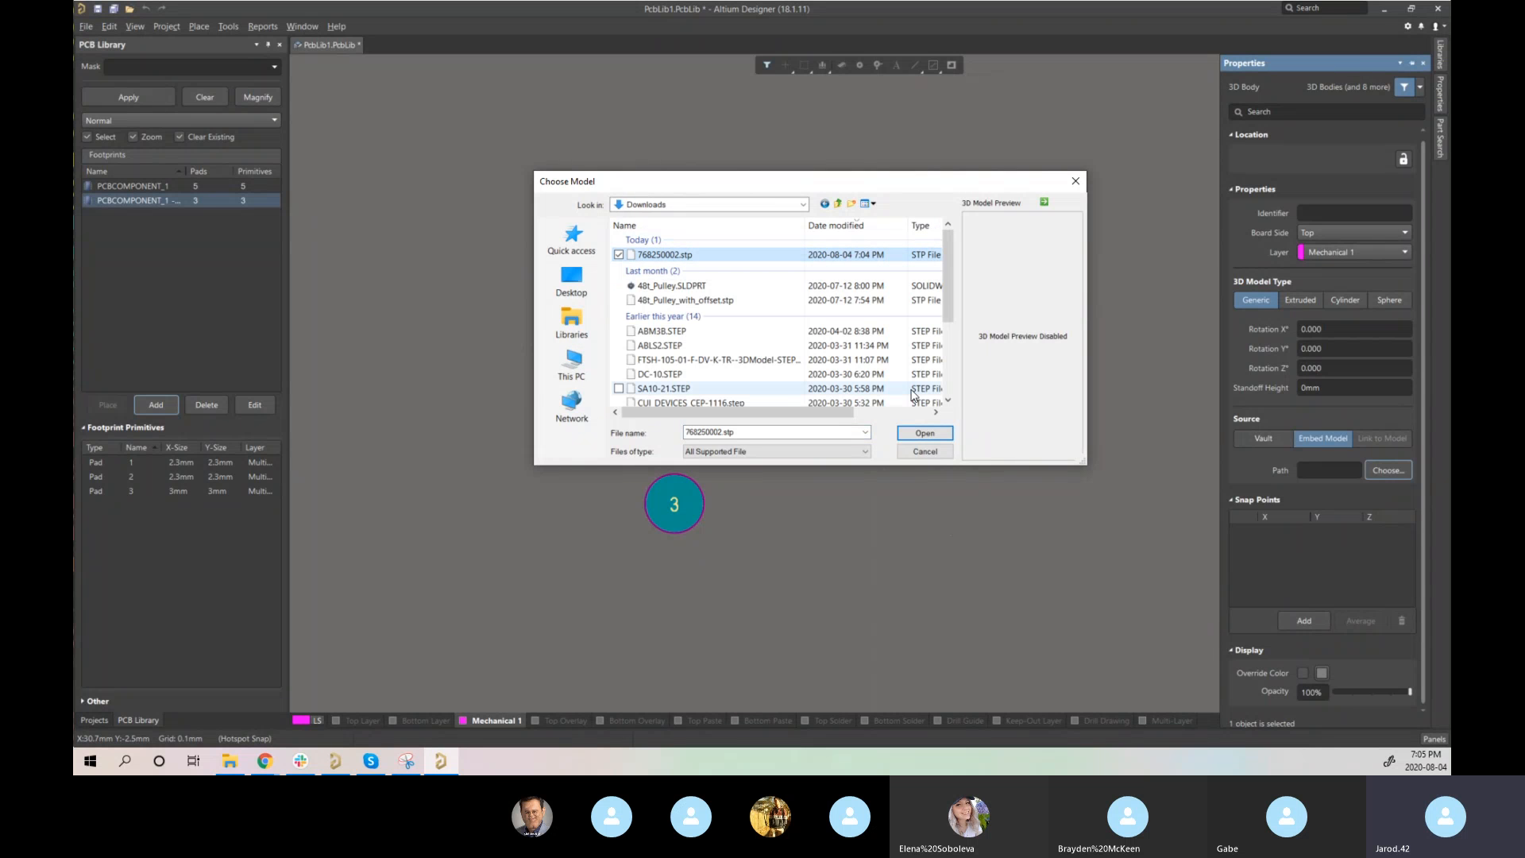
pyautogui.click(924, 432)
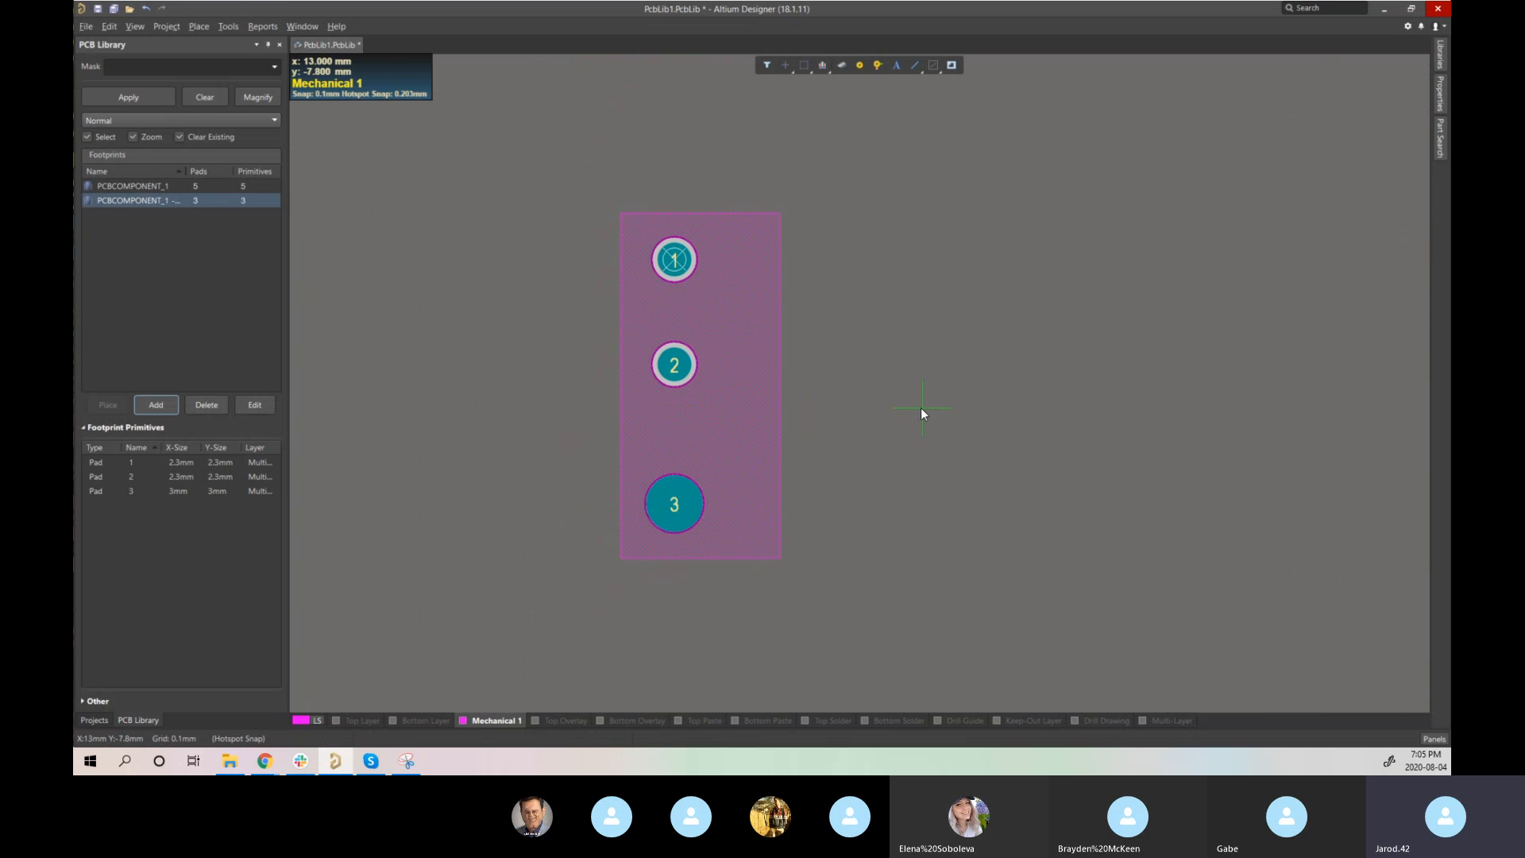
pyautogui.click(904, 416)
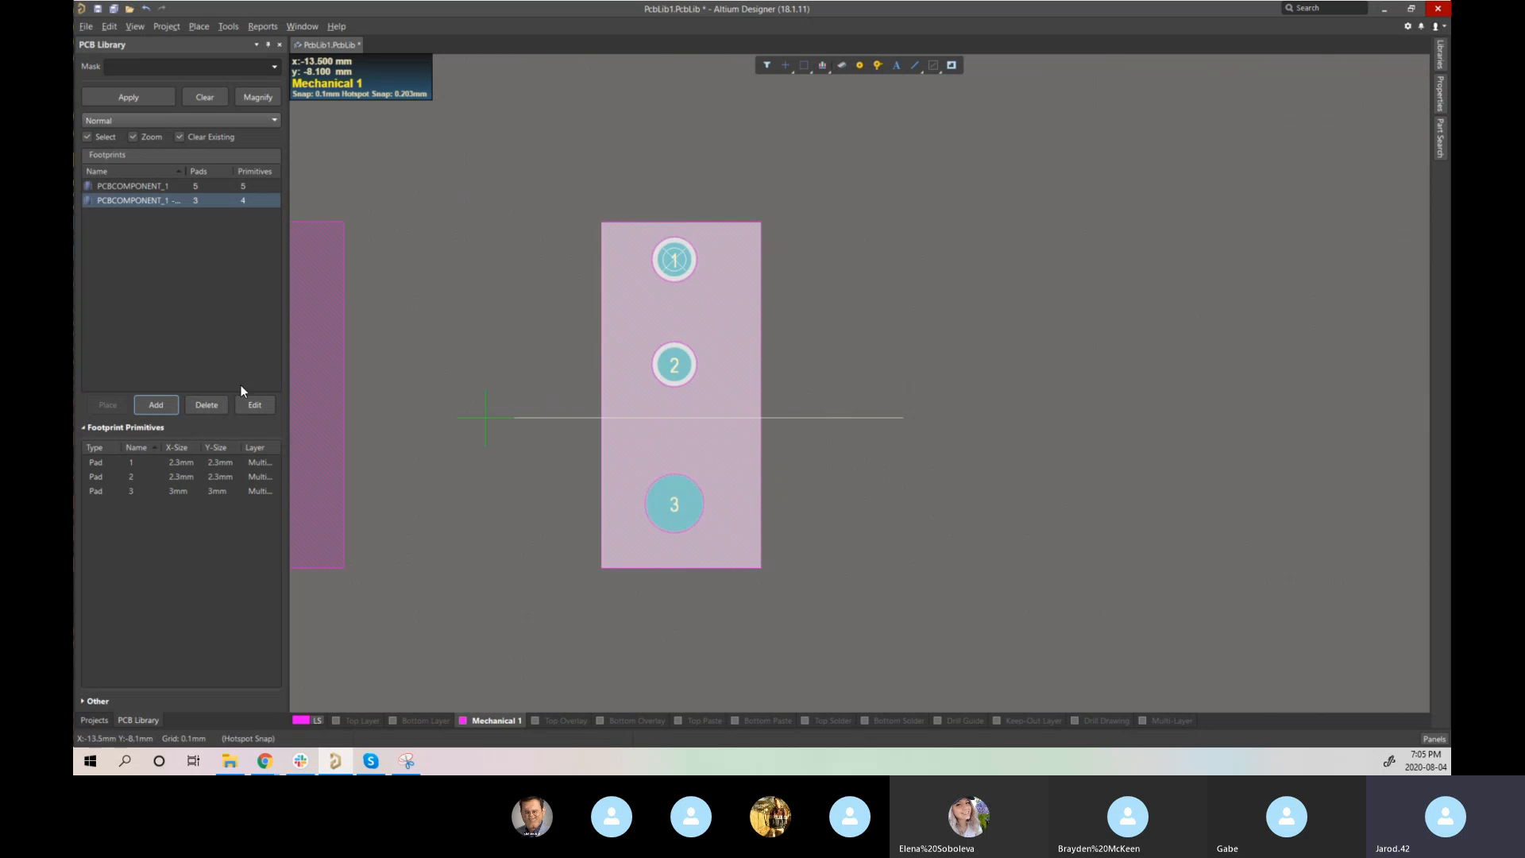
pyautogui.rightClick(902, 415)
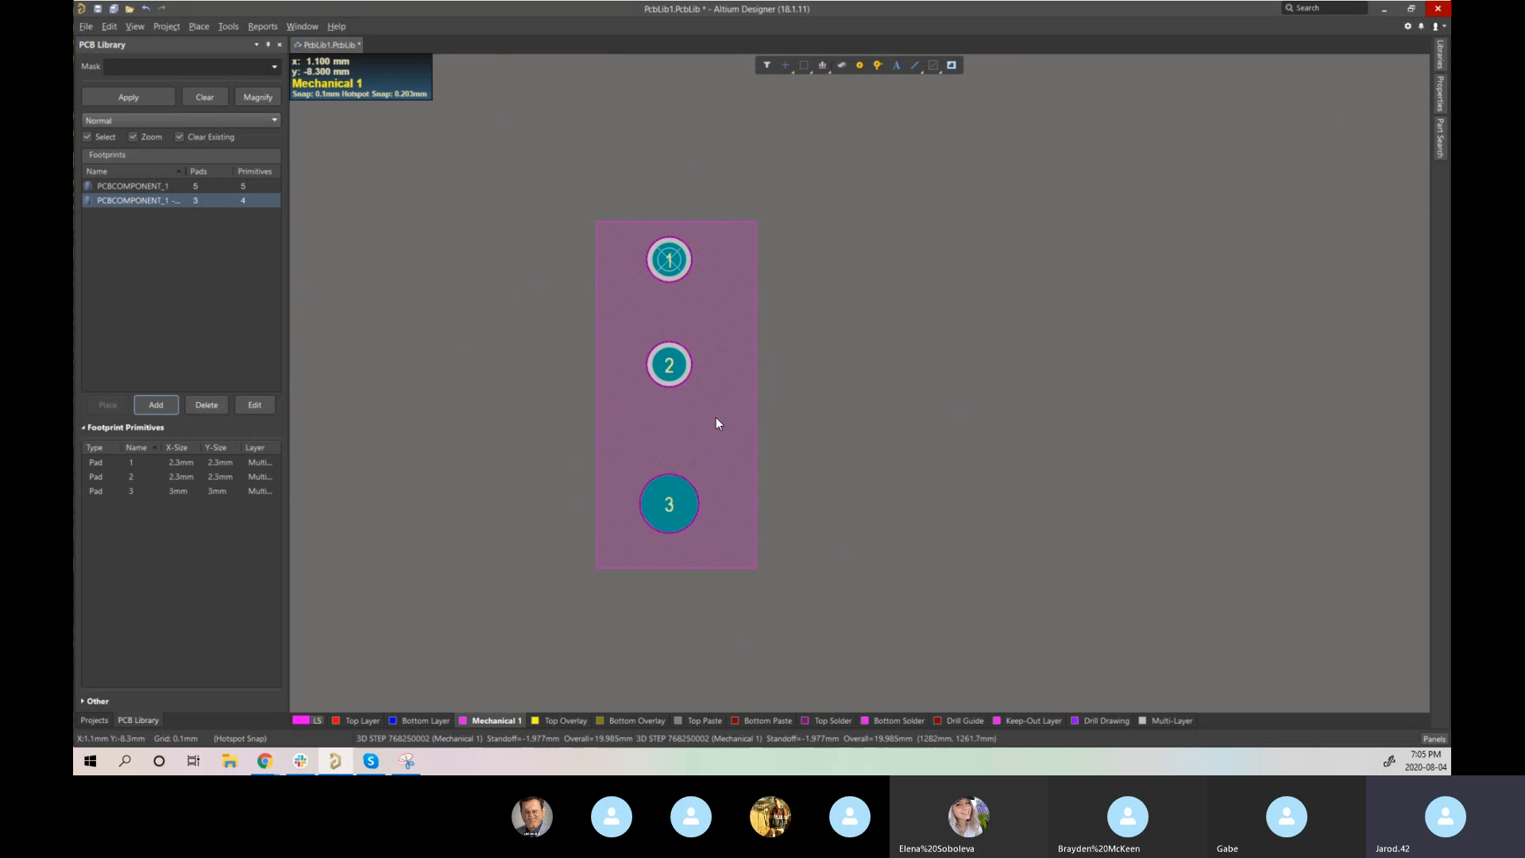
# - Examine the orientation of the placed connector model in the 3D view, comparing it with the 2D view
pyautogui.press('3')
pyautogui.moveTo(727, 491); pyautogui.dragTo(1065, 499, button='right')
pyautogui.keyDown('ctrl'); pyautogui.scroll(1, 855, 433); pyautogui.keyUp('ctrl')
pyautogui.keyDown('ctrl'); pyautogui.scroll(-2, 855, 433); pyautogui.keyUp('ctrl')
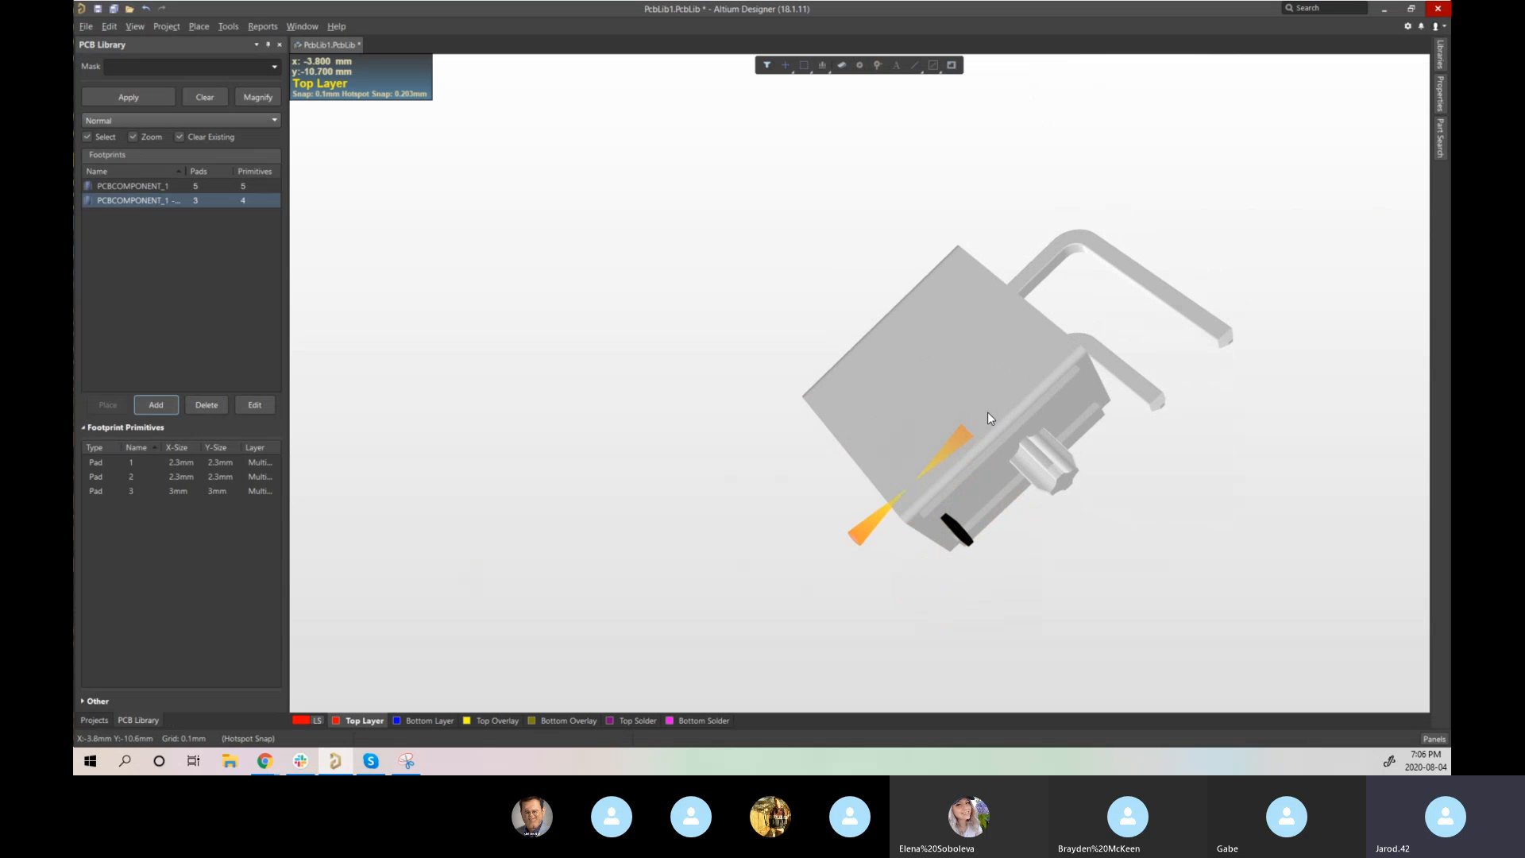
pyautogui.press('2')
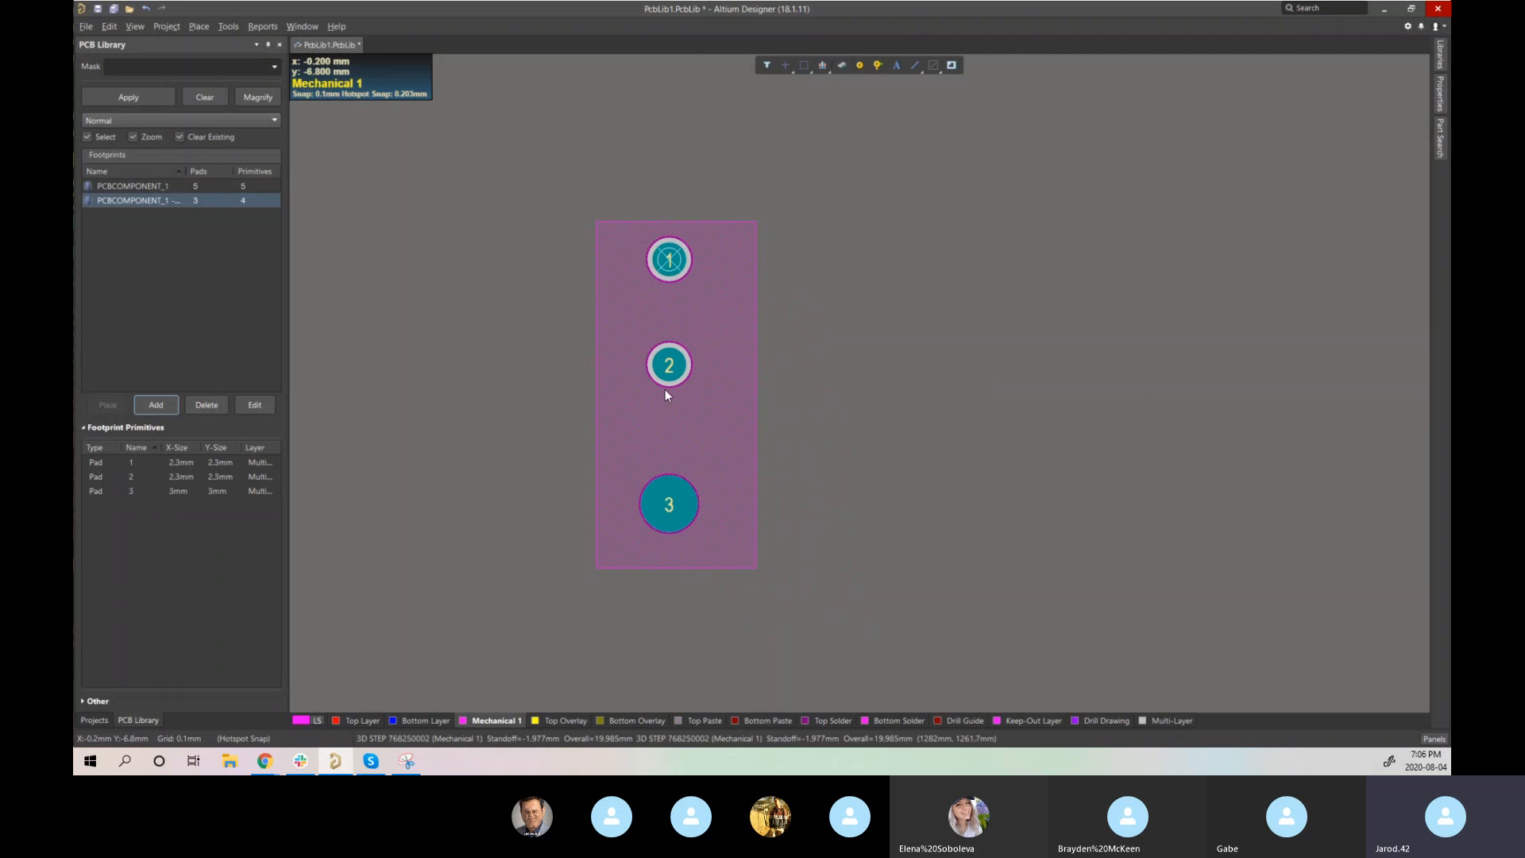
pyautogui.press('3')
# - Try a 90° Z rotation on the connector's 3D body, and clear the value again
pyautogui.doubleClick(995, 388)
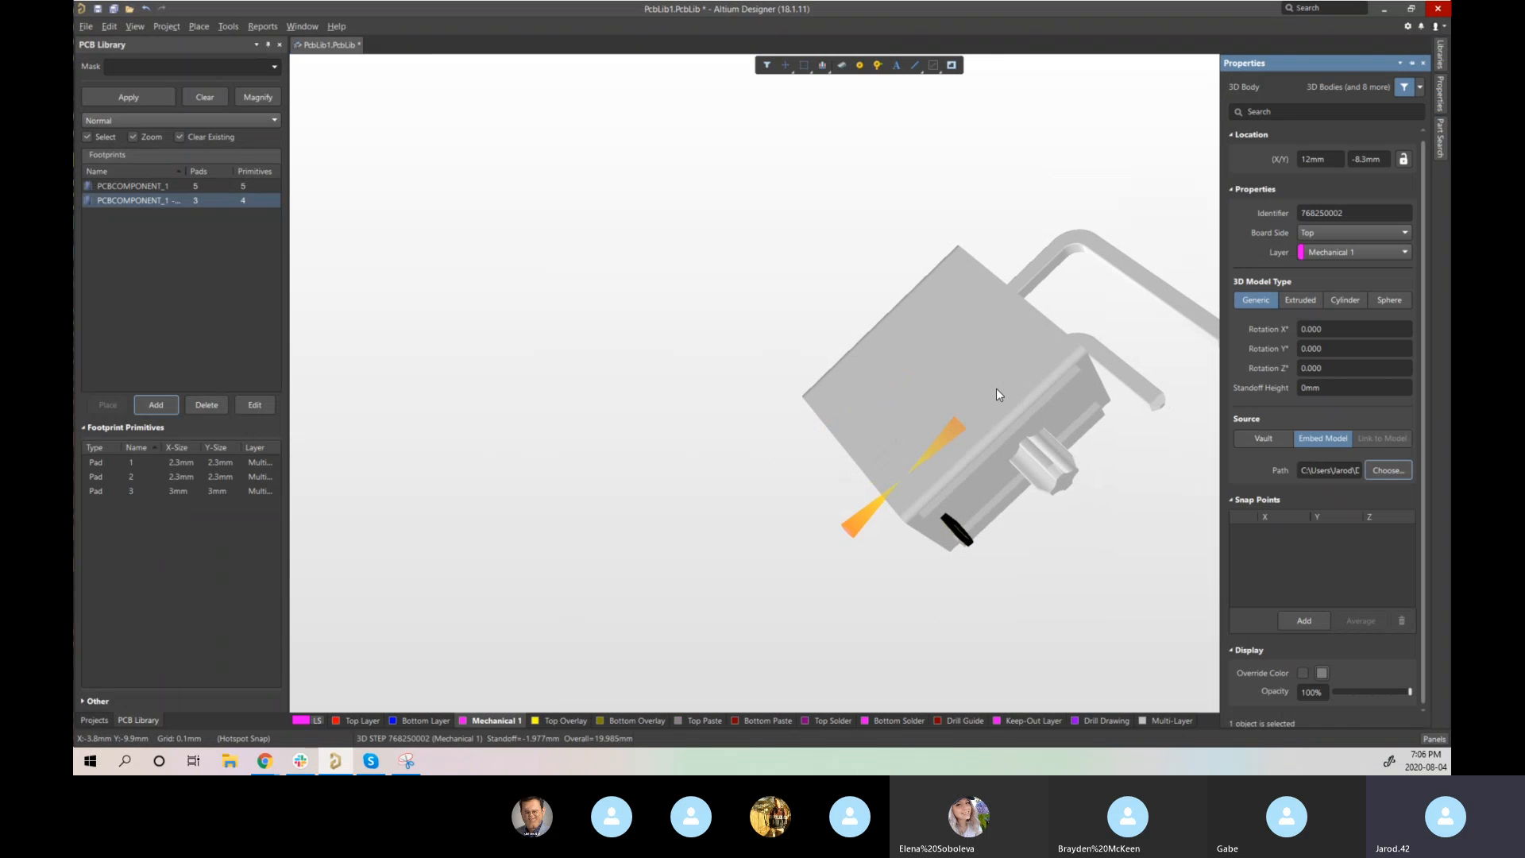
pyautogui.click(1331, 371)
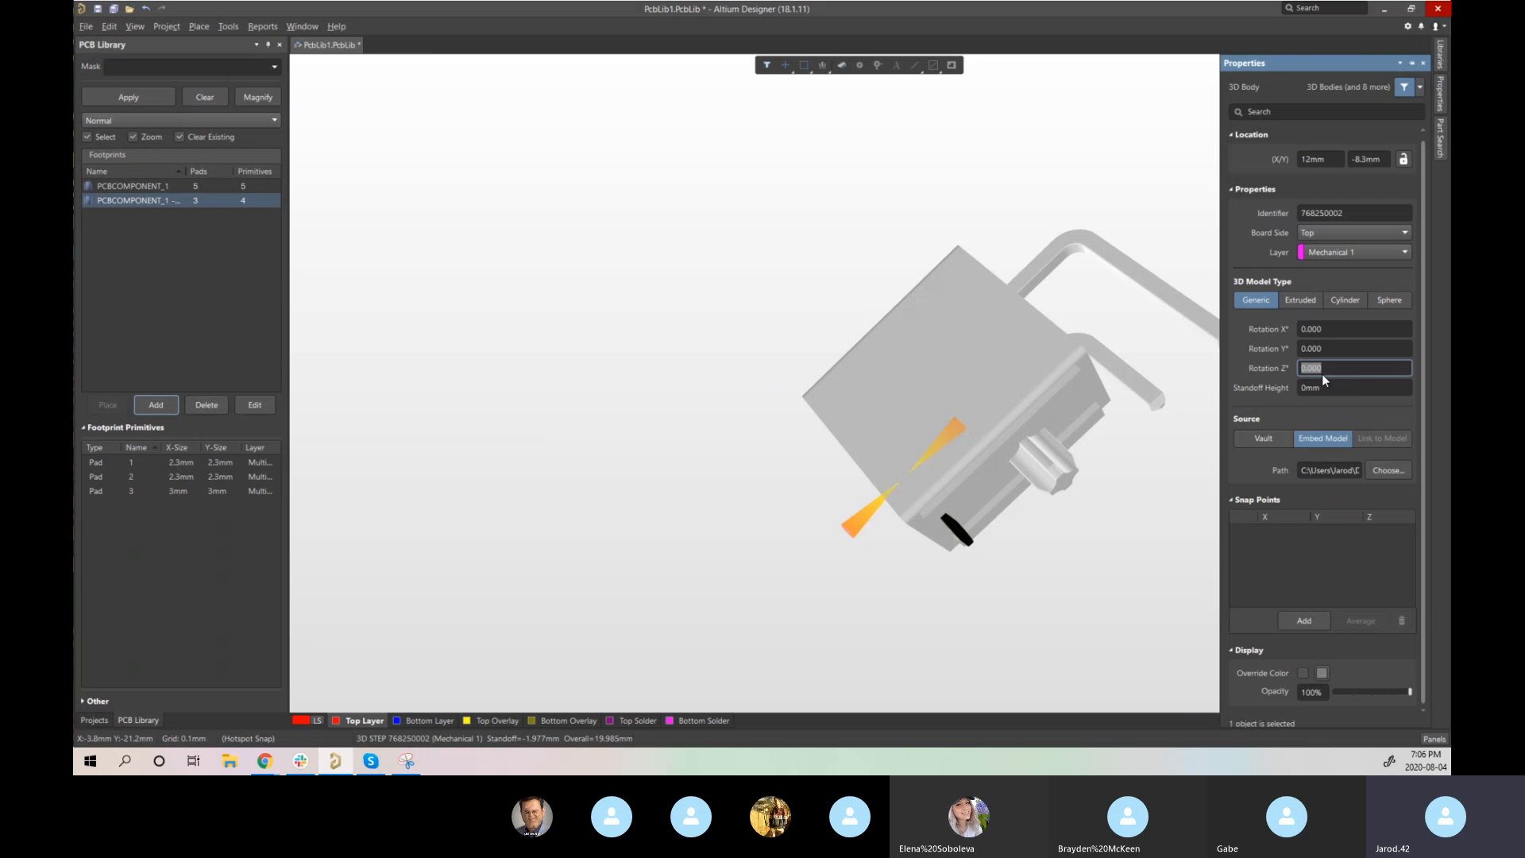
pyautogui.write('90')
pyautogui.press('Return')
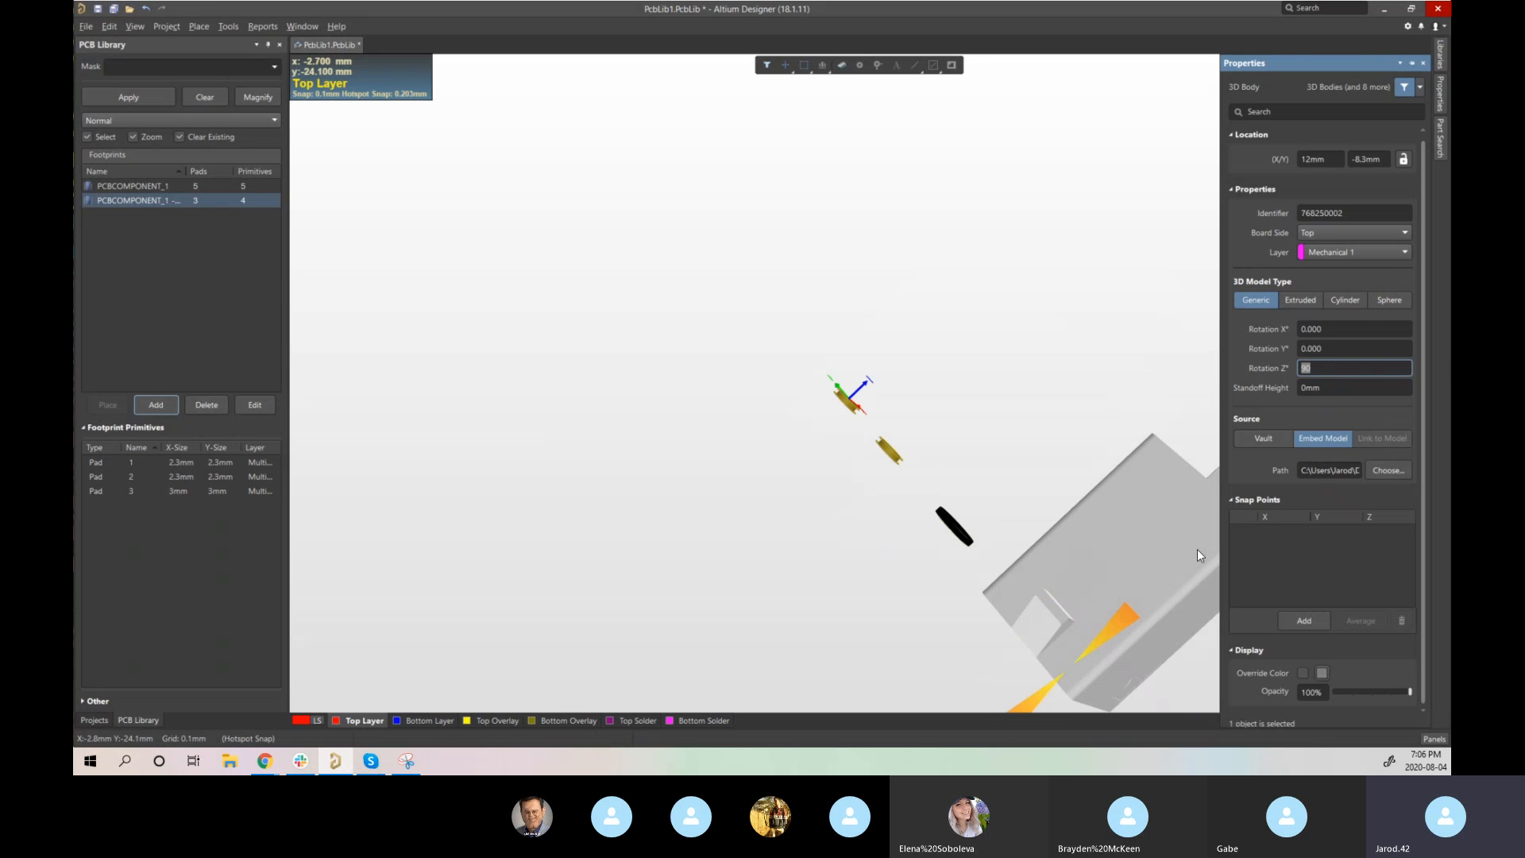
pyautogui.press('BackSpace')
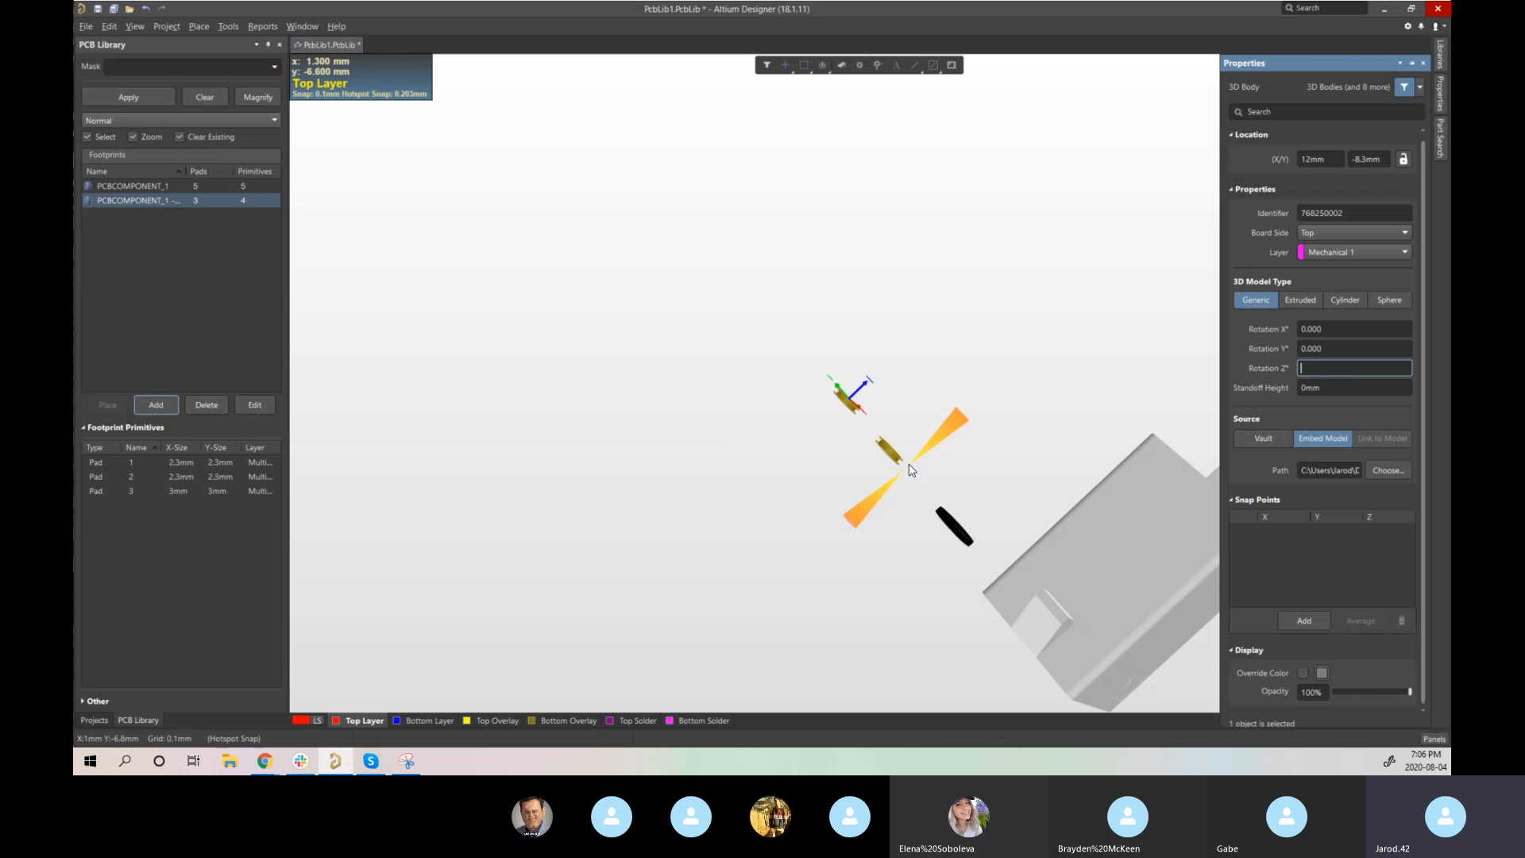
pyautogui.click(1325, 350)
pyautogui.write('09')
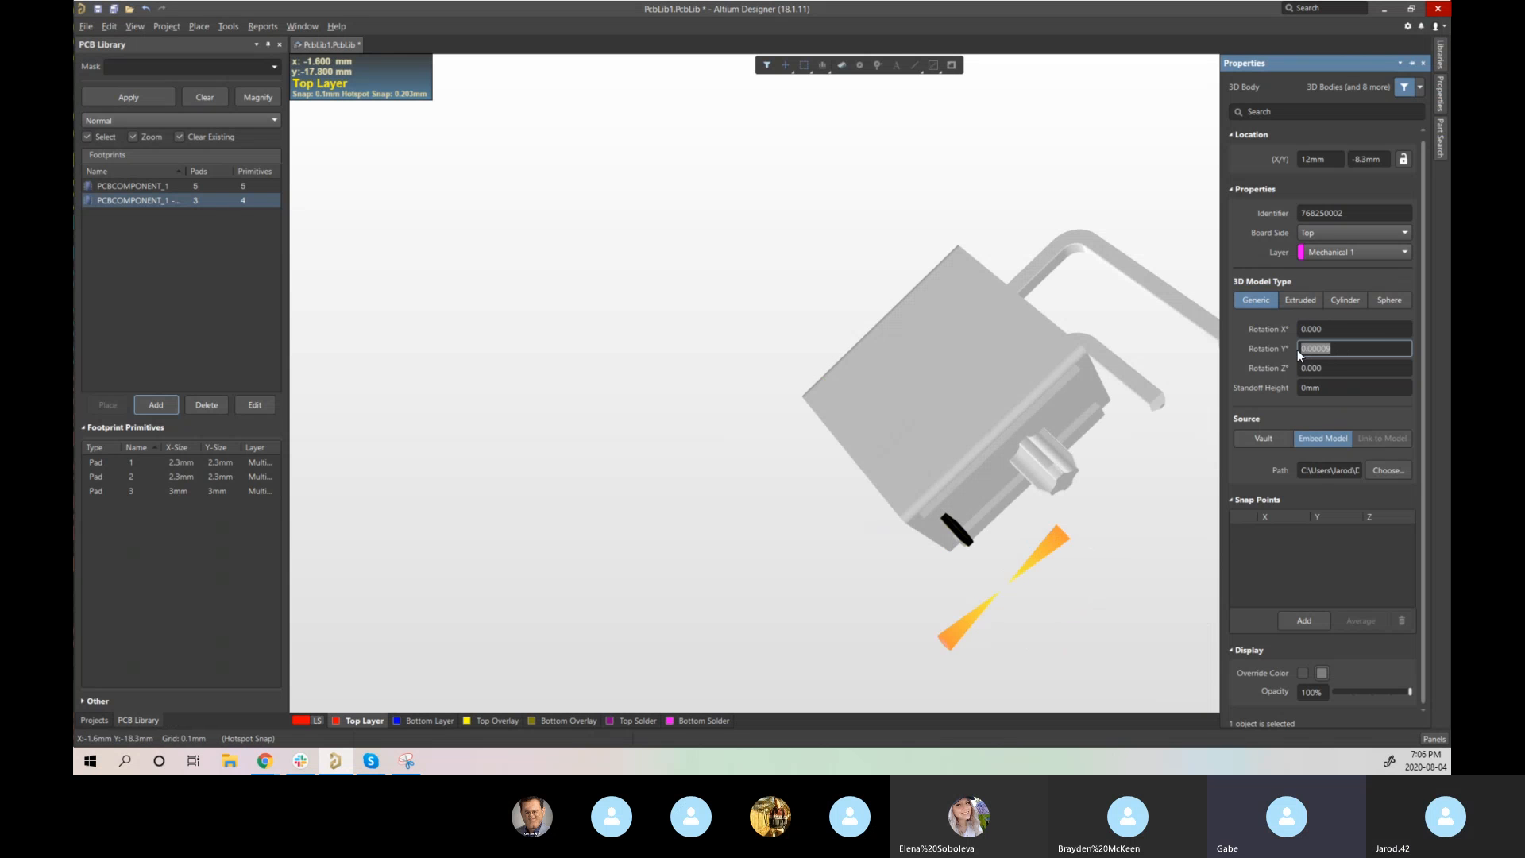
# - Set the connector's 3D body rotation to 90° about X and 180° about Z
pyautogui.hotkey('shift', 'Tab')
pyautogui.write('90')
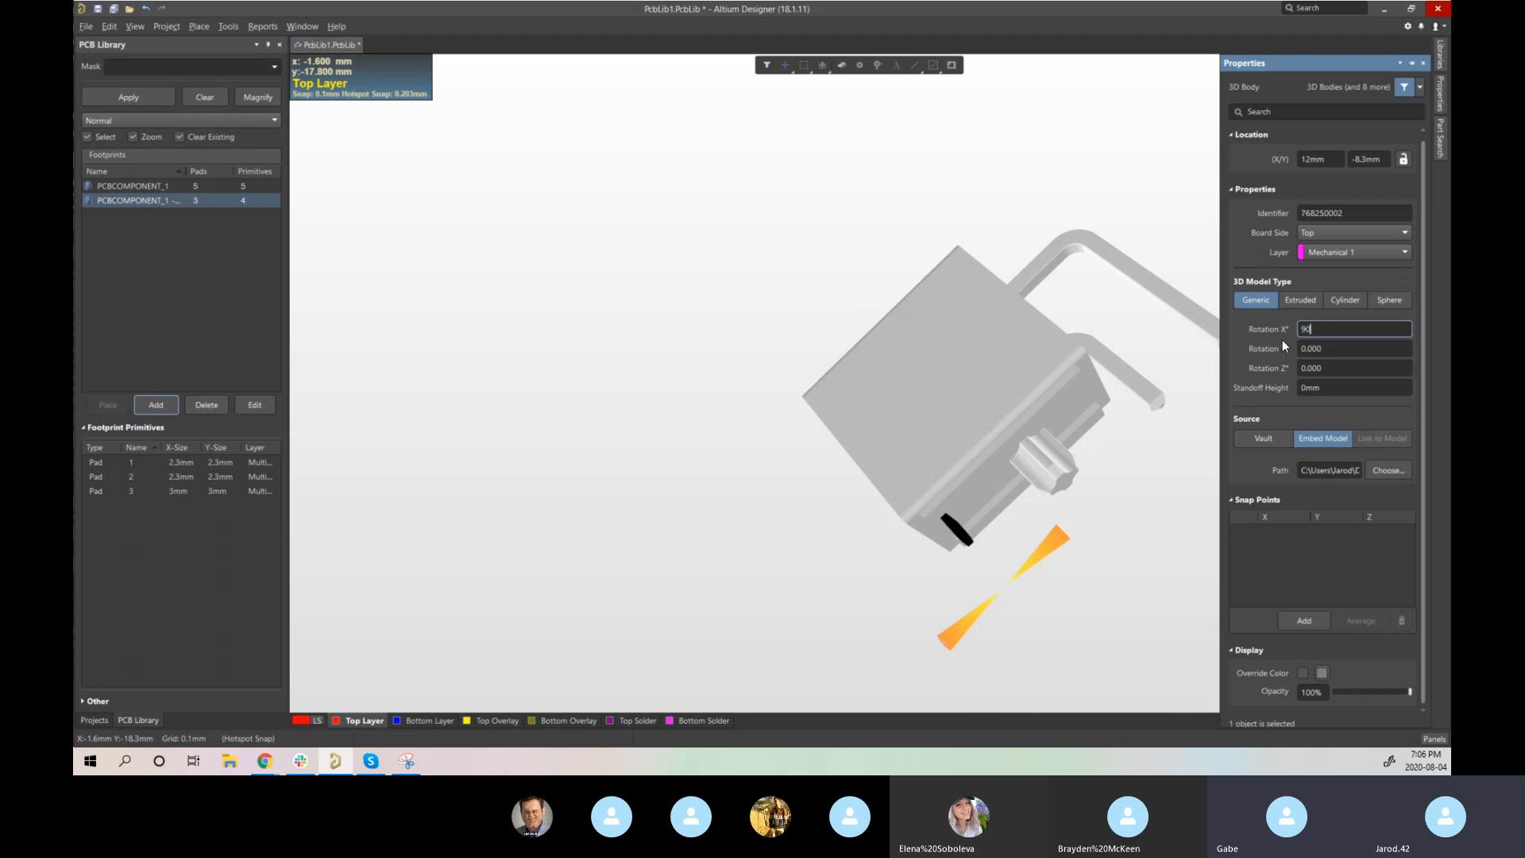
pyautogui.press('Return')
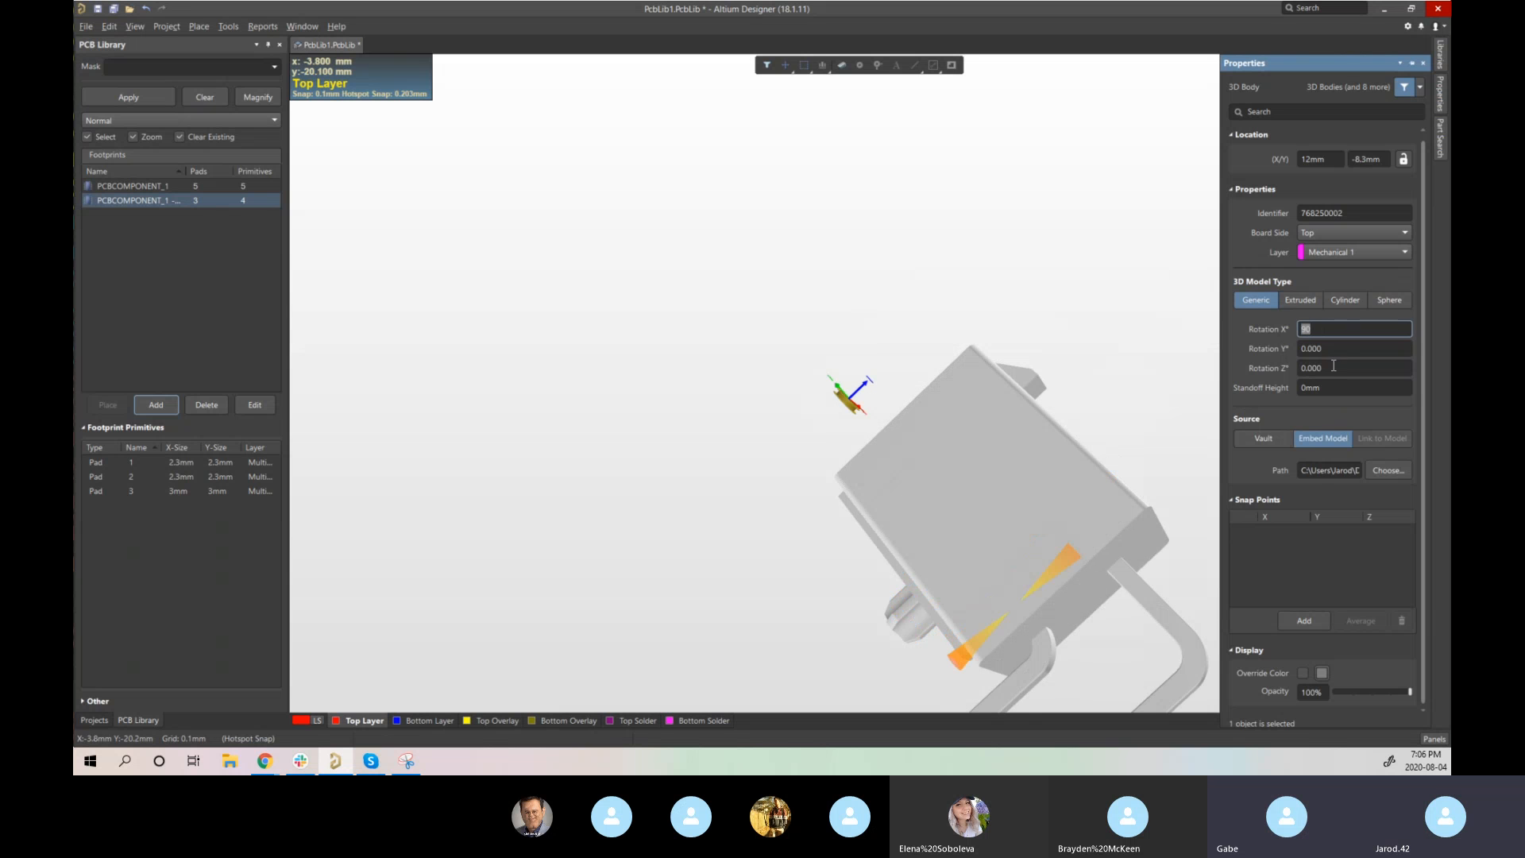
pyautogui.write('180')
pyautogui.press('Return')
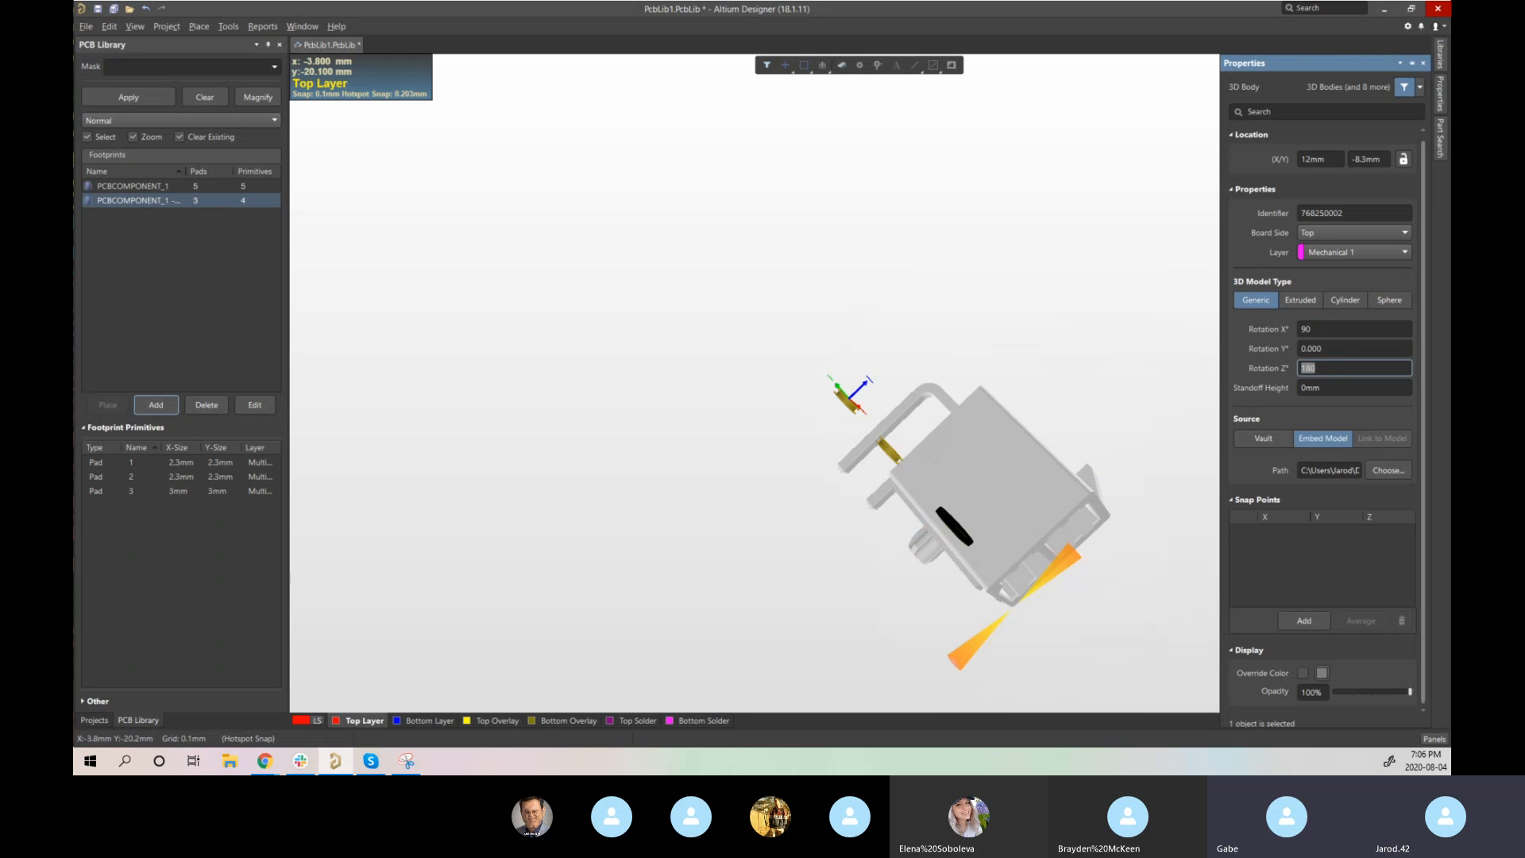
# - Examine the rotated connector model from several angles to check its pins and peg against the footprint holes
pyautogui.moveTo(1004, 494); pyautogui.dragTo(772, 397, button='right')
pyautogui.moveTo(736, 324); pyautogui.dragTo(881, 219, button='right')
pyautogui.press('shift')
pyautogui.press('shift')
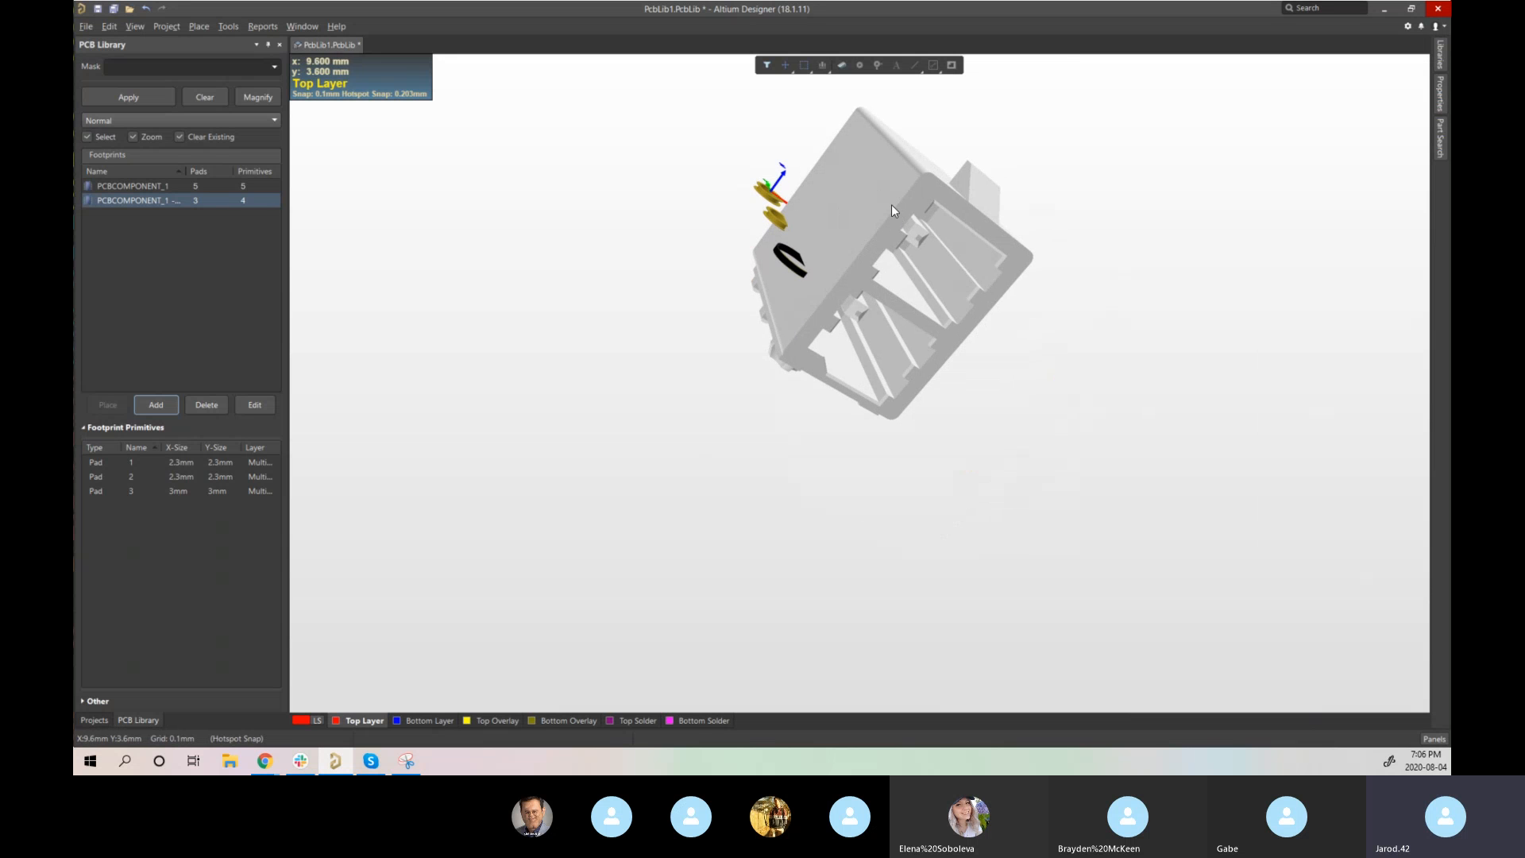
pyautogui.doubleClick(902, 198)
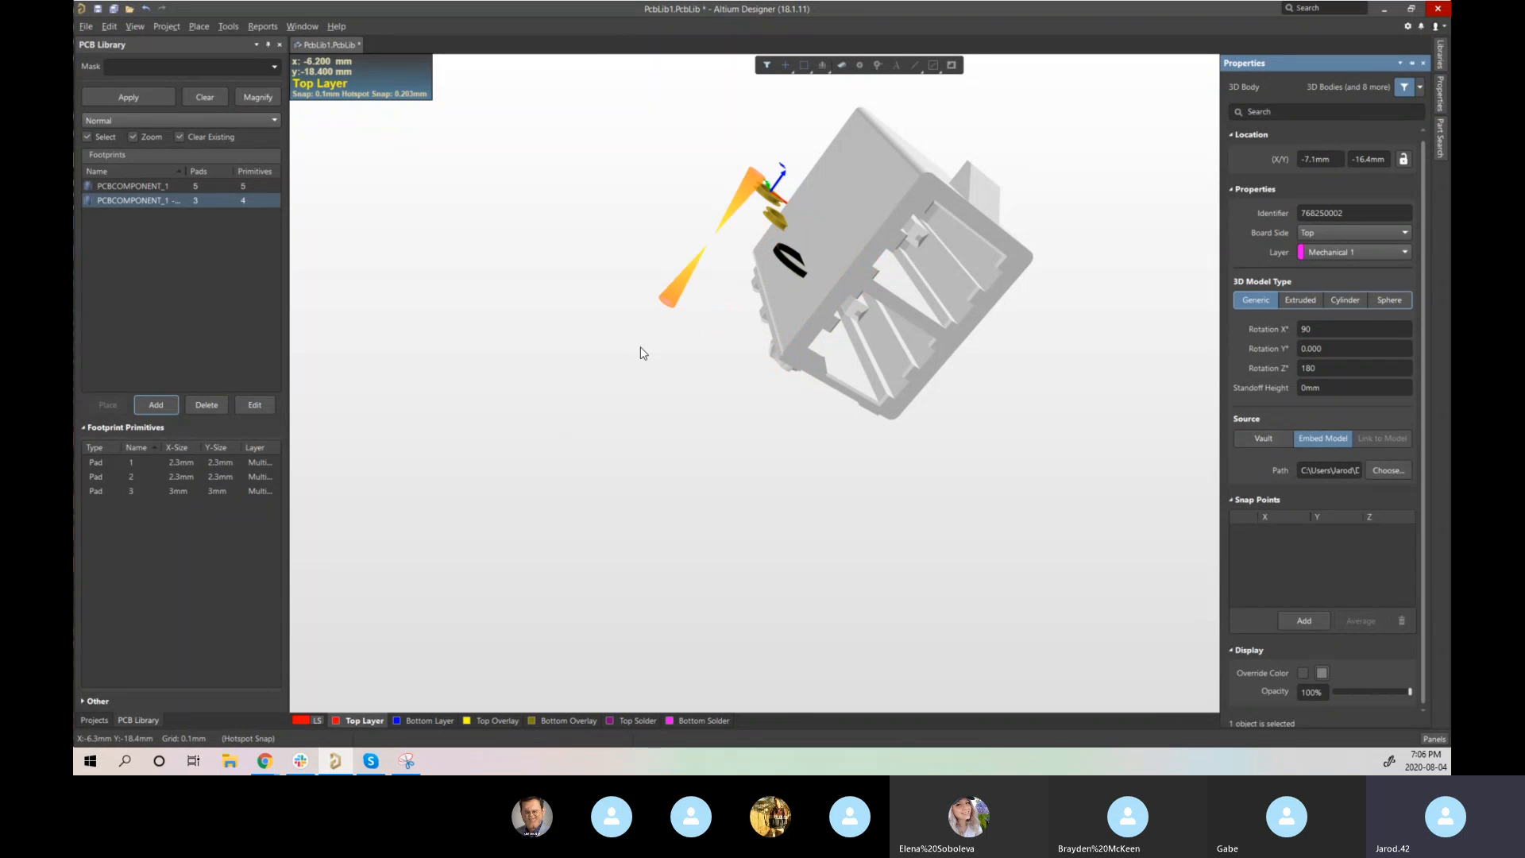
pyautogui.moveTo(714, 291); pyautogui.dragTo(694, 409, button='right')
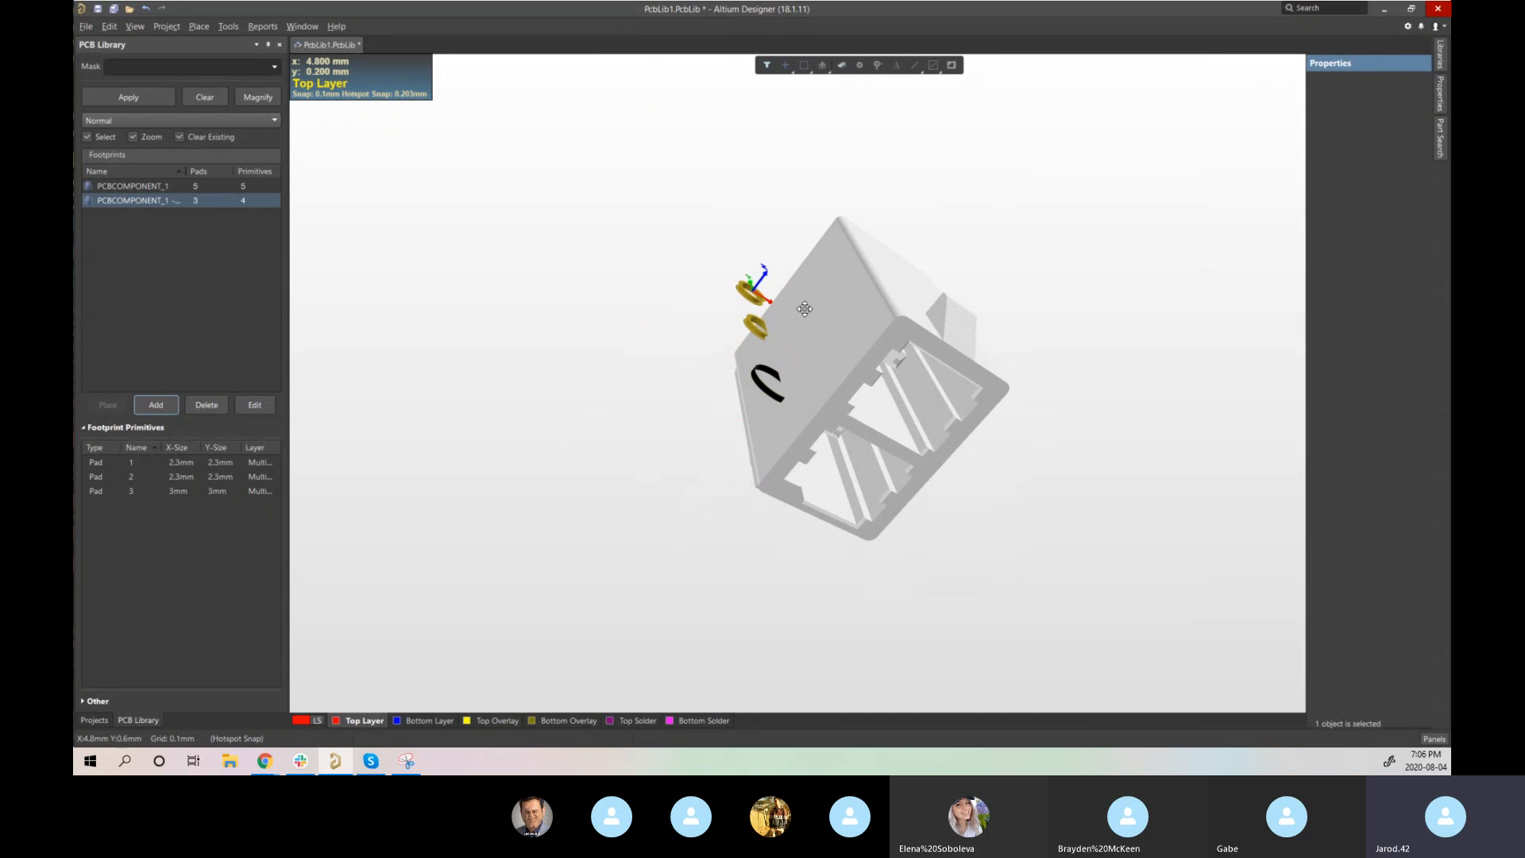
pyautogui.keyDown('shift'); pyautogui.moveTo(810, 359); pyautogui.dragTo(1035, 501, button='right'); pyautogui.keyUp('shift')
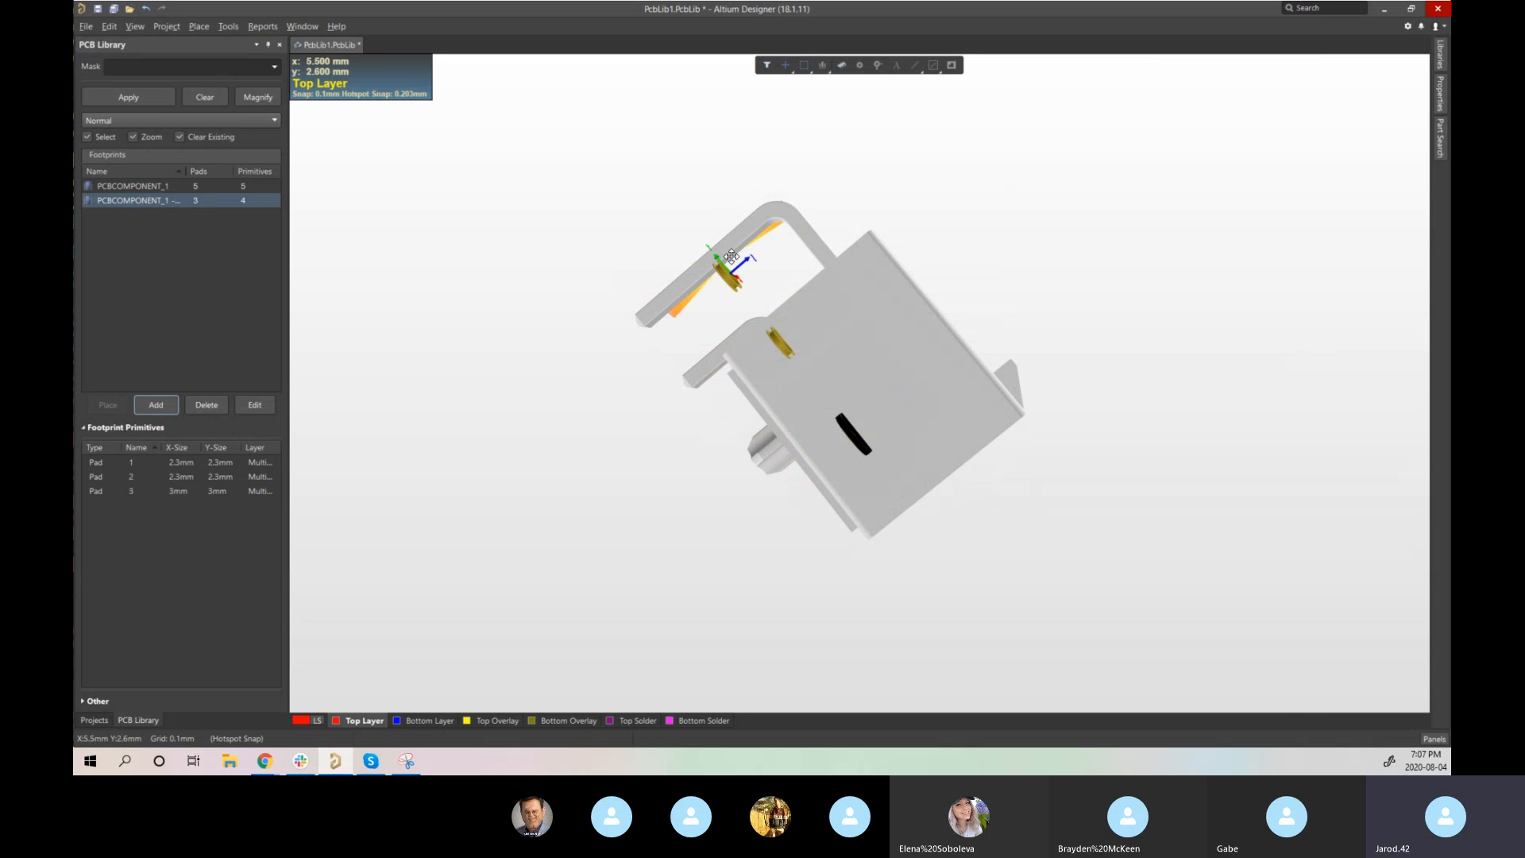
# - Try standoff heights of 2, 4 and 5 mm on the connector's 3D body, and set it to 4.5 mm
pyautogui.doubleClick(907, 343)
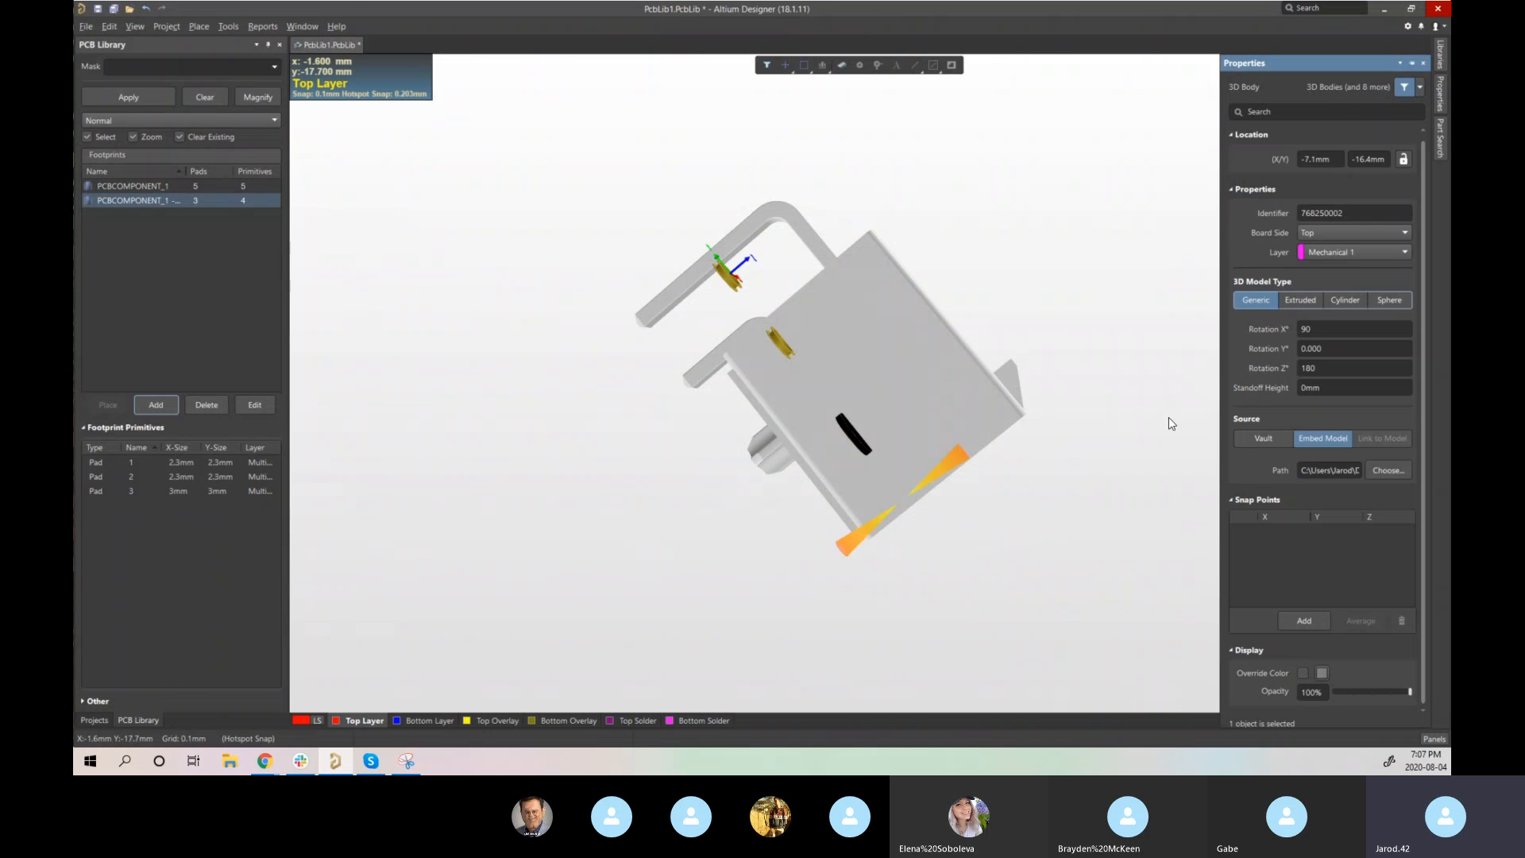
pyautogui.press('Return')
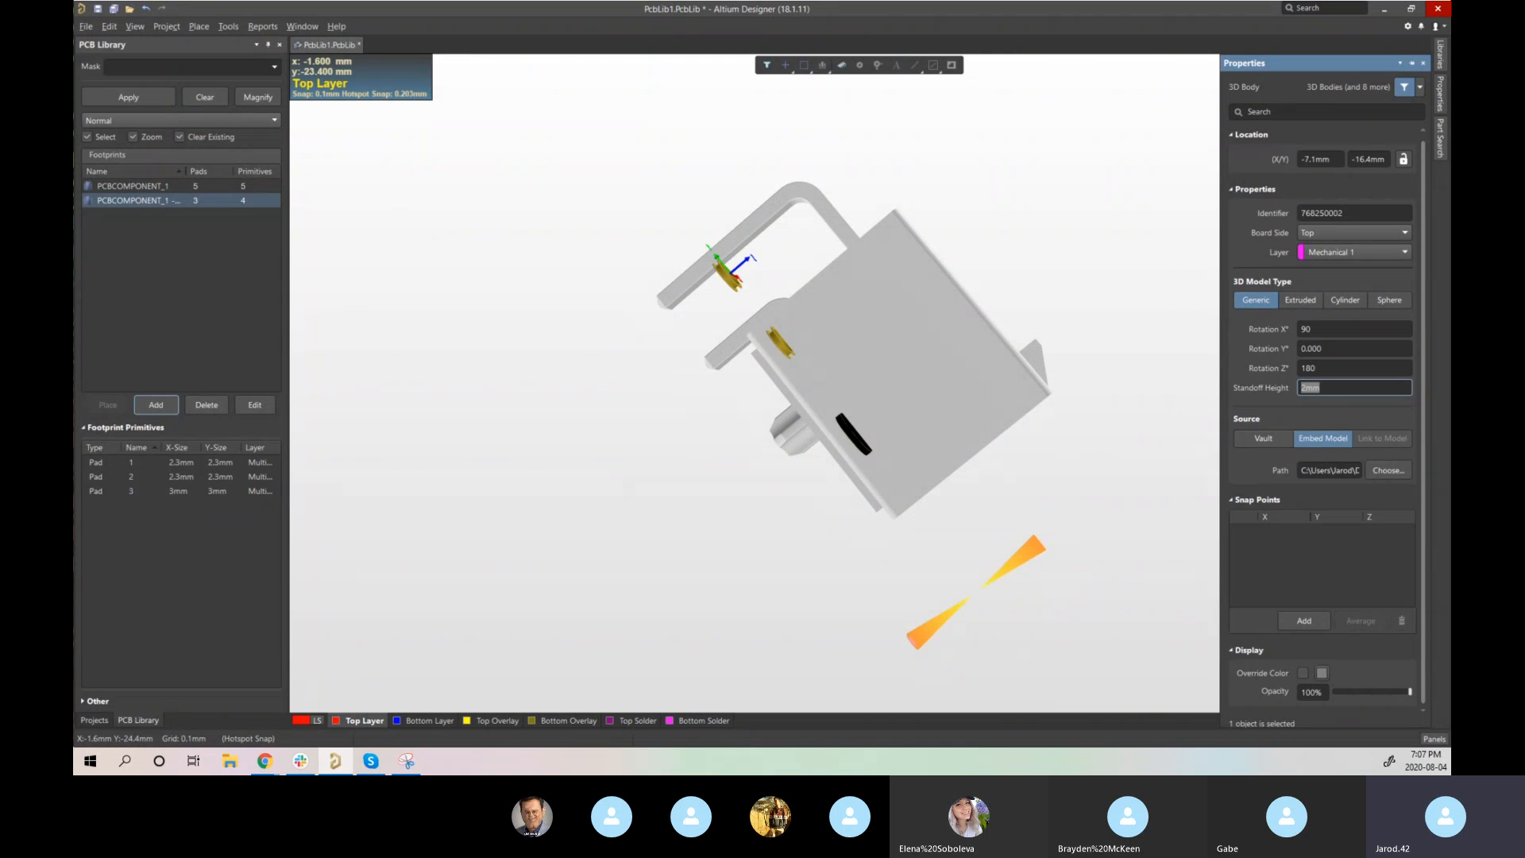
pyautogui.write('4')
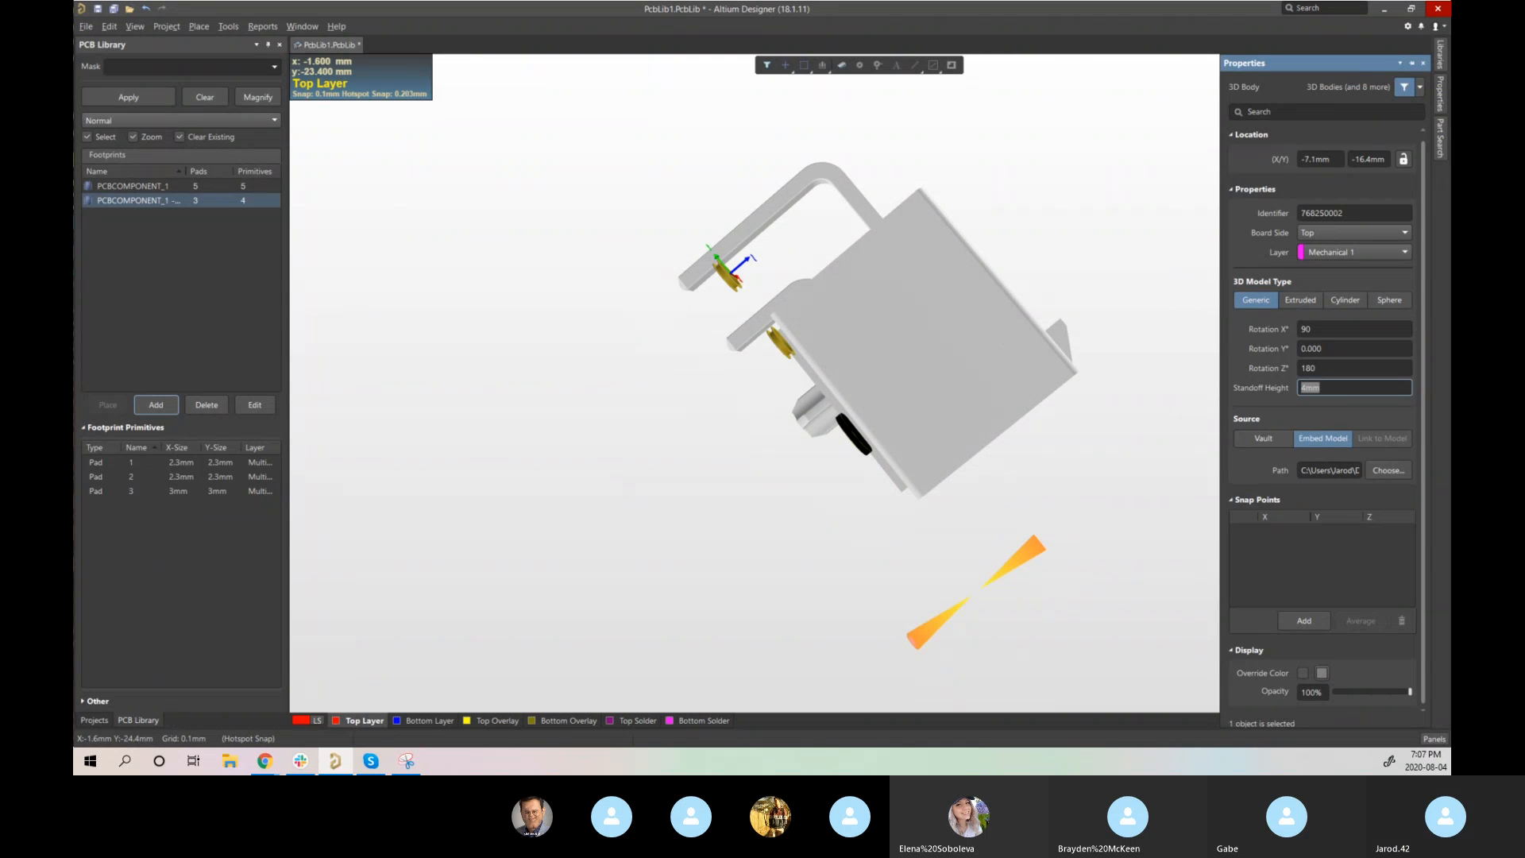
pyautogui.write('5')
pyautogui.press('Return')
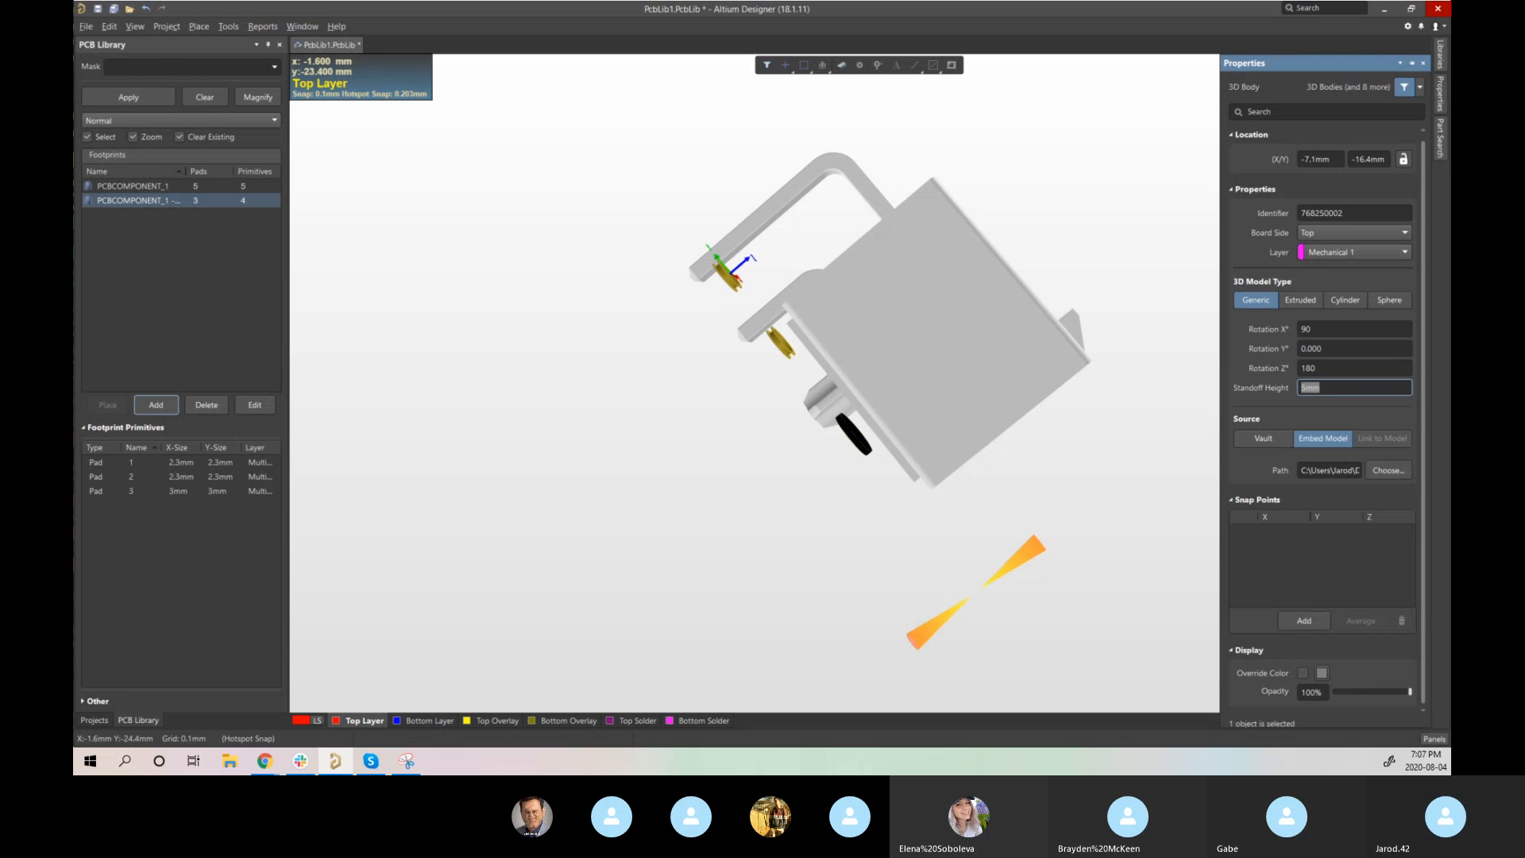
pyautogui.write('4.5')
pyautogui.press('Return')
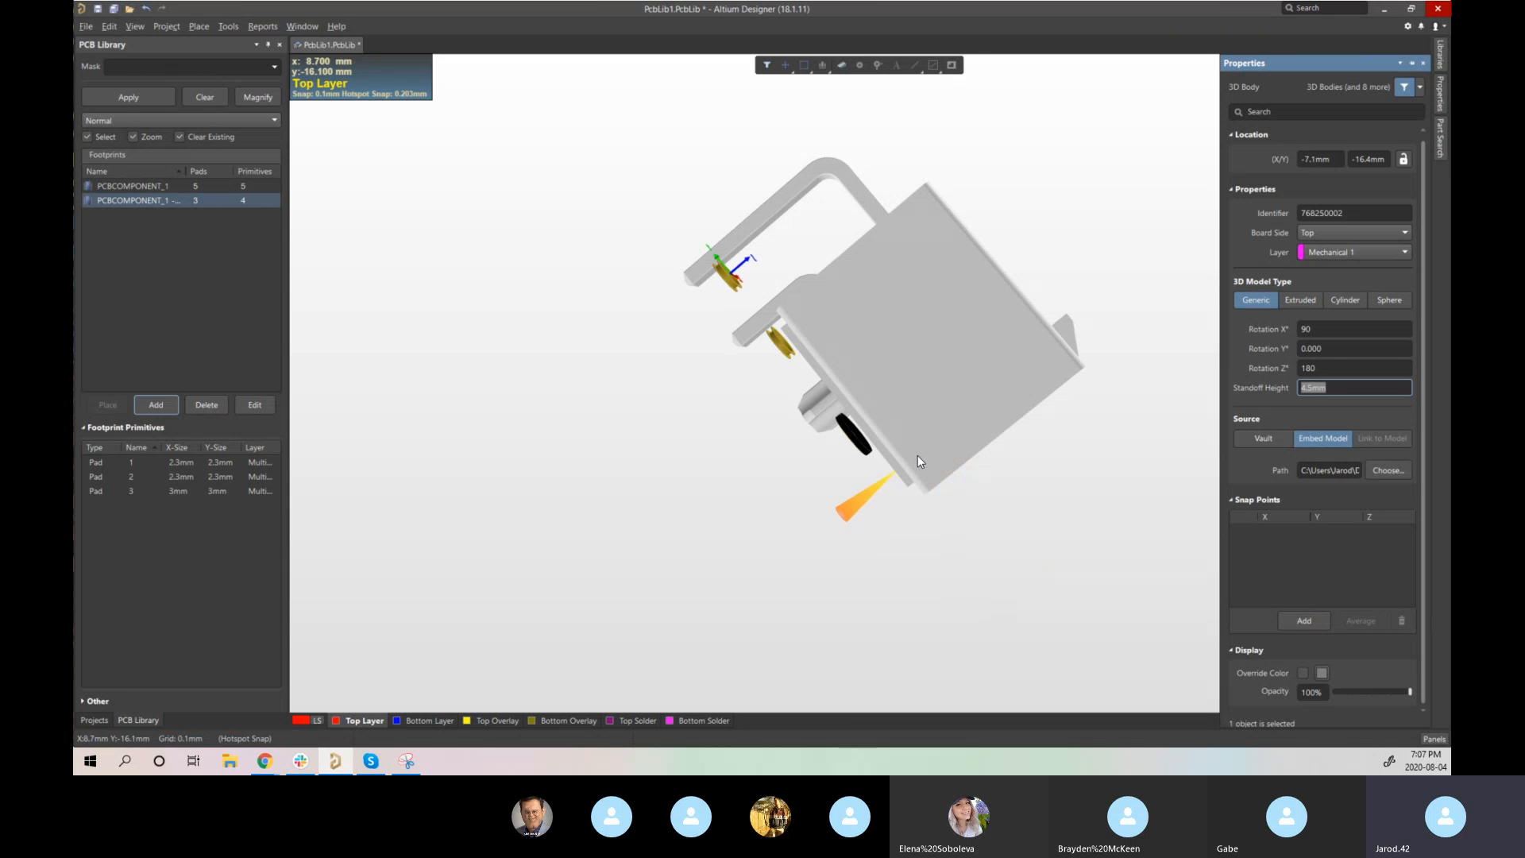
# - Examine the height and position of the connector model relative to the holes from the side and from straight above
pyautogui.moveTo(902, 505); pyautogui.dragTo(1264, 521, button='right')
pyautogui.press('F11')
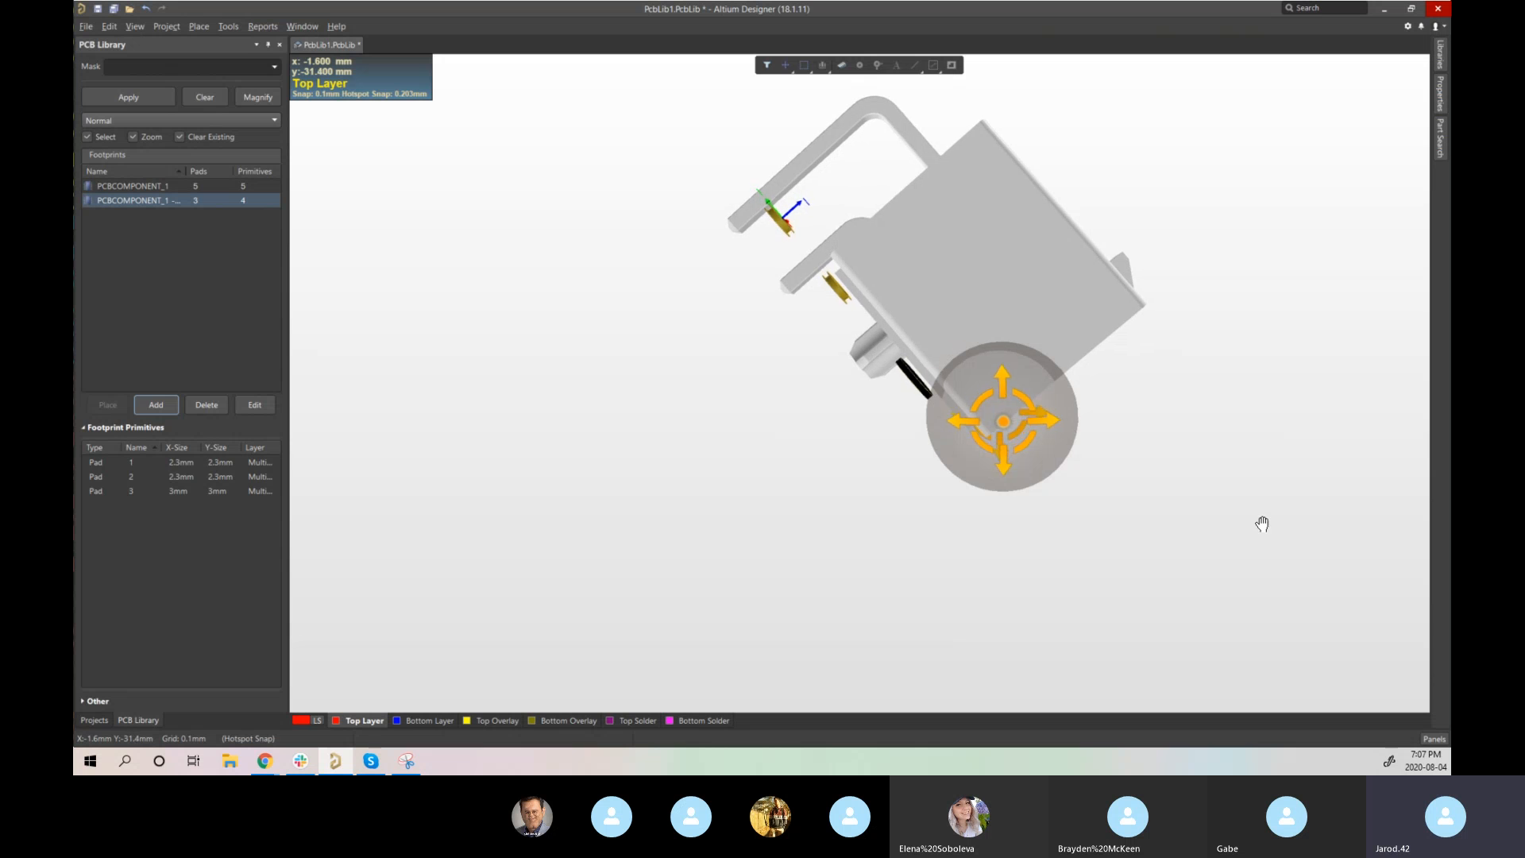
pyautogui.scroll(-3, 930, 367)
pyautogui.scroll(2, 901, 196)
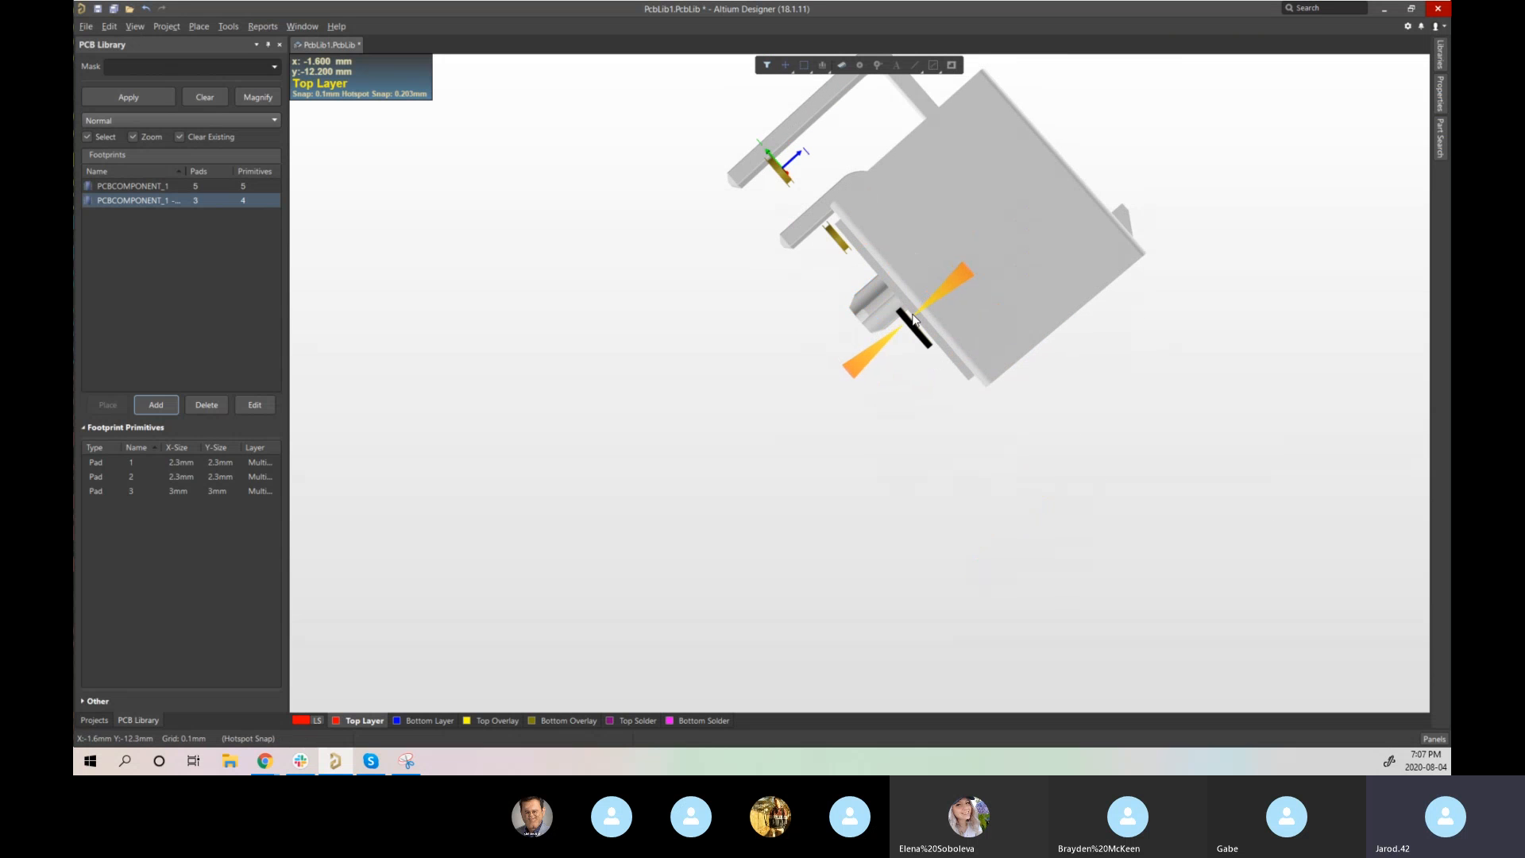
pyautogui.moveTo(975, 416)
pyautogui.mouseDown(button='right')
pyautogui.moveTo(851, 504)
pyautogui.moveTo(869, 450)
pyautogui.mouseUp(button='right')
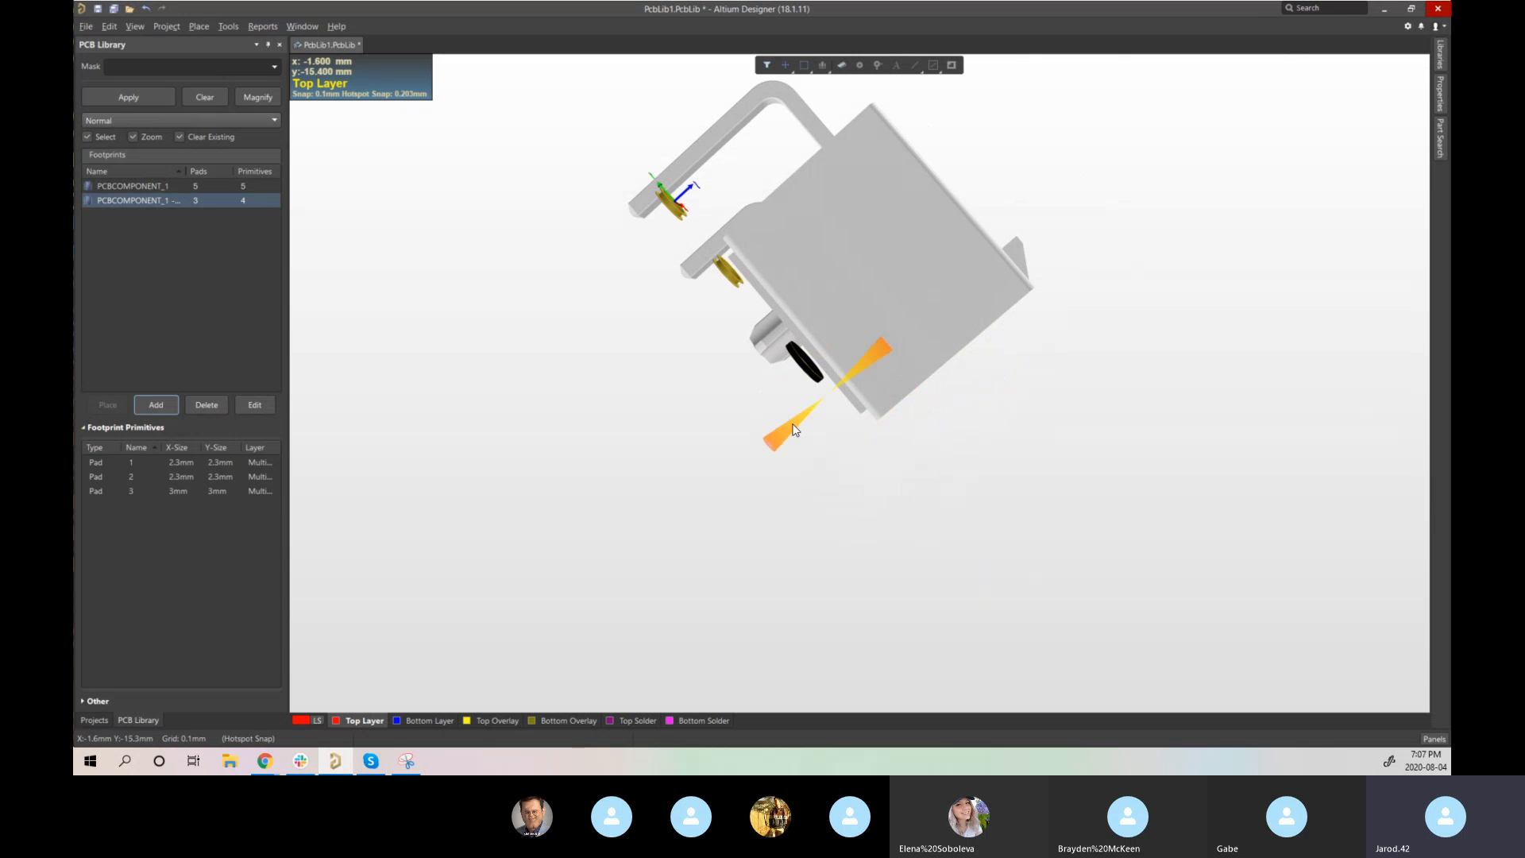
pyautogui.press('0')
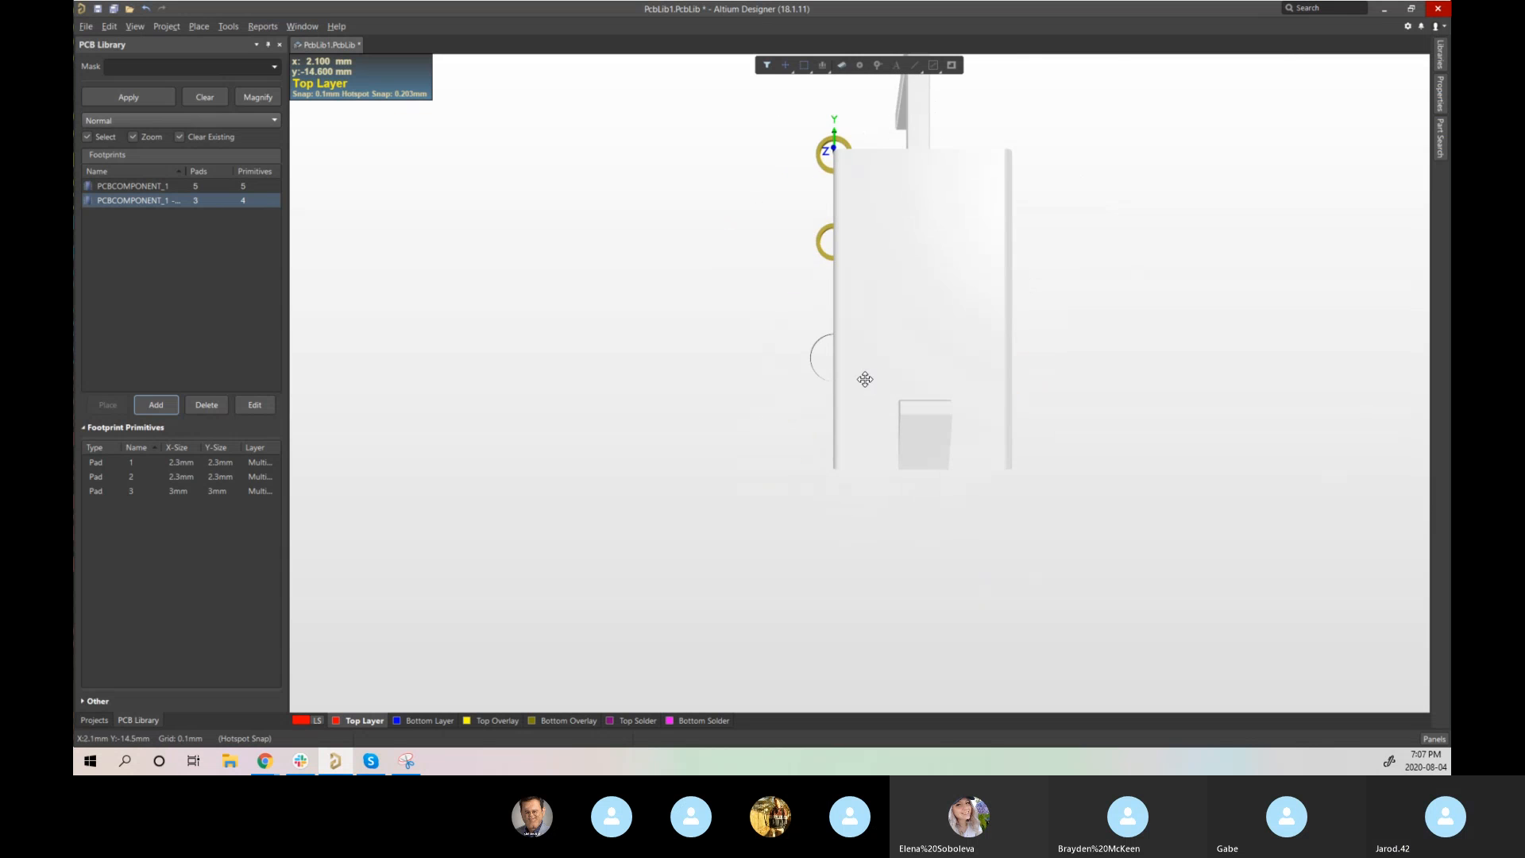
# - Flip the board view and examine how the connector's two pins and peg line up with the footprint holes from underneath
pyautogui.moveTo(866, 373)
pyautogui.mouseDown(button='right')
pyautogui.moveTo(862, 439)
pyautogui.moveTo(867, 388)
pyautogui.mouseUp(button='right')
pyautogui.moveTo(958, 297); pyautogui.dragTo(864, 364)
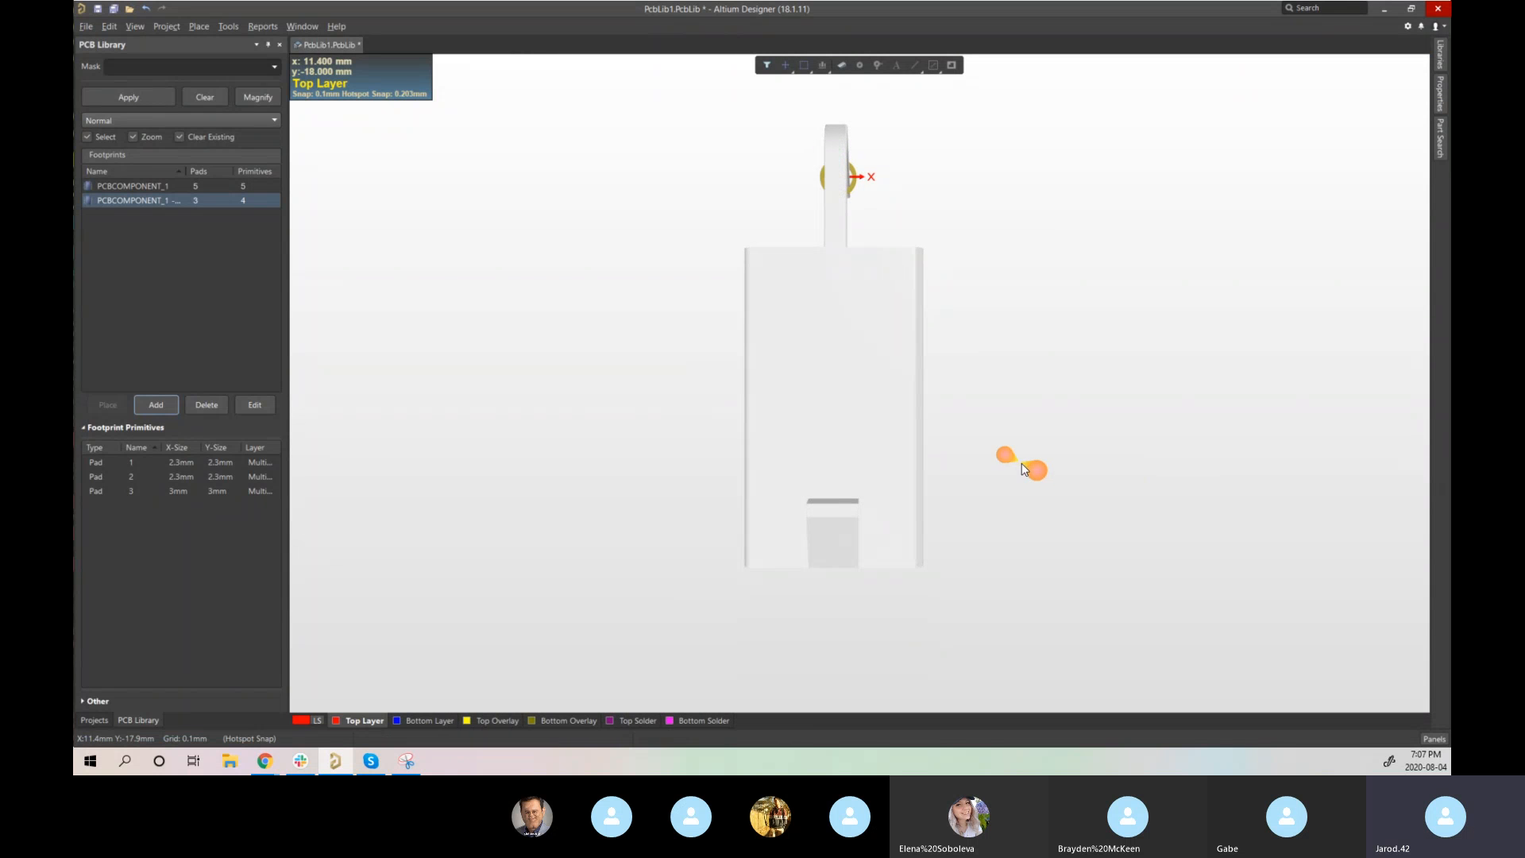
pyautogui.hotkey('ctrl', 'f')
pyautogui.moveTo(1159, 448); pyautogui.dragTo(855, 766, button='right')
pyautogui.keyDown('ctrl'); pyautogui.scroll(4, 747, 494); pyautogui.keyUp('ctrl')
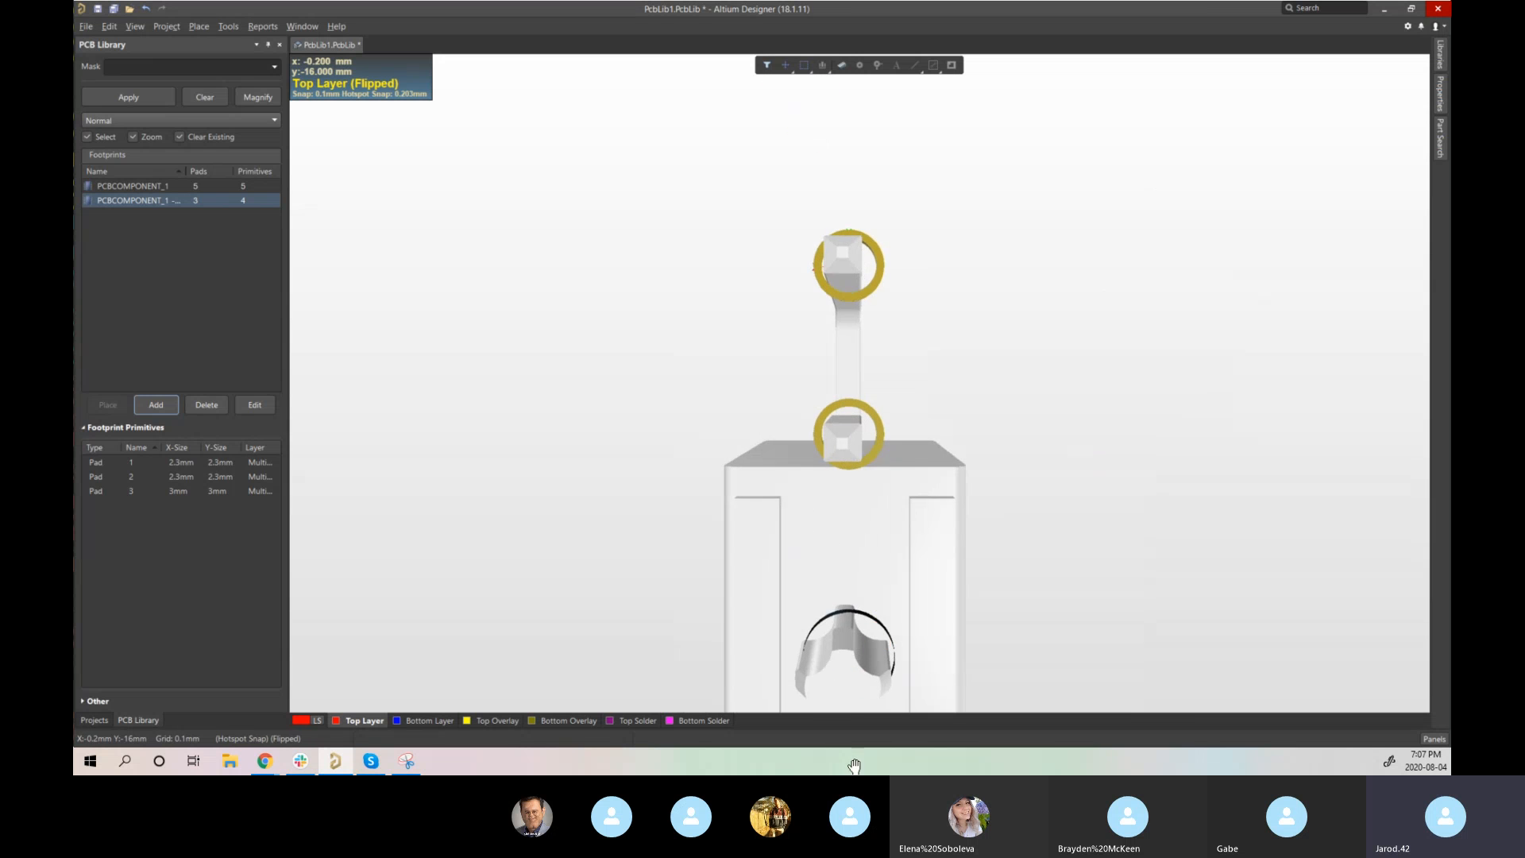
pyautogui.moveTo(879, 555); pyautogui.dragTo(886, 561)
pyautogui.moveTo(885, 487); pyautogui.dragTo(889, 348, button='right')
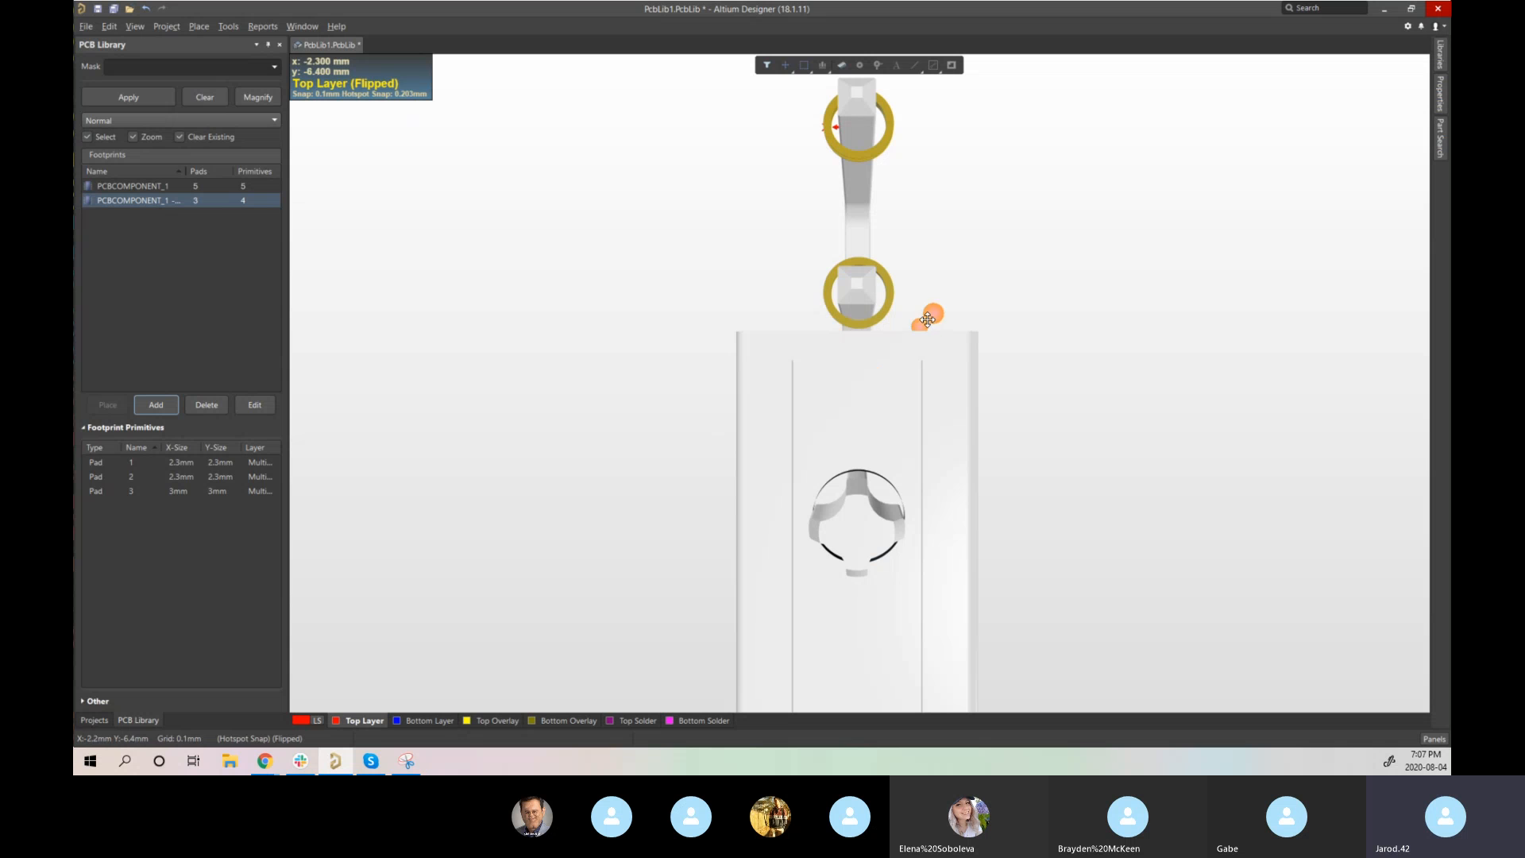
pyautogui.scroll(4, 913, 349)
pyautogui.keyDown('ctrl'); pyautogui.scroll(2, 858, 307); pyautogui.keyUp('ctrl')
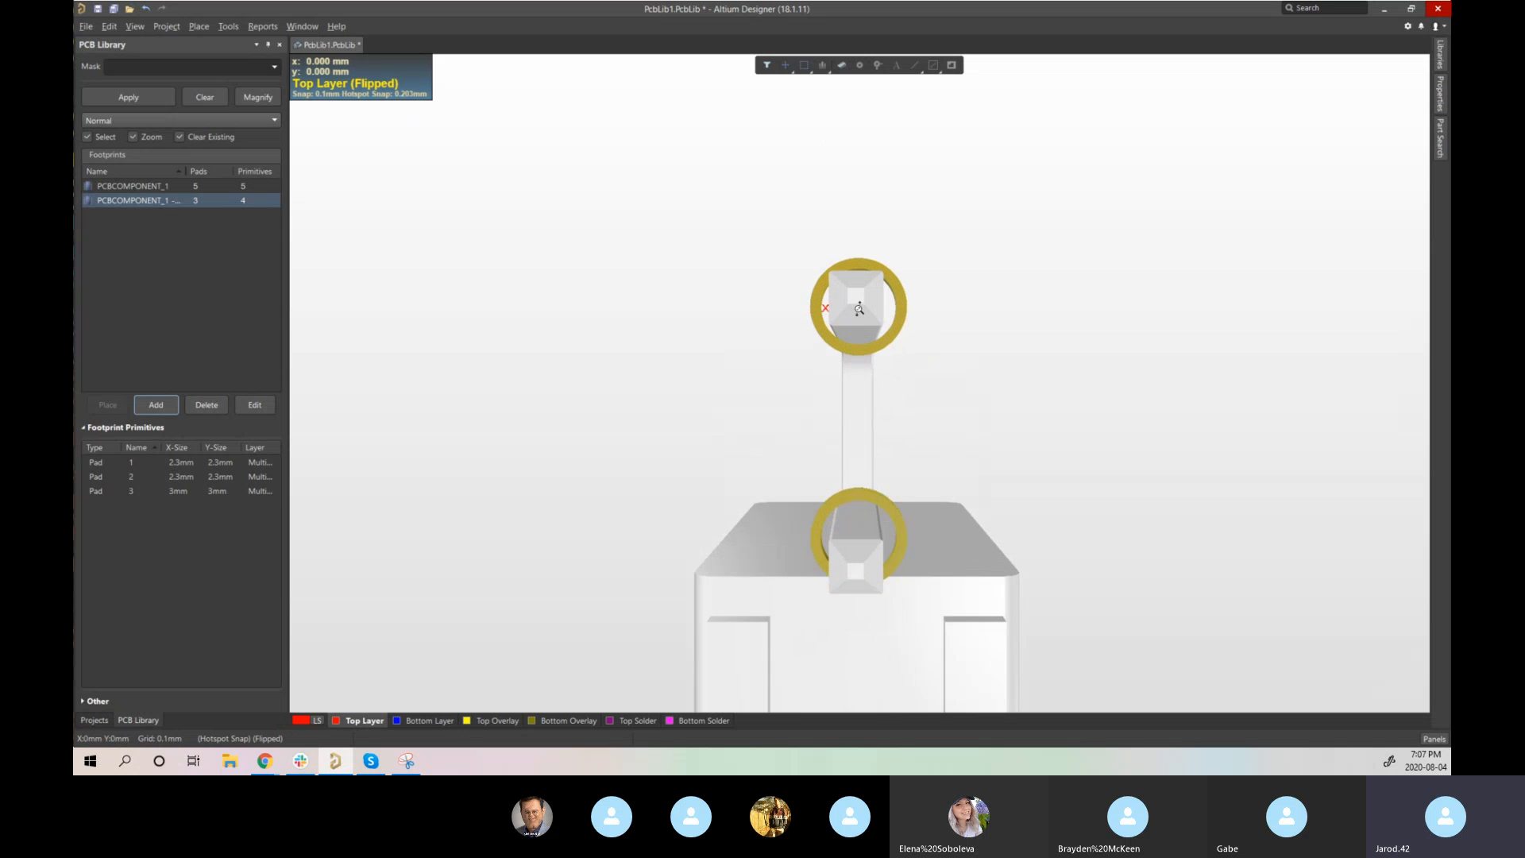
# - Examine the second pin and the locating peg up close at an angle on the board's underside, and restore the zero-rotation view from above
pyautogui.keyDown('shift'); pyautogui.moveTo(859, 321); pyautogui.dragTo(946, 216, button='right'); pyautogui.keyUp('shift')
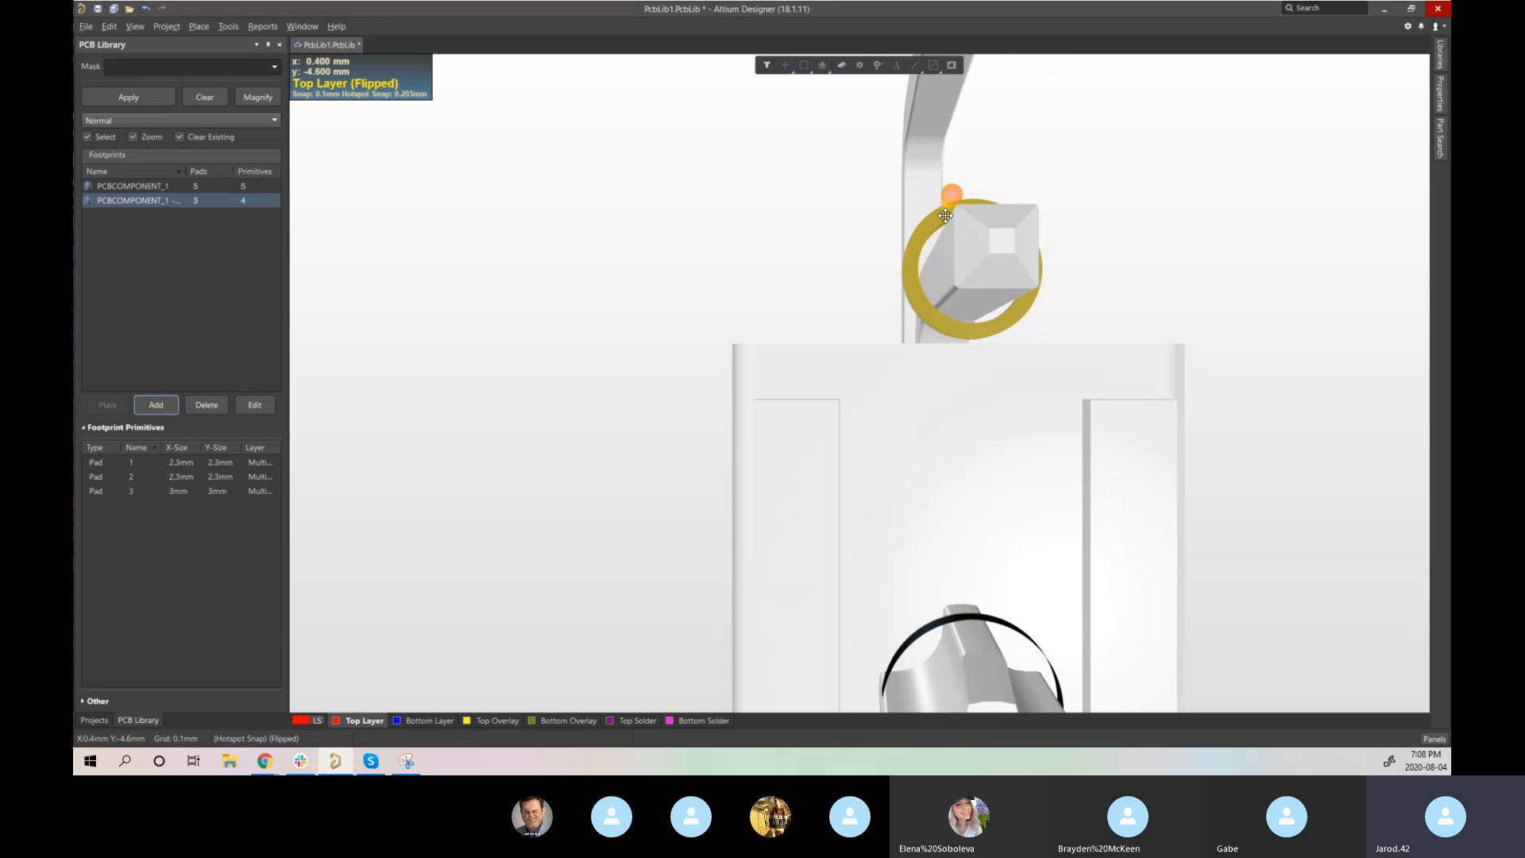
pyautogui.keyDown('shift'); pyautogui.moveTo(984, 477); pyautogui.dragTo(974, 528, button='right'); pyautogui.keyUp('shift')
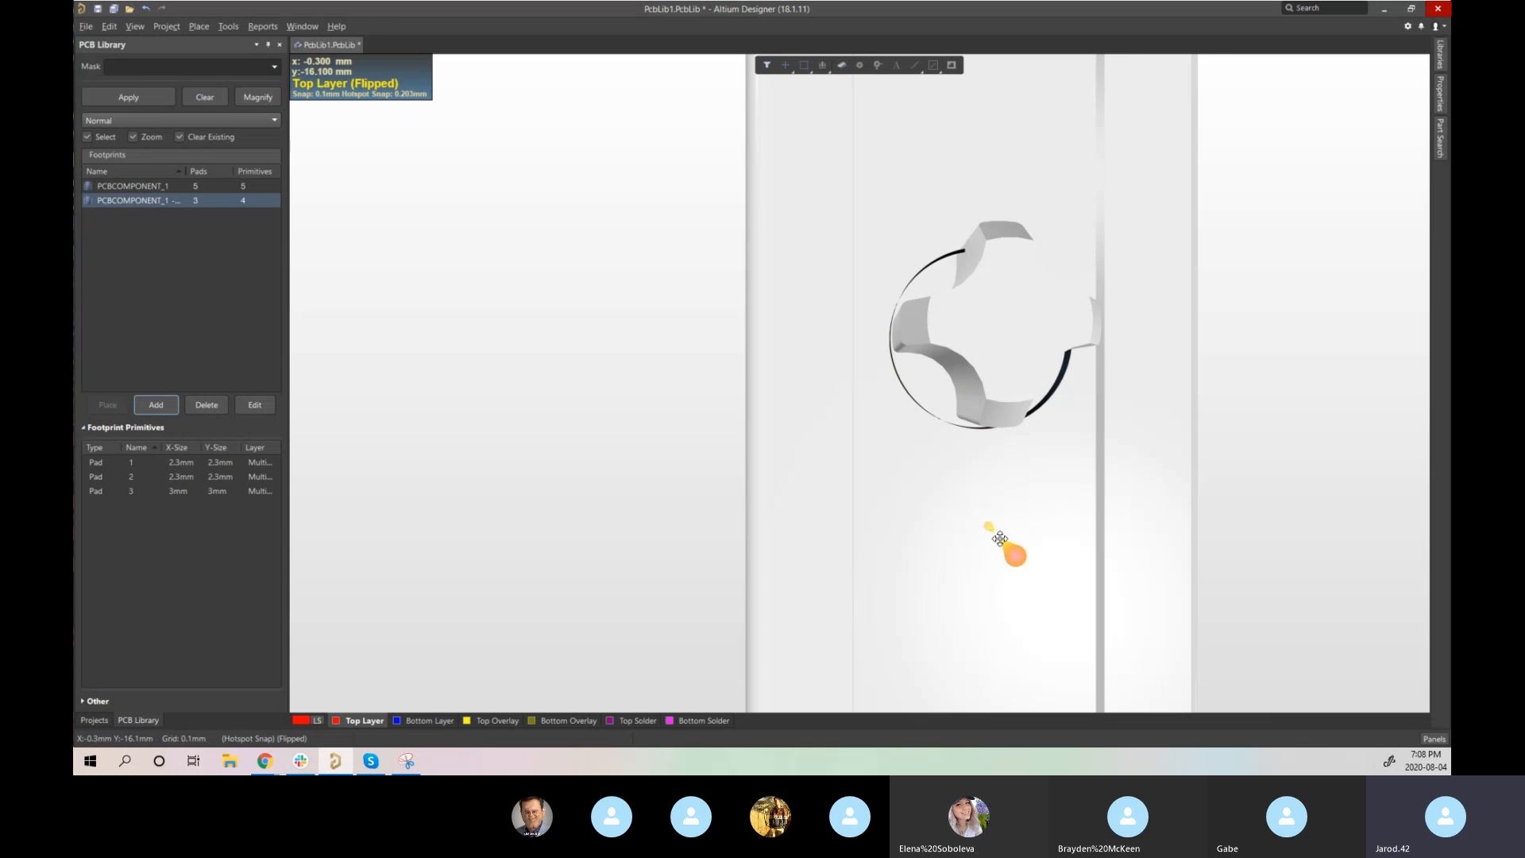
pyautogui.scroll(-3, 967, 412)
pyautogui.scroll(10, 972, 413)
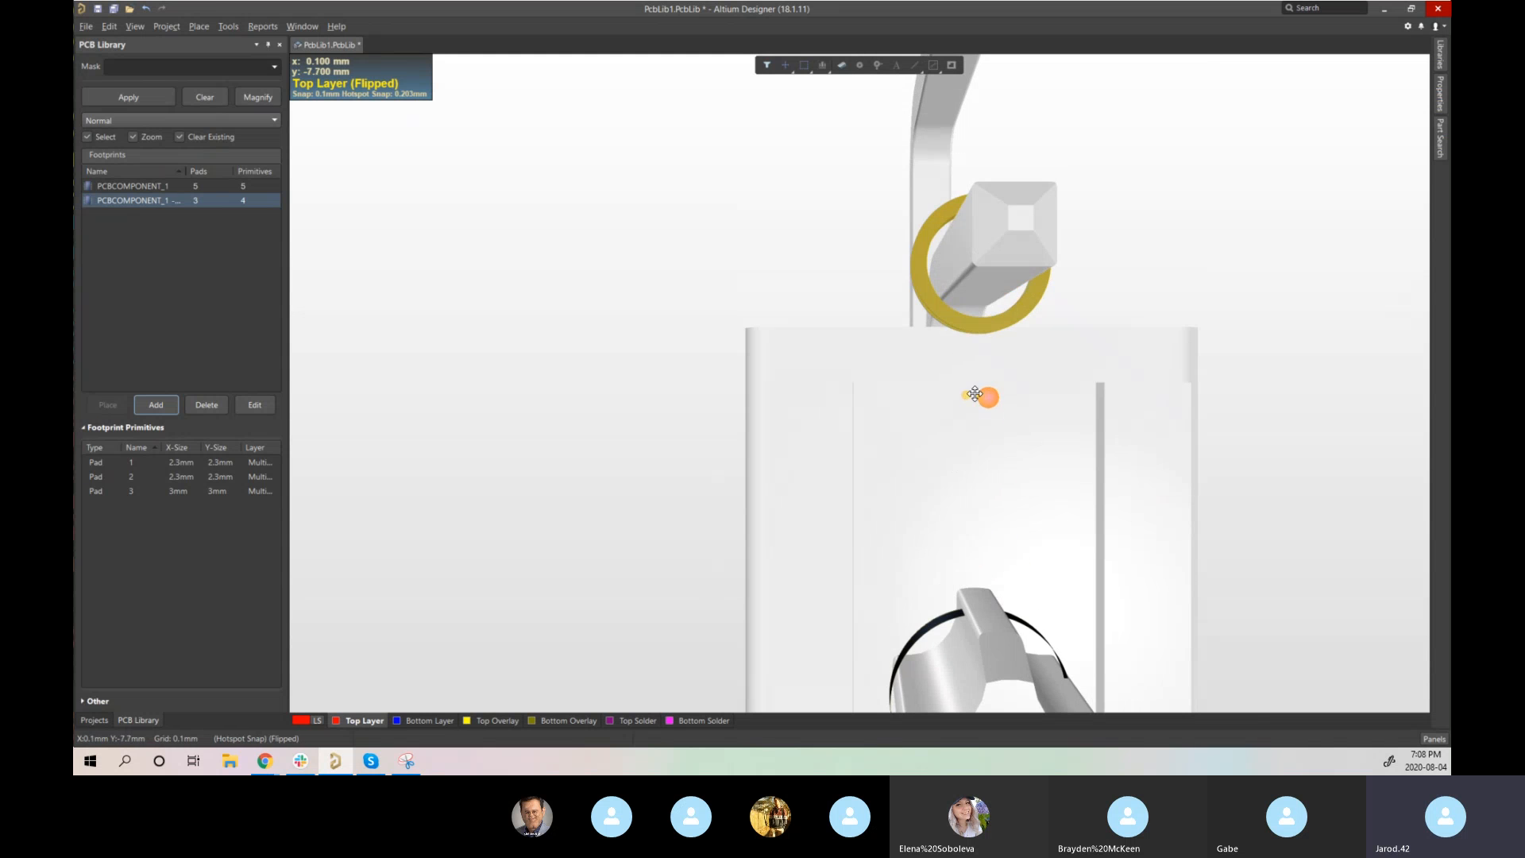
pyautogui.moveTo(985, 409); pyautogui.dragTo(916, 767, button='right')
pyautogui.moveTo(928, 278); pyautogui.dragTo(913, 349, button='right')
pyautogui.moveTo(880, 548); pyautogui.dragTo(935, 126, button='right')
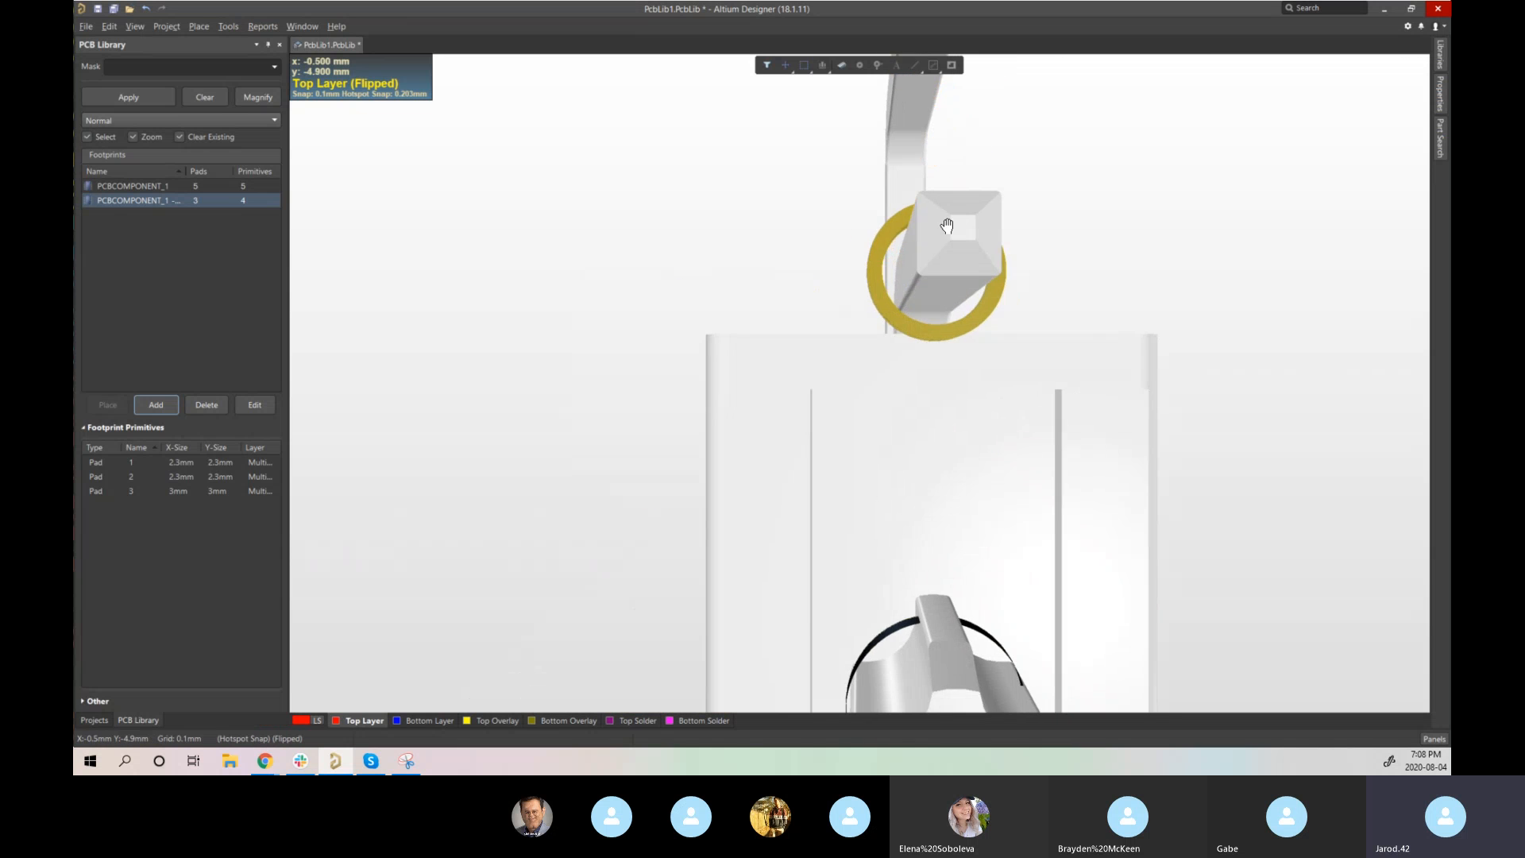
pyautogui.moveTo(965, 242); pyautogui.dragTo(831, 382, button='right')
pyautogui.moveTo(808, 525); pyautogui.dragTo(857, 309, button='right')
pyautogui.moveTo(810, 479); pyautogui.dragTo(871, 471, button='right')
pyautogui.keyDown('ctrl'); pyautogui.scroll(-6, 828, 380); pyautogui.keyUp('ctrl')
pyautogui.press('0')
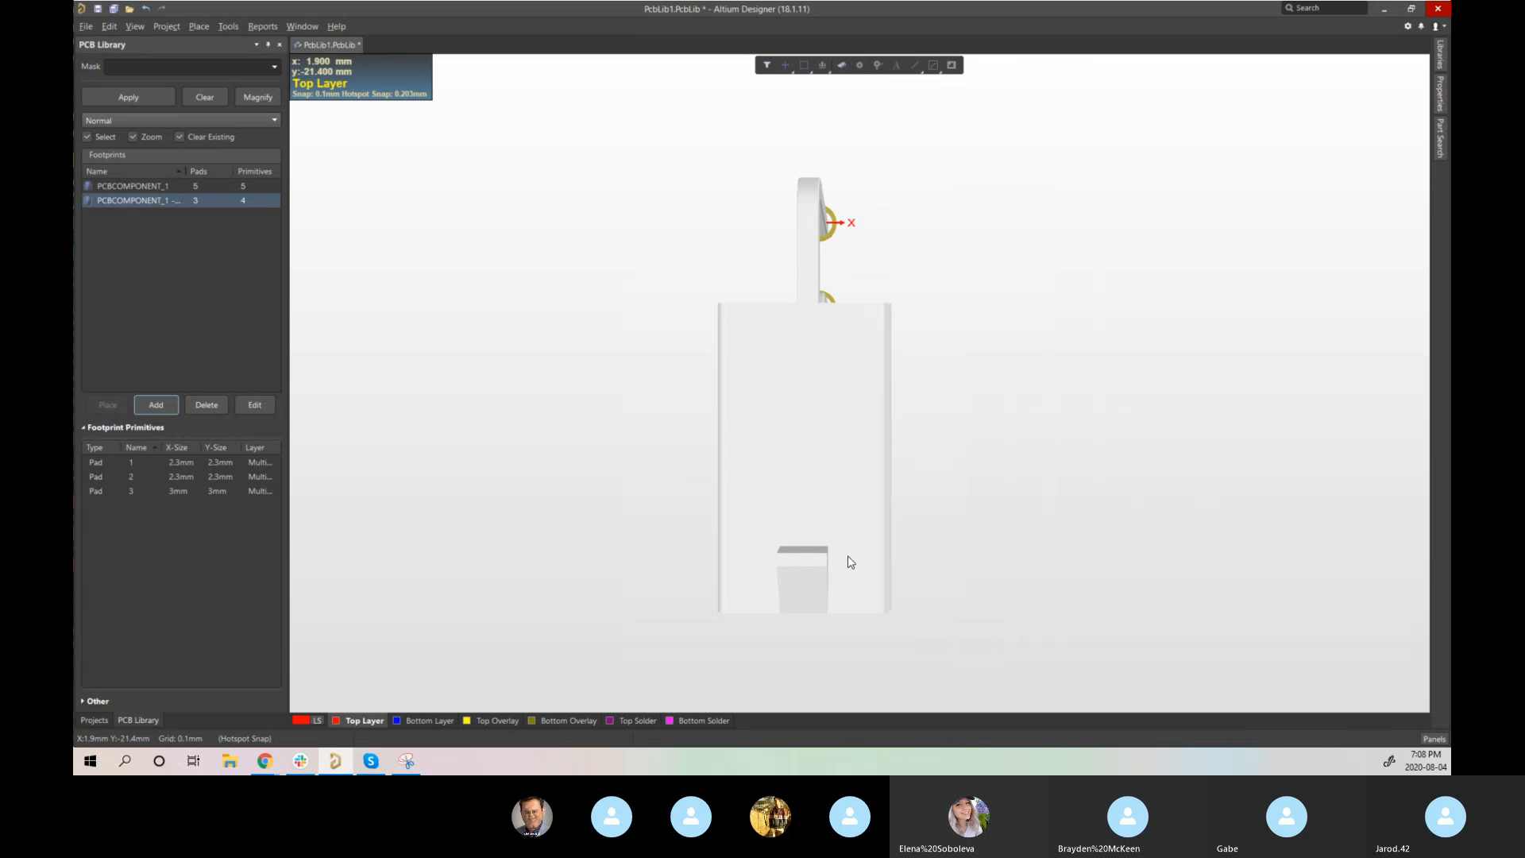
# - Compare the connector model seen from the side with the flat footprint by alternating between 3D and 2D layout modes
pyautogui.keyDown('shift'); pyautogui.moveTo(874, 582); pyautogui.dragTo(1160, 574, button='right'); pyautogui.keyUp('shift')
pyautogui.keyDown('shift'); pyautogui.moveTo(1025, 605); pyautogui.dragTo(783, 549, button='right'); pyautogui.keyUp('shift')
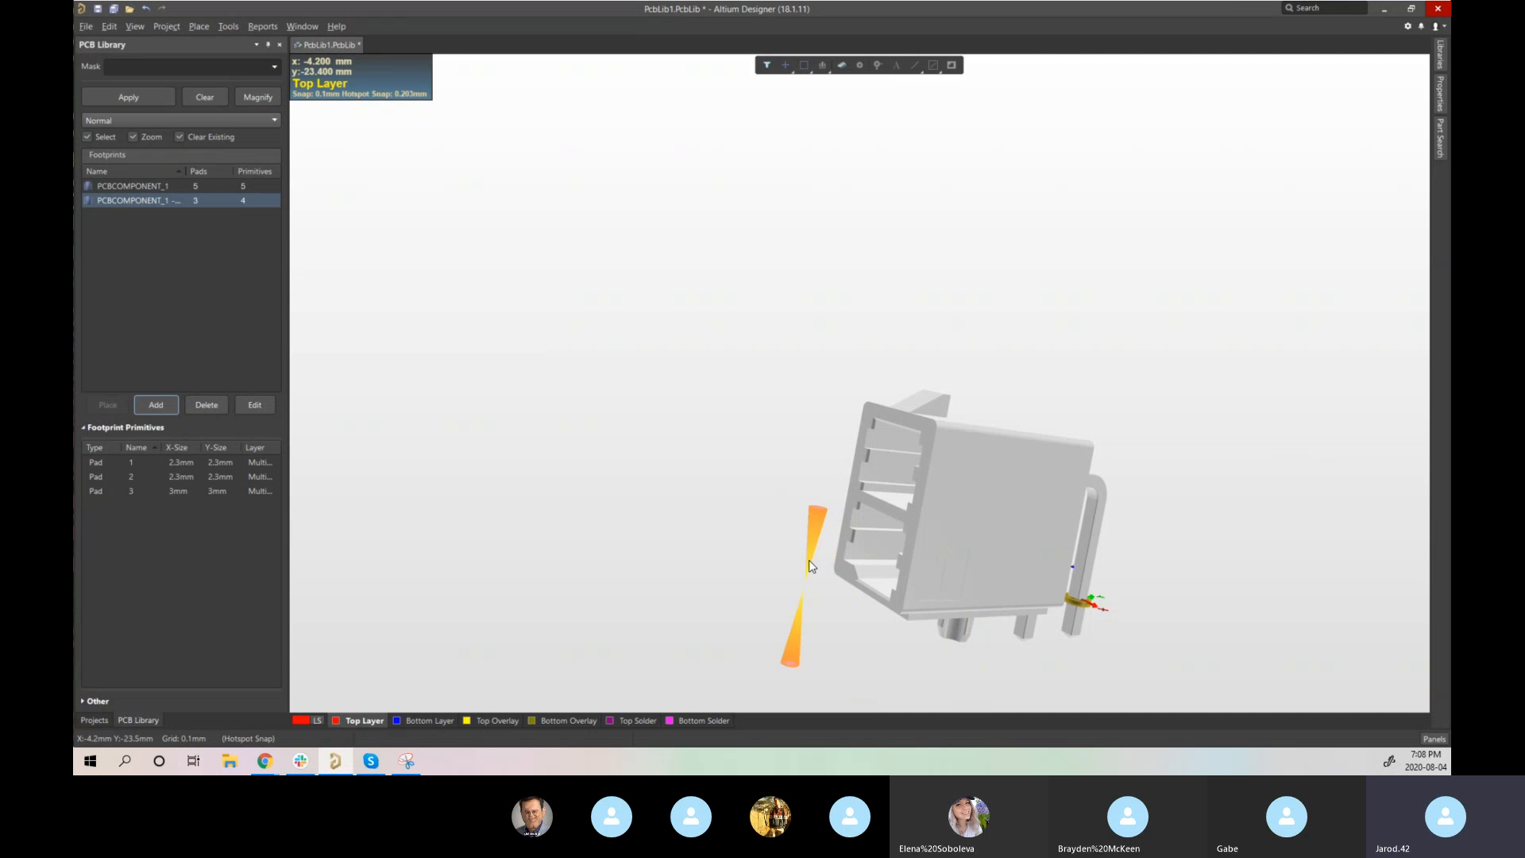
pyautogui.press('2')
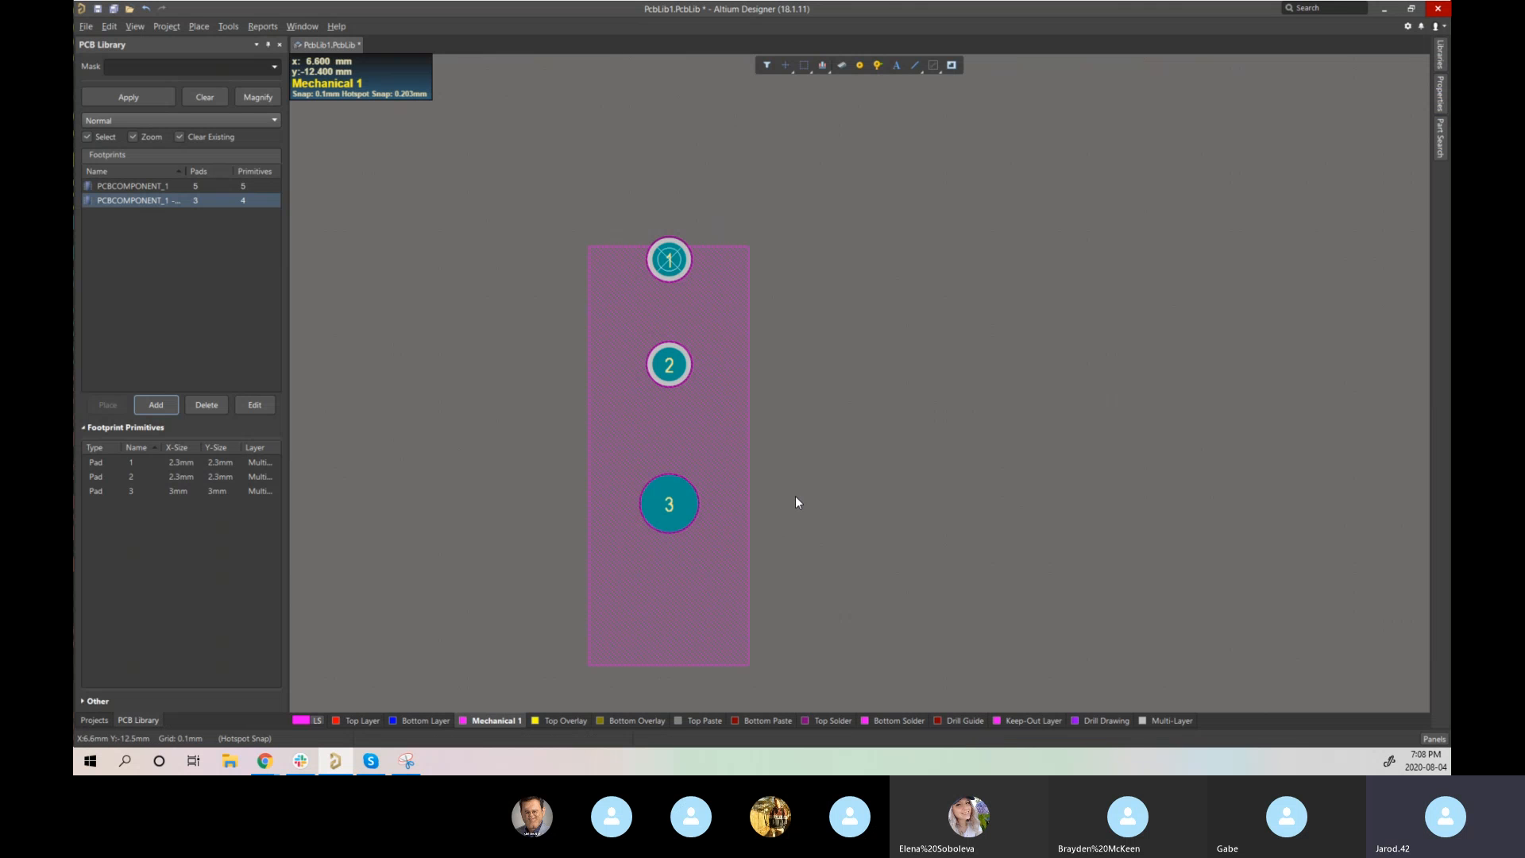
pyautogui.press('3')
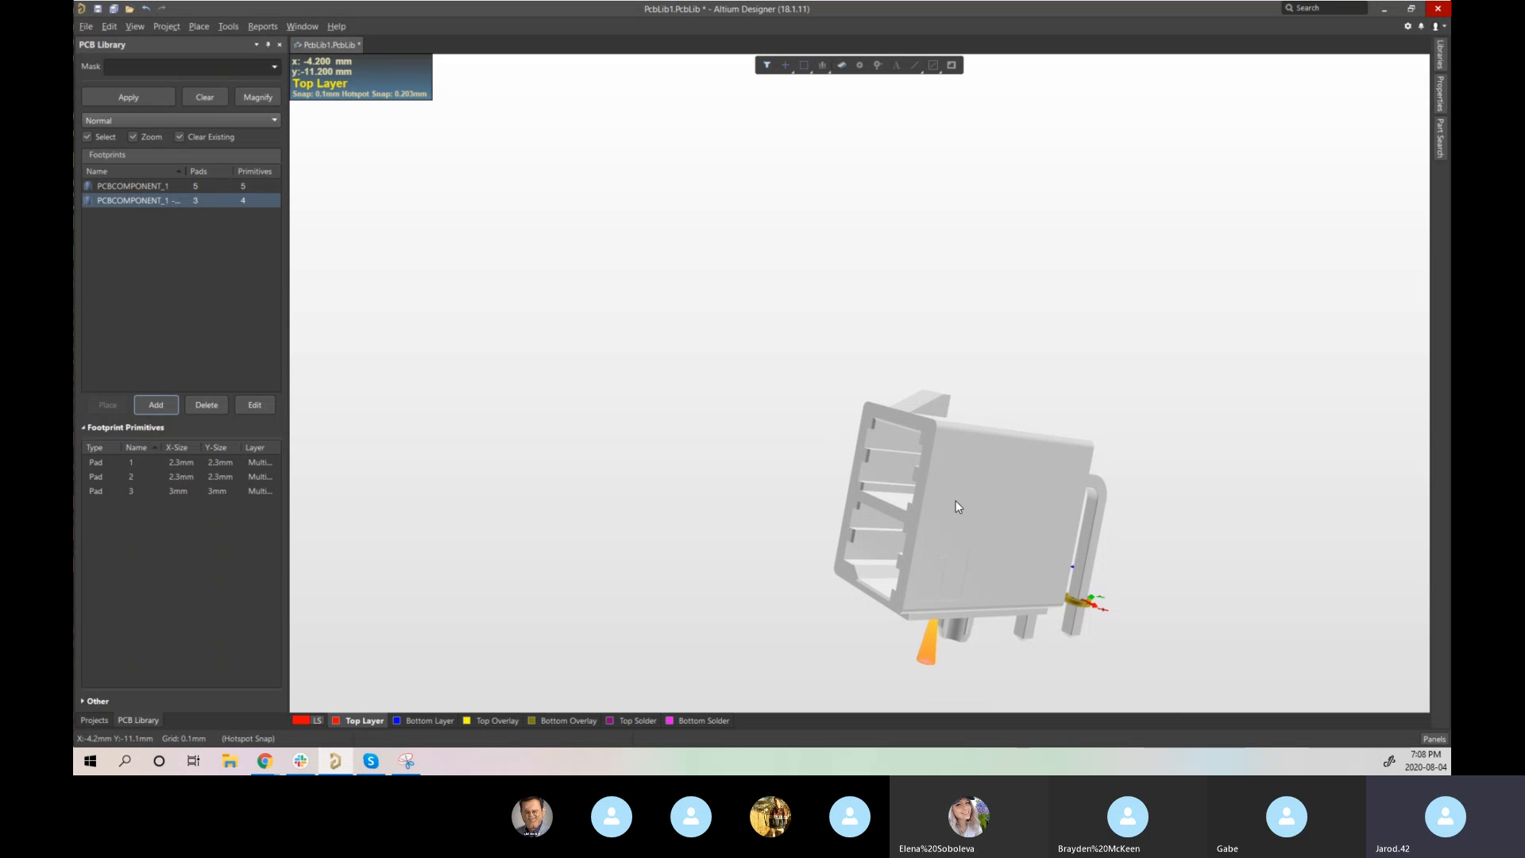
pyautogui.press('2')
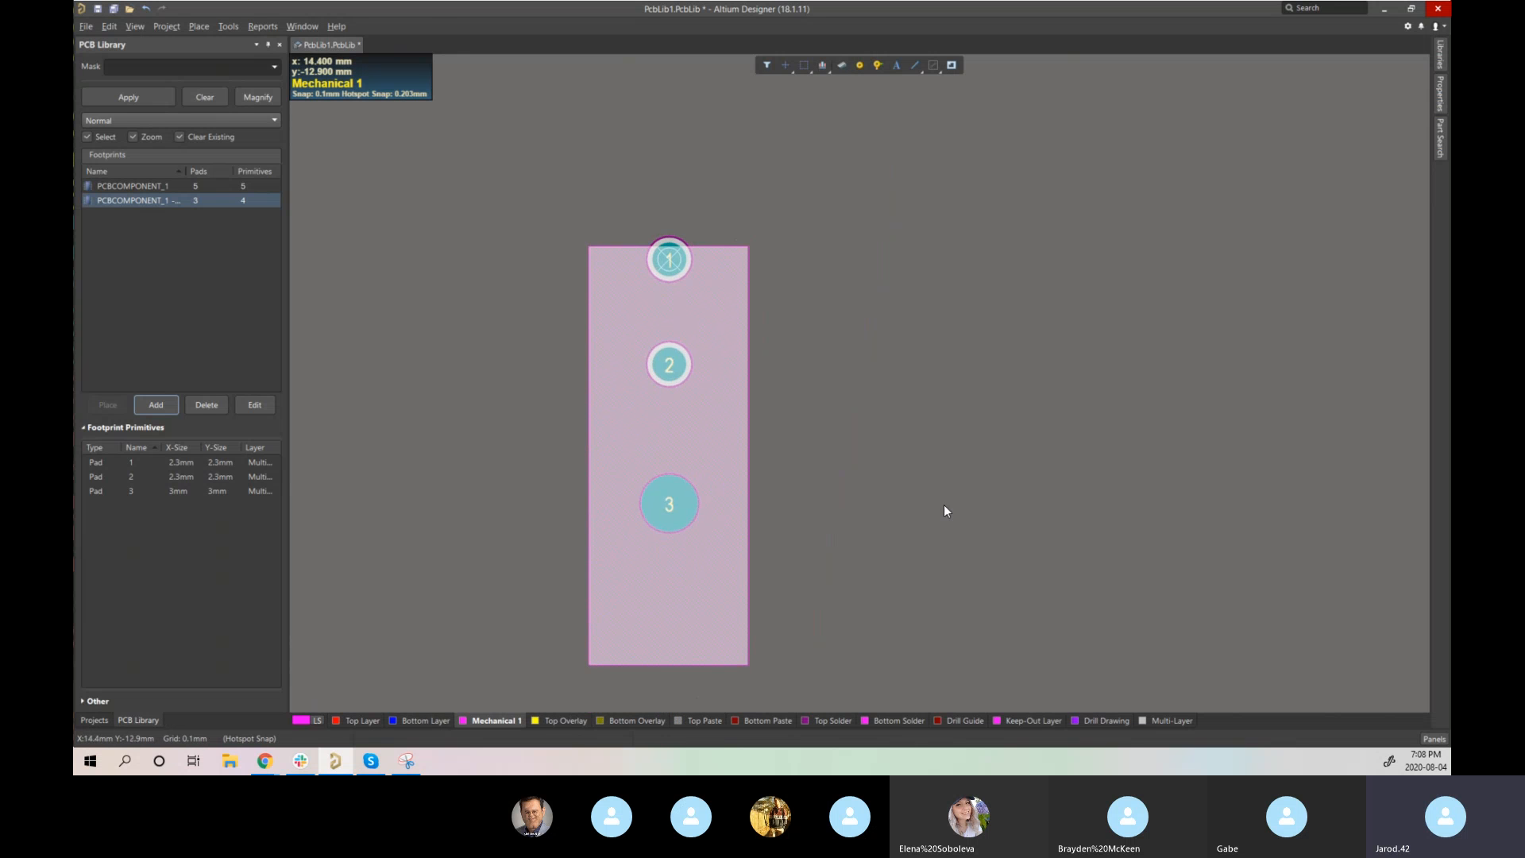
pyautogui.press('3')
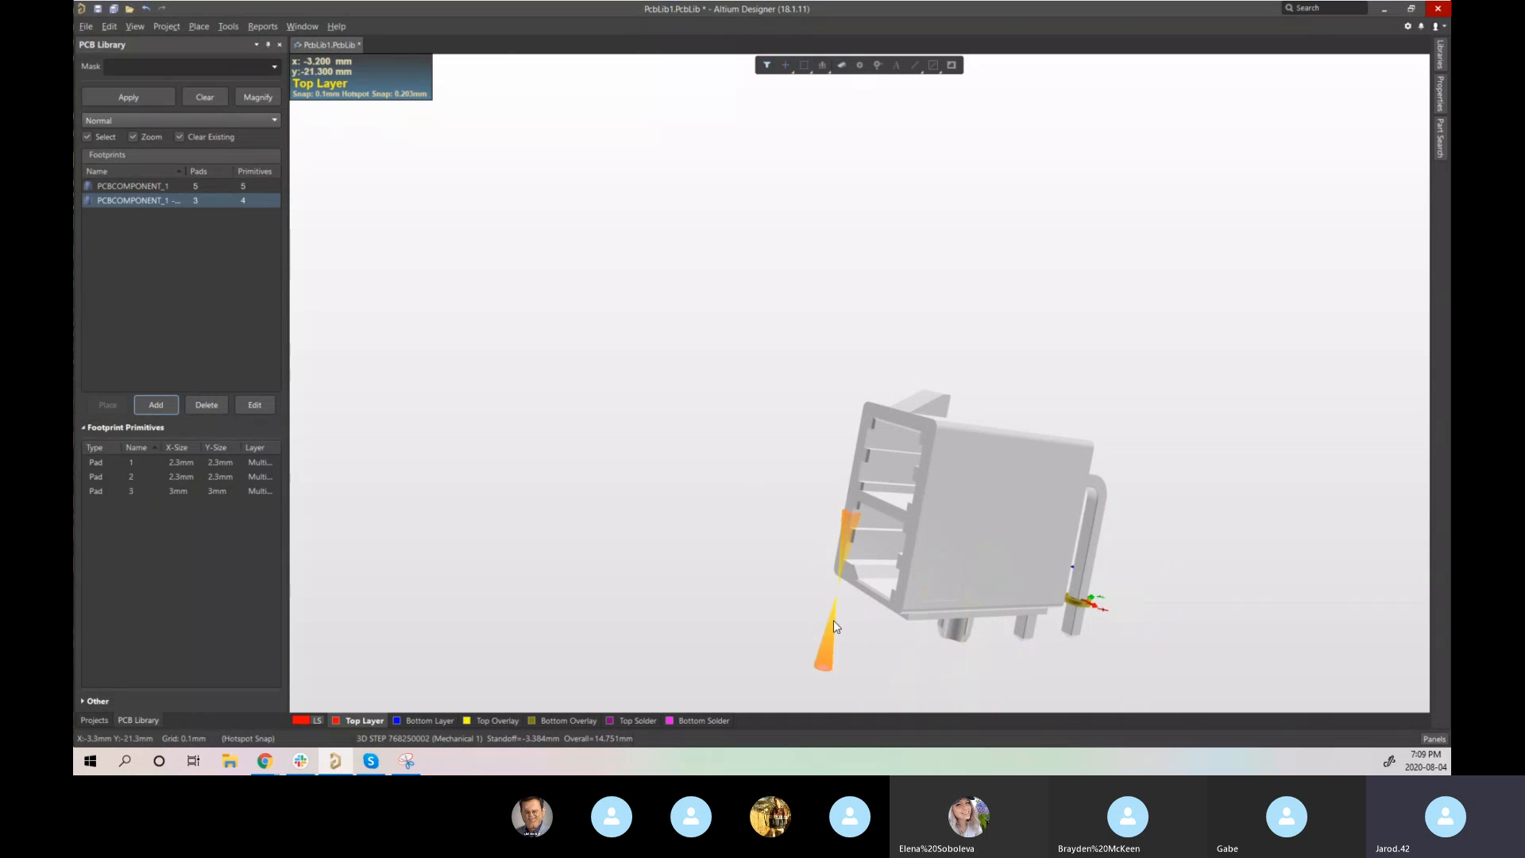
# - Examine the connector housing obliquely from its open mating end, and check it against the pads in 2D layout mode
pyautogui.press('shift')
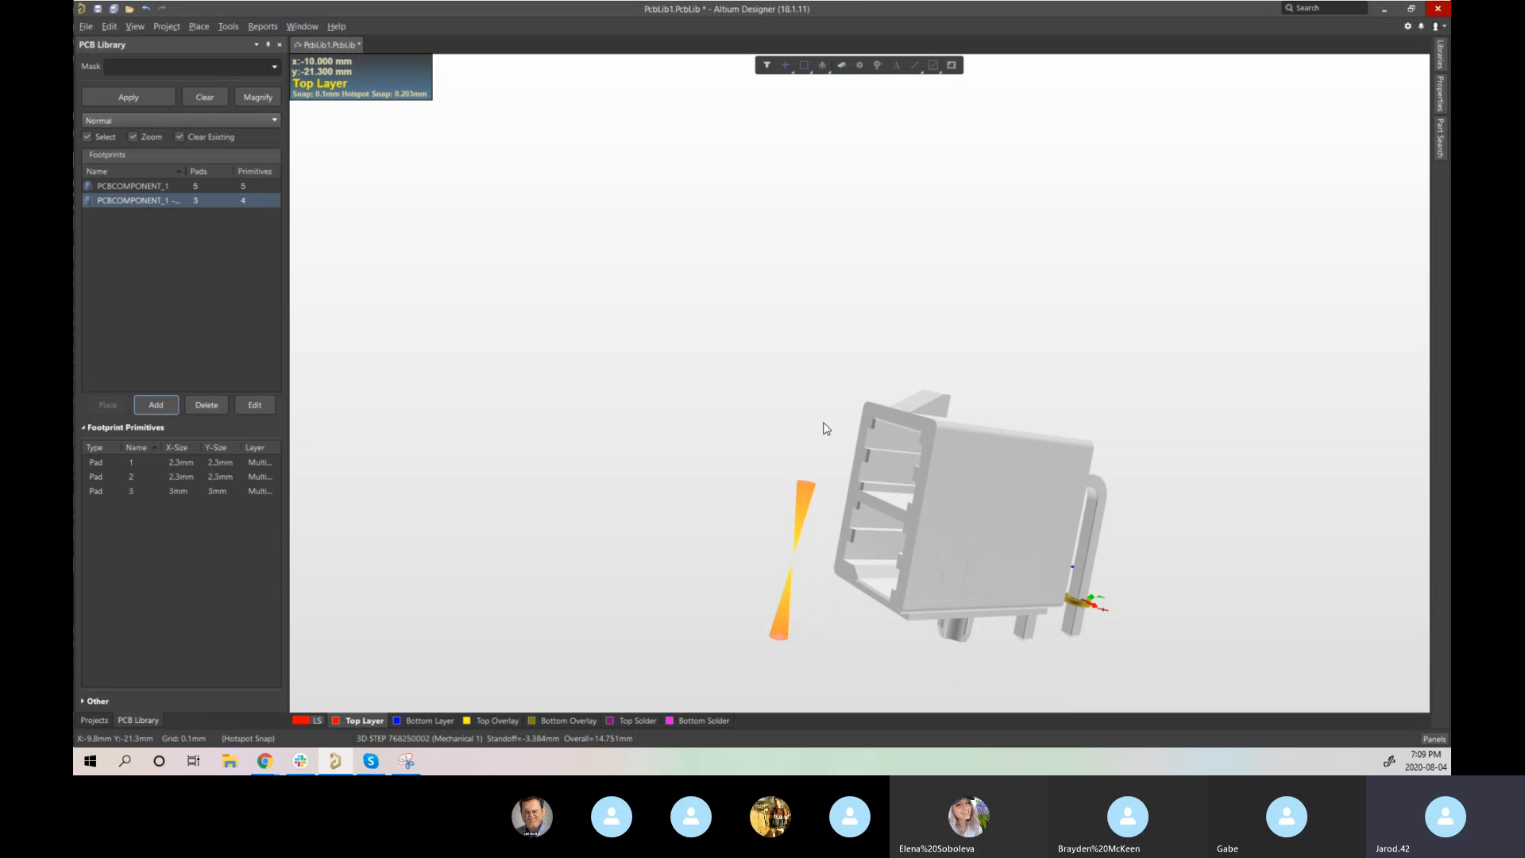
pyautogui.keyDown('shift'); pyautogui.moveTo(820, 429); pyautogui.dragTo(838, 550, button='right'); pyautogui.keyUp('shift')
pyautogui.moveTo(755, 493); pyautogui.dragTo(755, 474, button='middle')
pyautogui.keyDown('ctrl'); pyautogui.scroll(-3, 755, 473); pyautogui.keyUp('ctrl')
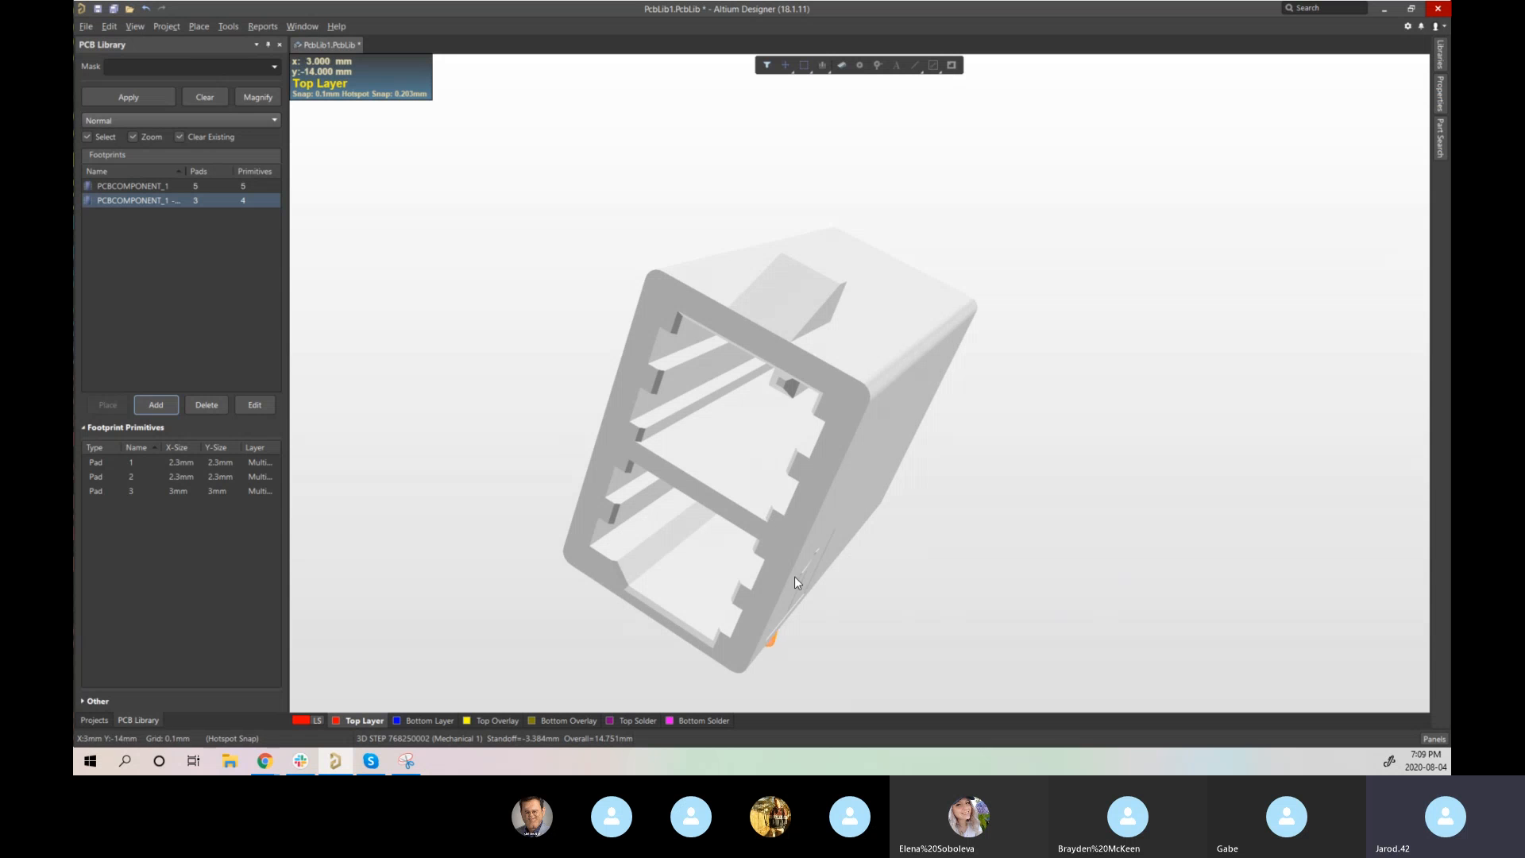
pyautogui.moveTo(789, 604); pyautogui.dragTo(819, 567, button='right')
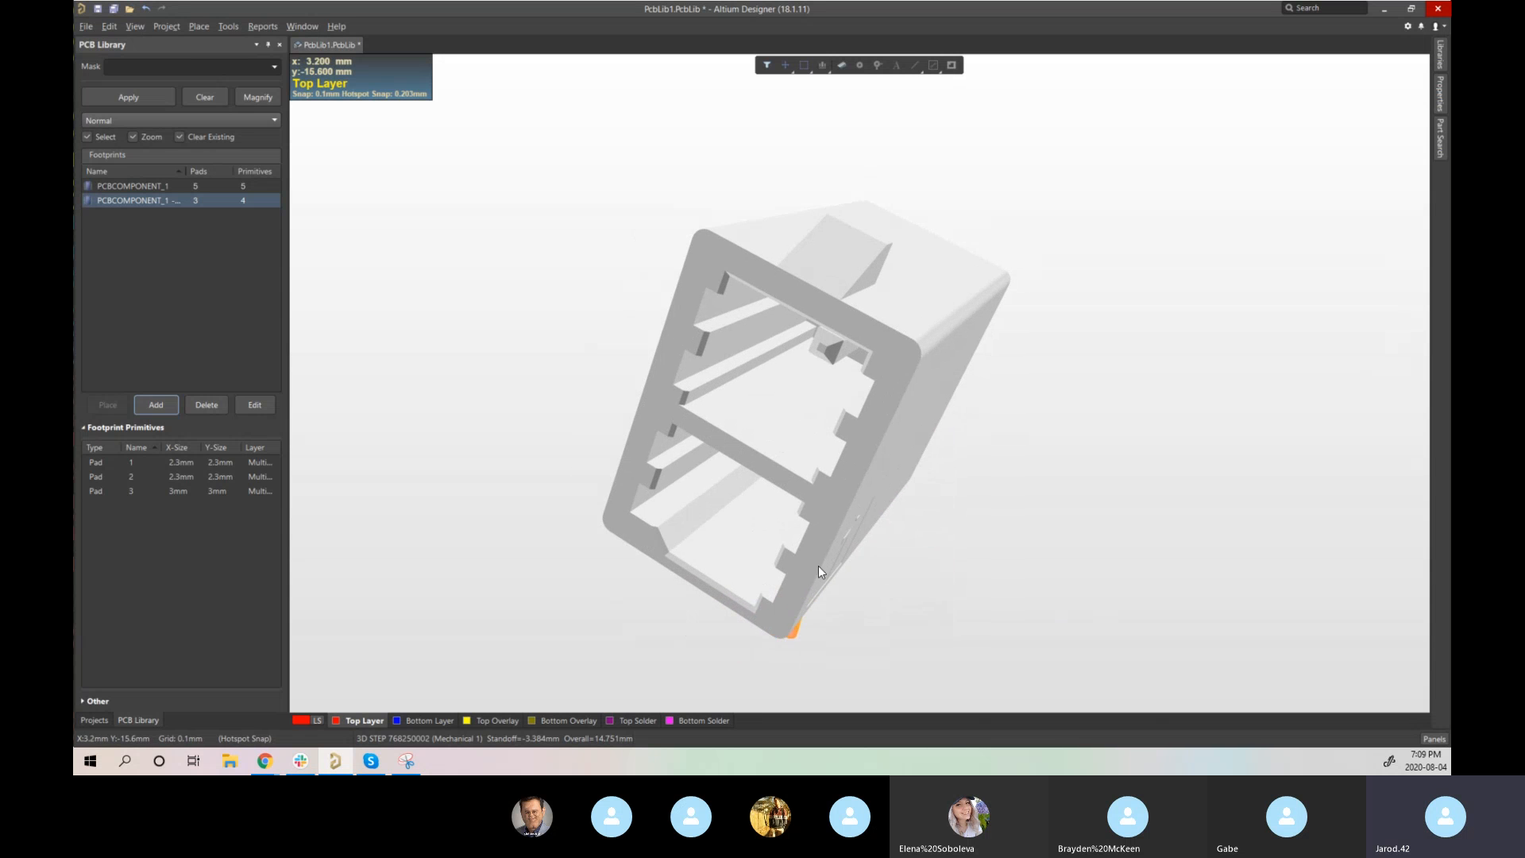
pyautogui.press('2')
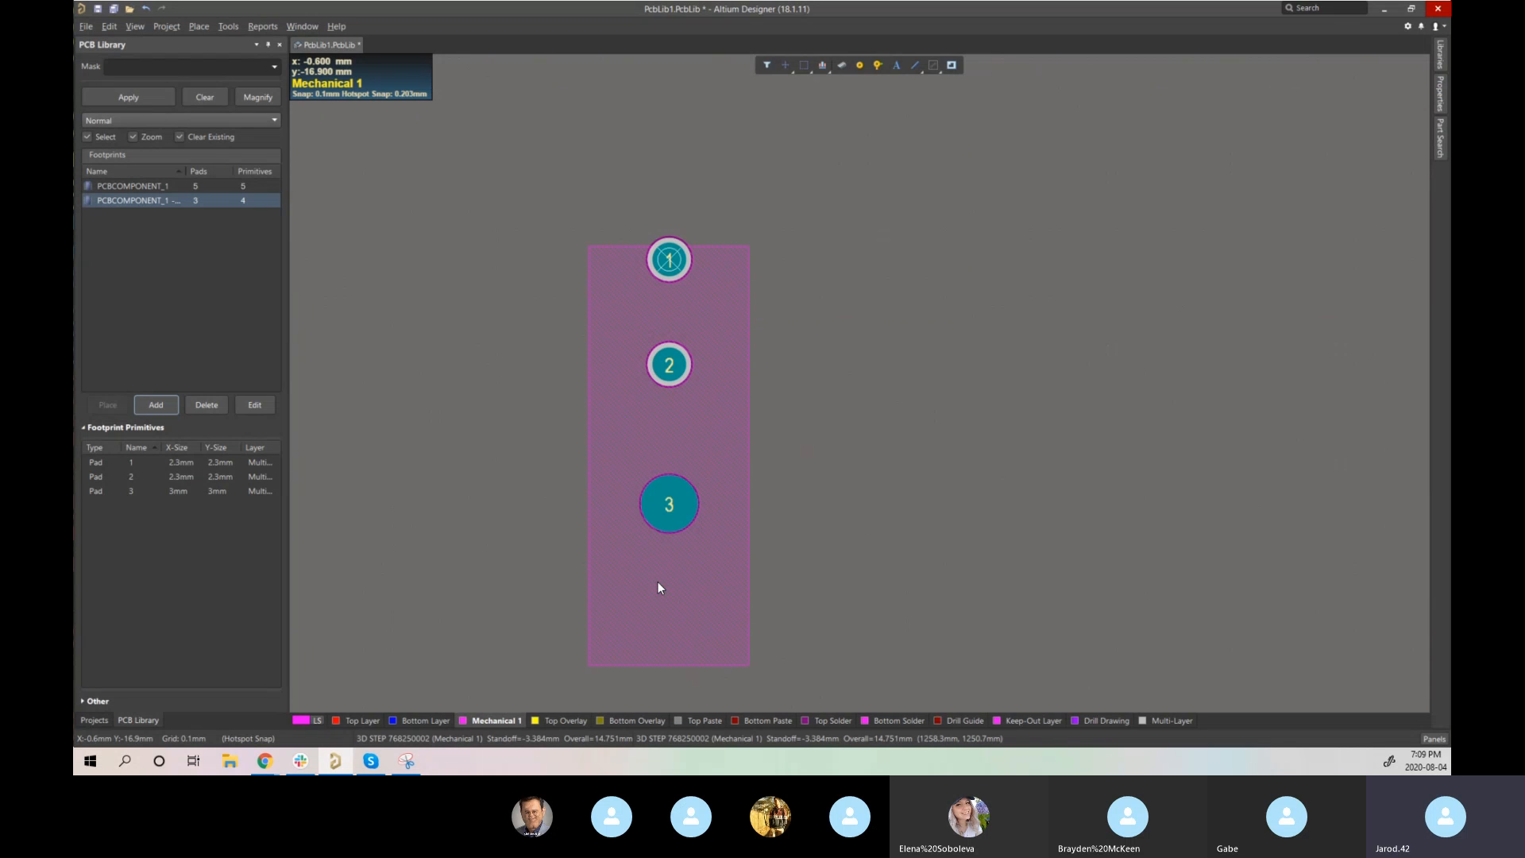
pyautogui.press('3')
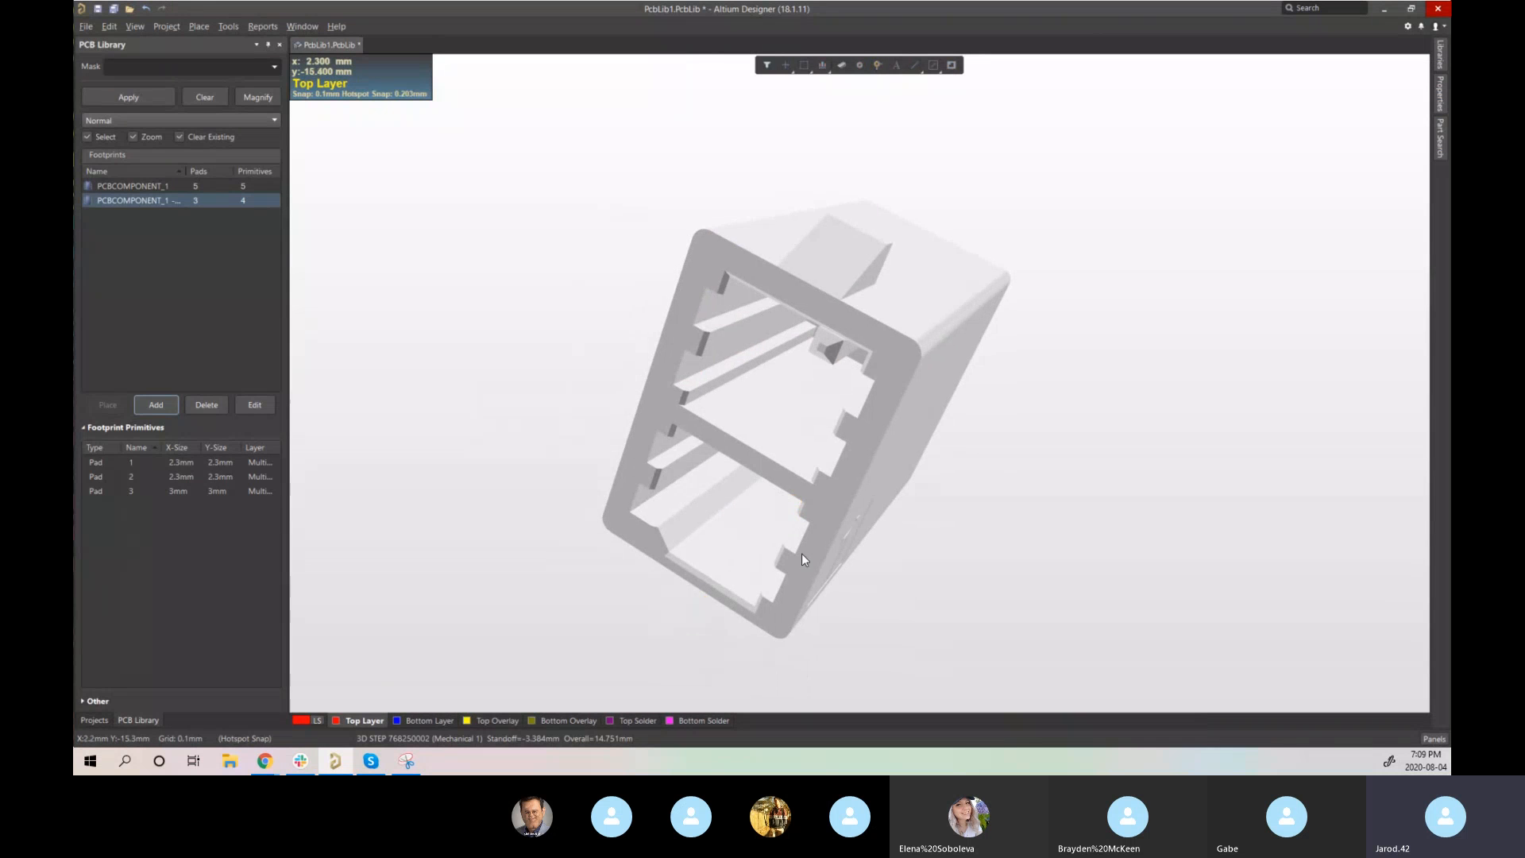
pyautogui.moveTo(802, 558); pyautogui.dragTo(854, 518, button='right')
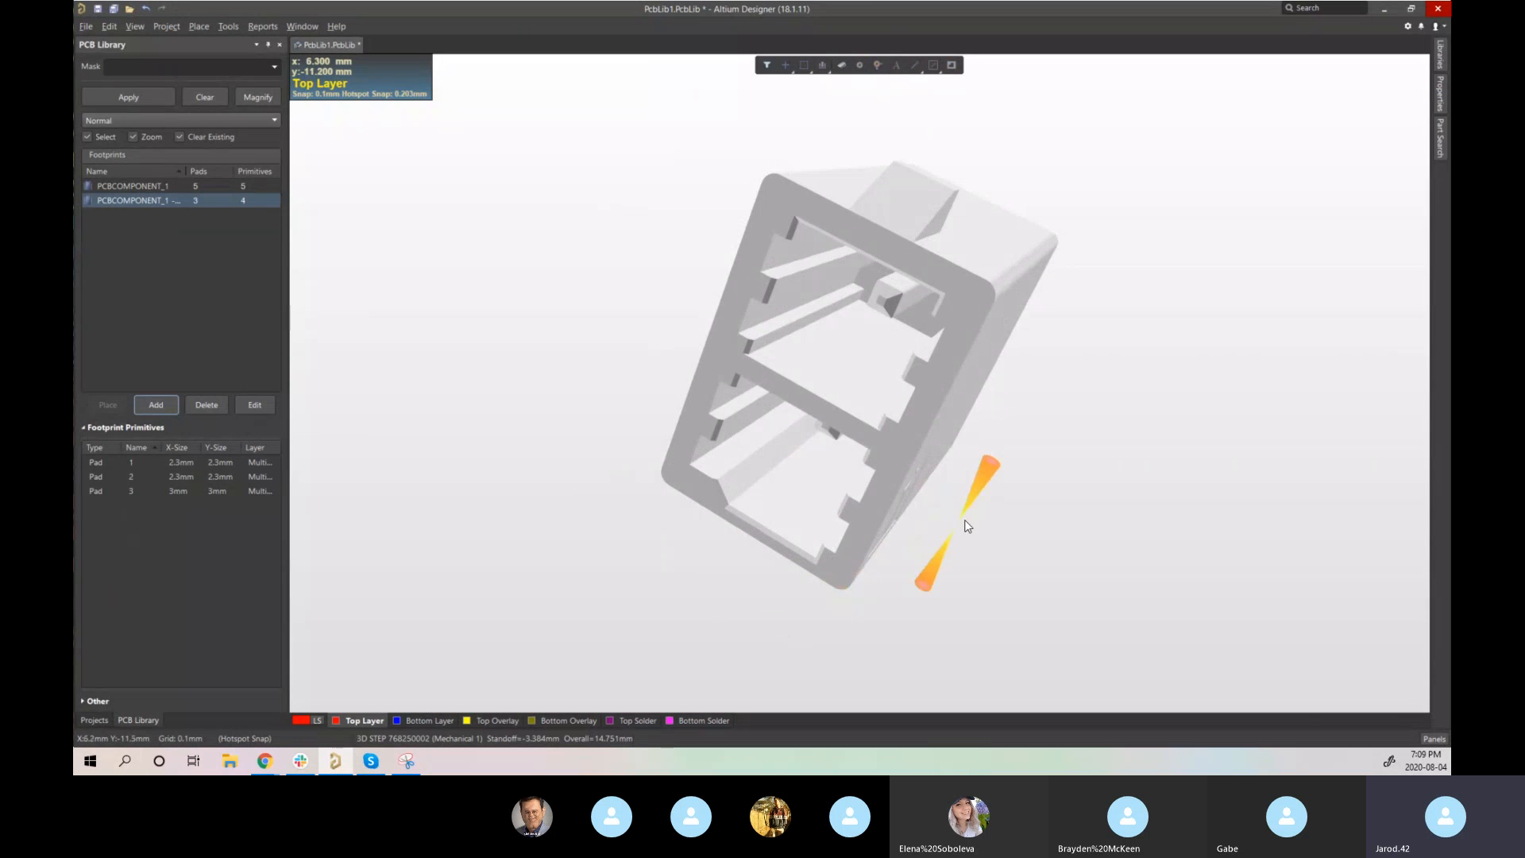
pyautogui.moveTo(991, 533)
pyautogui.mouseDown(button='right')
pyautogui.moveTo(1001, 501)
pyautogui.moveTo(998, 532)
pyautogui.mouseUp(button='right')
# - View the connector from above at zero rotation, flip the board, and apply the 90-degree view rotation to inspect the underside
pyautogui.press('0')
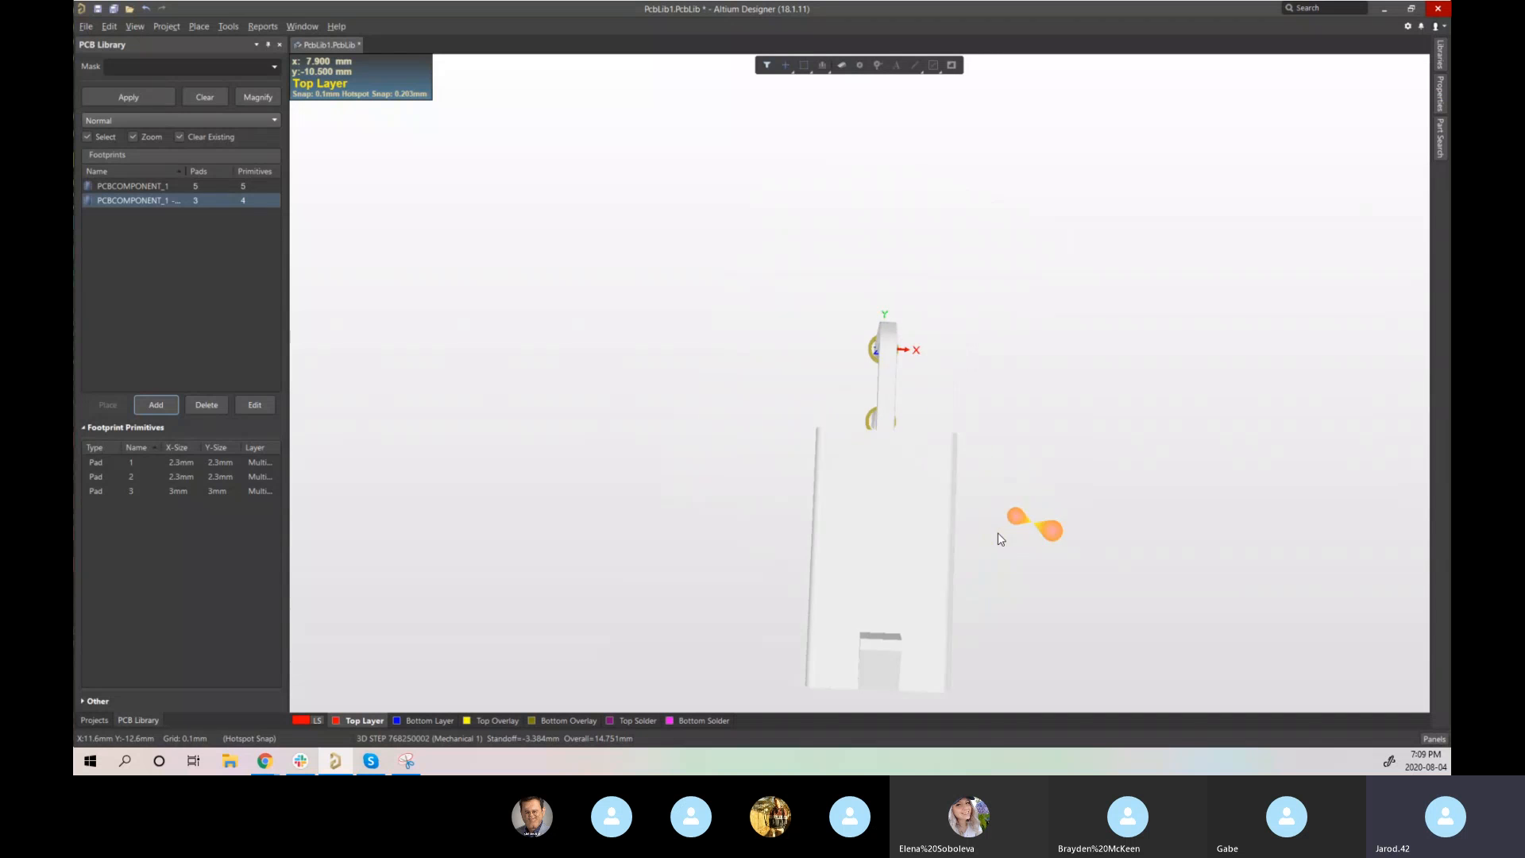
pyautogui.scroll(-5, 864, 437)
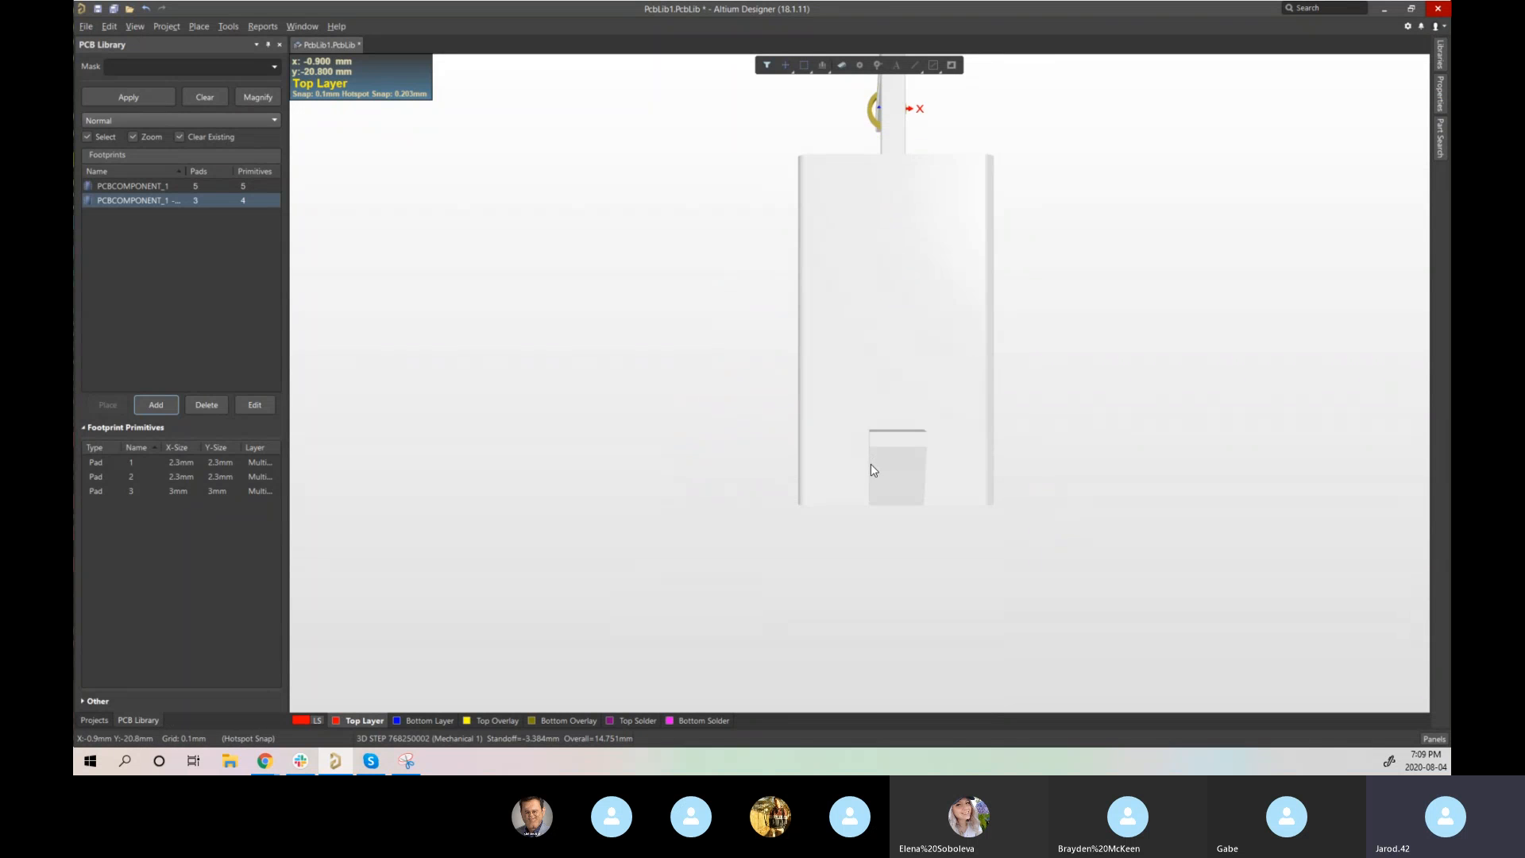
pyautogui.scroll(3, 871, 474)
pyautogui.scroll(-1, 882, 475)
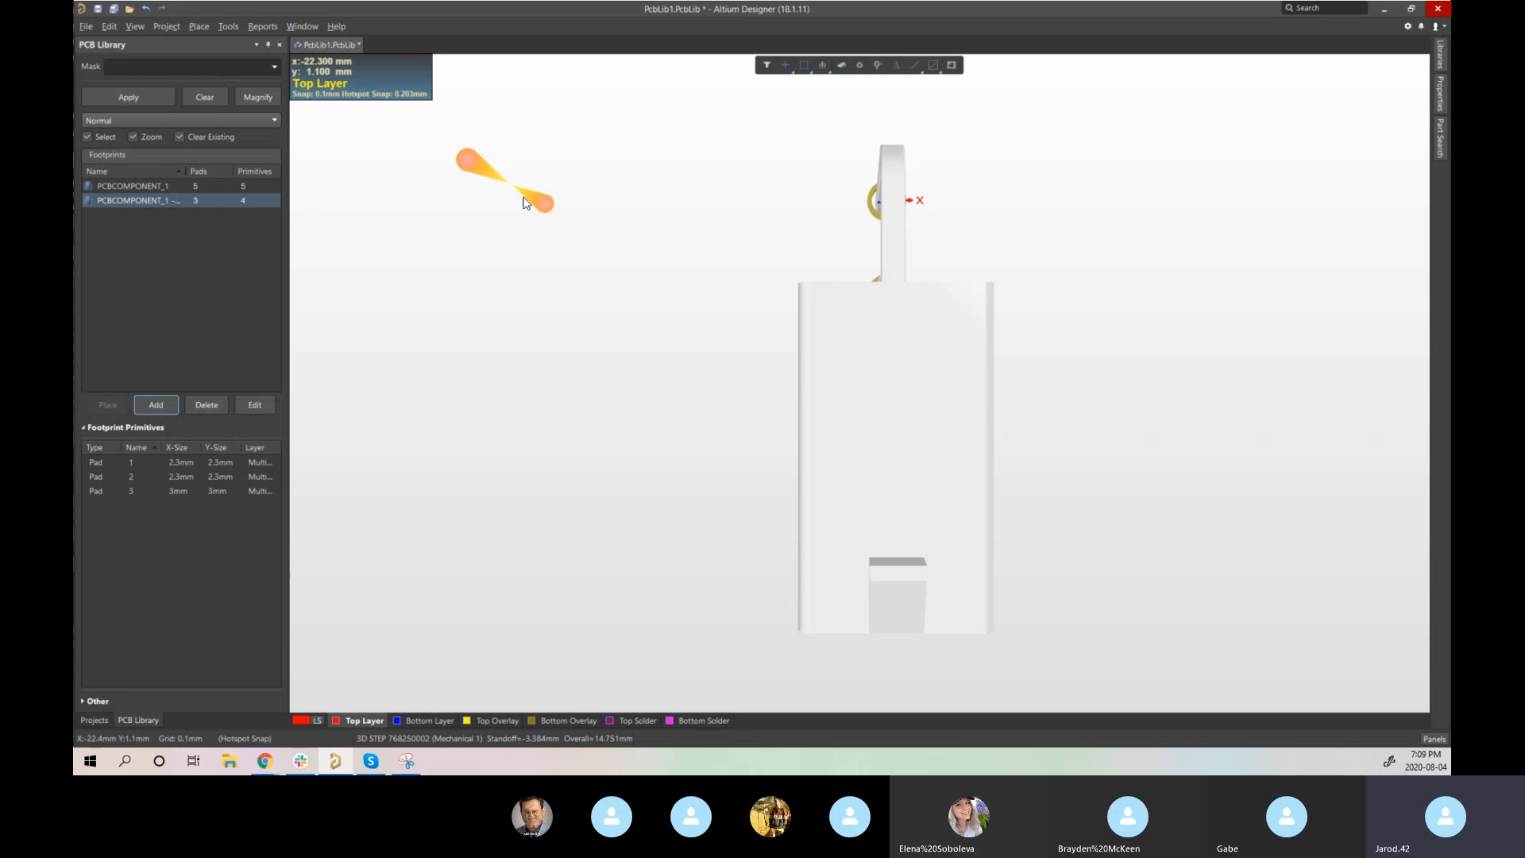
pyautogui.rightClick(695, 294)
pyautogui.click(711, 336)
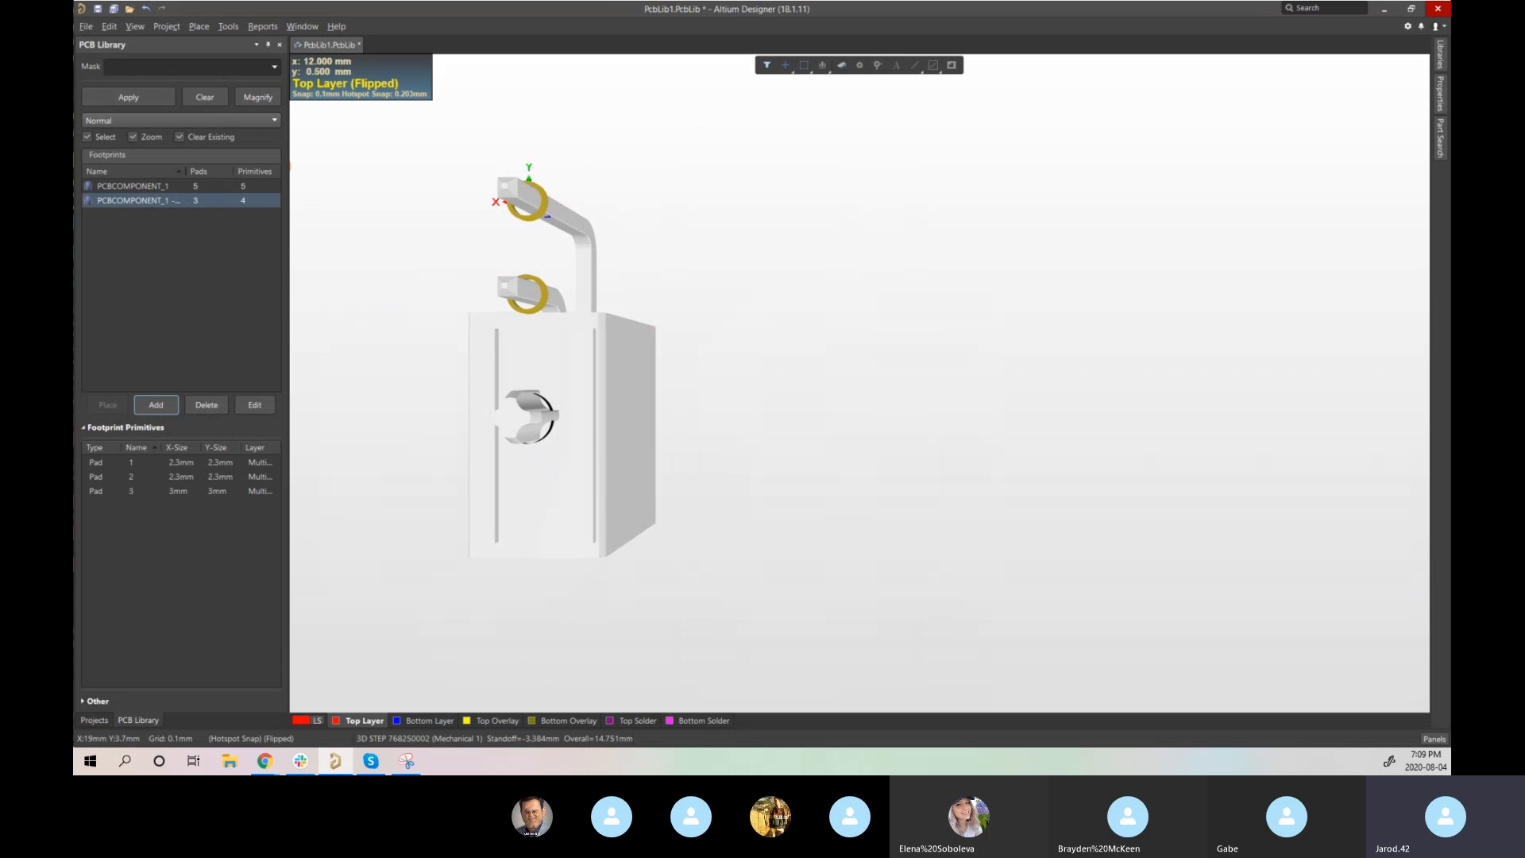
pyautogui.click(132, 28)
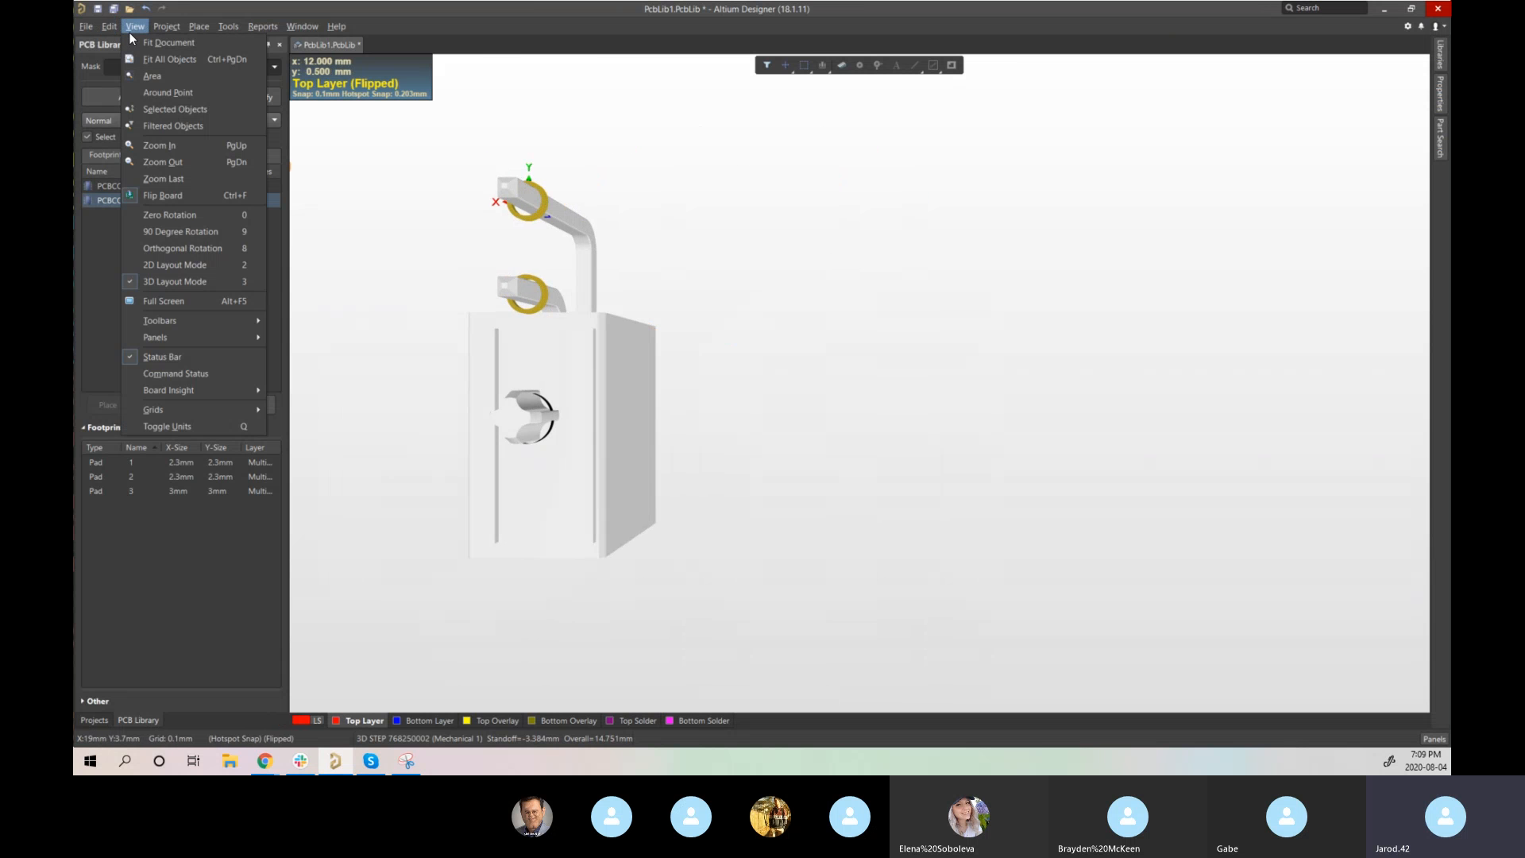
pyautogui.click(215, 231)
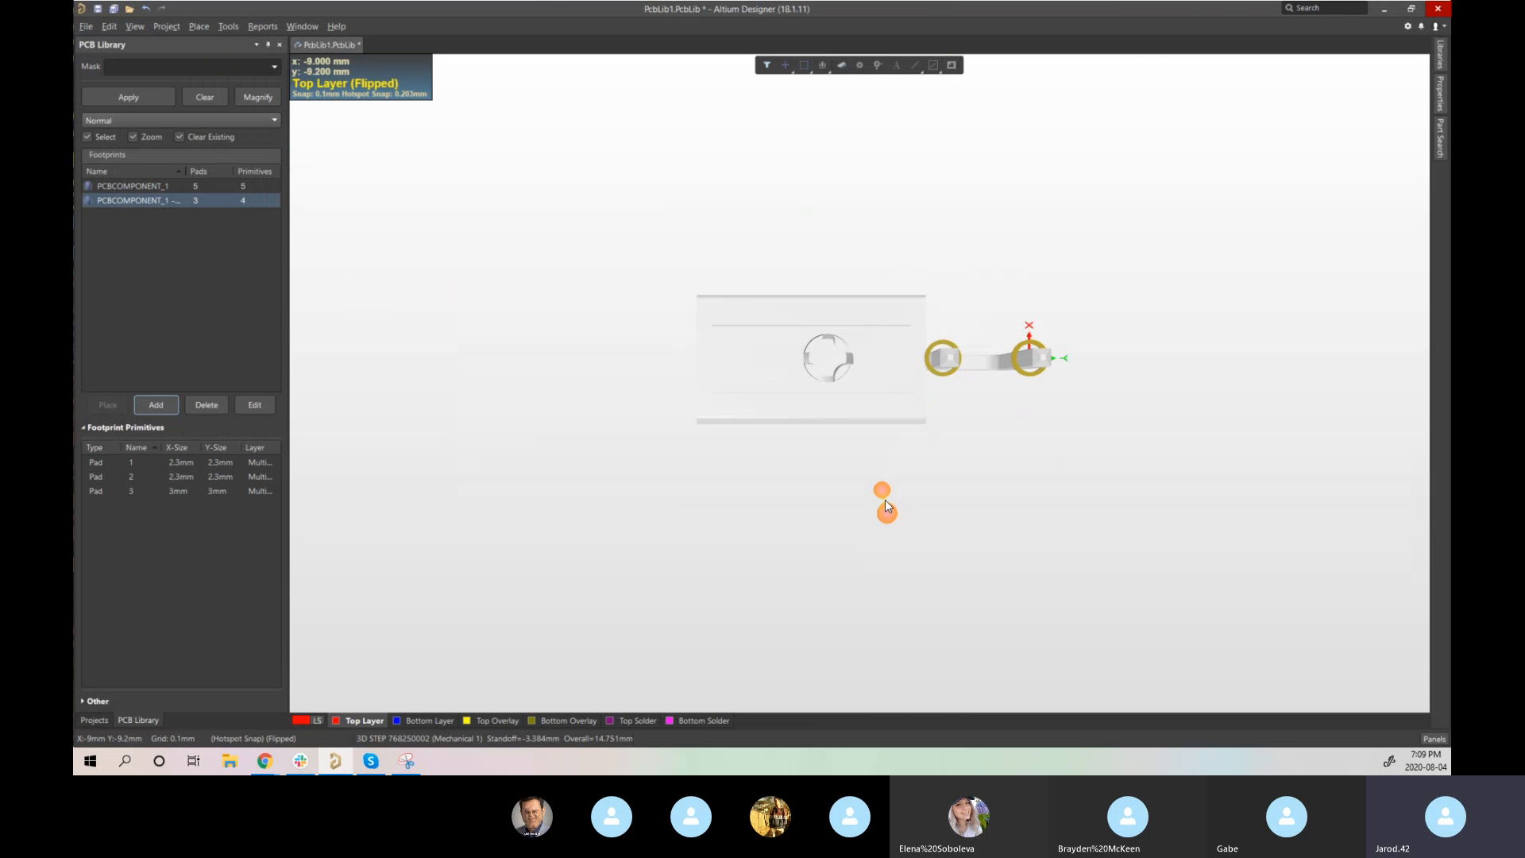
# - Return to the unflipped view at zero rotation and examine the connector's open mating face head-on
pyautogui.press('v')
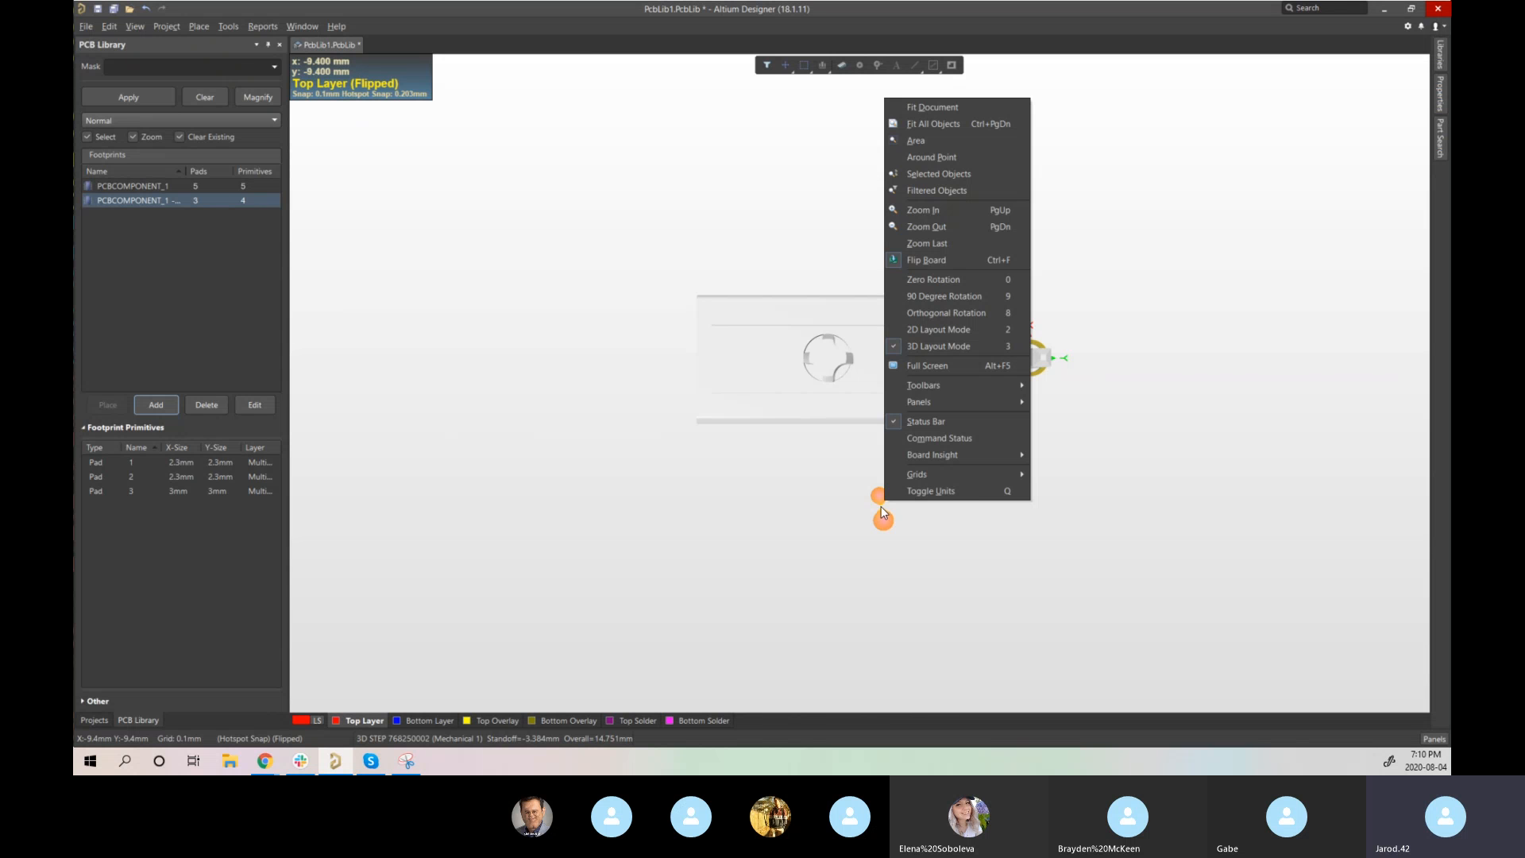
pyautogui.keyDown('shift'); pyautogui.moveTo(880, 507); pyautogui.dragTo(856, 433, button='right'); pyautogui.keyUp('shift')
pyautogui.press('0')
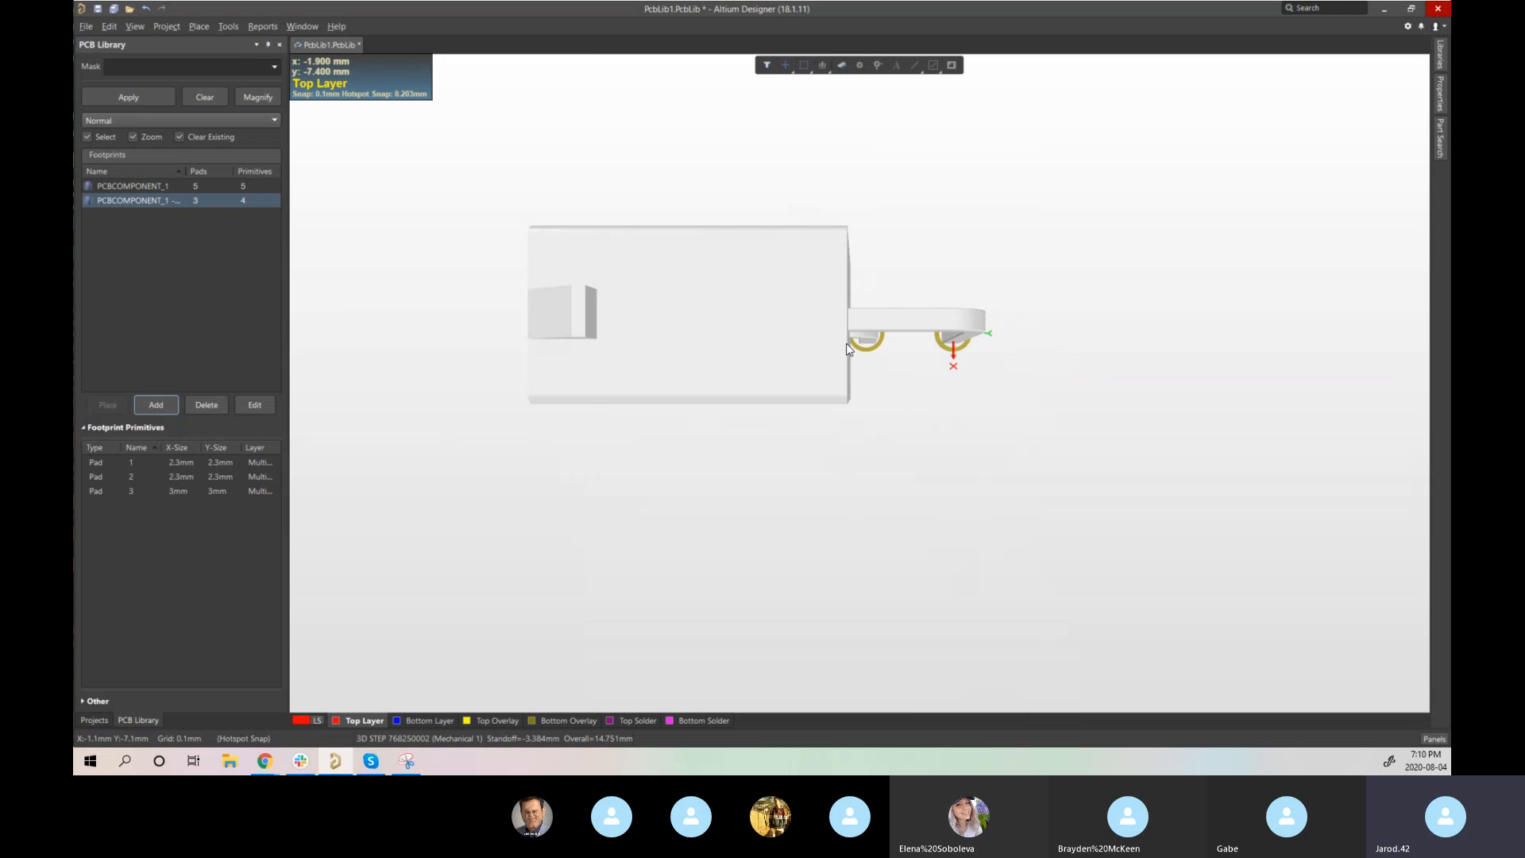
pyautogui.press('shift')
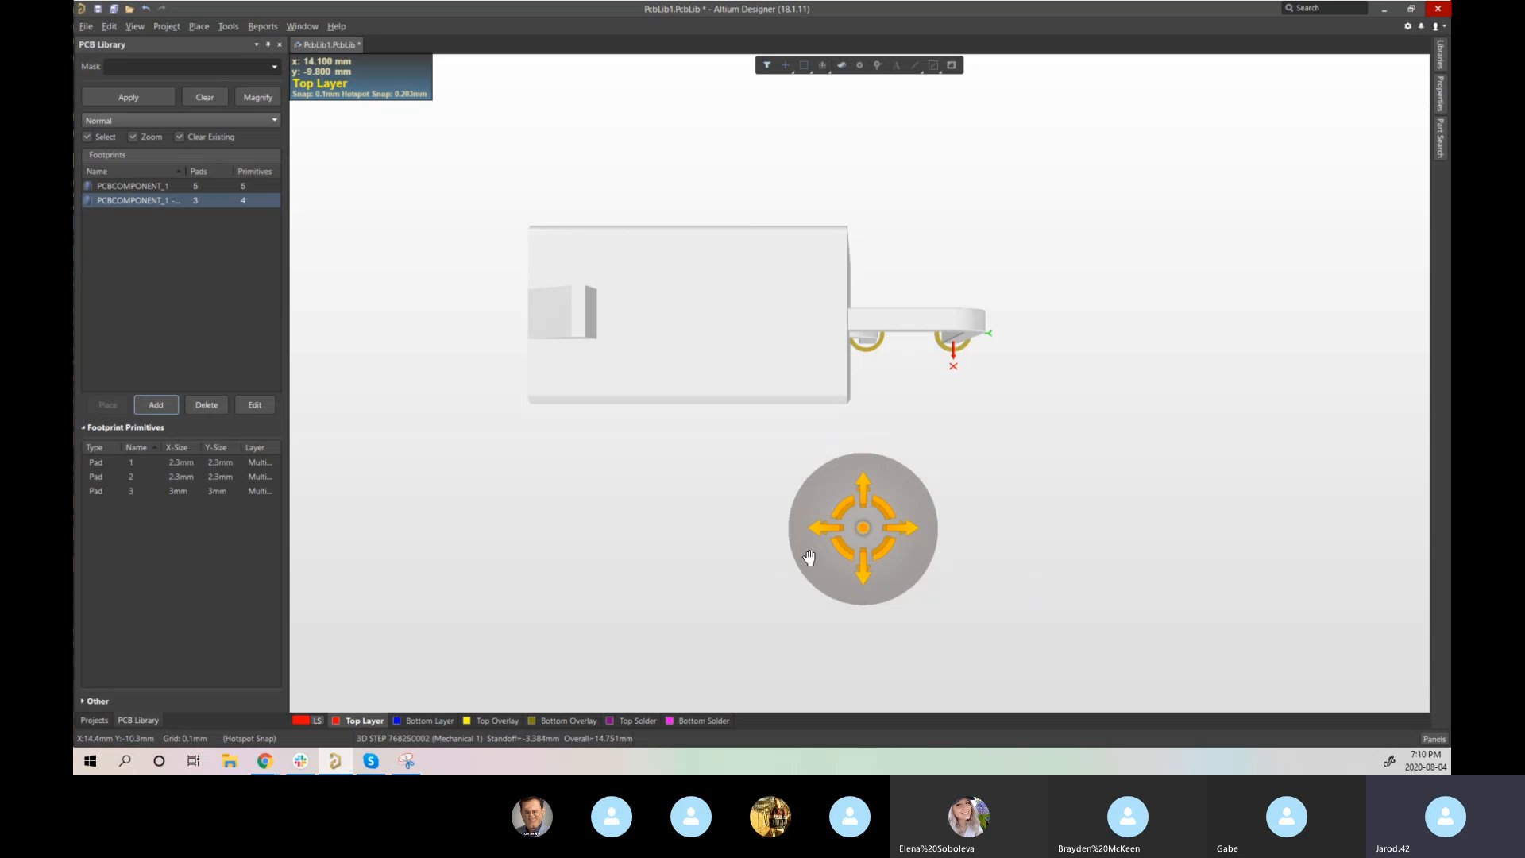
pyautogui.keyDown('shift'); pyautogui.moveTo(807, 556); pyautogui.dragTo(752, 486, button='right'); pyautogui.keyUp('shift')
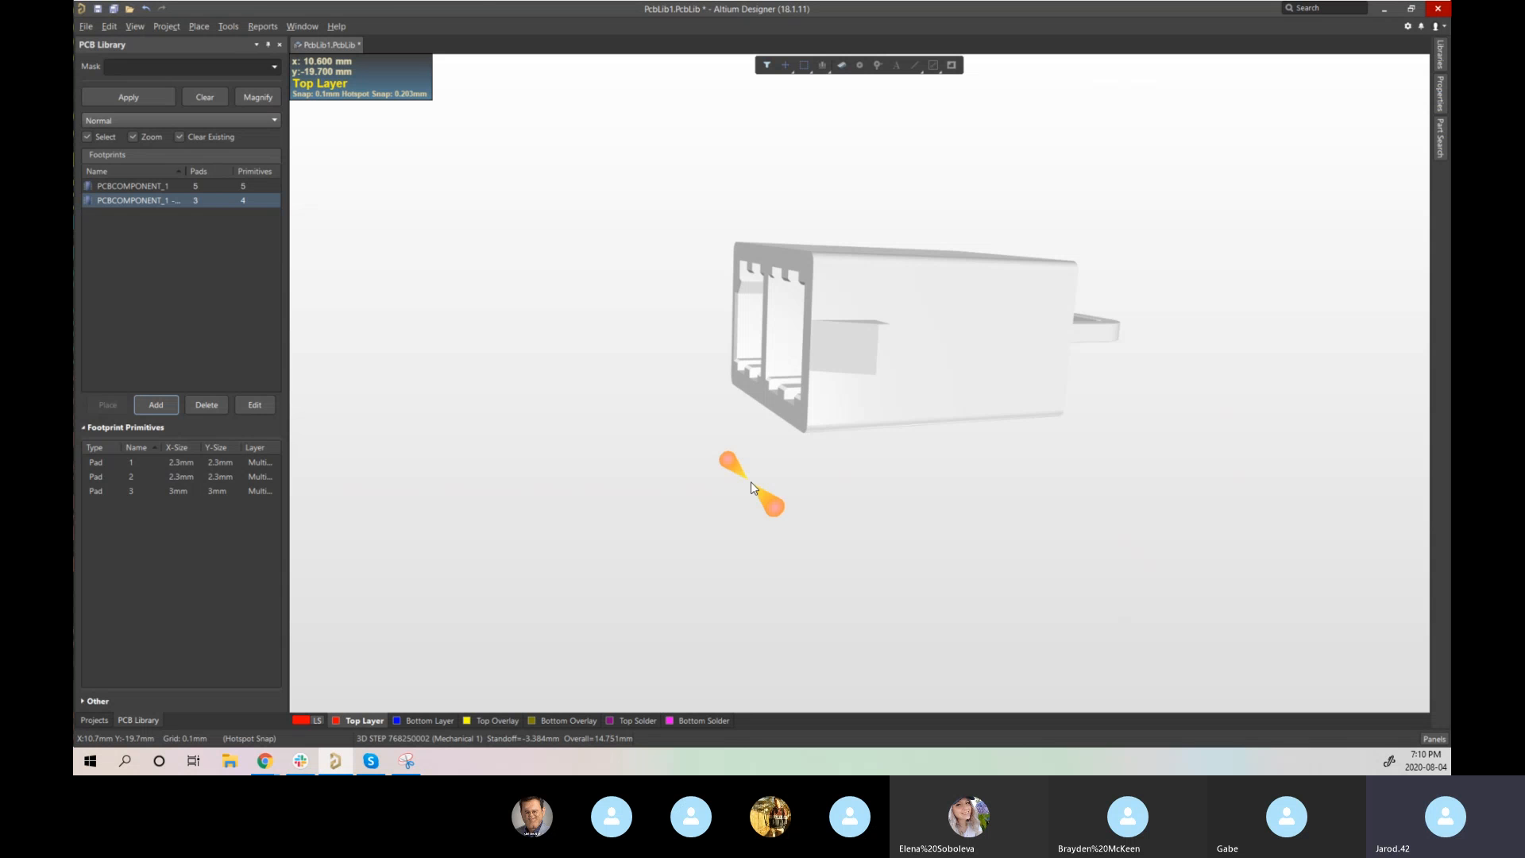
pyautogui.press('0')
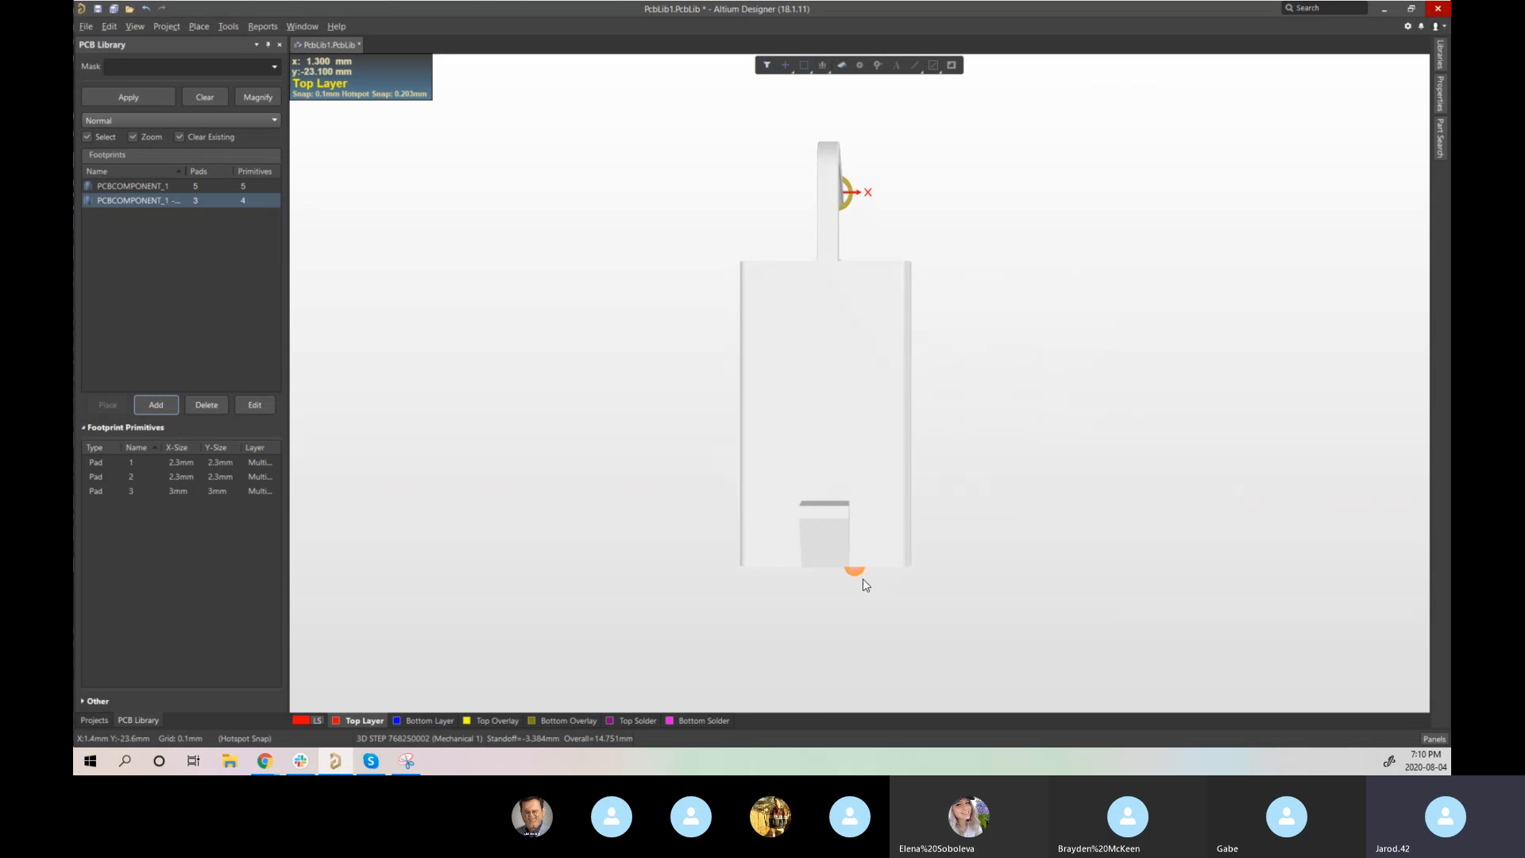
pyautogui.keyDown('shift'); pyautogui.moveTo(979, 576); pyautogui.dragTo(929, 259, button='right'); pyautogui.keyUp('shift')
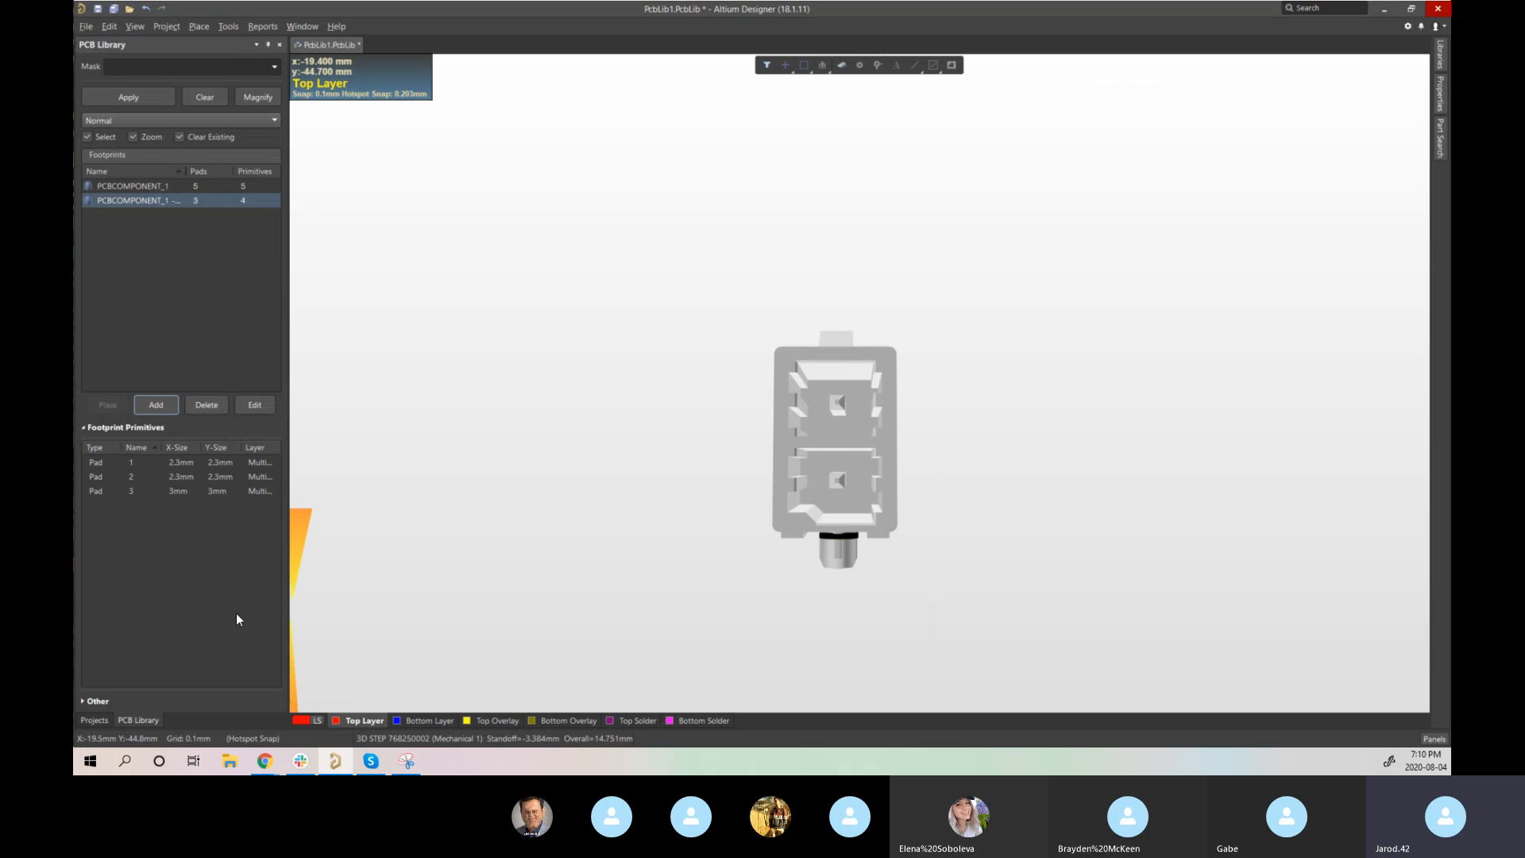
# - Try setting the connector 3D body's X location to 0 in 2D layout mode, and undo the move
pyautogui.press('2')
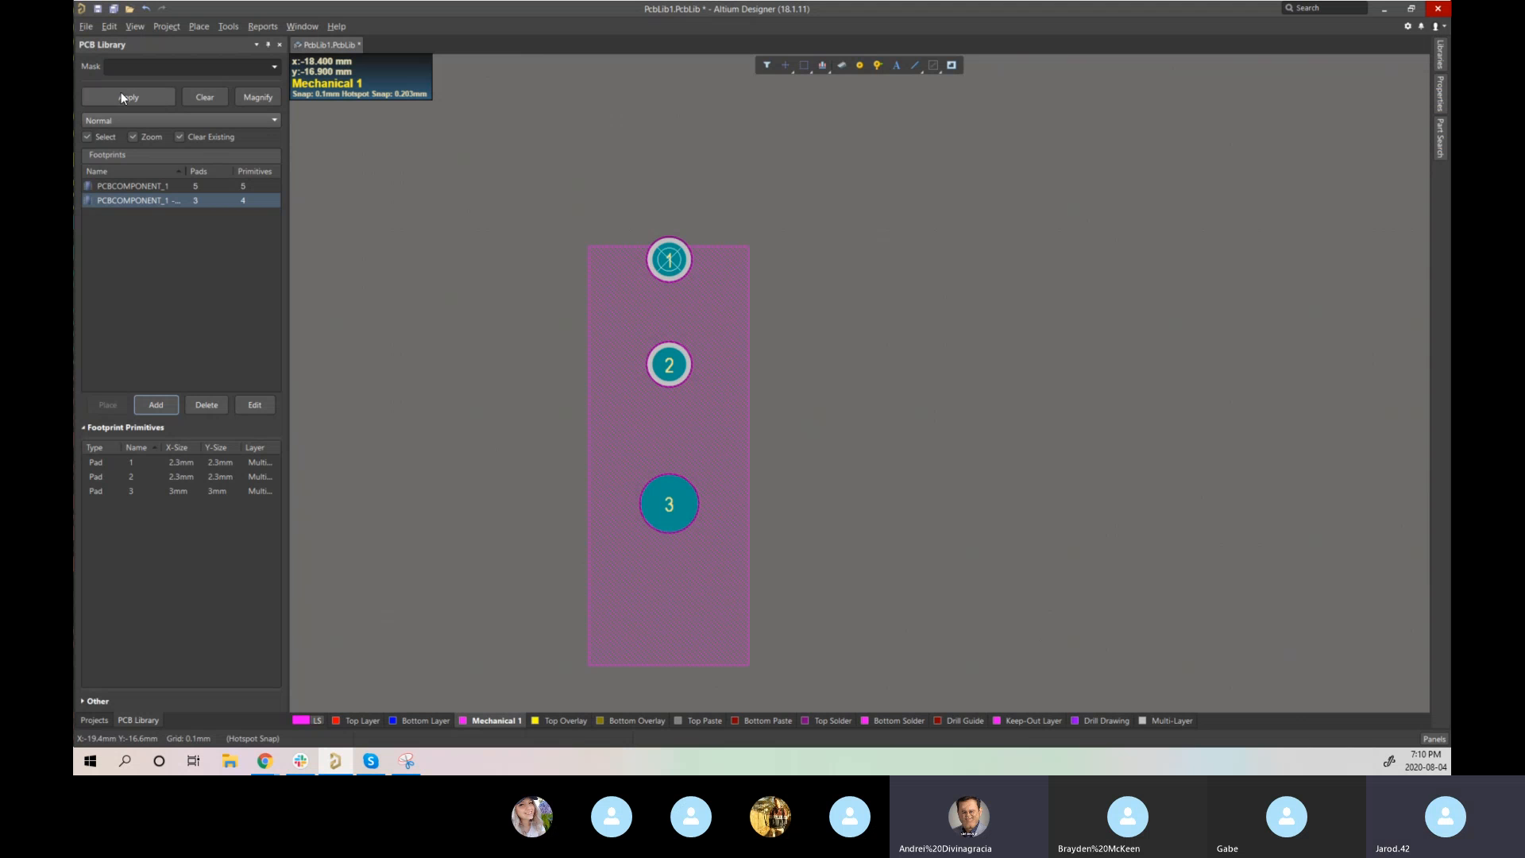
pyautogui.click(649, 308)
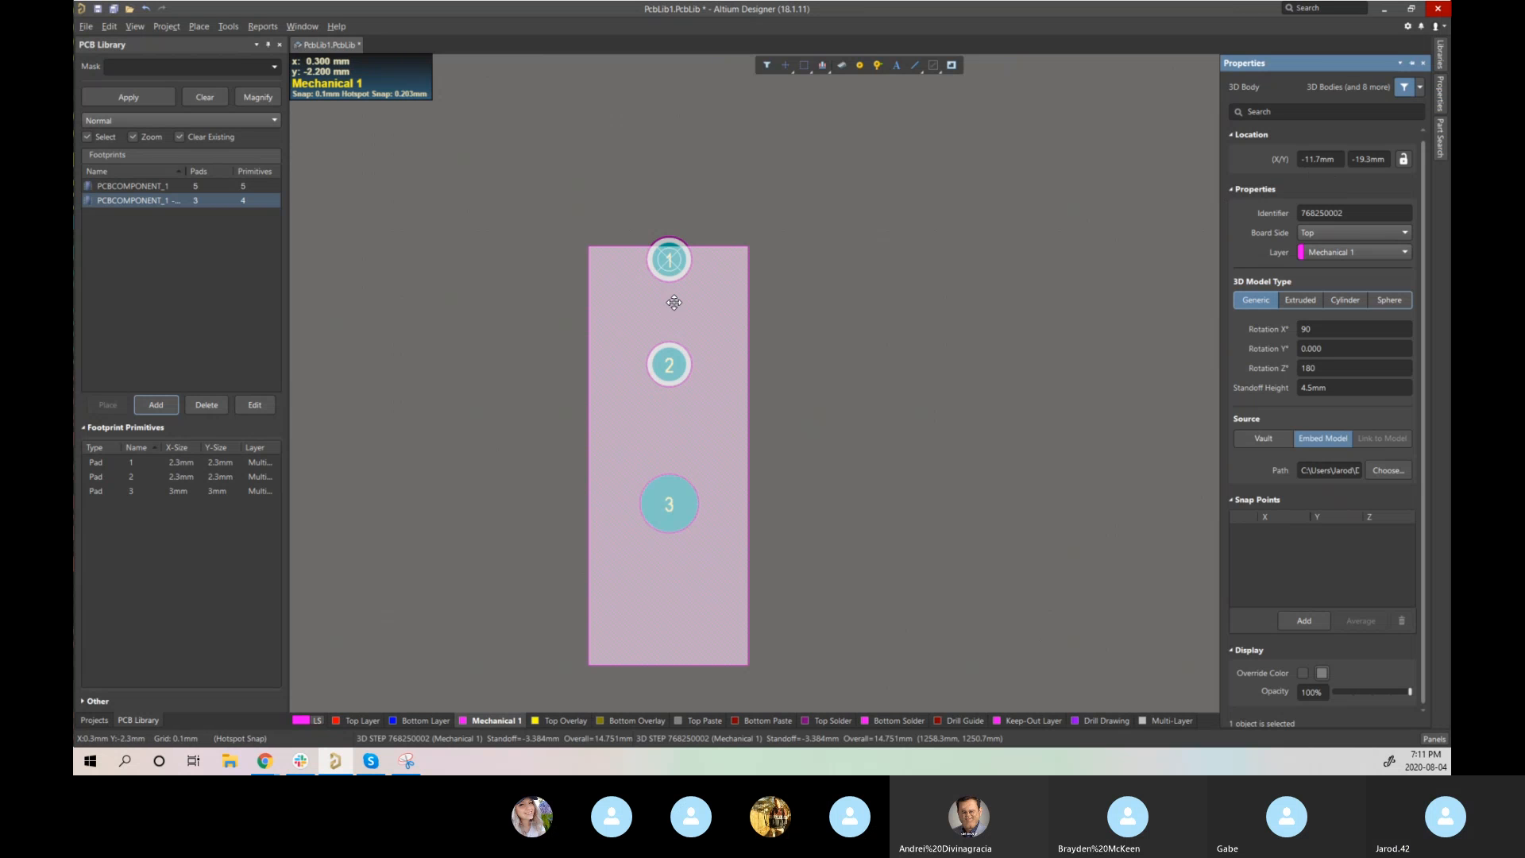
pyautogui.click(1333, 159)
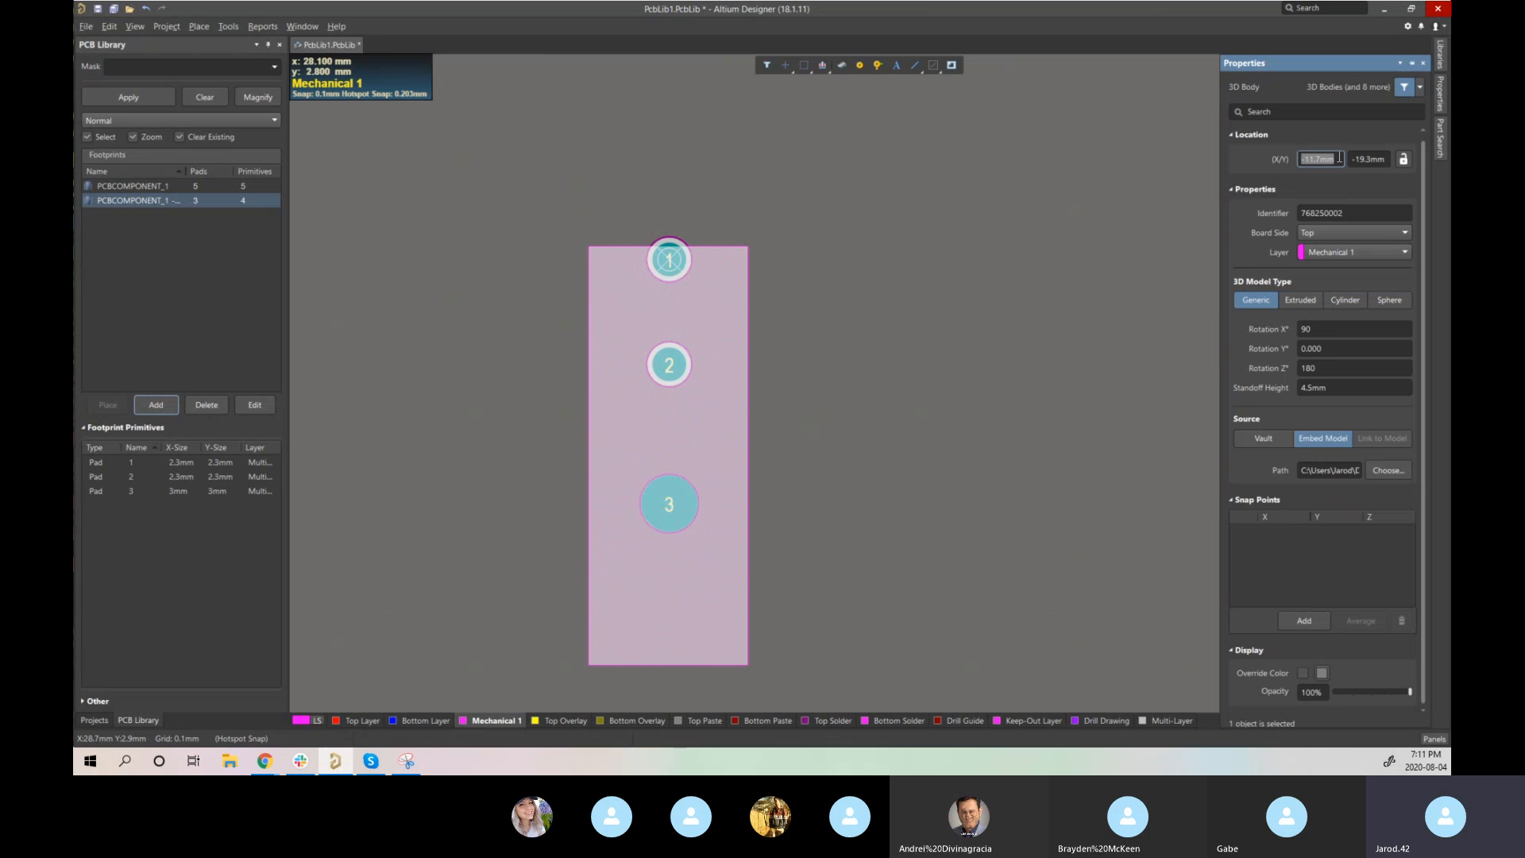
pyautogui.write('0')
pyautogui.press('Return')
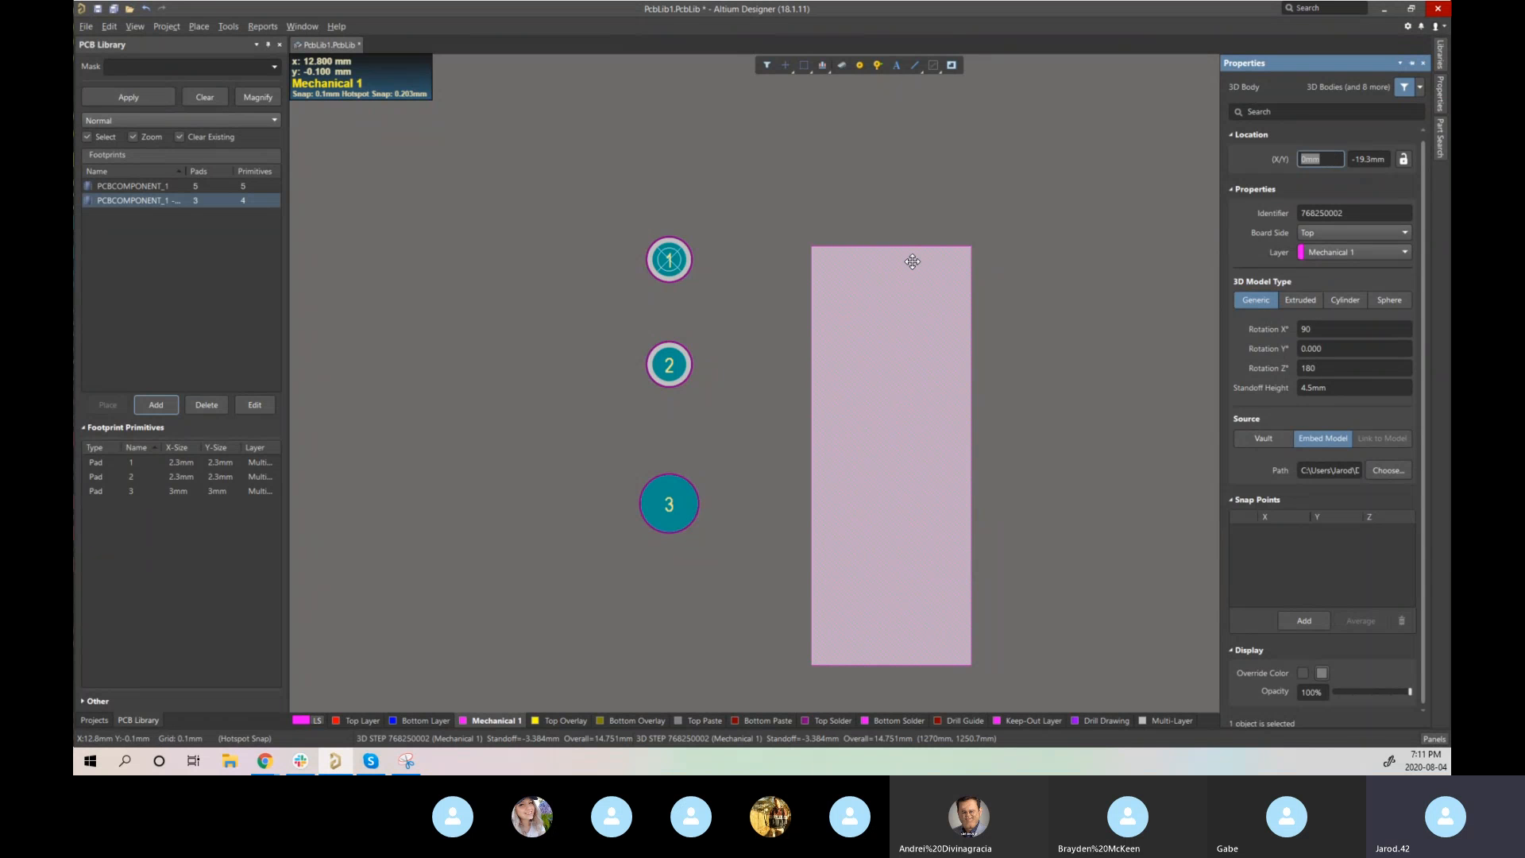
pyautogui.click(1007, 183)
pyautogui.hotkey('ctrl', 'z')
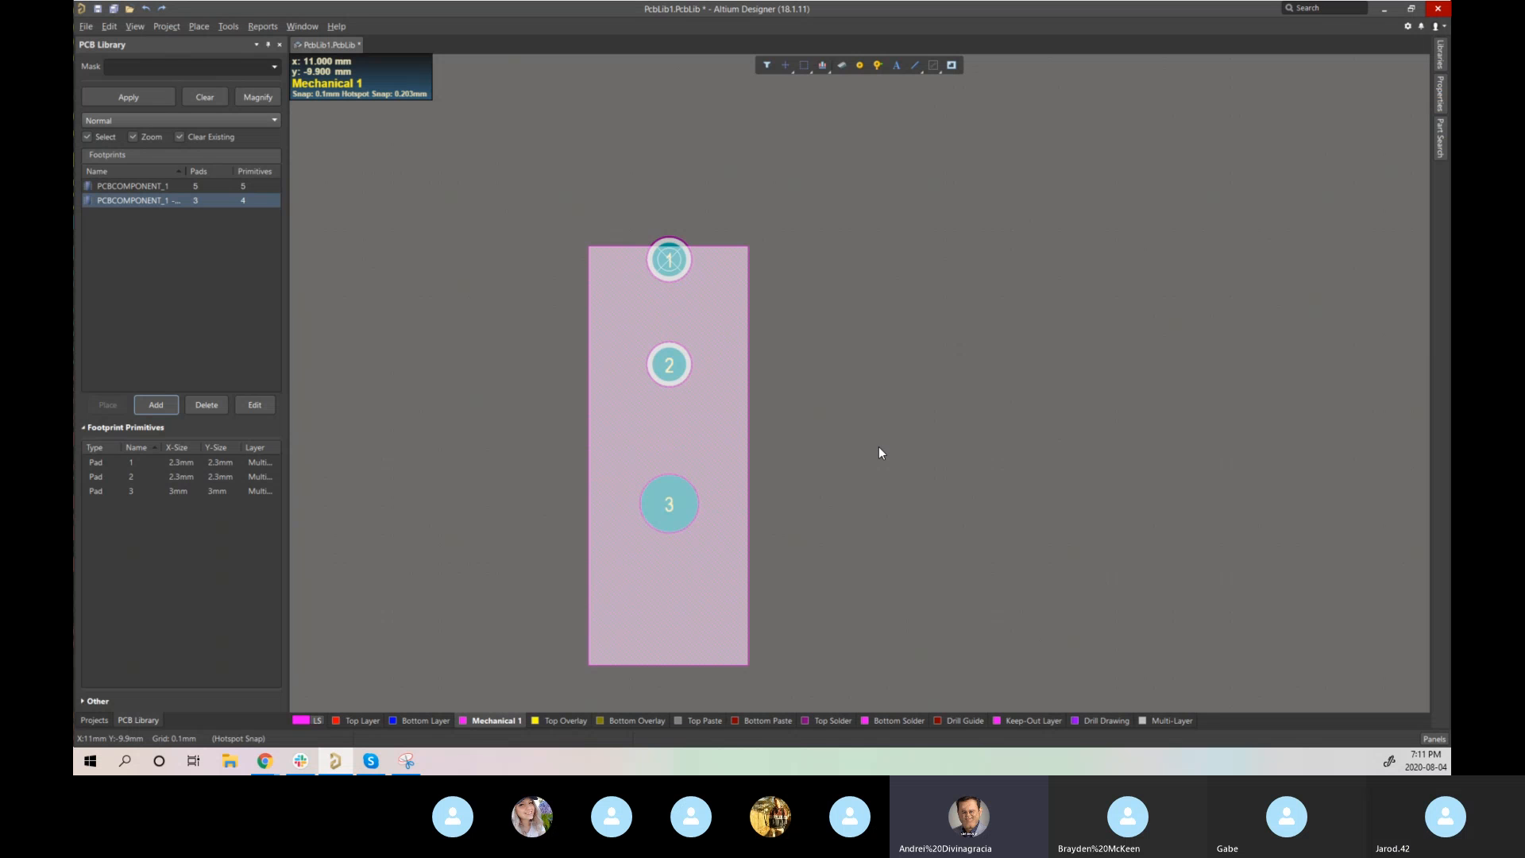
pyautogui.click(879, 447)
pyautogui.keyDown('ctrl'); pyautogui.scroll(4, 813, 480); pyautogui.keyUp('ctrl')
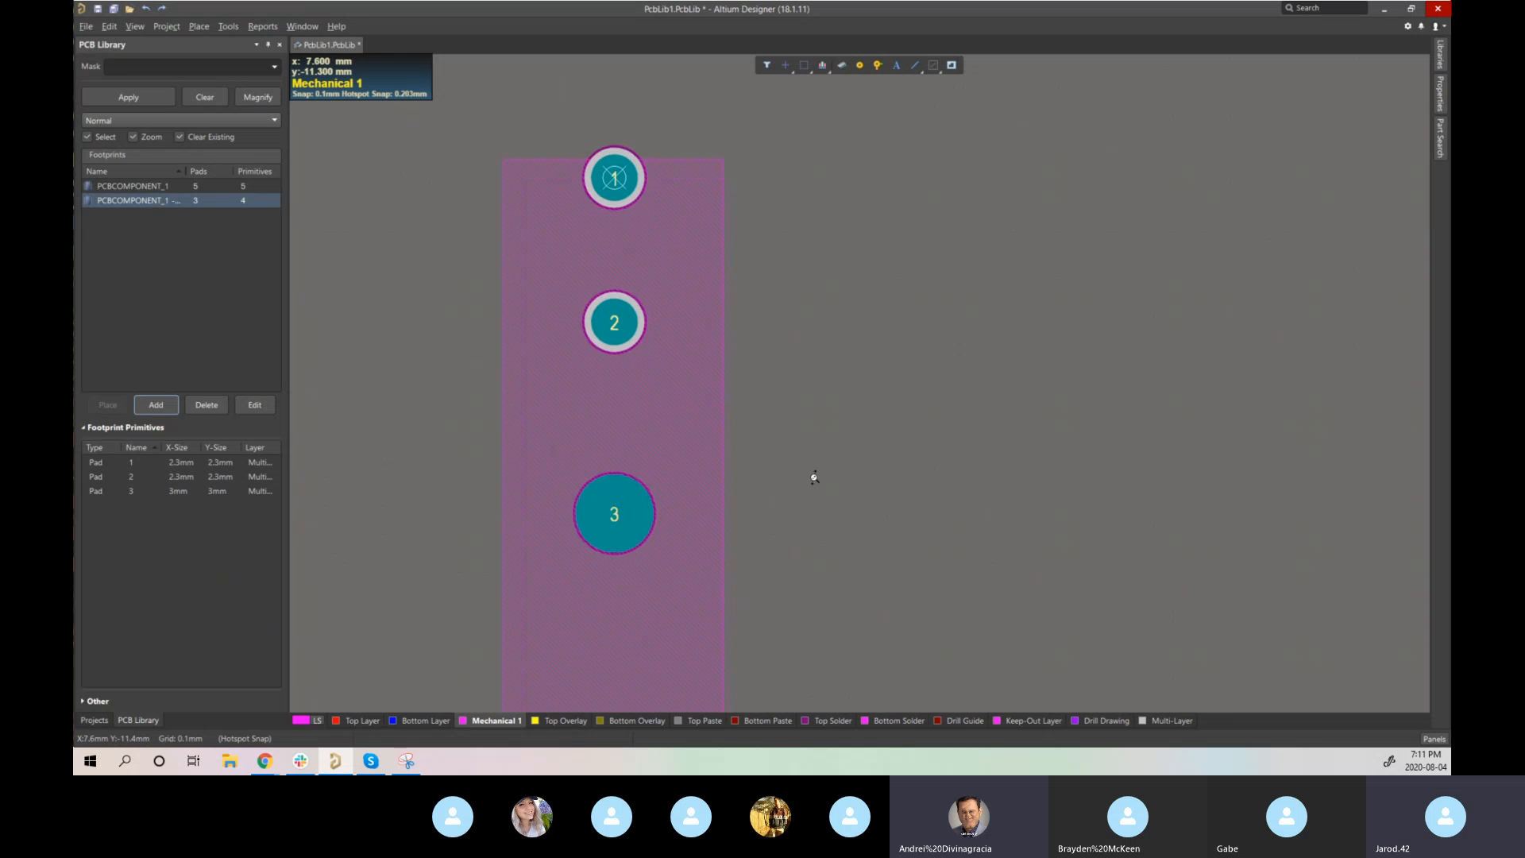
pyautogui.keyDown('ctrl'); pyautogui.scroll(-5, 813, 480); pyautogui.keyUp('ctrl')
pyautogui.moveTo(821, 503)
pyautogui.mouseDown(button='right')
pyautogui.moveTo(837, 402)
pyautogui.moveTo(838, 494)
pyautogui.mouseUp(button='right')
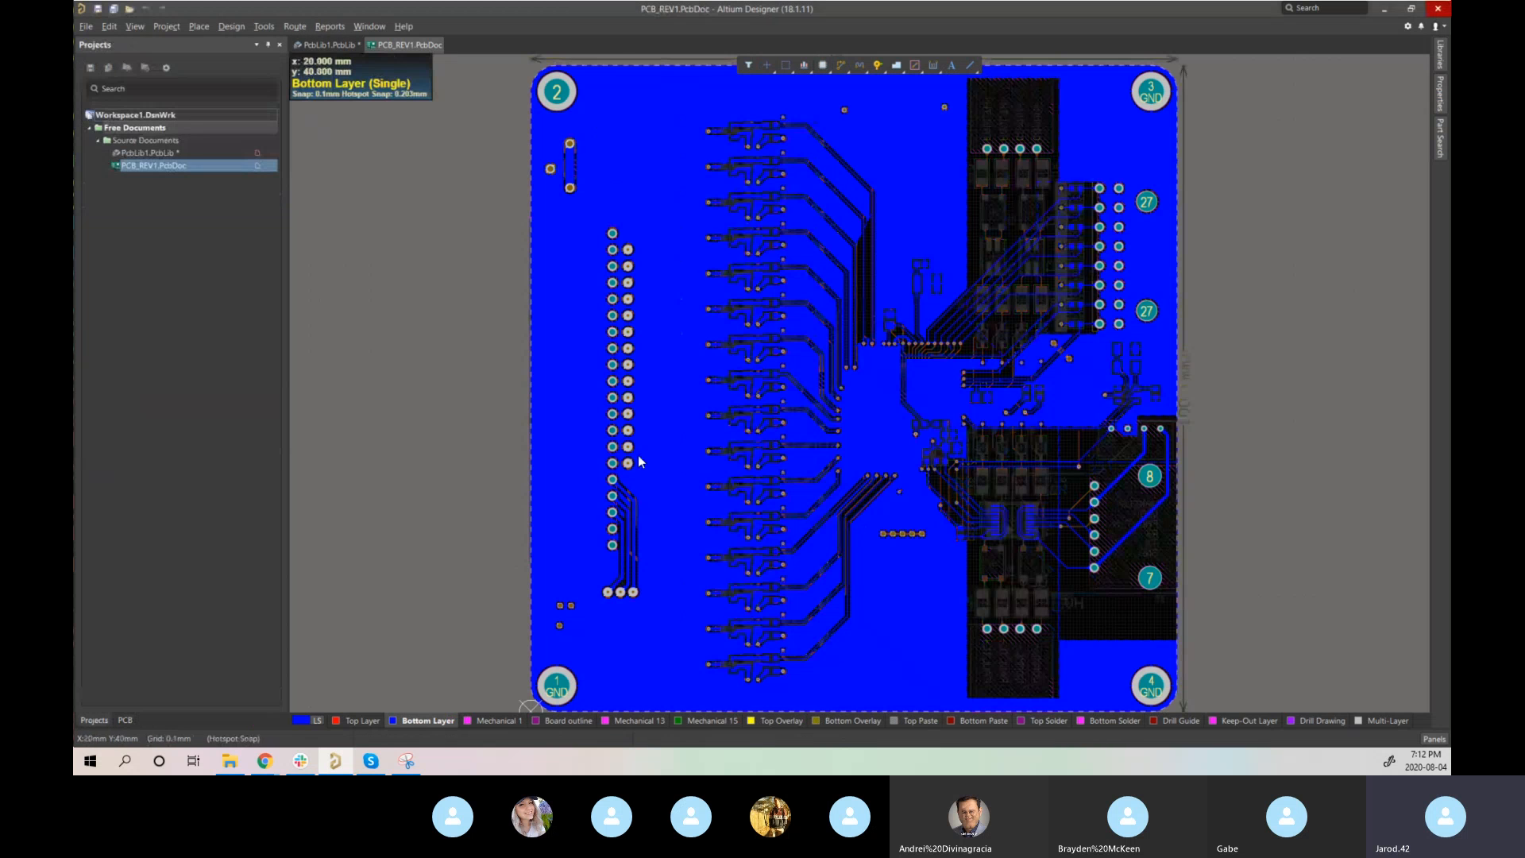
# - Examine the PCB_REV1 board and its connector models in 3D layout mode, from above and from oblique angles
pyautogui.press('3')
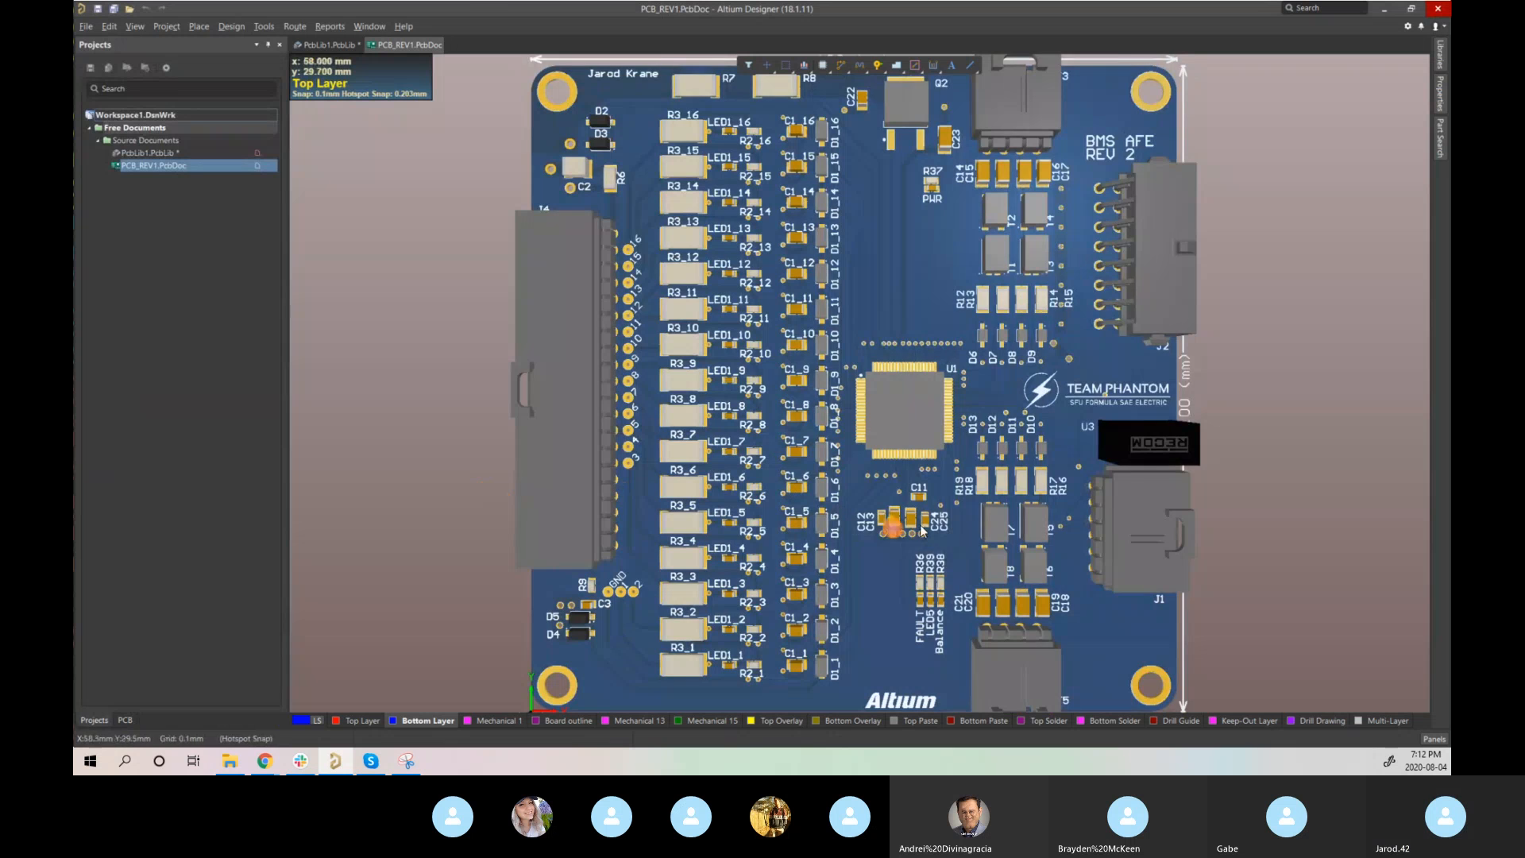
pyautogui.moveTo(924, 530); pyautogui.dragTo(869, 347, button='right')
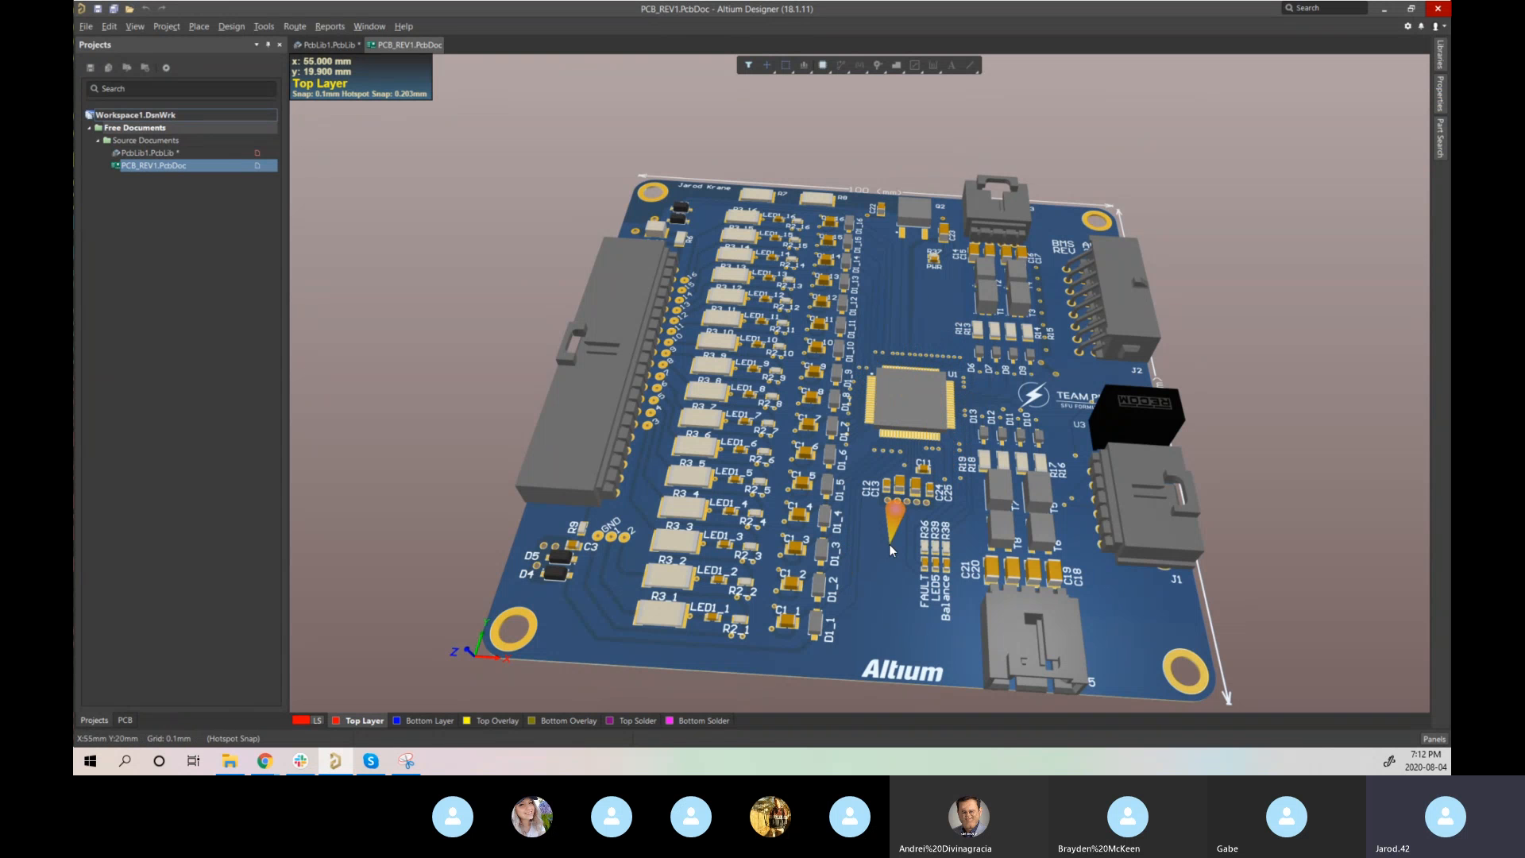
pyautogui.keyDown('shift'); pyautogui.moveTo(889, 545); pyautogui.dragTo(973, 510, button='right'); pyautogui.keyUp('shift')
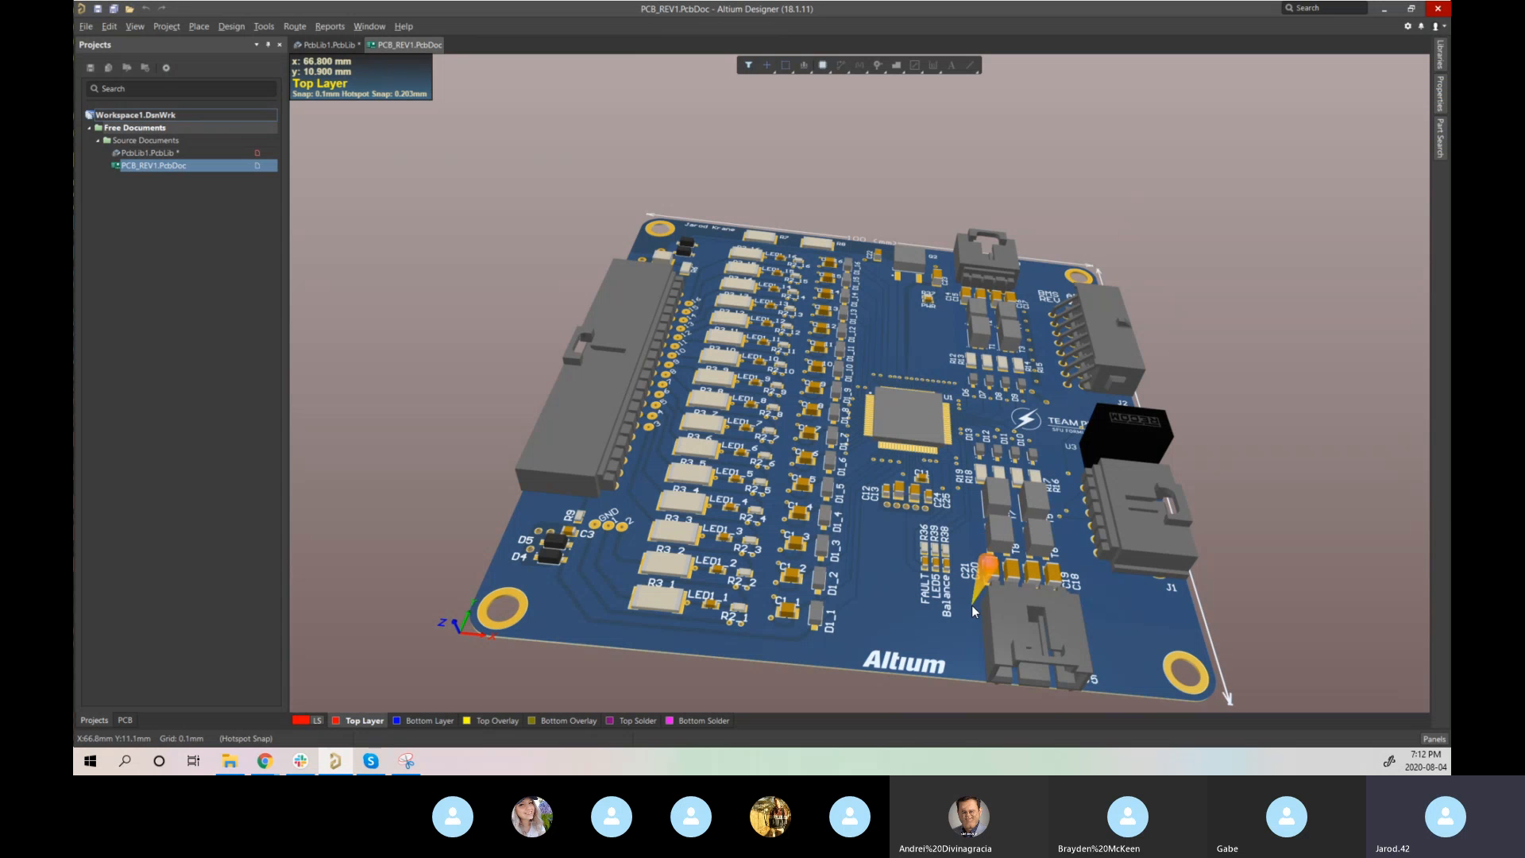
pyautogui.moveTo(989, 578); pyautogui.dragTo(940, 517, button='right')
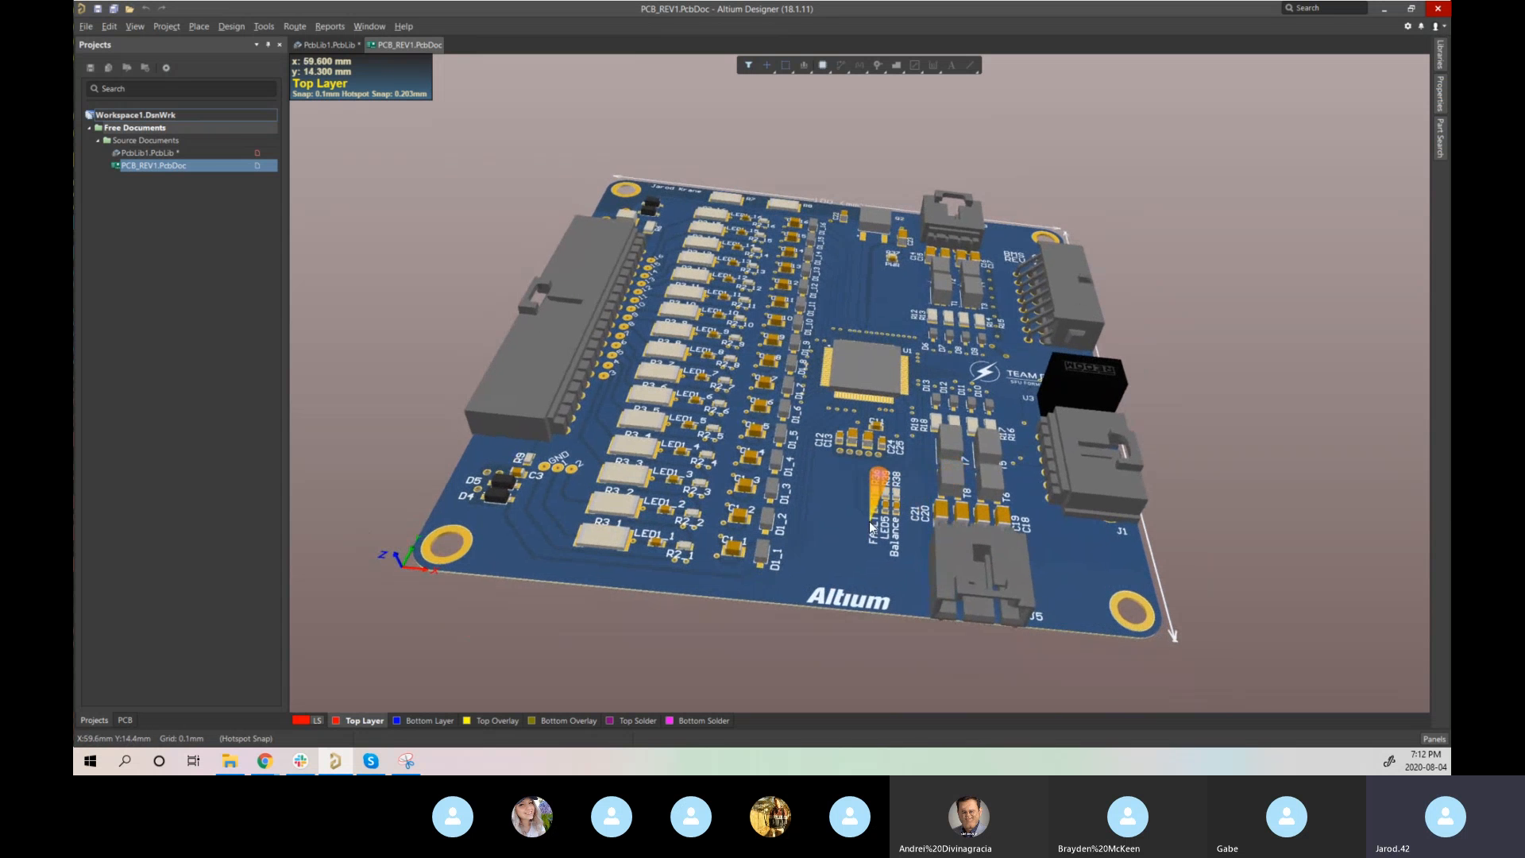
# - Open the PCBLibrary footprint library, collapse its primitives list, and preview single-row header footprints such as 4PIN-JP and 5PIN
pyautogui.doubleClick(183, 155)
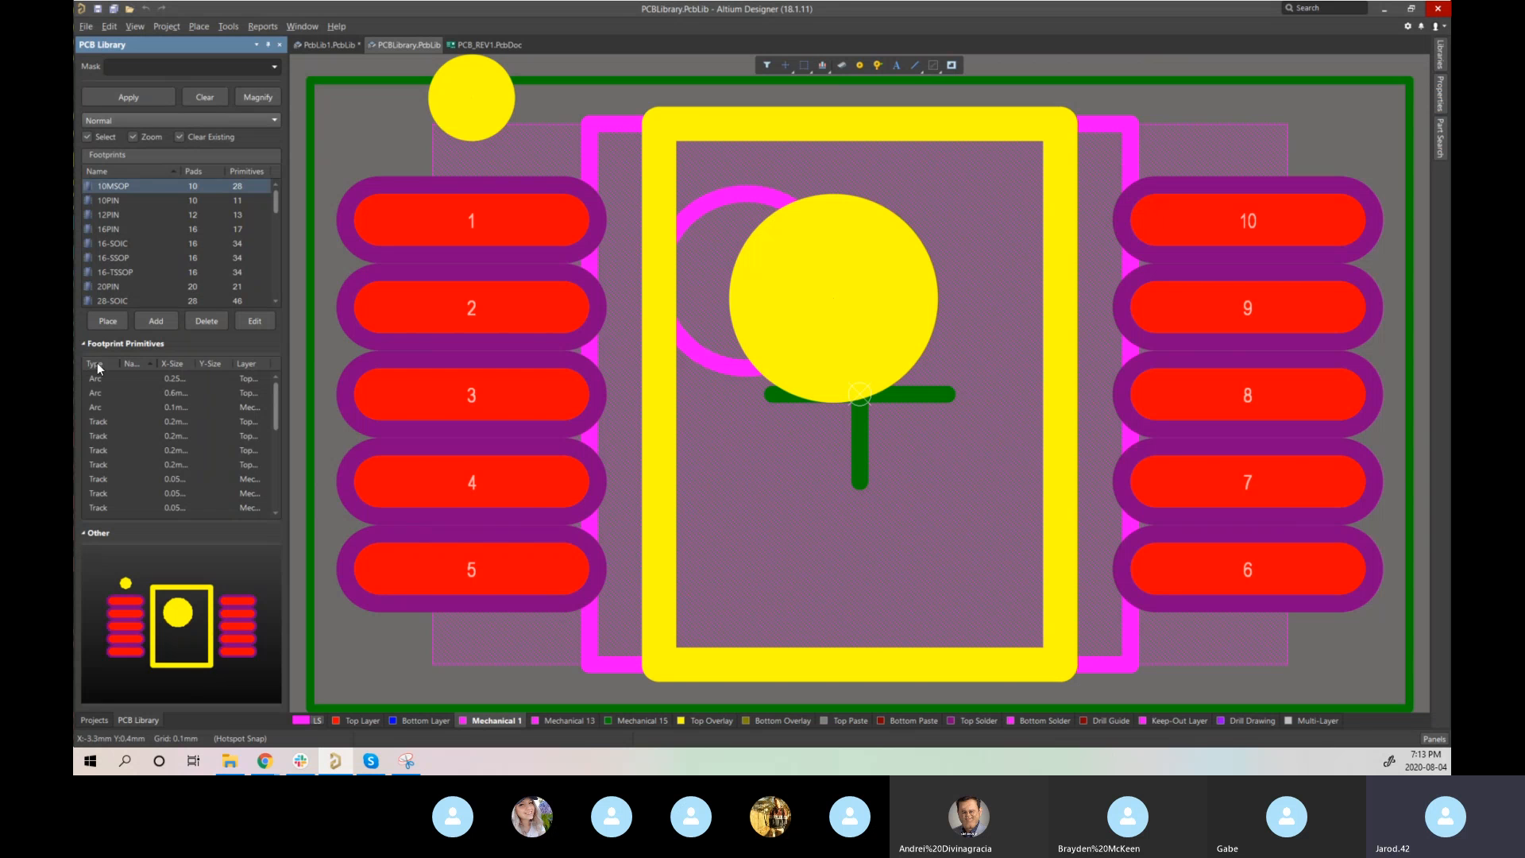
pyautogui.click(85, 344)
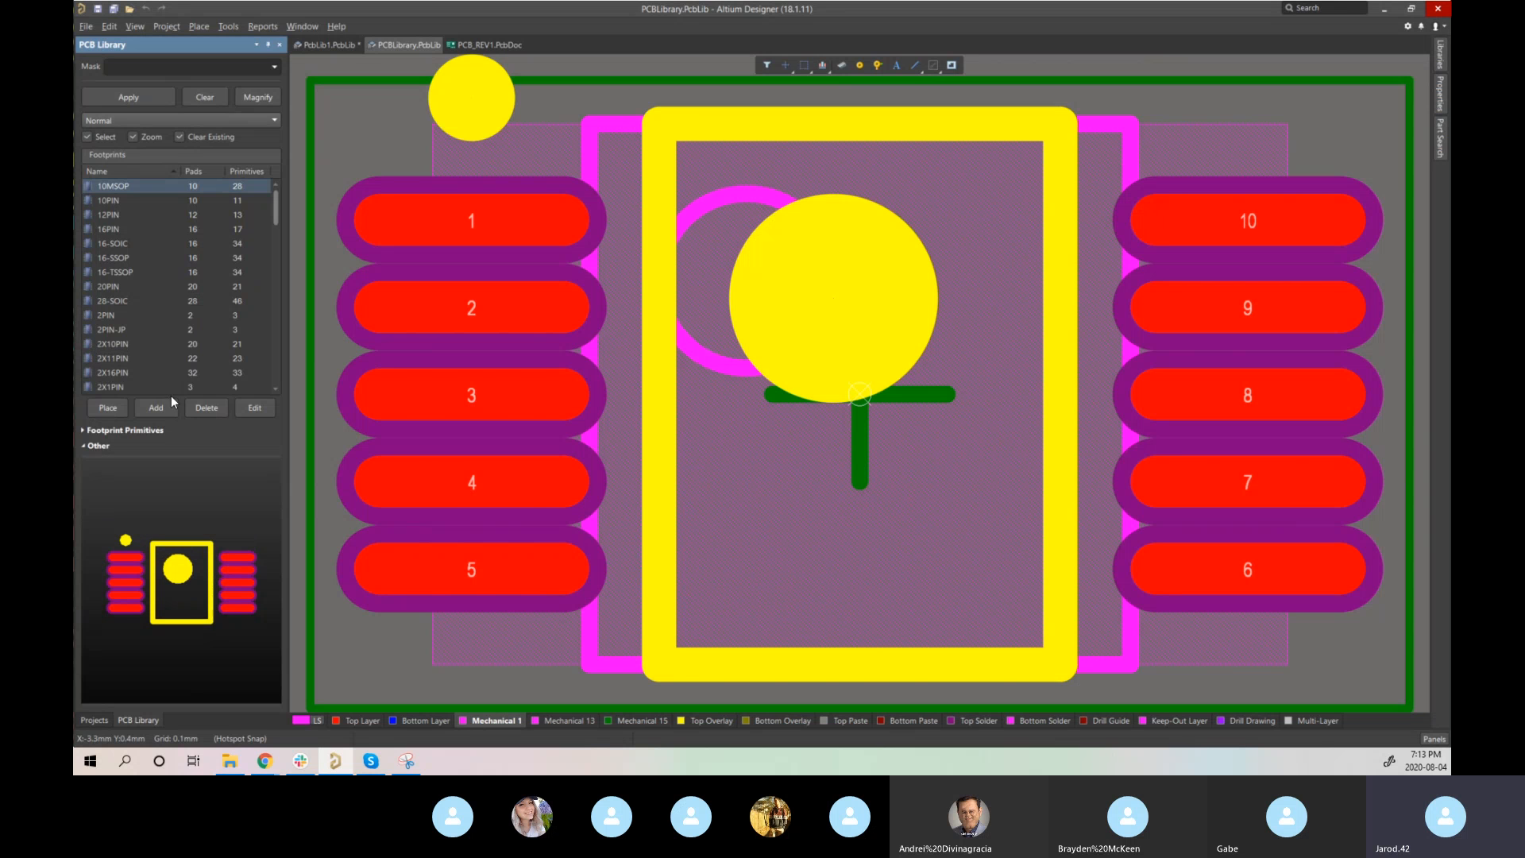
pyautogui.scroll(-5, 185, 270)
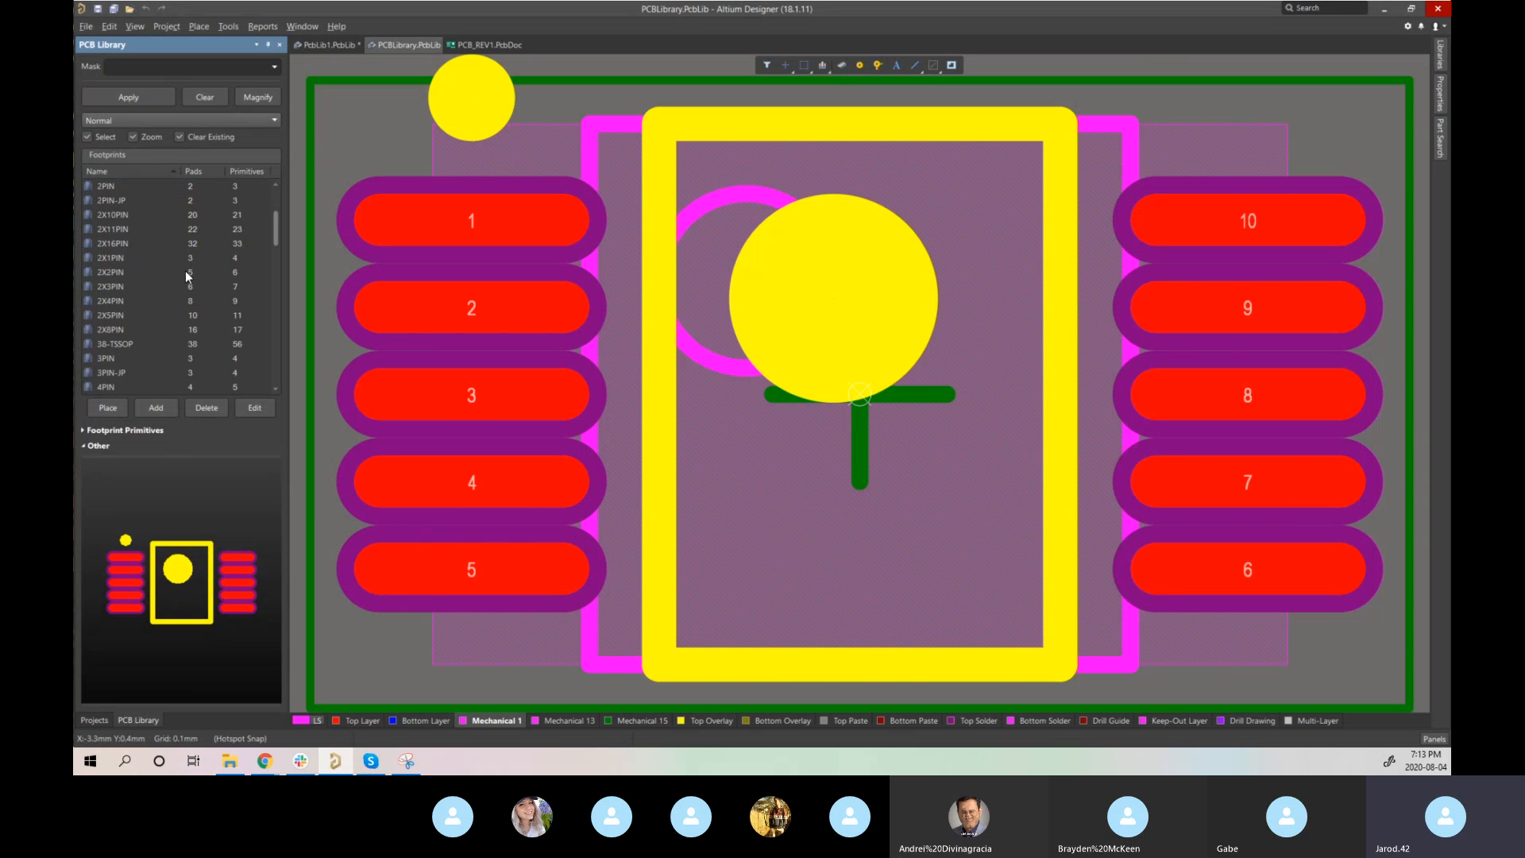
pyautogui.click(127, 300)
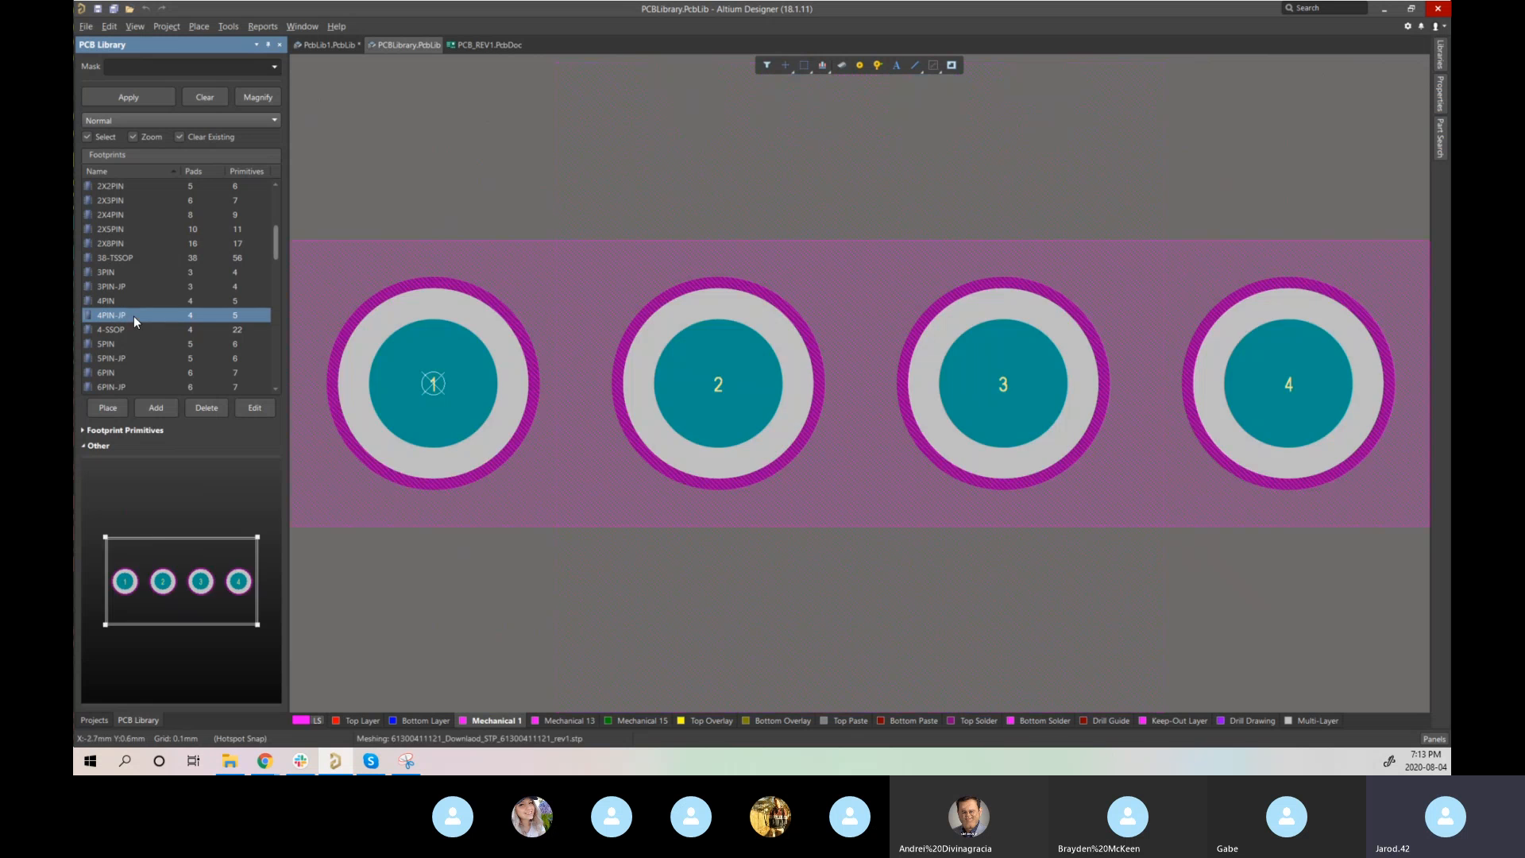
pyautogui.click(127, 342)
pyautogui.scroll(-2, 141, 343)
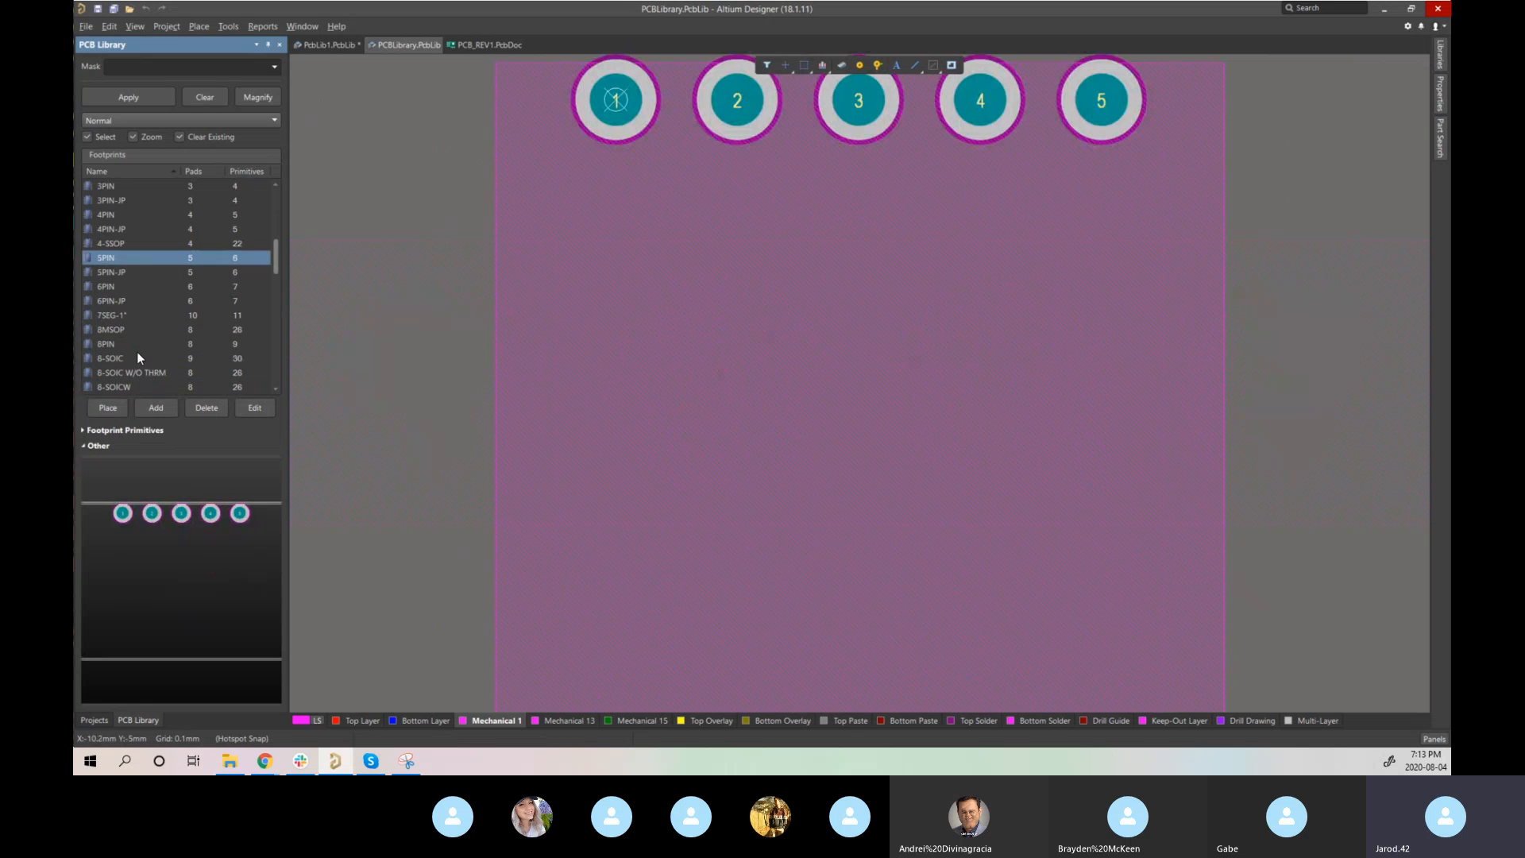
# - Preview footprints from 8-SOIC through CAP-2220 to CMC470U in the library
pyautogui.click(138, 356)
pyautogui.scroll(-3, 139, 357)
pyautogui.scroll(-1, 138, 371)
pyautogui.click(139, 357)
pyautogui.click(136, 387)
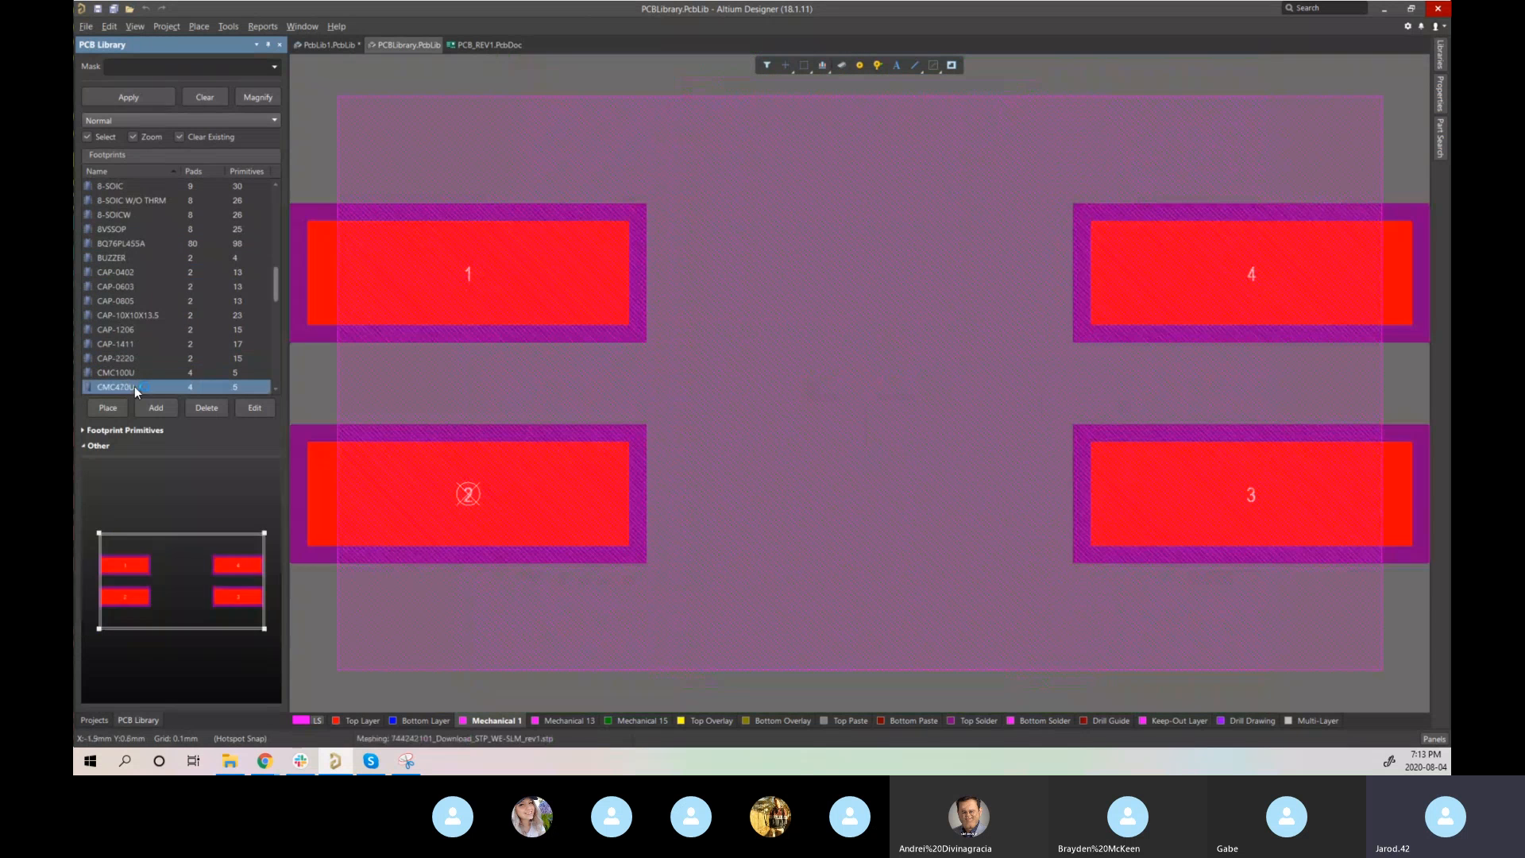
# - Preview the library's diode, crystal and capacitor footprints, including DIODE-SOD123, DO-214AA, CRYSTAL-ABLS2 and CAP-1411
pyautogui.click(132, 286)
pyautogui.scroll(-2, 137, 343)
pyautogui.click(136, 344)
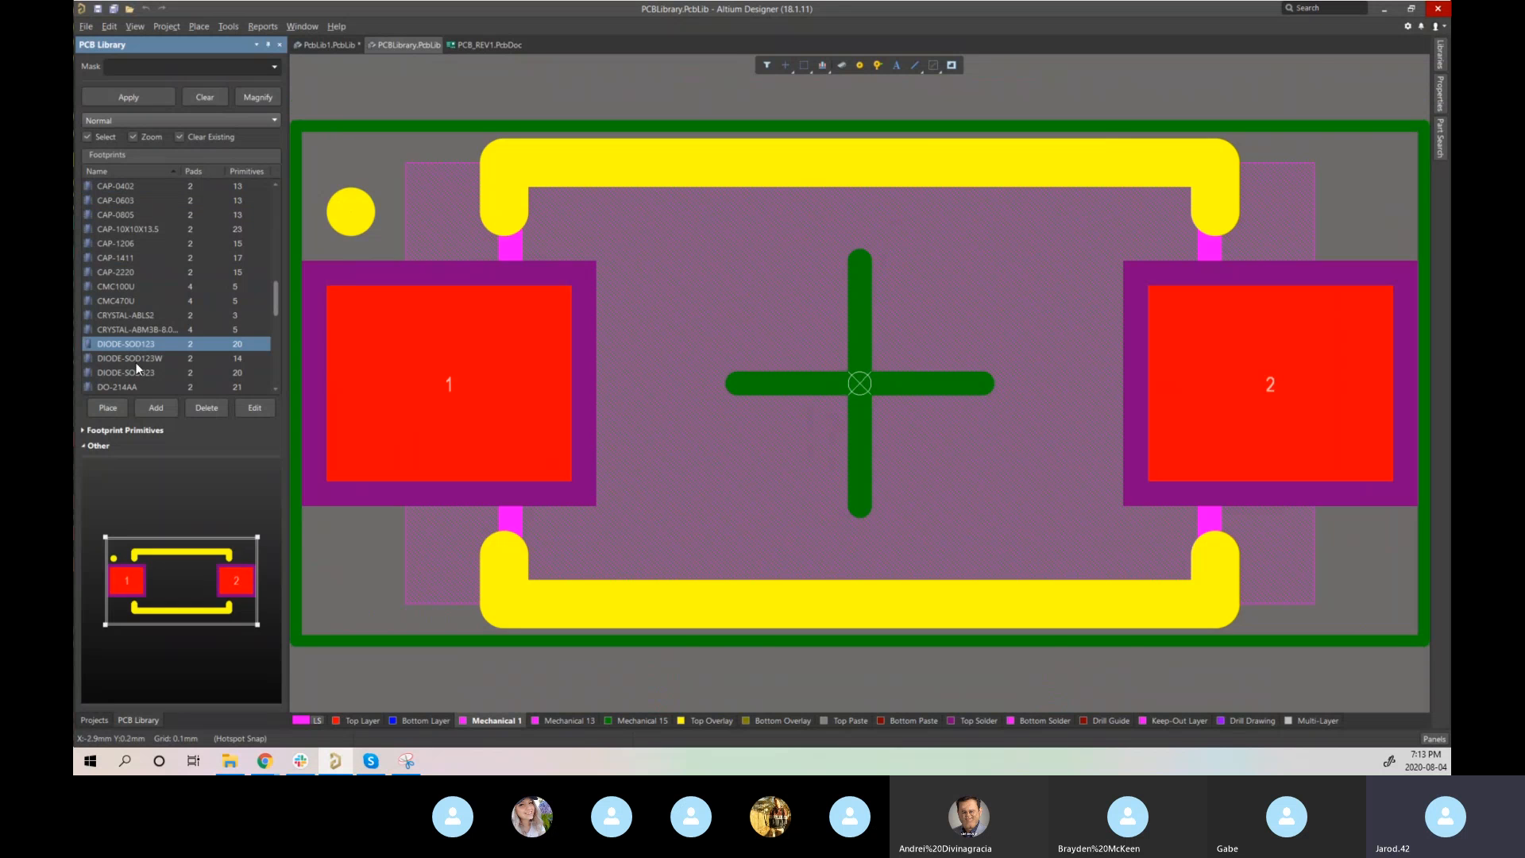
pyautogui.click(139, 385)
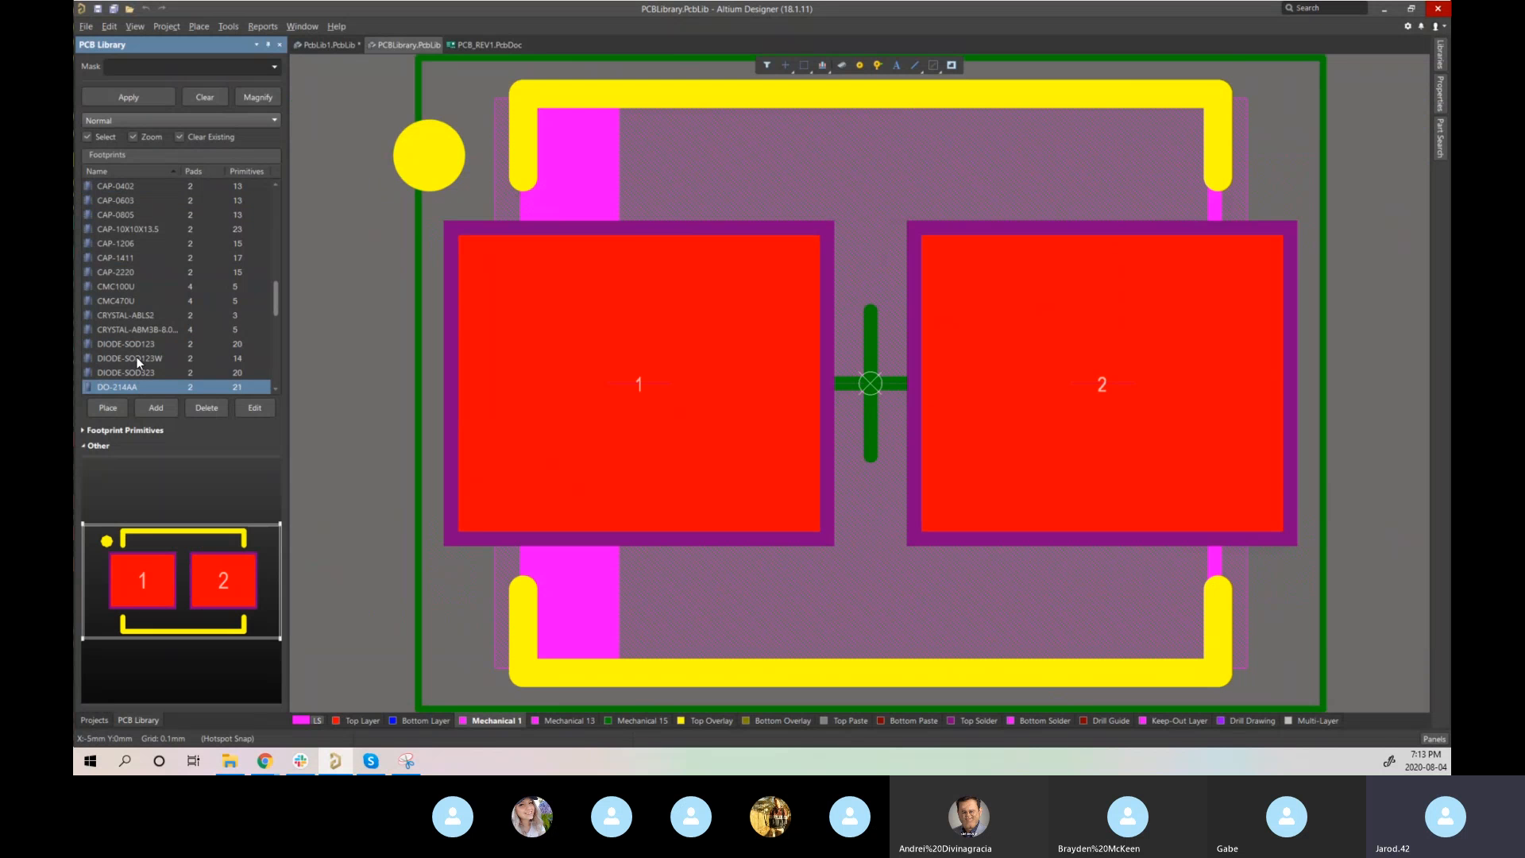
pyautogui.click(131, 271)
pyautogui.click(131, 309)
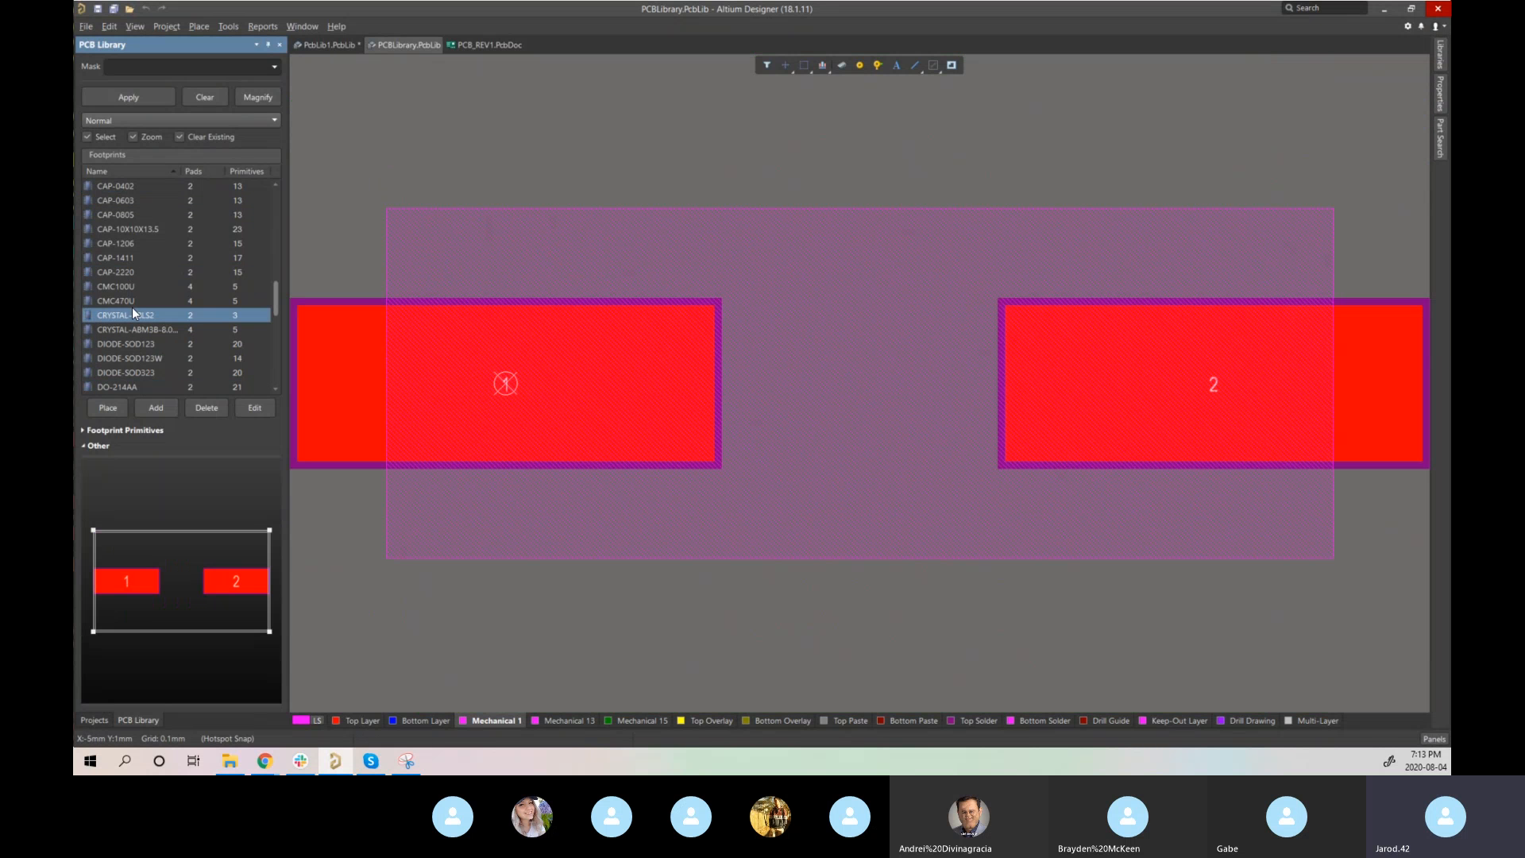
pyautogui.click(135, 259)
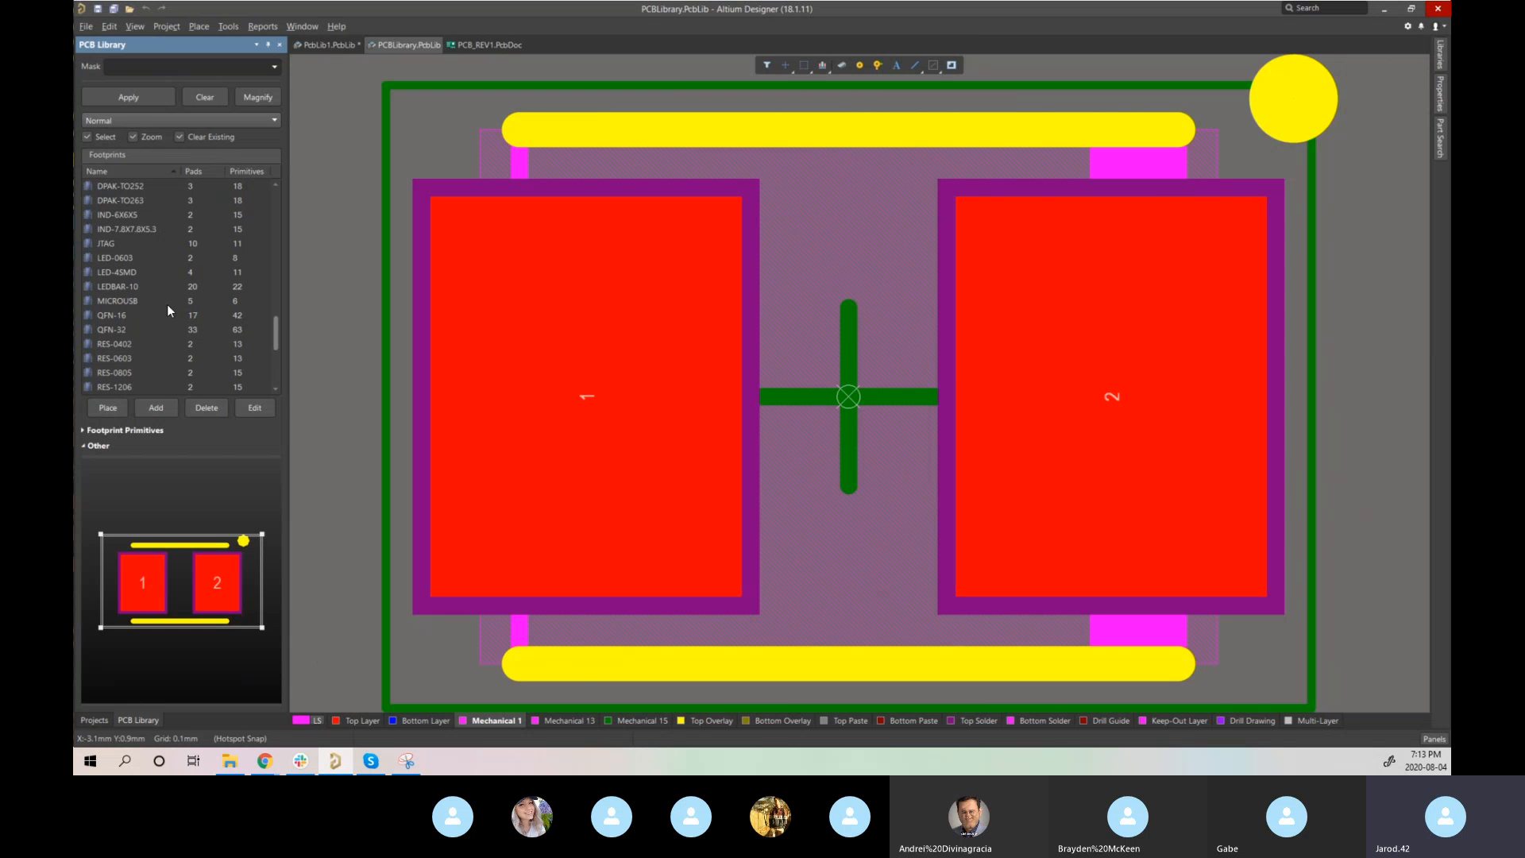
# - Preview the chip resistor footprints RES-0603, RES-0402 and RES-1206
pyautogui.scroll(-5, 167, 304)
pyautogui.click(125, 359)
pyautogui.click(126, 343)
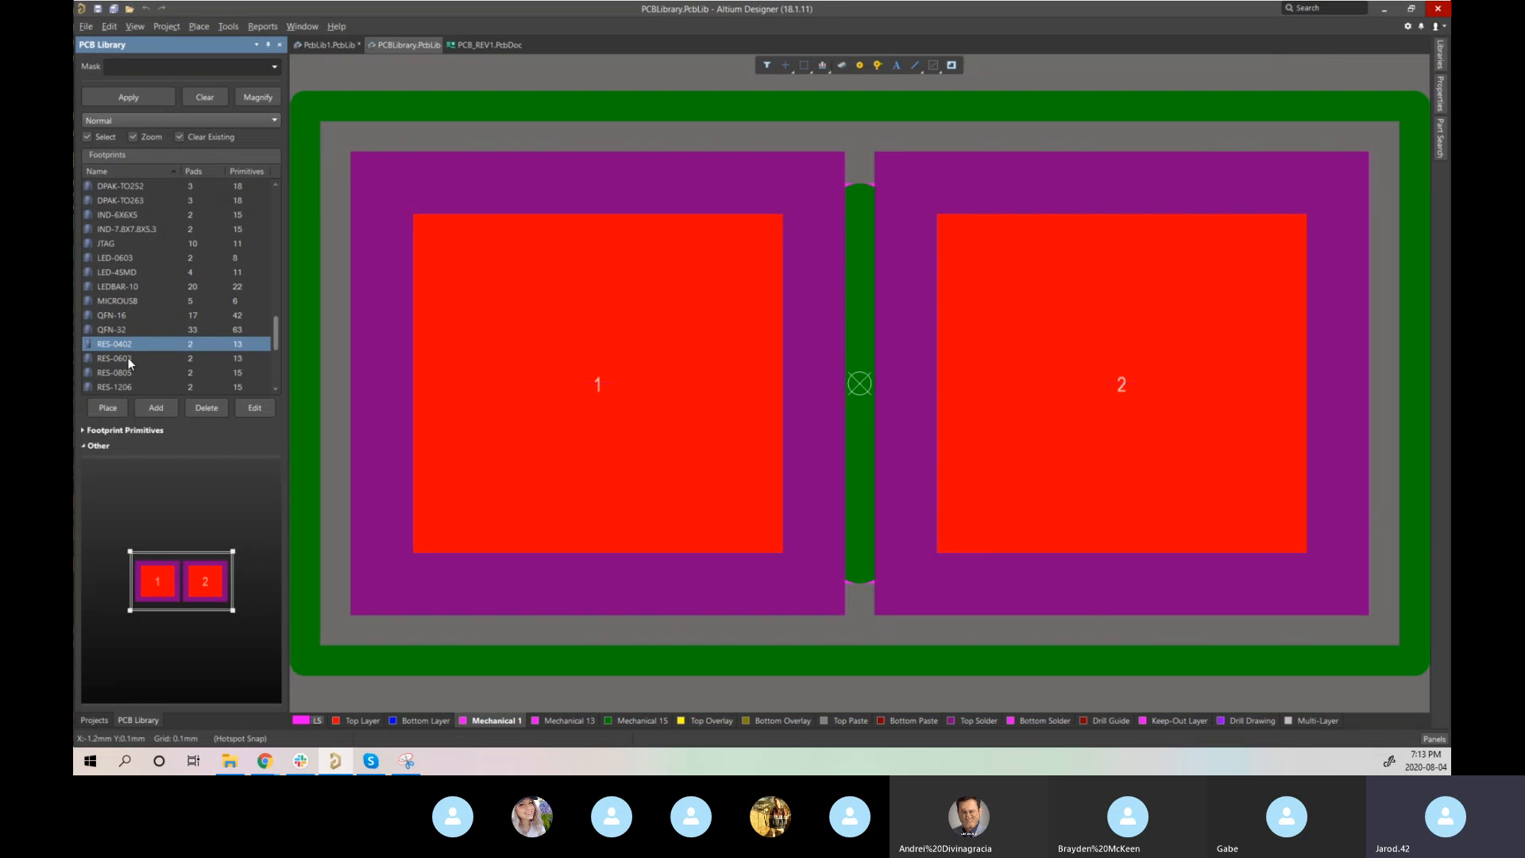
pyautogui.click(136, 388)
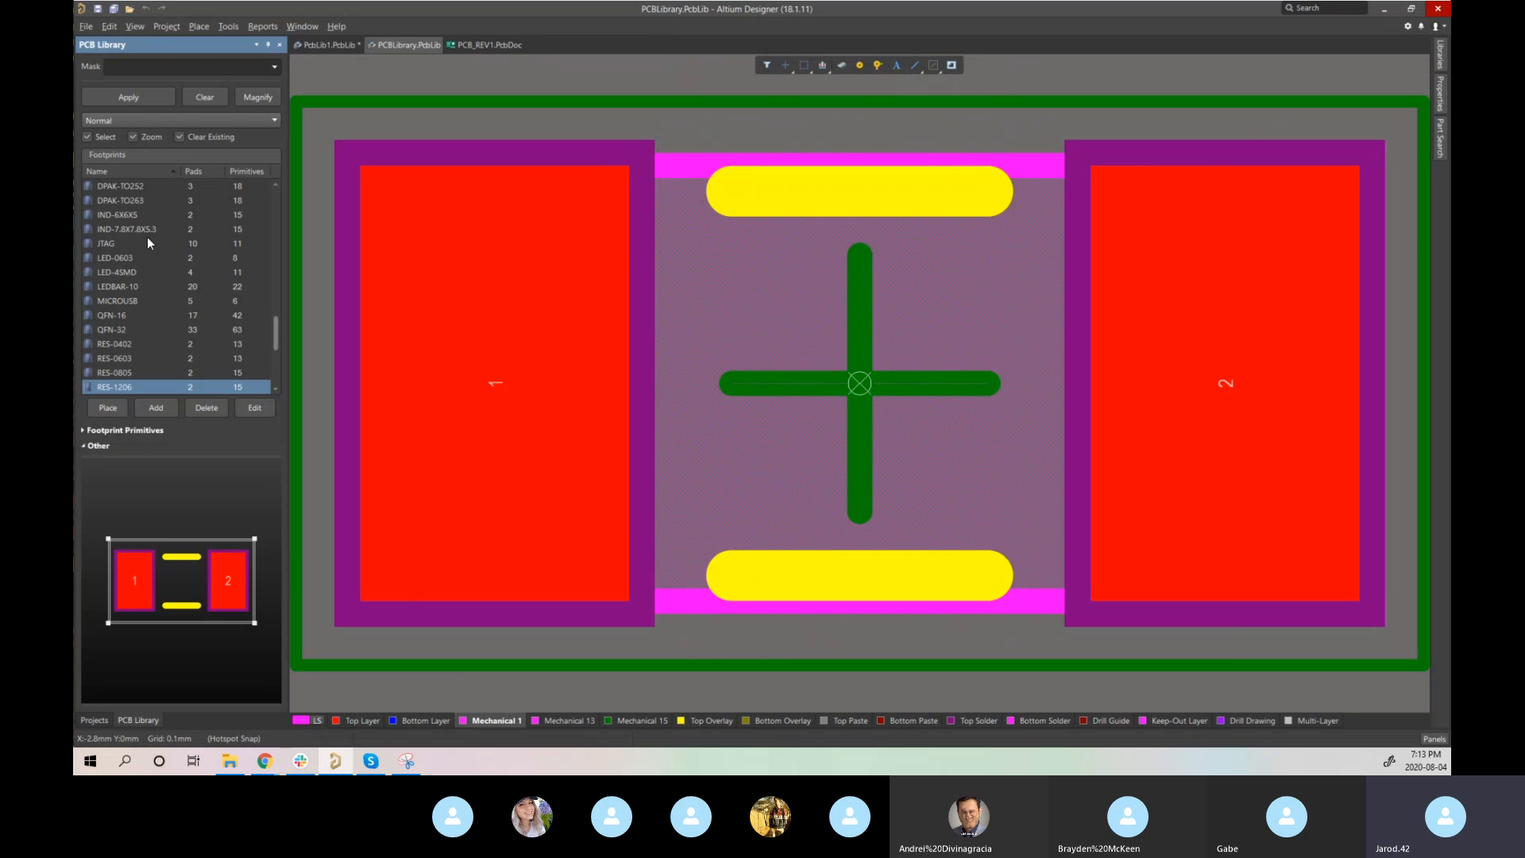
pyautogui.scroll(1, 151, 313)
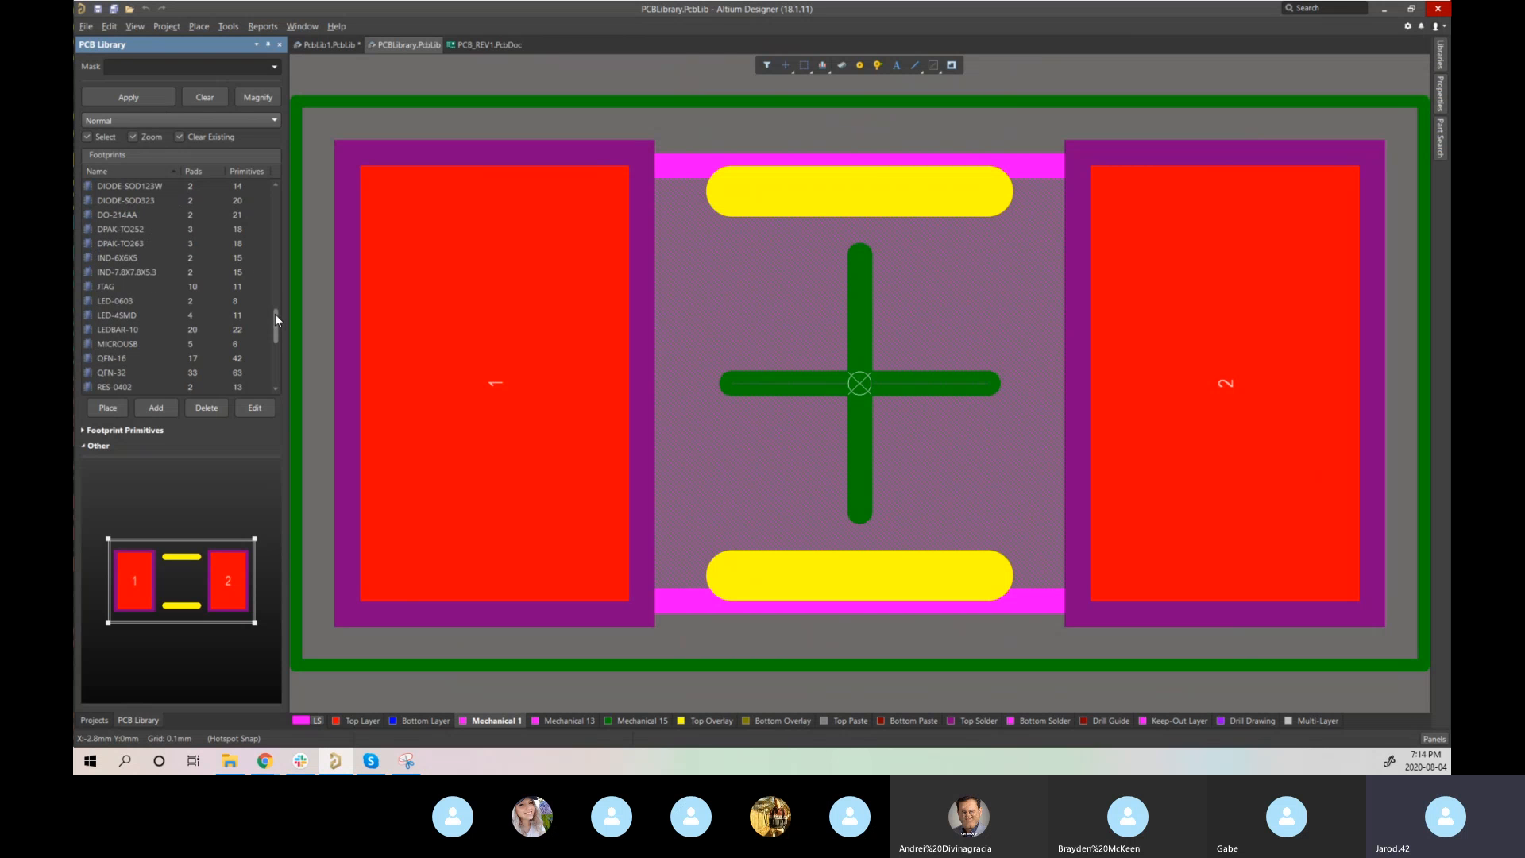
# - Return to the start of the footprint list and preview the 2X10PIN, 2PIN, 16-SOIC and 16PIN footprints
pyautogui.moveTo(275, 313); pyautogui.dragTo(219, 217)
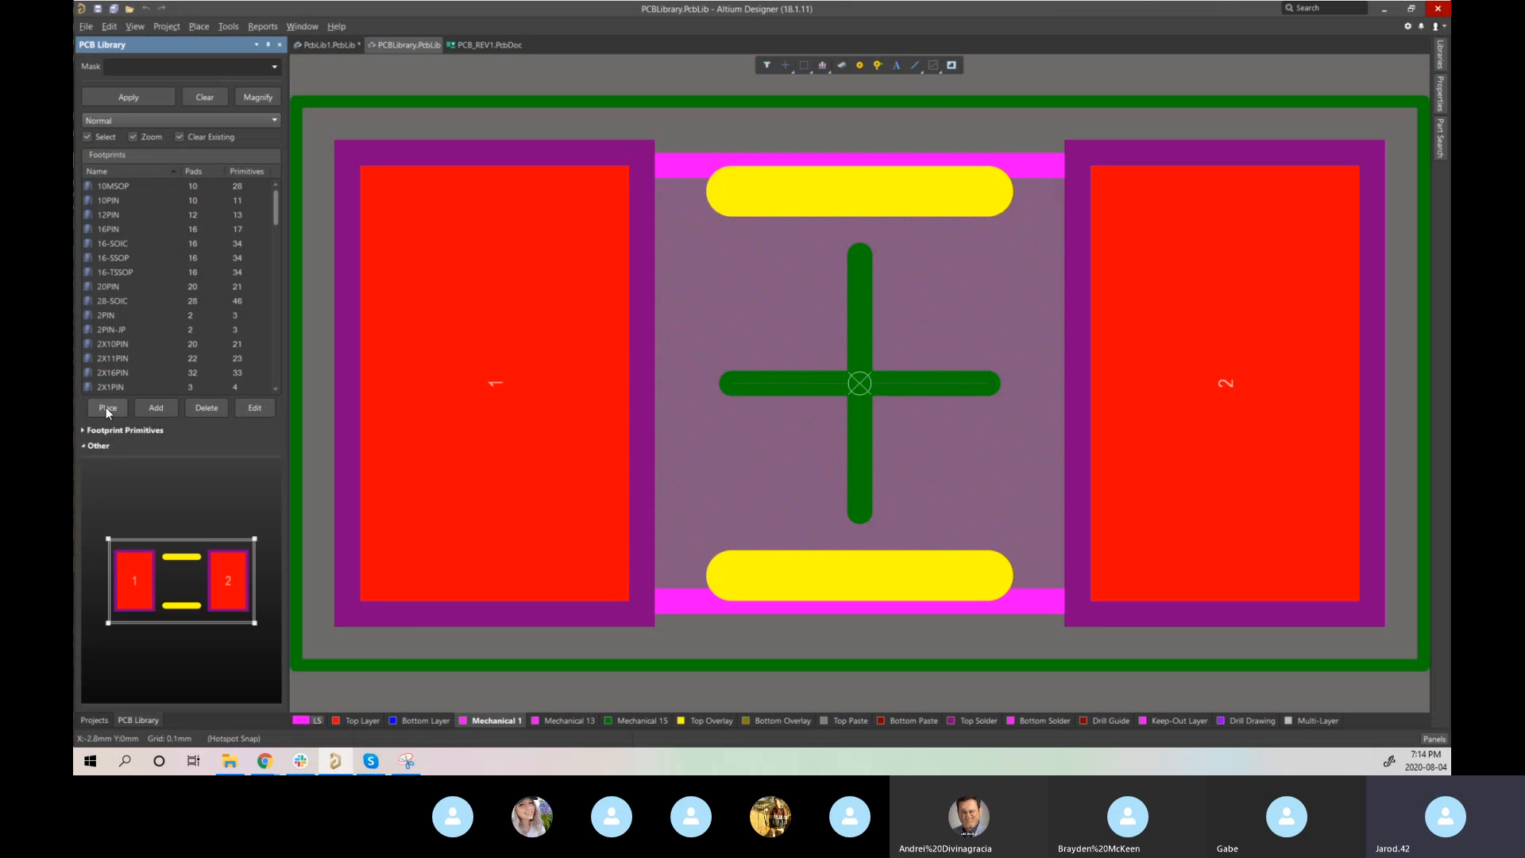
pyautogui.click(119, 367)
pyautogui.click(123, 344)
pyautogui.click(126, 317)
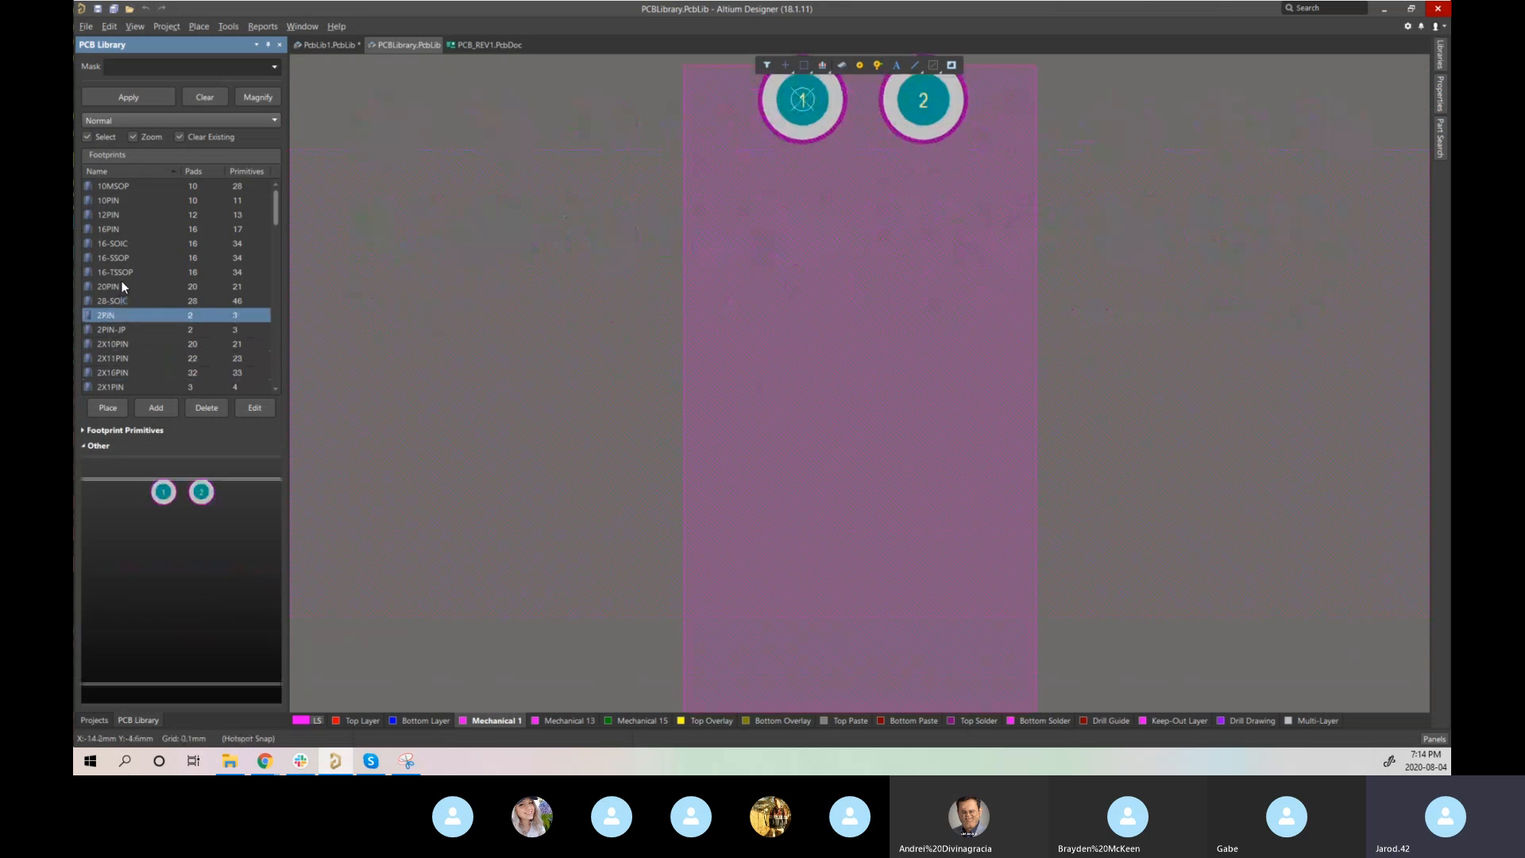
pyautogui.click(119, 243)
pyautogui.click(119, 229)
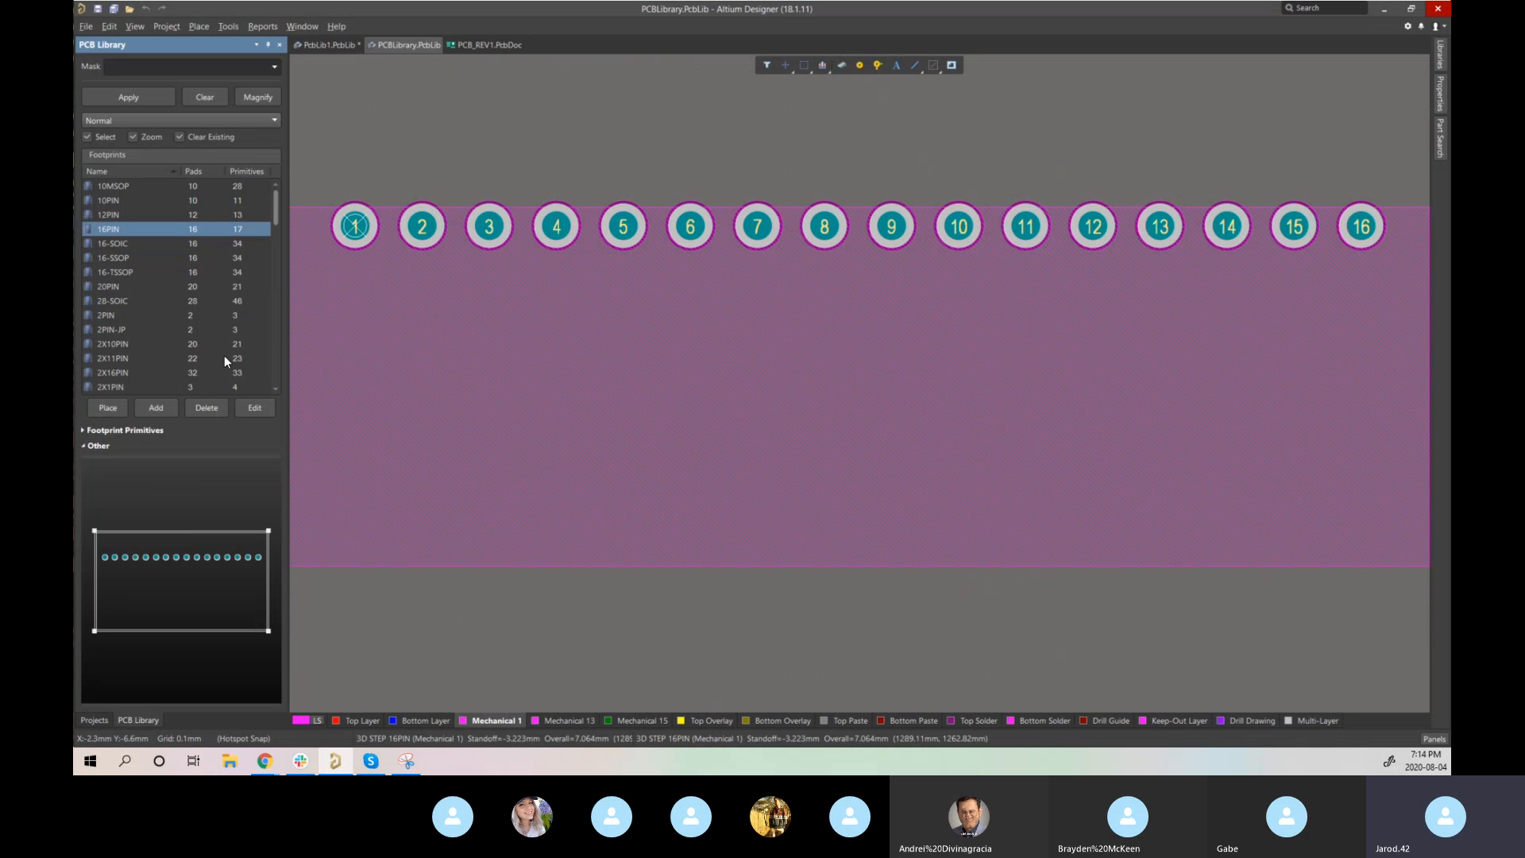
pyautogui.scroll(-1, 258, 229)
pyautogui.scroll(1, 258, 230)
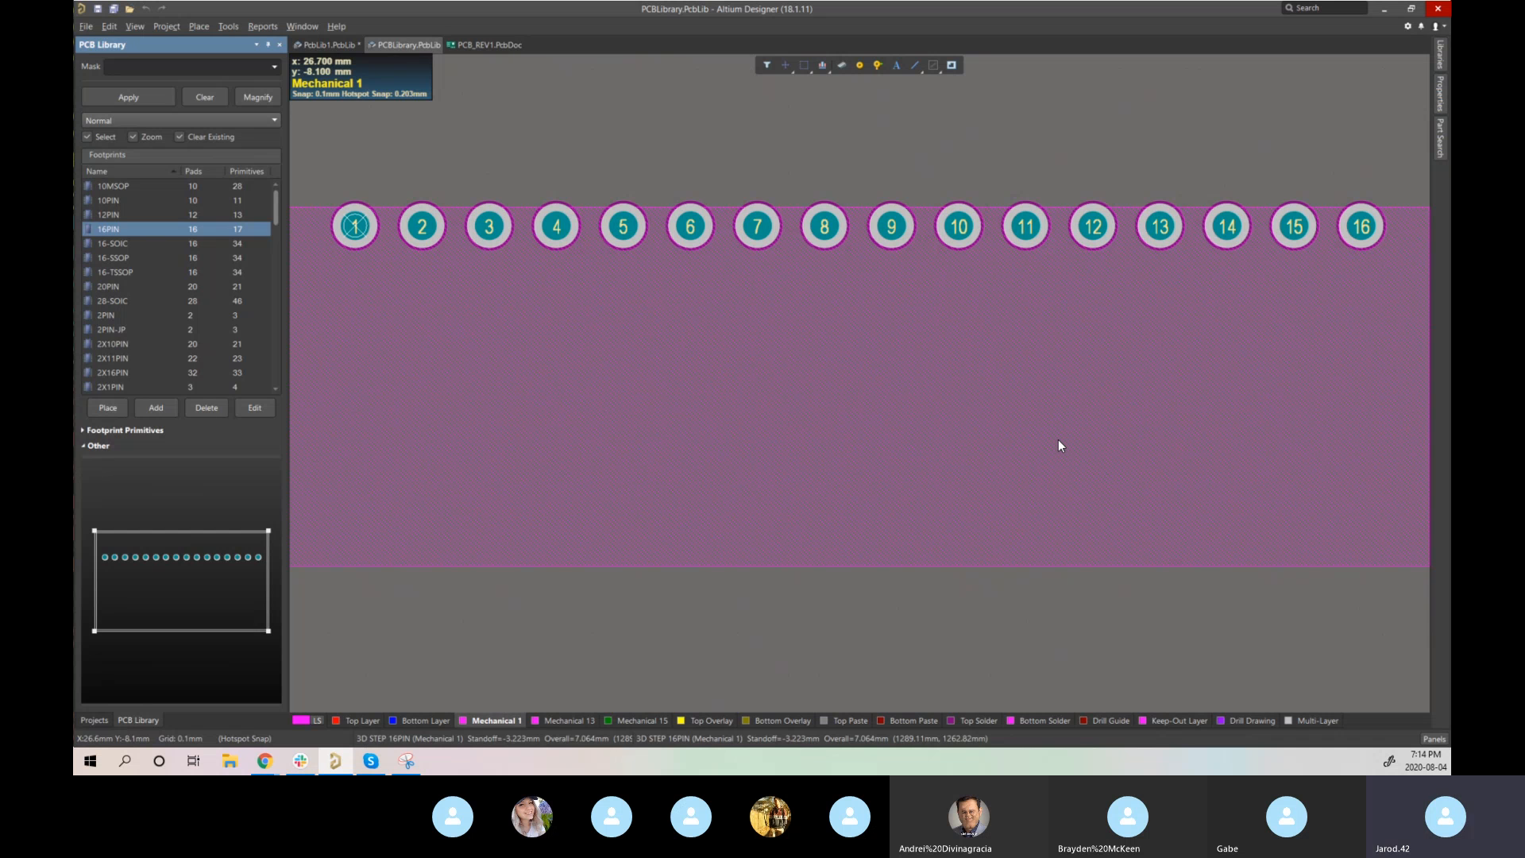
# - Switch back to the PcbLib1 library document and minimize the application window
pyautogui.click(316, 43)
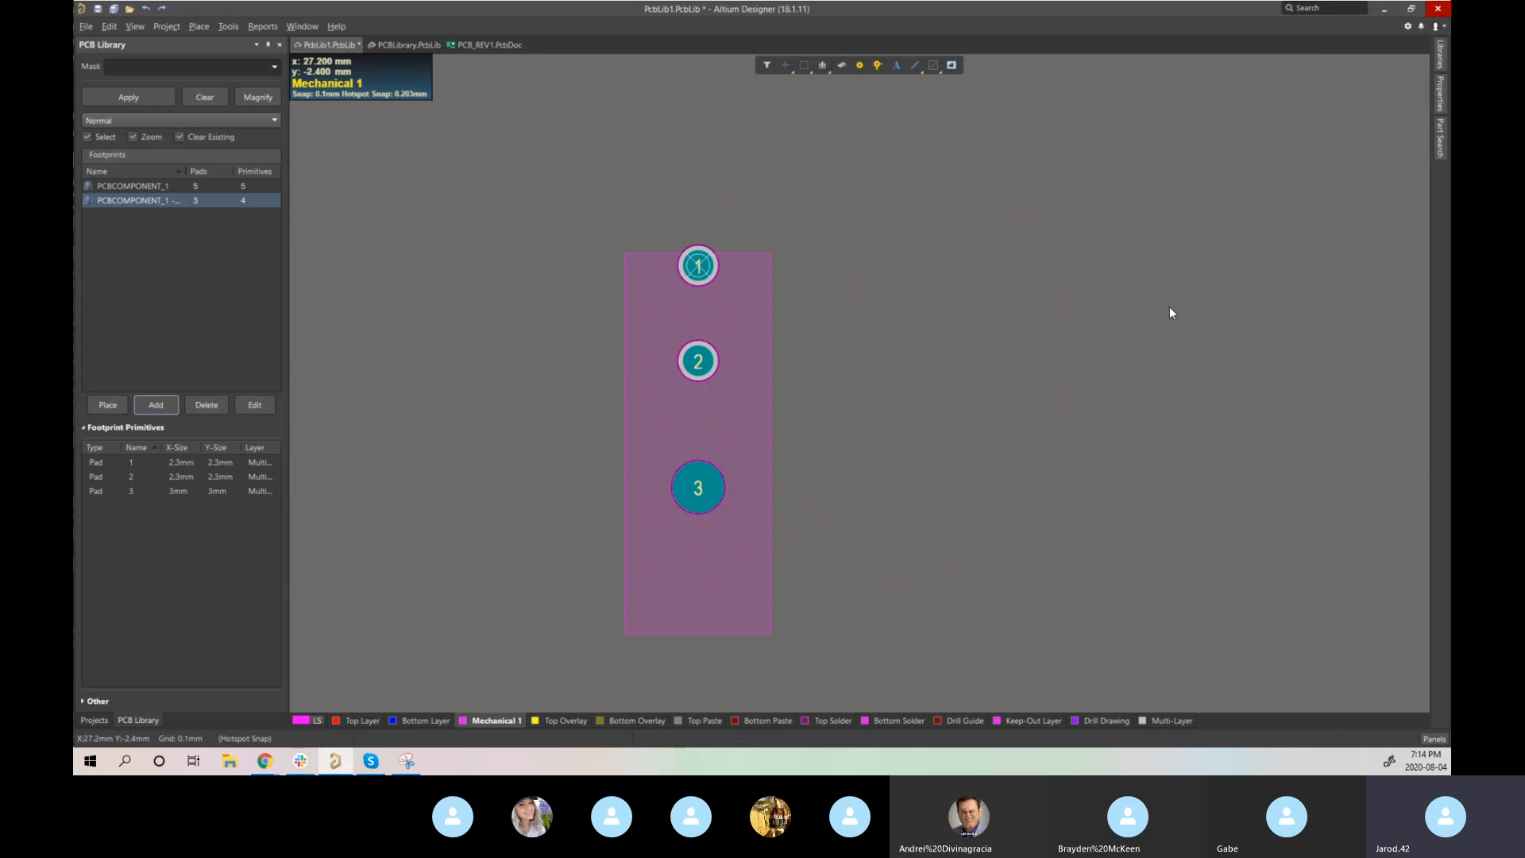
pyautogui.click(1393, 13)
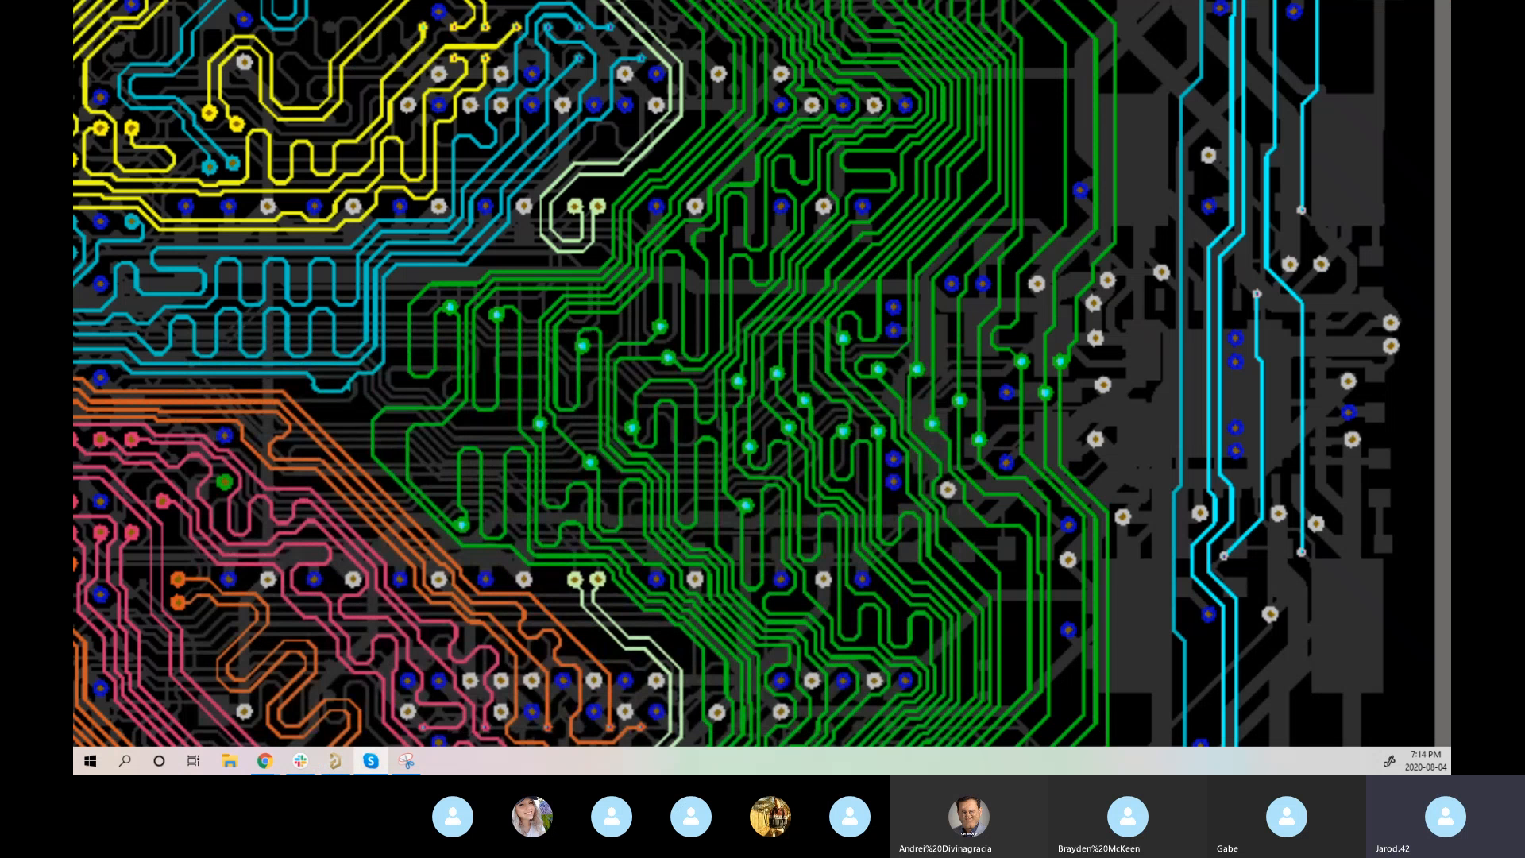